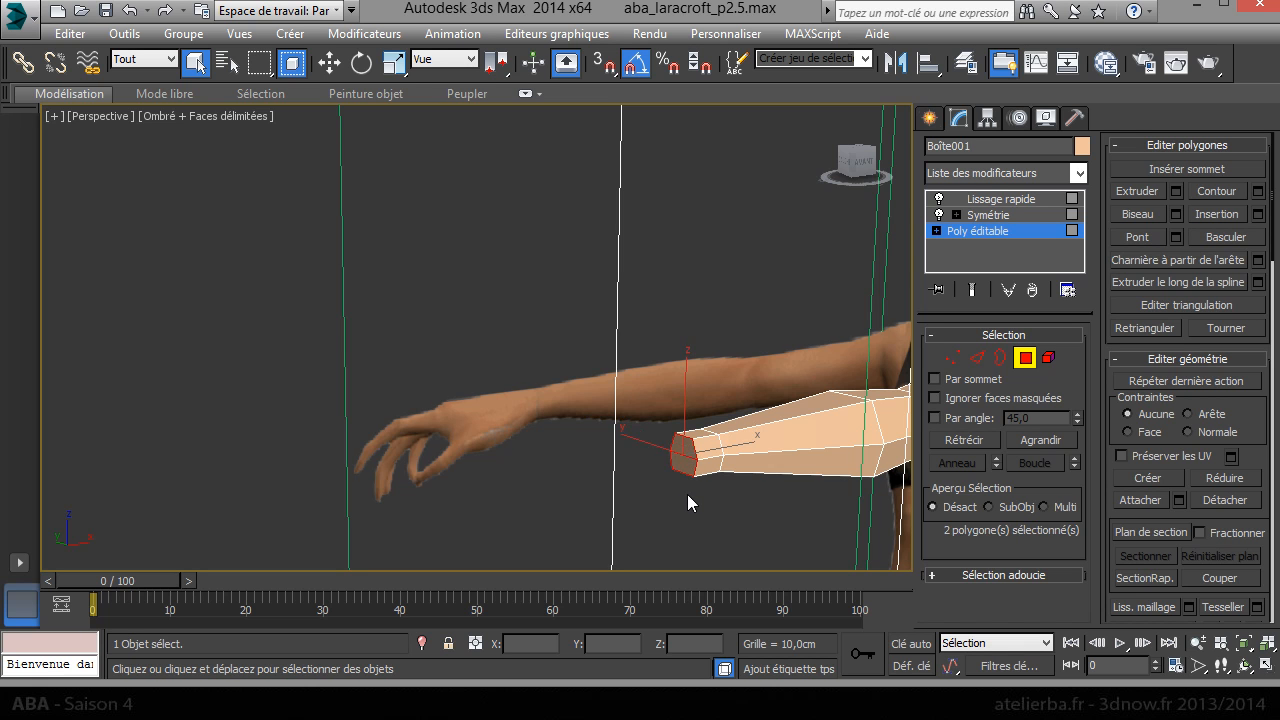
Step: Compare the two selected end polygons of the forearm with selected-face shading on and off
{"action": "key", "text": "F2"}
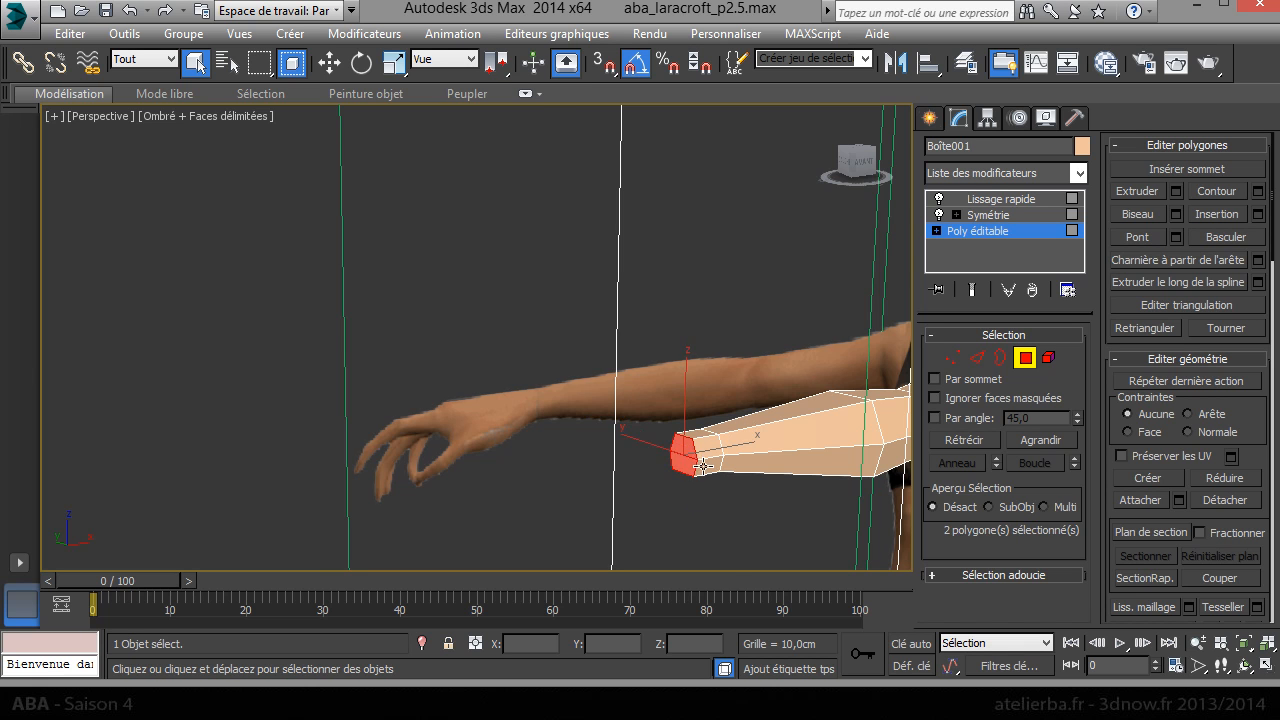
{"action": "scroll", "coordinate": [690, 459], "scroll_direction": "up", "scroll_amount": 10}
{"action": "key", "text": "F2"}
{"action": "key", "text": "F2"}
{"action": "key", "text": "F2"}
{"action": "key", "text": "F2"}
{"action": "key", "text": "F2"}
{"action": "key", "text": "F2"}
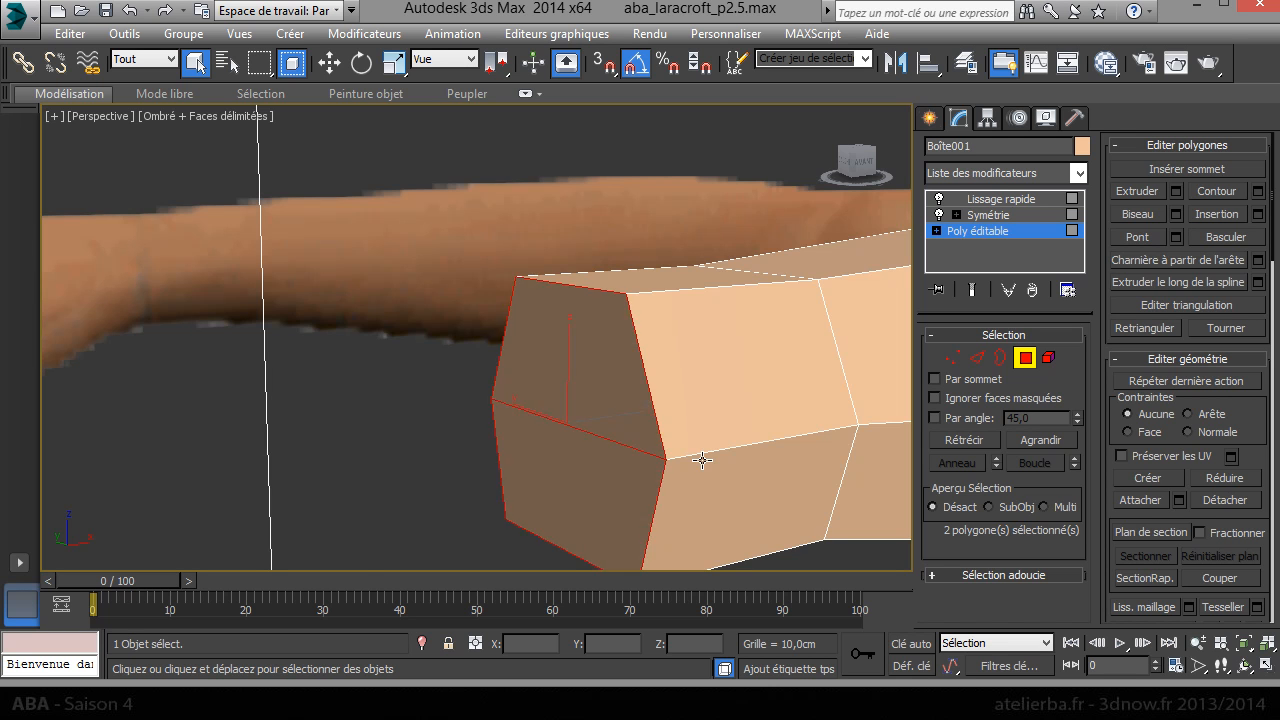
Step: Compare the forearm mesh in wireframe and shaded display, with and without edged faces
{"action": "key", "text": "F3"}
{"action": "key", "text": "F3"}
{"action": "key", "text": "F3"}
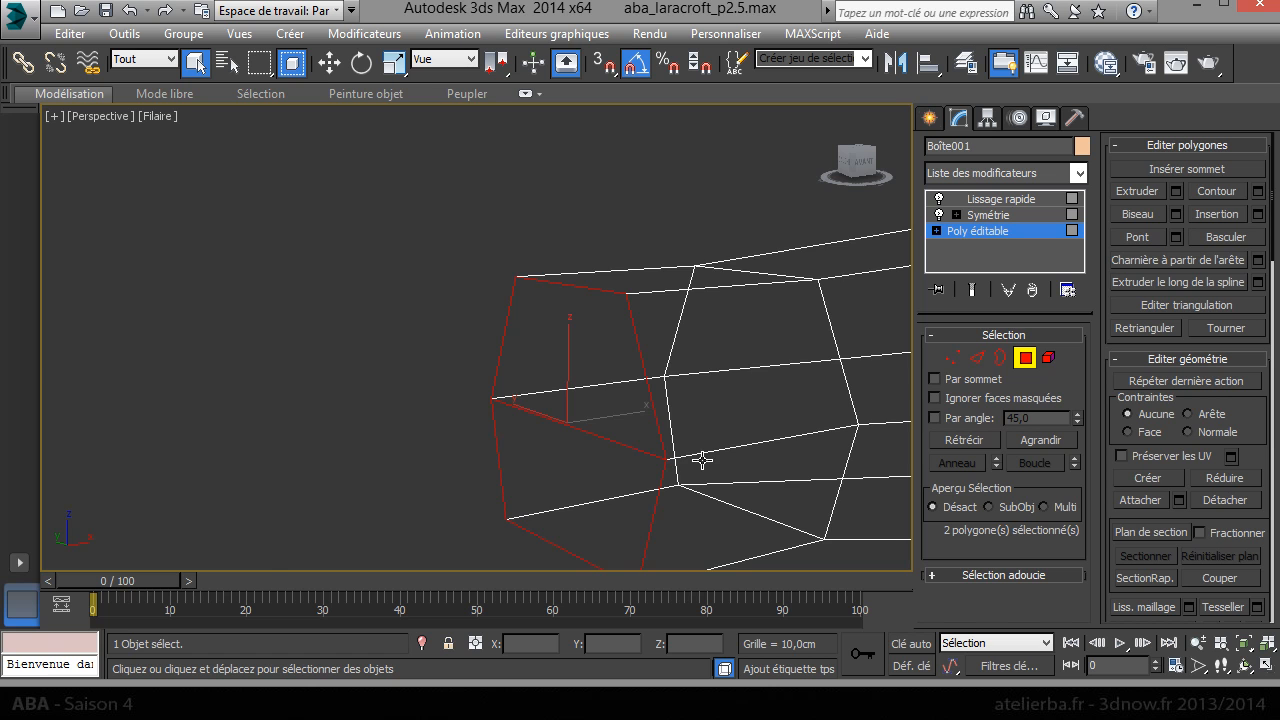
{"action": "key", "text": "F3"}
{"action": "key", "text": "F4"}
{"action": "key", "text": "F4"}
{"action": "key", "text": "F4"}
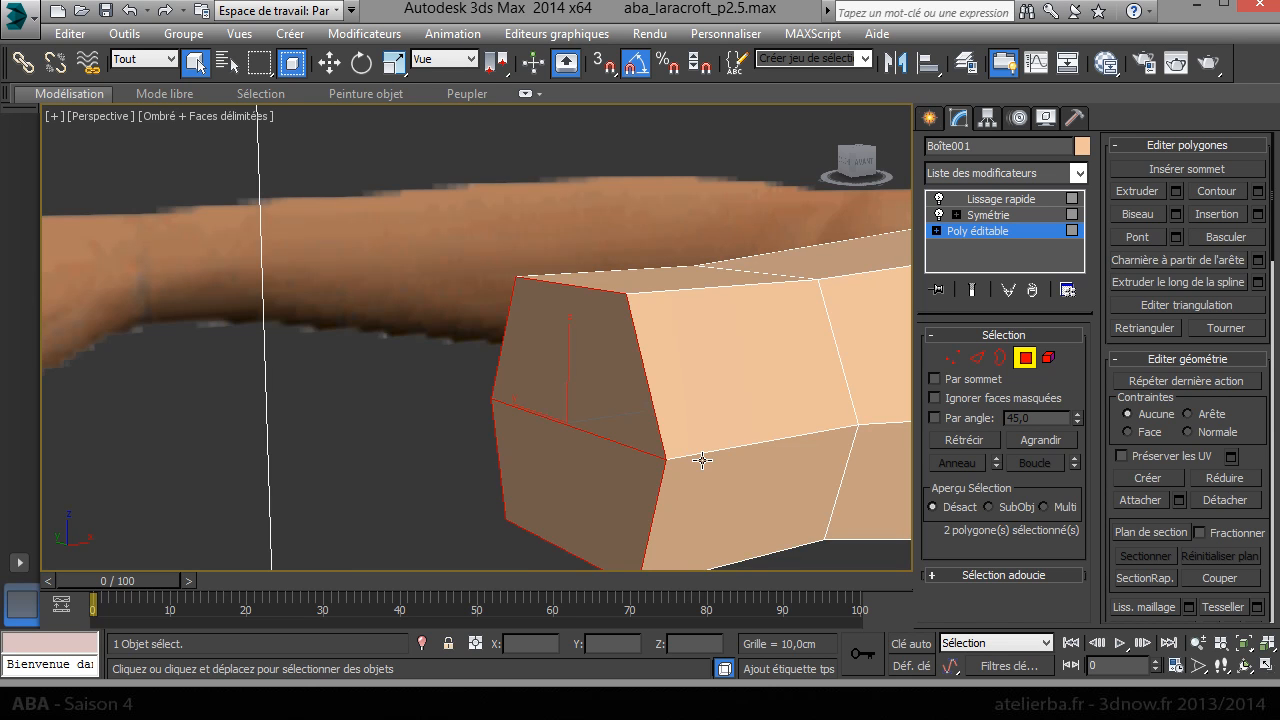
{"action": "scroll", "coordinate": [737, 404], "scroll_direction": "down", "scroll_amount": 5}
{"action": "scroll", "coordinate": [737, 396], "scroll_direction": "up", "scroll_amount": 5}
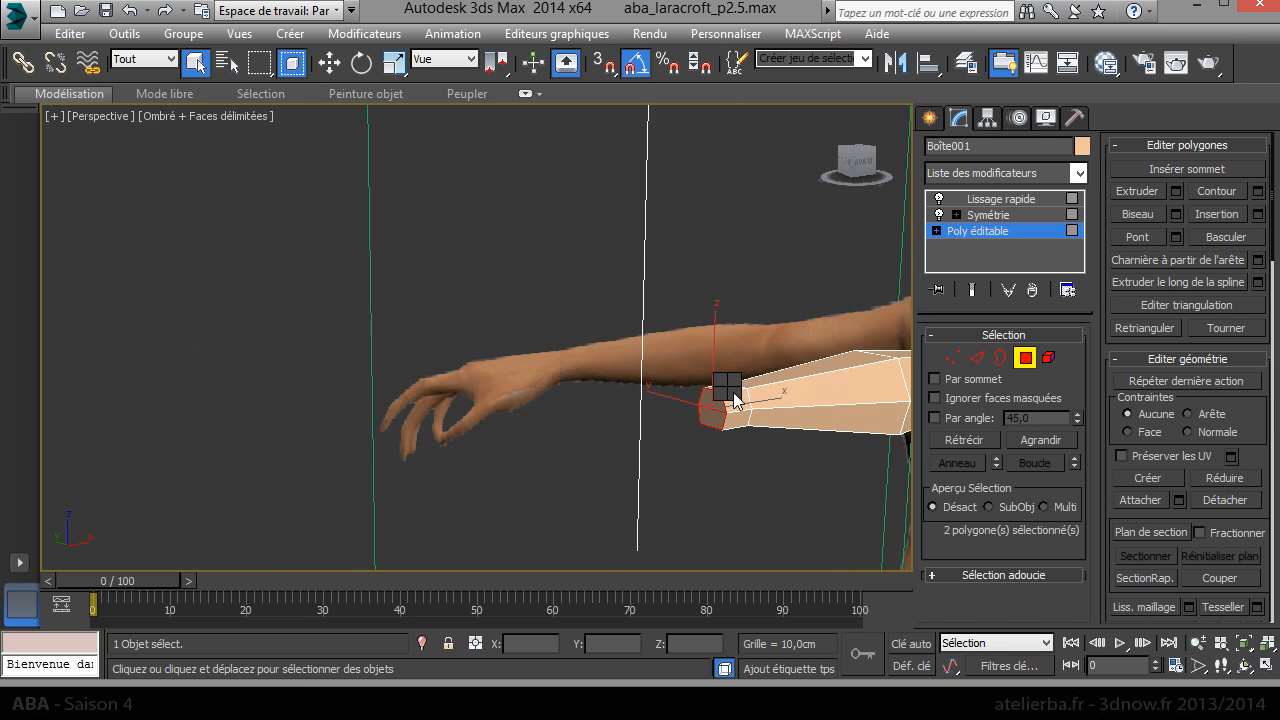
Step: Extrude the two end polygons of the forearm three times in succession, extending the arm through the hand area
{"action": "right_click", "coordinate": [737, 394]}
{"action": "left_click", "coordinate": [706, 443]}
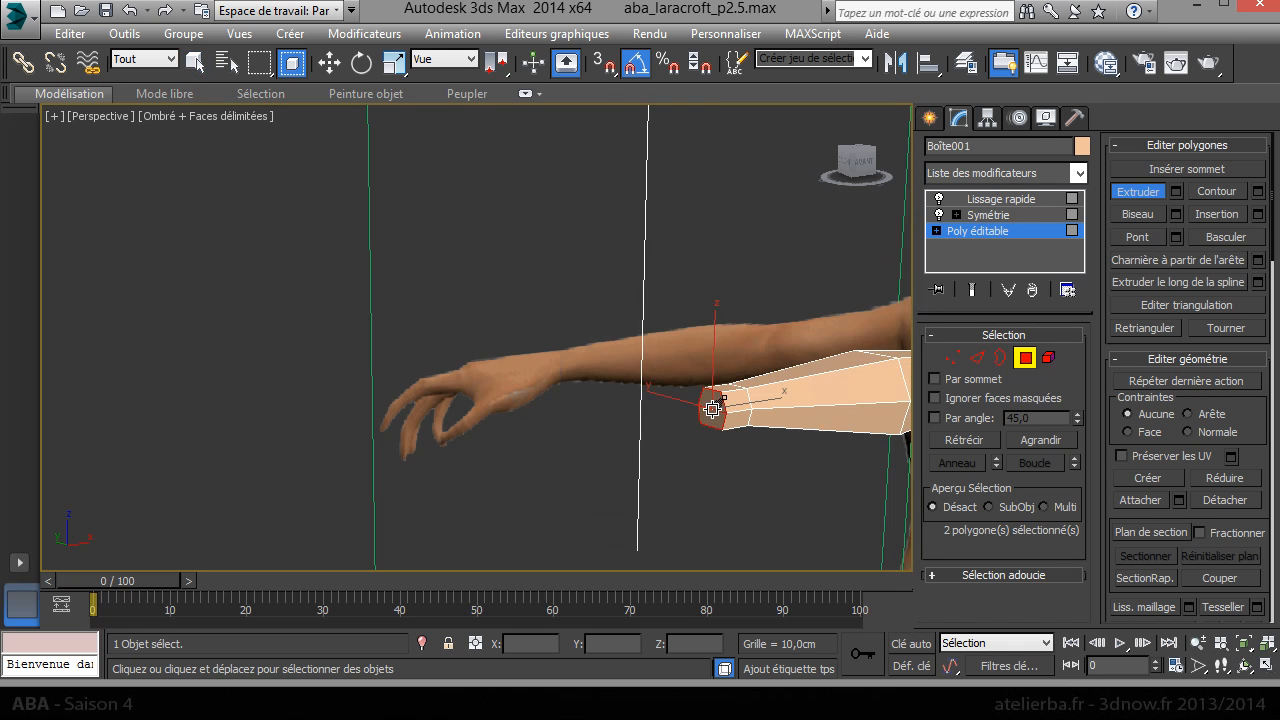
{"action": "left_click_drag", "start_coordinate": [716, 402], "coordinate": [726, 379]}
{"action": "left_click_drag", "start_coordinate": [653, 419], "coordinate": [678, 378]}
{"action": "left_click_drag", "start_coordinate": [567, 441], "coordinate": [606, 386]}
{"action": "right_click", "coordinate": [700, 445]}
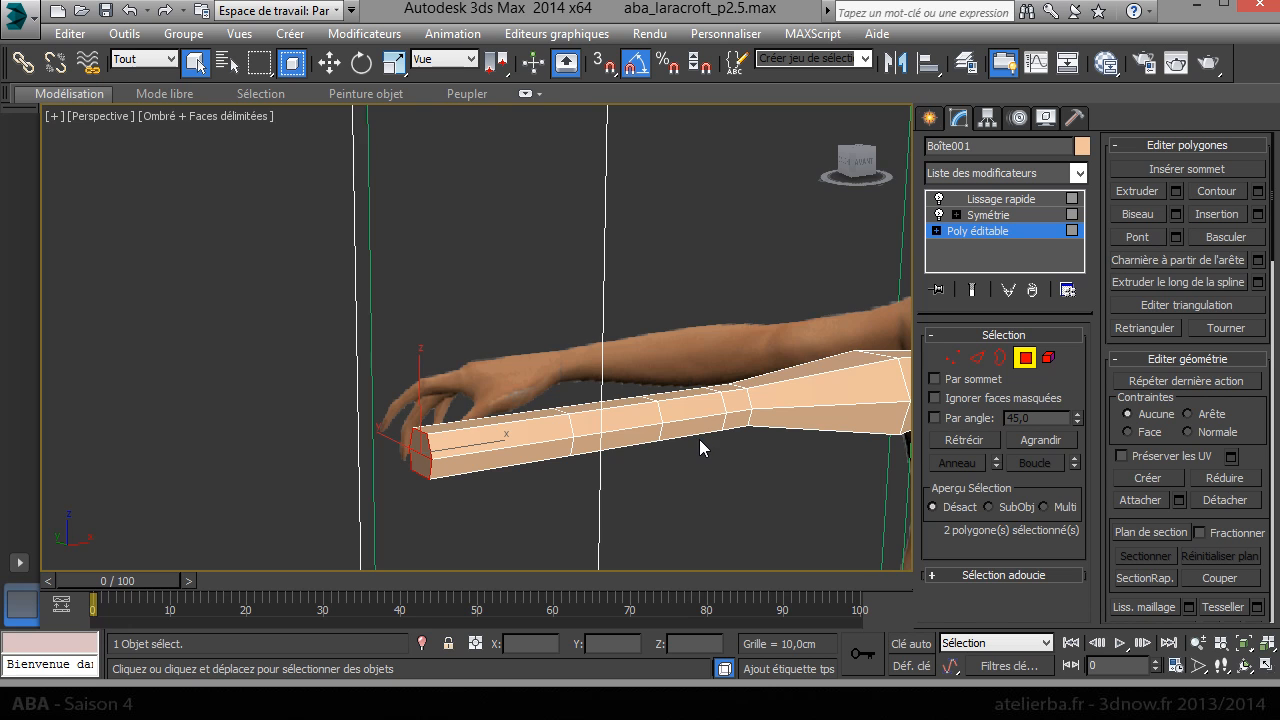
Step: In front view, move the first new vertex ring beyond the wrist back along X, close to the wrist
{"action": "key", "text": "f"}
{"action": "middle_click_drag", "start_coordinate": [570, 293], "coordinate": [743, 600]}
{"action": "left_click", "coordinate": [952, 359]}
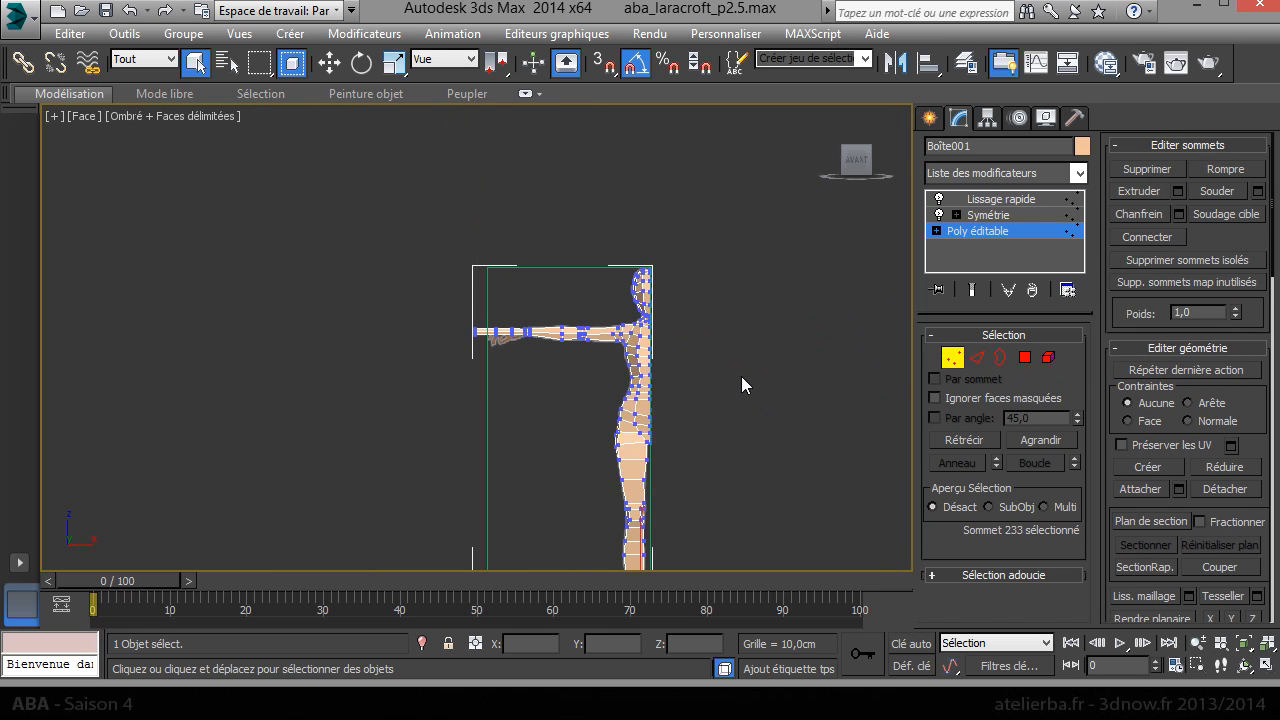
{"action": "scroll", "coordinate": [541, 339], "scroll_direction": "up", "scroll_amount": 8}
{"action": "scroll", "coordinate": [543, 378], "scroll_direction": "up", "scroll_amount": 4}
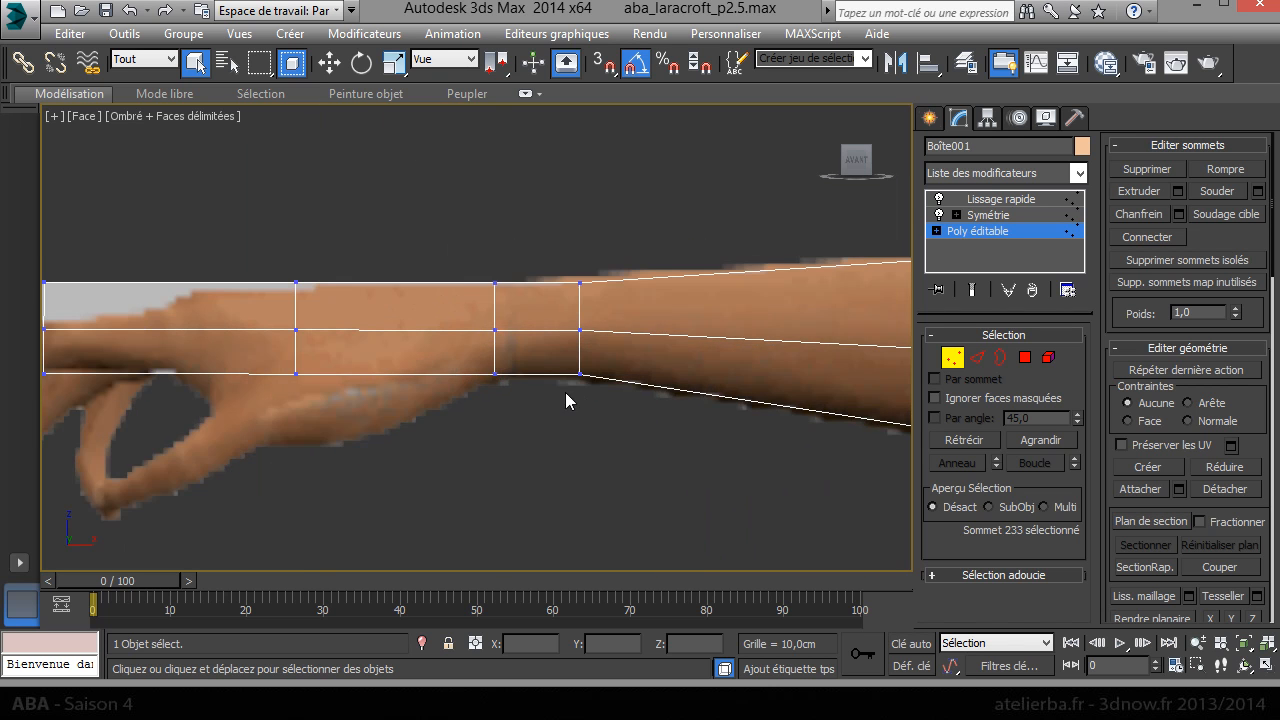
{"action": "left_click_drag", "start_coordinate": [440, 257], "coordinate": [517, 426]}
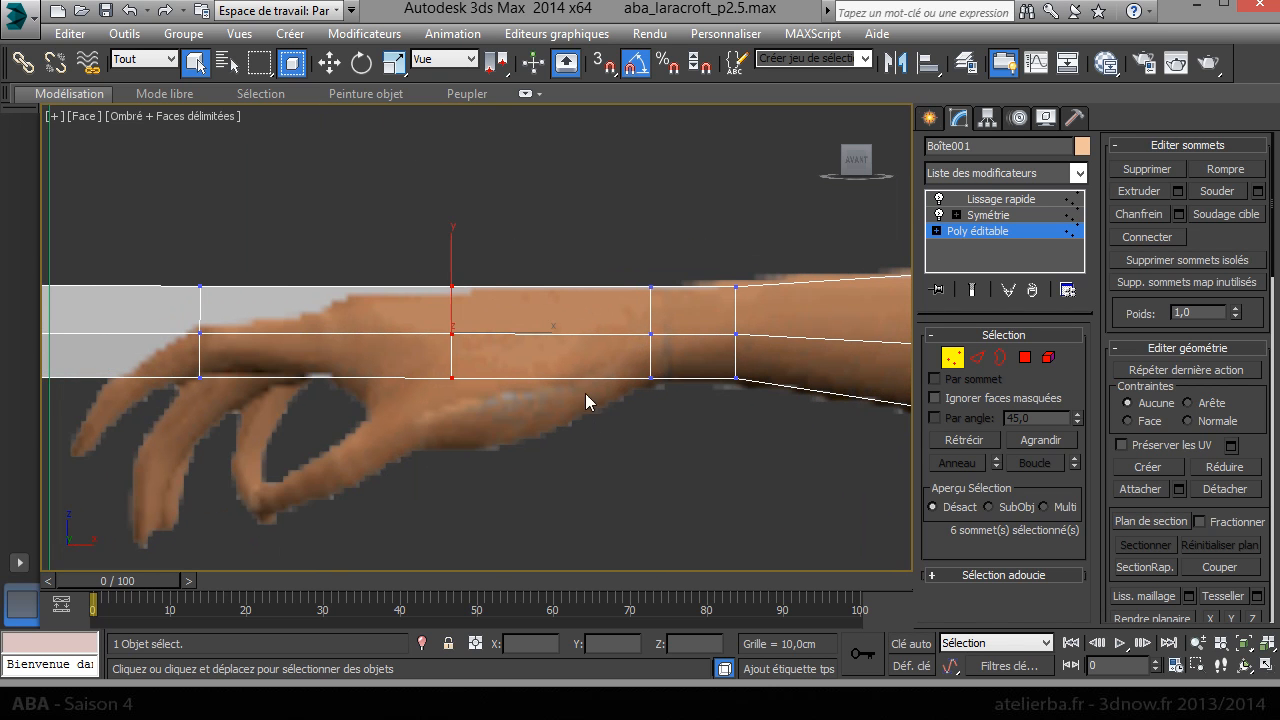
{"action": "right_click", "coordinate": [455, 290]}
{"action": "left_click", "coordinate": [505, 306]}
{"action": "left_click_drag", "start_coordinate": [511, 334], "coordinate": [654, 362]}
Step: Move the next vertex ring along X to mid-palm and the end ring to the knuckles of the reference hand
{"action": "left_click_drag", "start_coordinate": [275, 400], "coordinate": [276, 400]}
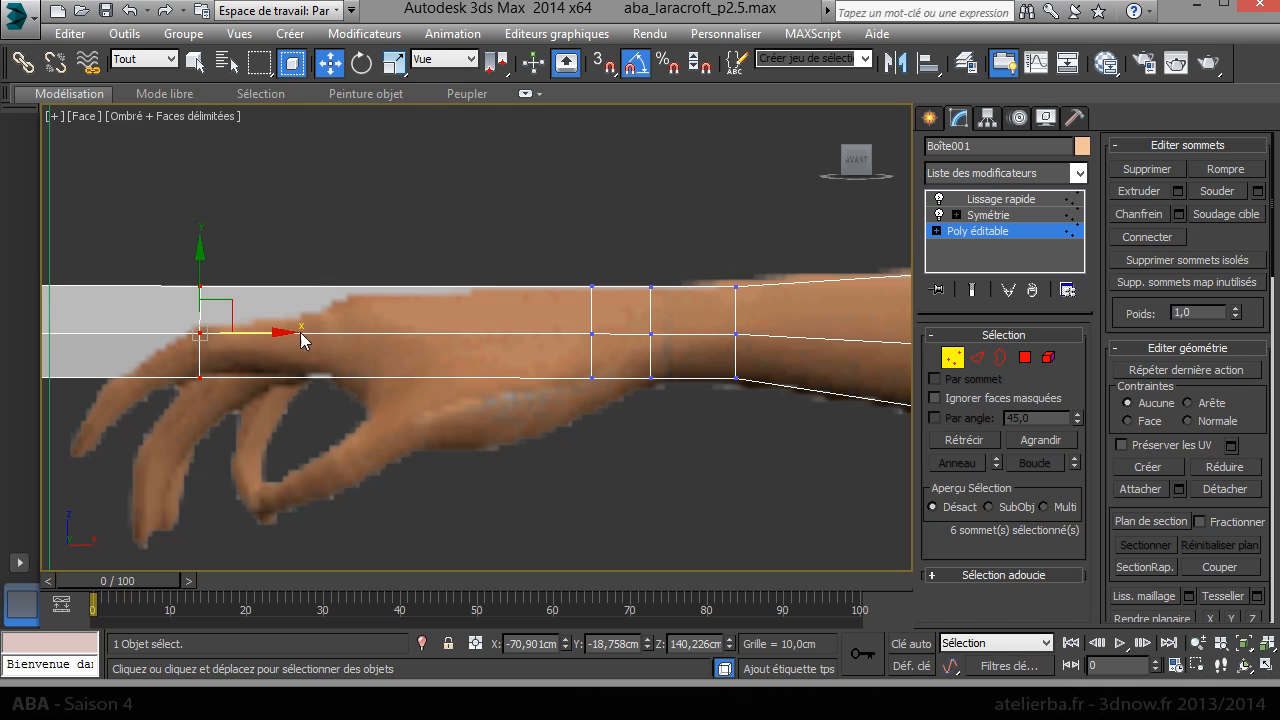
{"action": "left_click_drag", "start_coordinate": [271, 334], "coordinate": [520, 349]}
{"action": "middle_click_drag", "start_coordinate": [472, 344], "coordinate": [714, 376]}
{"action": "left_click_drag", "start_coordinate": [153, 430], "coordinate": [88, 292]}
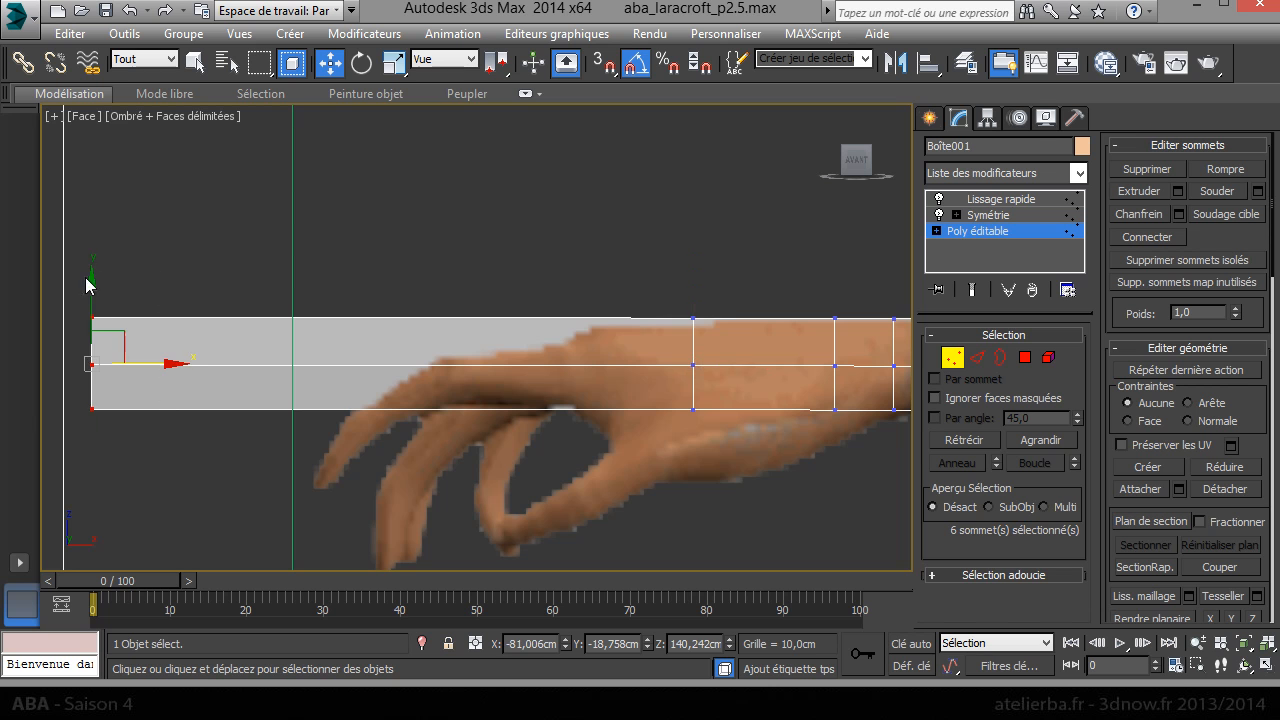
{"action": "left_click_drag", "start_coordinate": [155, 364], "coordinate": [641, 422]}
{"action": "middle_click_drag", "start_coordinate": [622, 370], "coordinate": [388, 301]}
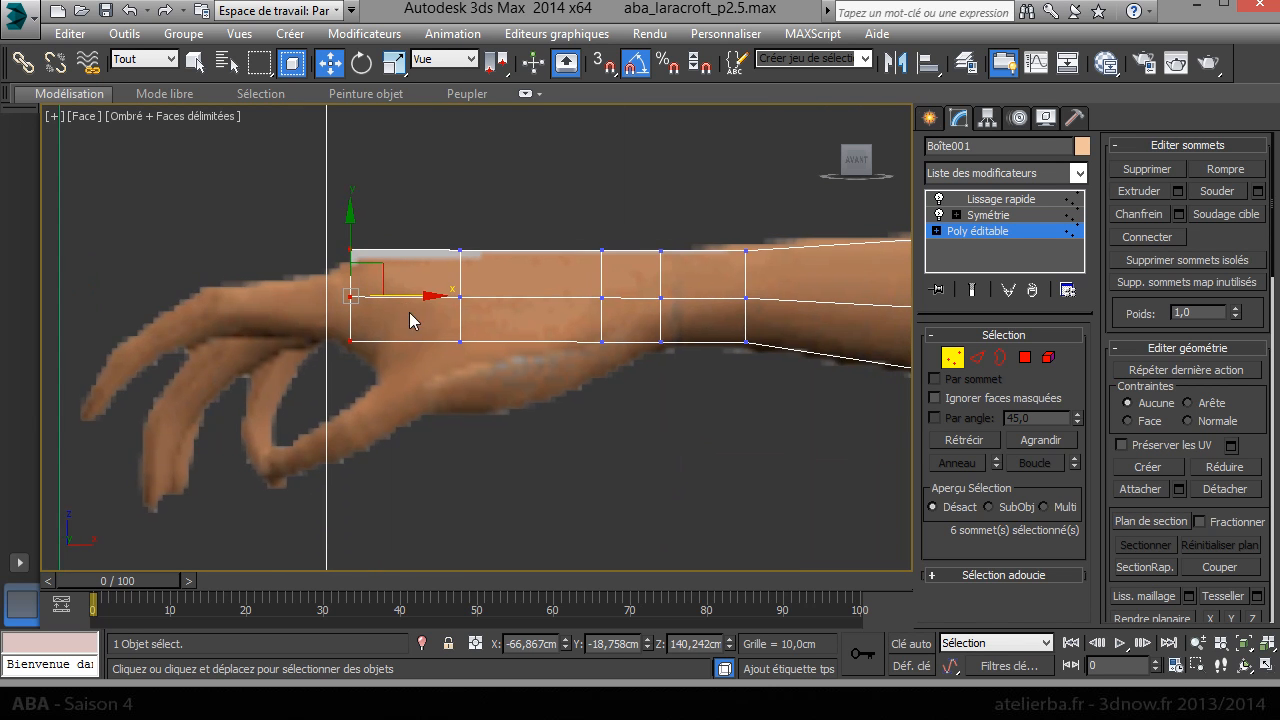
Step: Lower the upper and middle vertices of the end ring to match the knuckle outline
{"action": "left_click_drag", "start_coordinate": [331, 238], "coordinate": [370, 268]}
{"action": "left_click_drag", "start_coordinate": [351, 200], "coordinate": [350, 253]}
{"action": "left_click", "coordinate": [341, 294]}
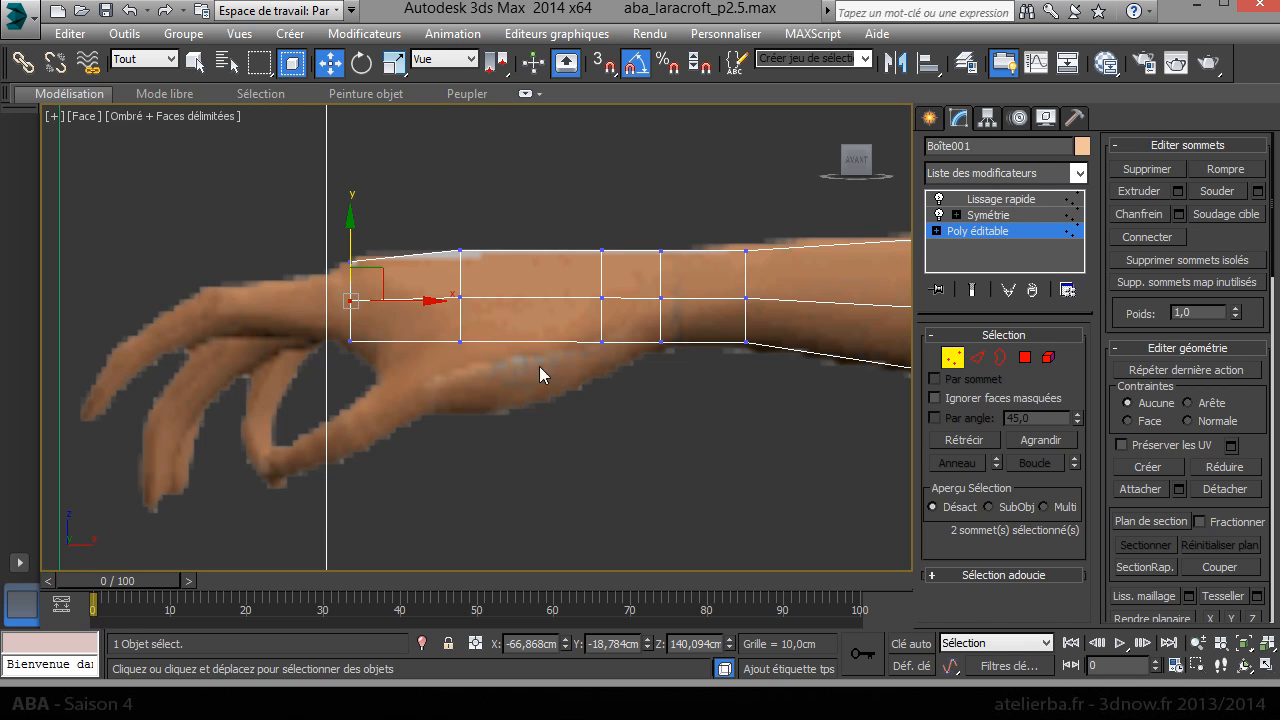
Step: Lower the bottom vertices of the mid-palm ring and of the ring beside the wrist toward the palm's underside
{"action": "left_click", "coordinate": [459, 342]}
{"action": "left_click_drag", "start_coordinate": [460, 284], "coordinate": [460, 300]}
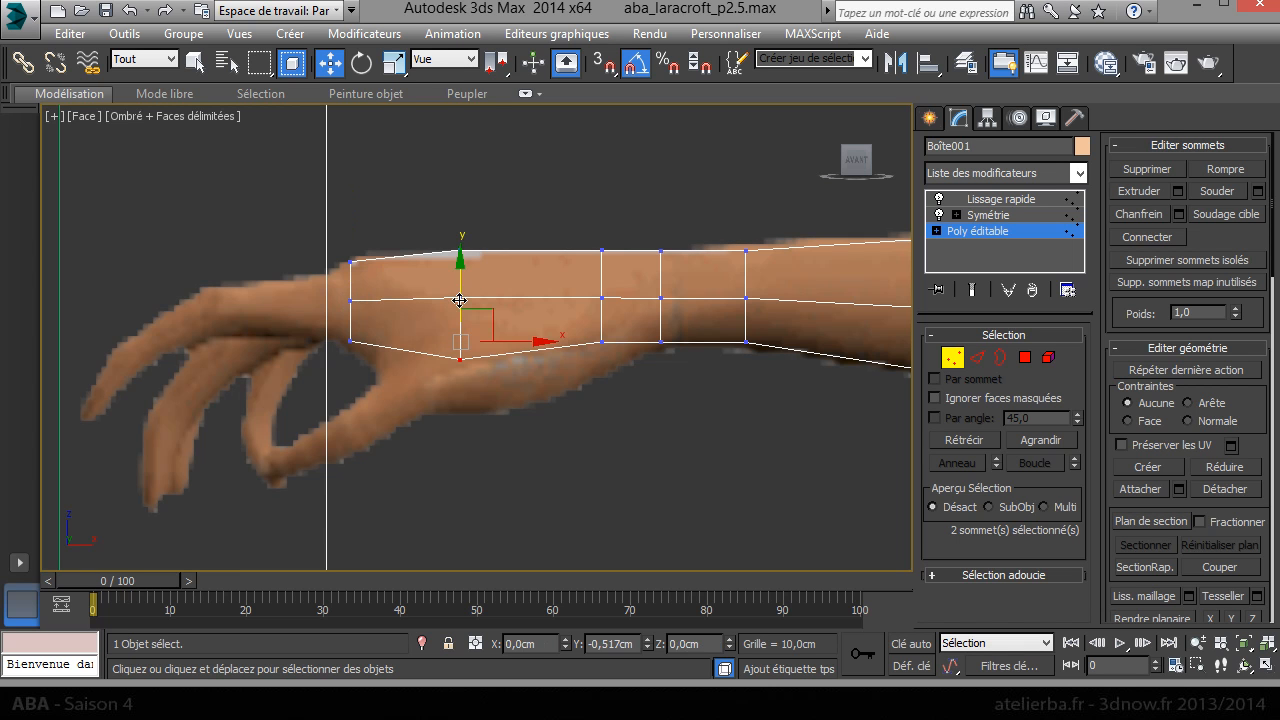
{"action": "left_click", "coordinate": [601, 342]}
{"action": "left_click_drag", "start_coordinate": [602, 293], "coordinate": [602, 313]}
{"action": "left_click_drag", "start_coordinate": [584, 226], "coordinate": [610, 265]}
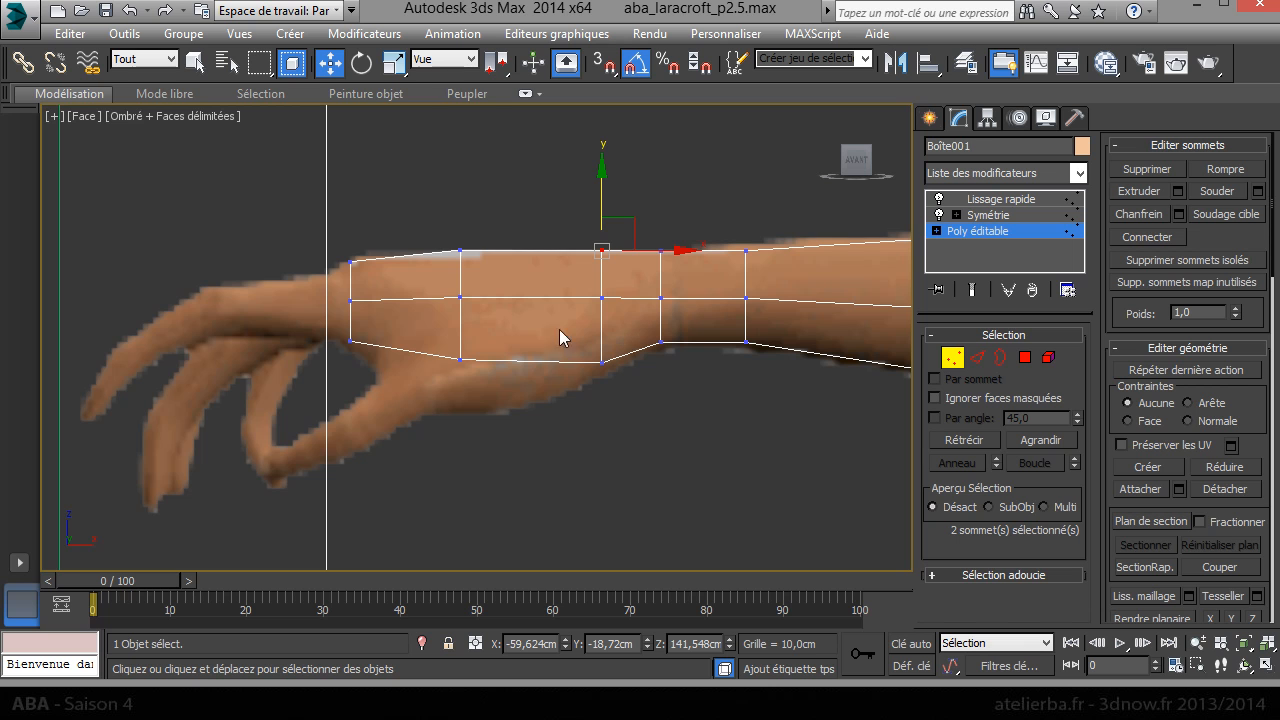
Step: Lower the bottom and middle vertices of the knuckle ring and the mid-palm ring to follow the reference hand
{"action": "left_click_drag", "start_coordinate": [335, 328], "coordinate": [361, 350]}
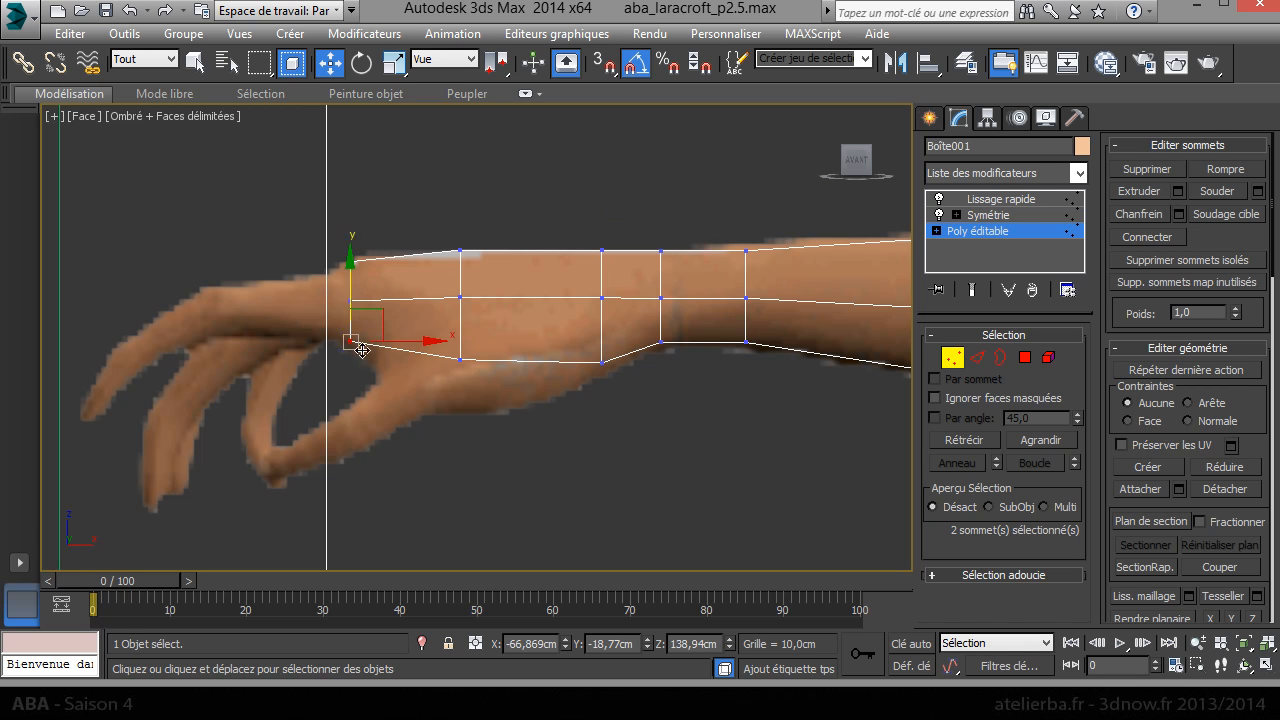
{"action": "left_click_drag", "start_coordinate": [349, 288], "coordinate": [384, 297]}
{"action": "left_click_drag", "start_coordinate": [429, 343], "coordinate": [474, 320]}
{"action": "left_click", "coordinate": [461, 298]}
{"action": "left_click_drag", "start_coordinate": [462, 252], "coordinate": [462, 270]}
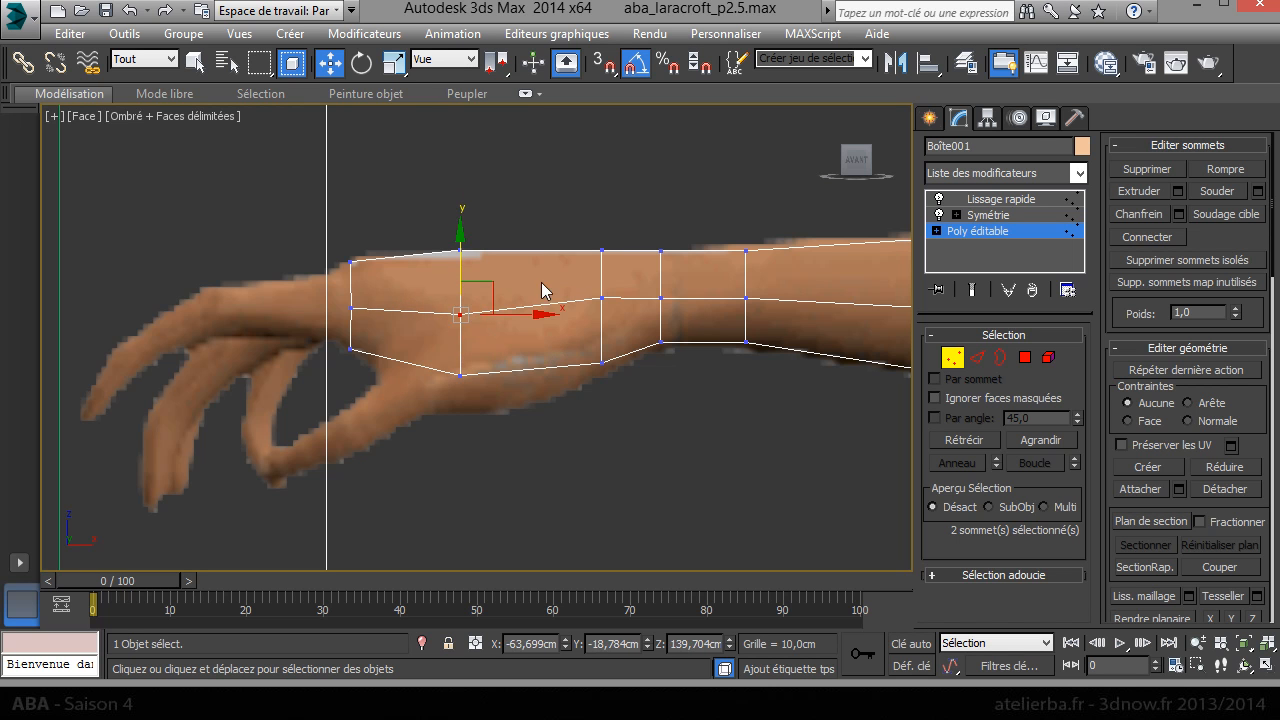
Step: Lower the middle and bottom vertices of the ring beside the wrist, and slightly raise the mid-palm ring's bottom vertices
{"action": "left_click", "coordinate": [603, 299]}
{"action": "left_click_drag", "start_coordinate": [601, 246], "coordinate": [600, 259]}
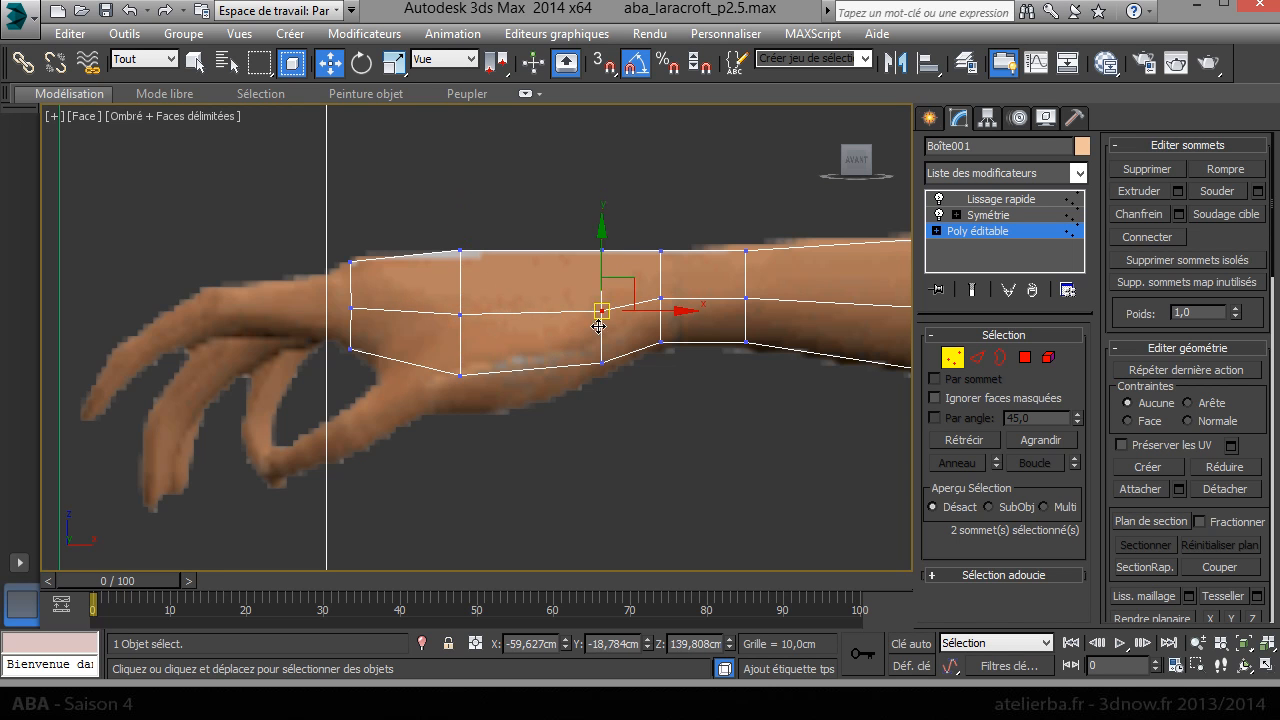
{"action": "left_click", "coordinate": [601, 363]}
{"action": "left_click_drag", "start_coordinate": [601, 363], "coordinate": [601, 369]}
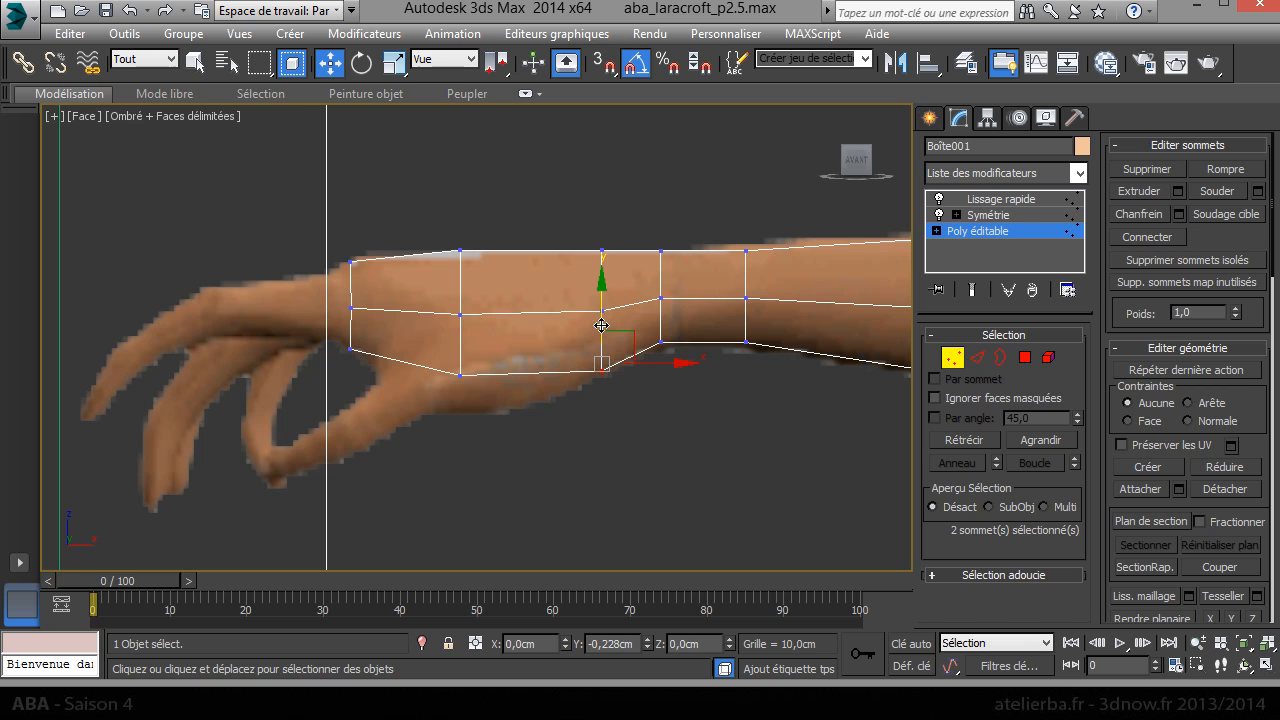
{"action": "left_click", "coordinate": [457, 372]}
{"action": "left_click_drag", "start_coordinate": [463, 321], "coordinate": [463, 319]}
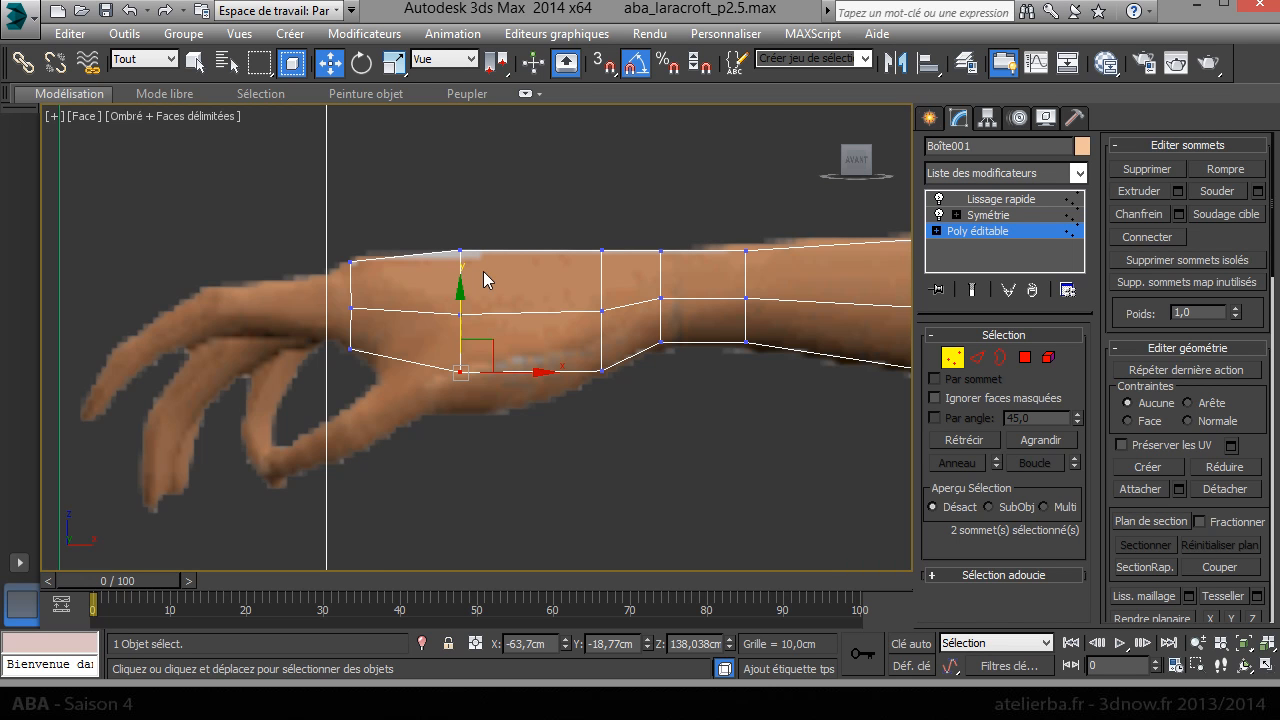
Step: Leave vertex editing and examine the arm and body mesh from the top view
{"action": "key", "text": "t"}
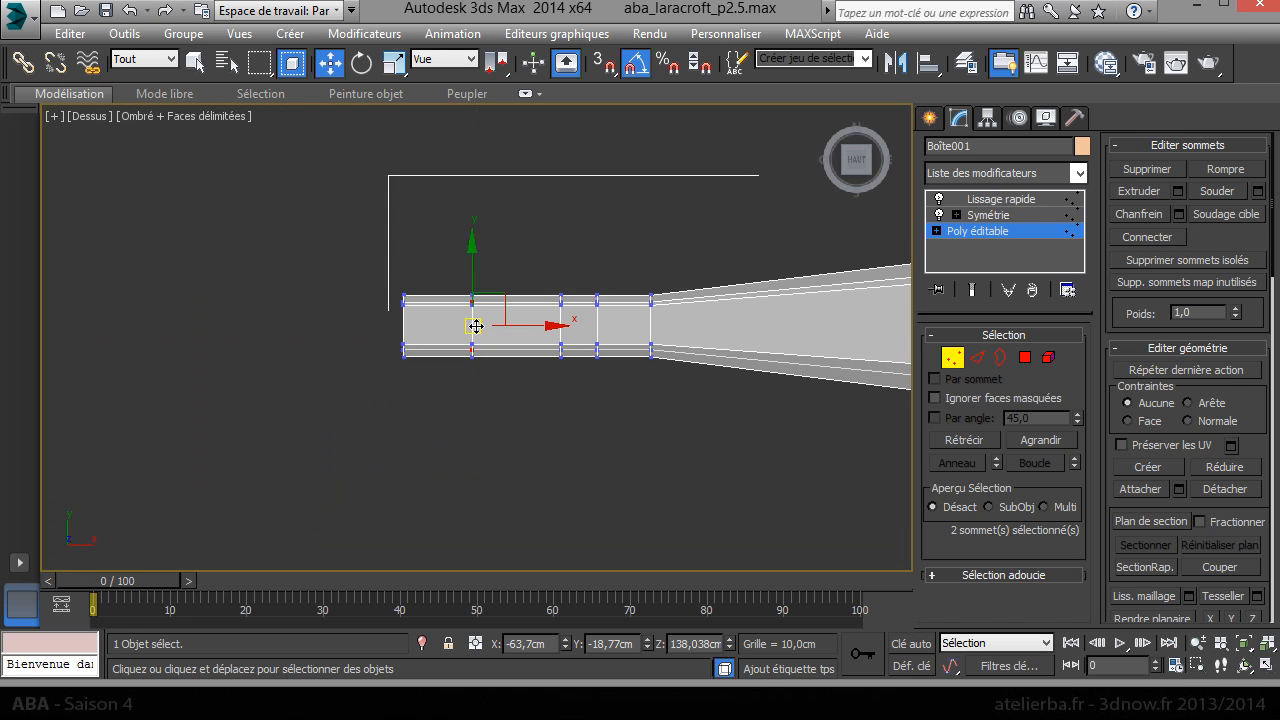
{"action": "scroll", "coordinate": [476, 326], "scroll_direction": "up", "scroll_amount": 3}
{"action": "scroll", "coordinate": [613, 327], "scroll_direction": "down", "scroll_amount": 3}
{"action": "middle_click_drag", "start_coordinate": [673, 340], "coordinate": [628, 330]}
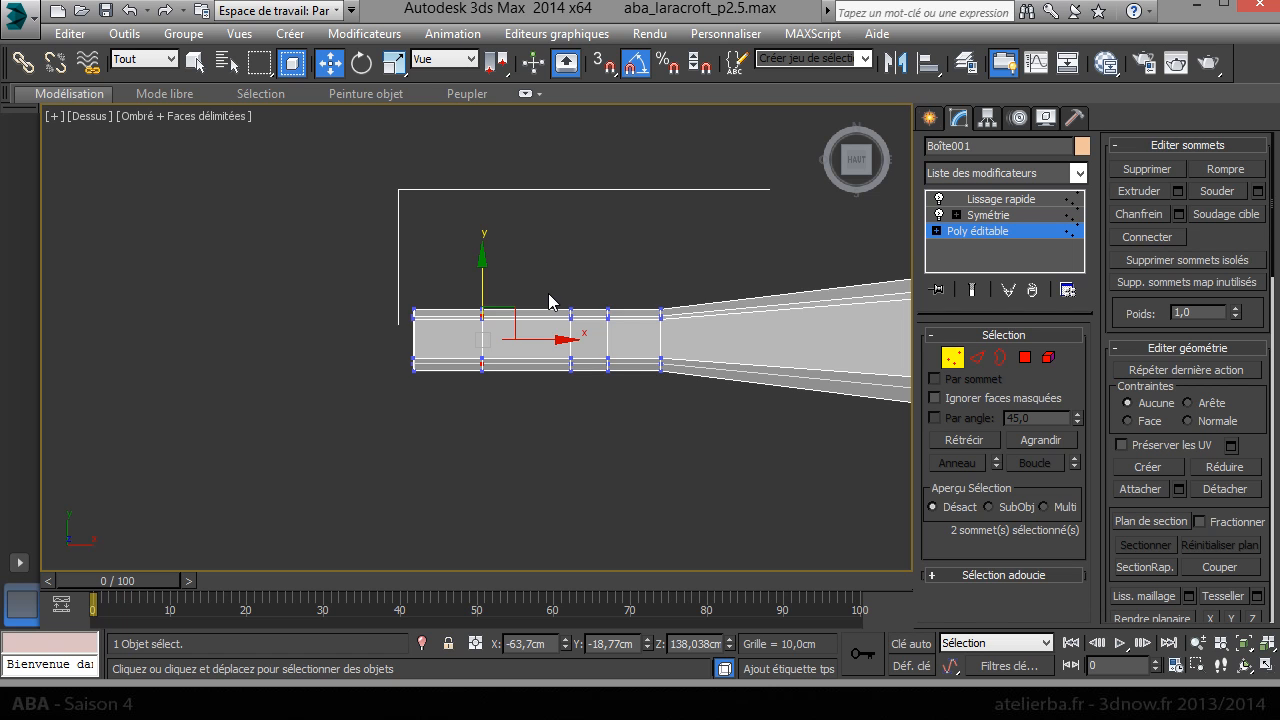
{"action": "scroll", "coordinate": [549, 302], "scroll_direction": "down", "scroll_amount": 4}
{"action": "left_click", "coordinate": [952, 357]}
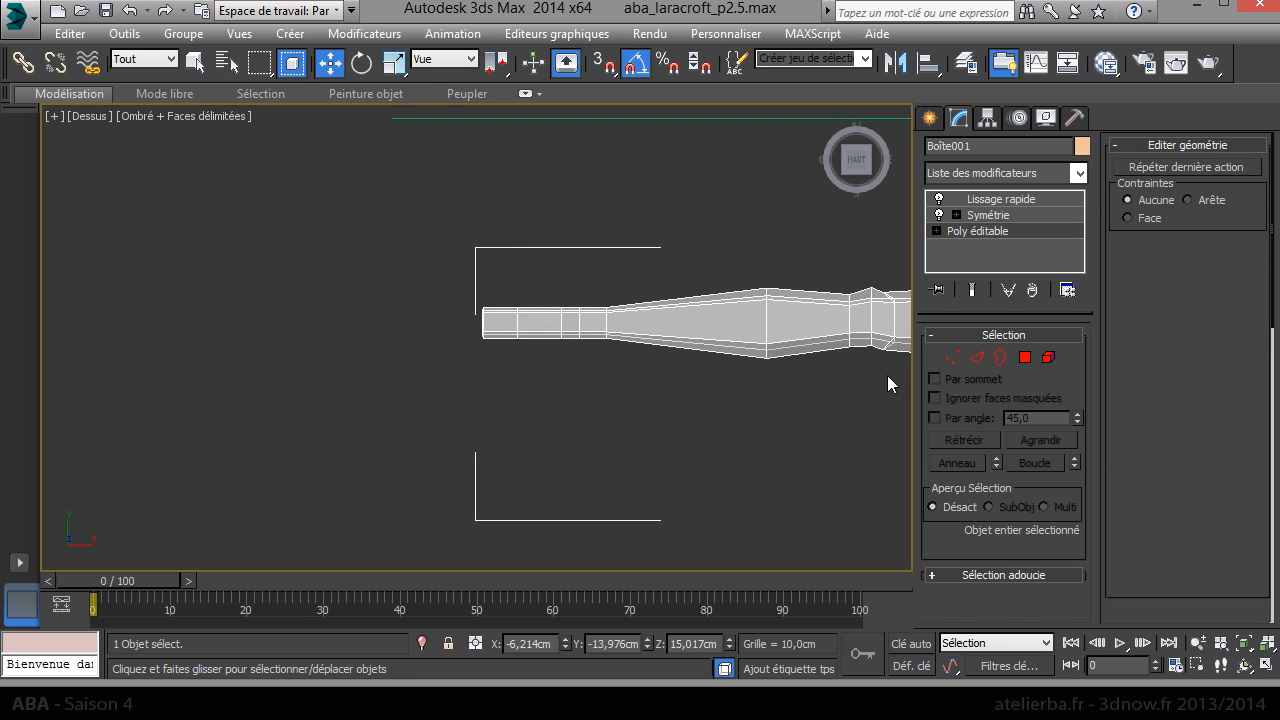
{"action": "scroll", "coordinate": [736, 383], "scroll_direction": "down", "scroll_amount": 4}
{"action": "middle_click_drag", "start_coordinate": [819, 372], "coordinate": [526, 322]}
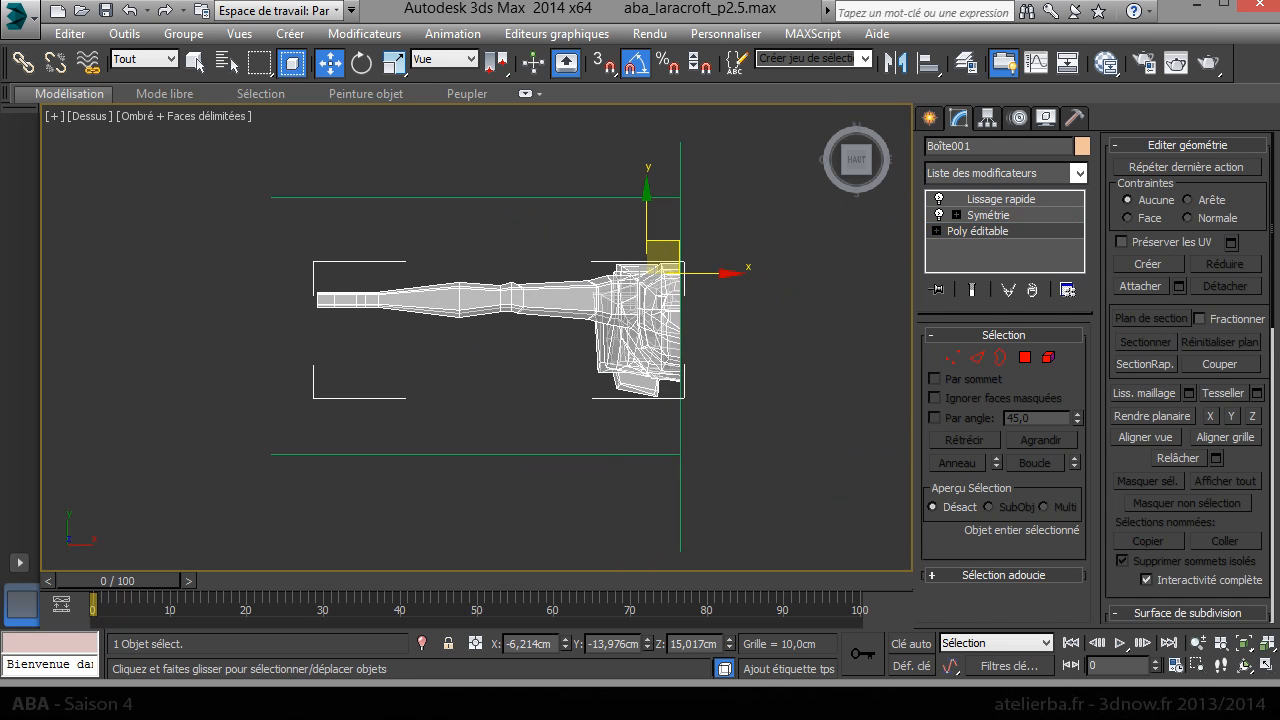
Step: Switch to File Explorer and open the aba_lara-croft folder inside Documents, 3dsMax, scenes
{"action": "key", "text": "alt+Tab"}
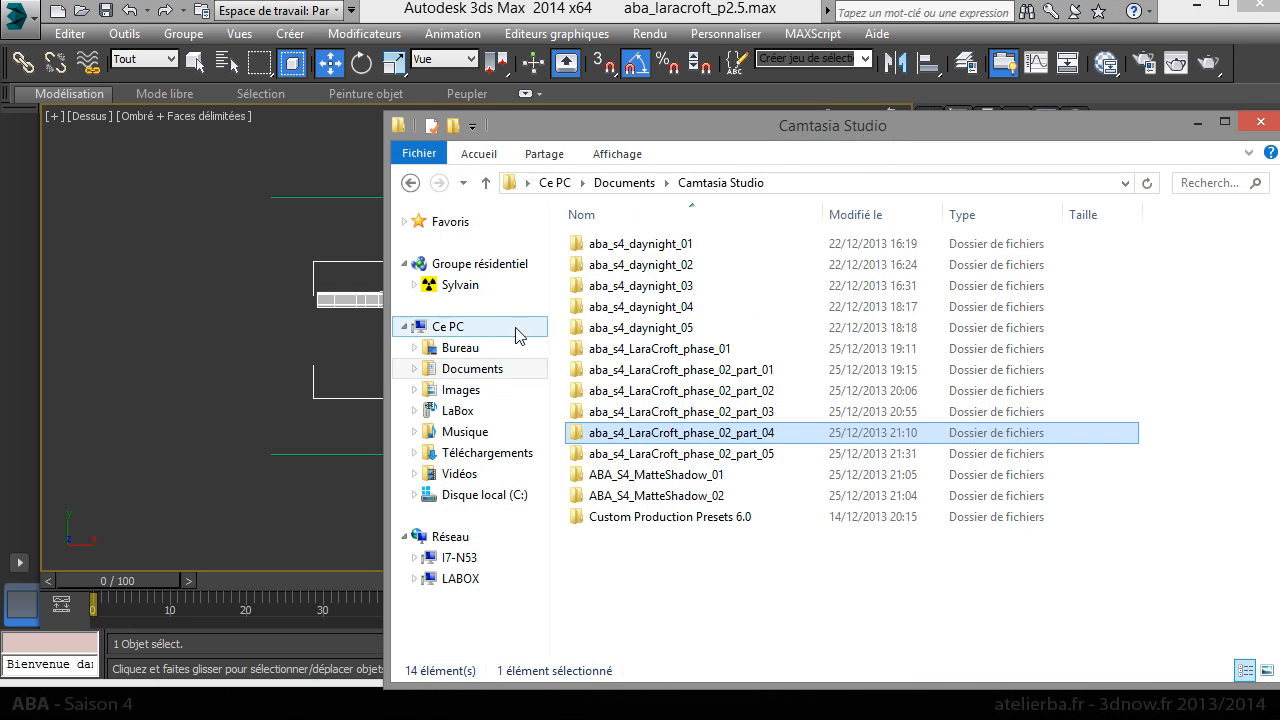
{"action": "left_click", "coordinate": [462, 372]}
{"action": "left_click", "coordinate": [614, 250]}
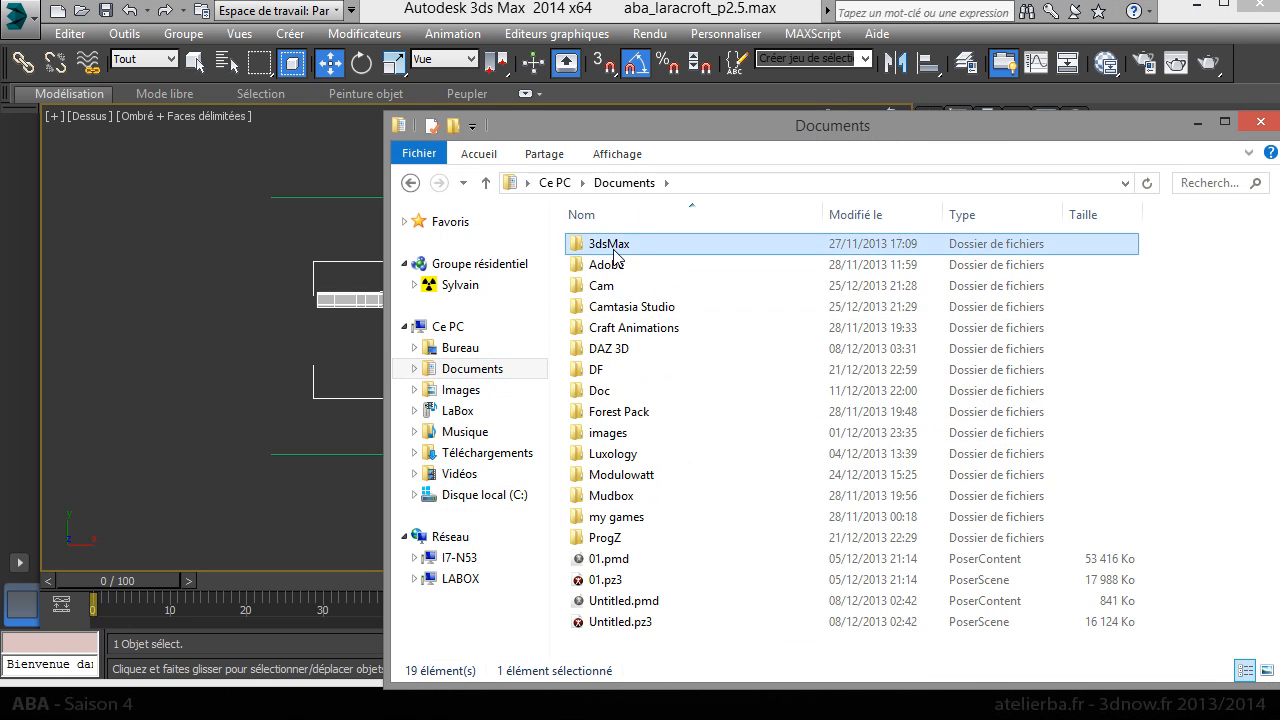
{"action": "double_click", "coordinate": [614, 252]}
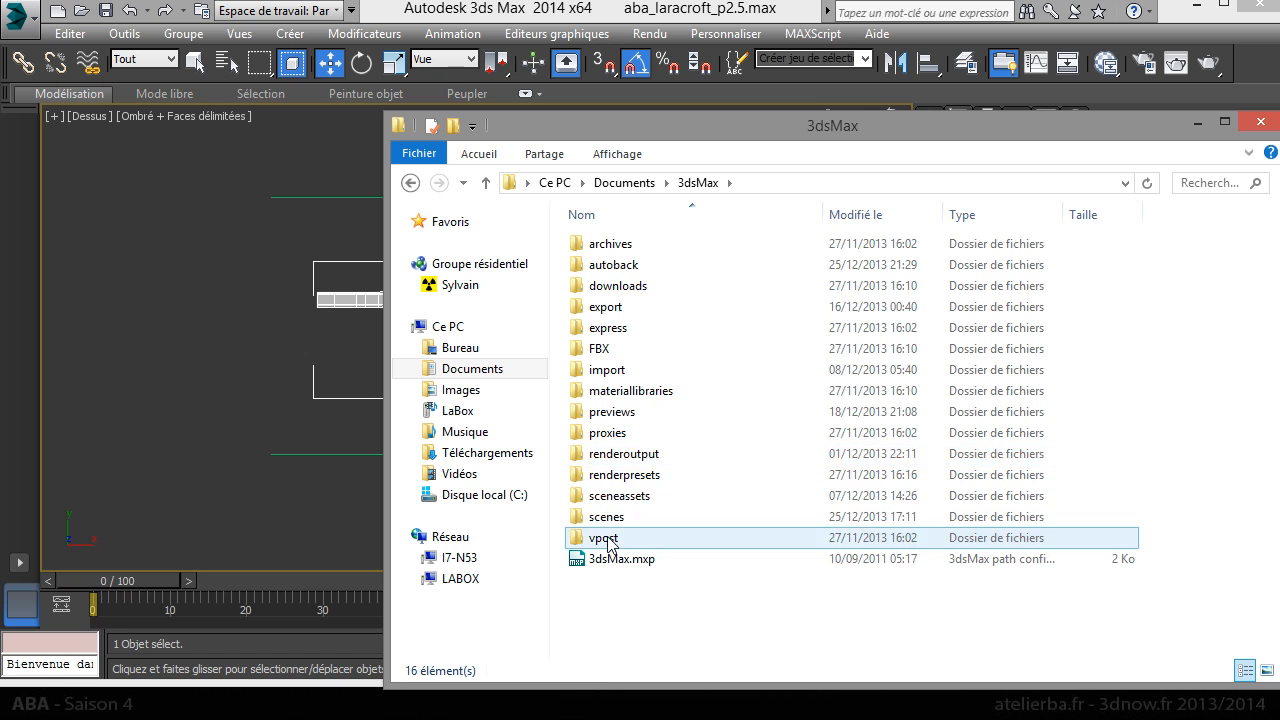
{"action": "double_click", "coordinate": [606, 519]}
{"action": "double_click", "coordinate": [621, 285]}
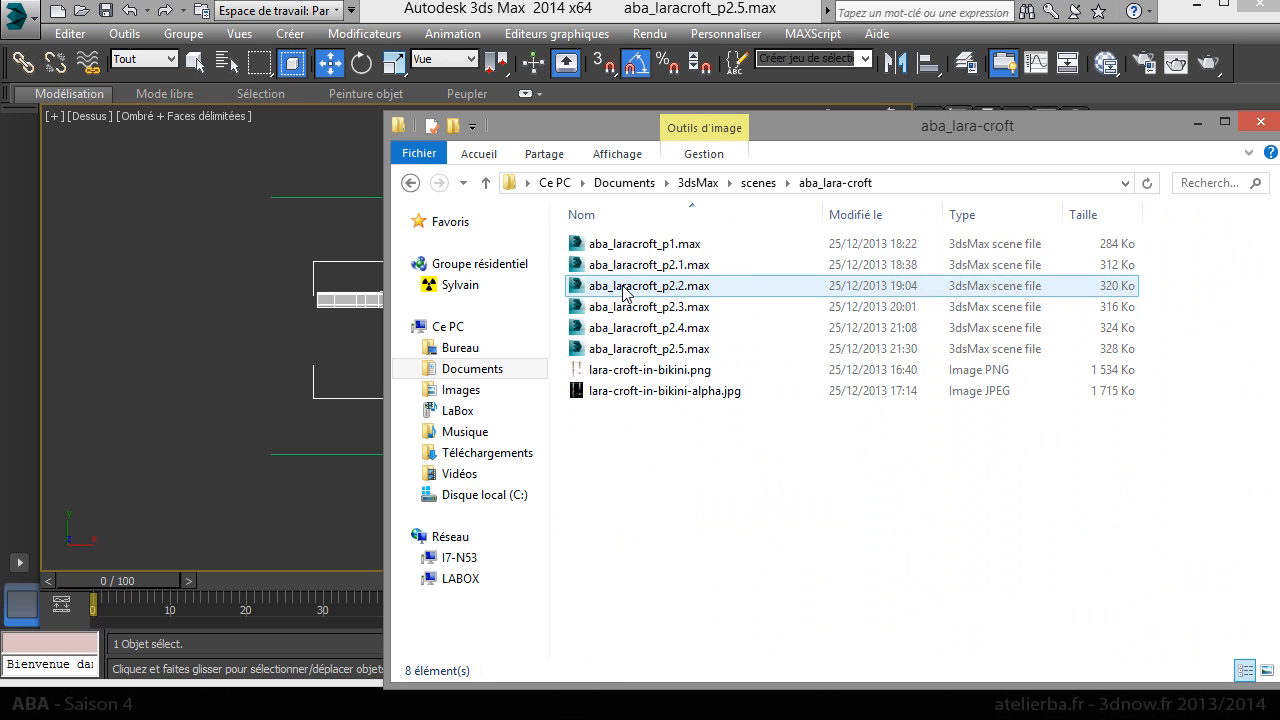
Step: Open lara-croft-in-bikini.png, examine the hand in its top-down reference, and close the image and folder windows
{"action": "double_click", "coordinate": [630, 369]}
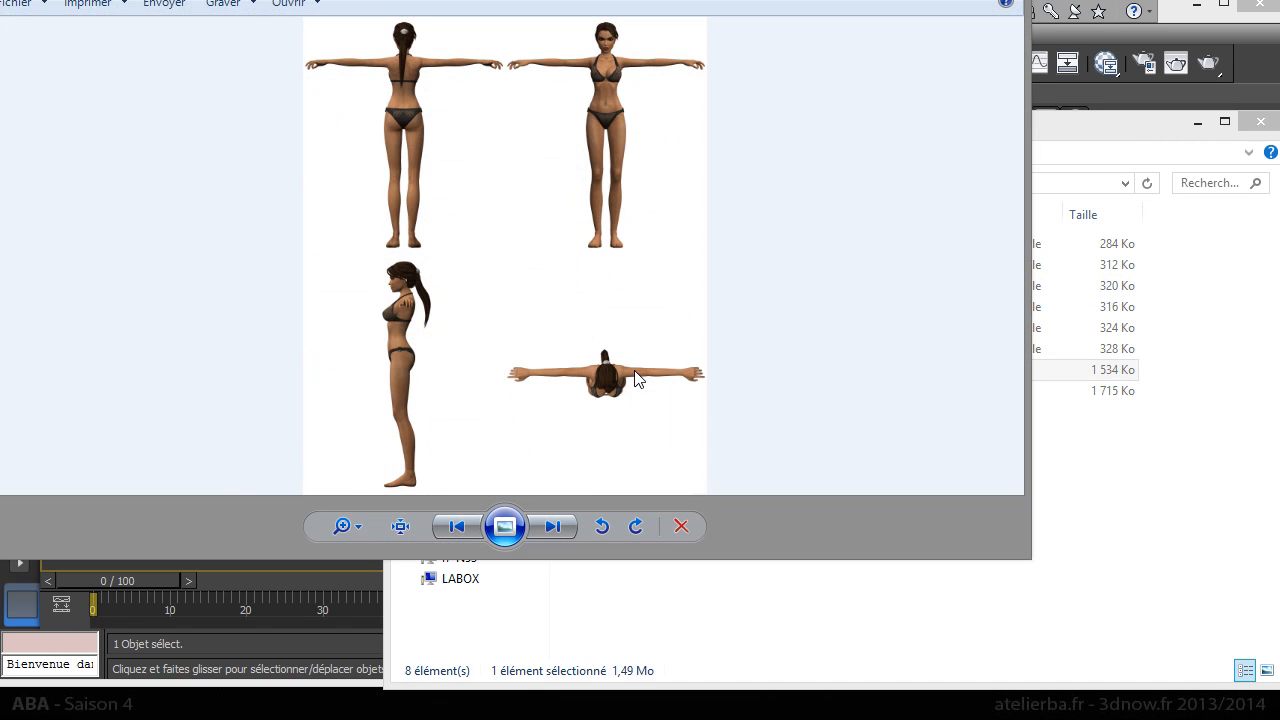
{"action": "scroll", "coordinate": [527, 385], "scroll_direction": "up", "scroll_amount": 5}
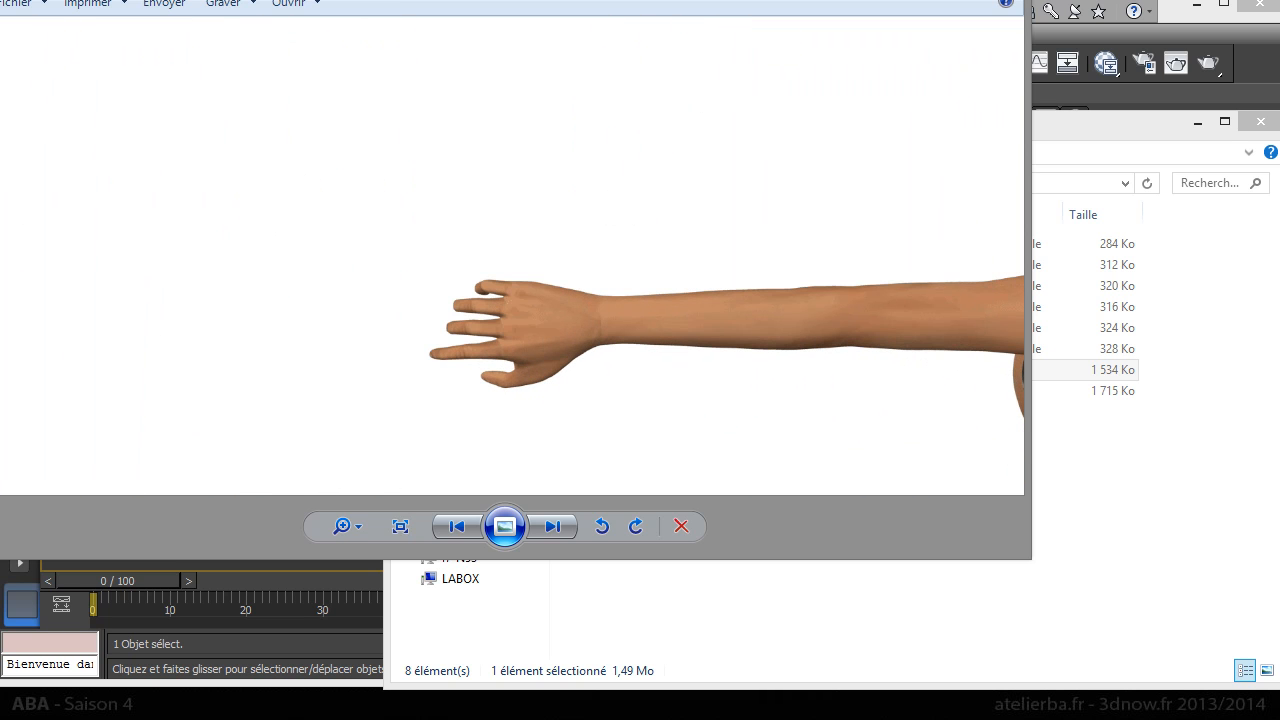
{"action": "key", "text": "alt+F4"}
{"action": "left_click", "coordinate": [1260, 121]}
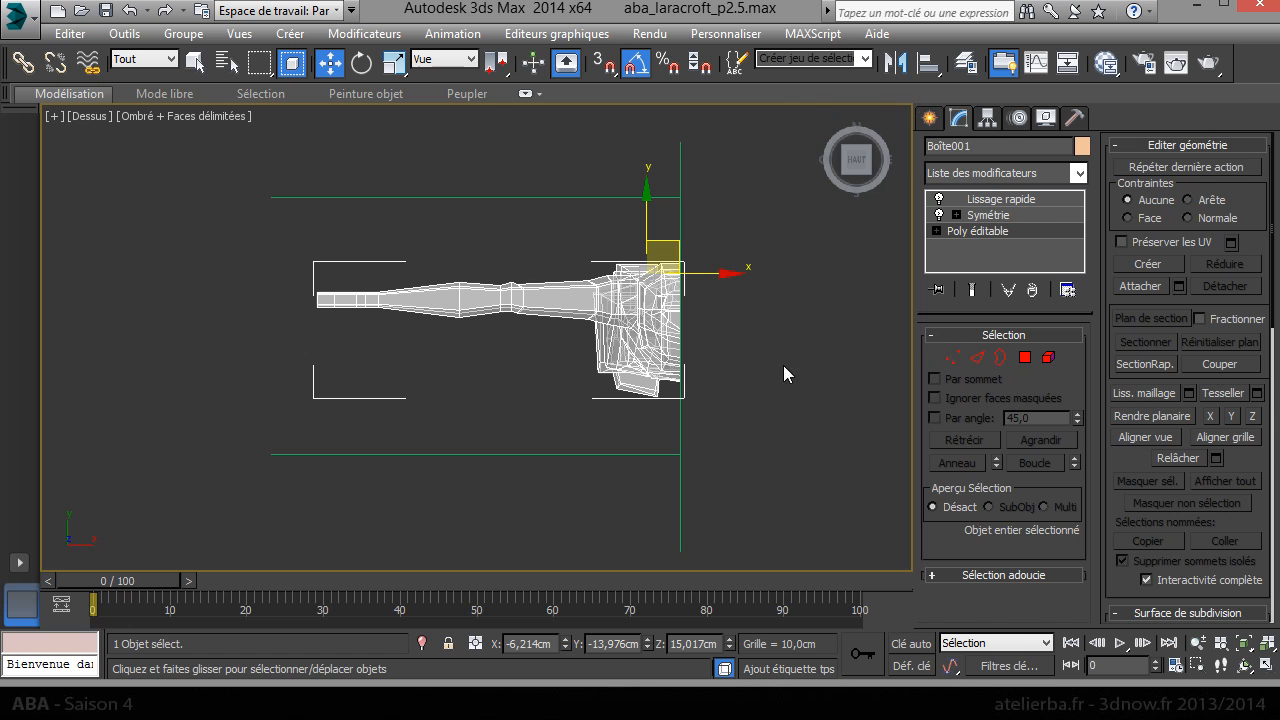
Step: Show the whole figure in the perspective view and end the isolation of the body mesh
{"action": "key", "text": "p"}
{"action": "scroll", "coordinate": [688, 325], "scroll_direction": "down", "scroll_amount": 5}
{"action": "middle_click_drag", "start_coordinate": [665, 335], "coordinate": [634, 312], "text": "alt"}
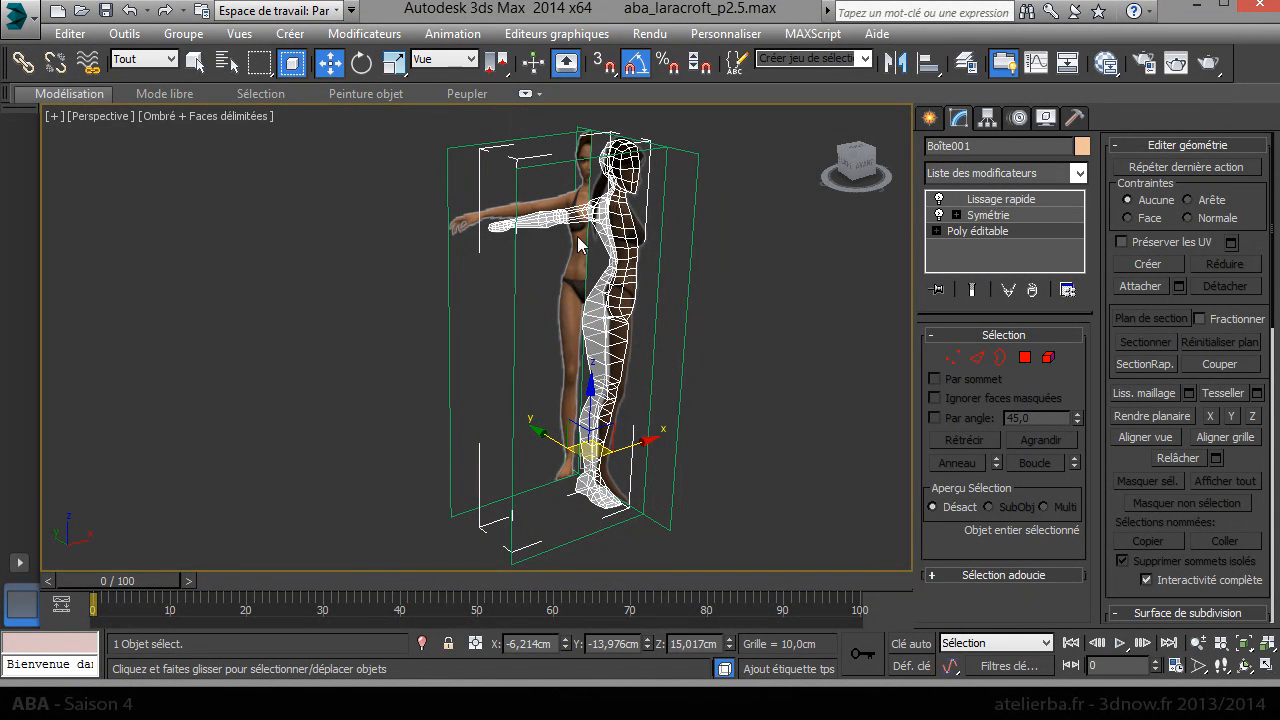
{"action": "right_click", "coordinate": [637, 342]}
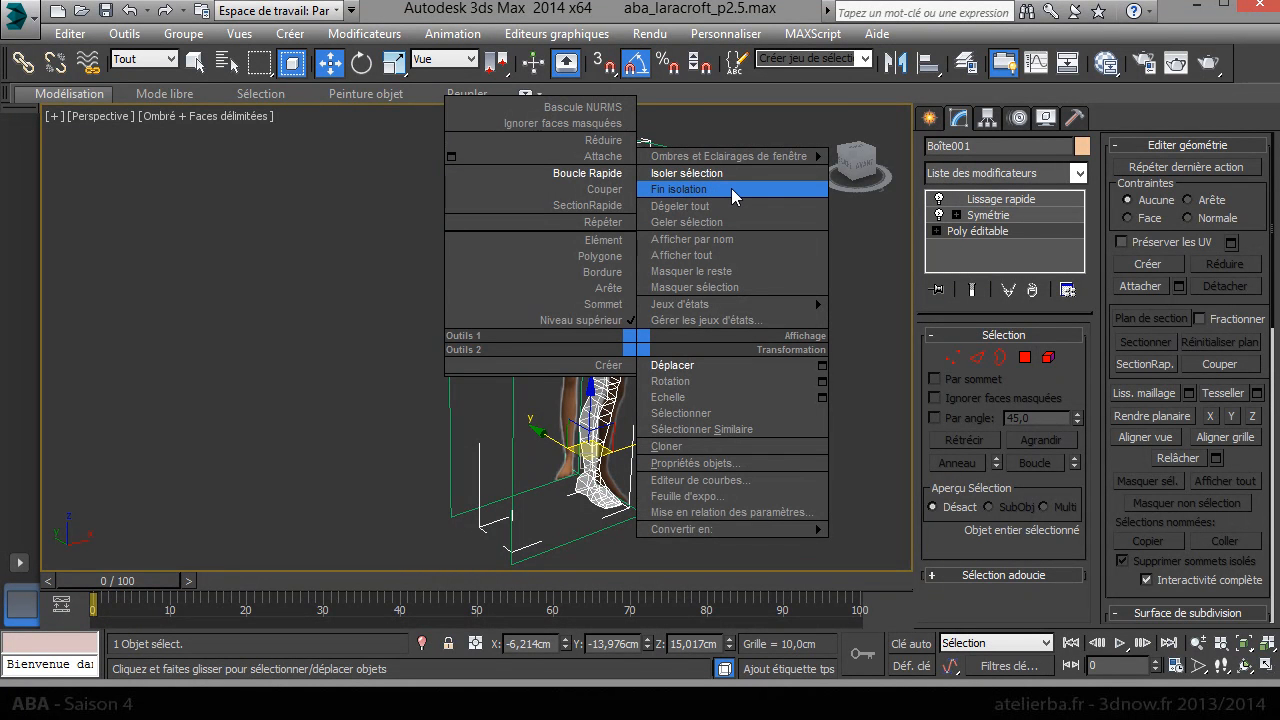
{"action": "left_click", "coordinate": [731, 188]}
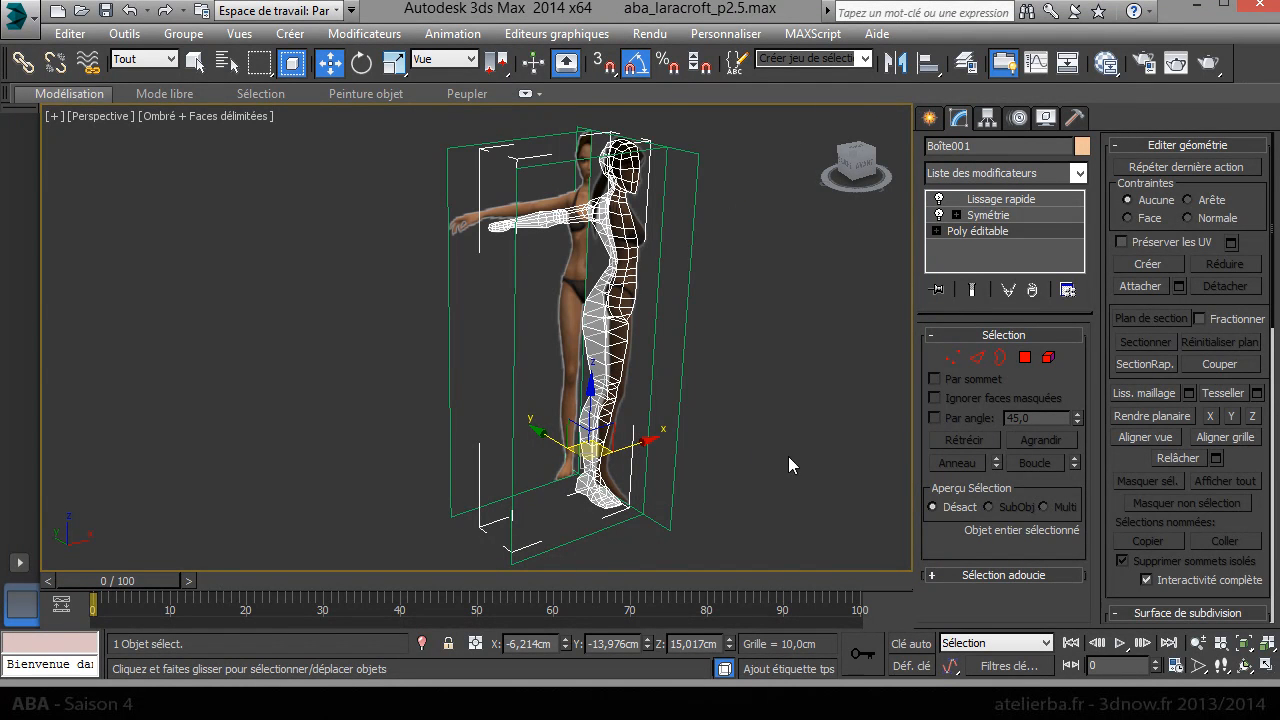
Step: Deselect the body mesh and unfreeze all objects in the scene
{"action": "left_click", "coordinate": [688, 456]}
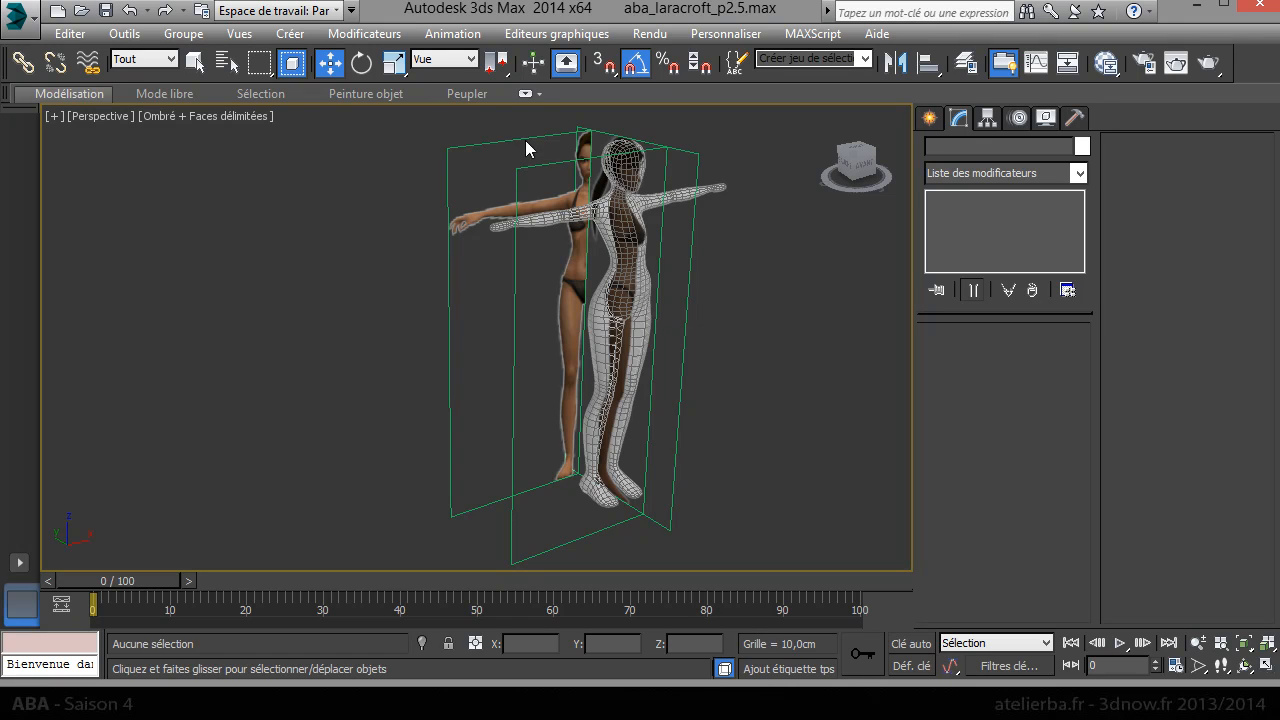
{"action": "right_click", "coordinate": [474, 214]}
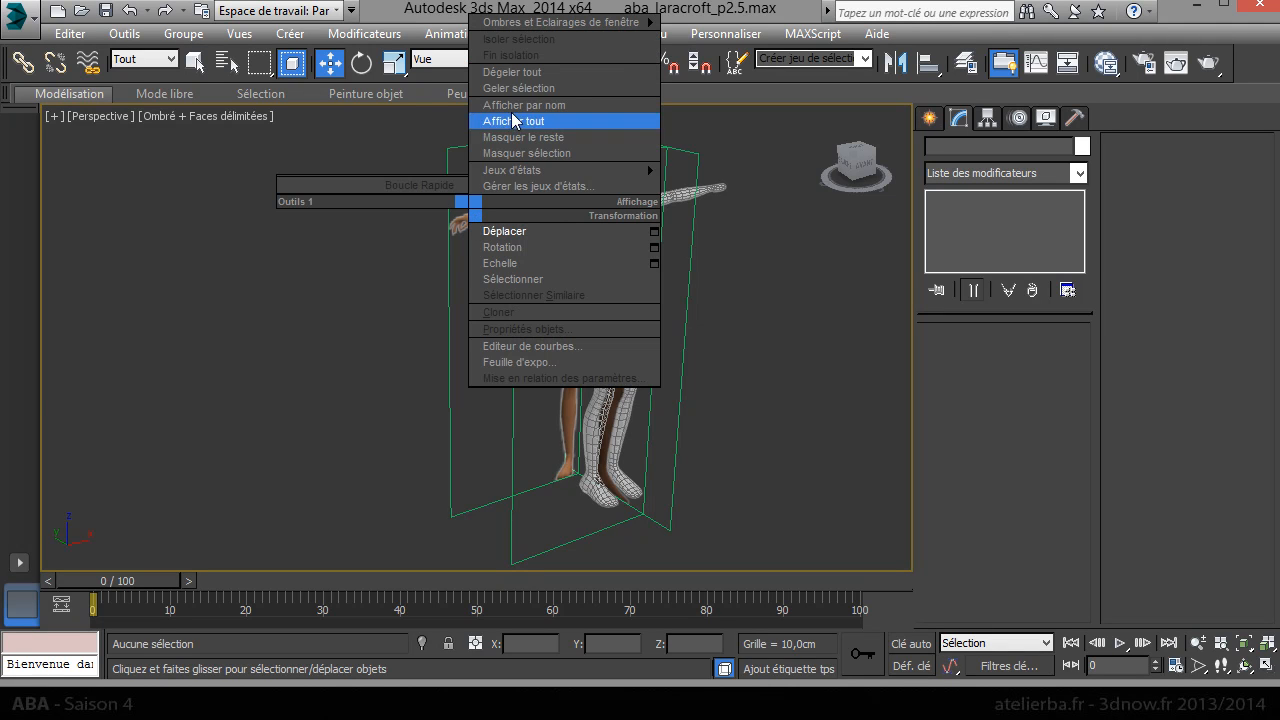
{"action": "left_click", "coordinate": [562, 75]}
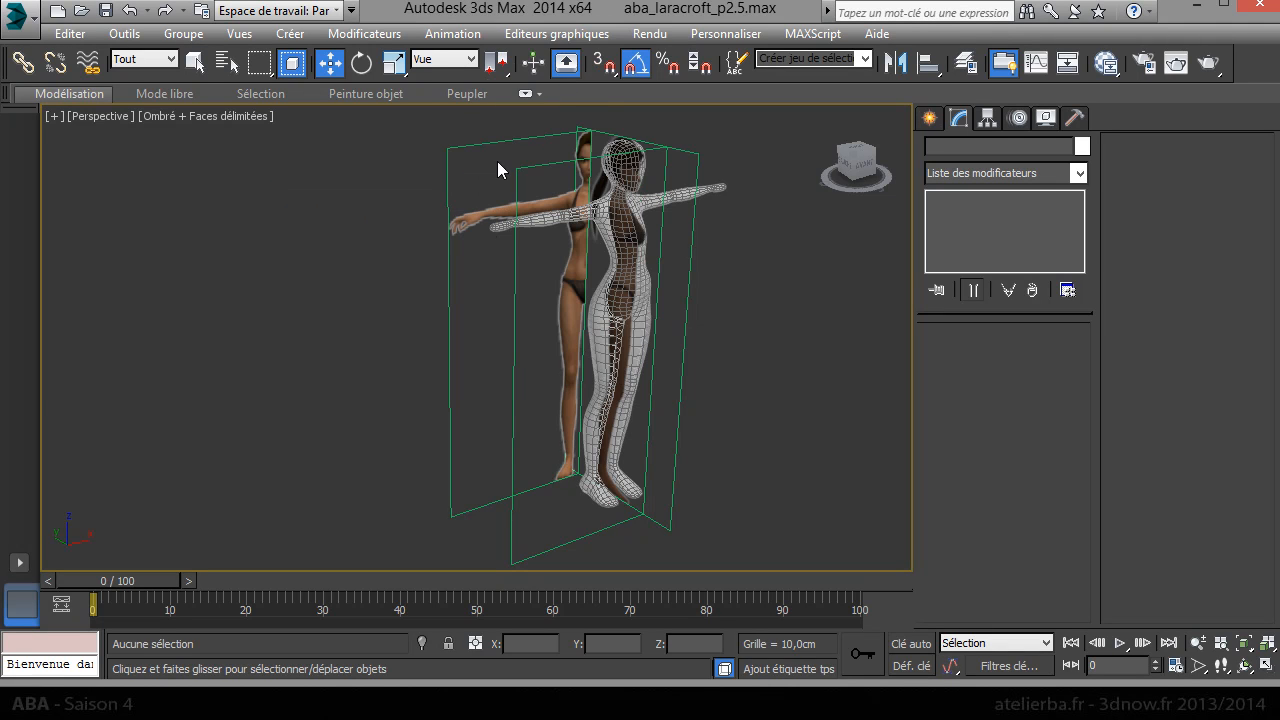
Step: Clone the BP Front reference plane and name the clone BPTop
{"action": "left_click", "coordinate": [458, 221]}
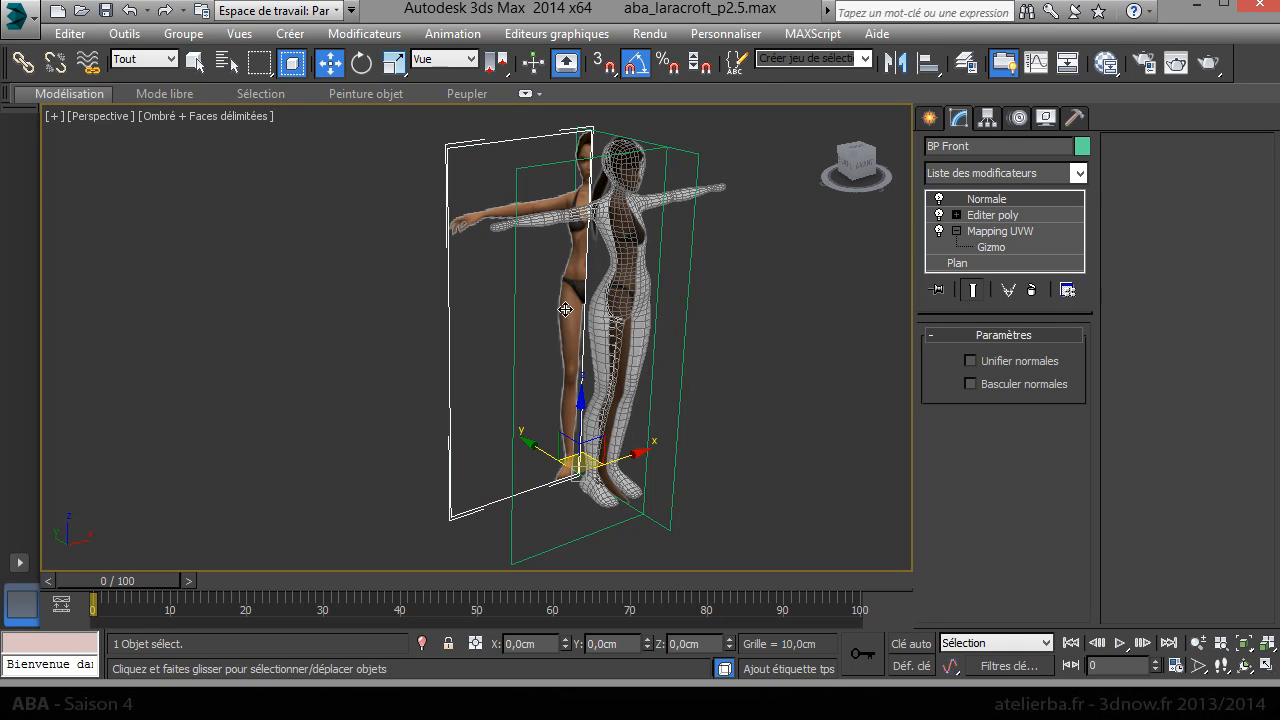
{"action": "right_click", "coordinate": [520, 318]}
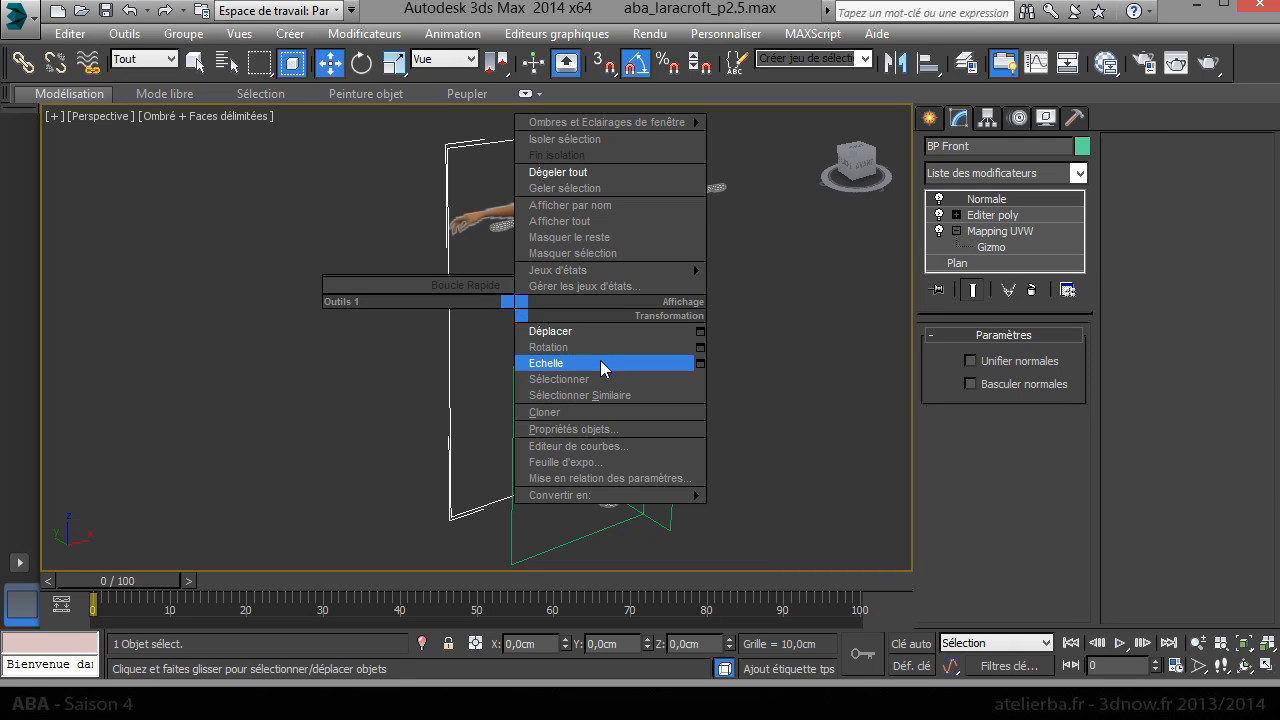
{"action": "left_click", "coordinate": [585, 411]}
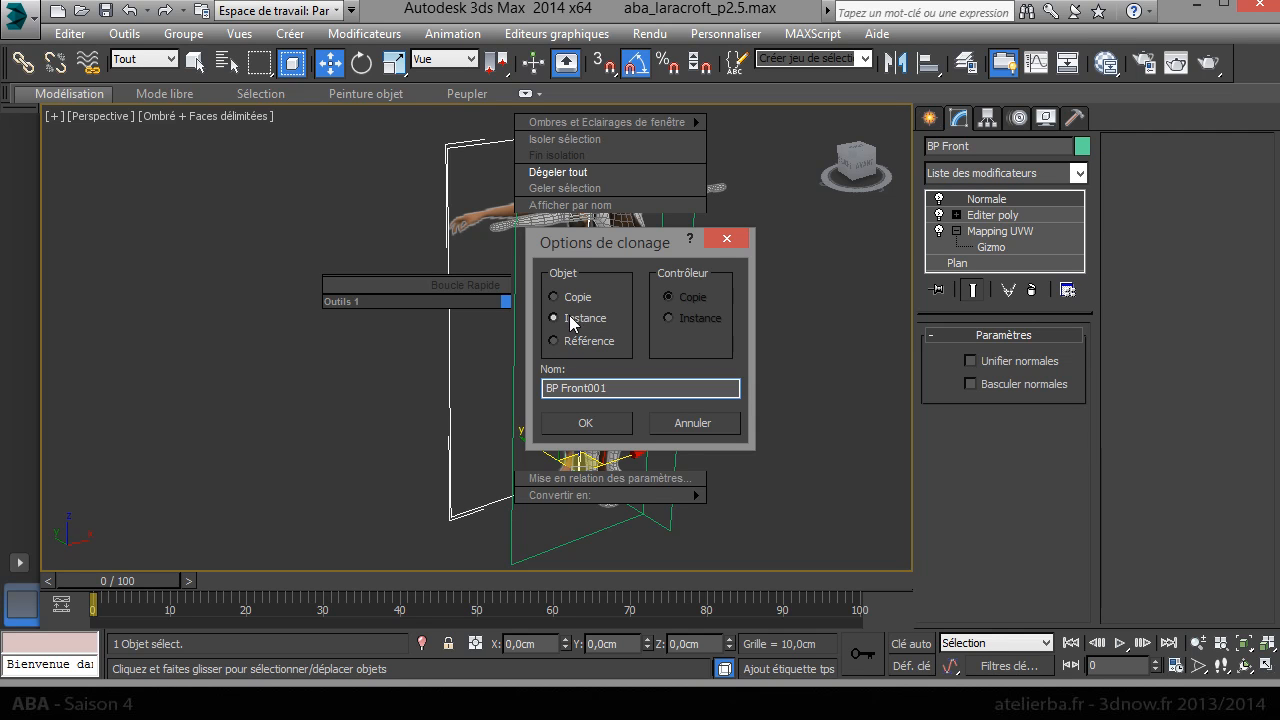
{"action": "left_click_drag", "start_coordinate": [560, 390], "coordinate": [710, 393]}
{"action": "type", "text": "Top"}
{"action": "key", "text": "Return"}
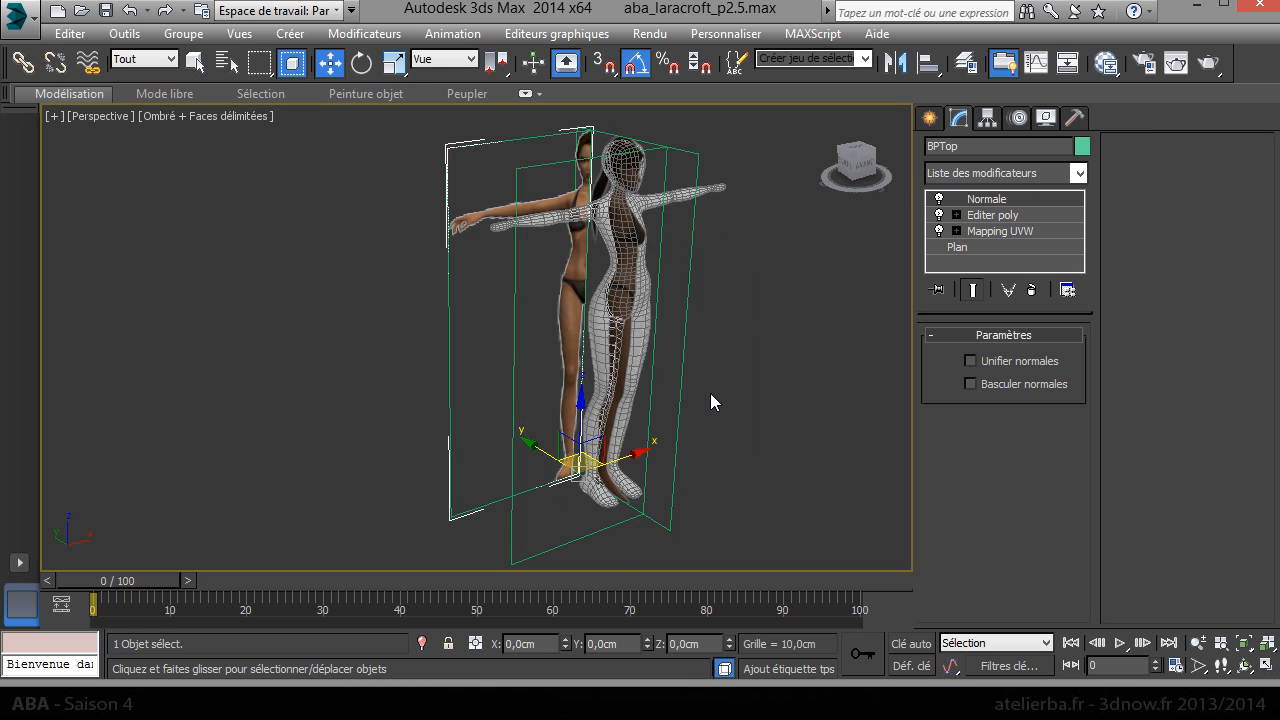
Step: Rotate BPTop -90° about the X axis so it lies flat, and return to the Move tool
{"action": "right_click", "coordinate": [692, 398]}
{"action": "left_click", "coordinate": [745, 438]}
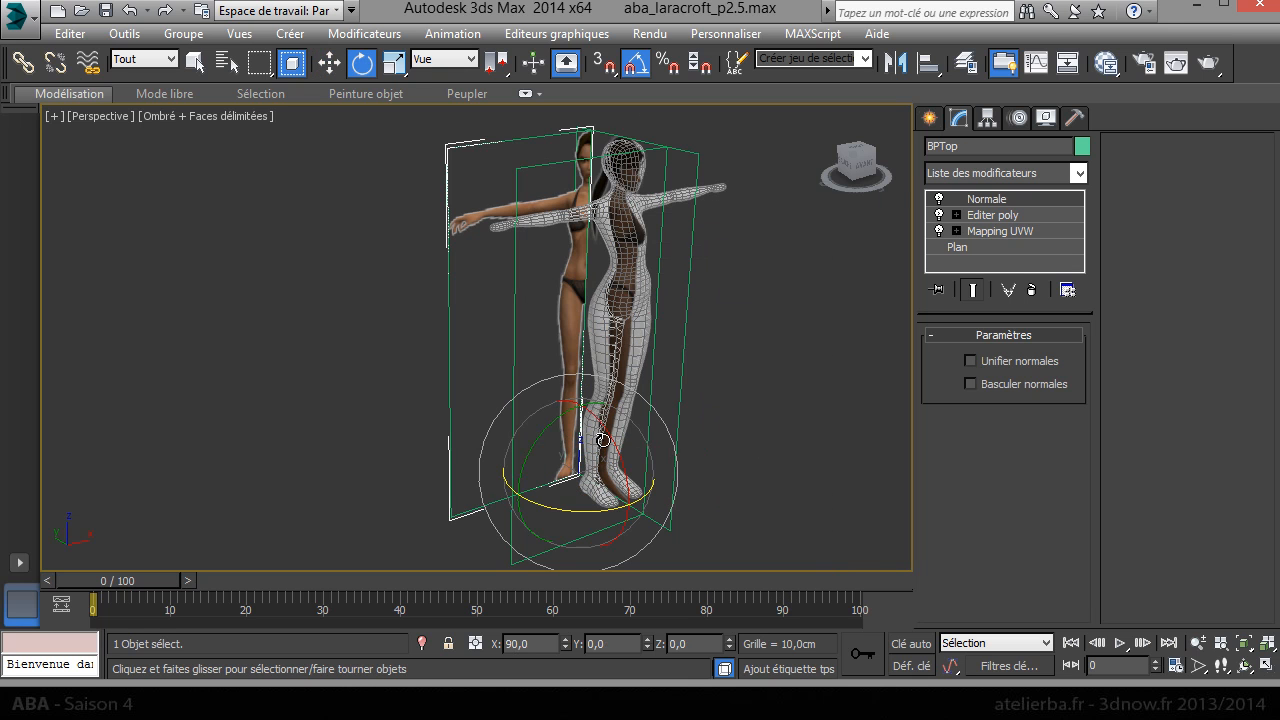
{"action": "left_click_drag", "start_coordinate": [606, 440], "coordinate": [580, 356]}
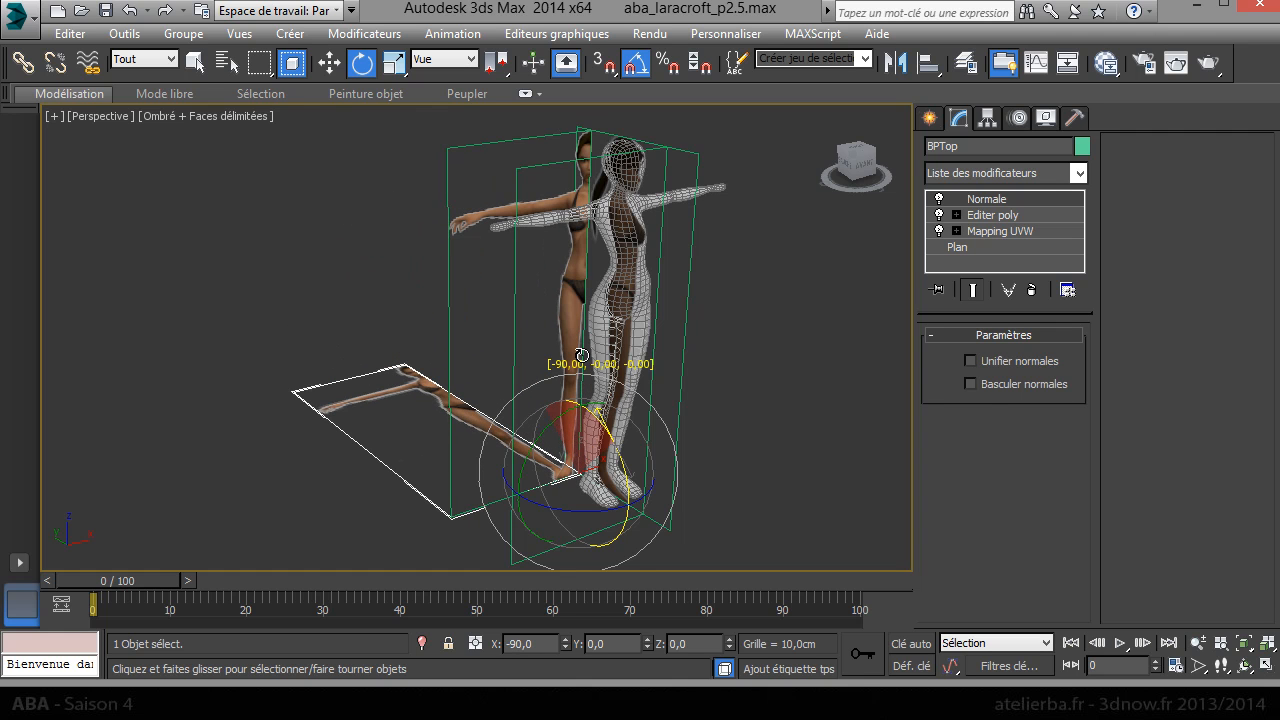
{"action": "right_click", "coordinate": [568, 399]}
{"action": "left_click", "coordinate": [614, 432]}
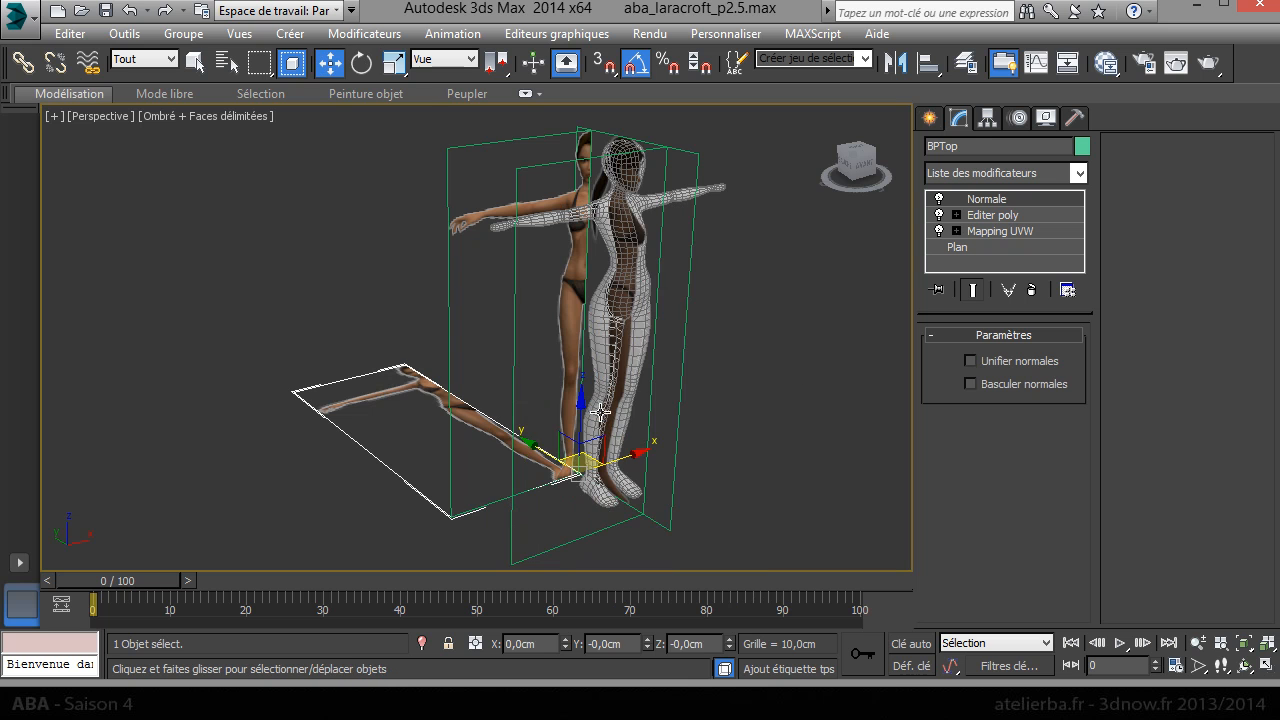
Step: Shift BPTop's UVW Mapping so the top-down arm reference lies at the plane's end beside the figure's feet
{"action": "left_click", "coordinate": [994, 232]}
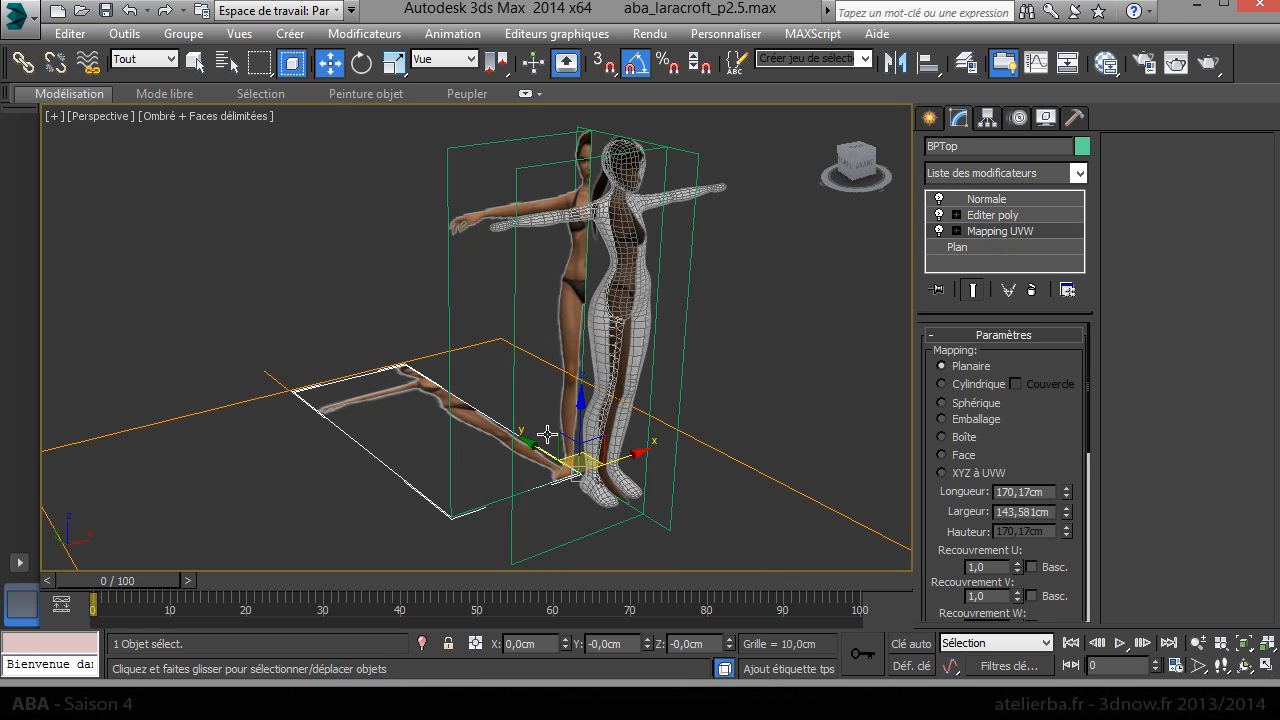
{"action": "left_click", "coordinate": [985, 236]}
{"action": "left_click_drag", "start_coordinate": [412, 492], "coordinate": [519, 452]}
Step: Move BPTop's far edge inward in its Edit Poly modifier to crop the plane around the top-down arm reference
{"action": "left_click", "coordinate": [993, 215]}
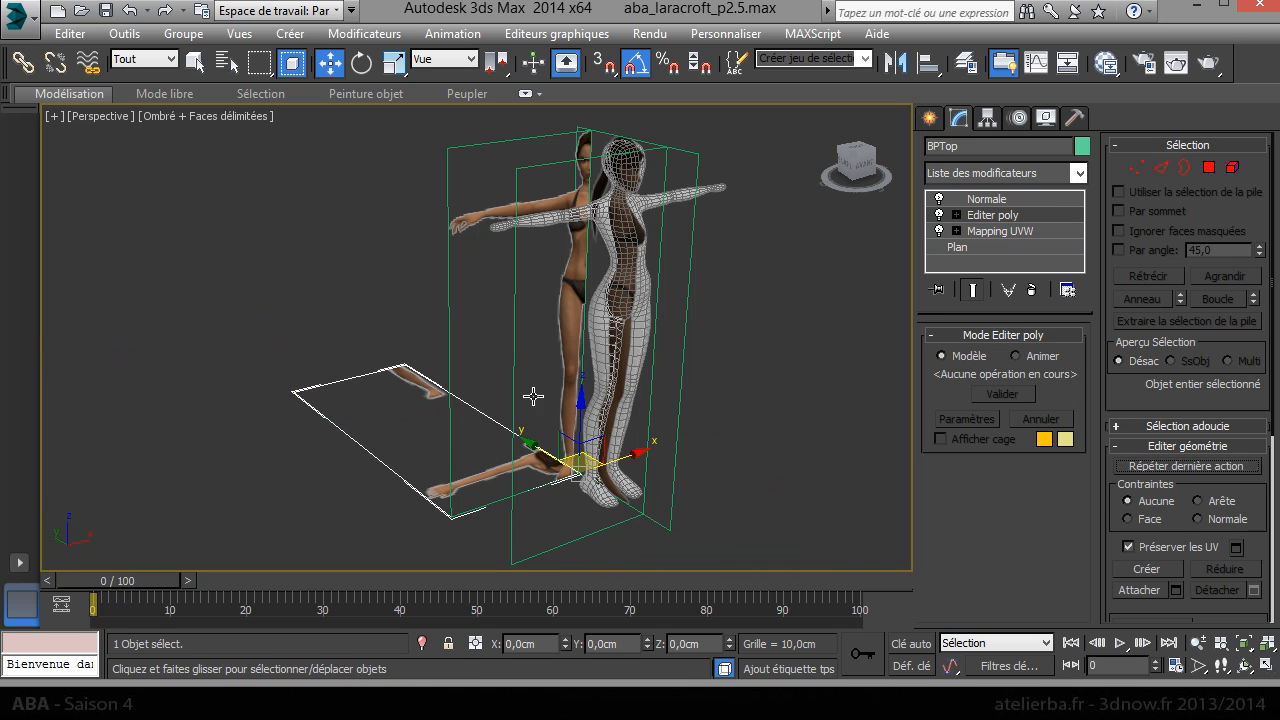
{"action": "left_click", "coordinate": [988, 216]}
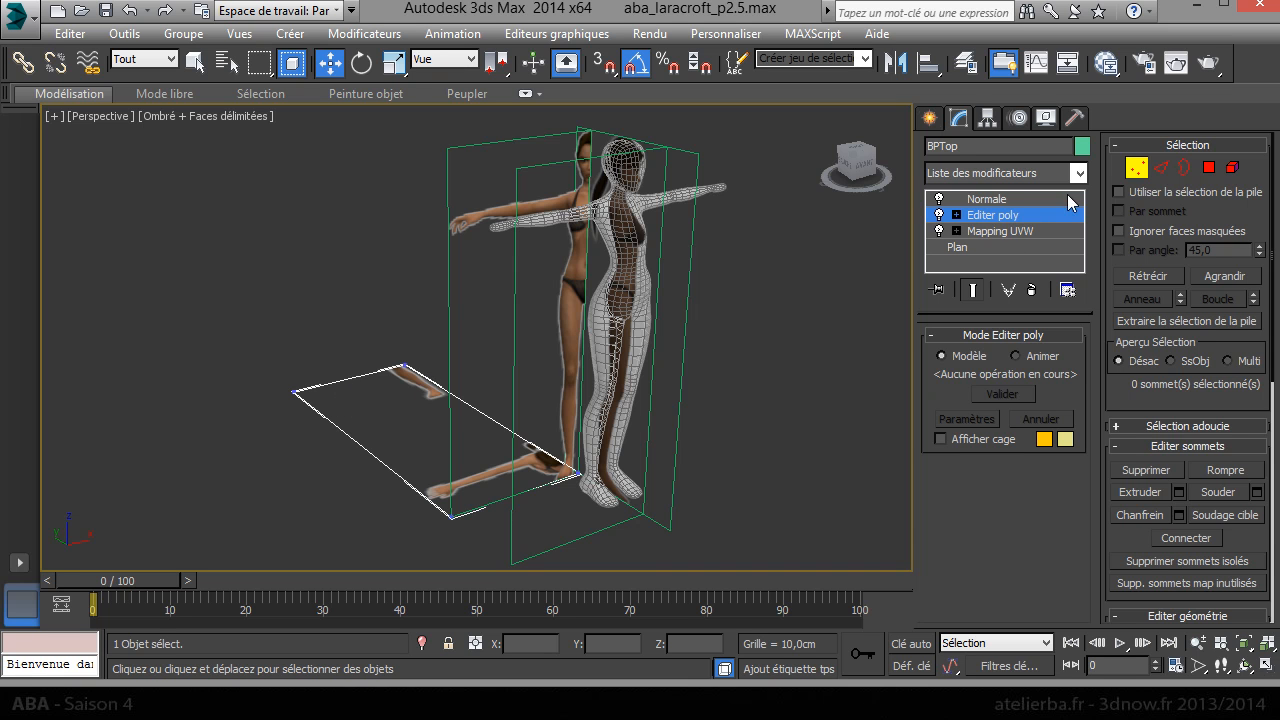
{"action": "left_click", "coordinate": [1160, 168]}
{"action": "left_click", "coordinate": [320, 366]}
{"action": "left_click_drag", "start_coordinate": [320, 359], "coordinate": [430, 435]}
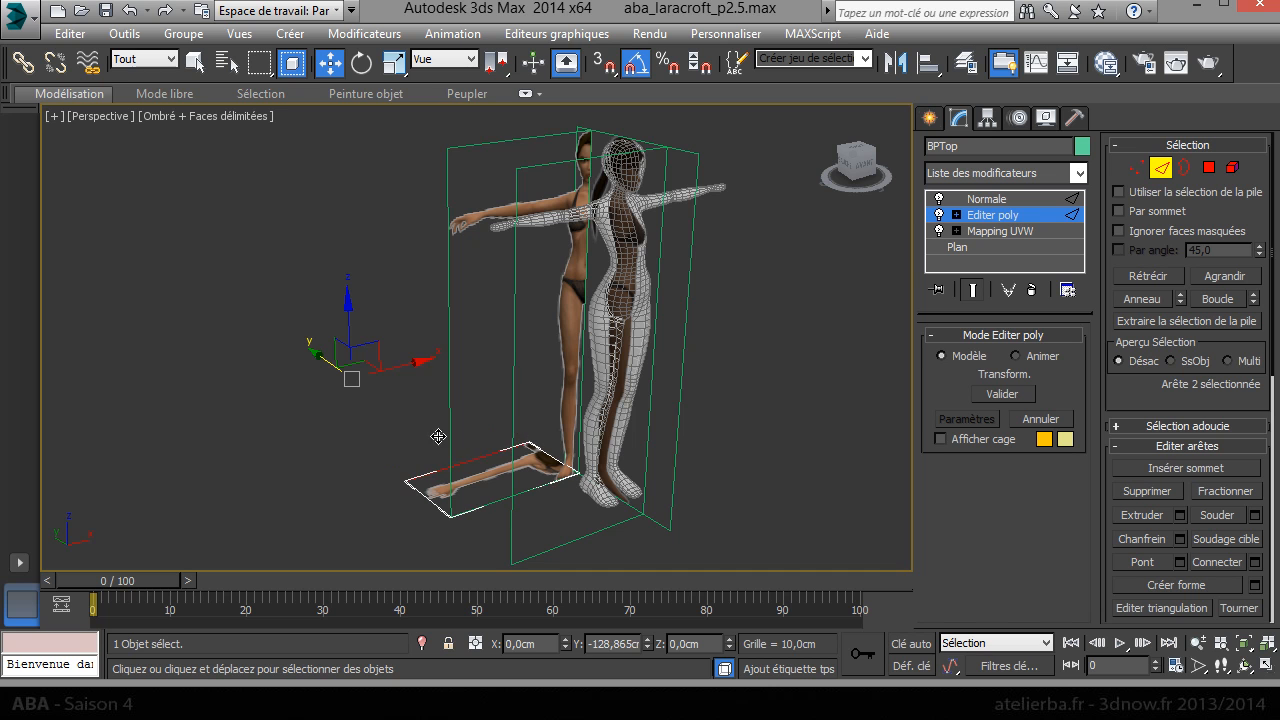
{"action": "left_click", "coordinate": [987, 215]}
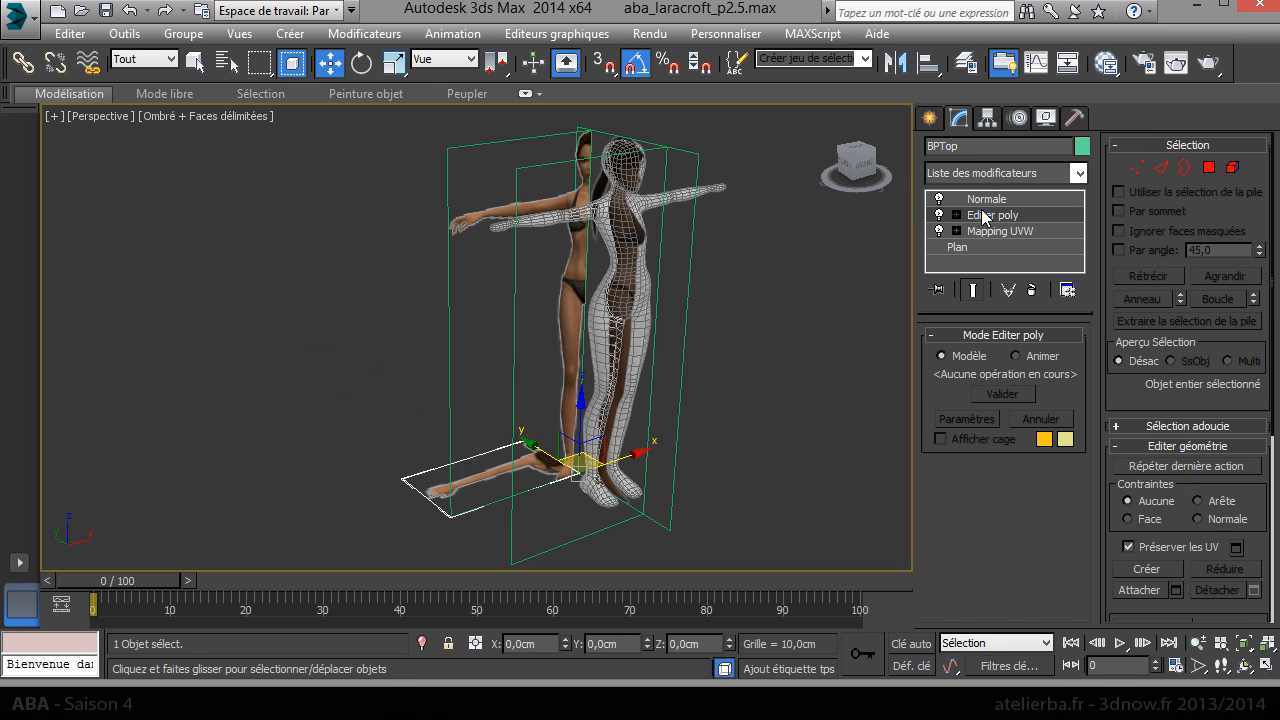
Step: In the top view, move BPTop about -43.2 cm along Y to align its arm image with the mesh arm
{"action": "key", "text": "t"}
{"action": "scroll", "coordinate": [429, 484], "scroll_direction": "down", "scroll_amount": 3}
{"action": "scroll", "coordinate": [548, 365], "scroll_direction": "down", "scroll_amount": 1}
{"action": "scroll", "coordinate": [550, 363], "scroll_direction": "up", "scroll_amount": 4}
{"action": "left_click_drag", "start_coordinate": [569, 240], "coordinate": [591, 475]}
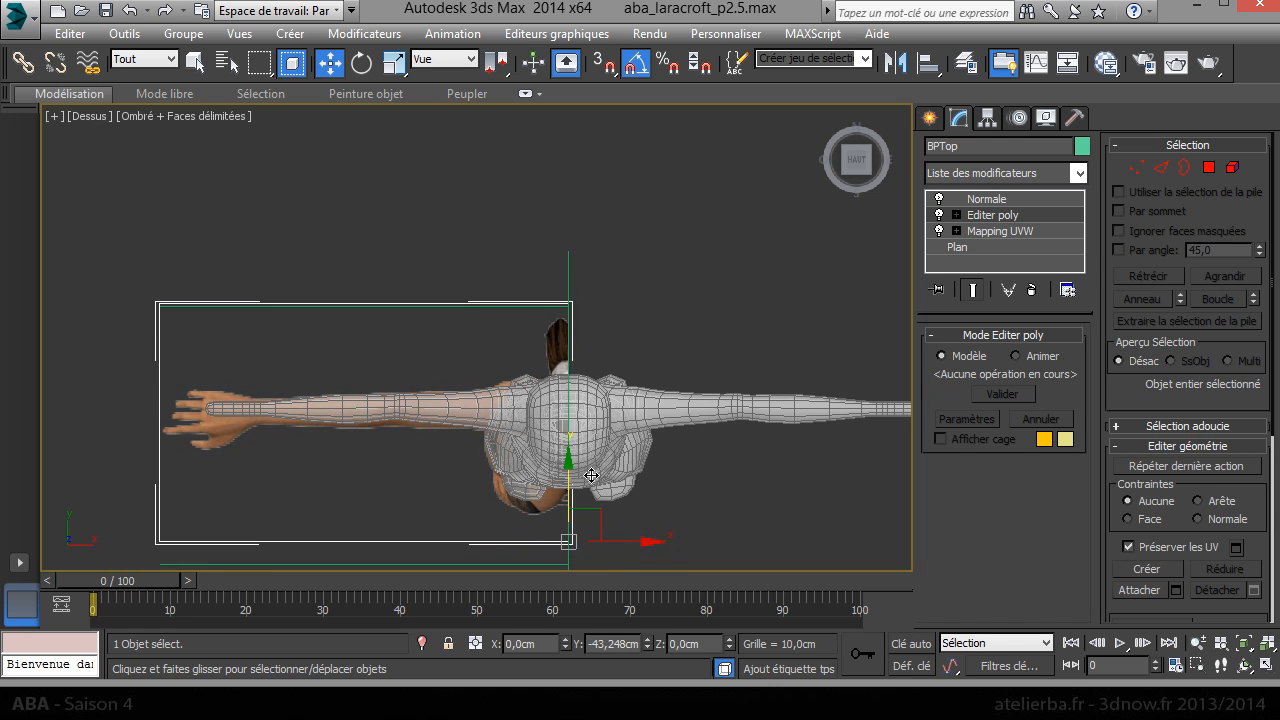
Step: Select the body mesh Boîte001 and enter vertex editing on its Editable Poly base
{"action": "scroll", "coordinate": [413, 406], "scroll_direction": "up", "scroll_amount": 5}
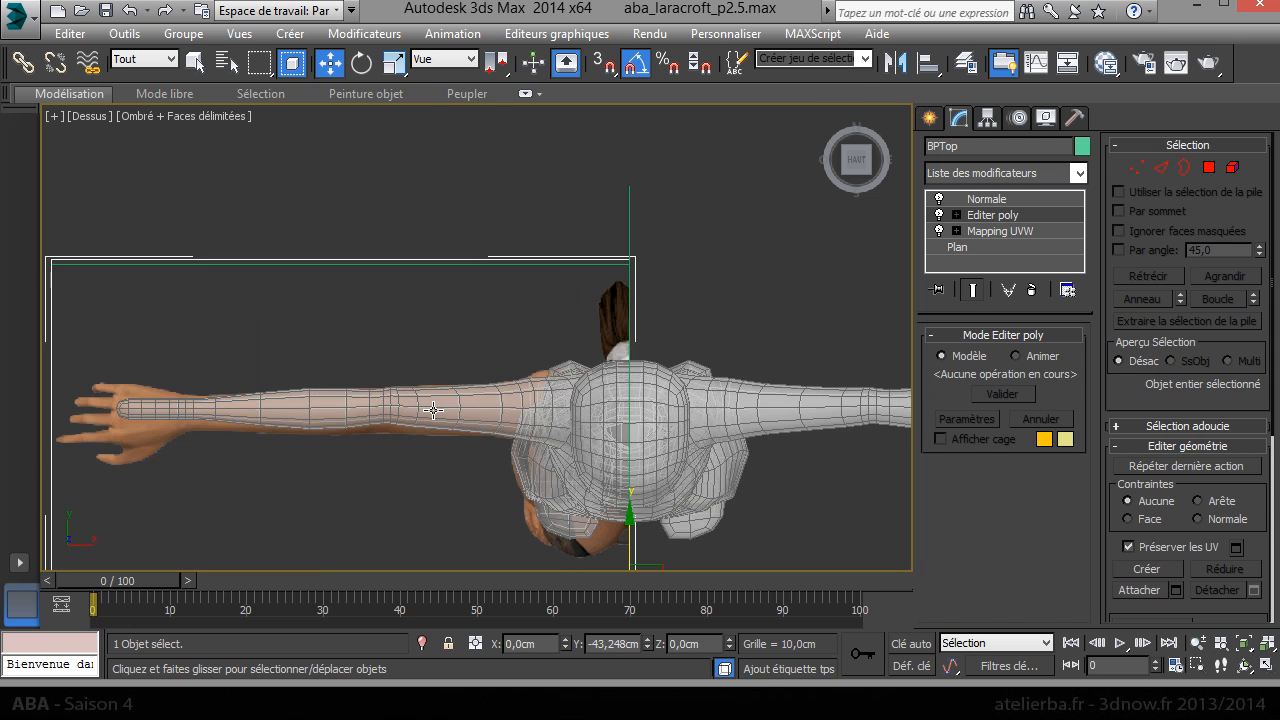
{"action": "middle_click_drag", "start_coordinate": [432, 413], "coordinate": [425, 356]}
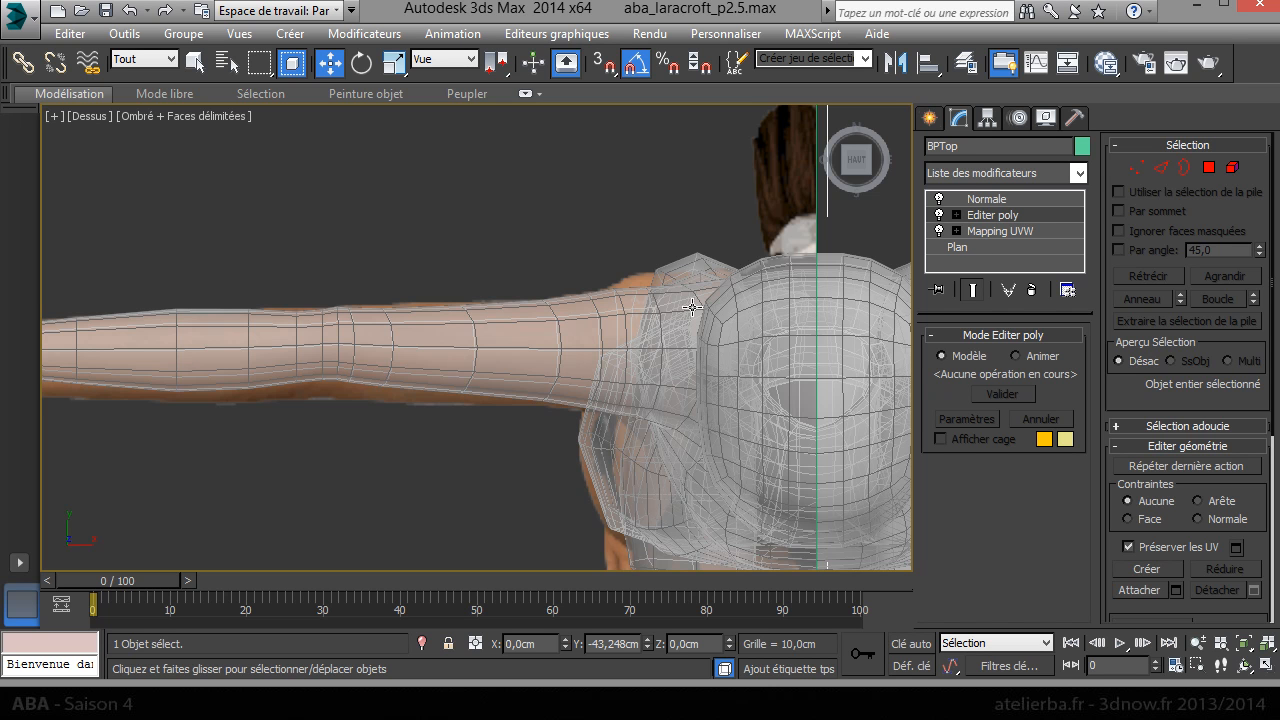
{"action": "left_click", "coordinate": [649, 343]}
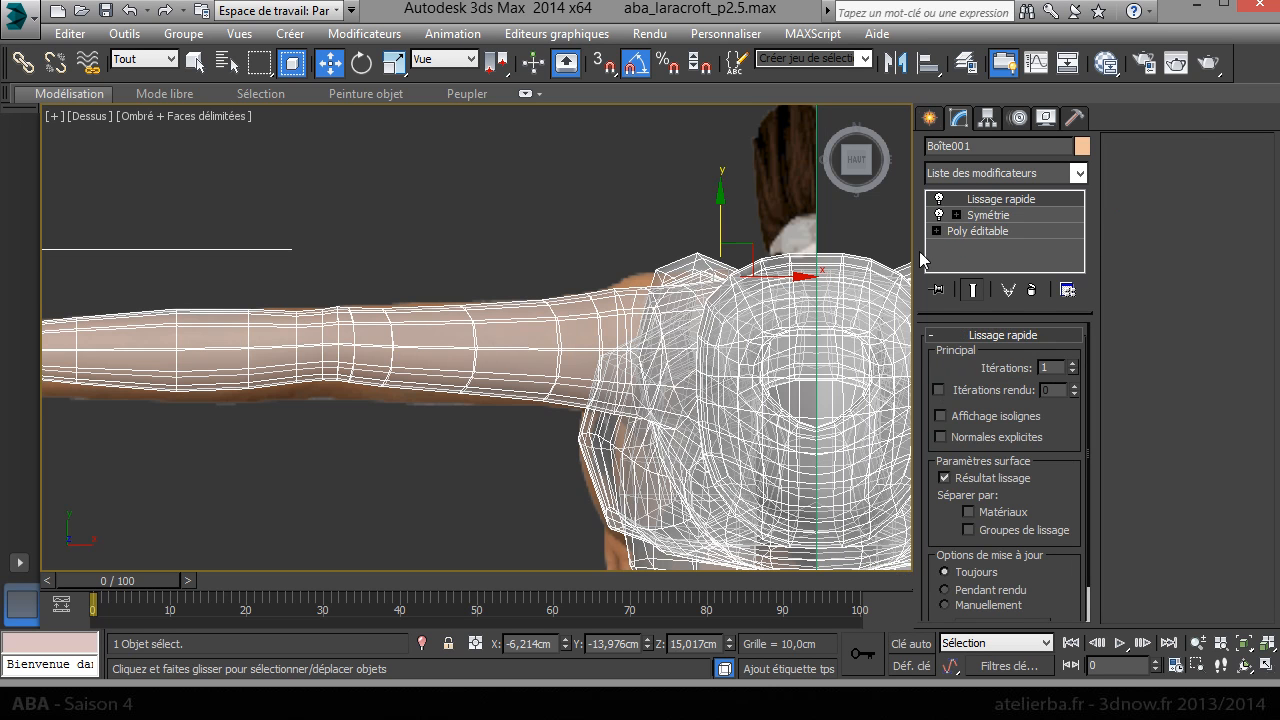
{"action": "left_click", "coordinate": [978, 231]}
{"action": "left_click", "coordinate": [947, 357]}
Step: Move the vertices on the back edge of the shoulder and upper arm to fit the top-down reference outline
{"action": "middle_click_drag", "start_coordinate": [447, 337], "coordinate": [841, 269]}
{"action": "middle_click_drag", "start_coordinate": [675, 255], "coordinate": [314, 251]}
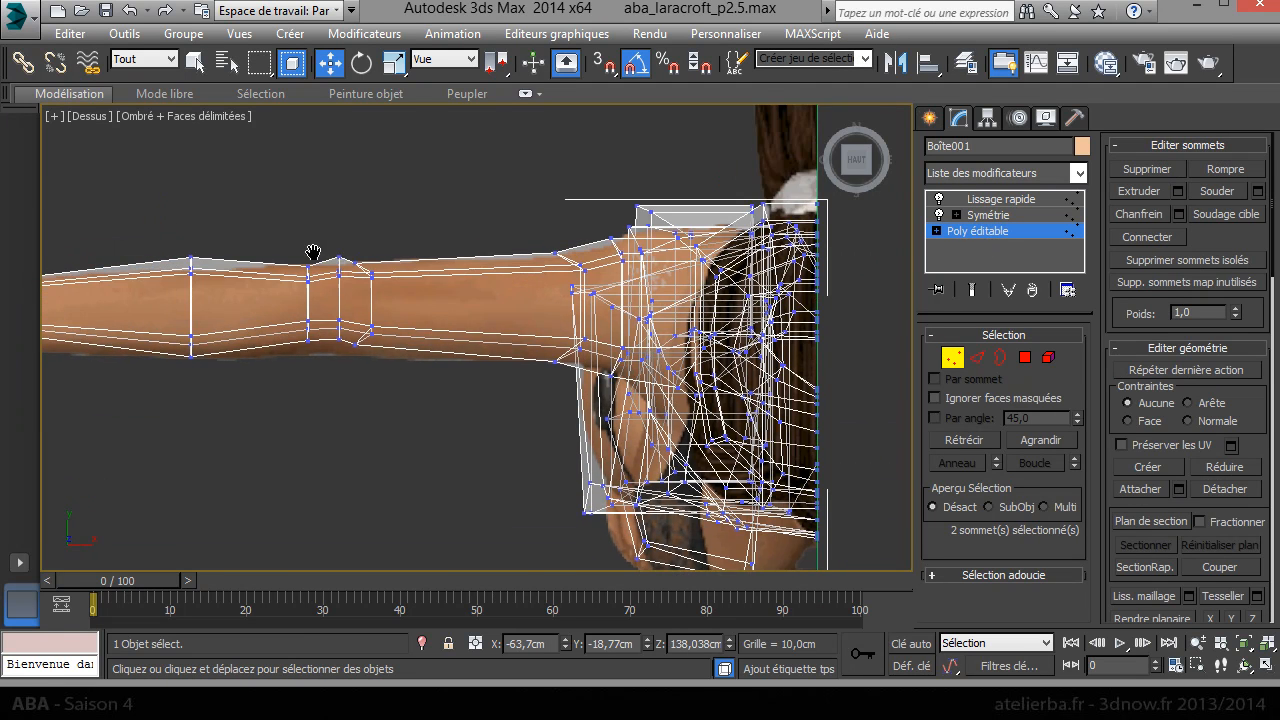
{"action": "scroll", "coordinate": [642, 252], "scroll_direction": "up", "scroll_amount": 5}
{"action": "middle_click_drag", "start_coordinate": [655, 237], "coordinate": [504, 276]}
{"action": "left_click", "coordinate": [588, 279]}
{"action": "left_click_drag", "start_coordinate": [591, 236], "coordinate": [591, 213]}
{"action": "scroll", "coordinate": [598, 218], "scroll_direction": "down", "scroll_amount": 4}
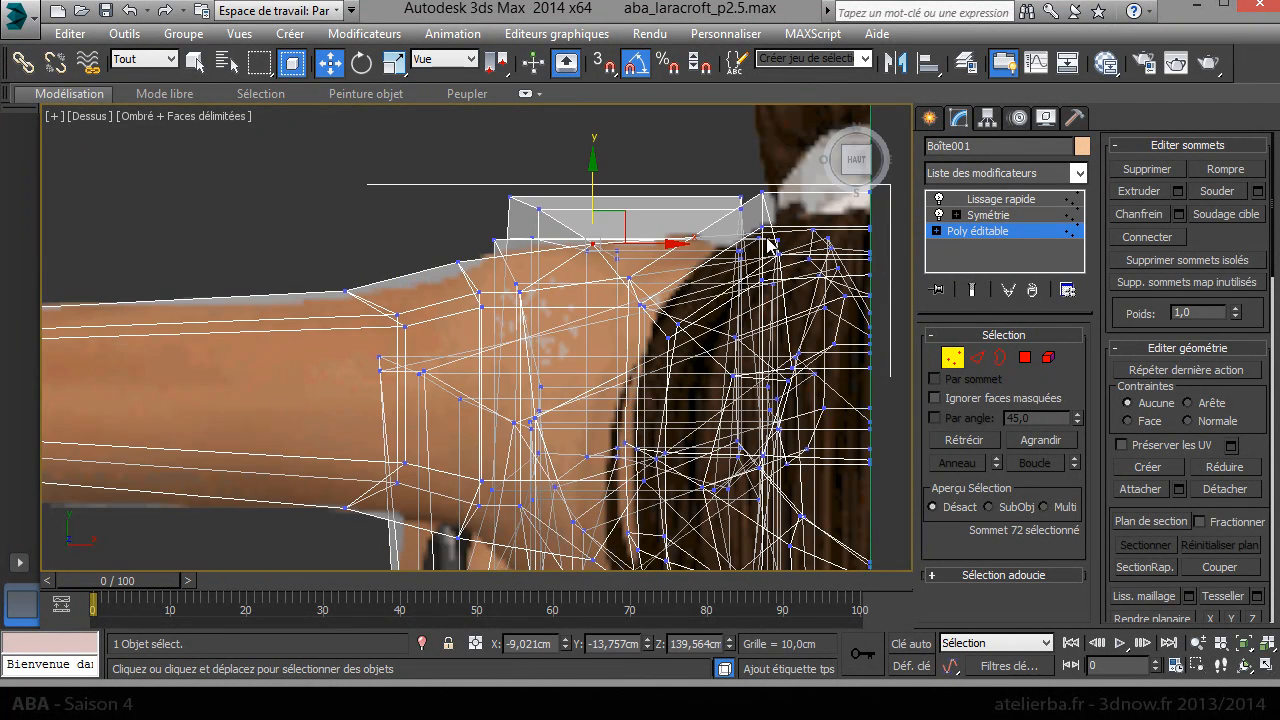
{"action": "middle_click_drag", "start_coordinate": [386, 302], "coordinate": [428, 298]}
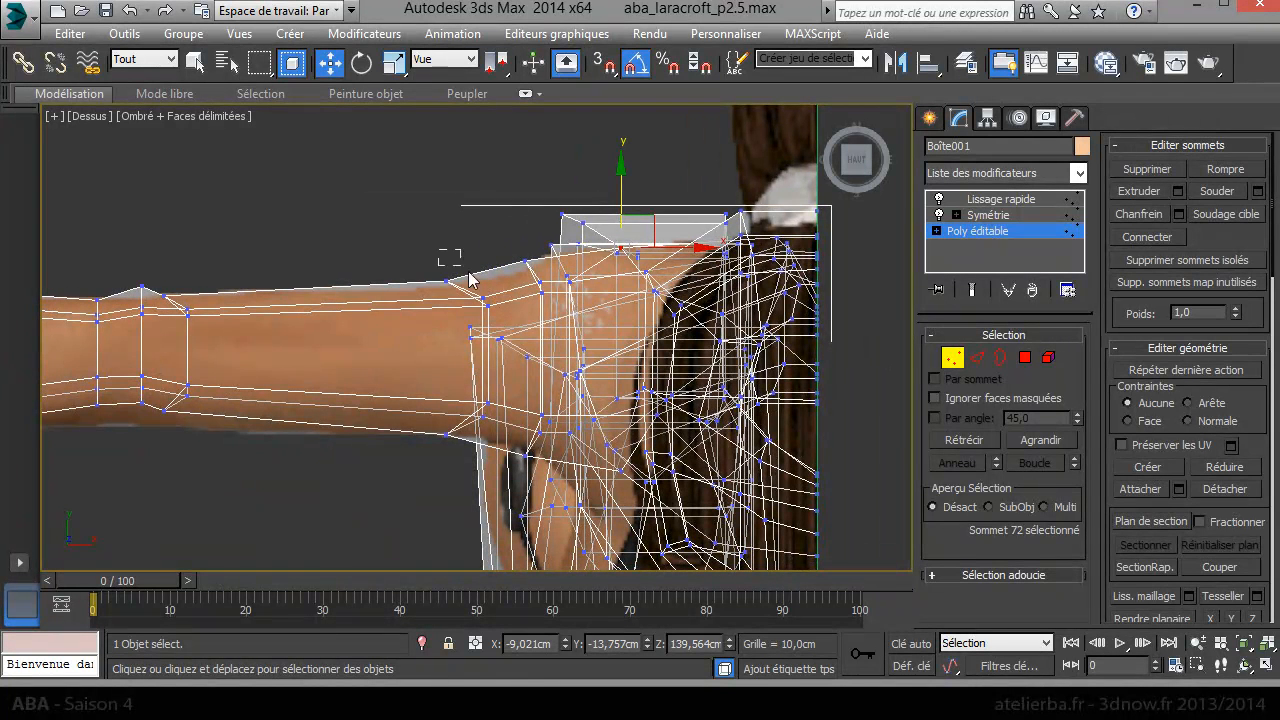
{"action": "left_click_drag", "start_coordinate": [500, 318], "coordinate": [500, 318]}
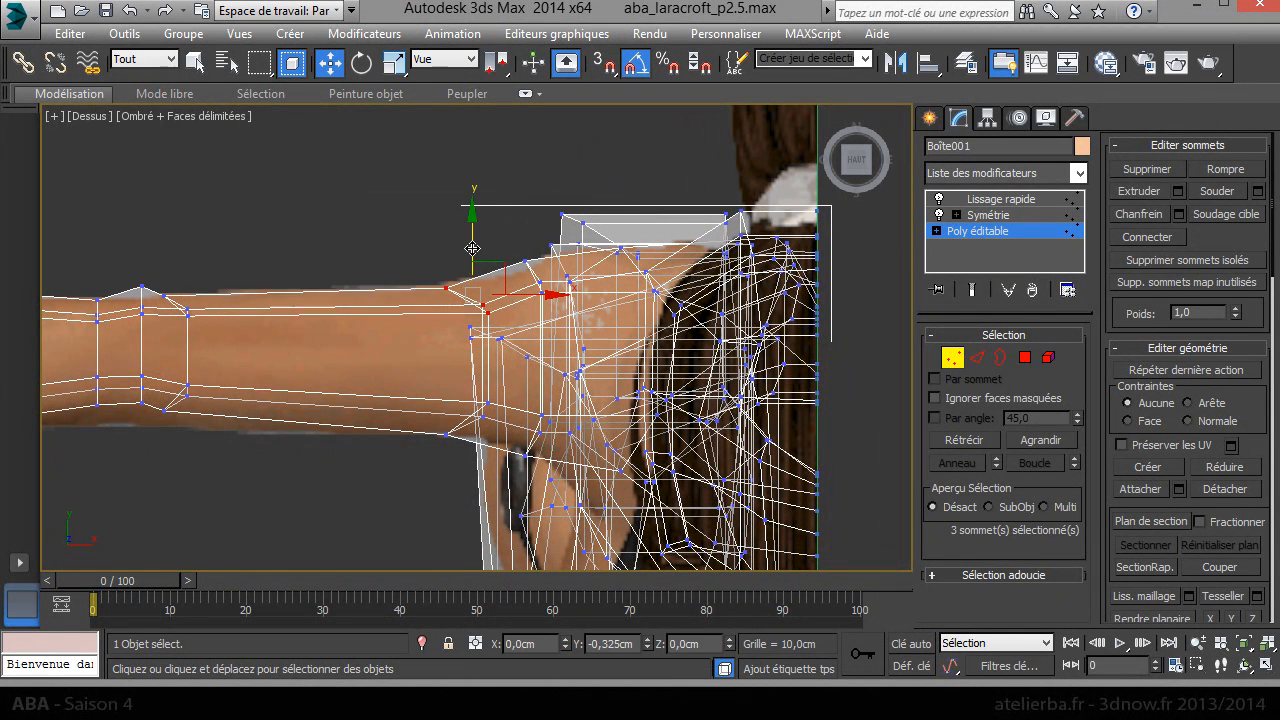
Step: Lower the elbow vertex and the forearm's back-edge vertices to match the reference outline
{"action": "middle_click_drag", "start_coordinate": [356, 301], "coordinate": [720, 299]}
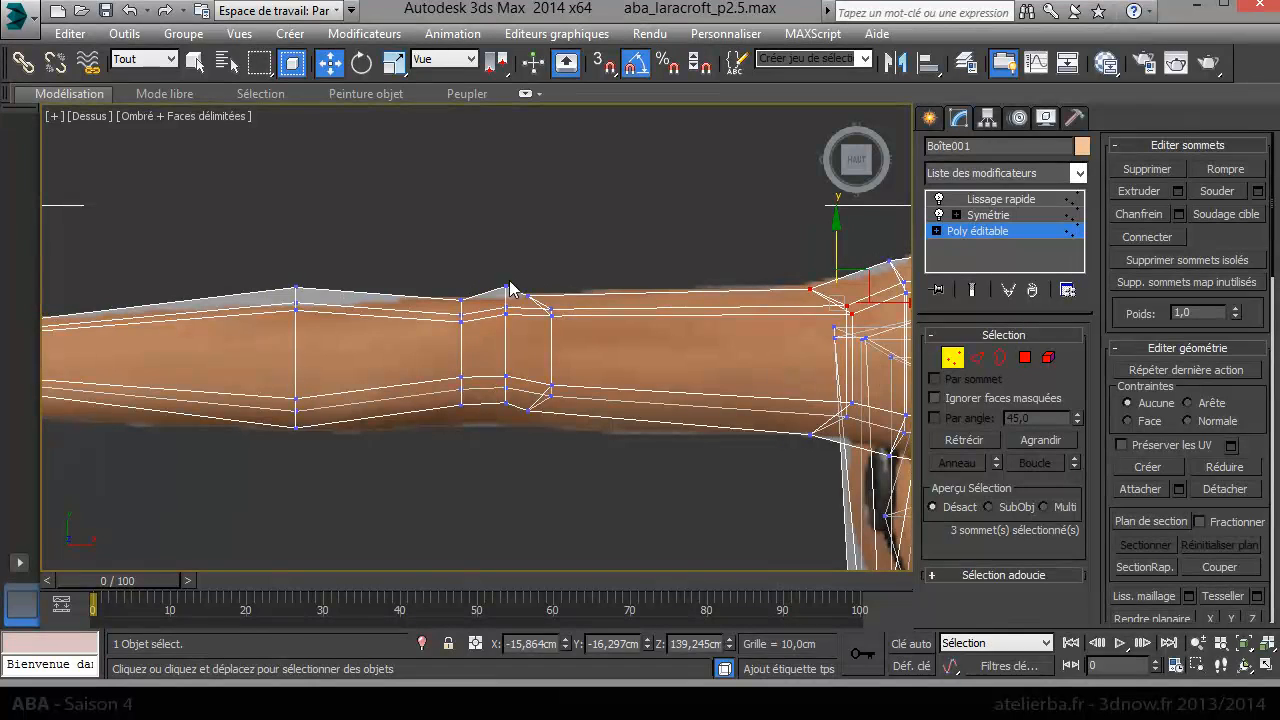
{"action": "left_click", "coordinate": [506, 286]}
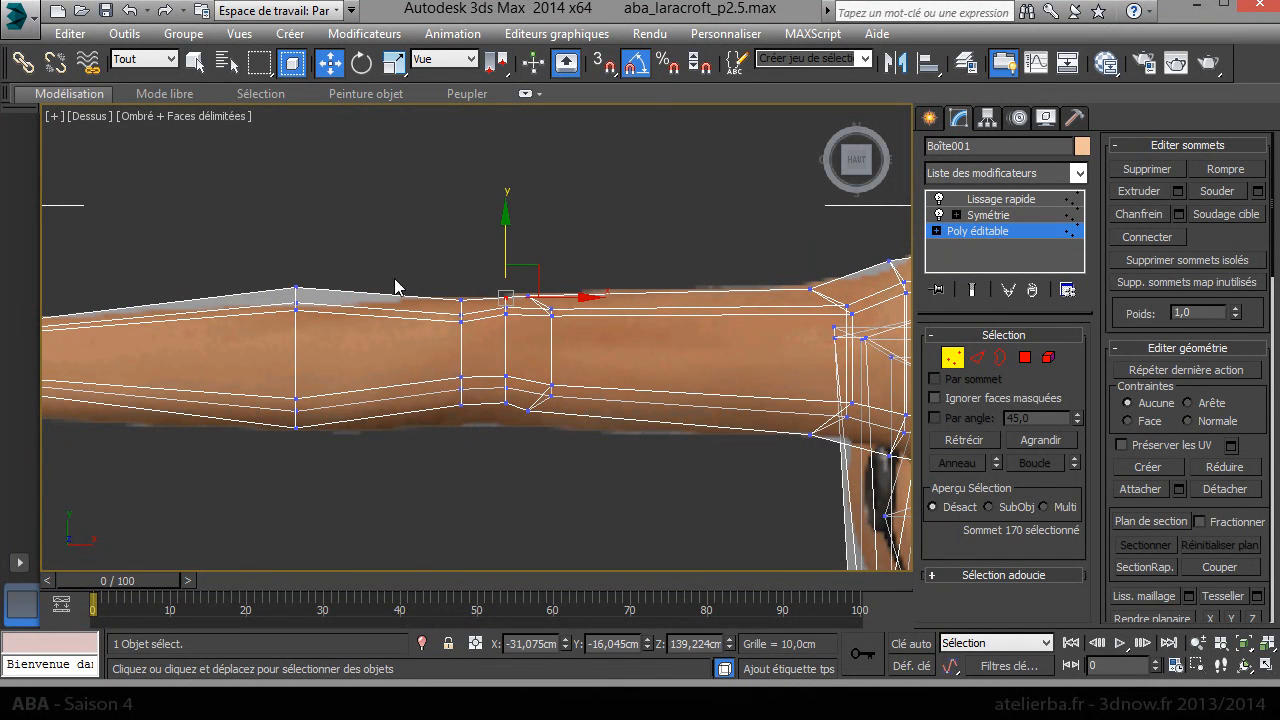
{"action": "left_click_drag", "start_coordinate": [273, 267], "coordinate": [346, 322]}
{"action": "left_click_drag", "start_coordinate": [299, 245], "coordinate": [299, 262]}
{"action": "scroll", "coordinate": [837, 314], "scroll_direction": "down", "scroll_amount": 5}
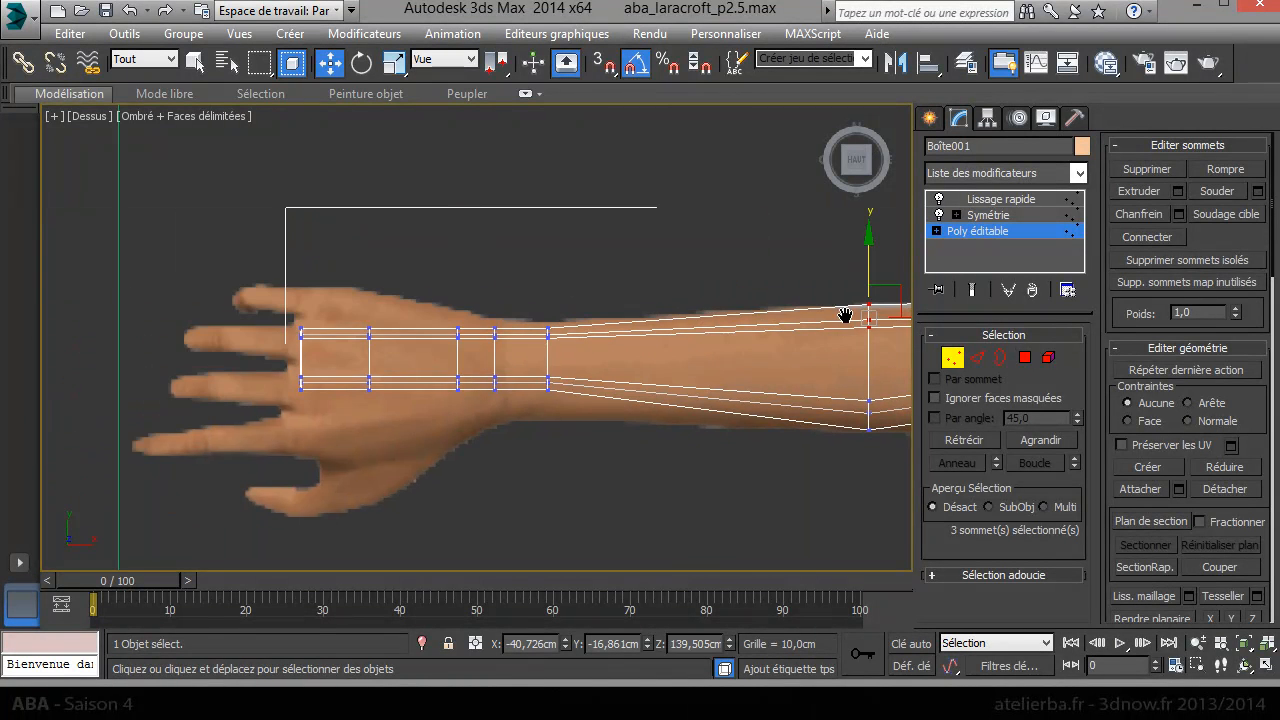
Step: Widen the wrist's vertex ring to match both edges of the reference wrist
{"action": "scroll", "coordinate": [591, 334], "scroll_direction": "up", "scroll_amount": 8}
{"action": "left_click_drag", "start_coordinate": [506, 314], "coordinate": [535, 353]}
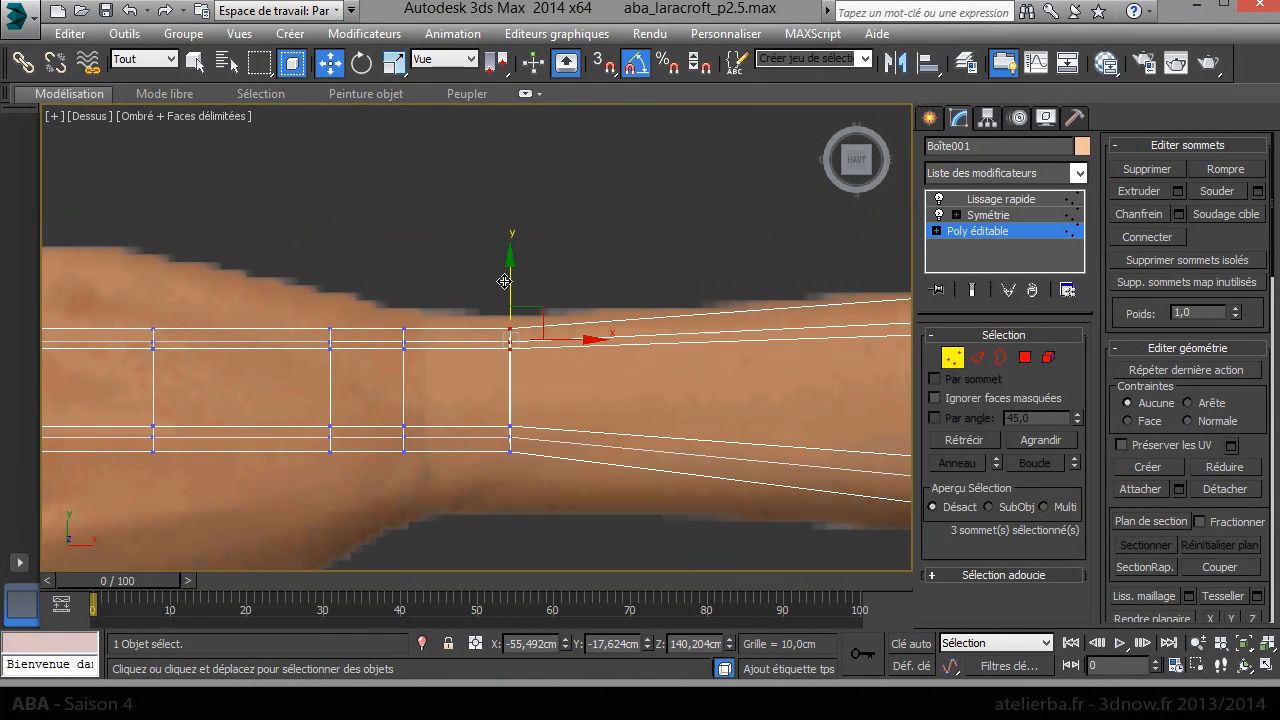
{"action": "left_click_drag", "start_coordinate": [508, 276], "coordinate": [508, 269]}
{"action": "middle_click_drag", "start_coordinate": [480, 367], "coordinate": [449, 337]}
{"action": "left_click_drag", "start_coordinate": [458, 363], "coordinate": [440, 425]}
Step: Spread the next two vertex rings at the base of the hand toward the reference outline
{"action": "left_click_drag", "start_coordinate": [362, 379], "coordinate": [405, 448]}
{"action": "left_click_drag", "start_coordinate": [375, 358], "coordinate": [386, 424]}
{"action": "left_click_drag", "start_coordinate": [364, 281], "coordinate": [387, 323]}
{"action": "left_click_drag", "start_coordinate": [375, 248], "coordinate": [381, 225]}
{"action": "left_click_drag", "start_coordinate": [266, 384], "coordinate": [324, 436]}
{"action": "left_click_drag", "start_coordinate": [301, 364], "coordinate": [311, 466]}
Step: Move the little-finger-side vertices of the last two palm rings out to the hand's edge in the reference
{"action": "middle_click_drag", "start_coordinate": [311, 391], "coordinate": [716, 429]}
{"action": "left_click_drag", "start_coordinate": [571, 387], "coordinate": [569, 385]}
{"action": "left_click_drag", "start_coordinate": [538, 312], "coordinate": [540, 241]}
{"action": "left_click_drag", "start_coordinate": [380, 323], "coordinate": [427, 382]}
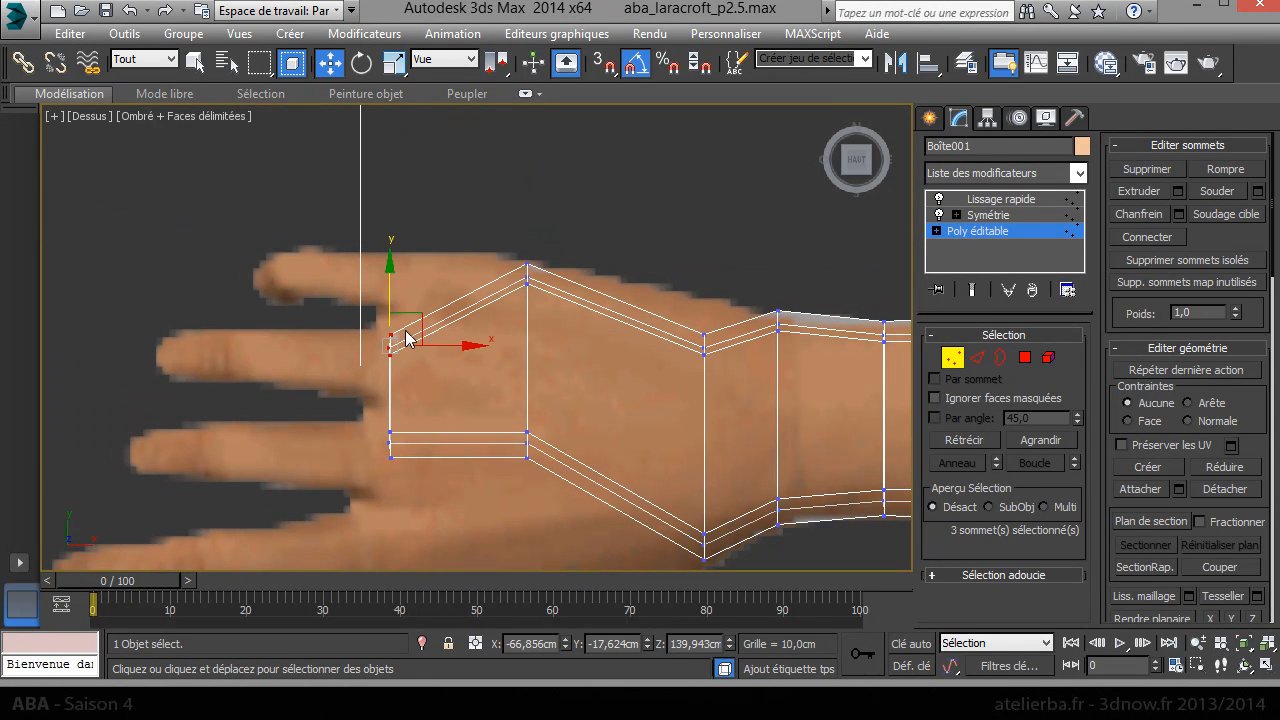
{"action": "left_click_drag", "start_coordinate": [416, 316], "coordinate": [446, 234]}
Step: Move the thumb-side vertices of the last two palm rings out to the base of the index finger
{"action": "middle_click_drag", "start_coordinate": [443, 480], "coordinate": [482, 208]}
{"action": "left_click_drag", "start_coordinate": [430, 258], "coordinate": [436, 377]}
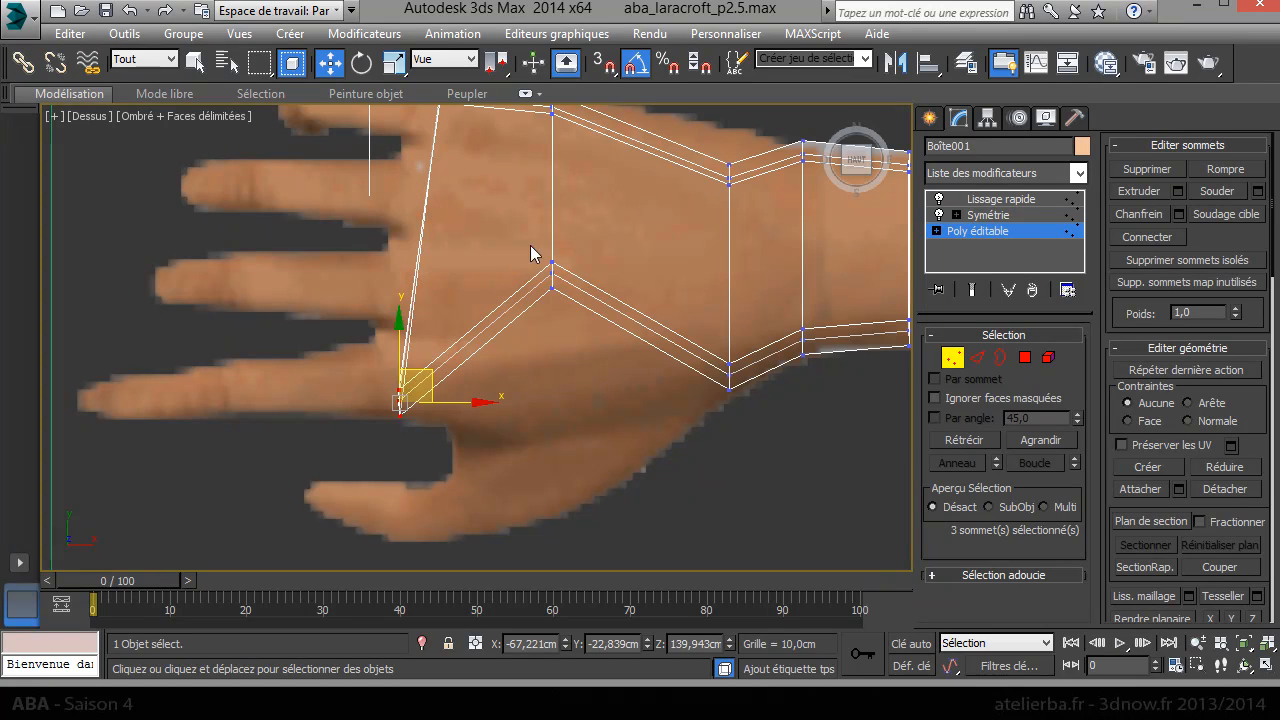
{"action": "left_click_drag", "start_coordinate": [530, 242], "coordinate": [577, 319]}
{"action": "left_click_drag", "start_coordinate": [587, 258], "coordinate": [551, 383]}
Step: Refine the little-finger-side vertices at the base of the palm and the wrist to follow the reference outline
{"action": "middle_click_drag", "start_coordinate": [552, 401], "coordinate": [491, 497]}
{"action": "left_click_drag", "start_coordinate": [645, 221], "coordinate": [677, 171]}
{"action": "left_click_drag", "start_coordinate": [763, 286], "coordinate": [763, 286]}
{"action": "mouse_move", "coordinate": [742, 186]}
{"action": "left_mouse_down"}
{"action": "mouse_move", "coordinate": [741, 209]}
{"action": "mouse_move", "coordinate": [742, 195]}
{"action": "left_mouse_up"}
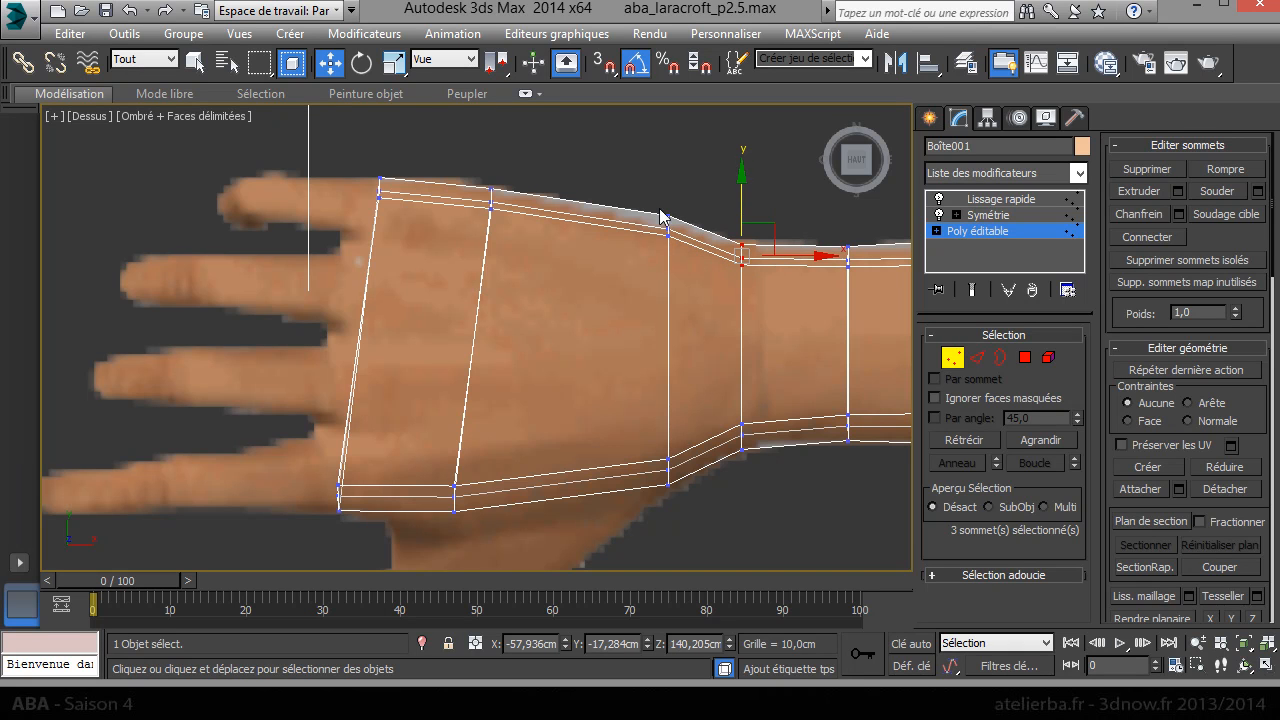
{"action": "scroll", "coordinate": [664, 285], "scroll_direction": "down", "scroll_amount": 3}
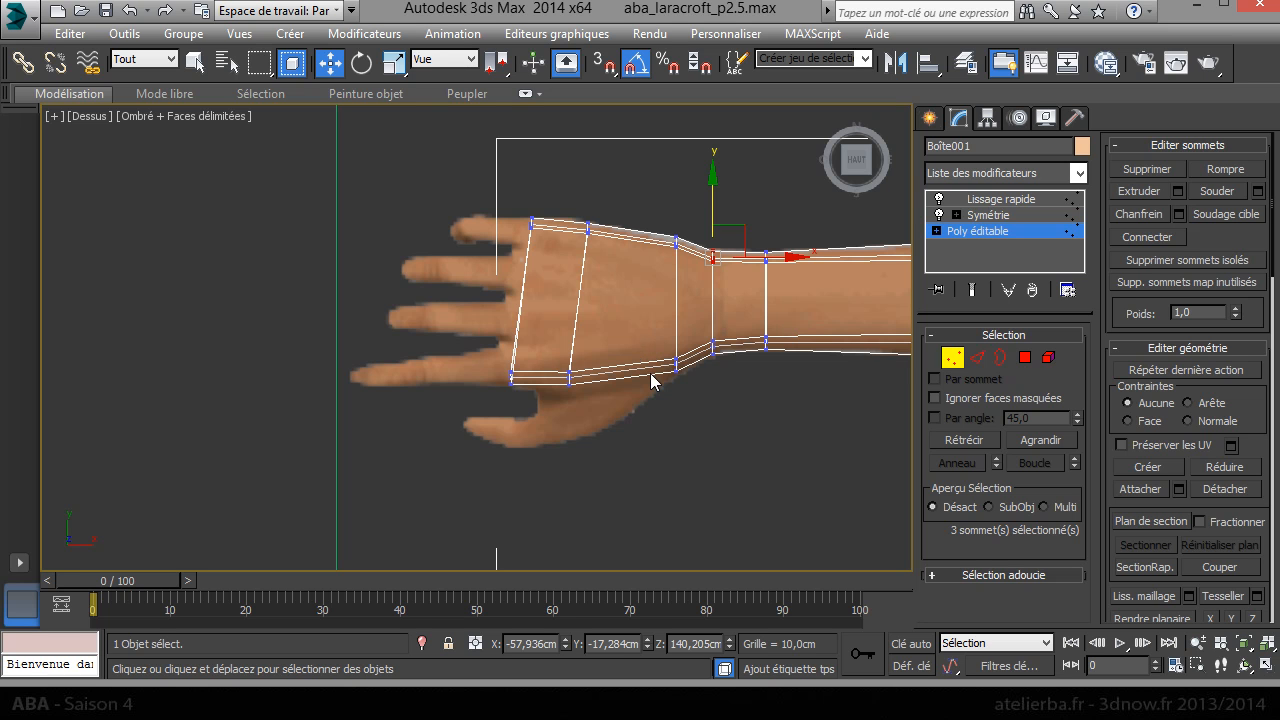
Step: Switch to polygon editing and examine the palm mesh and its end faces in the perspective view
{"action": "left_click", "coordinate": [1025, 357]}
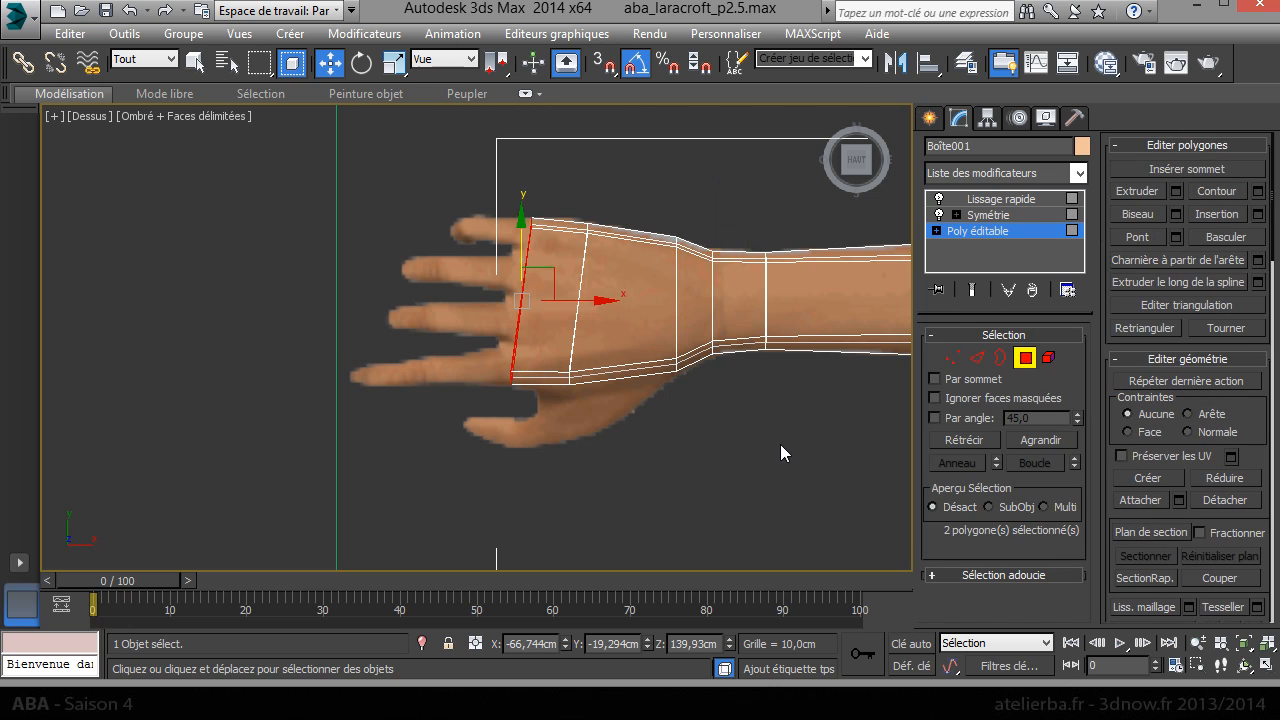
{"action": "key", "text": "p"}
{"action": "middle_click_drag", "start_coordinate": [774, 448], "coordinate": [818, 342], "text": "alt"}
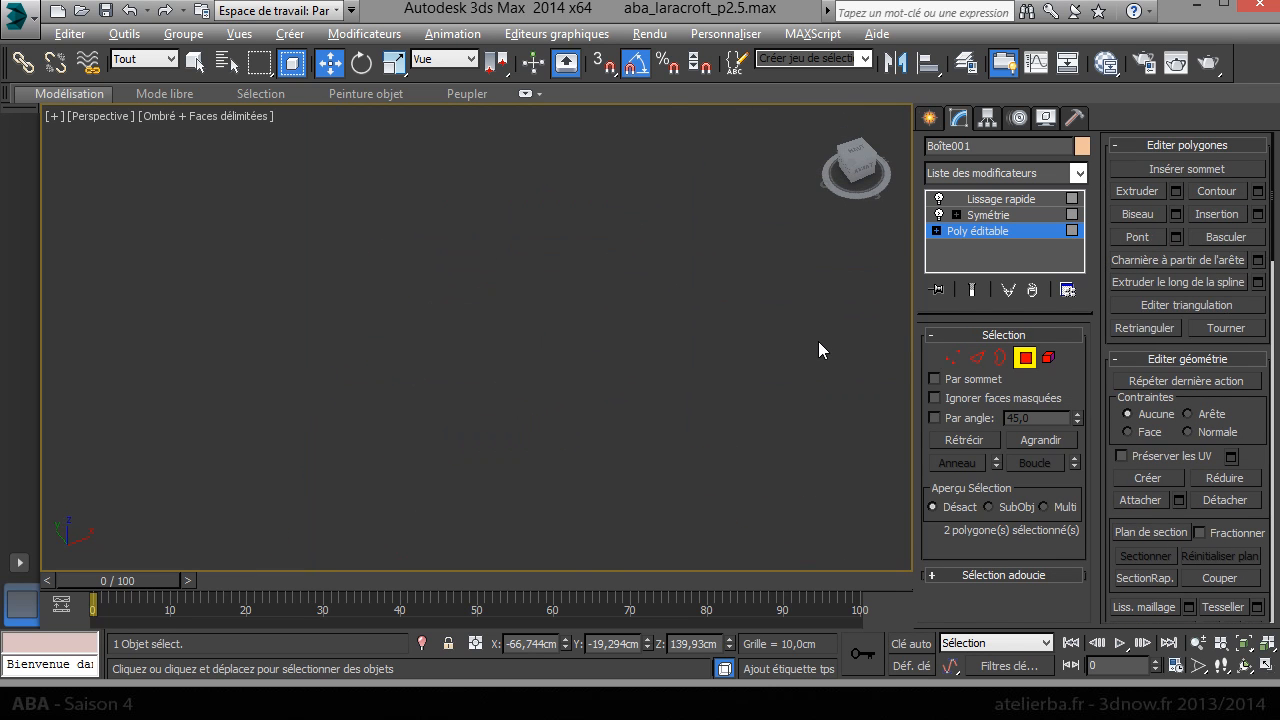
{"action": "key", "text": "z"}
{"action": "scroll", "coordinate": [711, 371], "scroll_direction": "down", "scroll_amount": 2}
{"action": "middle_click_drag", "start_coordinate": [726, 371], "coordinate": [403, 264]}
{"action": "scroll", "coordinate": [563, 316], "scroll_direction": "down", "scroll_amount": 4}
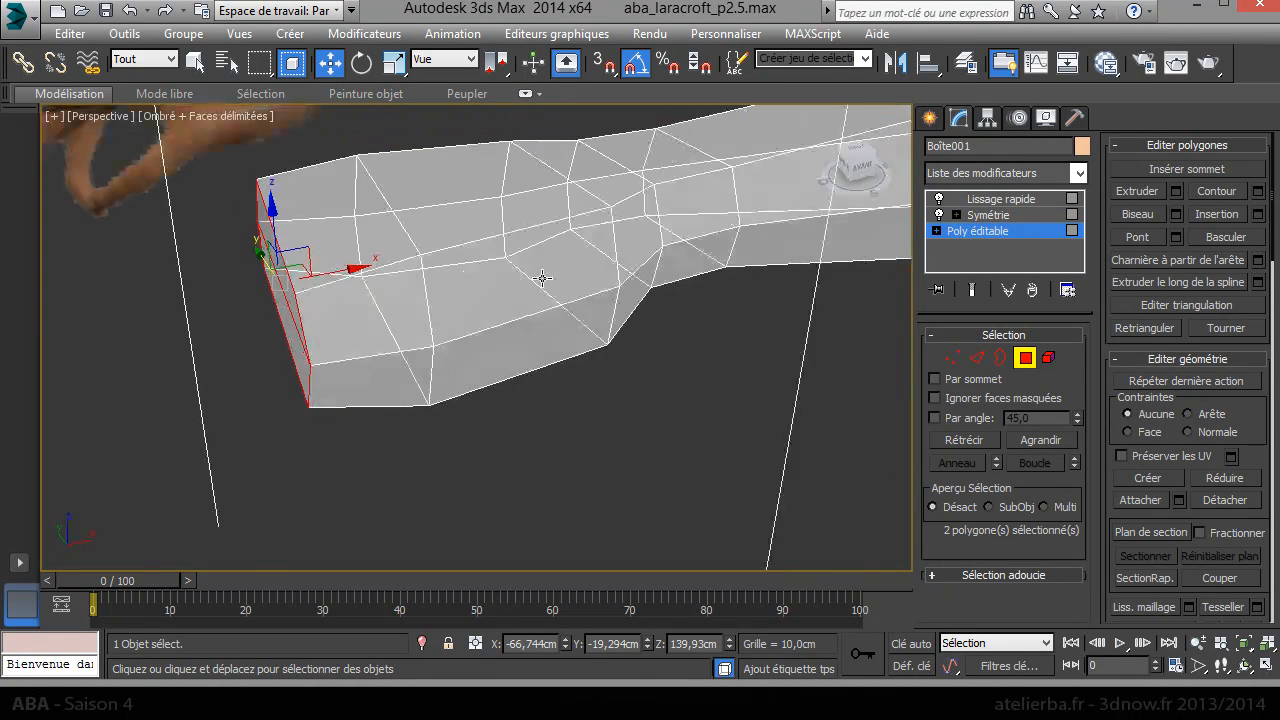
{"action": "scroll", "coordinate": [575, 306], "scroll_direction": "up", "scroll_amount": 4}
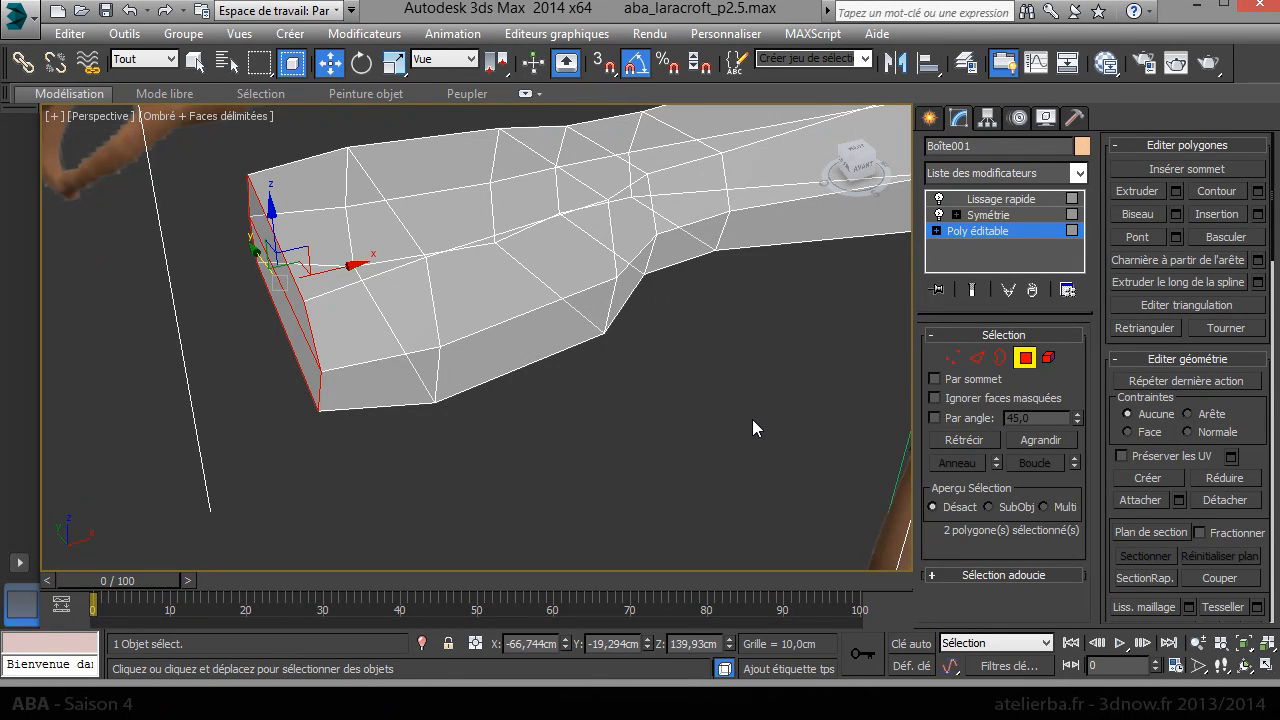
Step: In the top view, move the two upper lengthwise edges between the last two palm rings inward from the index-finger and little-finger sides
{"action": "key", "text": "t"}
{"action": "scroll", "coordinate": [705, 413], "scroll_direction": "up", "scroll_amount": 2}
{"action": "scroll", "coordinate": [603, 395], "scroll_direction": "up", "scroll_amount": 2}
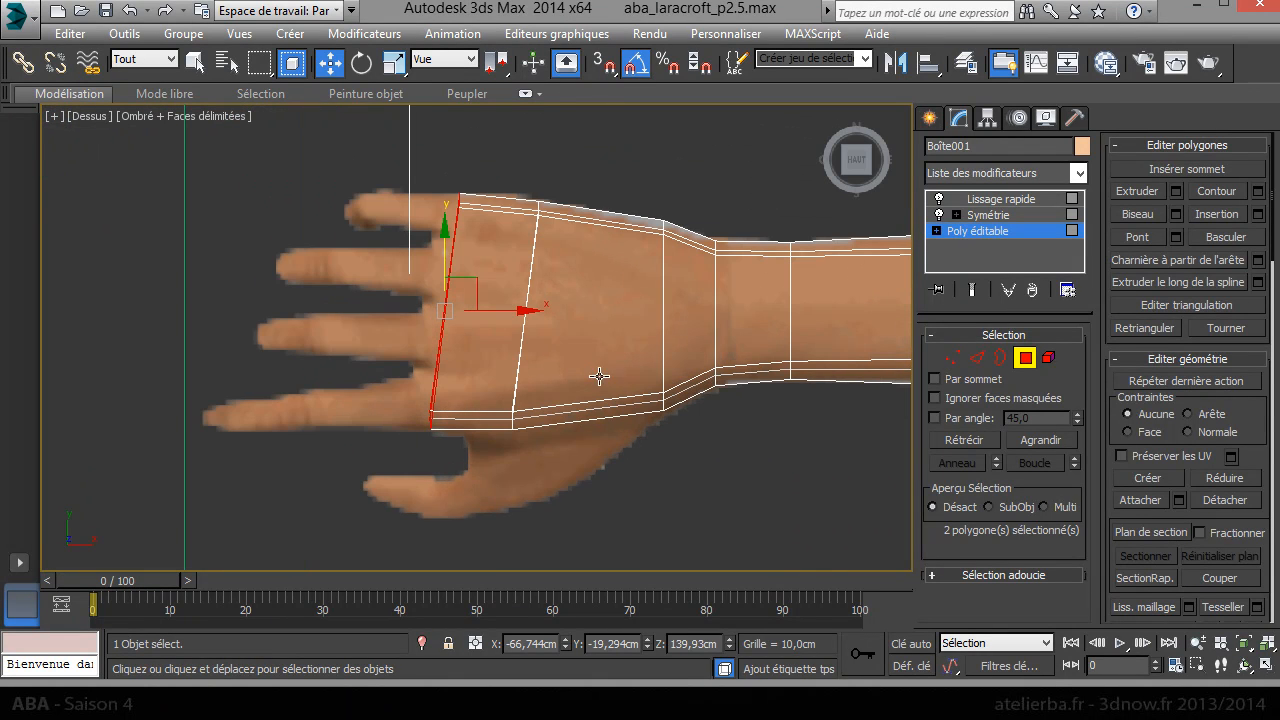
{"action": "scroll", "coordinate": [562, 427], "scroll_direction": "up", "scroll_amount": 2}
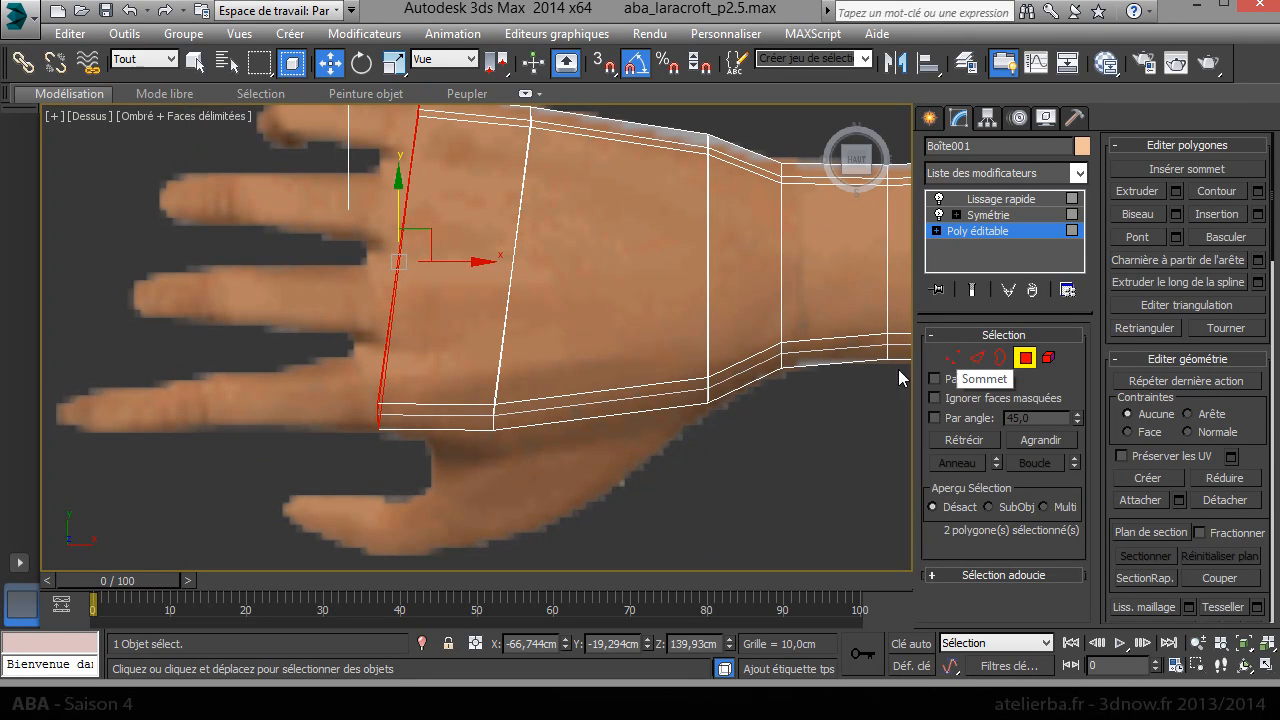
{"action": "key", "text": "2"}
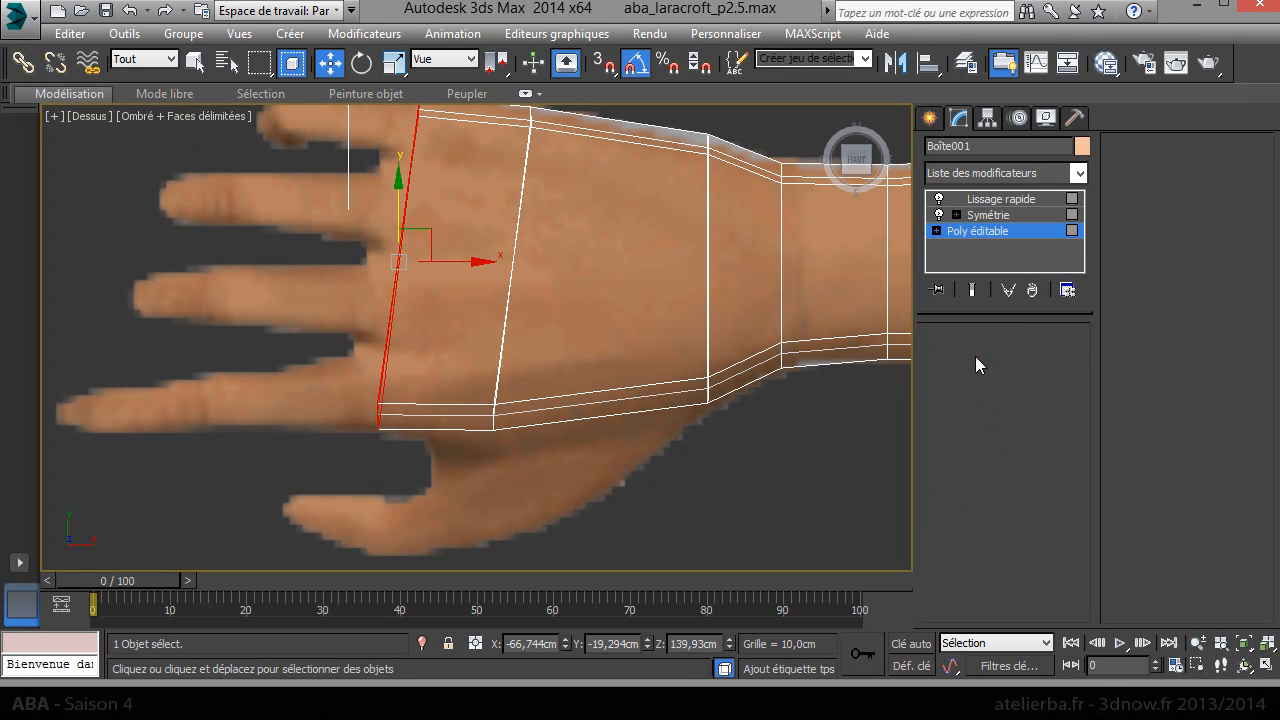
{"action": "left_click", "coordinate": [446, 406]}
{"action": "left_click_drag", "start_coordinate": [438, 354], "coordinate": [446, 300]}
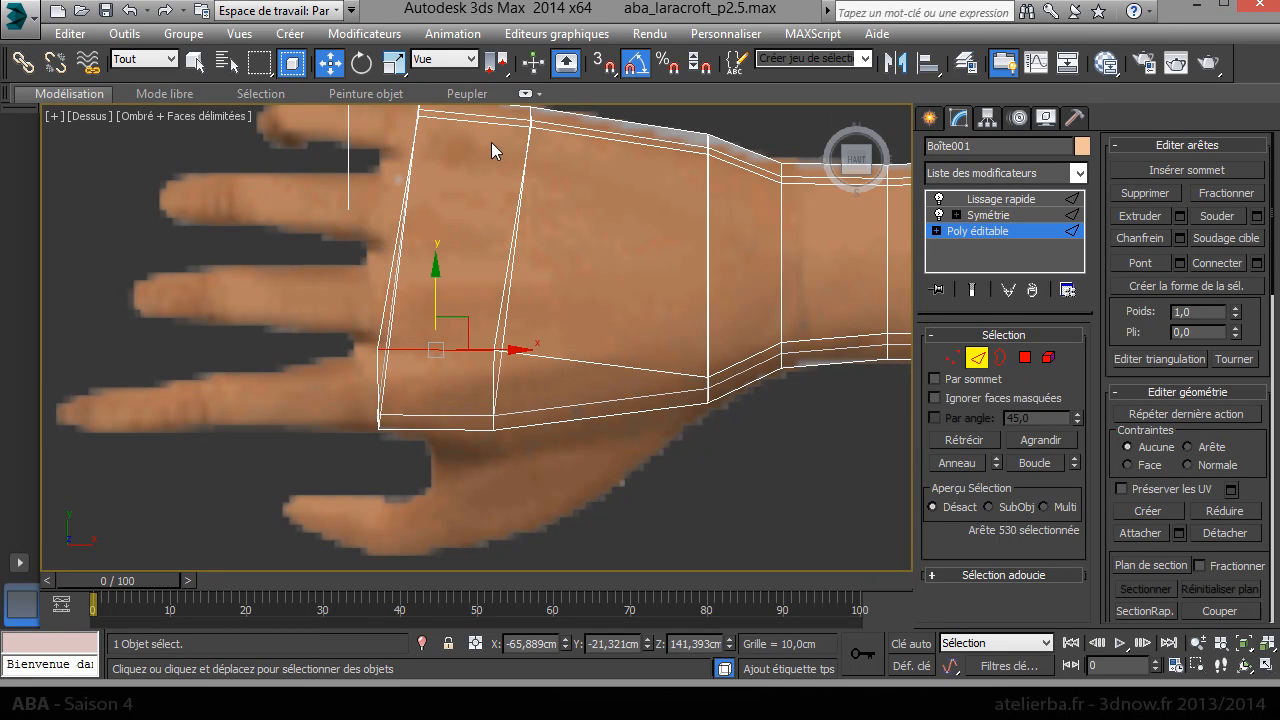
{"action": "middle_click_drag", "start_coordinate": [493, 161], "coordinate": [489, 218]}
{"action": "left_click", "coordinate": [486, 202]}
{"action": "left_click_drag", "start_coordinate": [485, 167], "coordinate": [500, 257]}
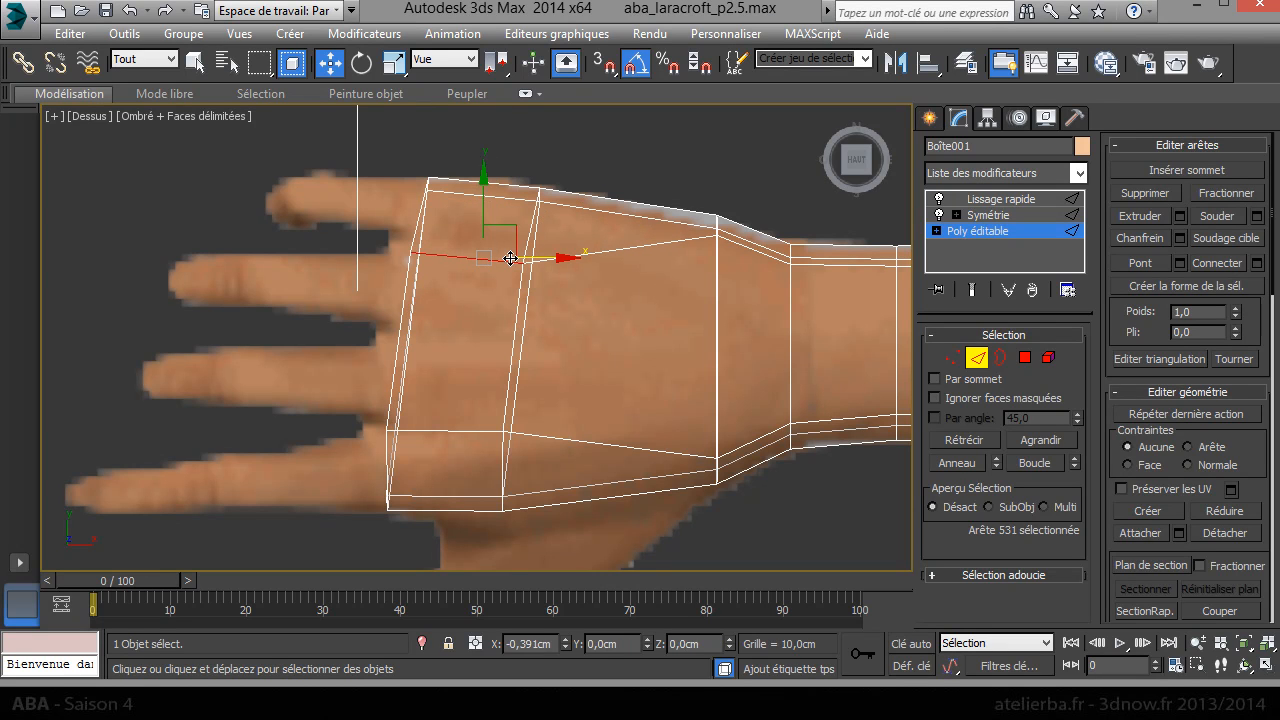
Step: Move both upper side vertices at the base of the palm and the thumb-side upper wrist vertex inward toward the hand's centre
{"action": "left_click", "coordinate": [953, 357]}
{"action": "left_click", "coordinate": [715, 237]}
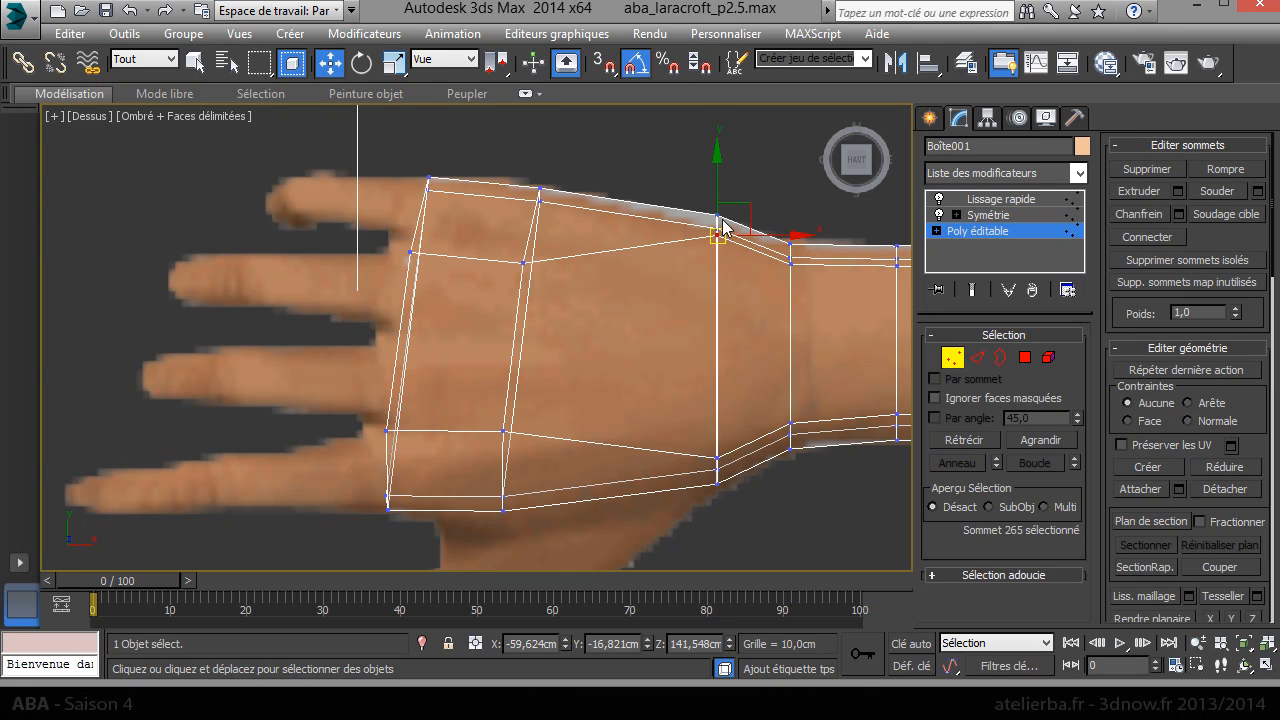
{"action": "left_click_drag", "start_coordinate": [719, 194], "coordinate": [718, 265]}
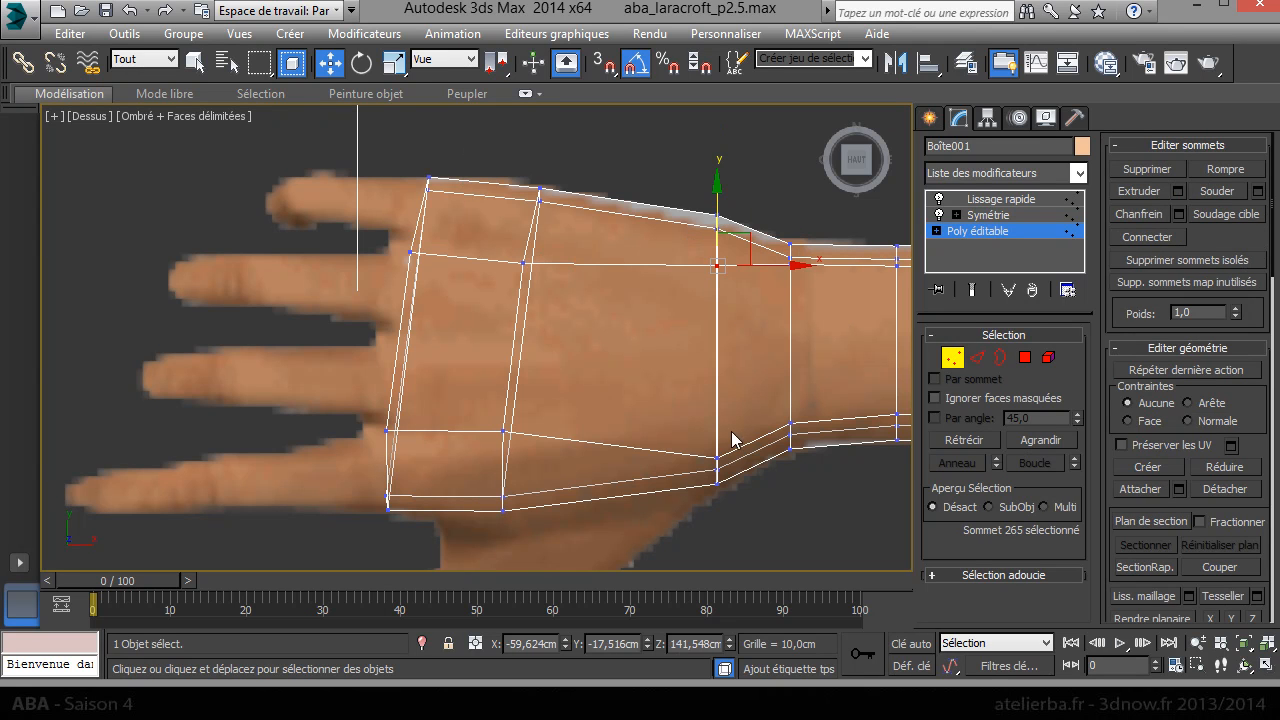
{"action": "left_click", "coordinate": [716, 455]}
{"action": "left_click_drag", "start_coordinate": [716, 455], "coordinate": [718, 415]}
{"action": "left_click", "coordinate": [790, 422]}
{"action": "left_click_drag", "start_coordinate": [795, 388], "coordinate": [795, 366]}
{"action": "middle_click_drag", "start_coordinate": [795, 366], "coordinate": [685, 390]}
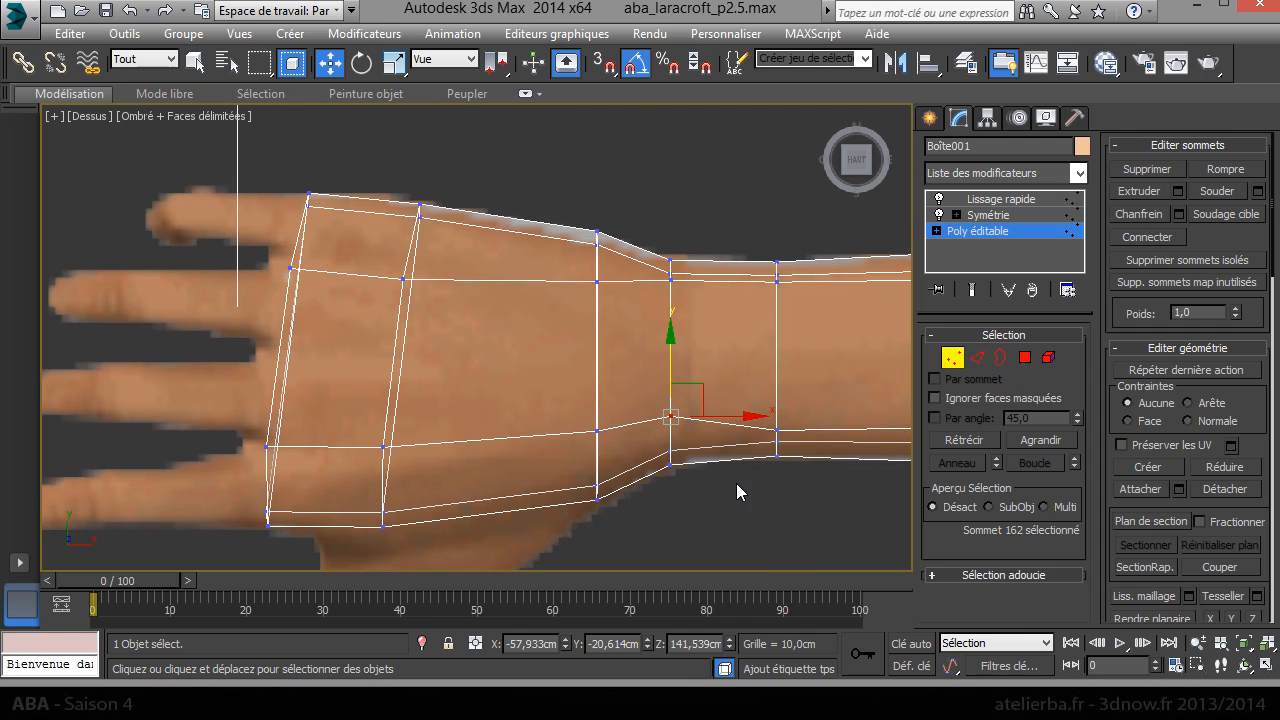
{"action": "middle_click_drag", "start_coordinate": [436, 298], "coordinate": [611, 311]}
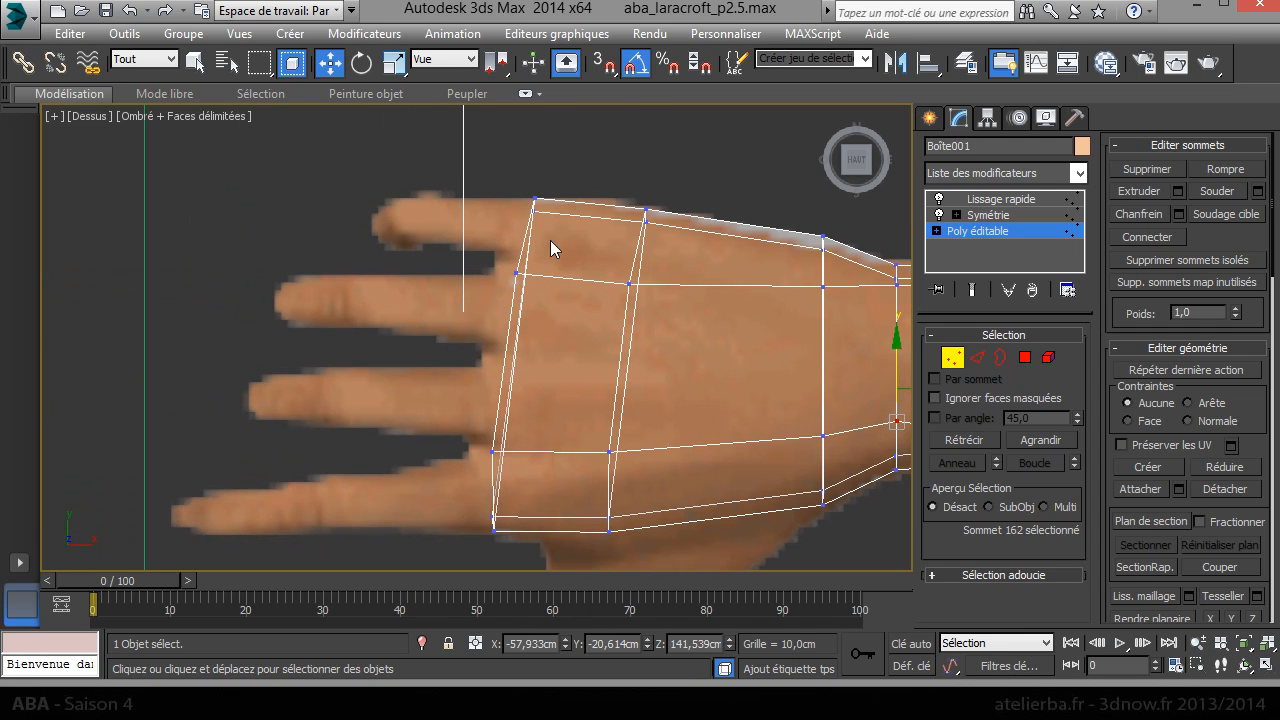
{"action": "left_click", "coordinate": [535, 202]}
{"action": "middle_click_drag", "start_coordinate": [544, 352], "coordinate": [382, 299]}
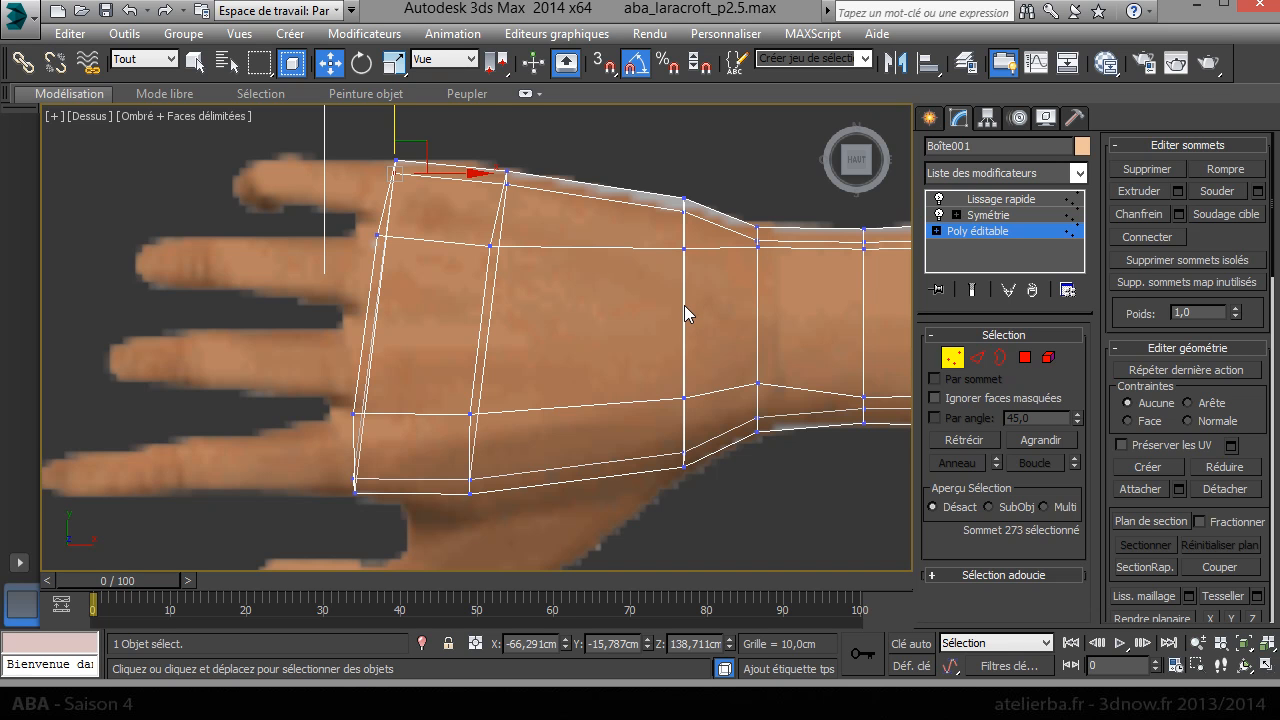
Step: Connect the seven crosswise palm edges with three segments, running new lengthwise edges over the back, finger end and underside
{"action": "left_click", "coordinate": [945, 357]}
{"action": "key", "text": "2"}
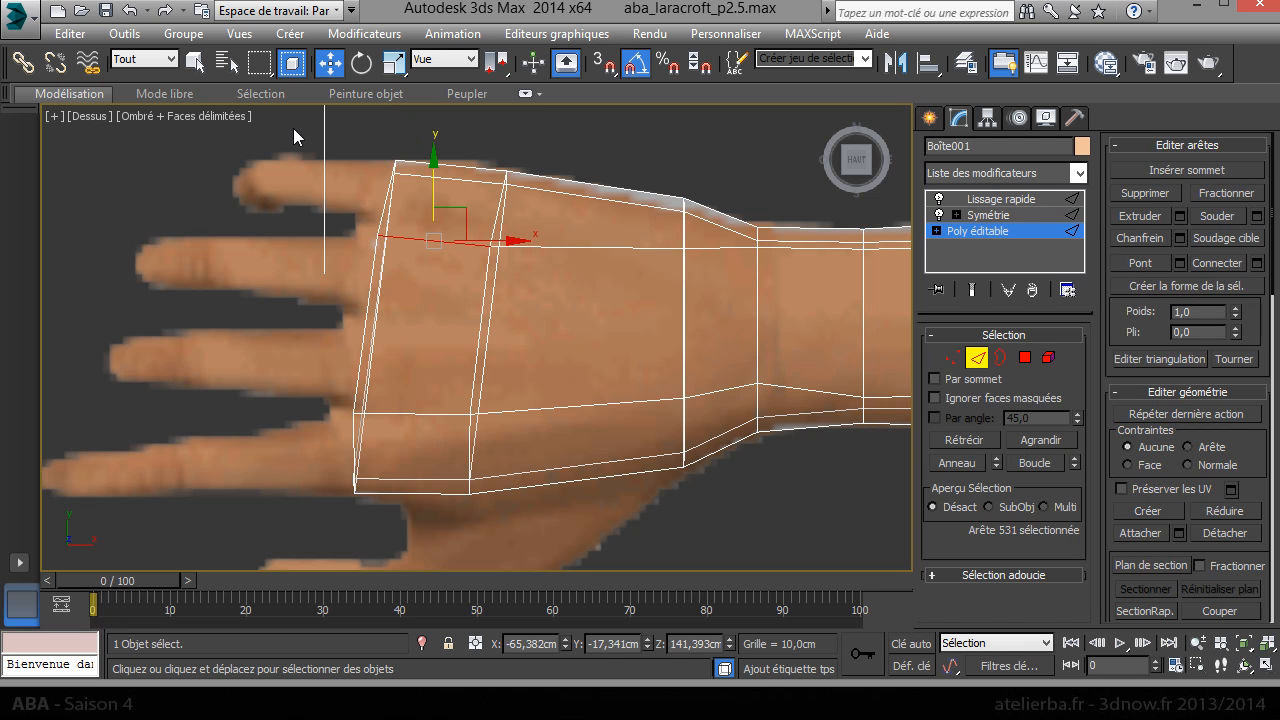
{"action": "left_click", "coordinate": [291, 65]}
{"action": "left_click_drag", "start_coordinate": [723, 332], "coordinate": [726, 332]}
{"action": "right_click", "coordinate": [557, 313]}
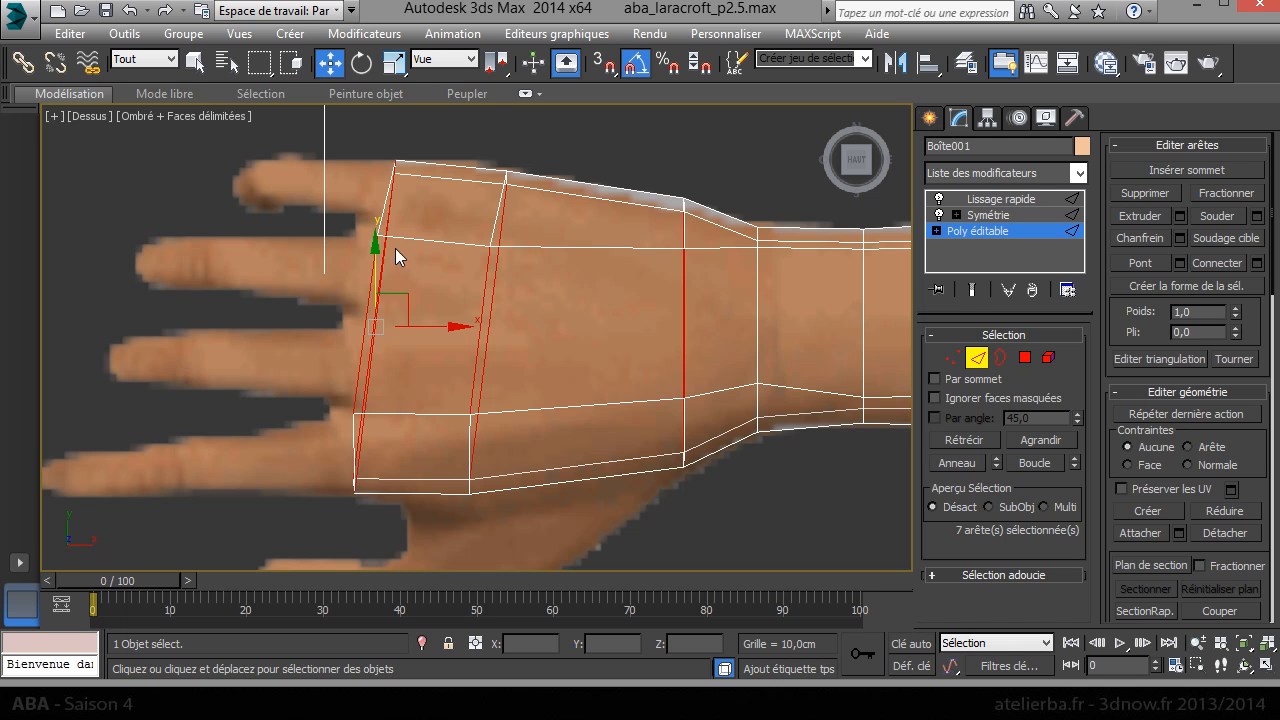
{"action": "right_click", "coordinate": [407, 352]}
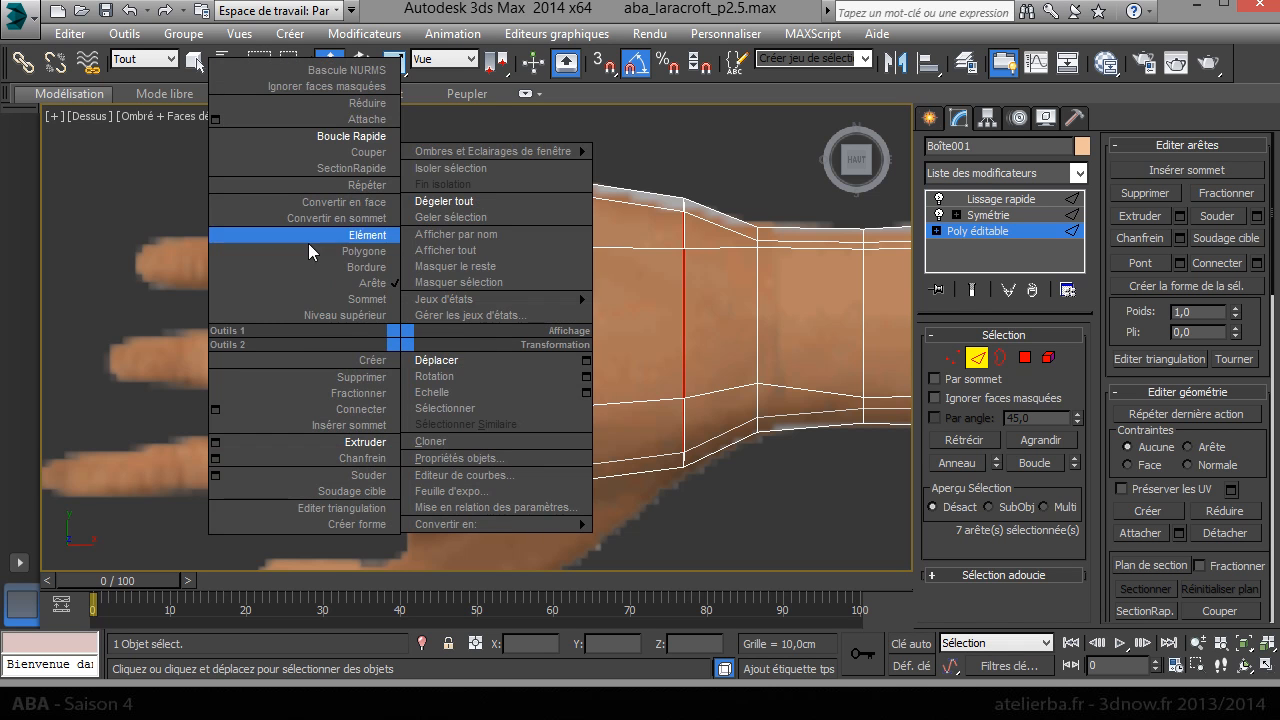
{"action": "left_click", "coordinate": [217, 410]}
{"action": "left_click", "coordinate": [493, 342]}
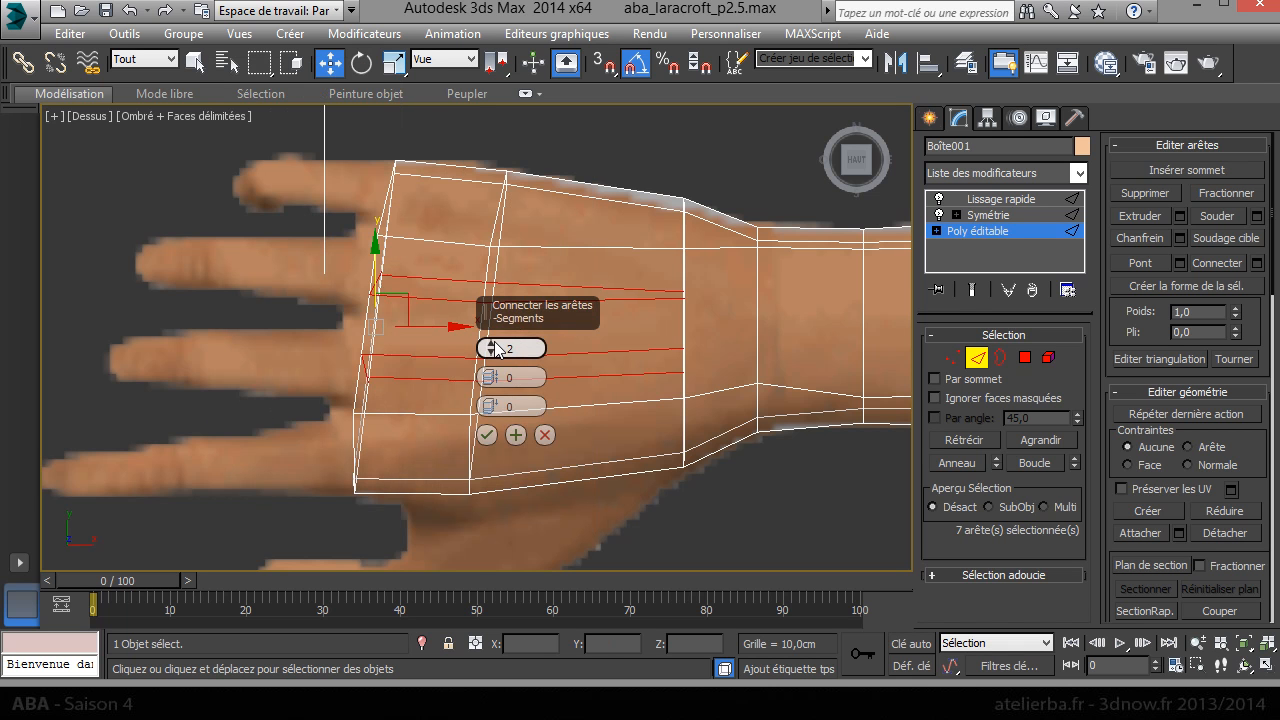
{"action": "left_click", "coordinate": [486, 435]}
{"action": "left_click", "coordinate": [953, 357]}
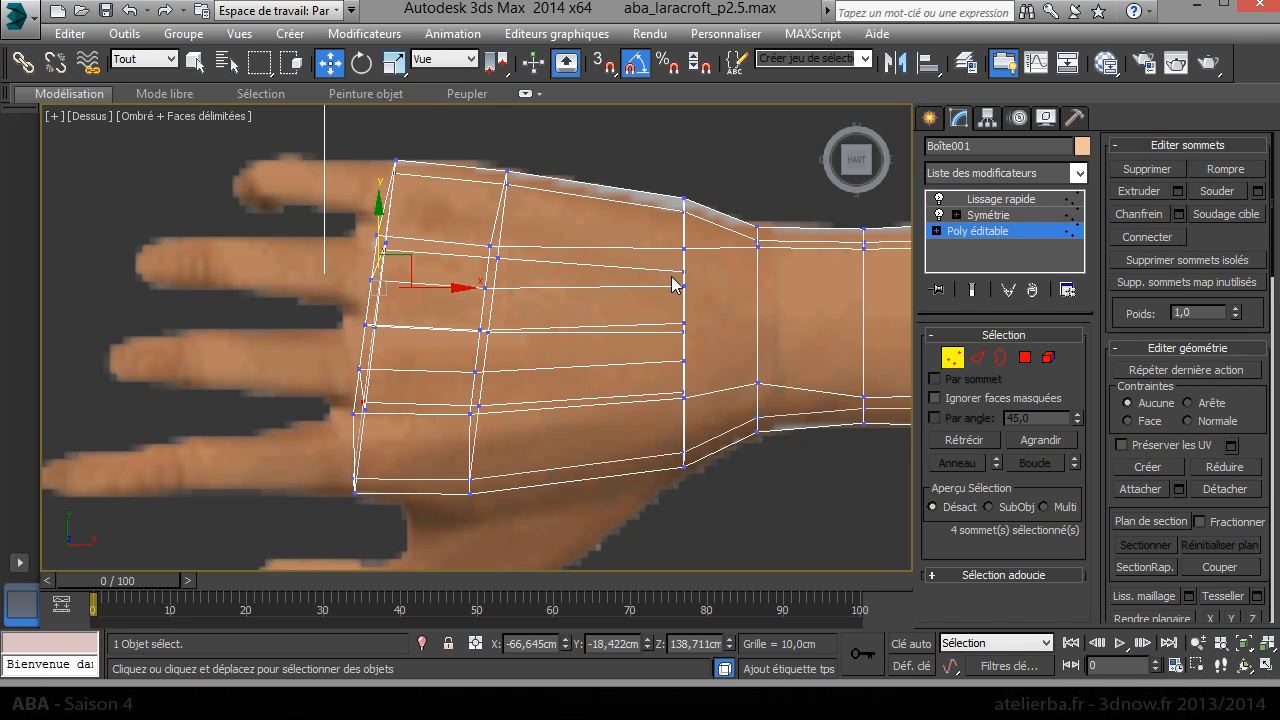
Step: Fit the little-finger-side outline vertices from the middle palm ring to the wrist to the reference, and move the upper wrist vertex inward
{"action": "left_click", "coordinate": [507, 175]}
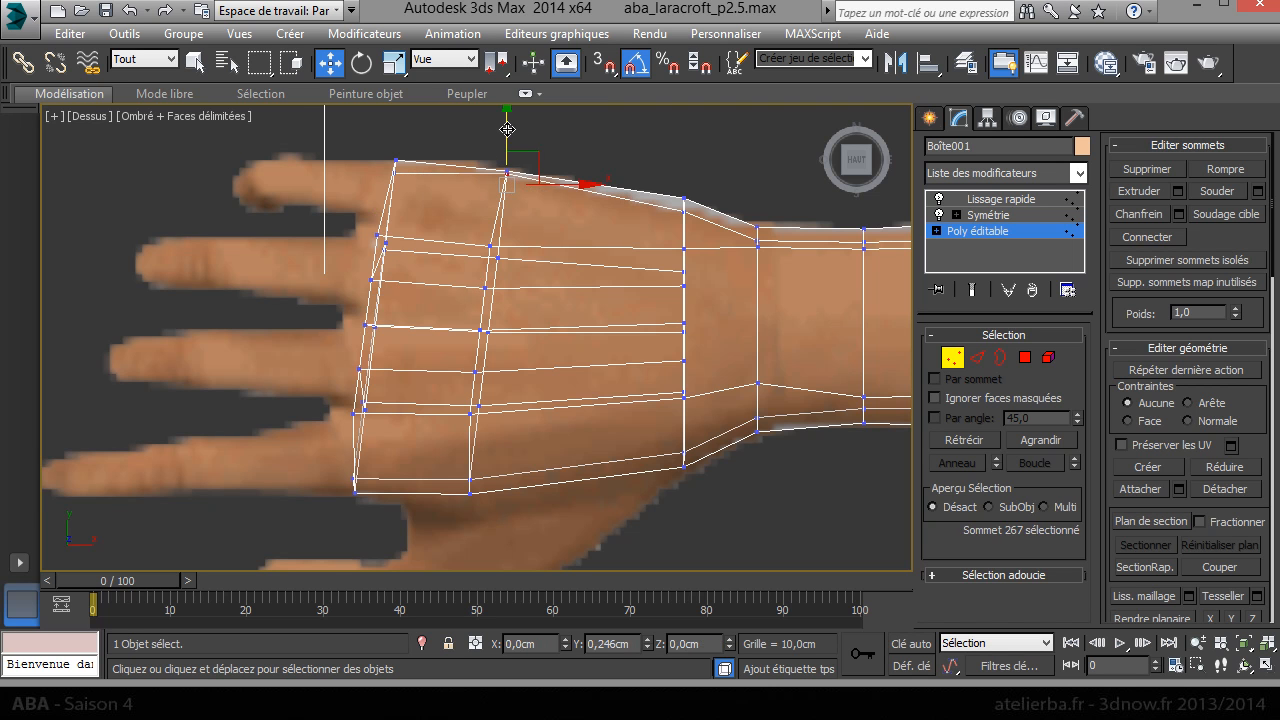
{"action": "left_click", "coordinate": [684, 197]}
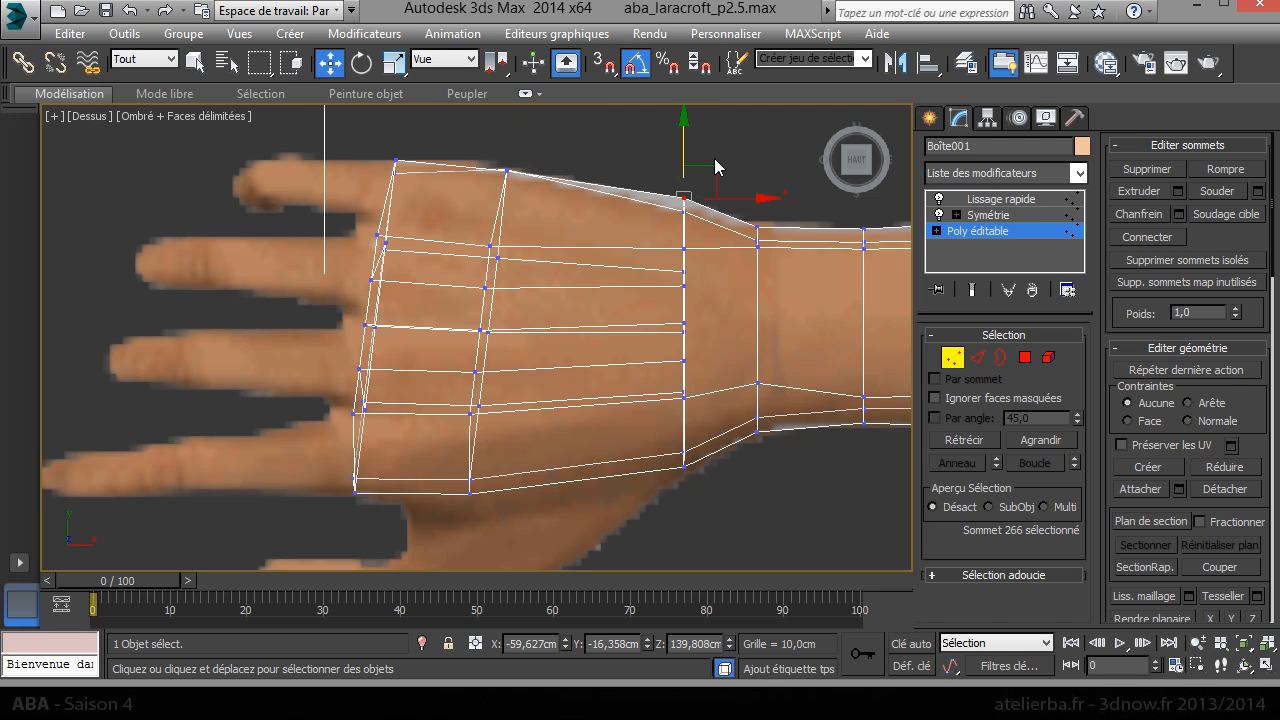
{"action": "left_click_drag", "start_coordinate": [716, 167], "coordinate": [712, 182]}
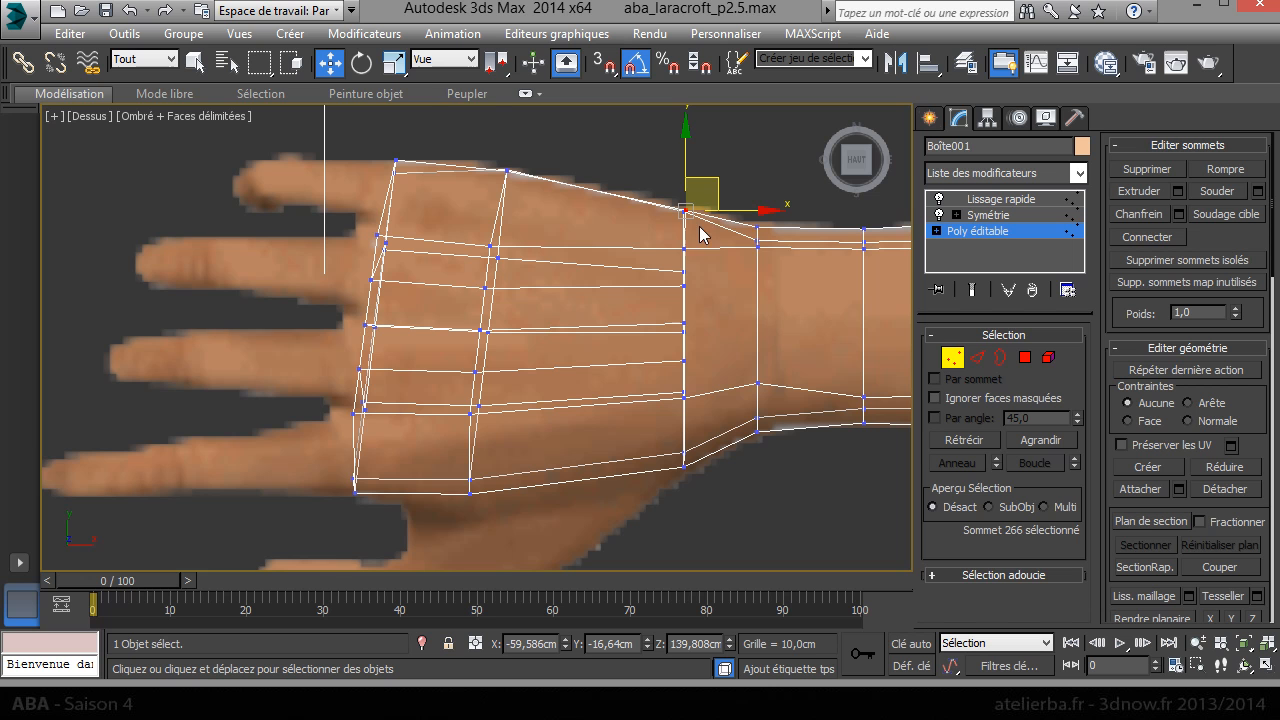
{"action": "left_click", "coordinate": [758, 245]}
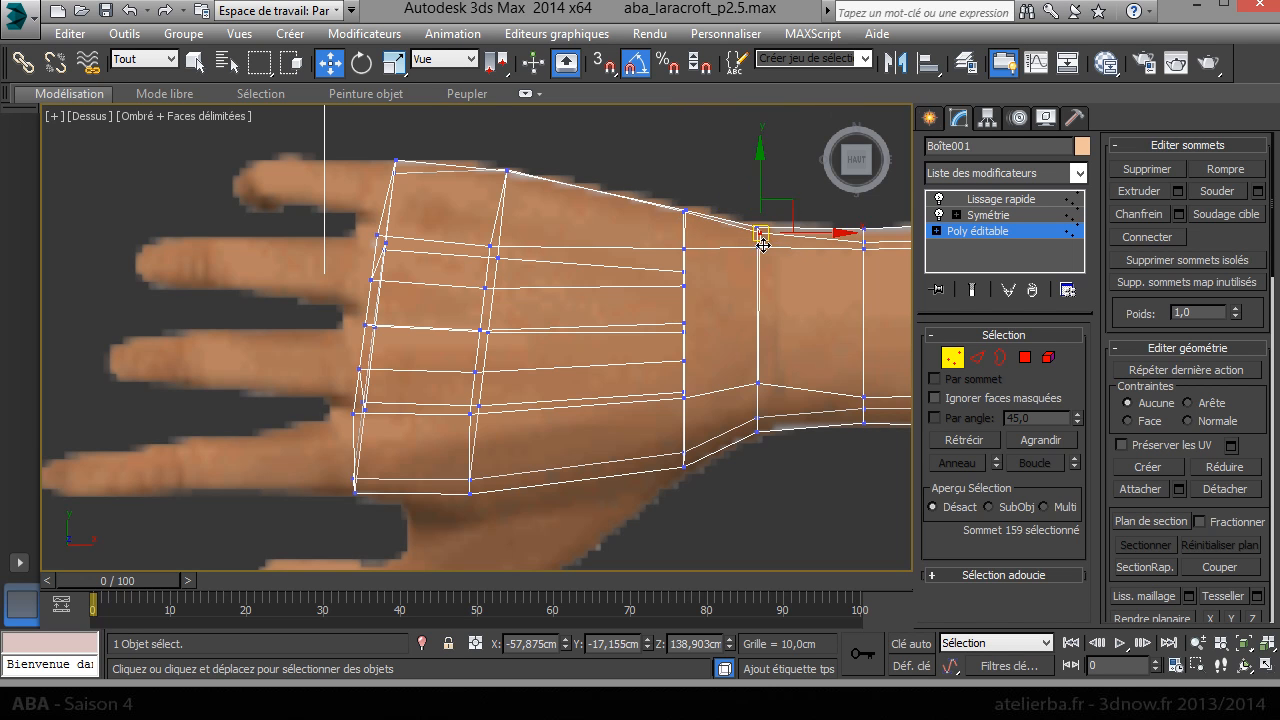
{"action": "left_click_drag", "start_coordinate": [772, 228], "coordinate": [772, 254]}
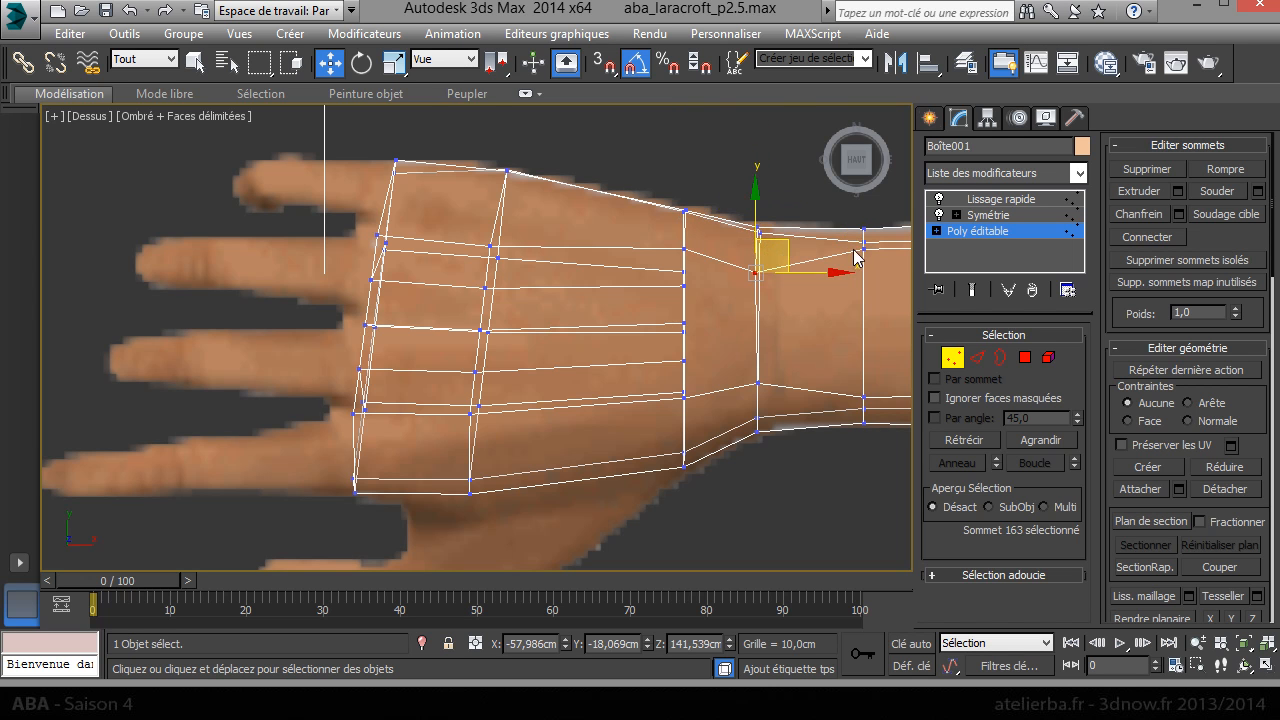
Step: Move the upper little-finger-side vertices of the palm base and middle palm ring inward to continue the line from the wrist
{"action": "left_click", "coordinate": [681, 268]}
{"action": "left_click_drag", "start_coordinate": [681, 266], "coordinate": [689, 219]}
{"action": "left_click", "coordinate": [684, 249]}
{"action": "left_click", "coordinate": [490, 245]}
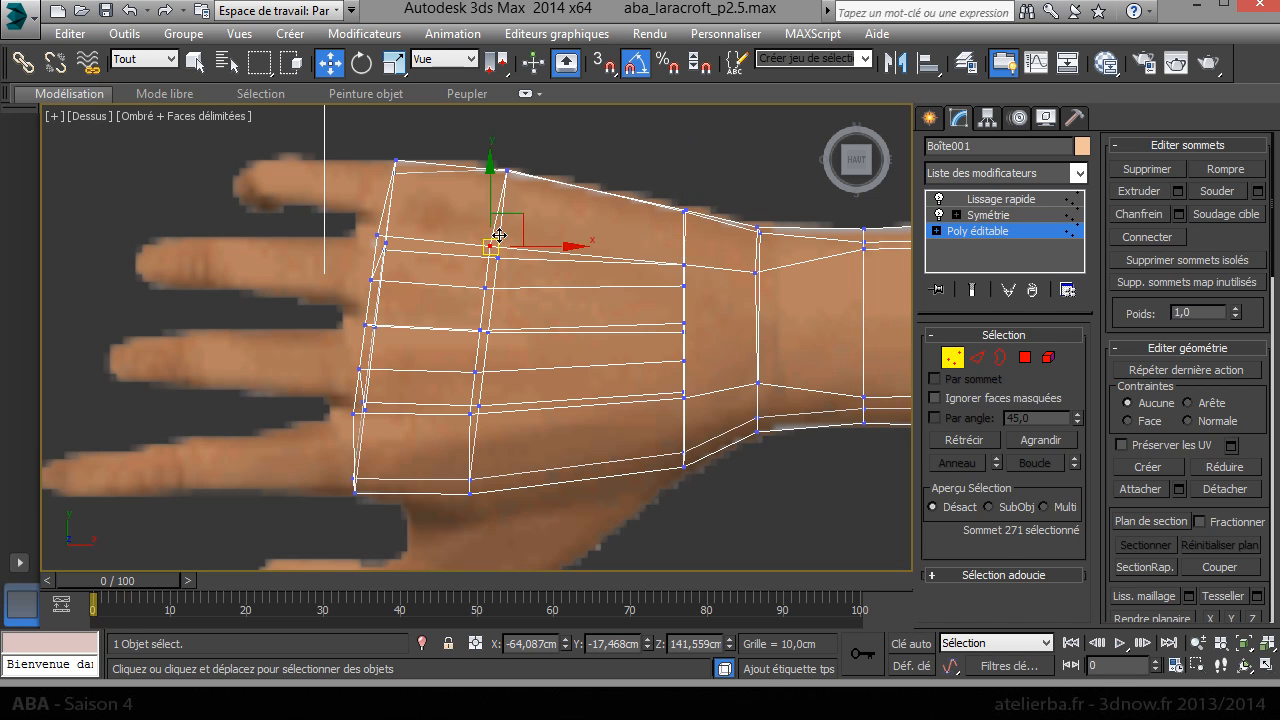
{"action": "left_click_drag", "start_coordinate": [530, 225], "coordinate": [539, 238]}
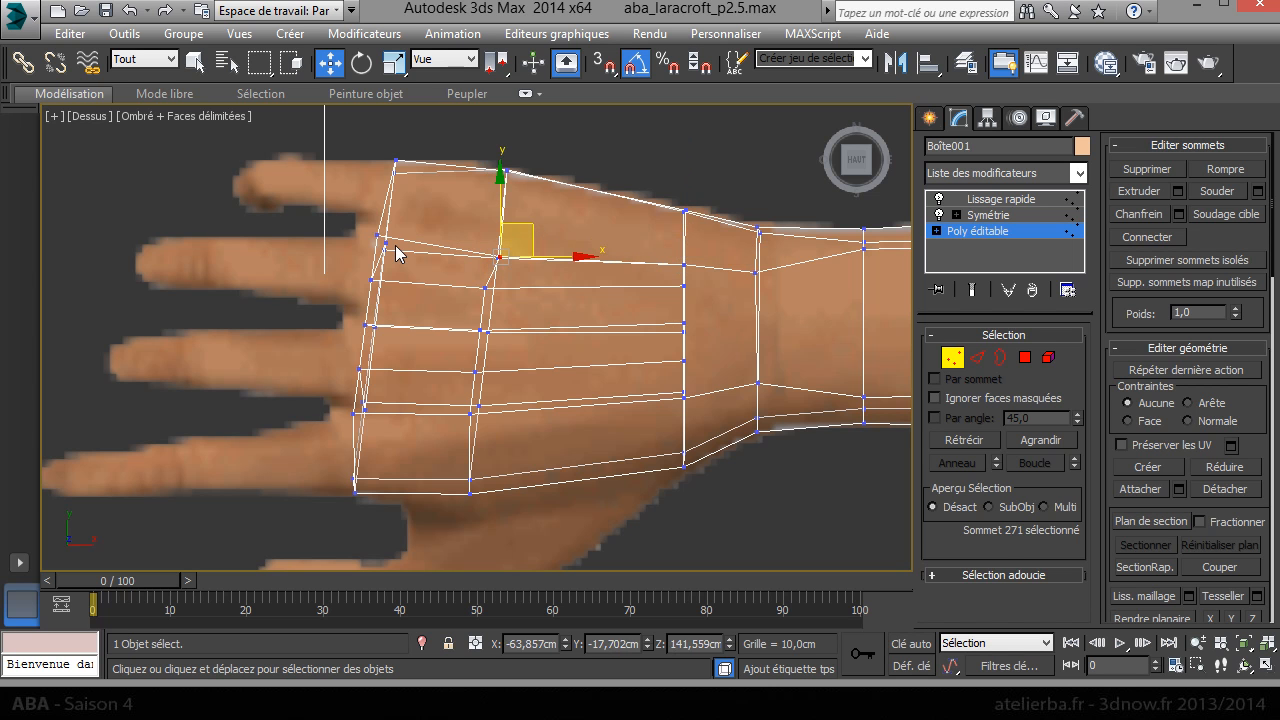
{"action": "left_click", "coordinate": [388, 242]}
{"action": "left_click_drag", "start_coordinate": [416, 221], "coordinate": [383, 226]}
{"action": "right_click", "coordinate": [384, 227]}
{"action": "left_click", "coordinate": [481, 288]}
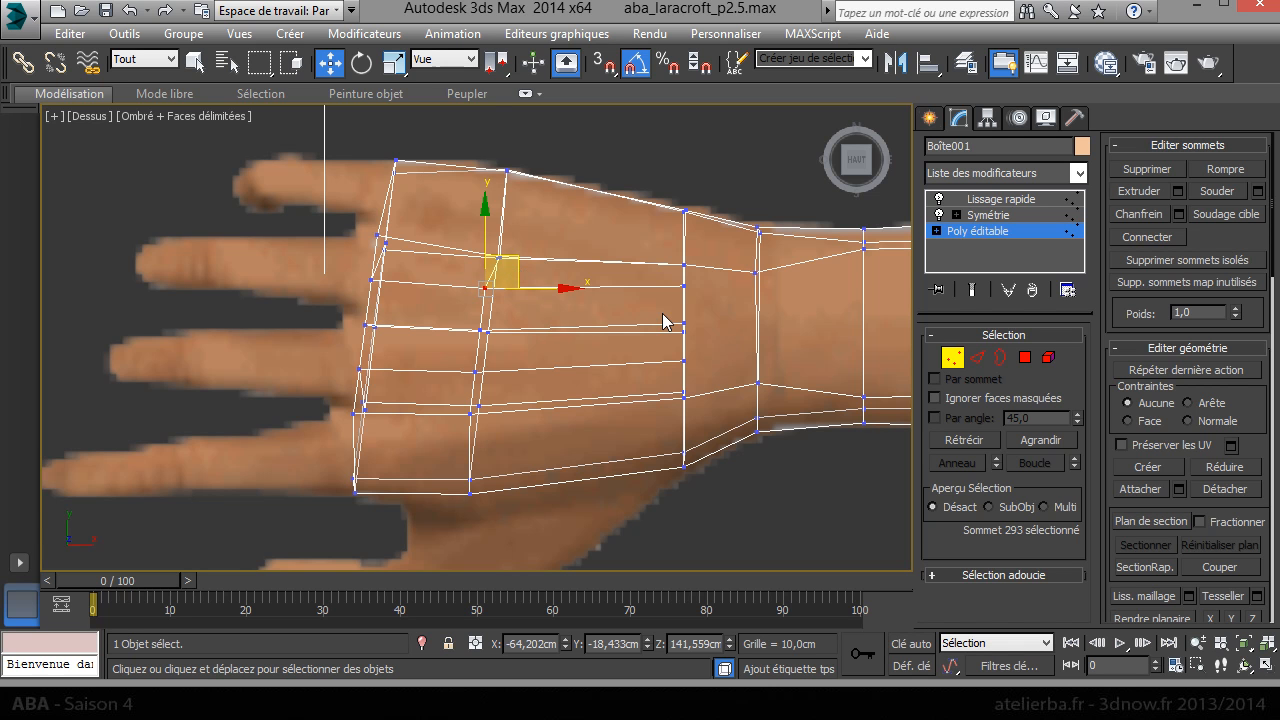
Step: In the perspective view, raise the upper vertices along the palm's little-finger edge to a height of about 140.6 to 140.7 cm
{"action": "key", "text": "p"}
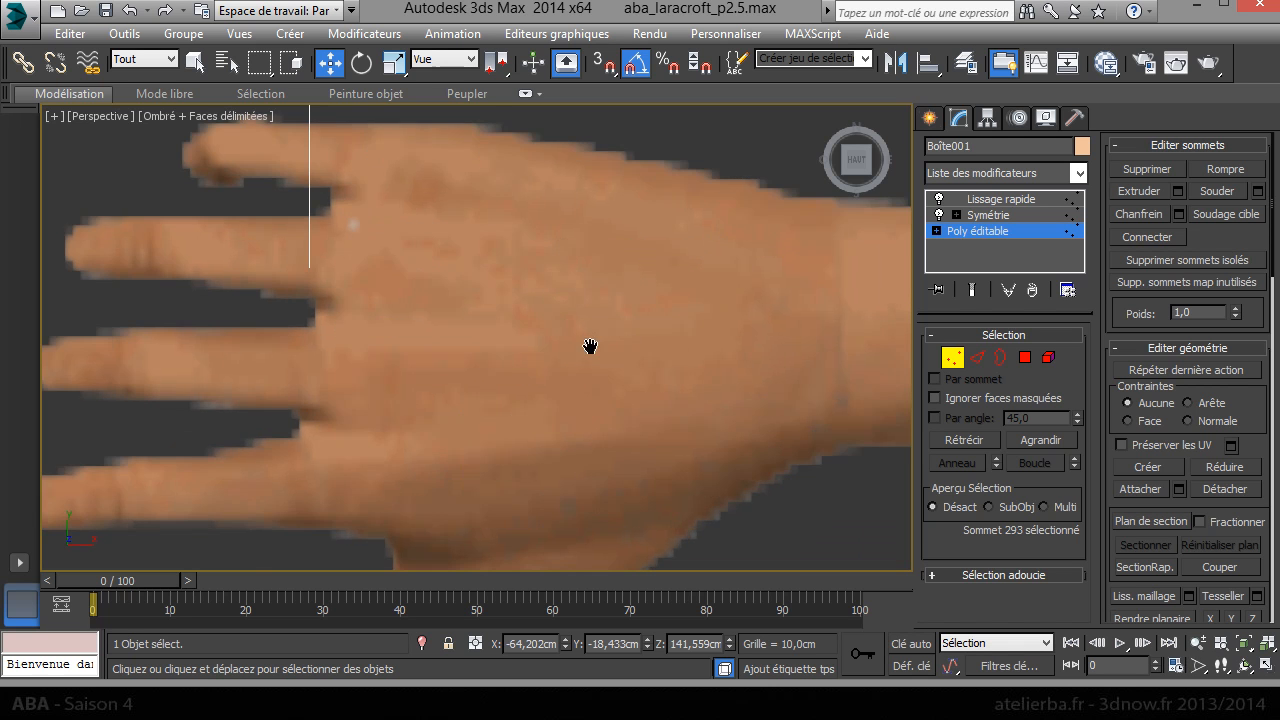
{"action": "scroll", "coordinate": [590, 350], "scroll_direction": "down", "scroll_amount": 3}
{"action": "scroll", "coordinate": [590, 356], "scroll_direction": "down", "scroll_amount": 3}
{"action": "middle_click_drag", "start_coordinate": [560, 360], "coordinate": [682, 283], "text": "alt"}
{"action": "scroll", "coordinate": [682, 283], "scroll_direction": "down", "scroll_amount": 4}
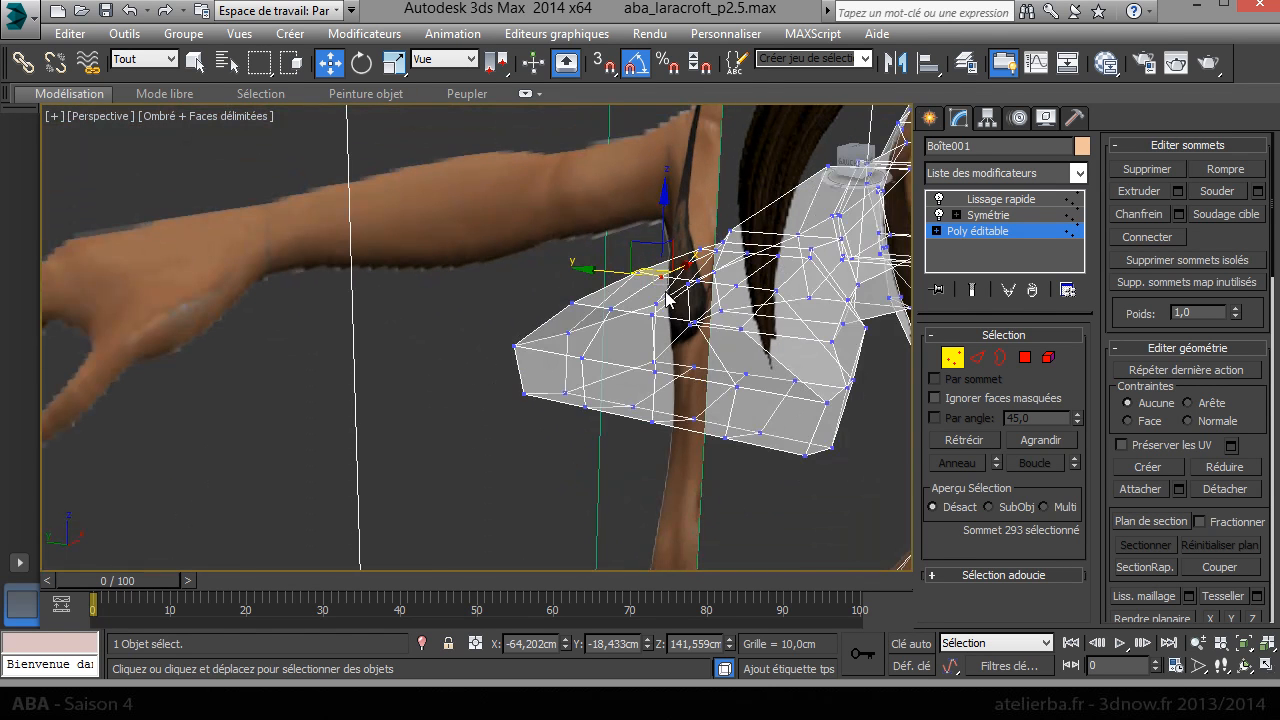
{"action": "middle_click_drag", "start_coordinate": [667, 320], "coordinate": [740, 316], "text": "alt"}
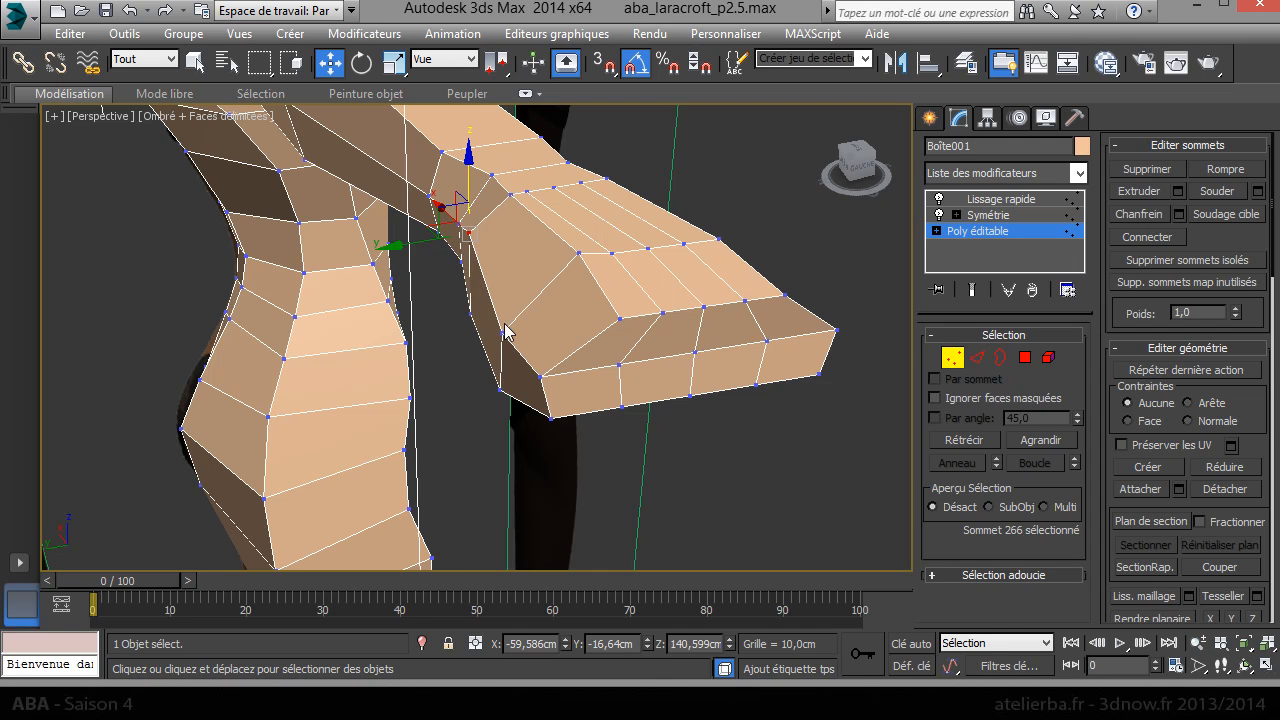
{"action": "left_click_drag", "start_coordinate": [506, 287], "coordinate": [507, 253]}
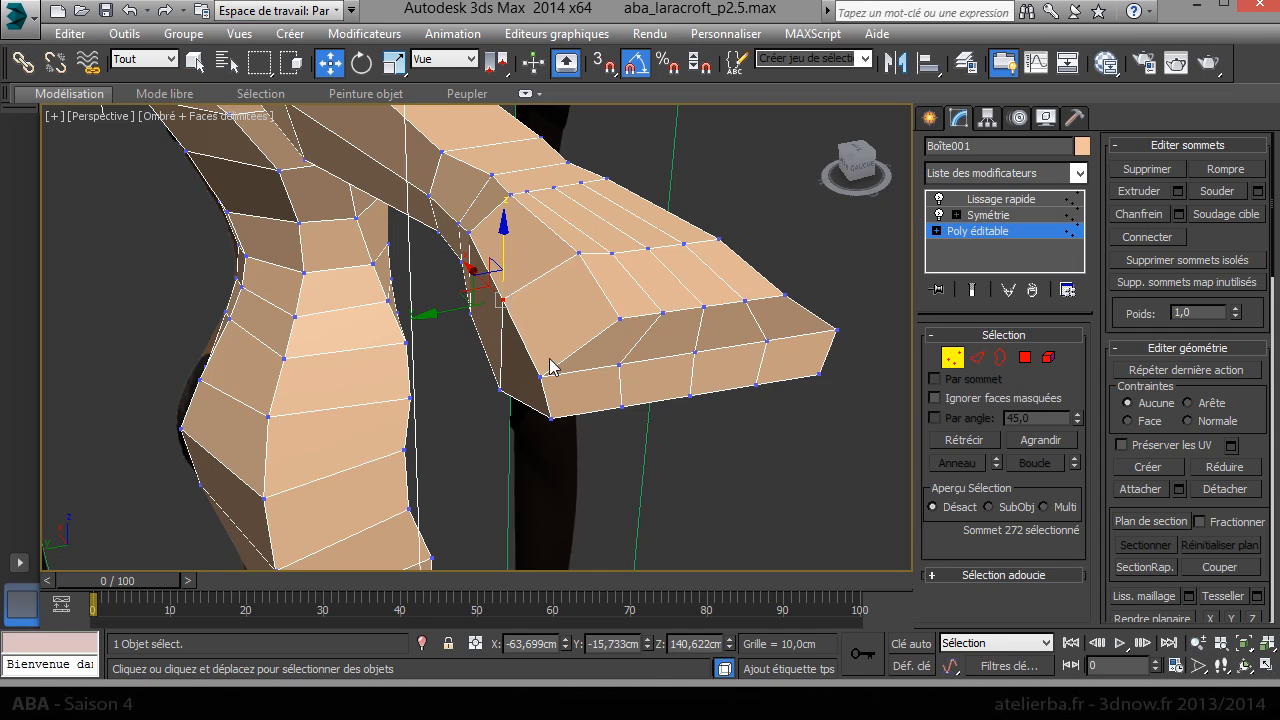
{"action": "left_click_drag", "start_coordinate": [541, 324], "coordinate": [545, 310]}
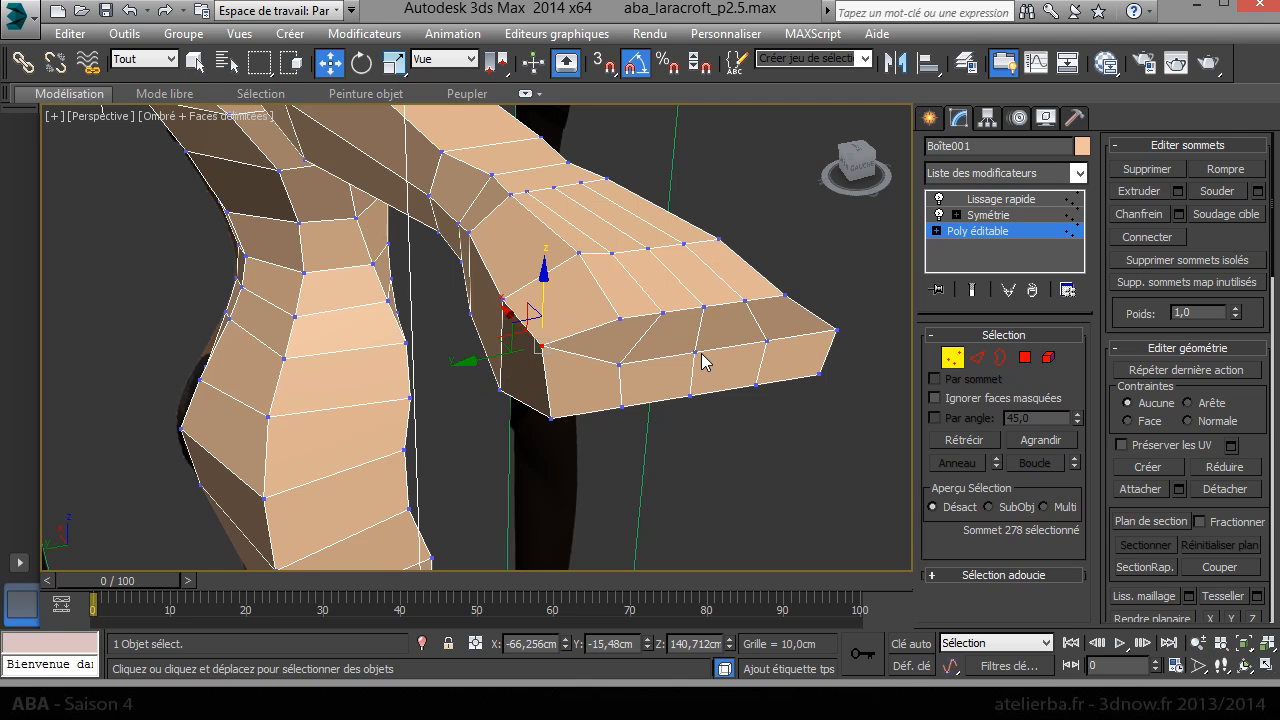
{"action": "middle_click_drag", "start_coordinate": [762, 352], "coordinate": [582, 304], "text": "alt"}
{"action": "middle_click_drag", "start_coordinate": [582, 304], "coordinate": [420, 270]}
{"action": "middle_click_drag", "start_coordinate": [420, 270], "coordinate": [517, 307], "text": "alt"}
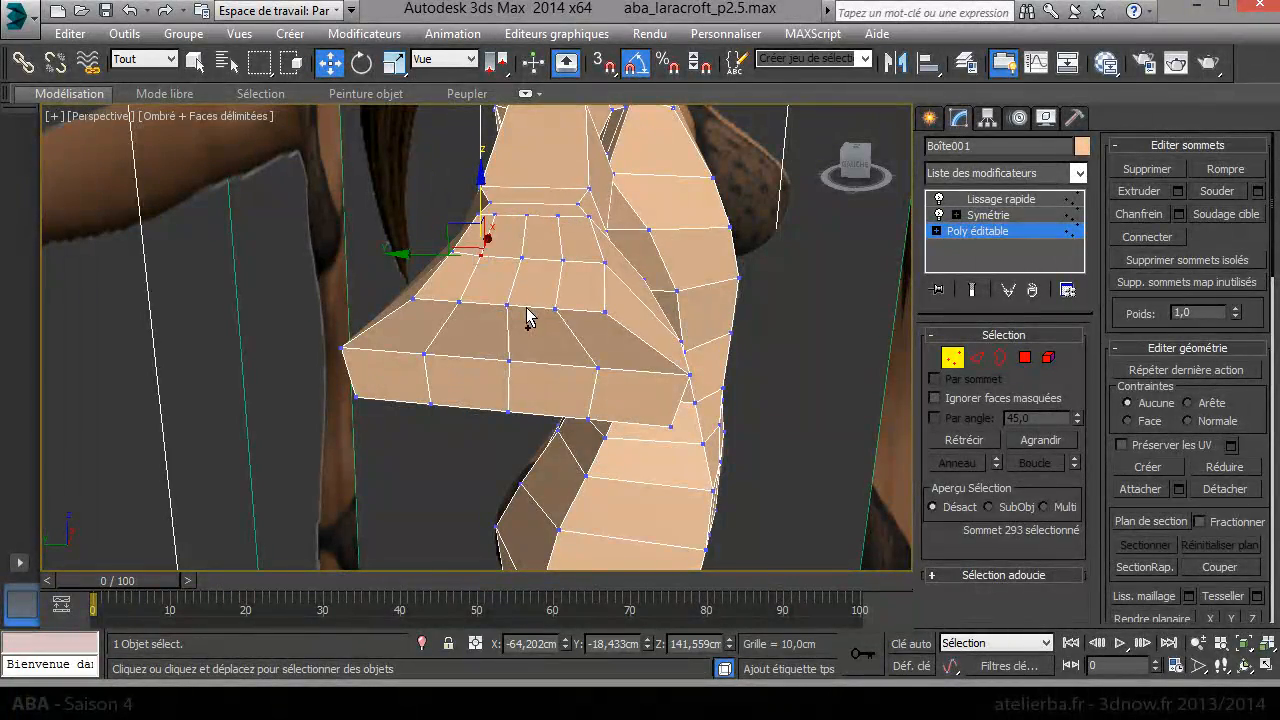
{"action": "middle_click_drag", "start_coordinate": [526, 316], "coordinate": [586, 286], "text": "alt"}
{"action": "key", "text": "super"}
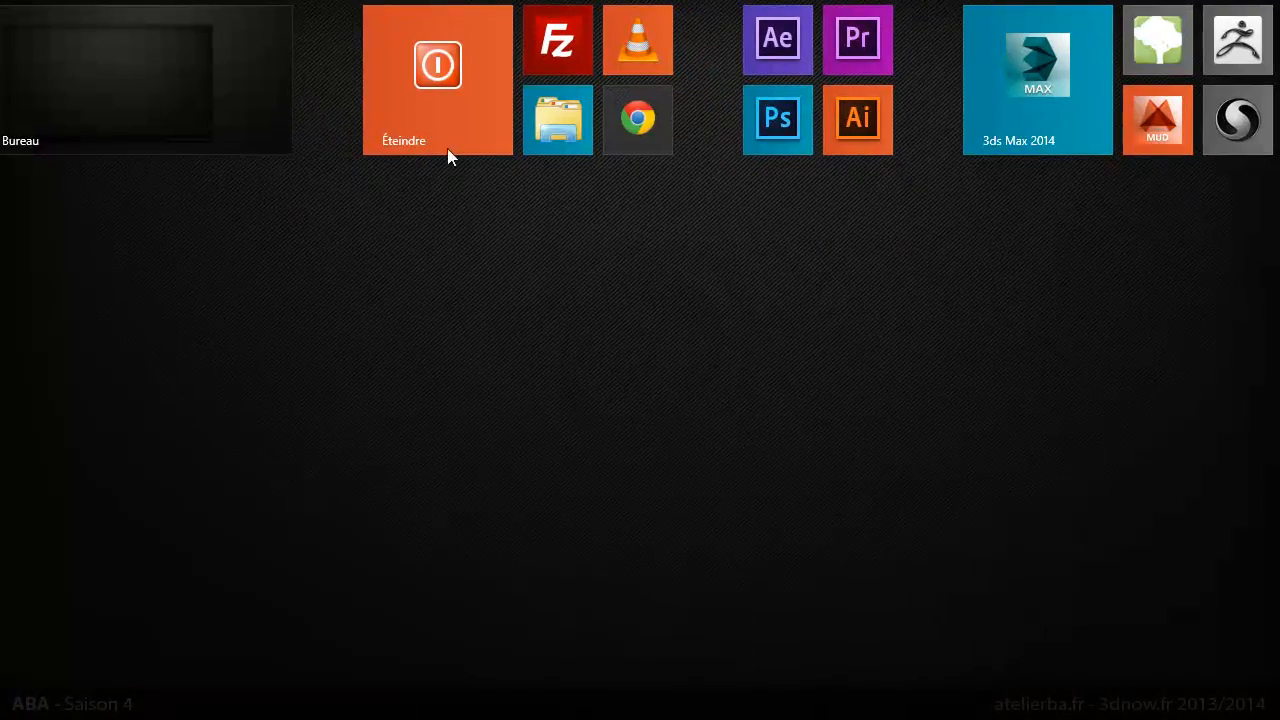
{"action": "left_click", "coordinate": [231, 122]}
Step: Target-weld the row of upper vertices near the palm's finger end, one by one, onto the matching vertices on the finger end's upper edge
{"action": "middle_click_drag", "start_coordinate": [430, 195], "coordinate": [541, 211], "text": "alt"}
{"action": "right_click", "coordinate": [541, 210]}
{"action": "left_click", "coordinate": [494, 347]}
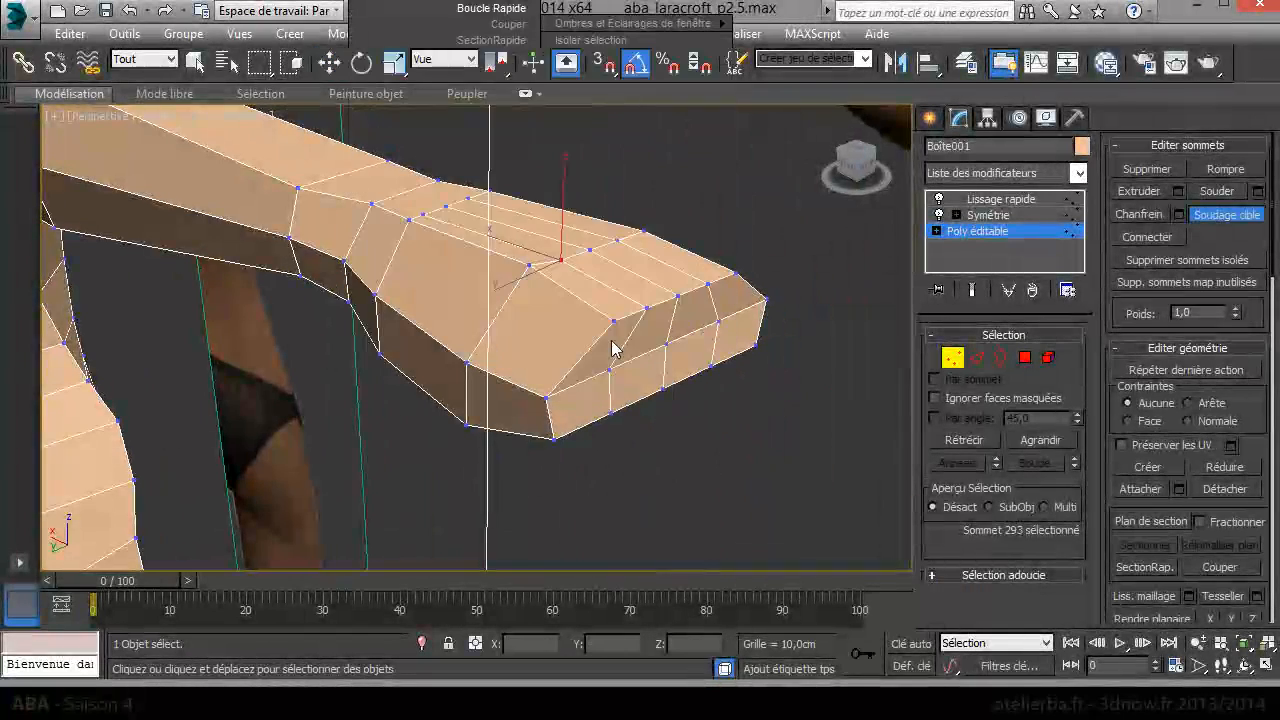
{"action": "left_click", "coordinate": [613, 322]}
{"action": "left_click", "coordinate": [545, 396]}
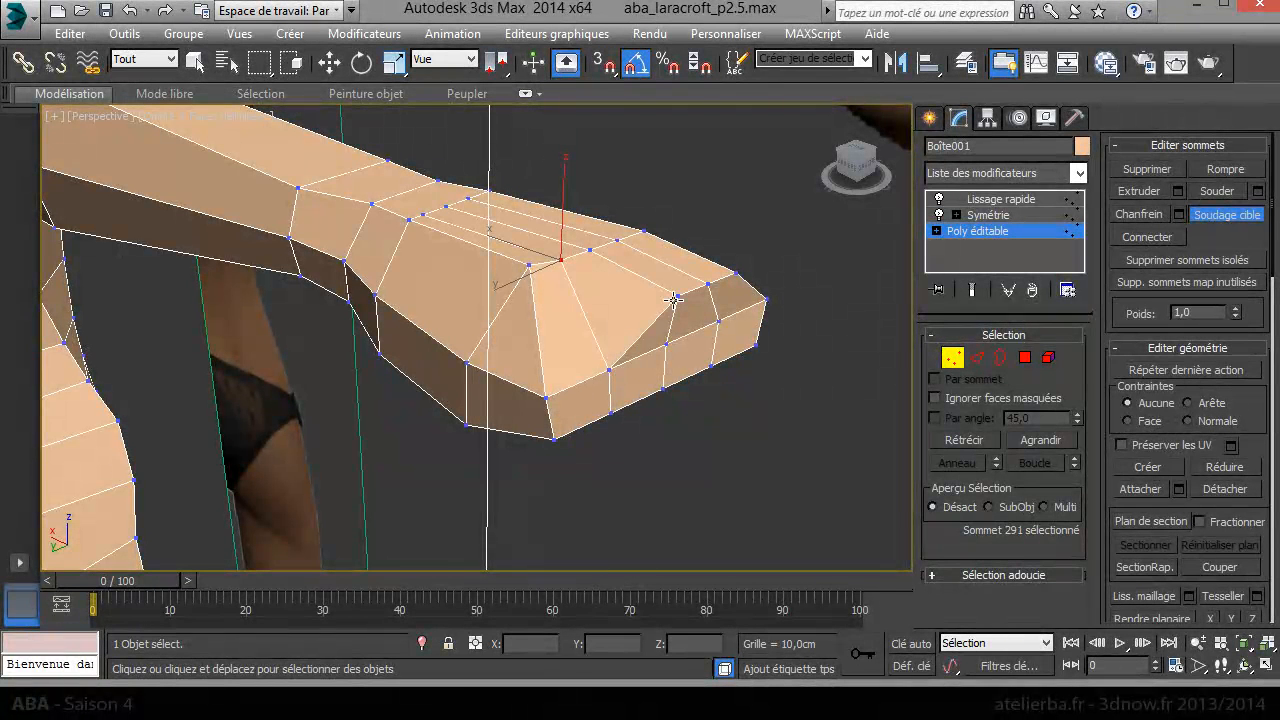
{"action": "left_click", "coordinate": [664, 345]}
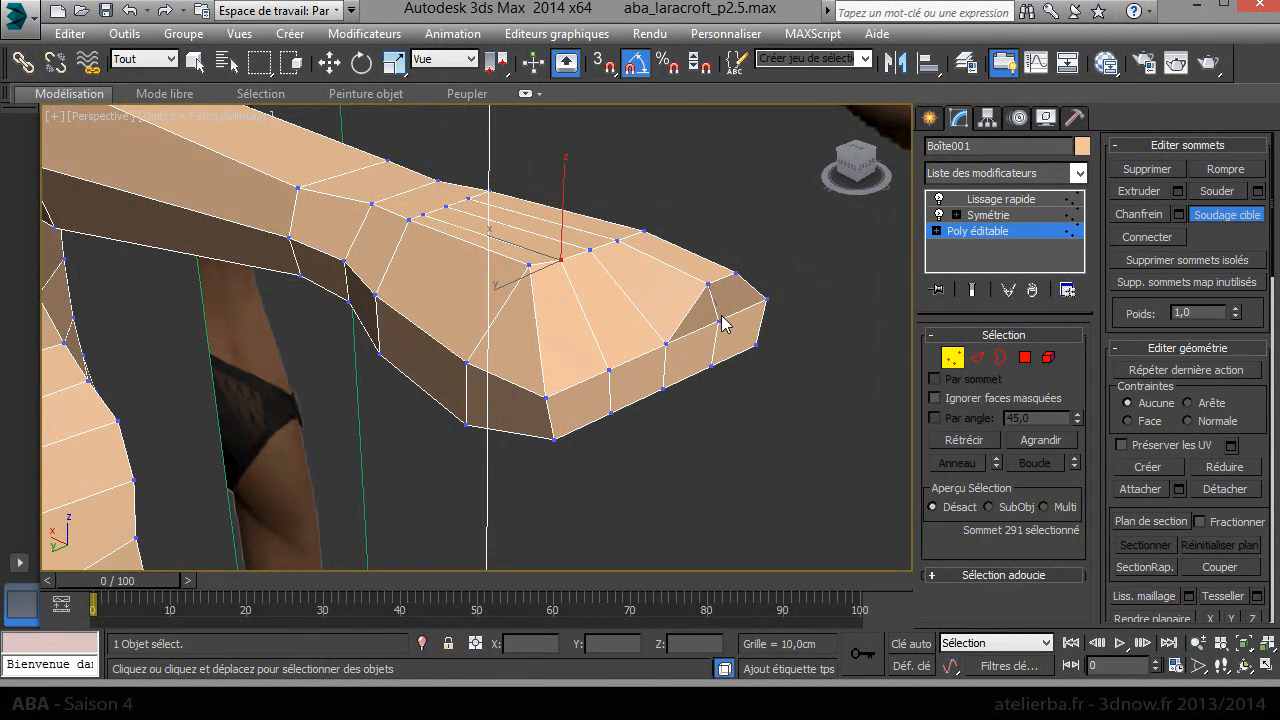
{"action": "left_click", "coordinate": [736, 273]}
{"action": "left_click", "coordinate": [766, 298]}
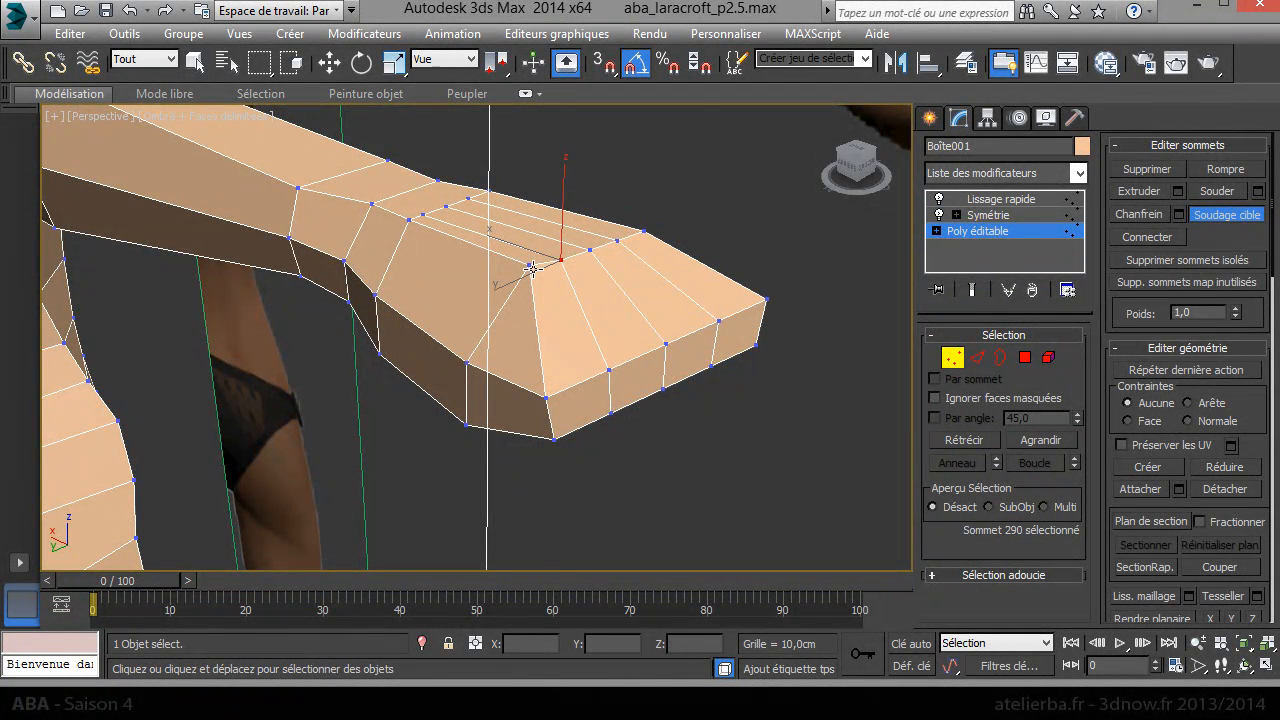
Step: Target-weld the inner upper vertices of the middle palm ring, palm base and wrist onto their outer neighbours on the little-finger side
{"action": "left_click", "coordinate": [466, 362]}
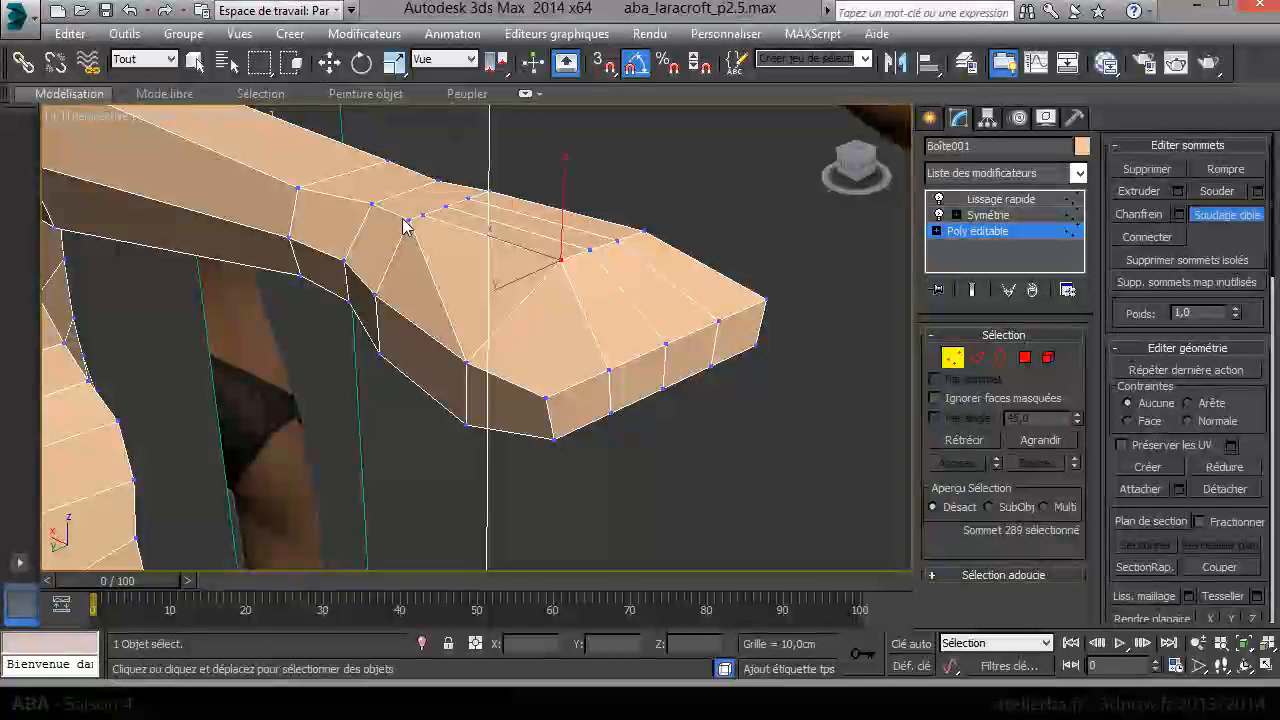
{"action": "left_click", "coordinate": [377, 297]}
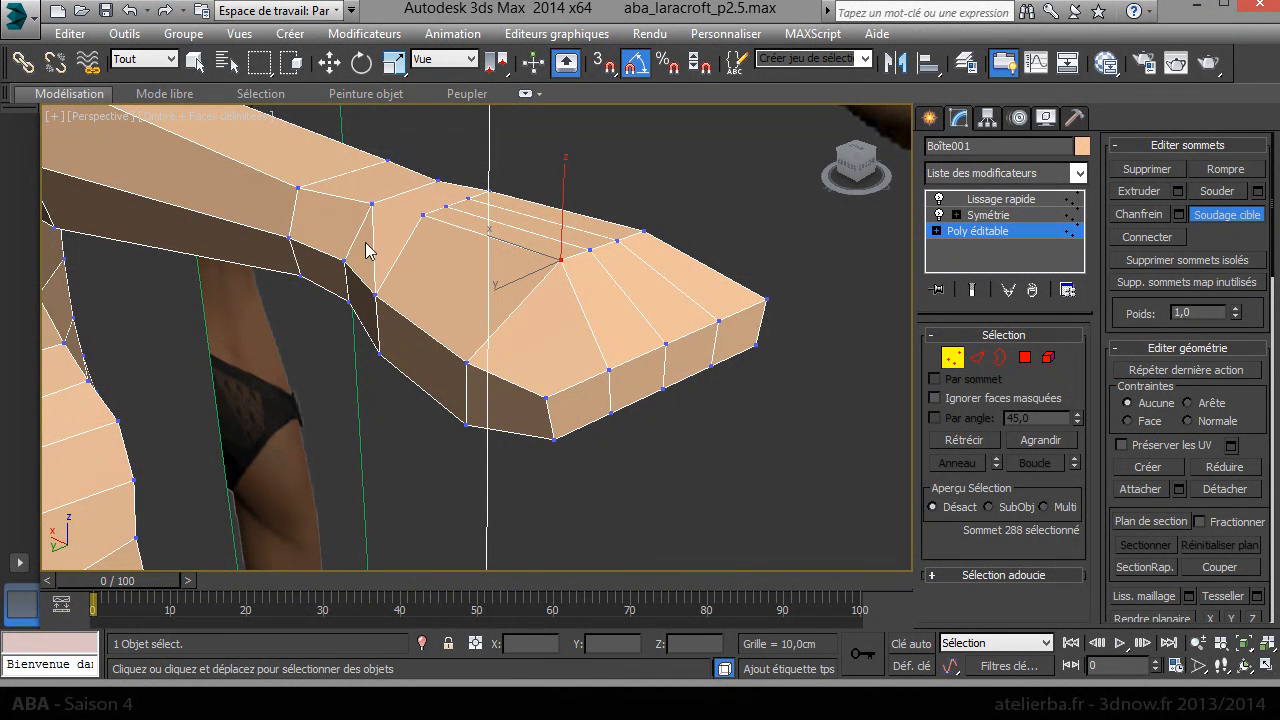
{"action": "left_click", "coordinate": [370, 204]}
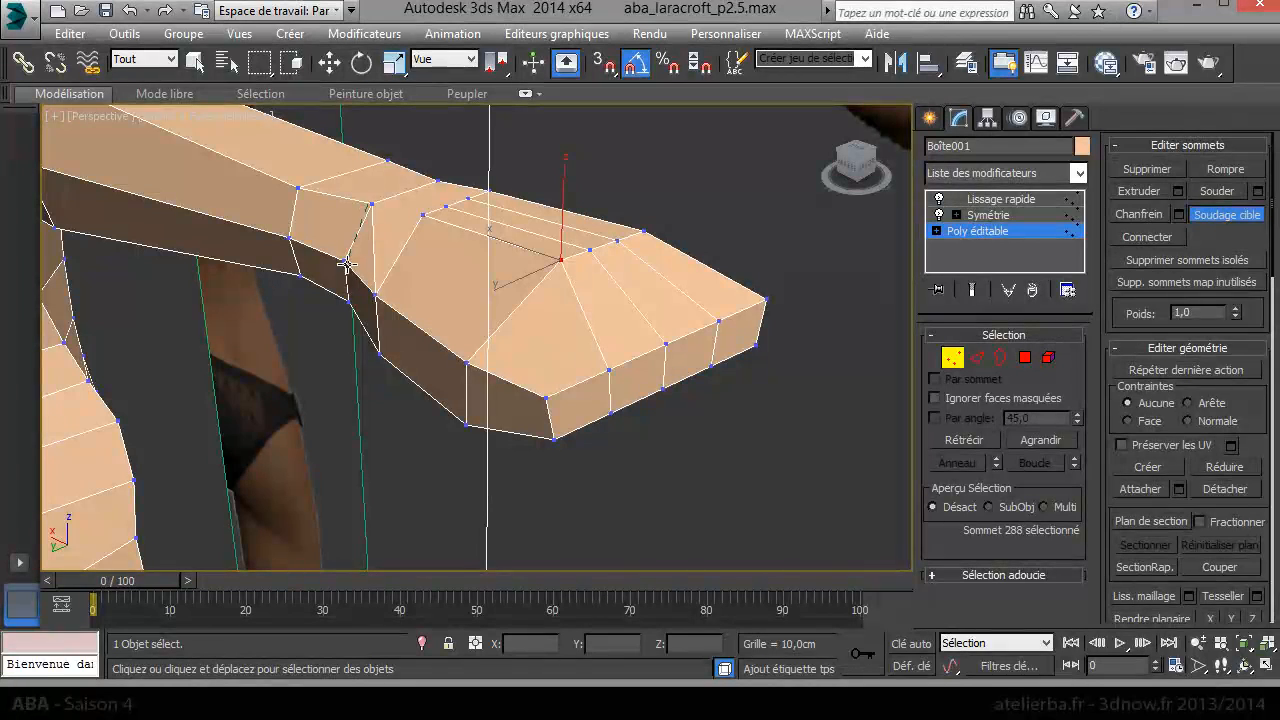
{"action": "left_click", "coordinate": [346, 263]}
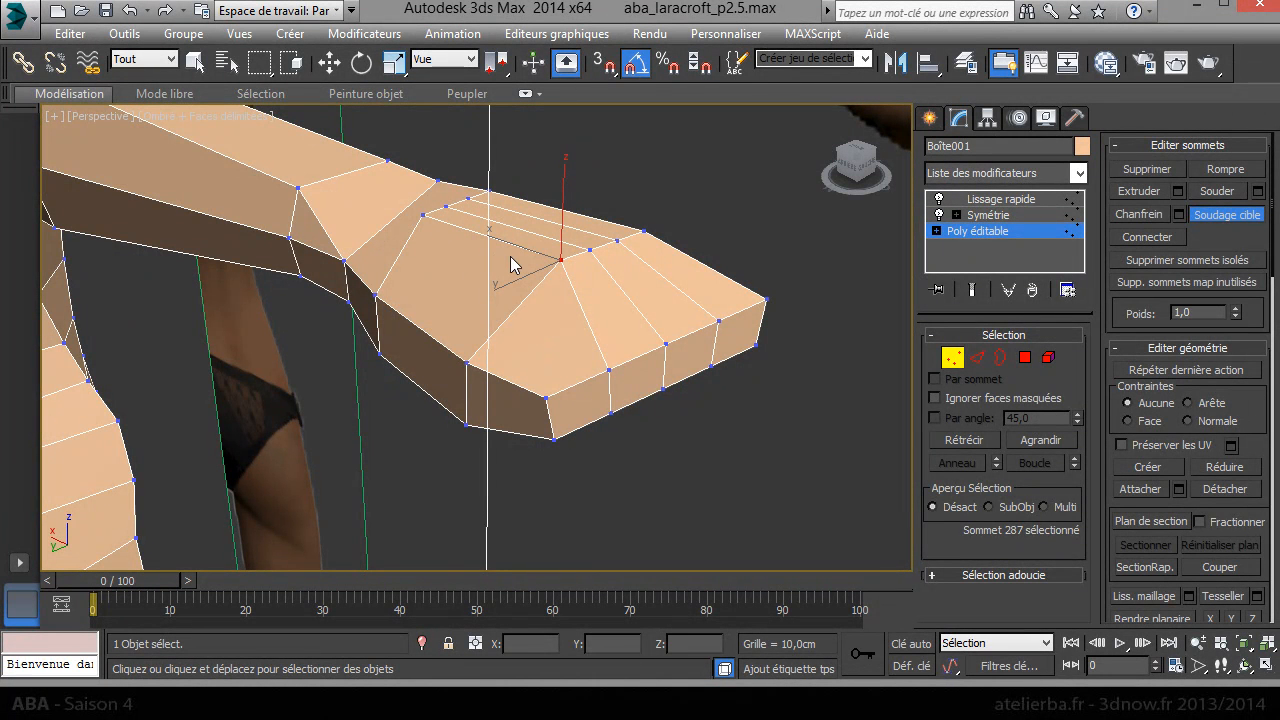
Step: Target-weld the inner upper vertices of the middle palm ring and palm base onto their outer neighbours on the thumb side
{"action": "middle_click_drag", "start_coordinate": [585, 255], "coordinate": [335, 220], "text": "alt"}
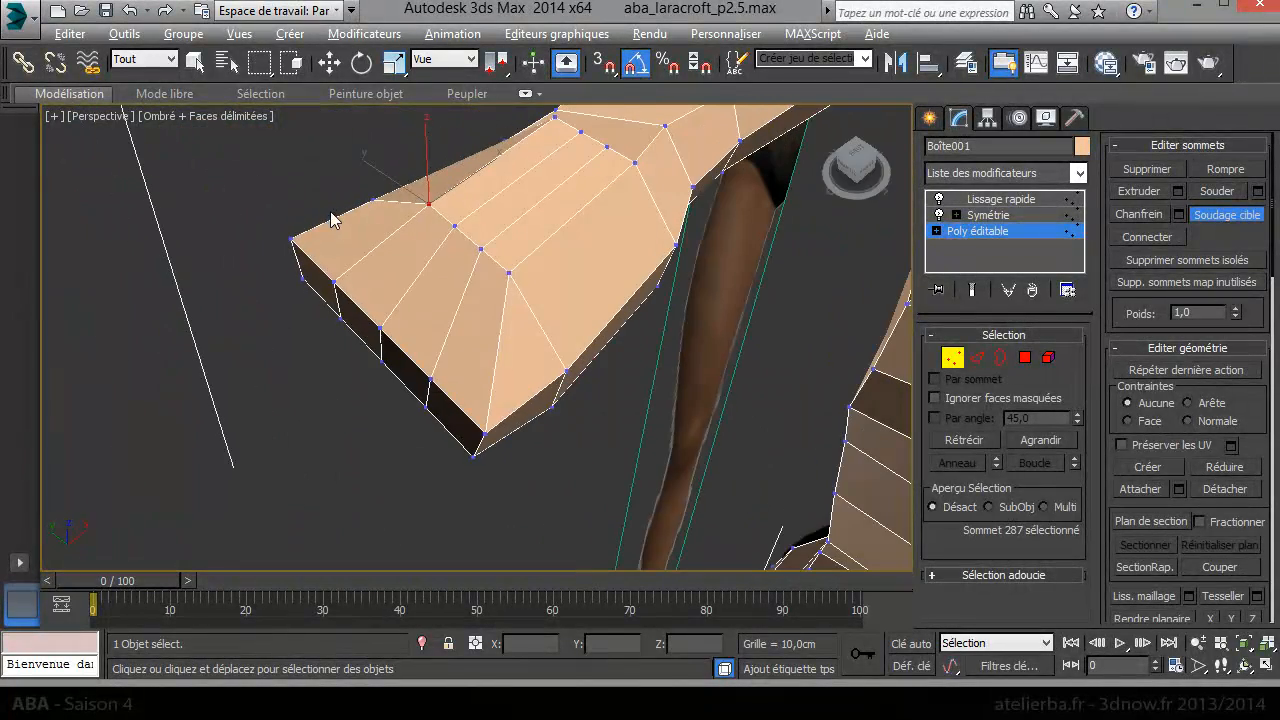
{"action": "left_click", "coordinate": [512, 272]}
{"action": "left_click", "coordinate": [567, 370]}
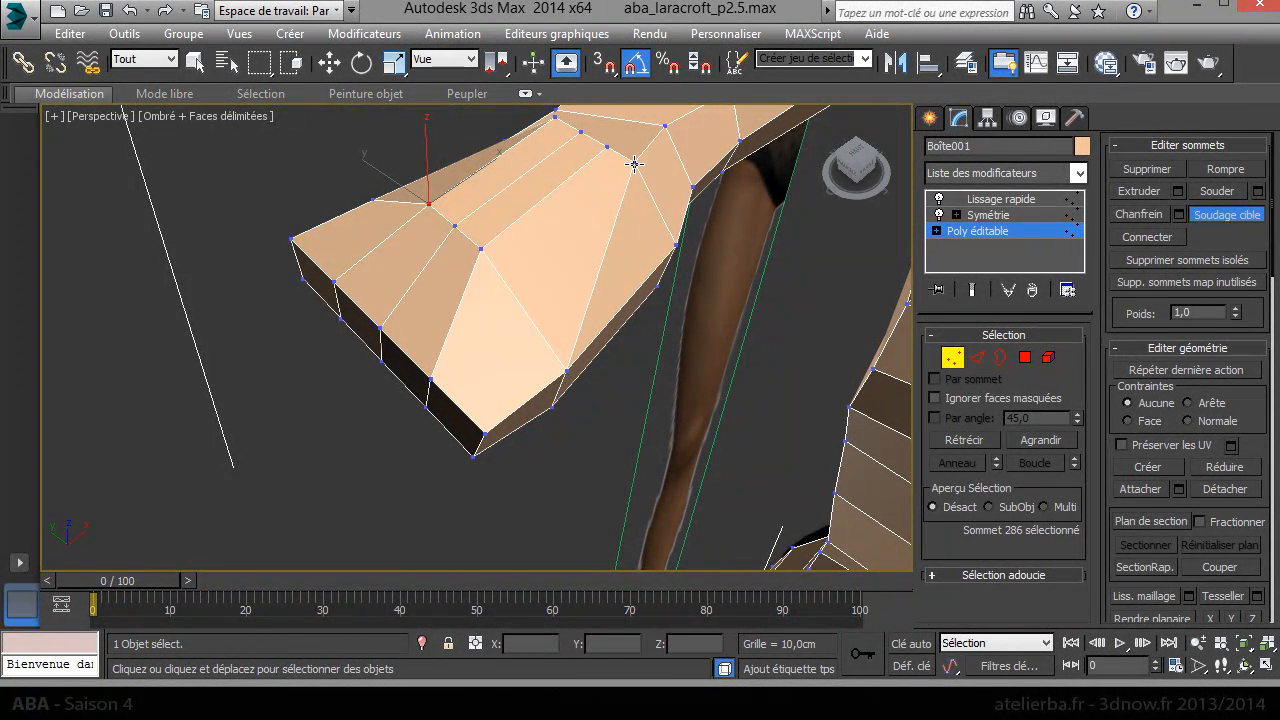
{"action": "left_click", "coordinate": [674, 241]}
{"action": "middle_click_drag", "start_coordinate": [654, 286], "coordinate": [590, 292], "text": "alt"}
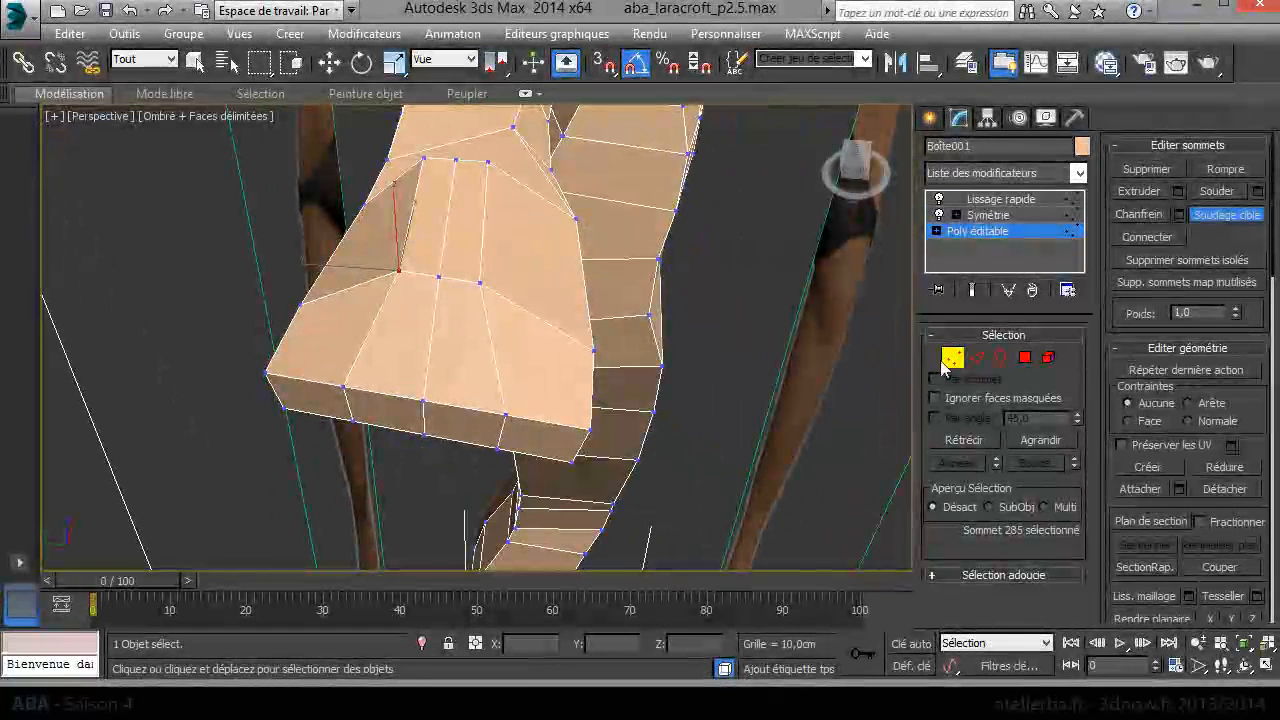
Step: Shift the thumb-side lengthwise edge on the back of the palm outward toward the thumb and lower it to round the surface
{"action": "left_click", "coordinate": [978, 358]}
{"action": "key", "text": "w"}
{"action": "left_click", "coordinate": [458, 210]}
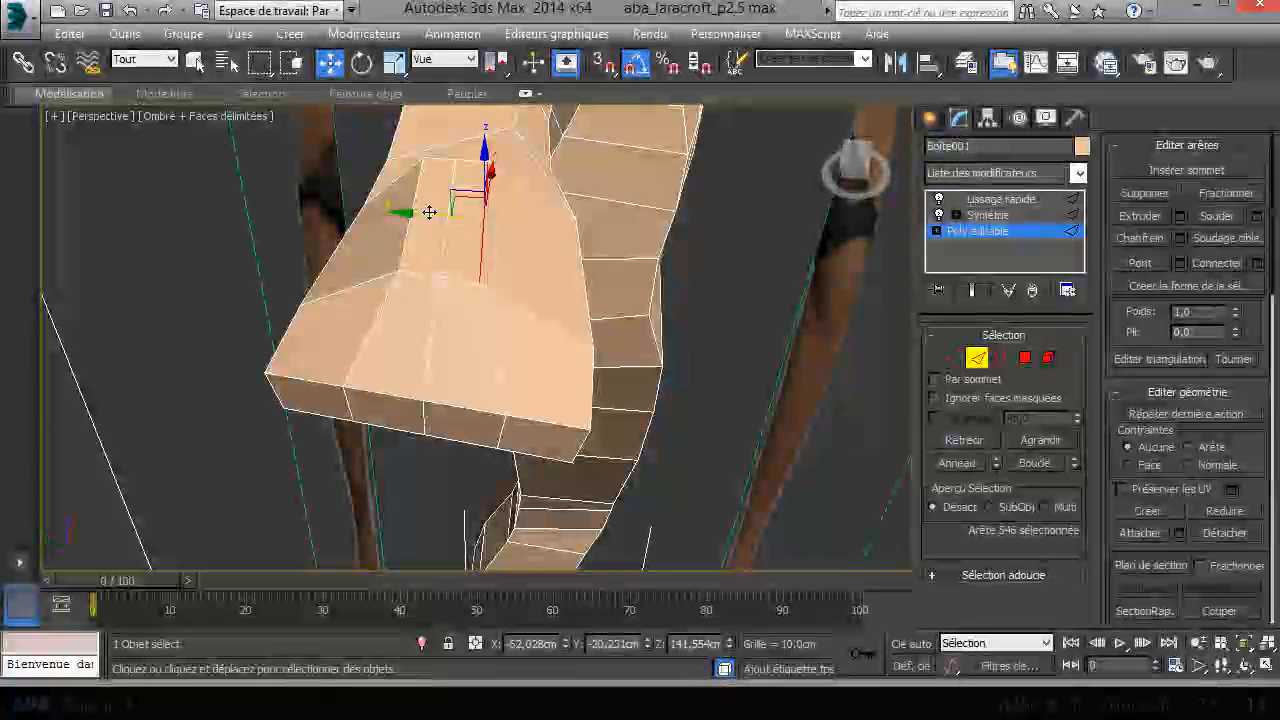
{"action": "left_click_drag", "start_coordinate": [472, 230], "coordinate": [480, 233]}
{"action": "middle_click_drag", "start_coordinate": [526, 263], "coordinate": [314, 172], "text": "alt"}
{"action": "left_click_drag", "start_coordinate": [527, 165], "coordinate": [523, 234]}
{"action": "left_click", "coordinate": [496, 220]}
{"action": "middle_click_drag", "start_coordinate": [496, 220], "coordinate": [528, 435], "text": "alt"}
{"action": "middle_click_drag", "start_coordinate": [596, 217], "coordinate": [547, 151], "text": "alt"}
{"action": "left_click_drag", "start_coordinate": [519, 160], "coordinate": [482, 227]}
Step: Move the little-finger-side lengthwise edge on the back of the palm outward and toward the wrist, lowering it to about 140.4 cm
{"action": "left_click", "coordinate": [488, 222]}
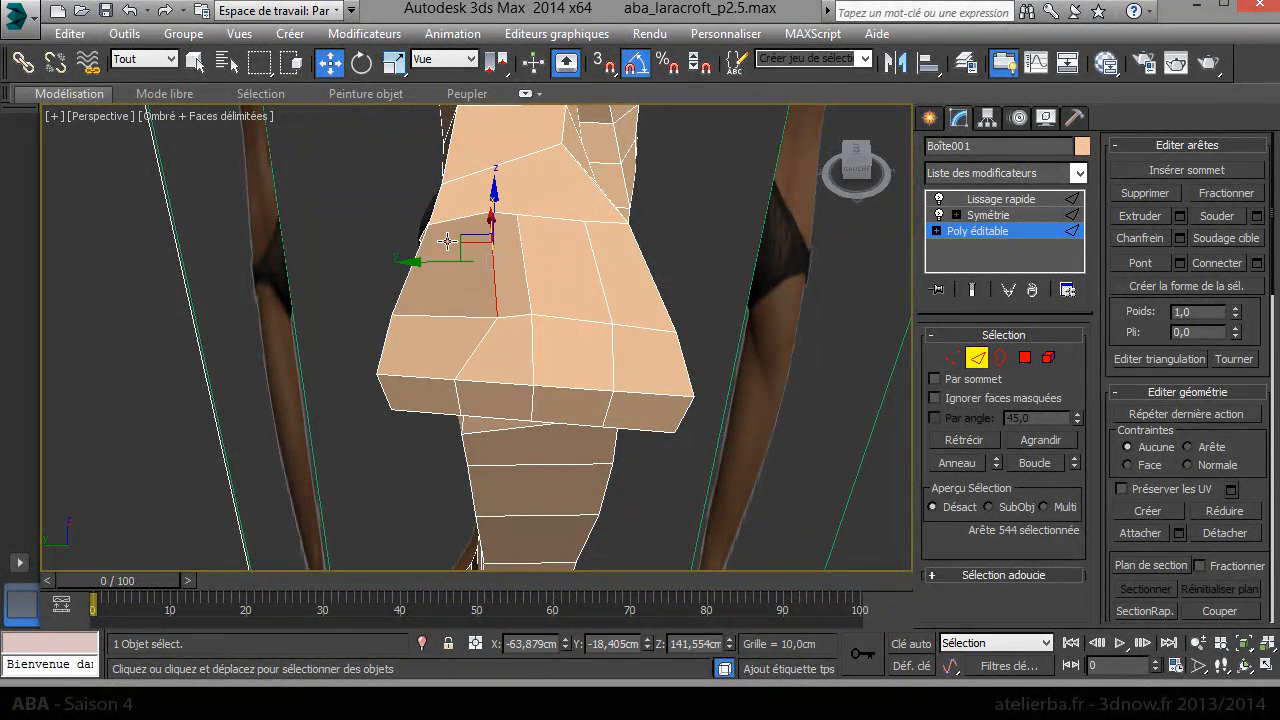
{"action": "left_click_drag", "start_coordinate": [434, 266], "coordinate": [403, 264]}
{"action": "middle_click_drag", "start_coordinate": [436, 262], "coordinate": [625, 389], "text": "alt"}
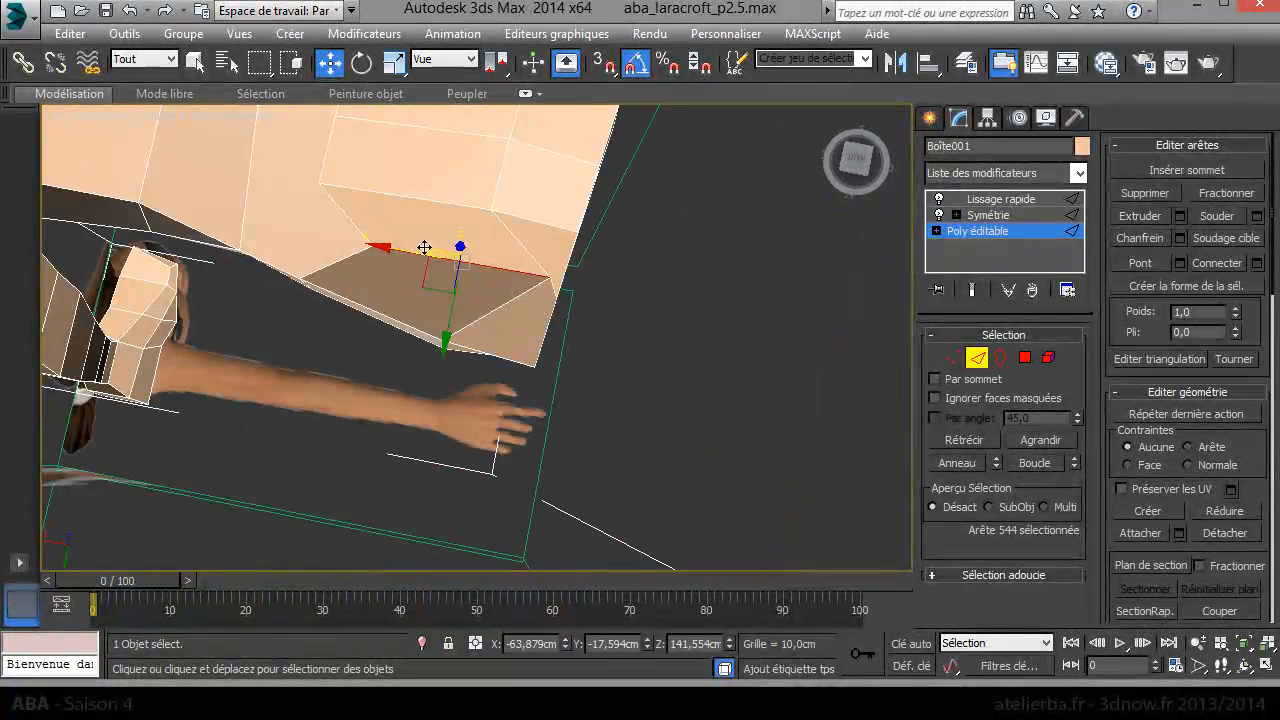
{"action": "left_click_drag", "start_coordinate": [392, 248], "coordinate": [338, 245]}
{"action": "middle_click_drag", "start_coordinate": [362, 258], "coordinate": [360, 165], "text": "alt"}
{"action": "left_click_drag", "start_coordinate": [389, 187], "coordinate": [389, 235]}
{"action": "middle_click_drag", "start_coordinate": [389, 230], "coordinate": [637, 270], "text": "alt"}
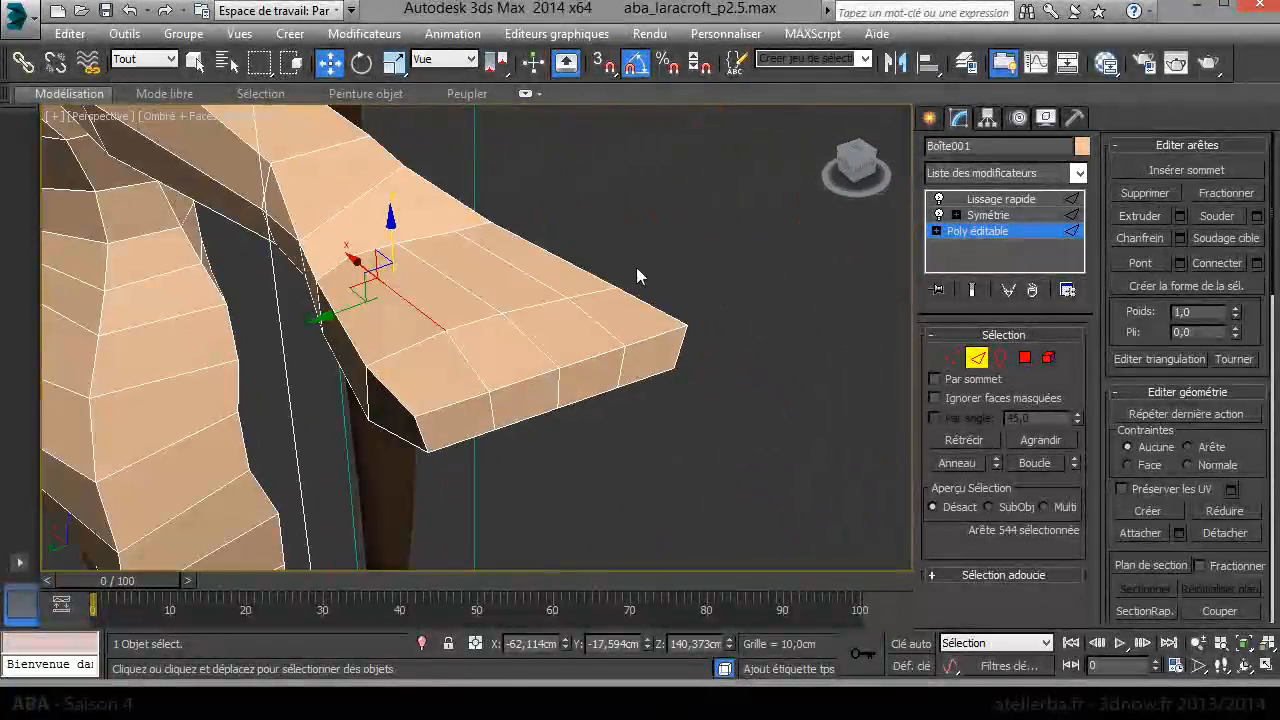
Step: Cut an edge from the forearm ring across the wrist to the palm's little-finger-side lengthwise edge, and remove the old diagonal edge
{"action": "right_click", "coordinate": [440, 220]}
{"action": "left_click", "coordinate": [345, 286]}
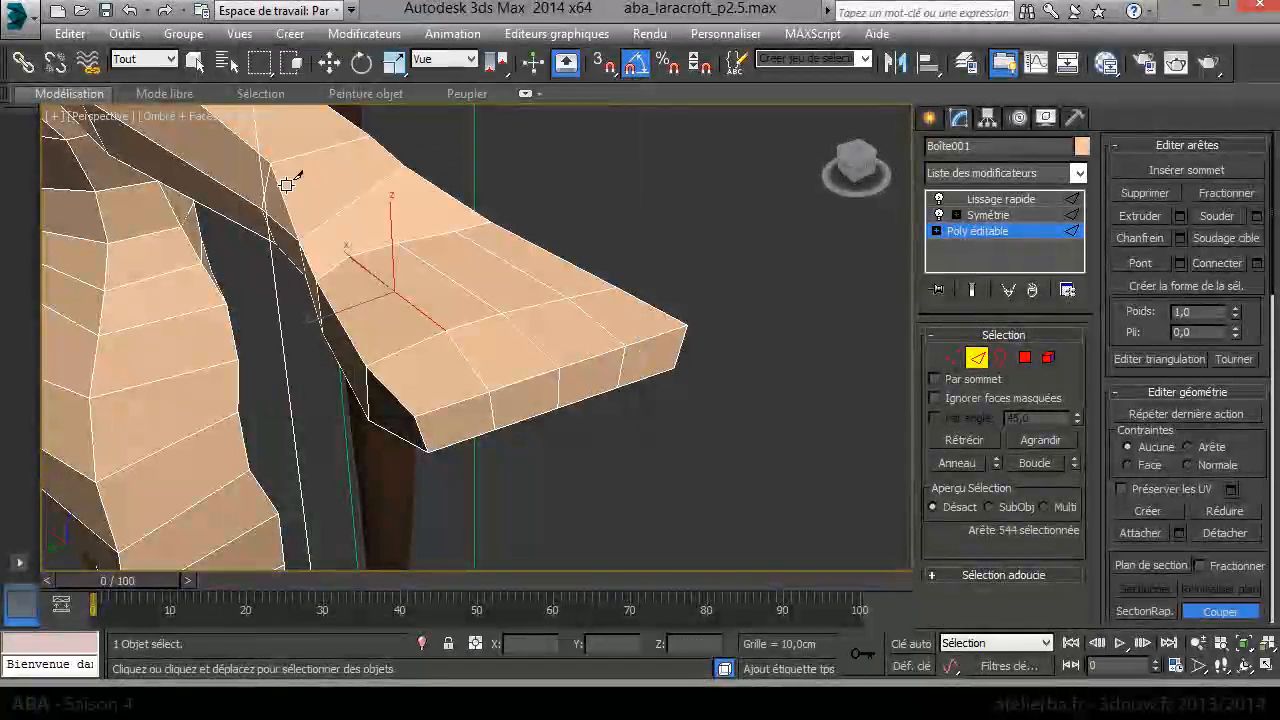
{"action": "left_click", "coordinate": [332, 221]}
{"action": "left_click", "coordinate": [353, 257]}
{"action": "right_click", "coordinate": [353, 257]}
{"action": "middle_click_drag", "start_coordinate": [406, 249], "coordinate": [491, 260], "text": "alt"}
{"action": "key", "text": "w"}
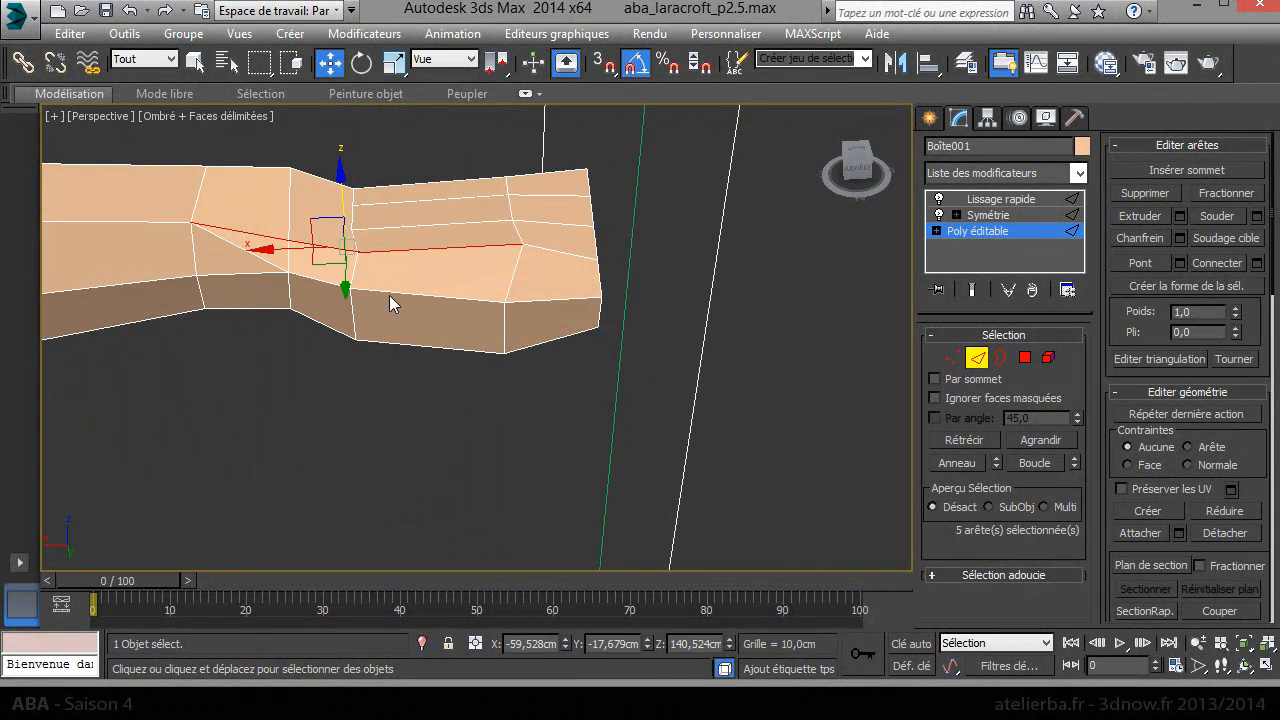
{"action": "left_click", "coordinate": [262, 255]}
{"action": "right_click", "coordinate": [258, 257]}
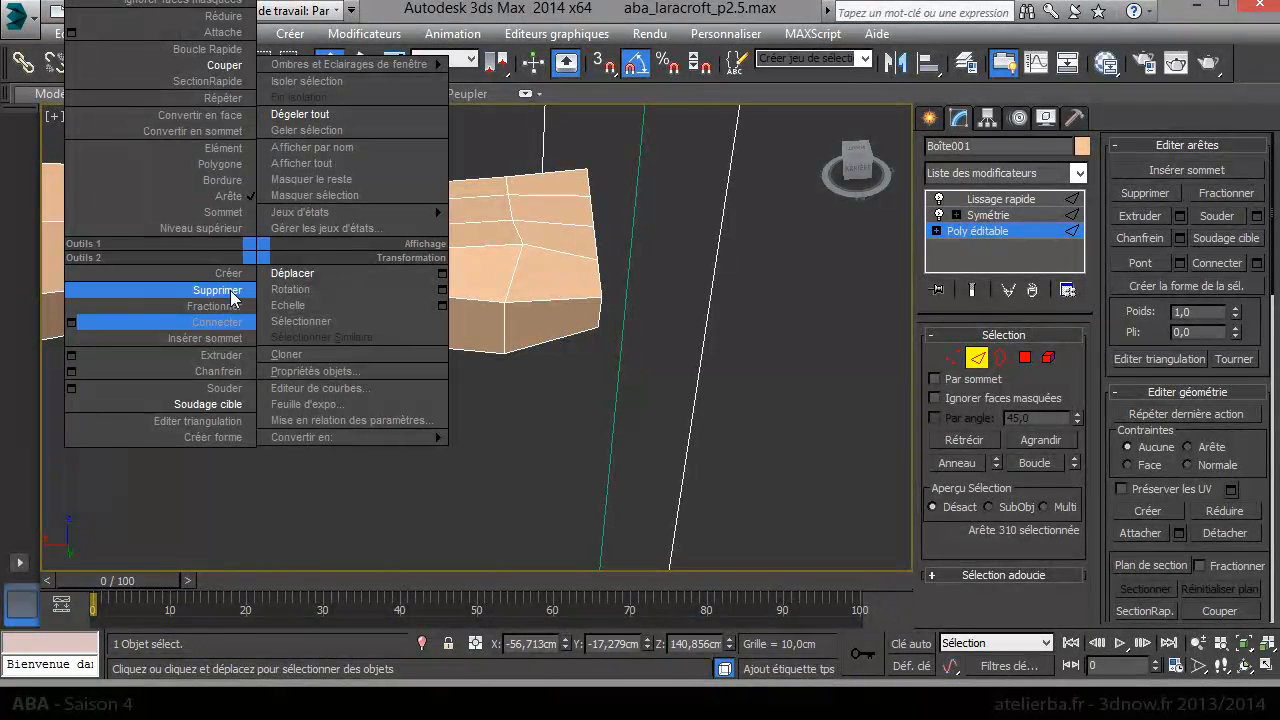
{"action": "left_click", "coordinate": [231, 291]}
Step: On the thumb side, cut an edge from the upper wrist vertex to the palm base's inner vertex, and remove the old diagonal beside it
{"action": "middle_click_drag", "start_coordinate": [470, 260], "coordinate": [570, 286], "text": "alt"}
{"action": "scroll", "coordinate": [522, 317], "scroll_direction": "down", "scroll_amount": 5}
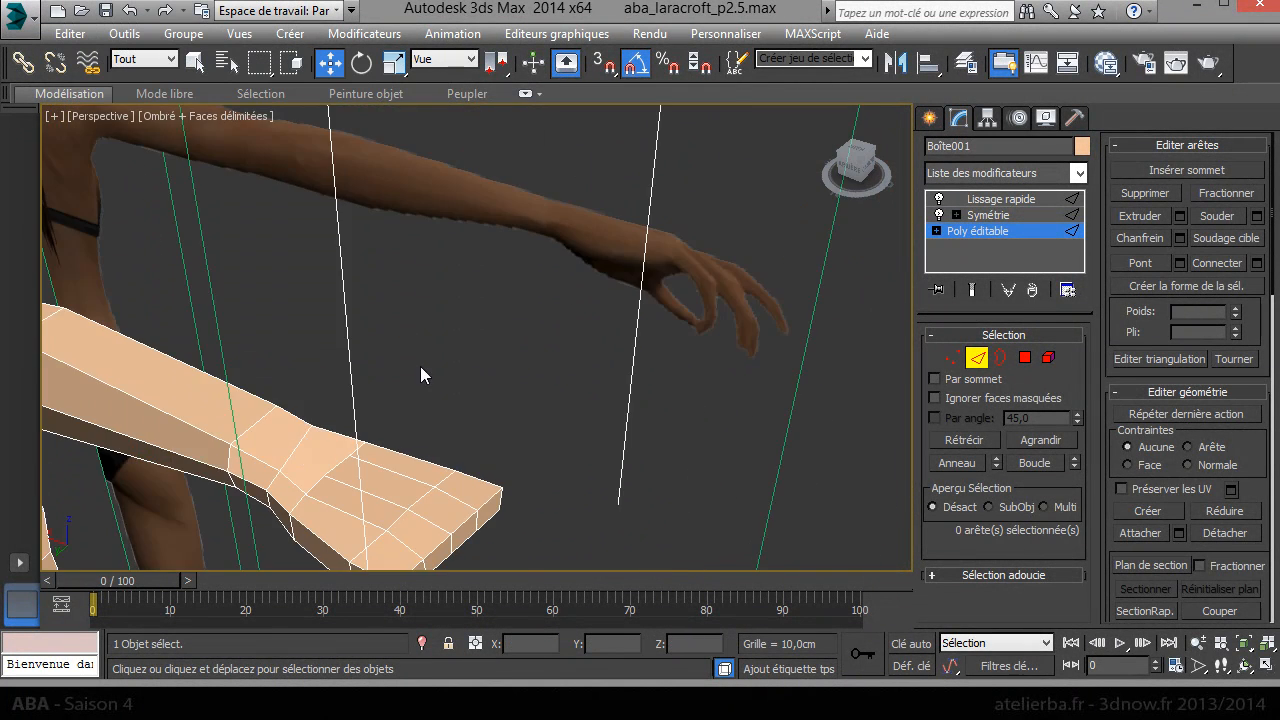
{"action": "left_click", "coordinate": [345, 488]}
{"action": "key", "text": "z"}
{"action": "middle_click_drag", "start_coordinate": [451, 289], "coordinate": [432, 200]}
{"action": "scroll", "coordinate": [465, 230], "scroll_direction": "down", "scroll_amount": 5}
{"action": "middle_click_drag", "start_coordinate": [538, 204], "coordinate": [329, 234], "text": "alt"}
{"action": "middle_click_drag", "start_coordinate": [616, 233], "coordinate": [590, 198], "text": "alt"}
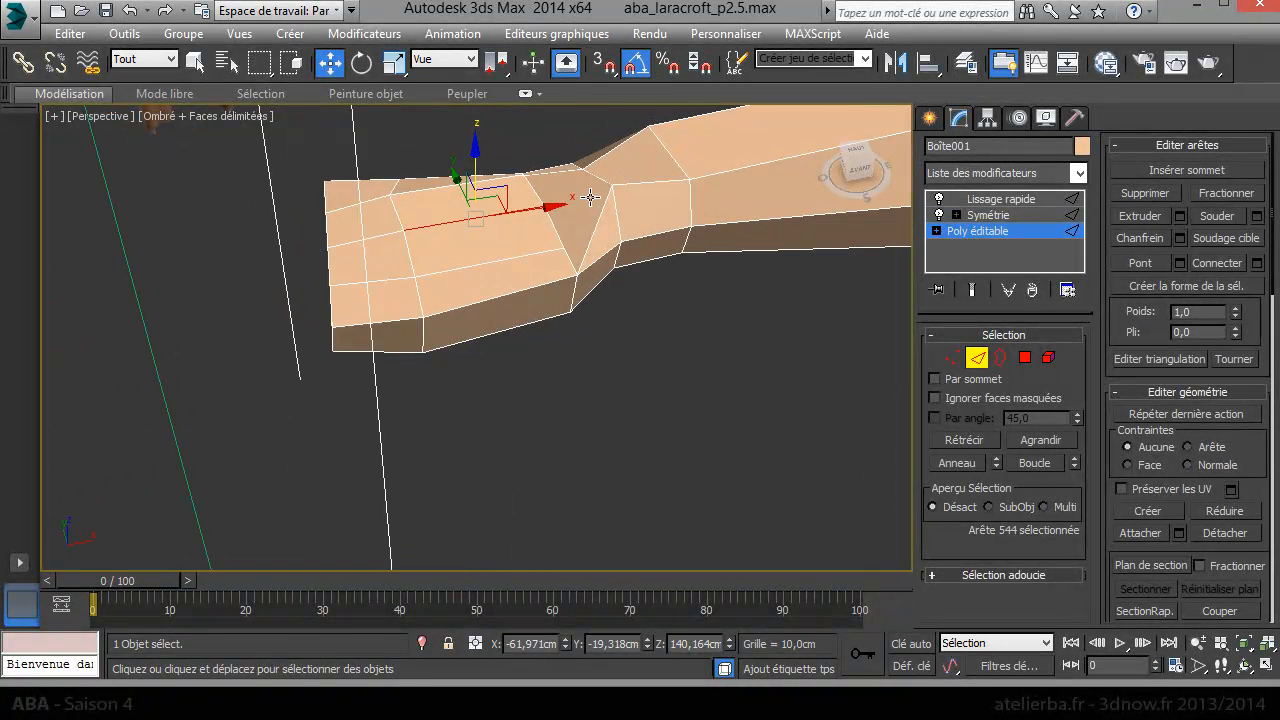
{"action": "right_click", "coordinate": [498, 289]}
{"action": "left_click", "coordinate": [465, 102]}
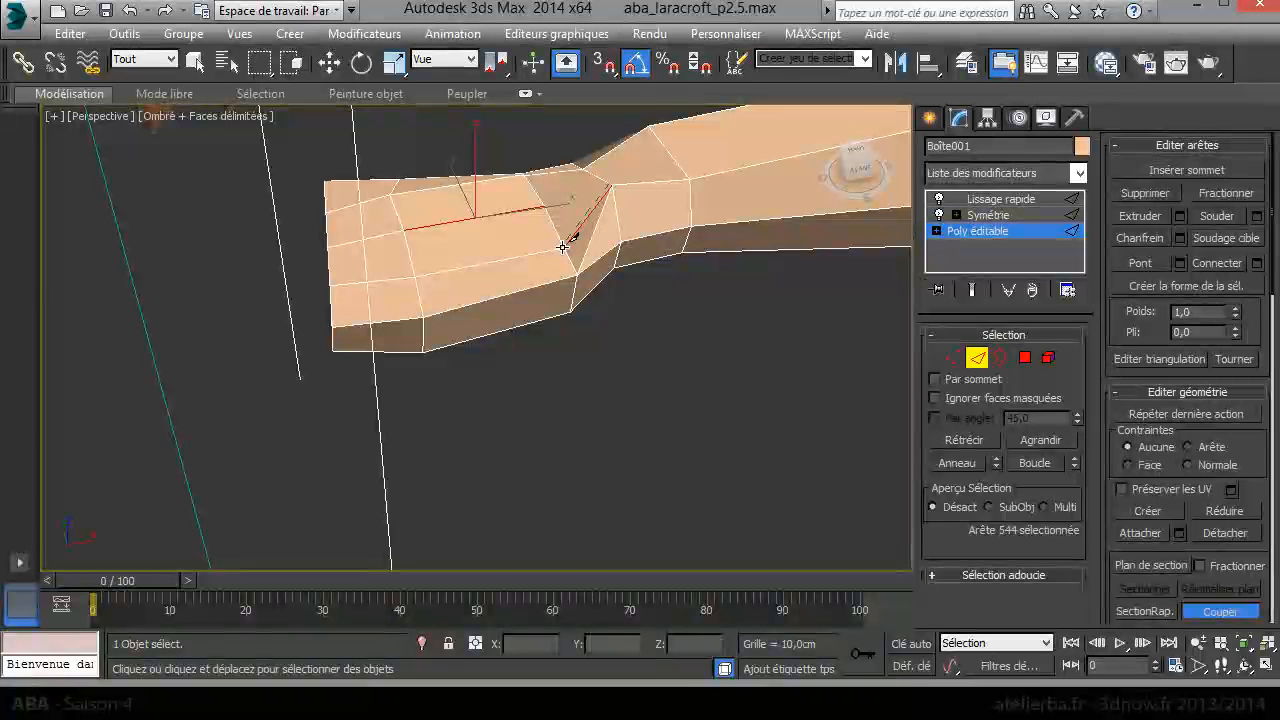
{"action": "right_click", "coordinate": [616, 247]}
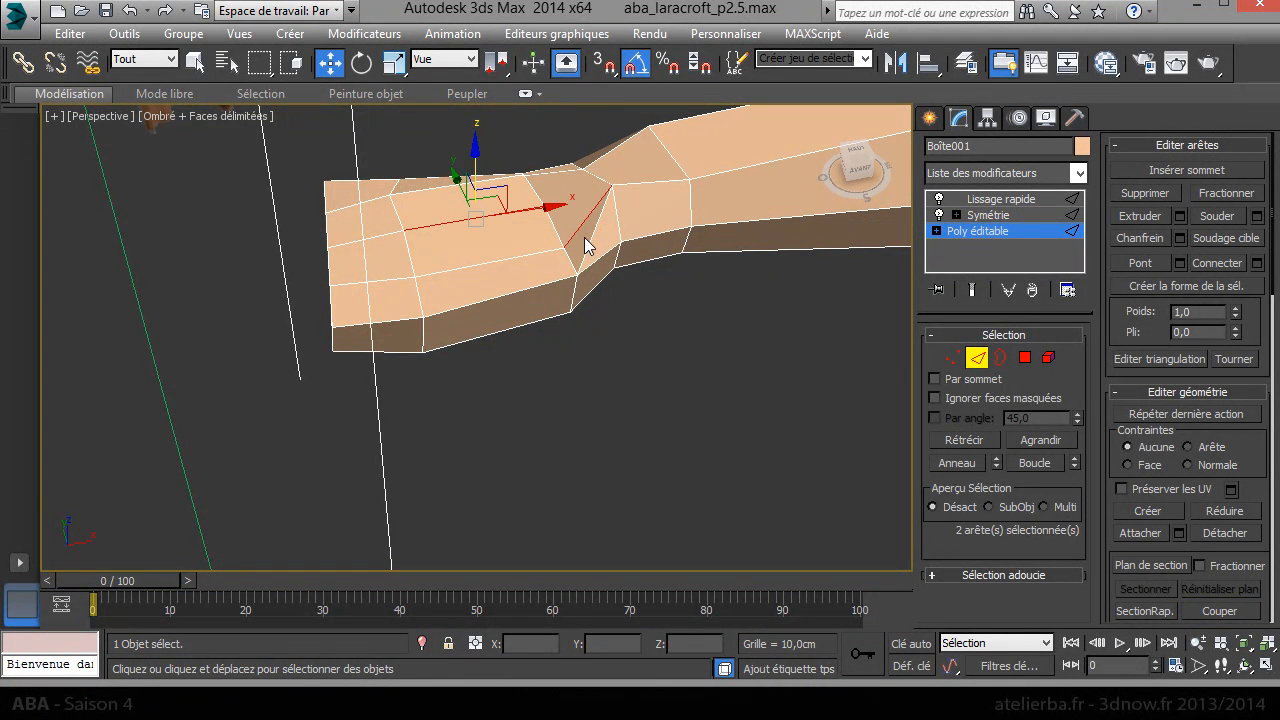
{"action": "right_click", "coordinate": [580, 246]}
{"action": "left_click", "coordinate": [557, 277]}
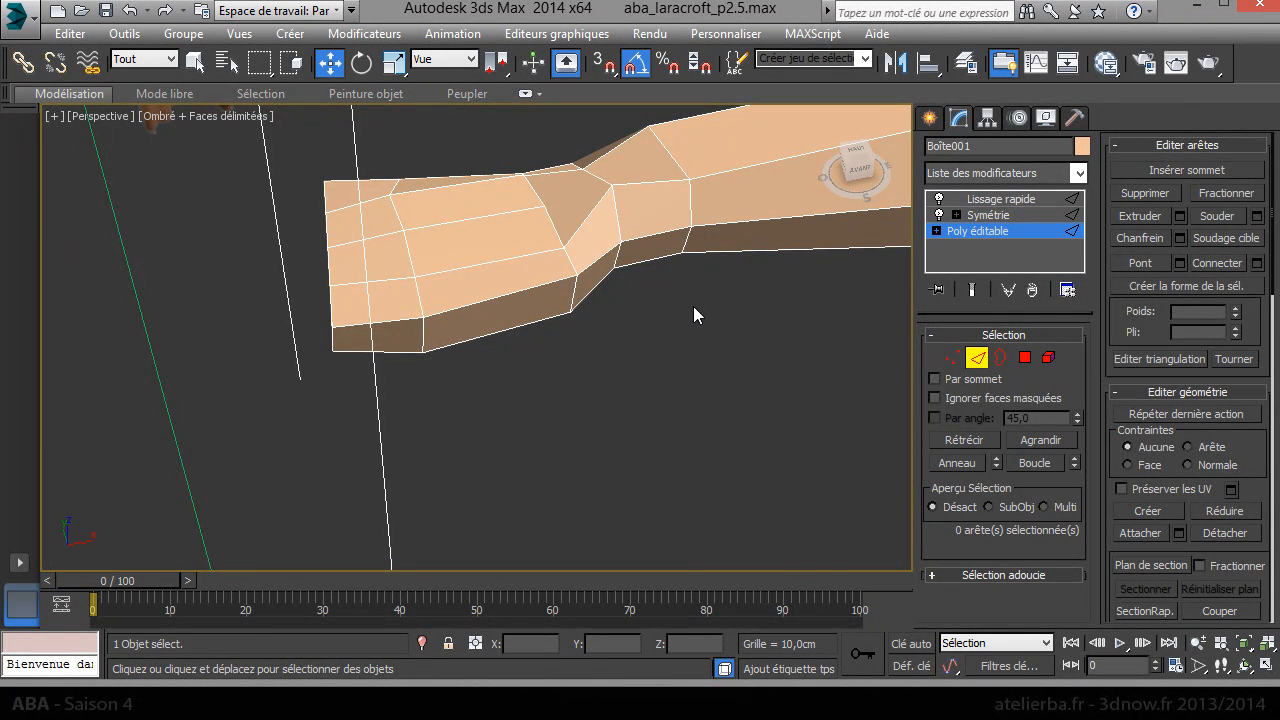
Step: In the top view, shift the middle upper vertex of the palm base slightly toward the fingers and the thumb side
{"action": "mouse_move", "coordinate": [687, 300]}
{"action": "middle_mouse_down", "text": "alt"}
{"action": "mouse_move", "coordinate": [731, 317]}
{"action": "mouse_move", "coordinate": [700, 290]}
{"action": "middle_mouse_up", "text": "alt"}
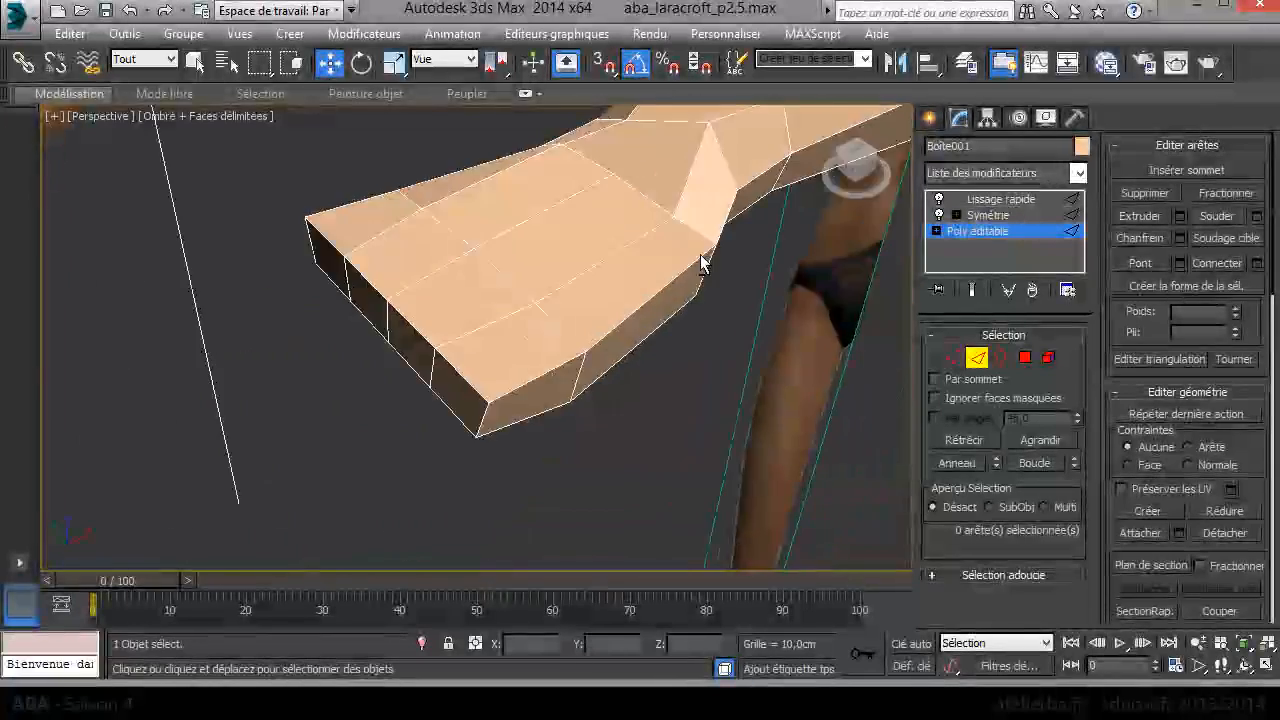
{"action": "middle_click_drag", "start_coordinate": [700, 263], "coordinate": [323, 343], "text": "alt"}
{"action": "key", "text": "t"}
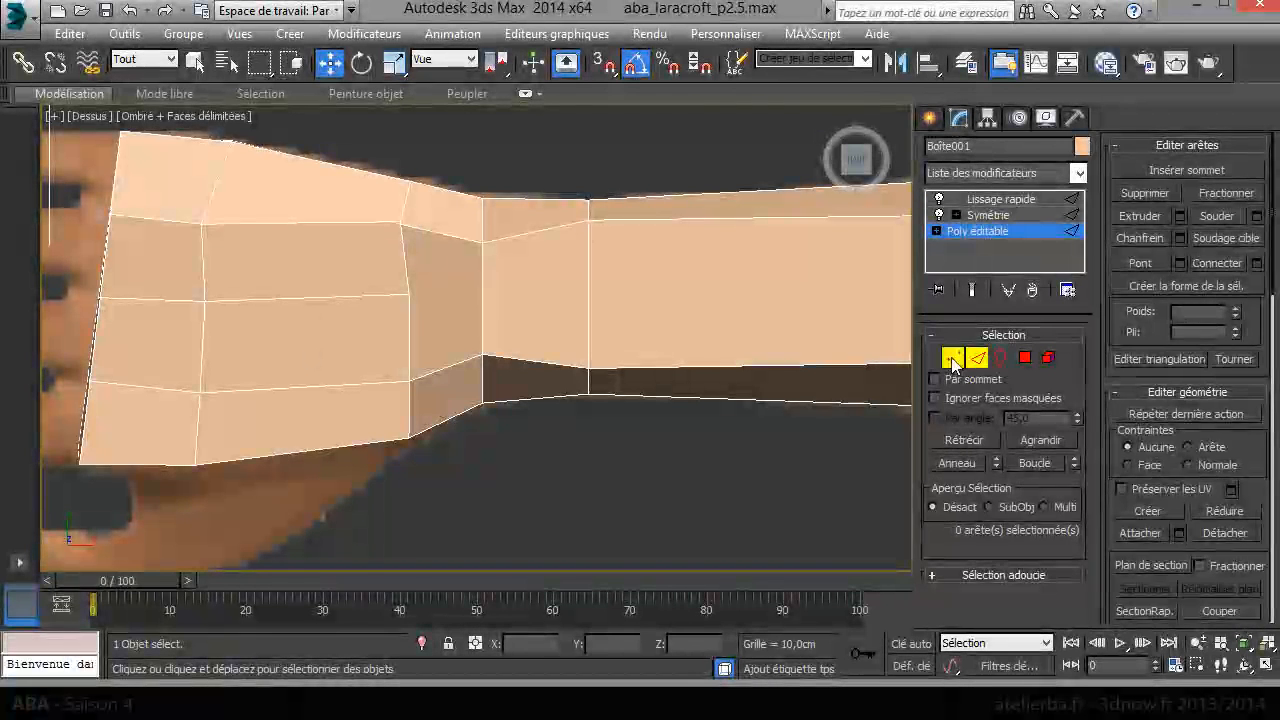
{"action": "left_click", "coordinate": [953, 359]}
{"action": "mouse_move", "coordinate": [414, 305]}
{"action": "left_mouse_down"}
{"action": "mouse_move", "coordinate": [434, 318]}
{"action": "mouse_move", "coordinate": [437, 289]}
{"action": "mouse_move", "coordinate": [420, 307]}
{"action": "left_mouse_up"}
Step: Pull the overlapping vertex on the palm base's little-finger side away from its position and target-weld it back onto the vertex beneath
{"action": "left_click", "coordinate": [394, 225]}
{"action": "left_click_drag", "start_coordinate": [420, 206], "coordinate": [375, 233]}
{"action": "right_click", "coordinate": [348, 258]}
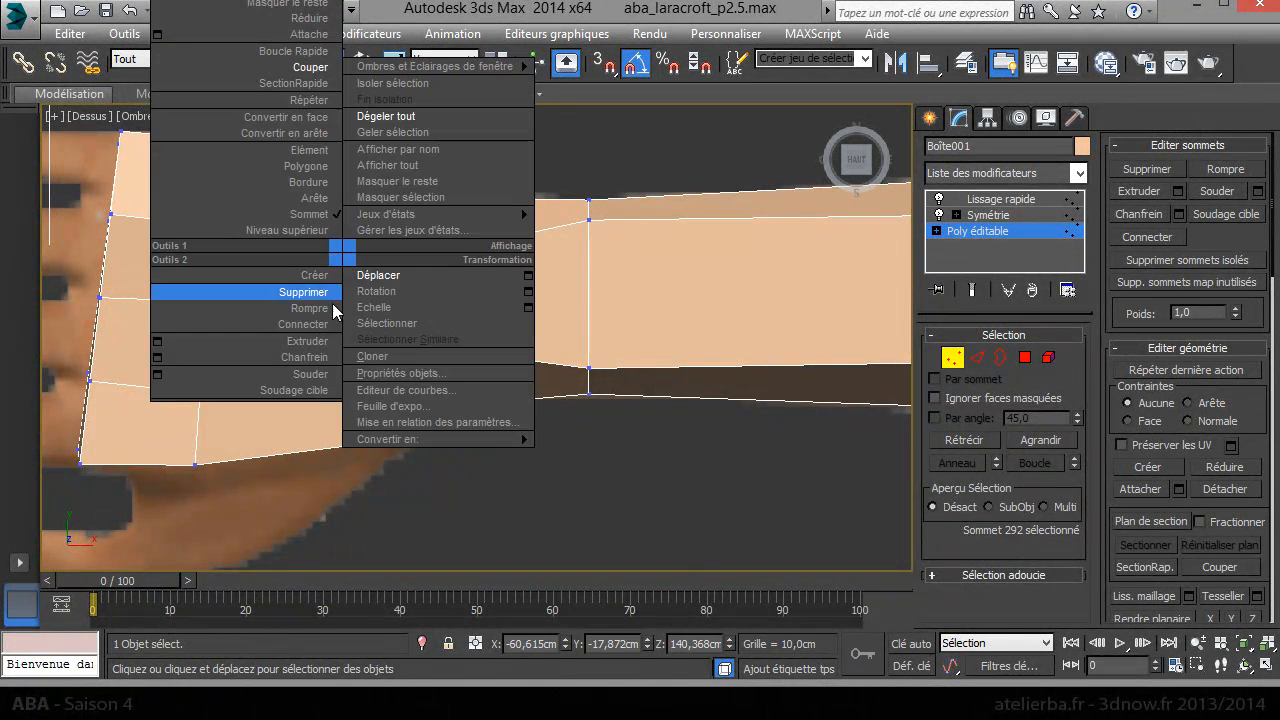
{"action": "left_click", "coordinate": [324, 390]}
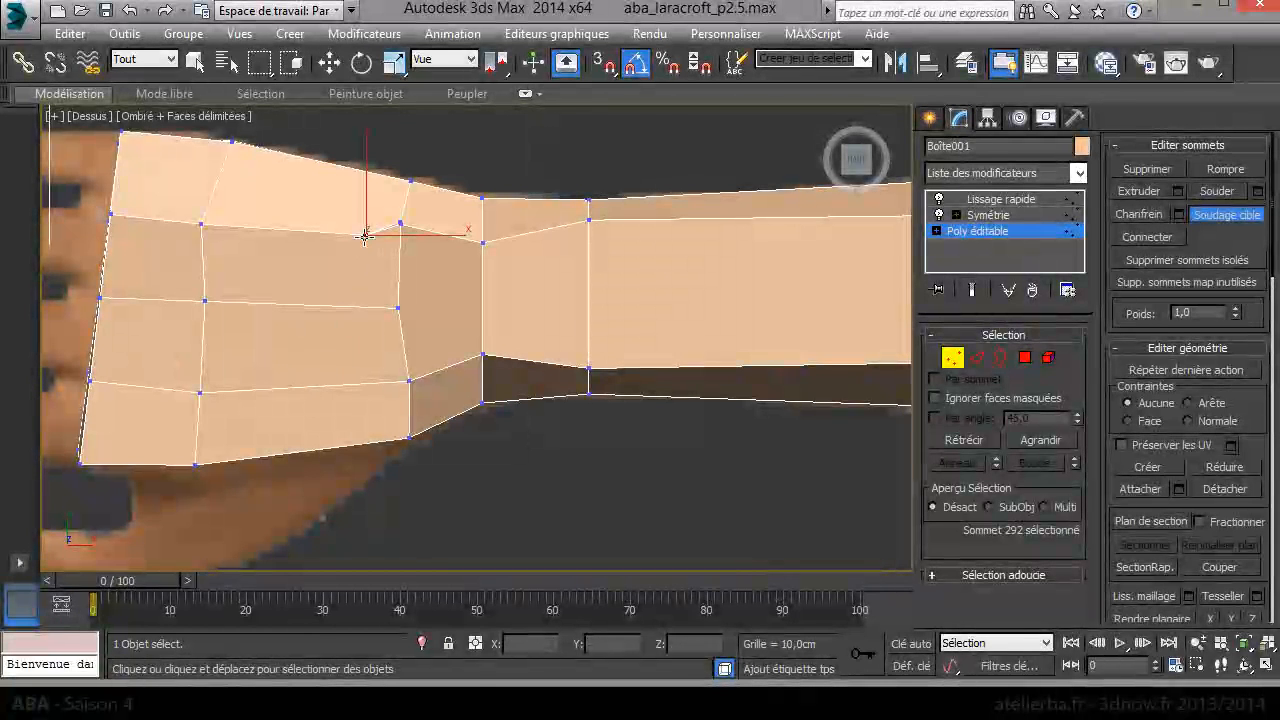
{"action": "left_click", "coordinate": [400, 223]}
{"action": "right_click", "coordinate": [444, 227]}
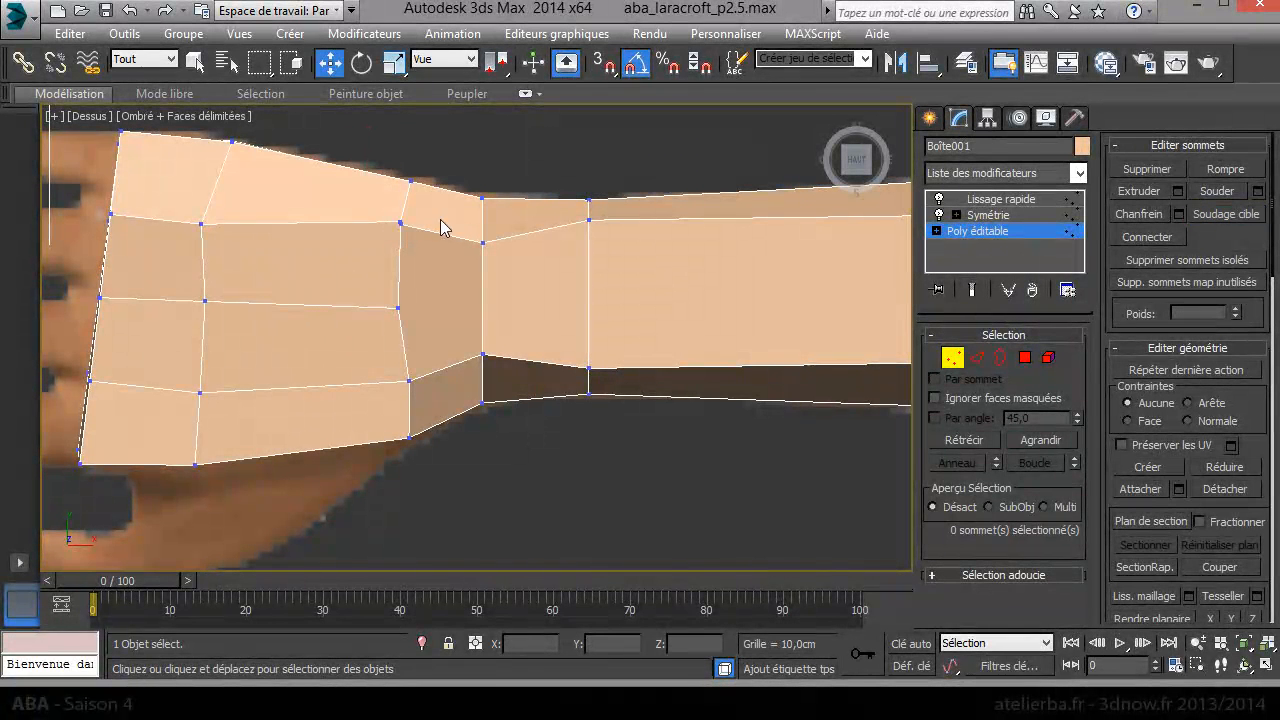
Step: Move the palm base's inner little-finger-side vertex slightly toward the palm's centre and target-weld the remaining duplicate onto it
{"action": "left_click", "coordinate": [400, 222]}
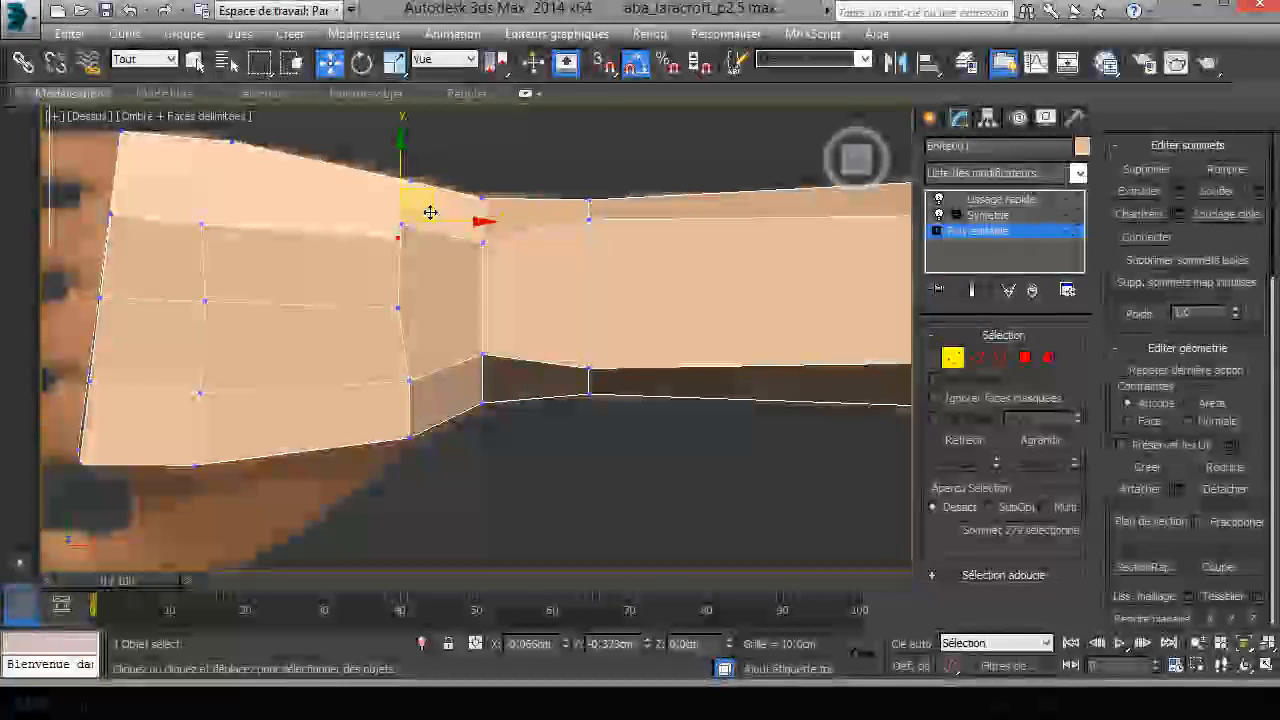
{"action": "right_click", "coordinate": [418, 229]}
{"action": "left_click", "coordinate": [377, 369]}
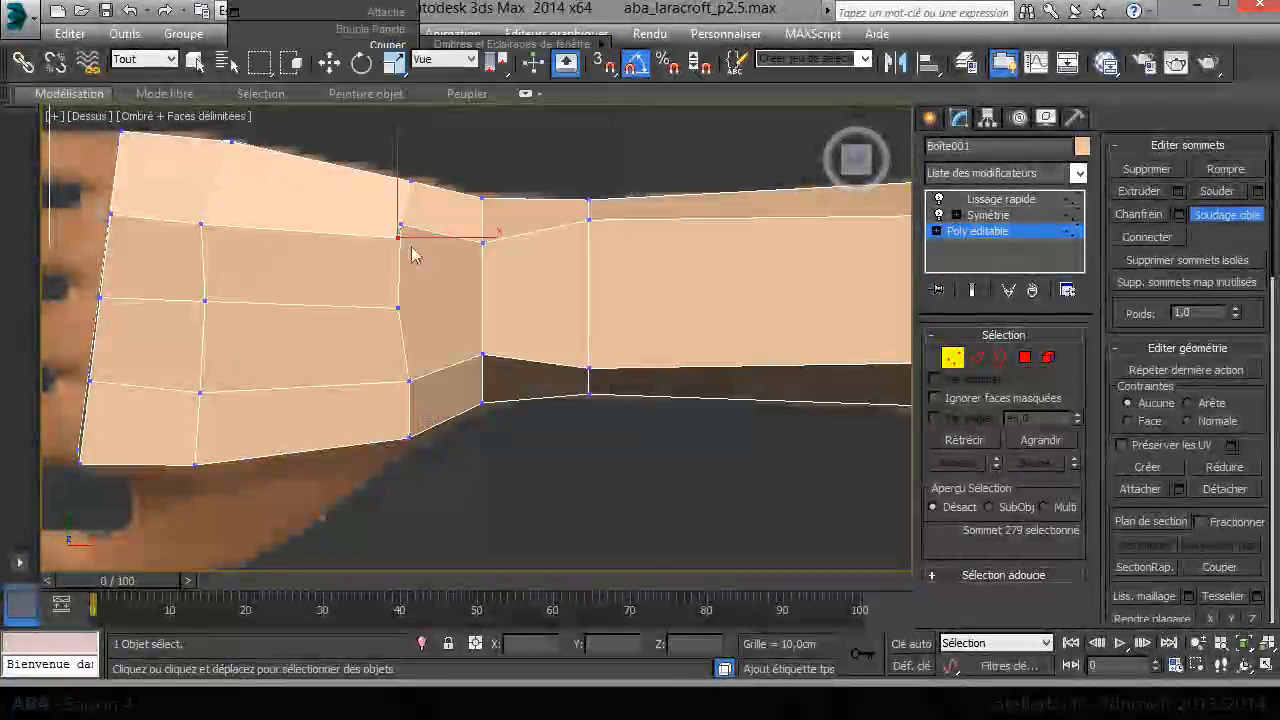
{"action": "left_click", "coordinate": [396, 236]}
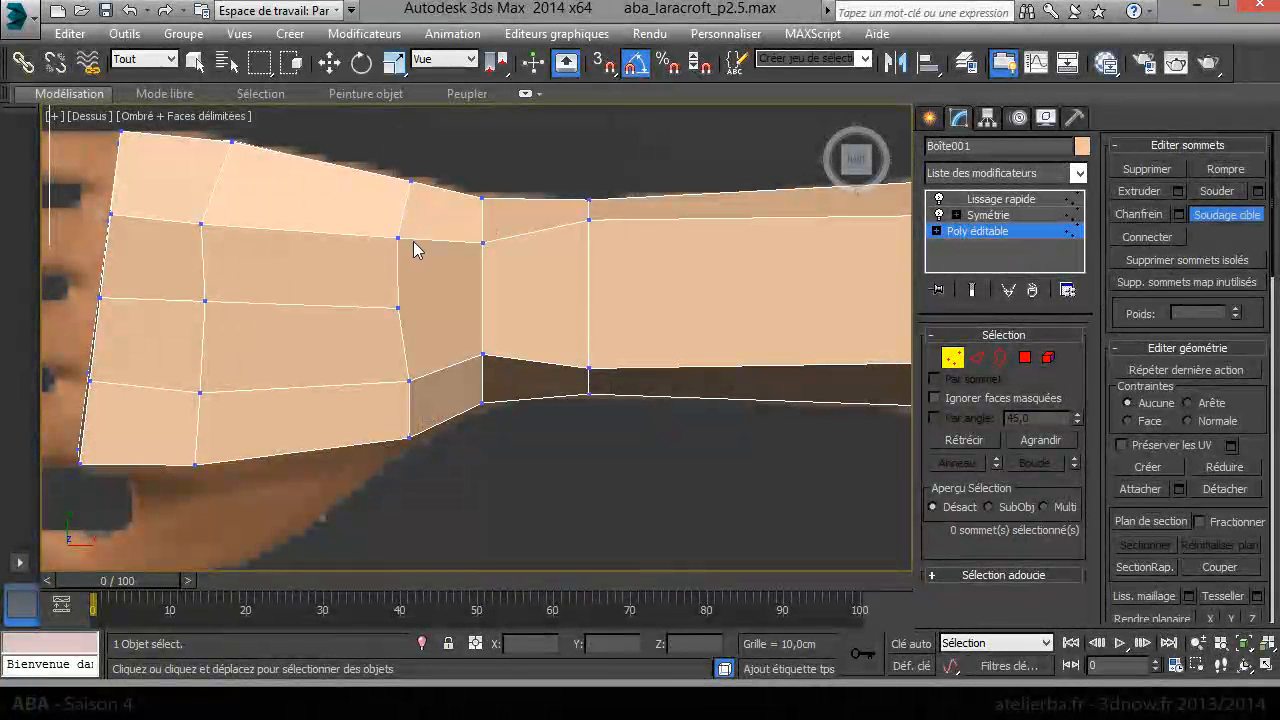
Step: Shift the pair of little-finger-side outline vertices at the palm base slightly toward the fingers
{"action": "key", "text": "w"}
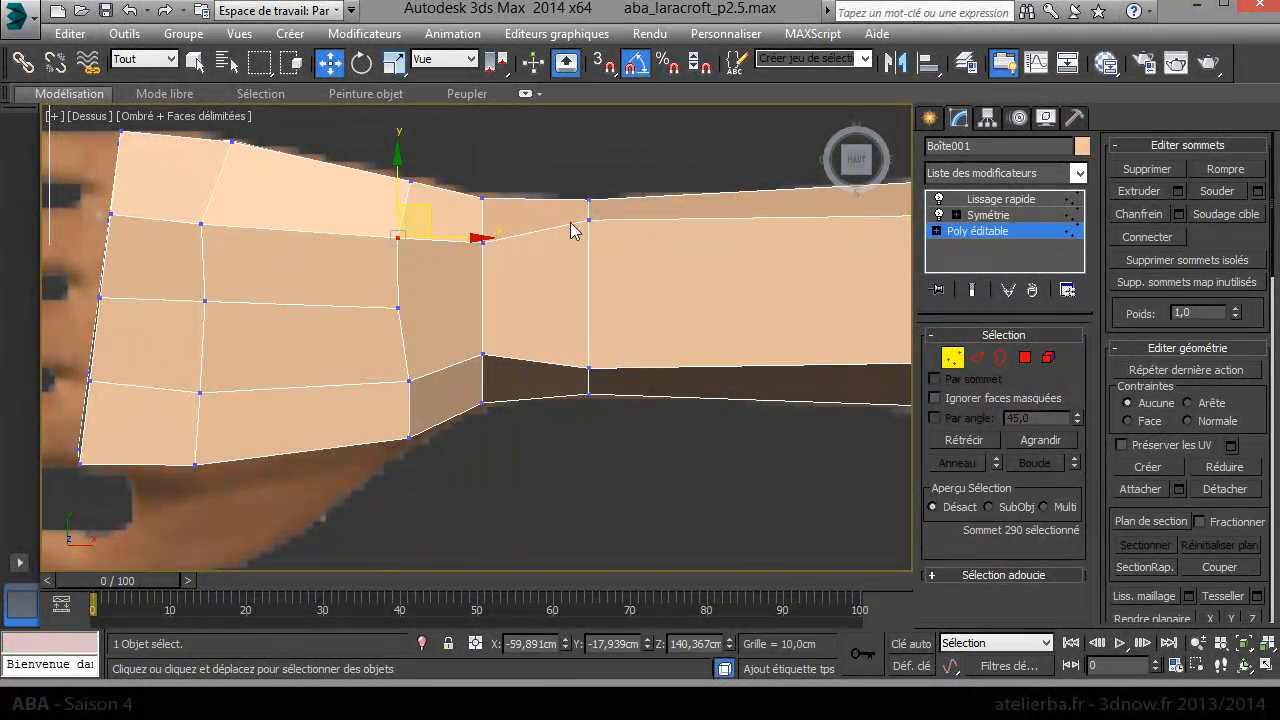
{"action": "left_click_drag", "start_coordinate": [396, 190], "coordinate": [439, 156]}
{"action": "middle_click_drag", "start_coordinate": [443, 214], "coordinate": [573, 227]}
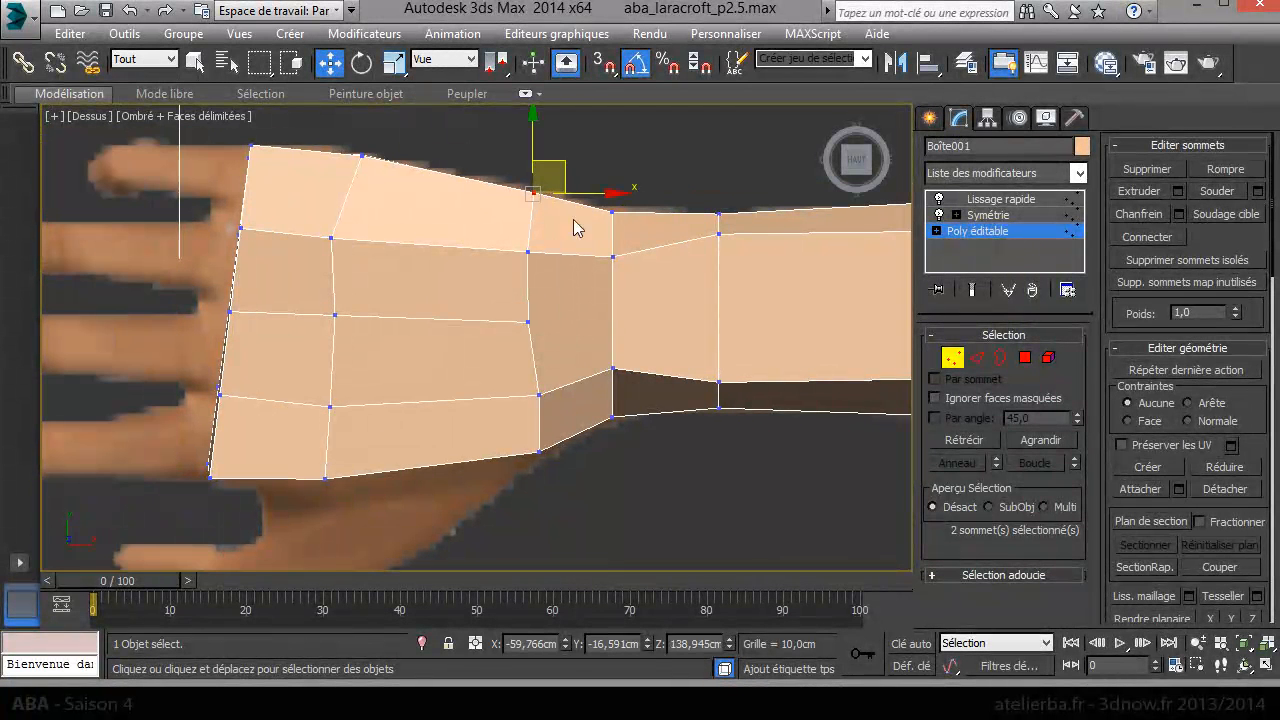
Step: Move the central vertex pairs of the middle palm ring and finger end toward the fingers, to X about -64.6 and -67.0 cm
{"action": "left_click_drag", "start_coordinate": [319, 220], "coordinate": [353, 246]}
{"action": "mouse_move", "coordinate": [361, 320]}
{"action": "left_mouse_down"}
{"action": "mouse_move", "coordinate": [300, 296]}
{"action": "mouse_move", "coordinate": [375, 317]}
{"action": "mouse_move", "coordinate": [360, 316]}
{"action": "left_mouse_up"}
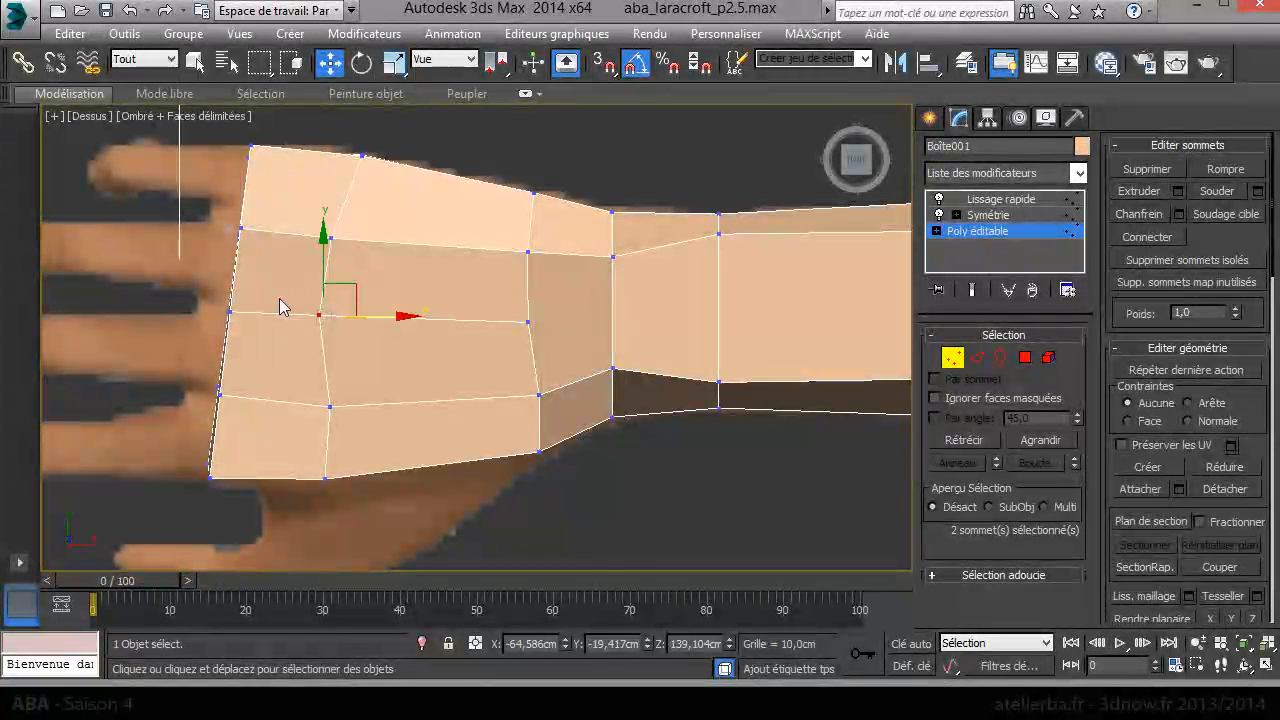
{"action": "left_click", "coordinate": [224, 313]}
{"action": "left_click_drag", "start_coordinate": [257, 309], "coordinate": [251, 309]}
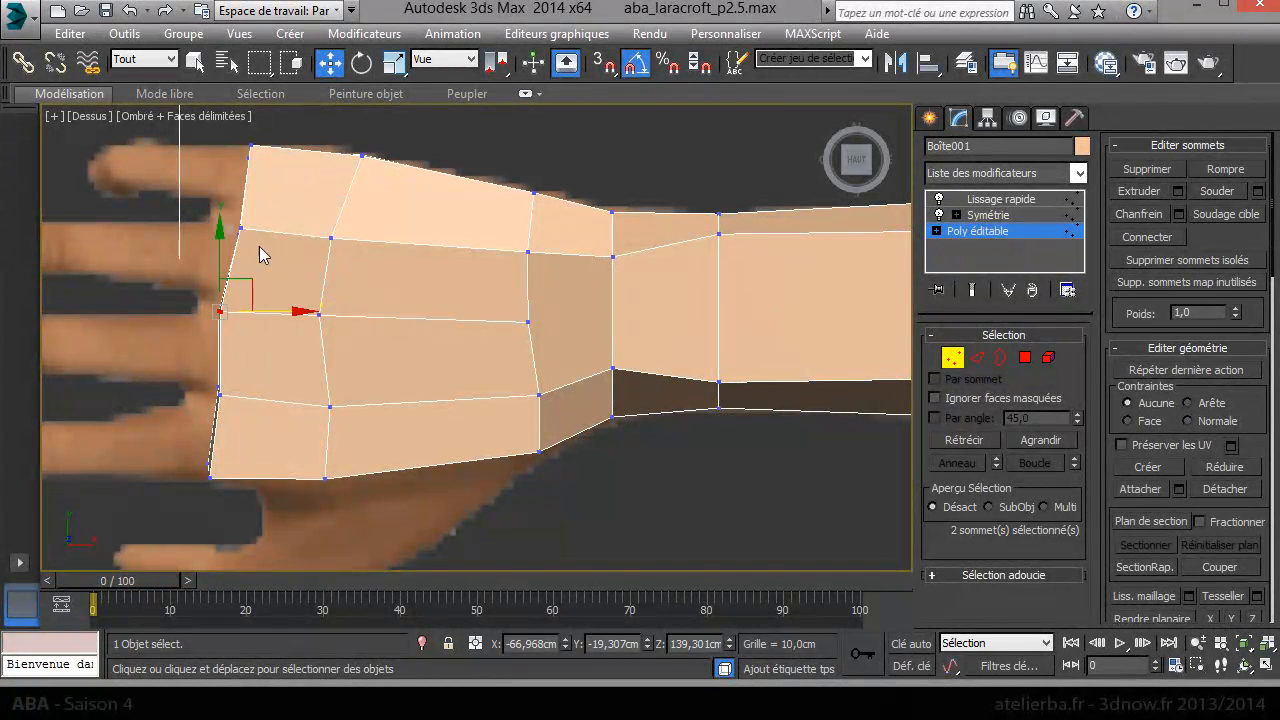
Step: Shift the finger-end outline and second-ring vertices of the palm in the top view so both rows curve along the reference knuckles
{"action": "left_click_drag", "start_coordinate": [275, 208], "coordinate": [263, 200]}
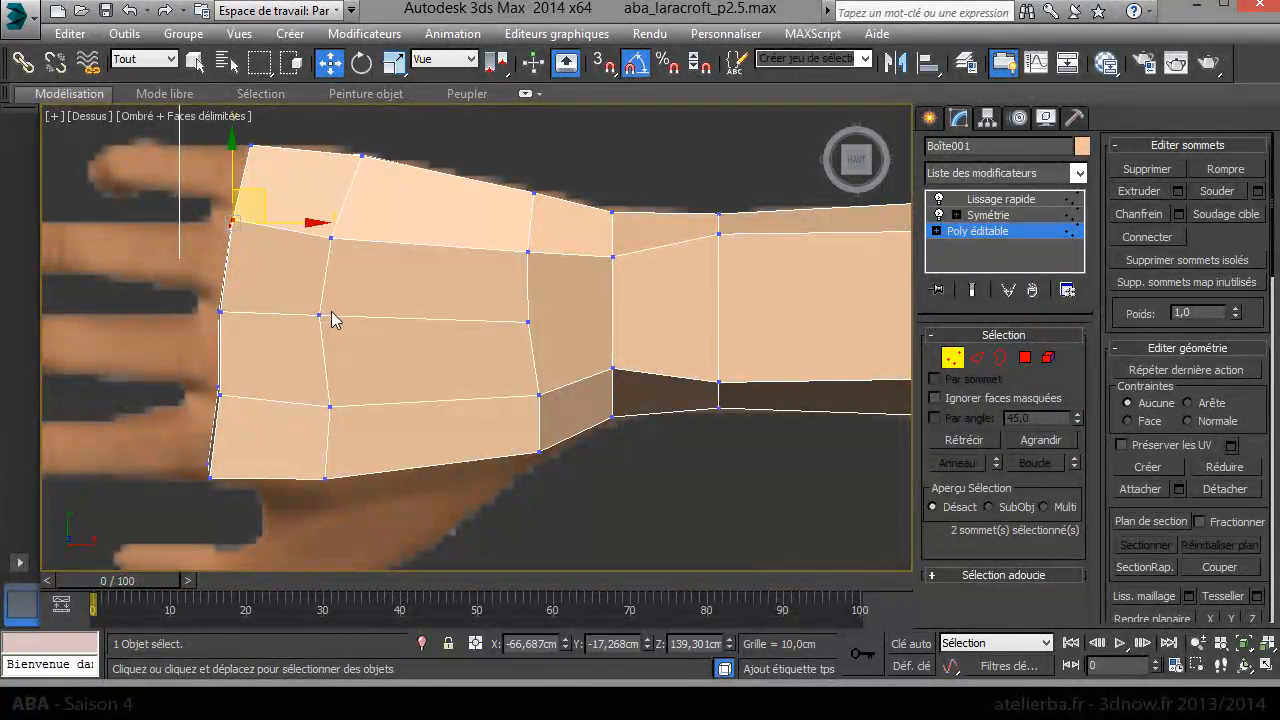
{"action": "middle_click_drag", "start_coordinate": [411, 390], "coordinate": [515, 321]}
{"action": "mouse_move", "coordinate": [348, 315]}
{"action": "left_mouse_down"}
{"action": "mouse_move", "coordinate": [307, 352]}
{"action": "mouse_move", "coordinate": [349, 309]}
{"action": "left_mouse_up"}
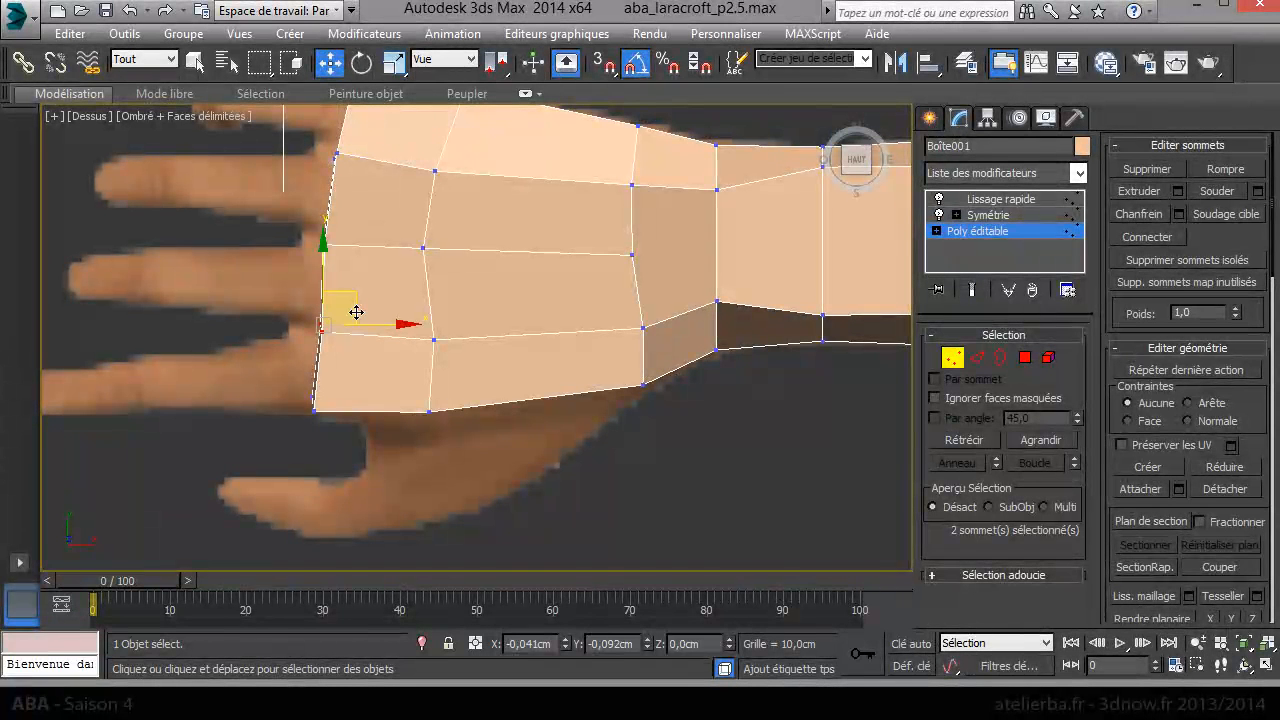
{"action": "left_click_drag", "start_coordinate": [347, 427], "coordinate": [465, 403]}
{"action": "left_click_drag", "start_coordinate": [422, 338], "coordinate": [449, 337]}
{"action": "middle_click_drag", "start_coordinate": [449, 337], "coordinate": [308, 351]}
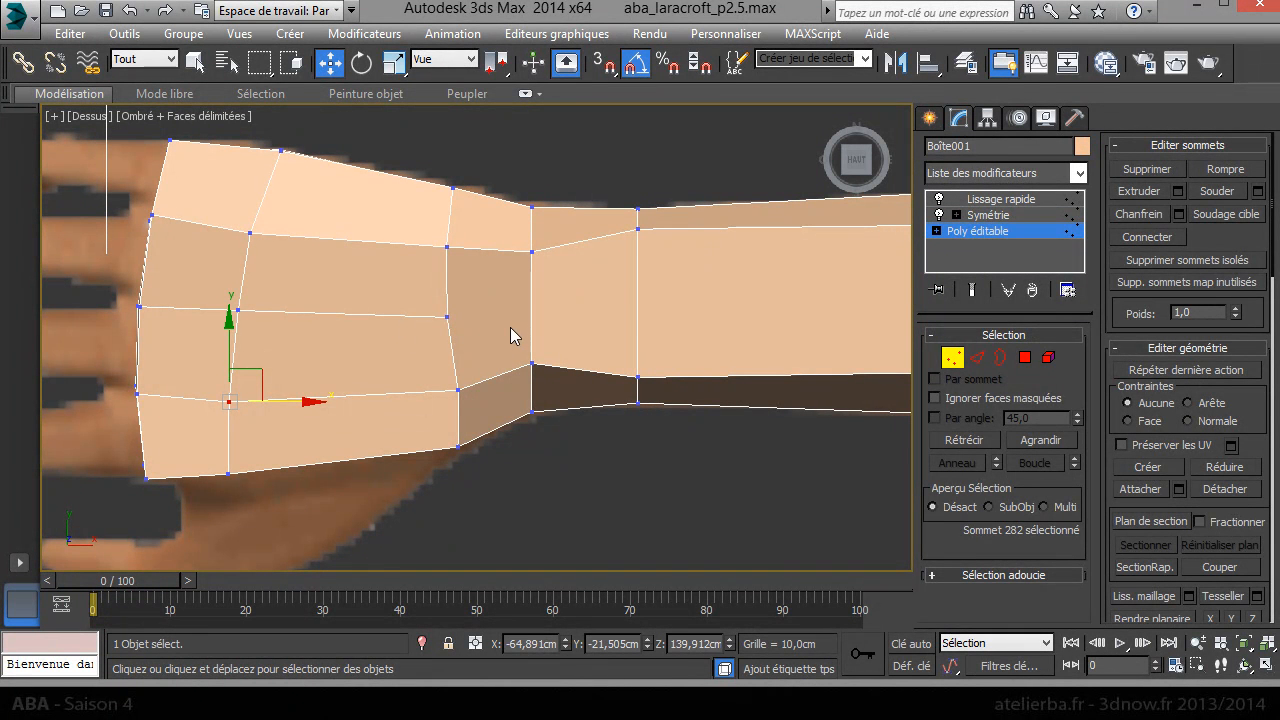
Step: Cut an edge on the back of the hand from the central wrist-end palm vertex to the thumb-side wrist vertex
{"action": "right_click", "coordinate": [523, 298]}
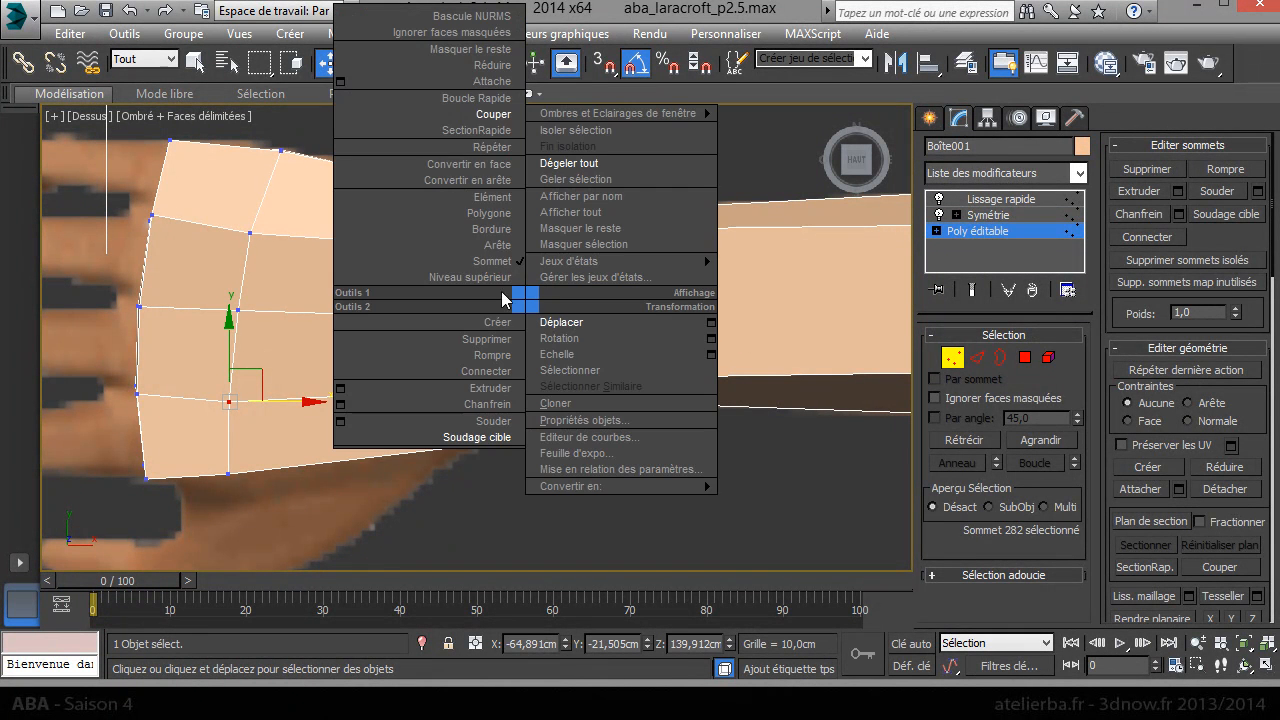
{"action": "left_click", "coordinate": [470, 117]}
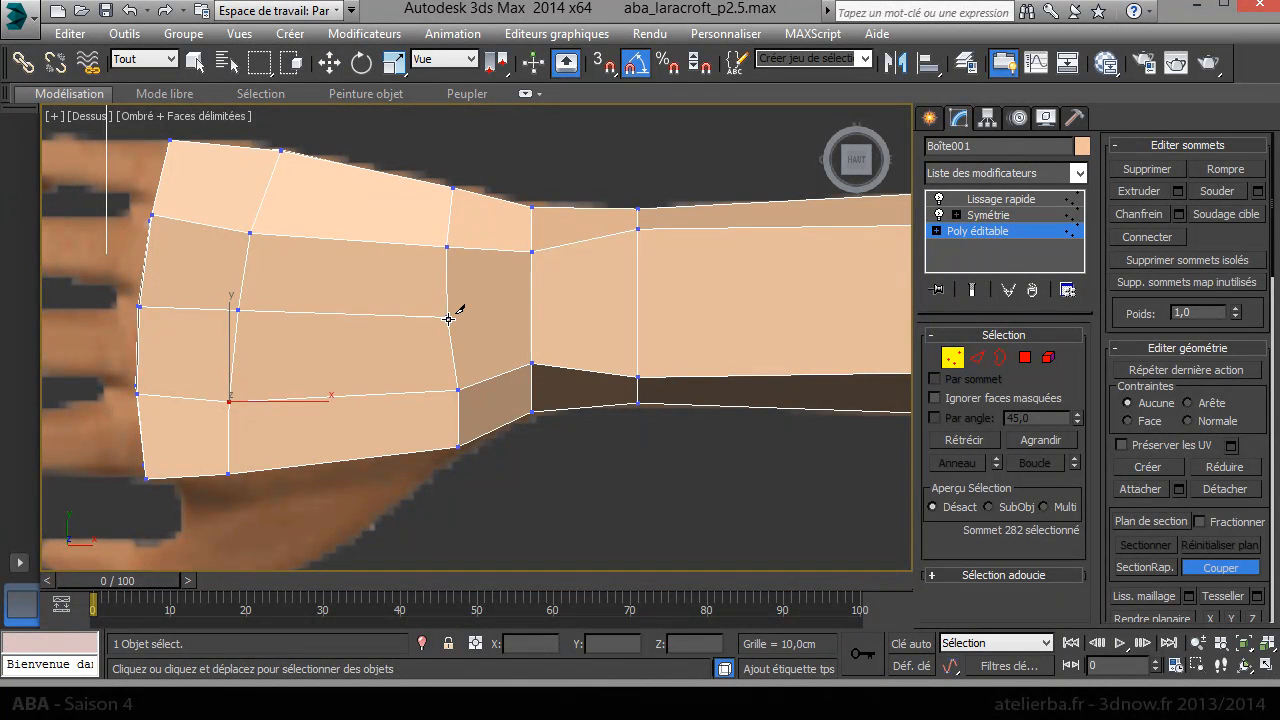
{"action": "left_click", "coordinate": [531, 363]}
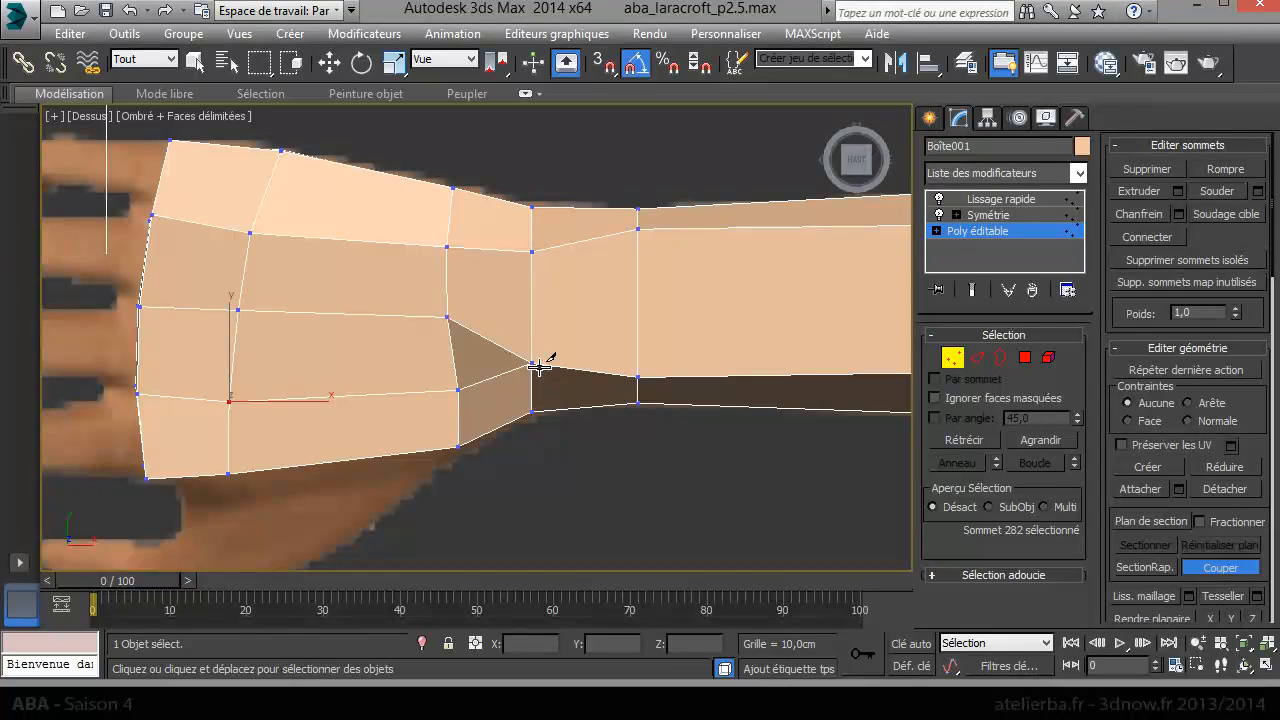
{"action": "key", "text": "w"}
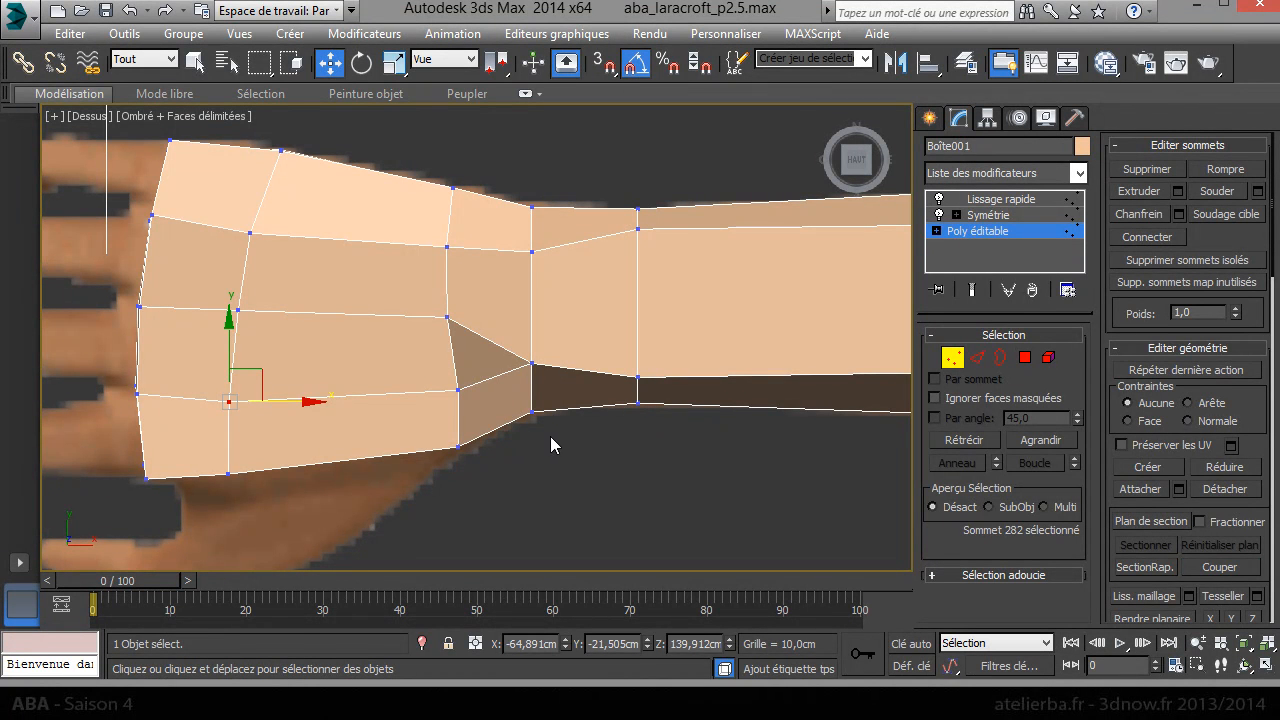
Step: Cut two edges on the hand's underside from the outer palm vertices across the wrist ring to the first forearm ring's corner vertices
{"action": "key", "text": "p"}
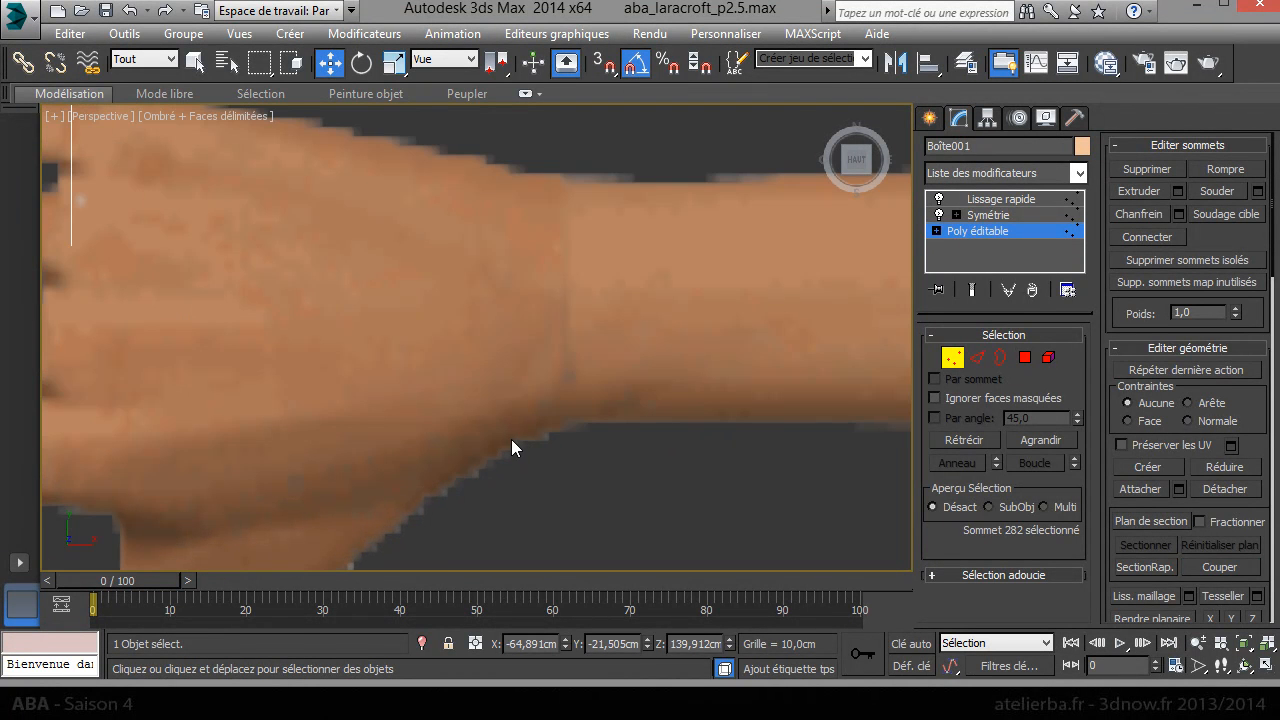
{"action": "scroll", "coordinate": [511, 439], "scroll_direction": "down", "scroll_amount": 6}
{"action": "middle_click_drag", "start_coordinate": [515, 428], "coordinate": [534, 336], "text": "alt"}
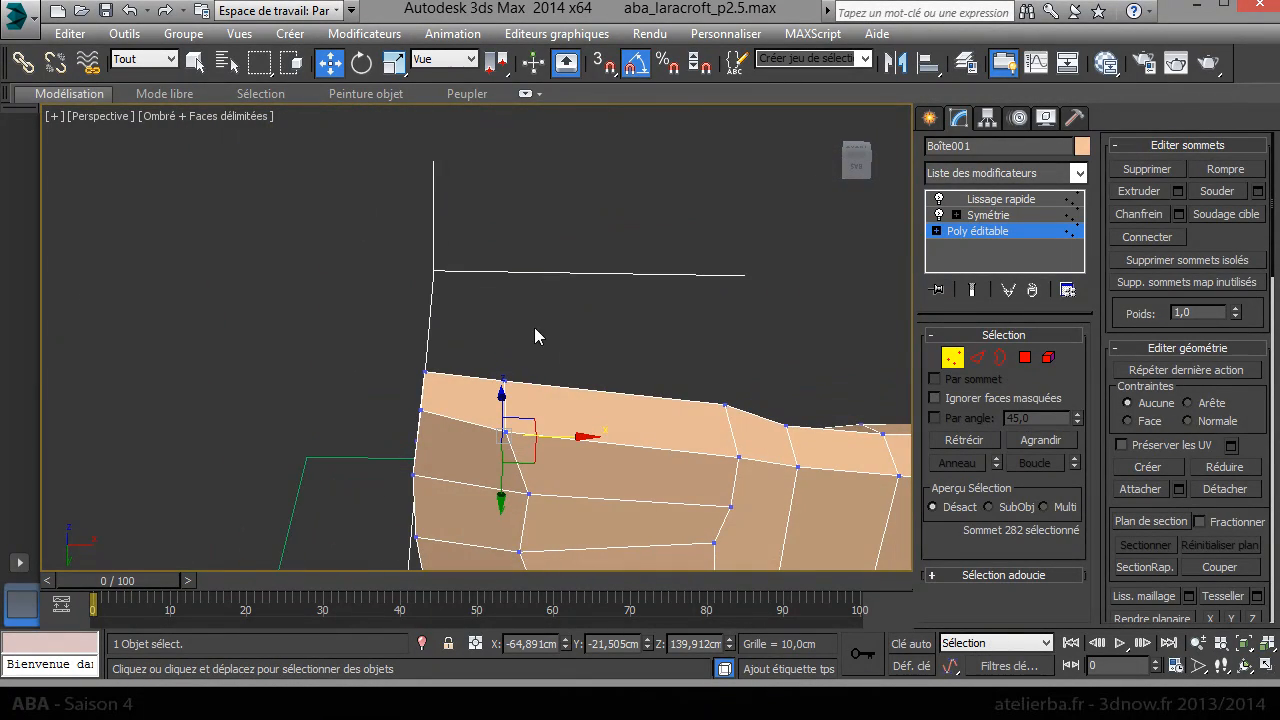
{"action": "middle_click_drag", "start_coordinate": [643, 398], "coordinate": [408, 181], "text": "alt"}
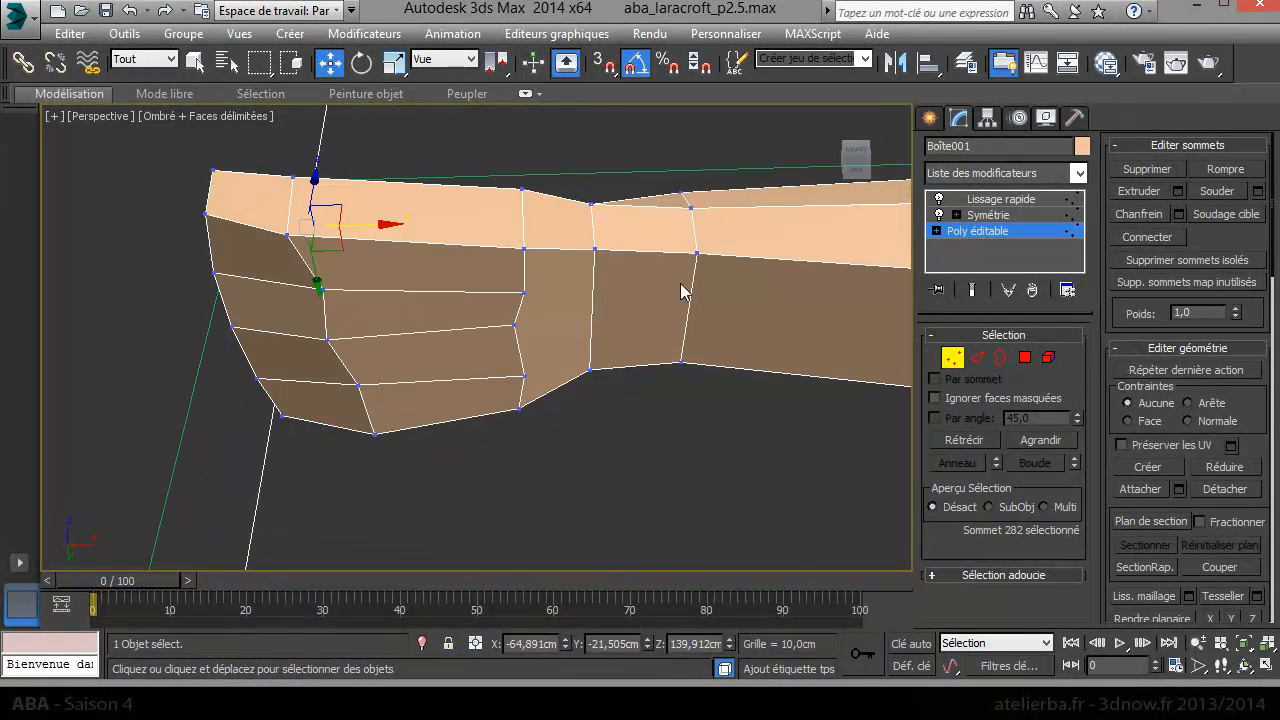
{"action": "right_click", "coordinate": [608, 318]}
{"action": "left_click", "coordinate": [560, 146]}
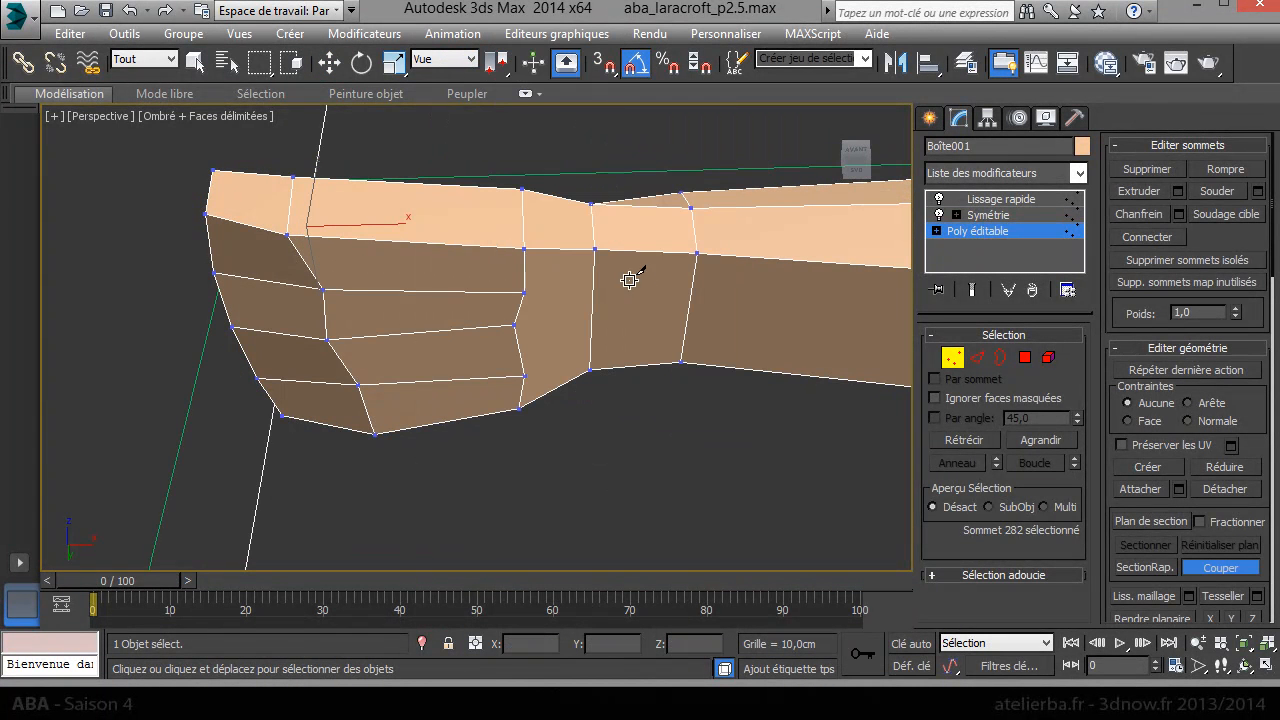
{"action": "left_click", "coordinate": [522, 293]}
{"action": "left_click", "coordinate": [593, 283]}
{"action": "left_click", "coordinate": [591, 351]}
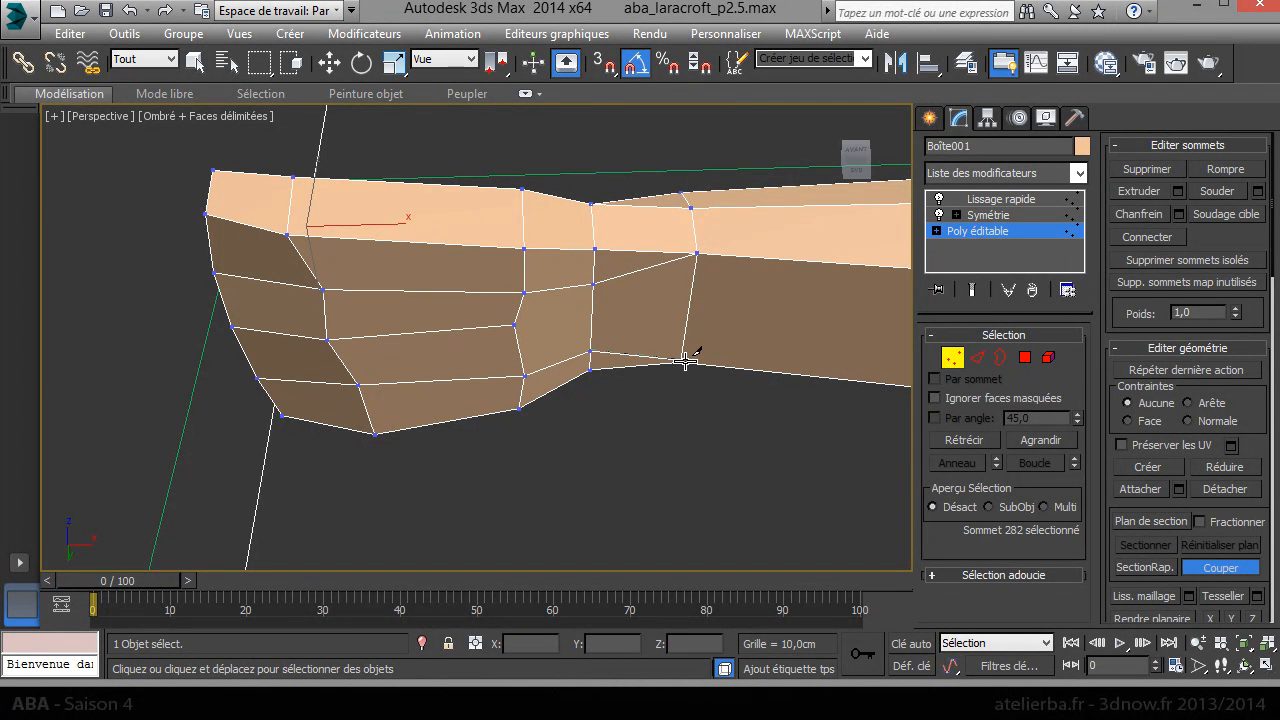
{"action": "right_click", "coordinate": [658, 397]}
Step: Cut an edge from the central wrist-end vertex of the palm's underside to a newly cut vertex on the wrist ring
{"action": "right_click", "coordinate": [520, 330]}
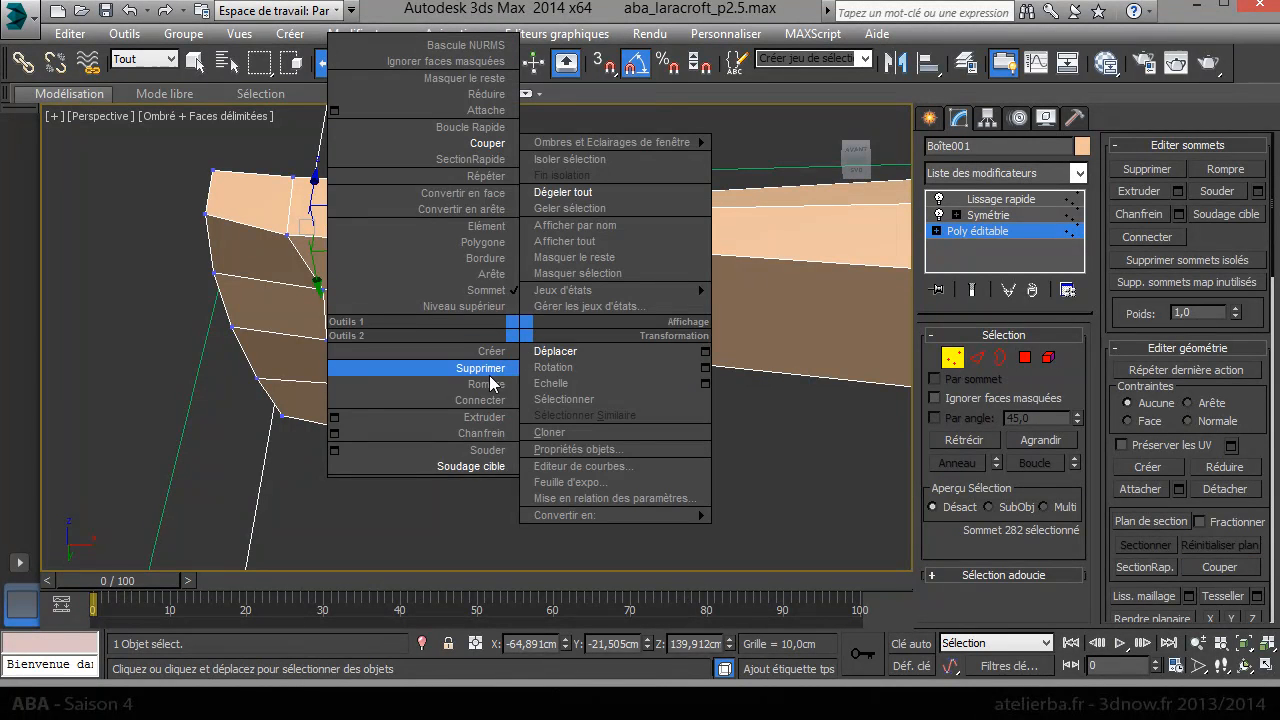
{"action": "left_click", "coordinate": [487, 145]}
{"action": "left_click", "coordinate": [516, 322]}
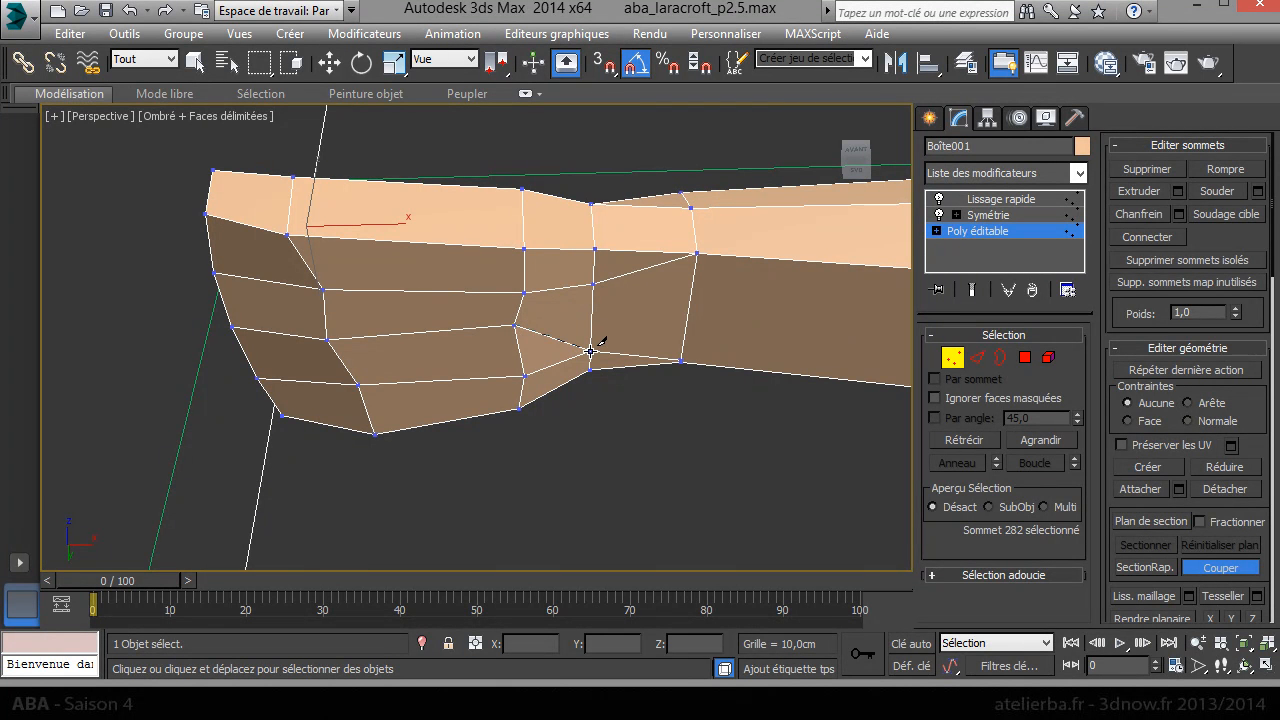
{"action": "left_click", "coordinate": [594, 283]}
{"action": "key", "text": "w"}
Step: Raise the five upper vertices at the palm's wrist end about 1.3 cm in the front view to meet the reference's top contour
{"action": "middle_click_drag", "start_coordinate": [656, 350], "coordinate": [617, 430], "text": "alt"}
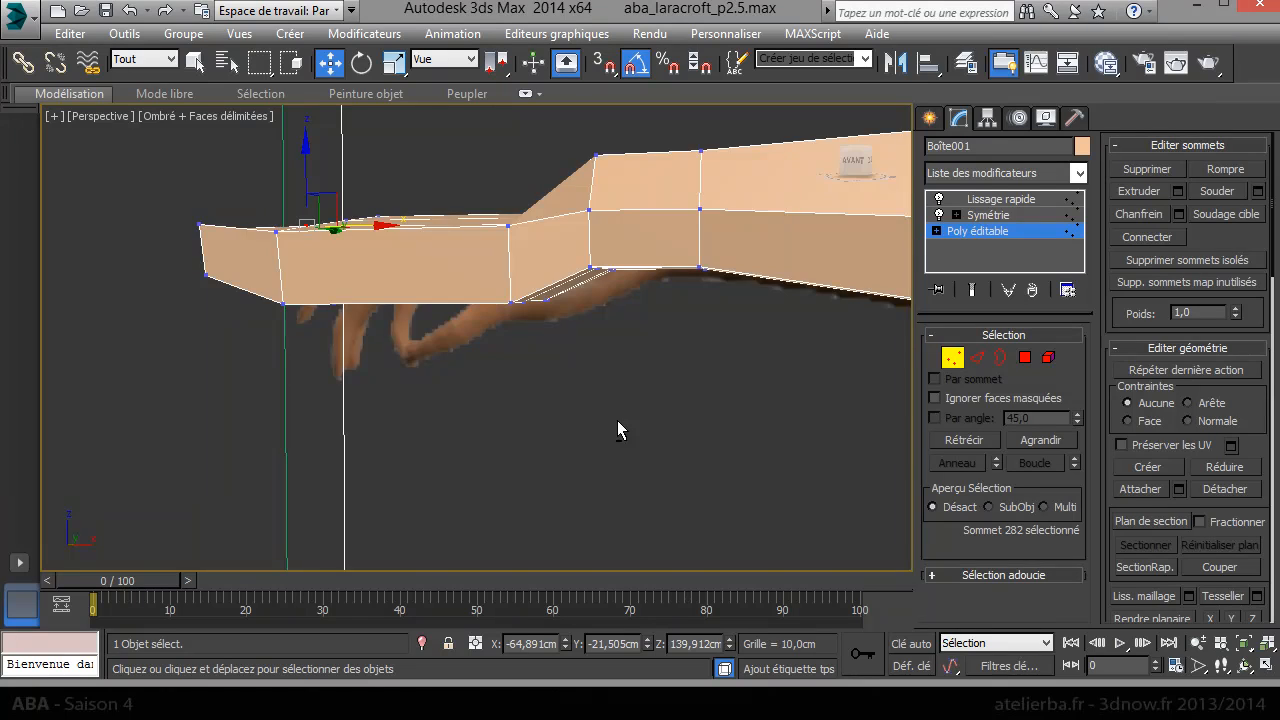
{"action": "key", "text": "f"}
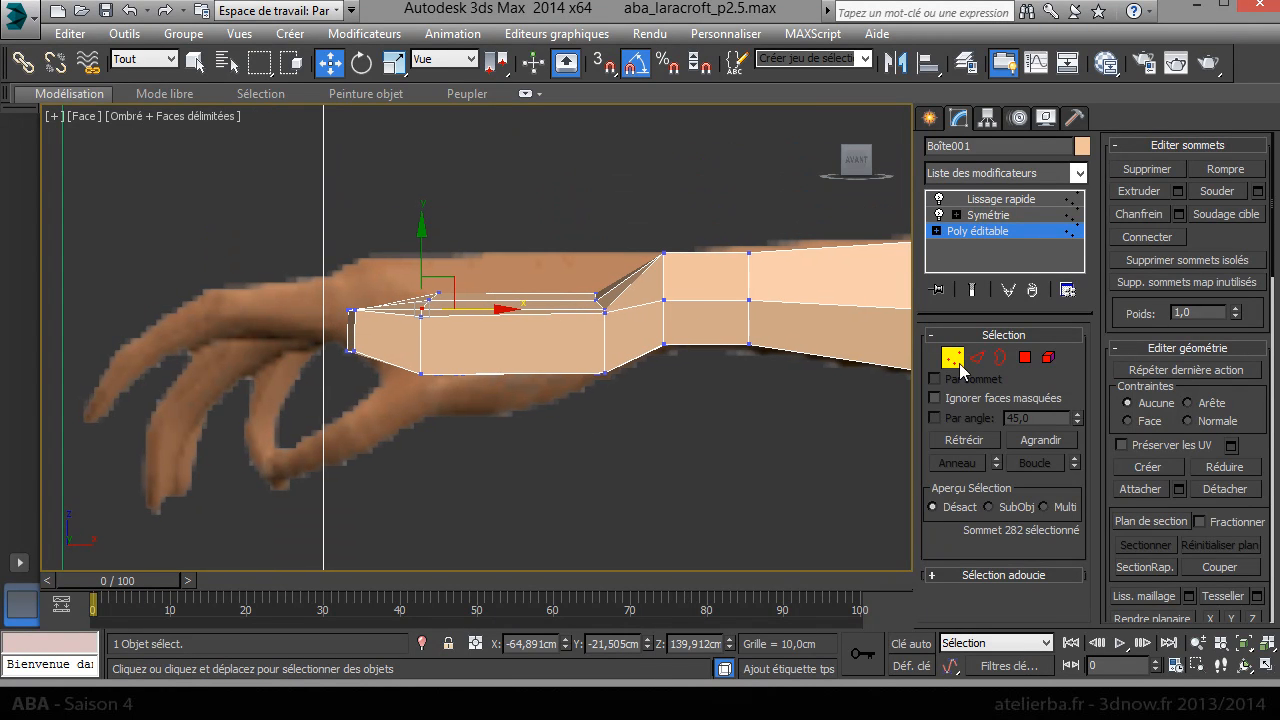
{"action": "left_click", "coordinate": [958, 362]}
{"action": "left_click", "coordinate": [953, 357]}
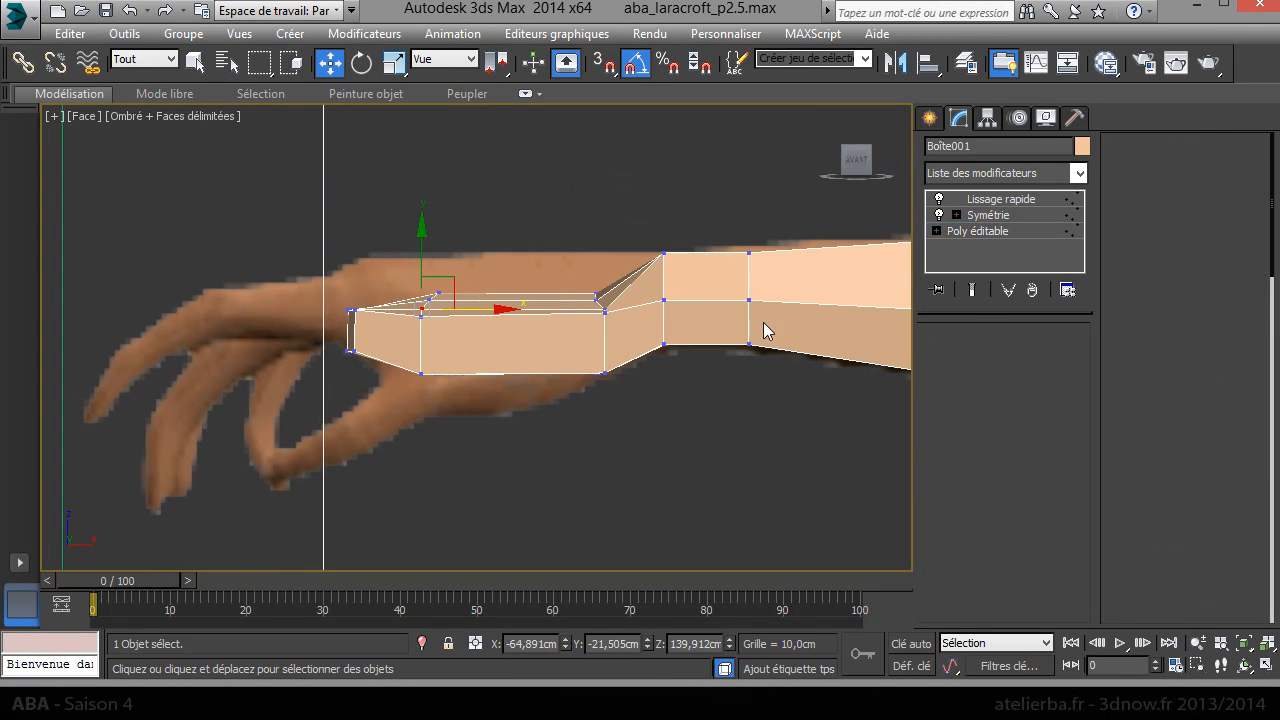
{"action": "left_click_drag", "start_coordinate": [585, 285], "coordinate": [616, 322]}
{"action": "left_click_drag", "start_coordinate": [602, 250], "coordinate": [601, 212]}
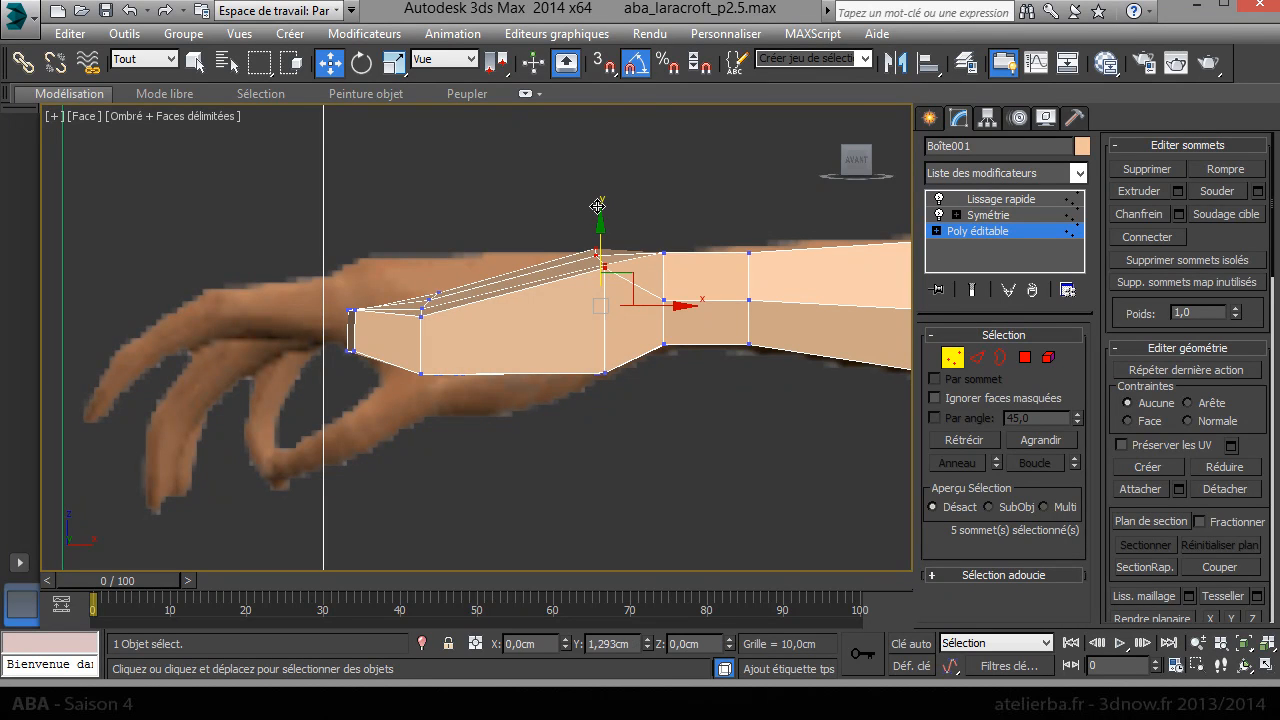
Step: Raise the upper vertices of the palm's second ring and finger end to the top contour of the front-view reference
{"action": "left_click_drag", "start_coordinate": [443, 310], "coordinate": [459, 328]}
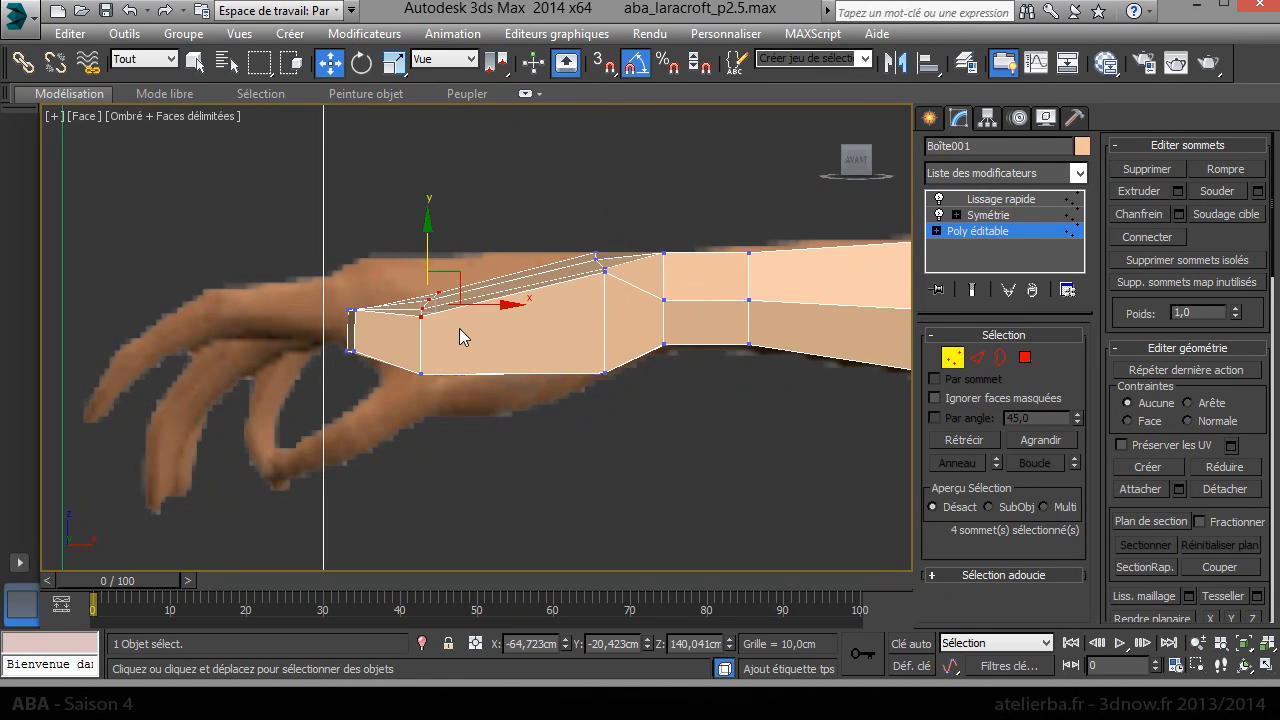
{"action": "left_click_drag", "start_coordinate": [431, 251], "coordinate": [438, 214]}
{"action": "left_click_drag", "start_coordinate": [394, 322], "coordinate": [395, 323]}
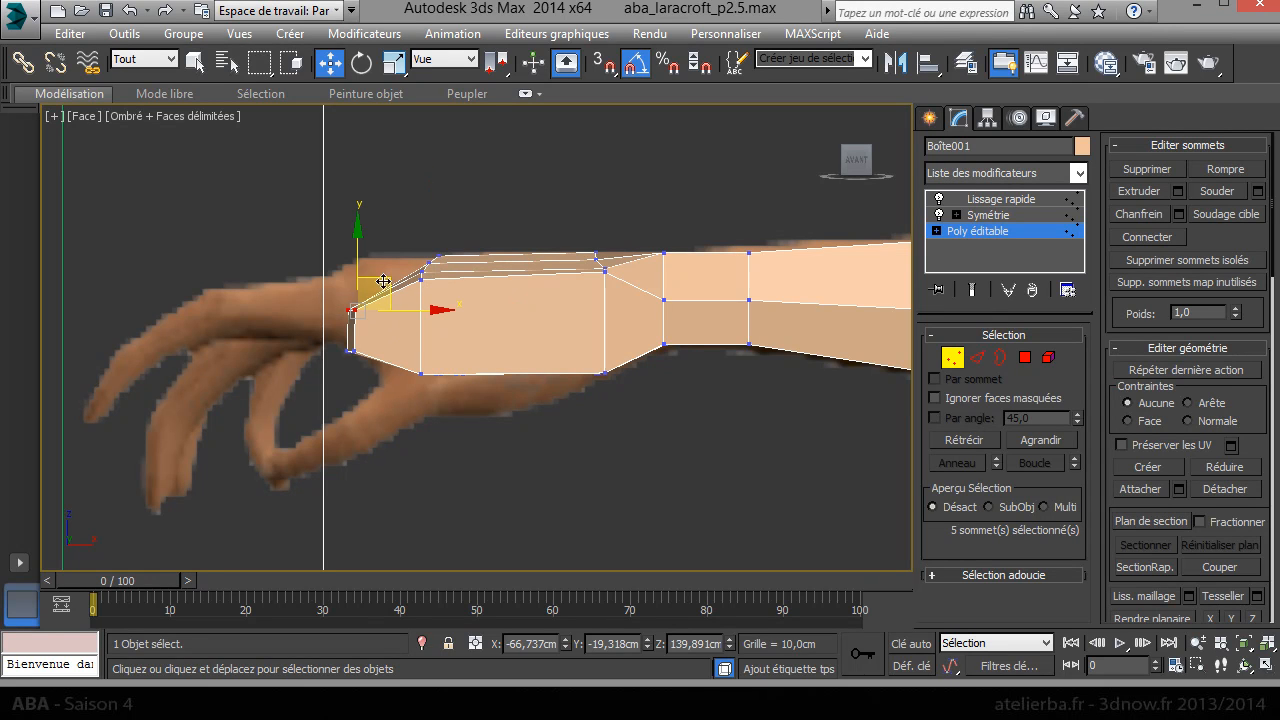
{"action": "left_click_drag", "start_coordinate": [364, 256], "coordinate": [379, 207]}
Step: Raise the index-side lower vertex of the palm's second ring to Z about 138.4 cm
{"action": "left_click_drag", "start_coordinate": [320, 345], "coordinate": [383, 371]}
{"action": "left_click_drag", "start_coordinate": [445, 397], "coordinate": [433, 293]}
{"action": "left_click_drag", "start_coordinate": [460, 370], "coordinate": [423, 318]}
{"action": "left_click", "coordinate": [422, 346]}
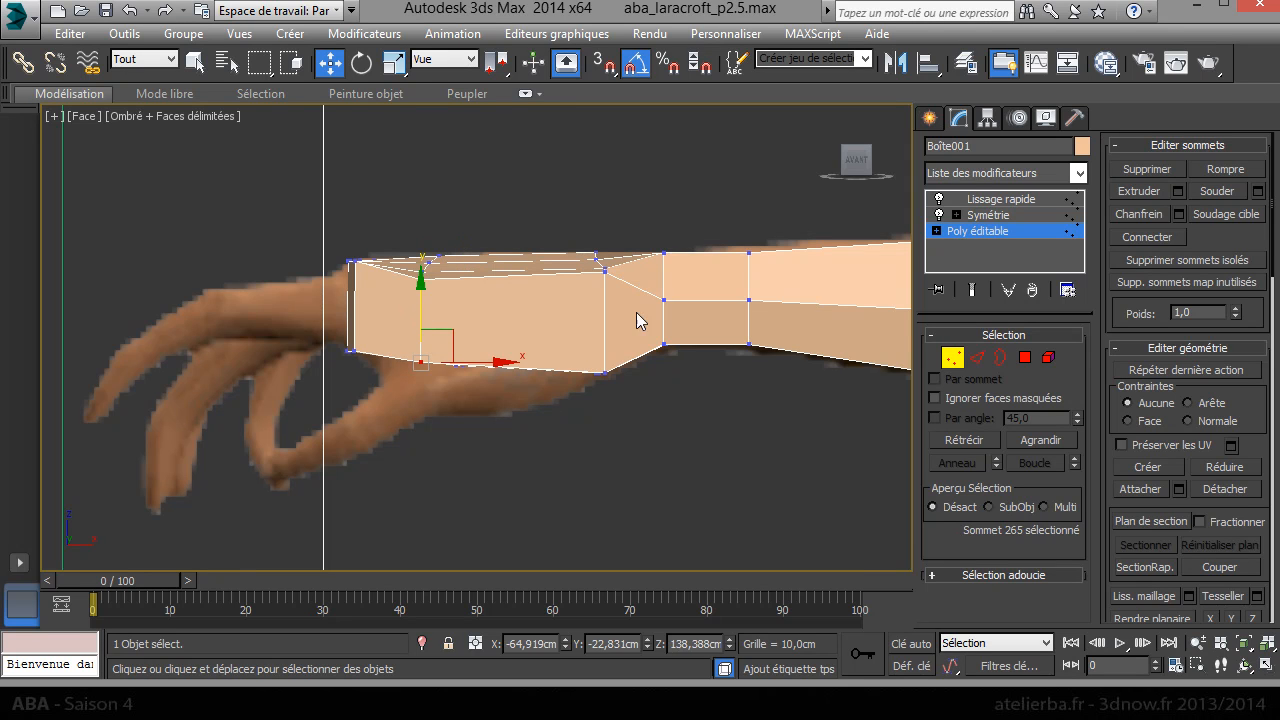
Step: Lower the index-side upper vertices at the palm's wrist end and finger end, the latter to Z about 140.6 cm
{"action": "left_click", "coordinate": [605, 272]}
{"action": "left_click_drag", "start_coordinate": [605, 217], "coordinate": [605, 236]}
{"action": "left_click", "coordinate": [351, 263]}
{"action": "mouse_move", "coordinate": [352, 252]}
{"action": "left_mouse_down"}
{"action": "mouse_move", "coordinate": [355, 264]}
{"action": "mouse_move", "coordinate": [356, 220]}
{"action": "mouse_move", "coordinate": [356, 232]}
{"action": "left_mouse_up"}
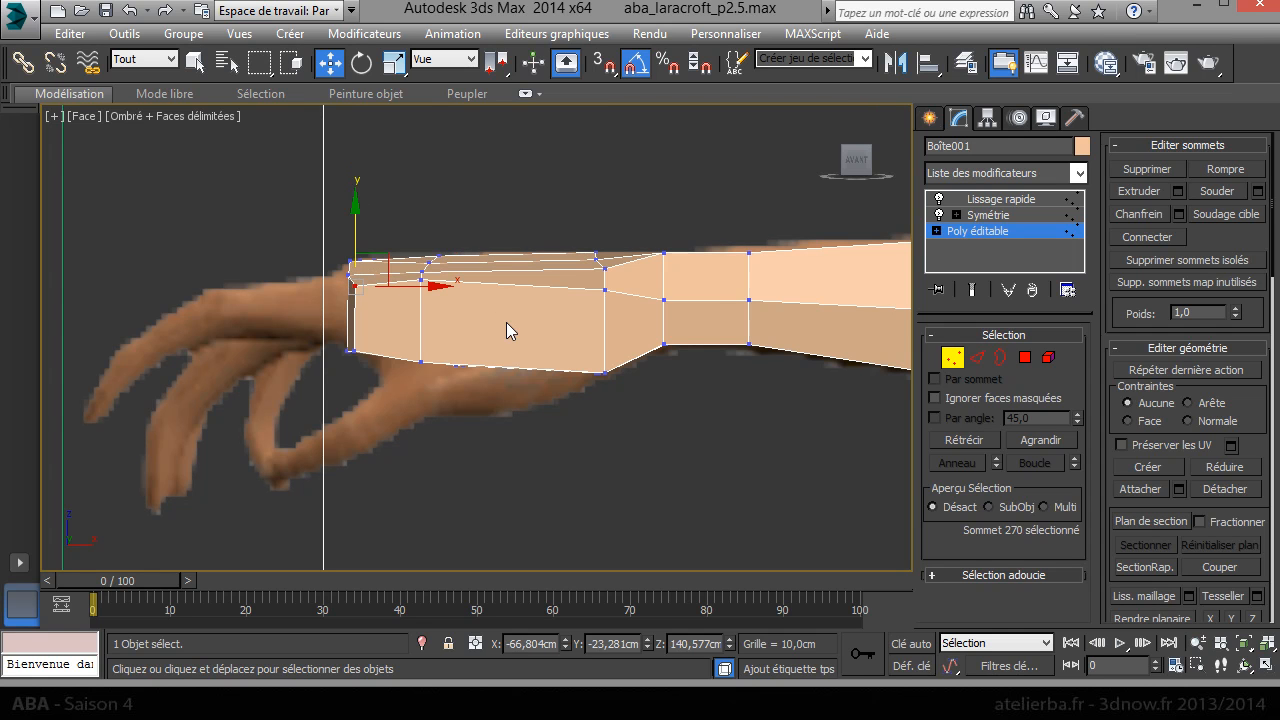
Step: Raise the second ring's little-finger-side upper vertex to Z about 140.8 cm and nudge the lower vertex beneath it upward
{"action": "key", "text": "p"}
{"action": "key", "text": "z"}
{"action": "scroll", "coordinate": [519, 356], "scroll_direction": "up", "scroll_amount": 2}
{"action": "middle_click_drag", "start_coordinate": [549, 387], "coordinate": [406, 398], "text": "alt"}
{"action": "left_click", "coordinate": [465, 392]}
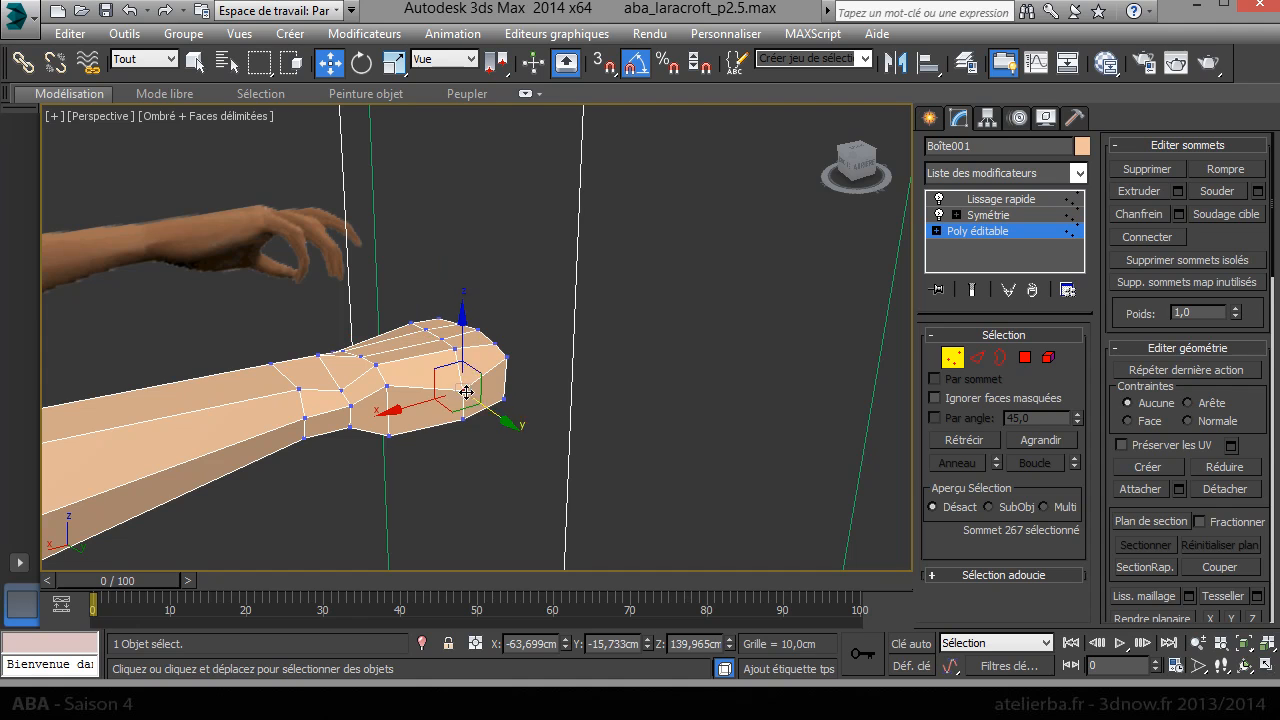
{"action": "left_click_drag", "start_coordinate": [464, 355], "coordinate": [464, 341]}
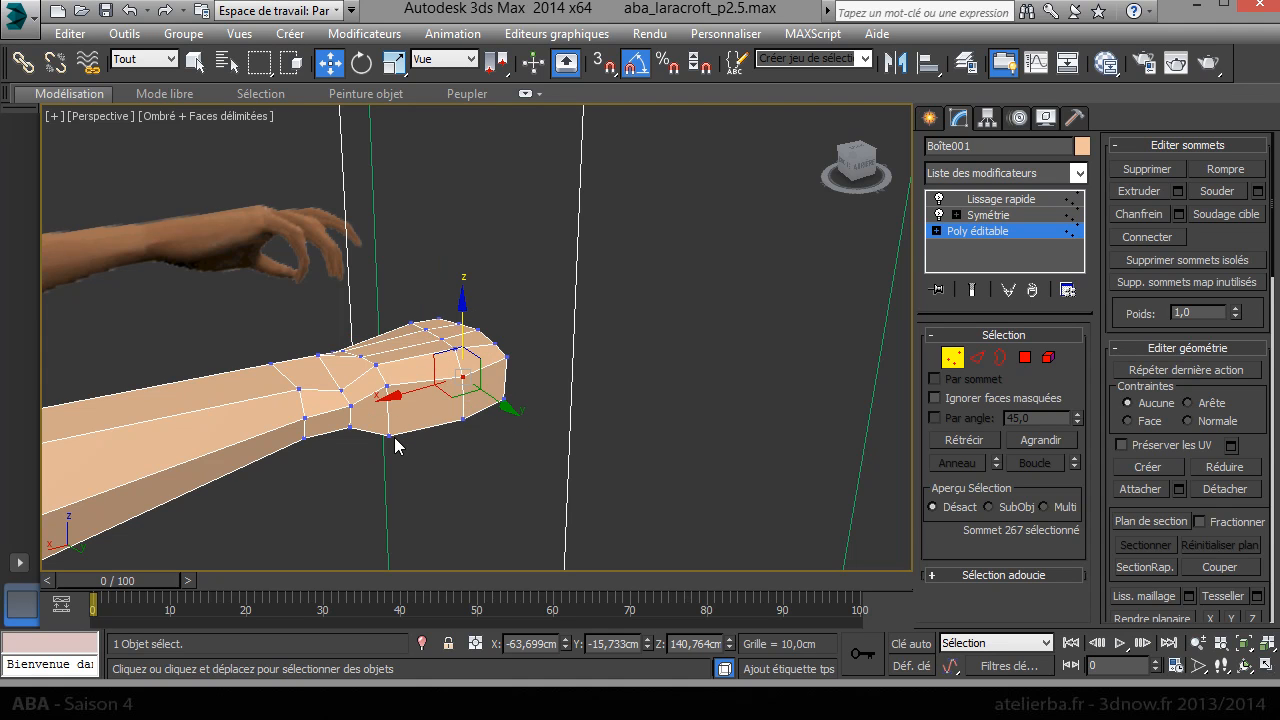
{"action": "left_click", "coordinate": [464, 422]}
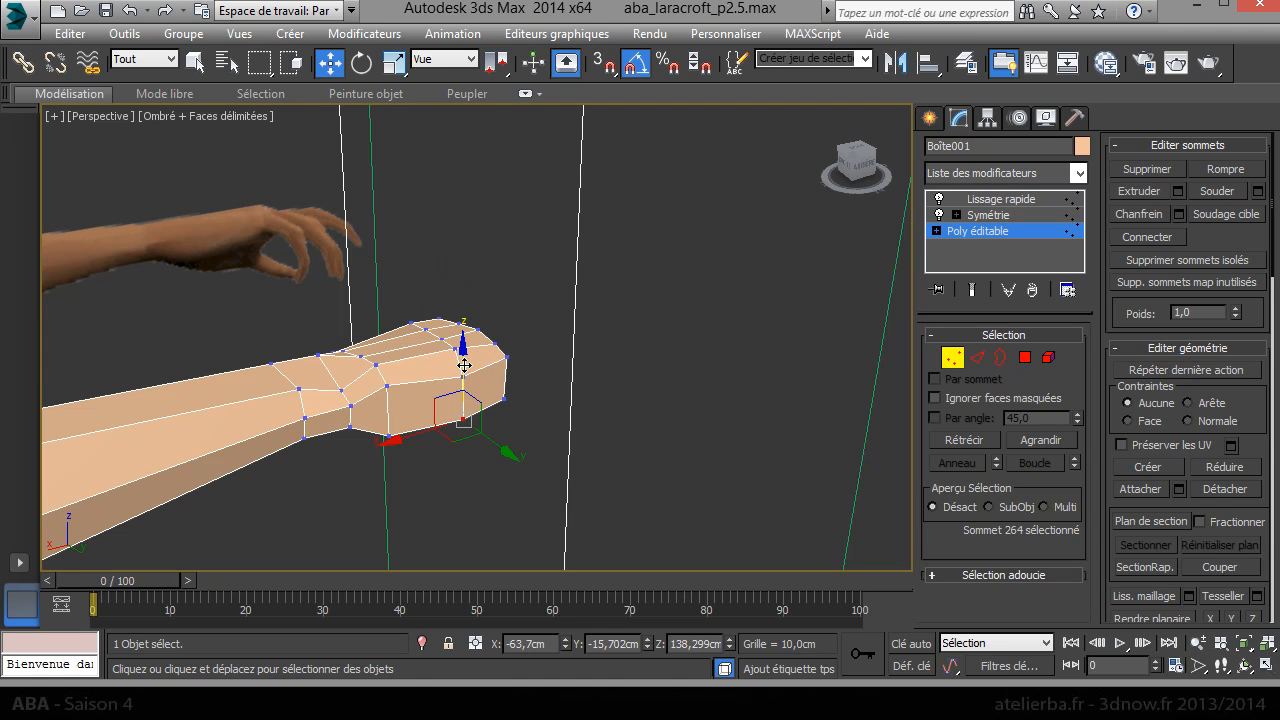
{"action": "left_click_drag", "start_coordinate": [465, 365], "coordinate": [465, 358]}
Step: Arch the finger end's underside by raising its three middle vertices to Z about 139.5 cm and adjusting the outer ones
{"action": "middle_click_drag", "start_coordinate": [571, 371], "coordinate": [346, 303], "text": "alt"}
{"action": "middle_click_drag", "start_coordinate": [528, 449], "coordinate": [572, 461], "text": "alt"}
{"action": "left_click", "coordinate": [485, 419]}
{"action": "left_click_drag", "start_coordinate": [461, 384], "coordinate": [470, 373]}
{"action": "left_click", "coordinate": [515, 416]}
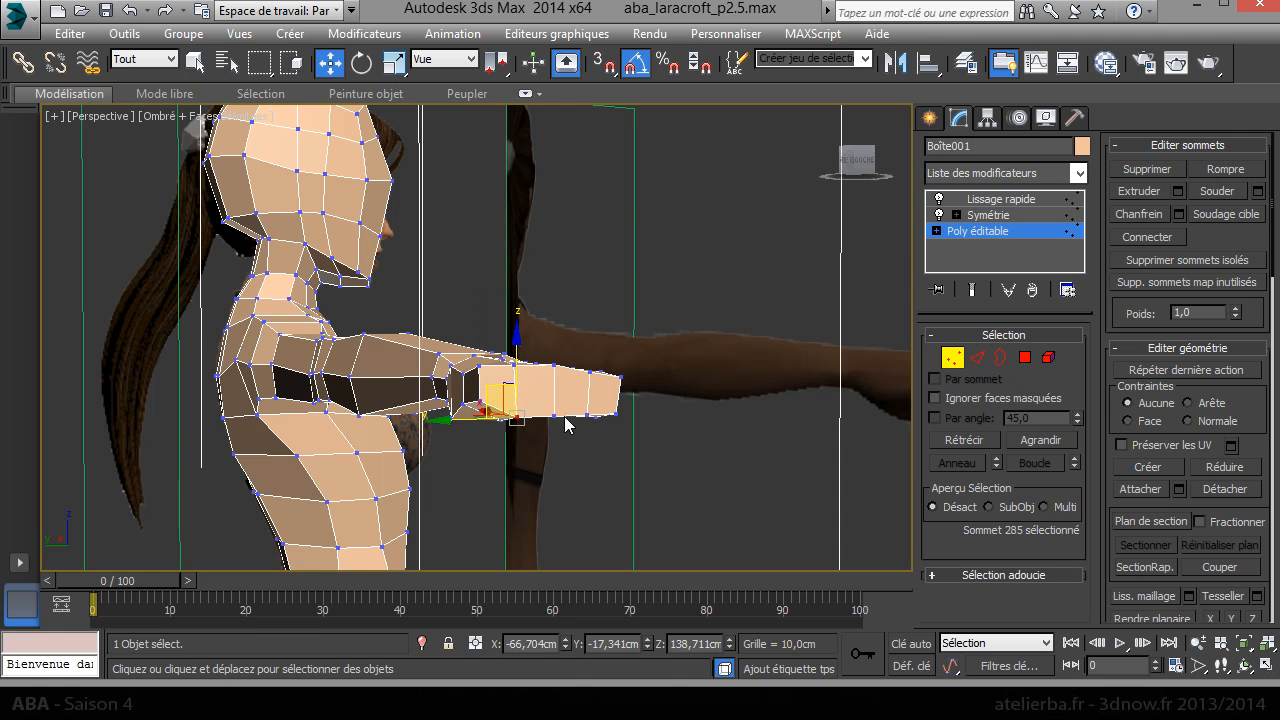
{"action": "left_click", "coordinate": [554, 415], "text": "ctrl"}
{"action": "left_click", "coordinate": [587, 414], "text": "ctrl"}
{"action": "left_click_drag", "start_coordinate": [545, 370], "coordinate": [552, 338]}
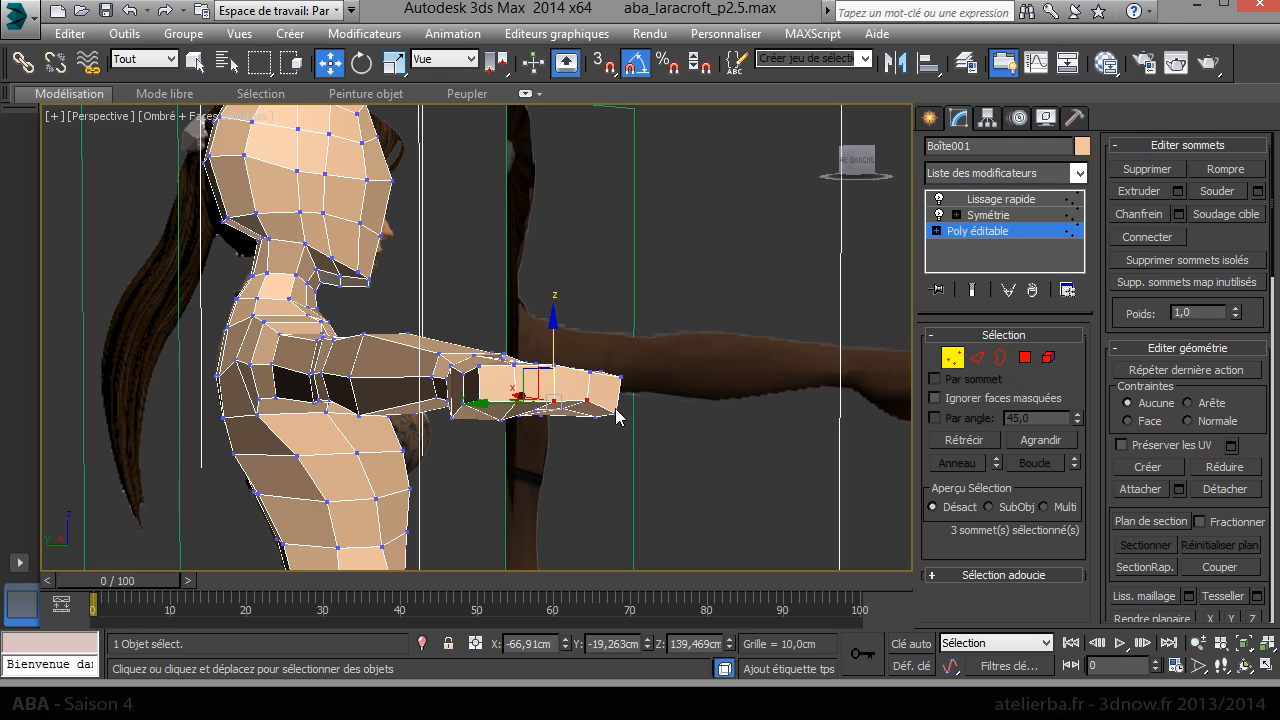
{"action": "left_click", "coordinate": [615, 413]}
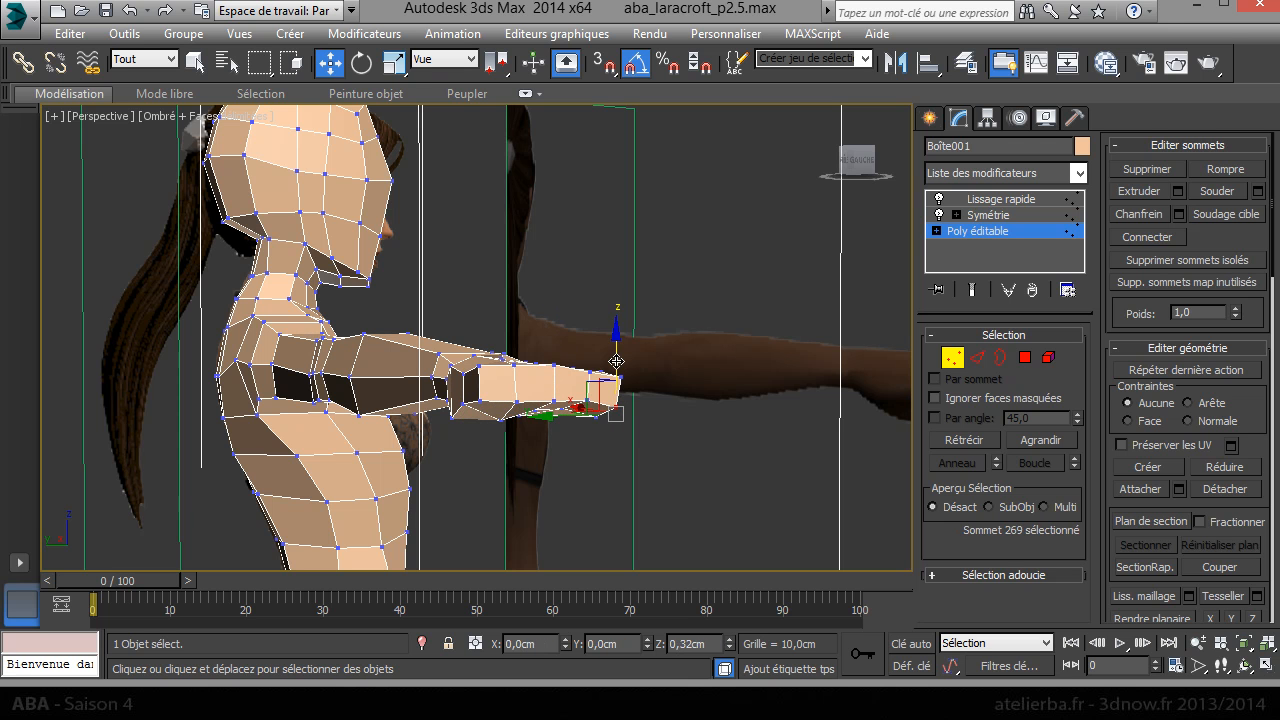
{"action": "left_click", "coordinate": [665, 470]}
Step: Lower the index-side underside vertex of the palm's second ring to Z about 138.5 cm
{"action": "mouse_move", "coordinate": [622, 437]}
{"action": "middle_mouse_down", "text": "alt"}
{"action": "mouse_move", "coordinate": [603, 387]}
{"action": "mouse_move", "coordinate": [623, 392]}
{"action": "mouse_move", "coordinate": [630, 418]}
{"action": "middle_mouse_up", "text": "alt"}
{"action": "left_click", "coordinate": [510, 300]}
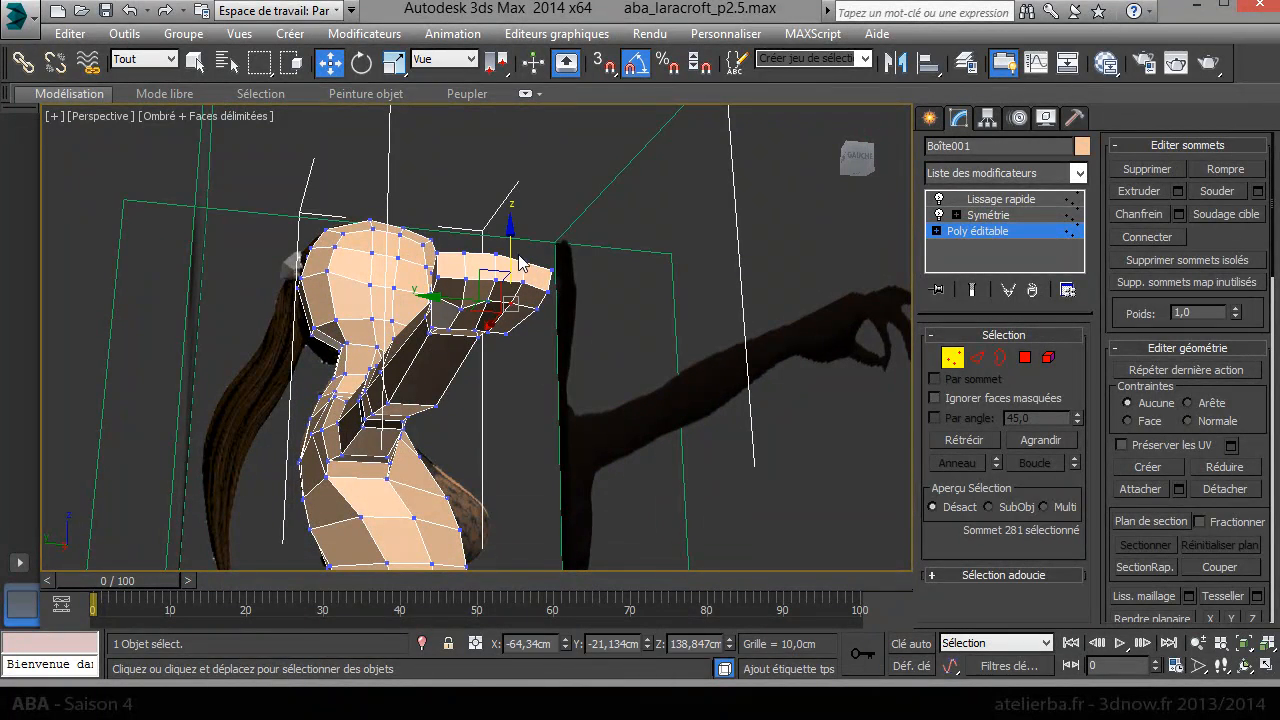
{"action": "left_click_drag", "start_coordinate": [511, 248], "coordinate": [512, 254]}
Step: Extrude the long side polygon on the palm's thumb side outward to start the thumb base
{"action": "middle_click_drag", "start_coordinate": [500, 304], "coordinate": [326, 422], "text": "alt"}
{"action": "scroll", "coordinate": [534, 328], "scroll_direction": "up", "scroll_amount": 5}
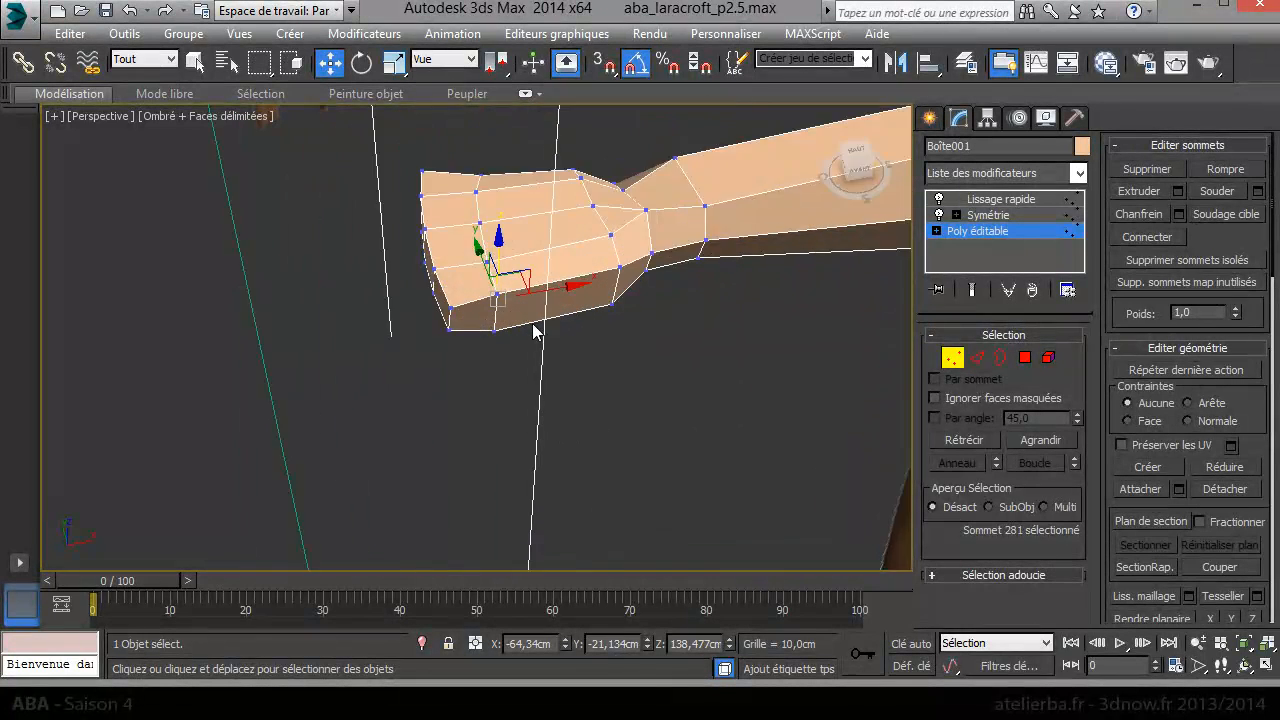
{"action": "left_click", "coordinate": [1024, 358]}
{"action": "left_click", "coordinate": [566, 267]}
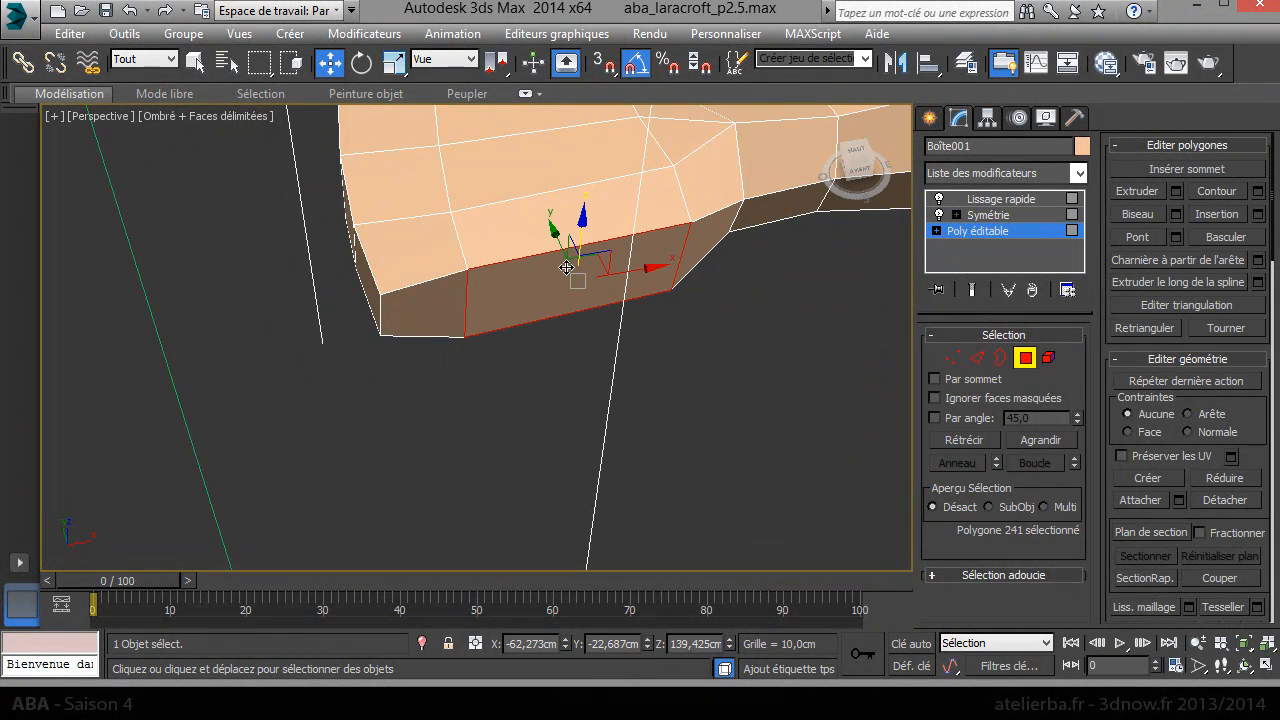
{"action": "right_click", "coordinate": [492, 324]}
{"action": "left_click", "coordinate": [450, 350]}
{"action": "left_click_drag", "start_coordinate": [472, 336], "coordinate": [558, 283]}
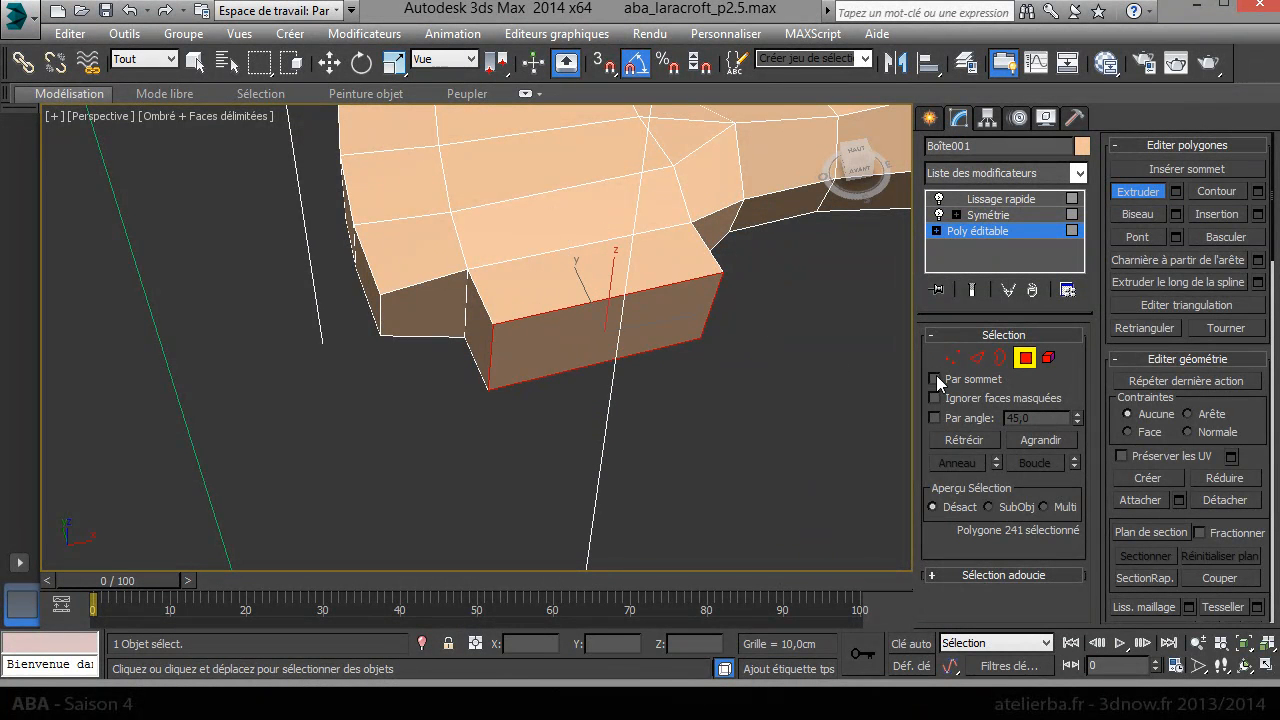
{"action": "key", "text": "w"}
Step: Move the extruded end's front and rear vertex pairs in the top view to fit the reference's thumb base contour
{"action": "key", "text": "t"}
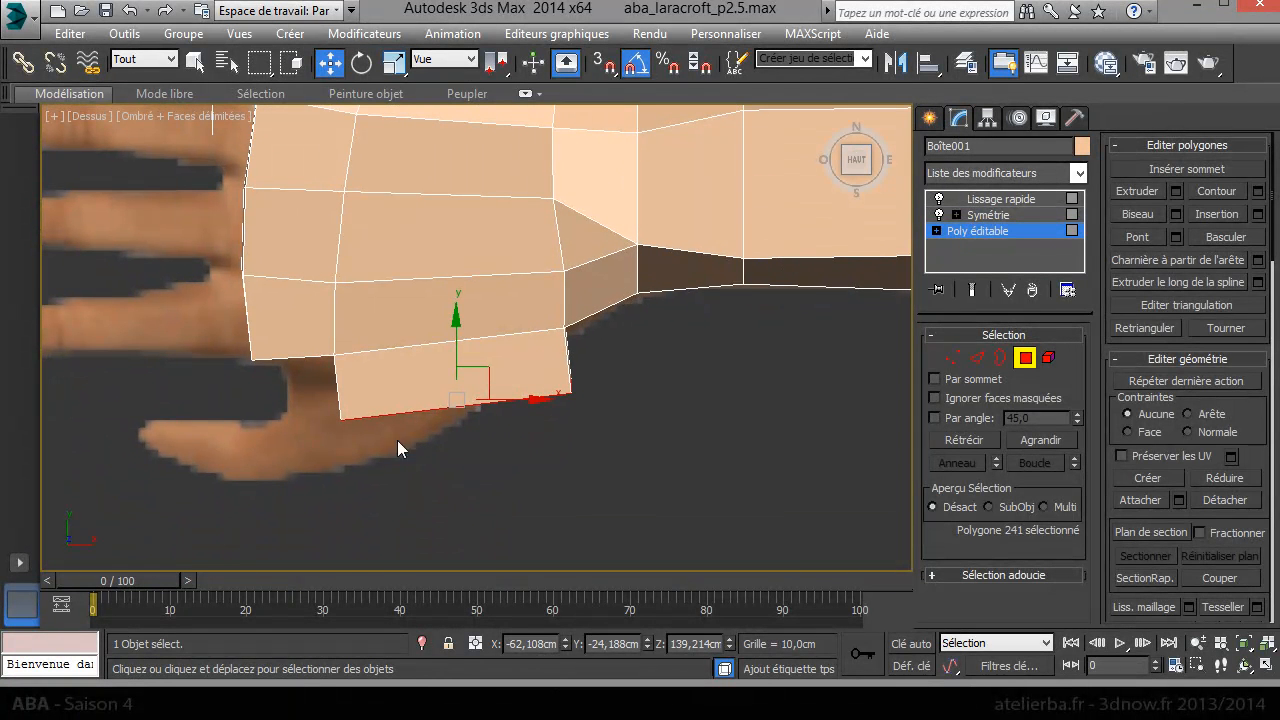
{"action": "left_click", "coordinate": [951, 356]}
{"action": "left_click_drag", "start_coordinate": [350, 438], "coordinate": [374, 363]}
{"action": "left_click_drag", "start_coordinate": [600, 405], "coordinate": [477, 415]}
{"action": "left_click_drag", "start_coordinate": [354, 414], "coordinate": [380, 371]}
Step: Extrude the thumb base's end polygon twice by about 2.72 cm to form two thumb segments
{"action": "left_click", "coordinate": [1024, 357]}
{"action": "left_click", "coordinate": [405, 392]}
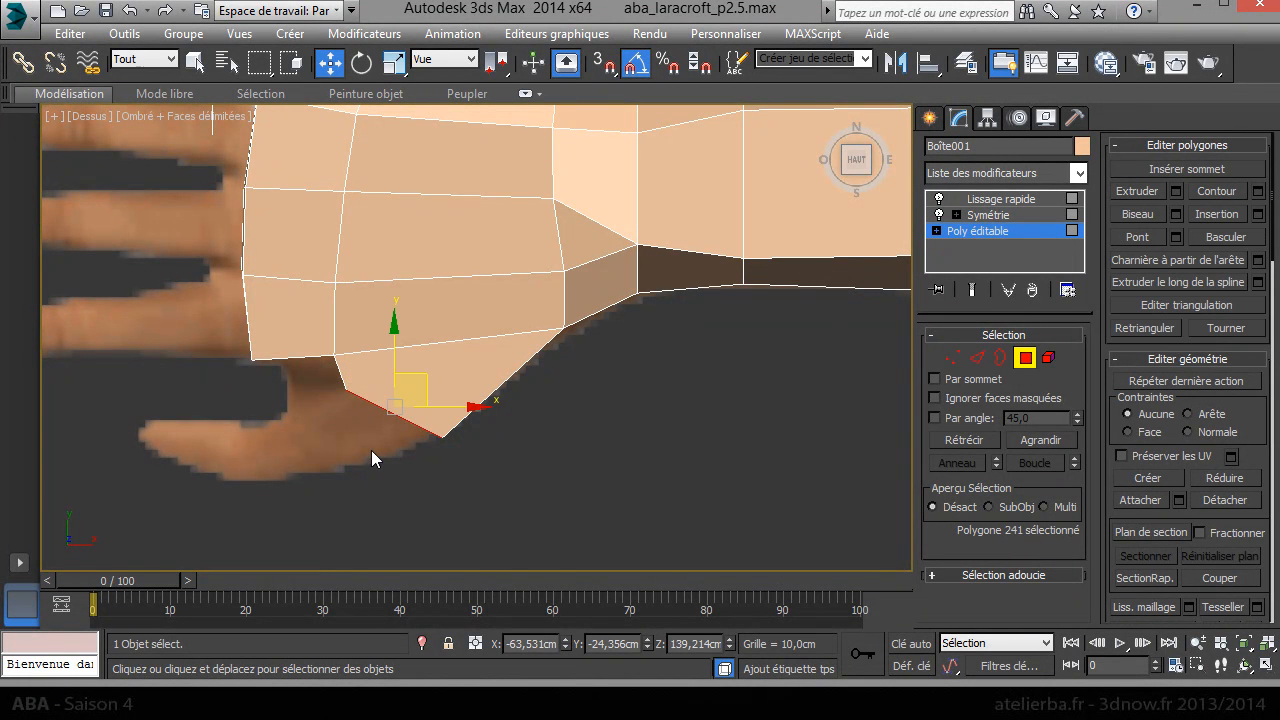
{"action": "right_click", "coordinate": [366, 444]}
{"action": "left_click", "coordinate": [178, 501]}
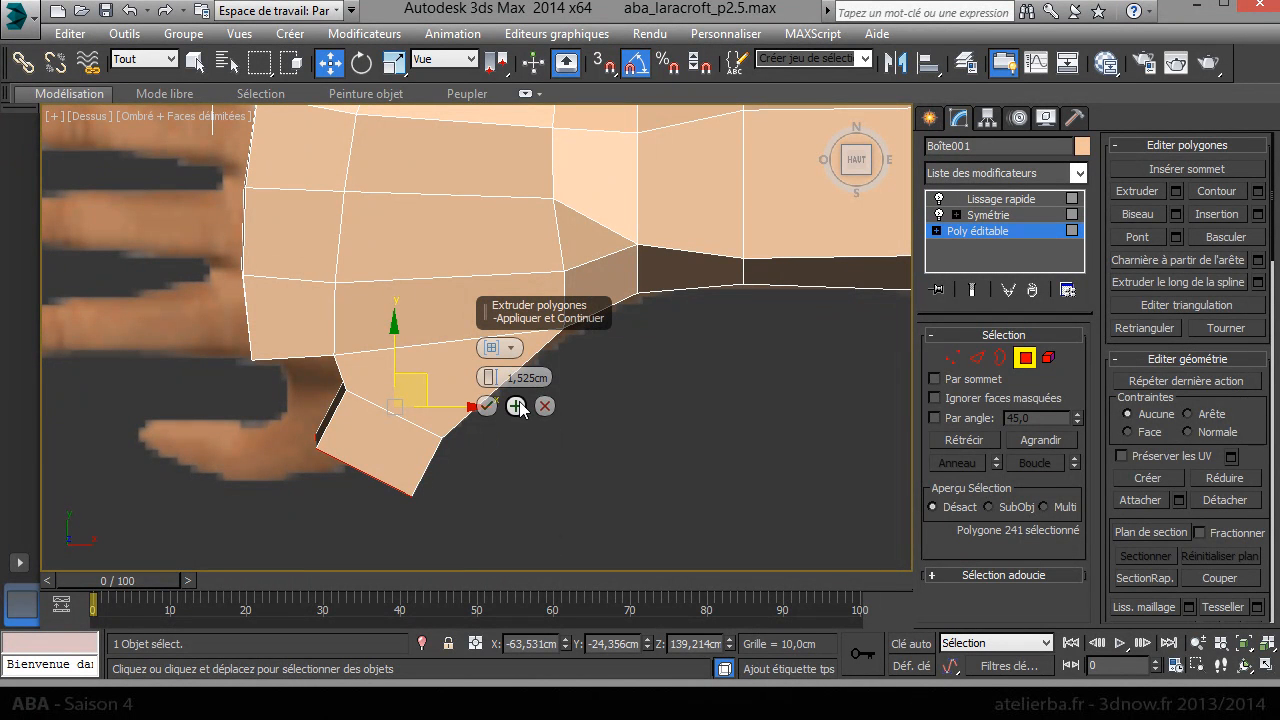
{"action": "left_click_drag", "start_coordinate": [490, 375], "coordinate": [487, 317]}
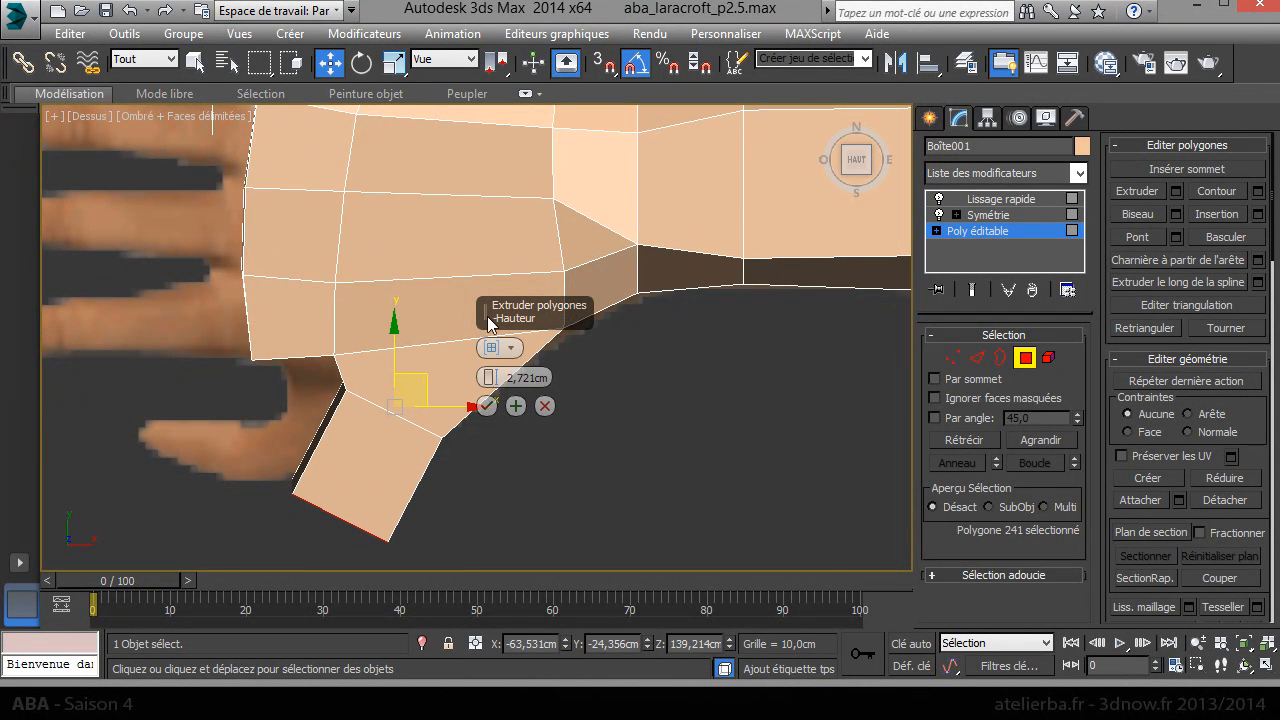
{"action": "left_click", "coordinate": [516, 405]}
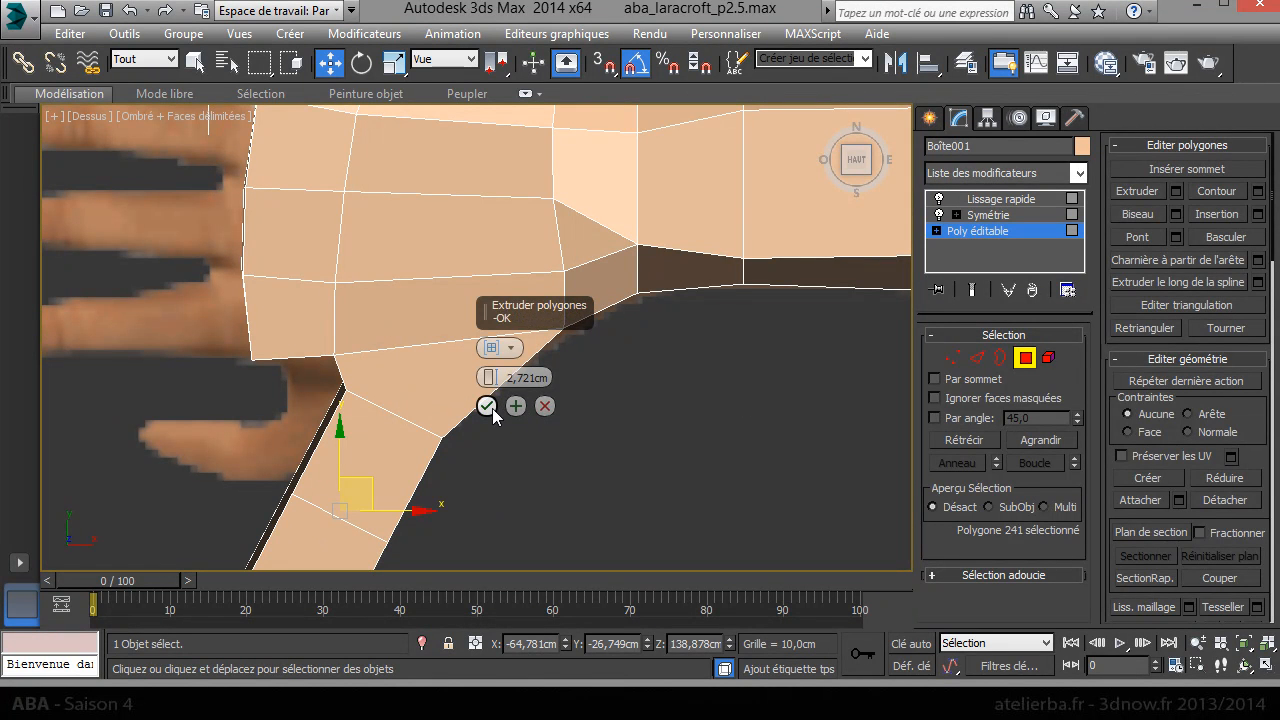
{"action": "left_click", "coordinate": [487, 406]}
Step: Move the inner and outer vertex pairs between the two thumb segments to match the reference thumb's bend in the top view
{"action": "left_click", "coordinate": [952, 360]}
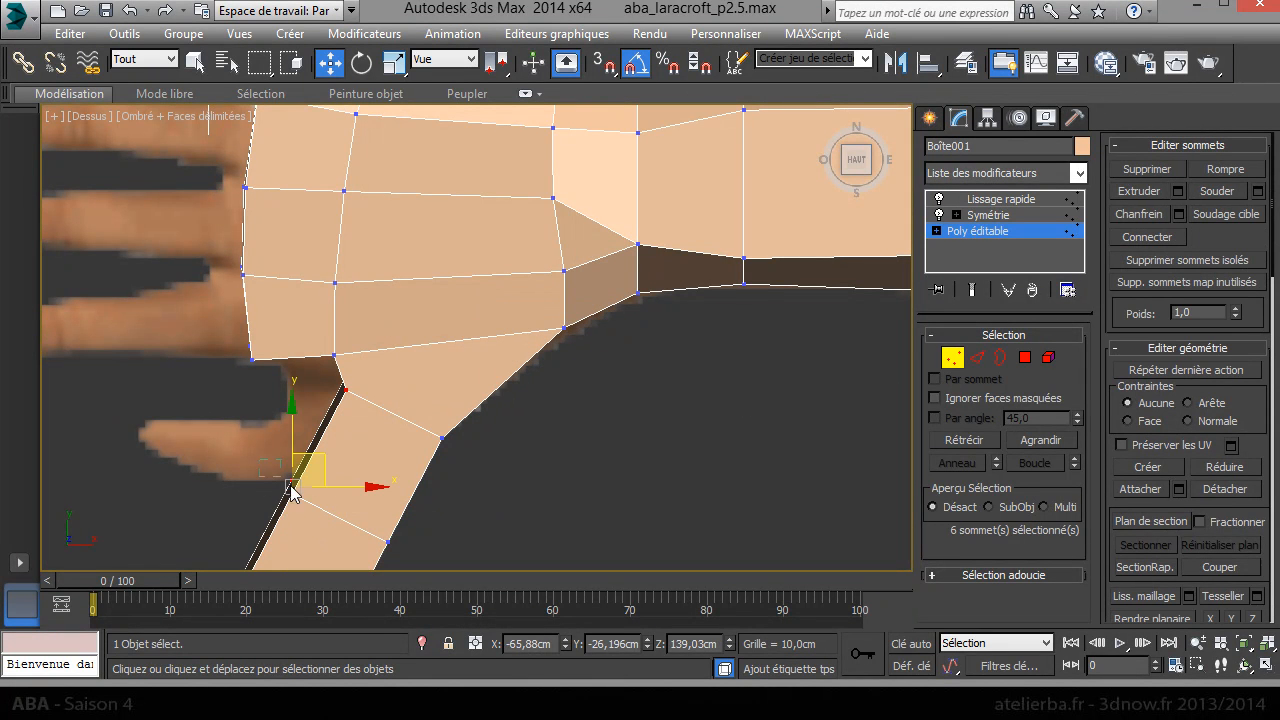
{"action": "left_click_drag", "start_coordinate": [326, 459], "coordinate": [318, 393]}
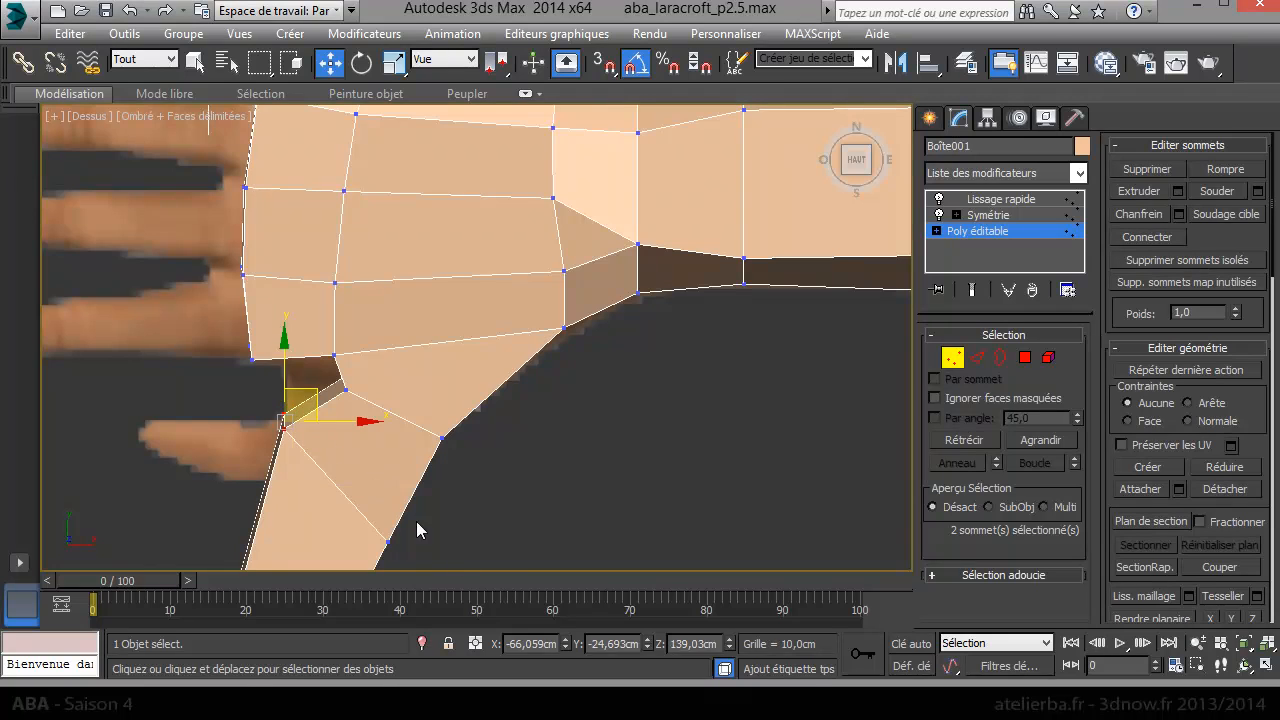
{"action": "left_click_drag", "start_coordinate": [376, 508], "coordinate": [368, 508]}
{"action": "middle_click_drag", "start_coordinate": [430, 396], "coordinate": [475, 307]}
{"action": "left_click_drag", "start_coordinate": [465, 482], "coordinate": [392, 363]}
Step: Move the thumb tip's inner and outer vertex pairs onto the end of the reference thumb
{"action": "left_click_drag", "start_coordinate": [244, 478], "coordinate": [298, 530]}
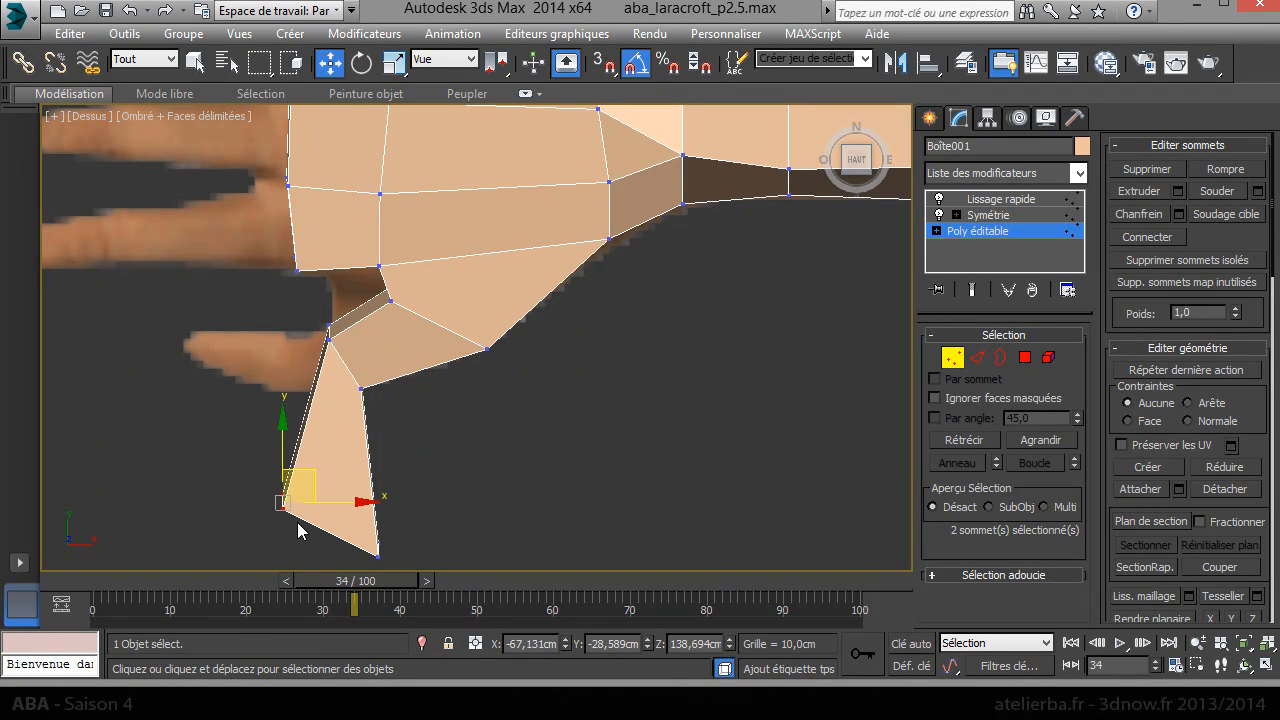
{"action": "left_click_drag", "start_coordinate": [314, 476], "coordinate": [222, 307]}
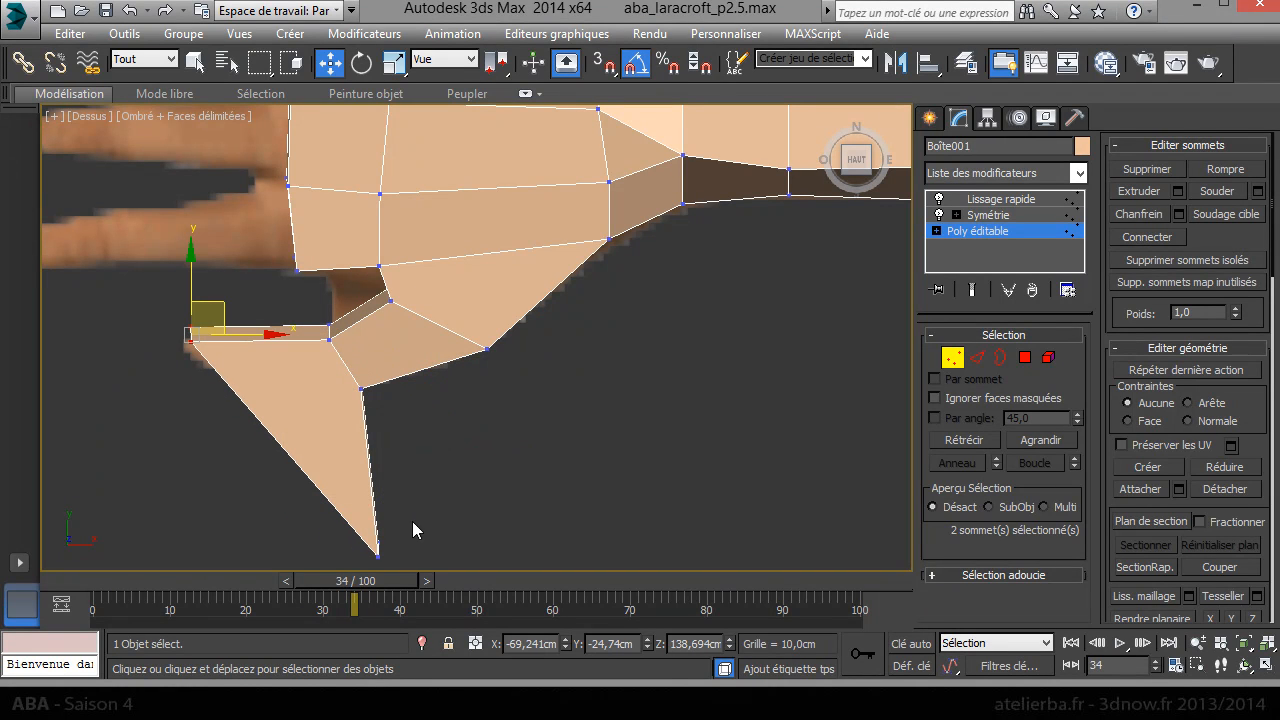
{"action": "left_click_drag", "start_coordinate": [412, 521], "coordinate": [338, 569]}
{"action": "left_click_drag", "start_coordinate": [416, 519], "coordinate": [231, 349]}
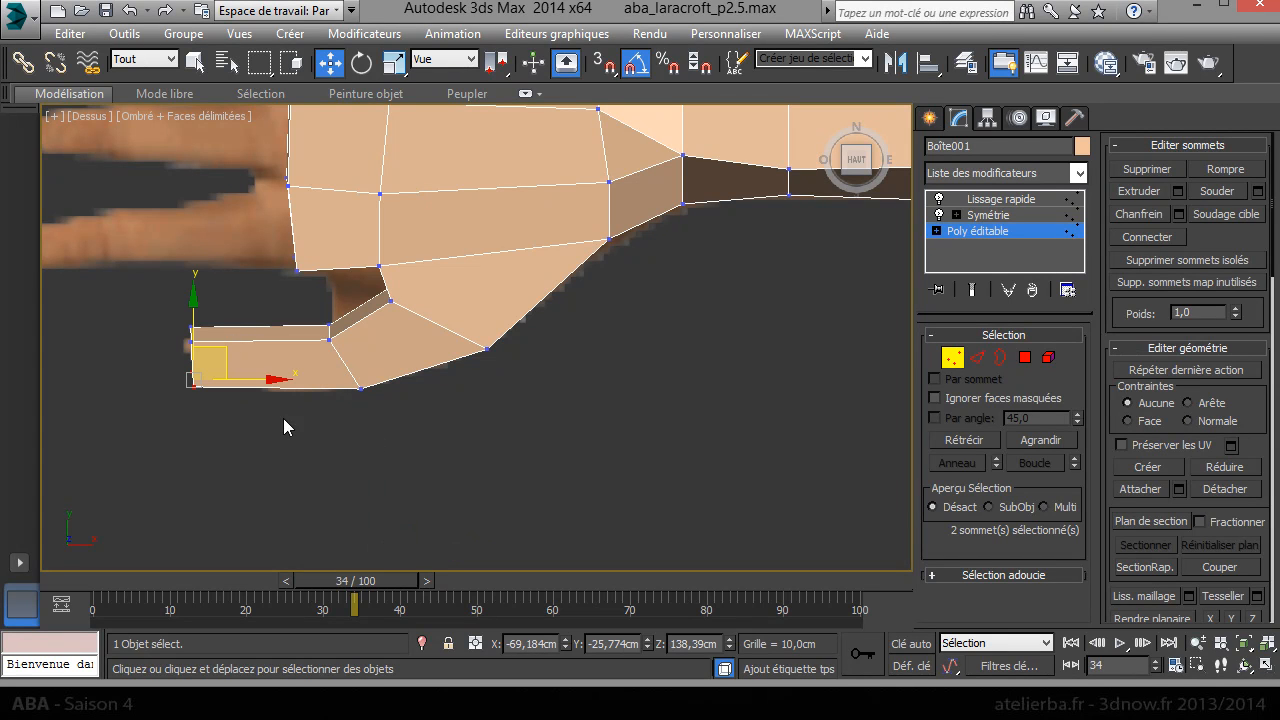
Step: In perspective, lower the thumb tip's two upper vertices to Z about 138.6 cm
{"action": "key", "text": "p"}
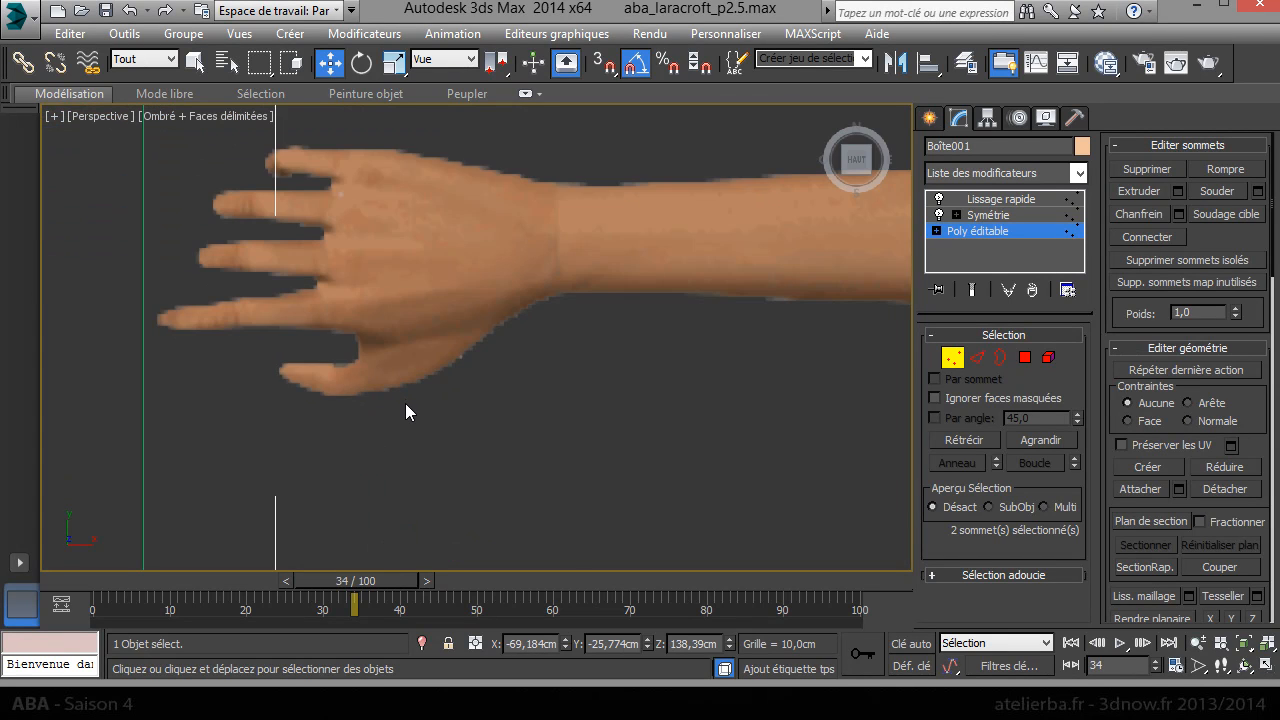
{"action": "key", "text": "z"}
{"action": "middle_click_drag", "start_coordinate": [404, 411], "coordinate": [386, 296], "text": "alt"}
{"action": "left_click", "coordinate": [323, 279]}
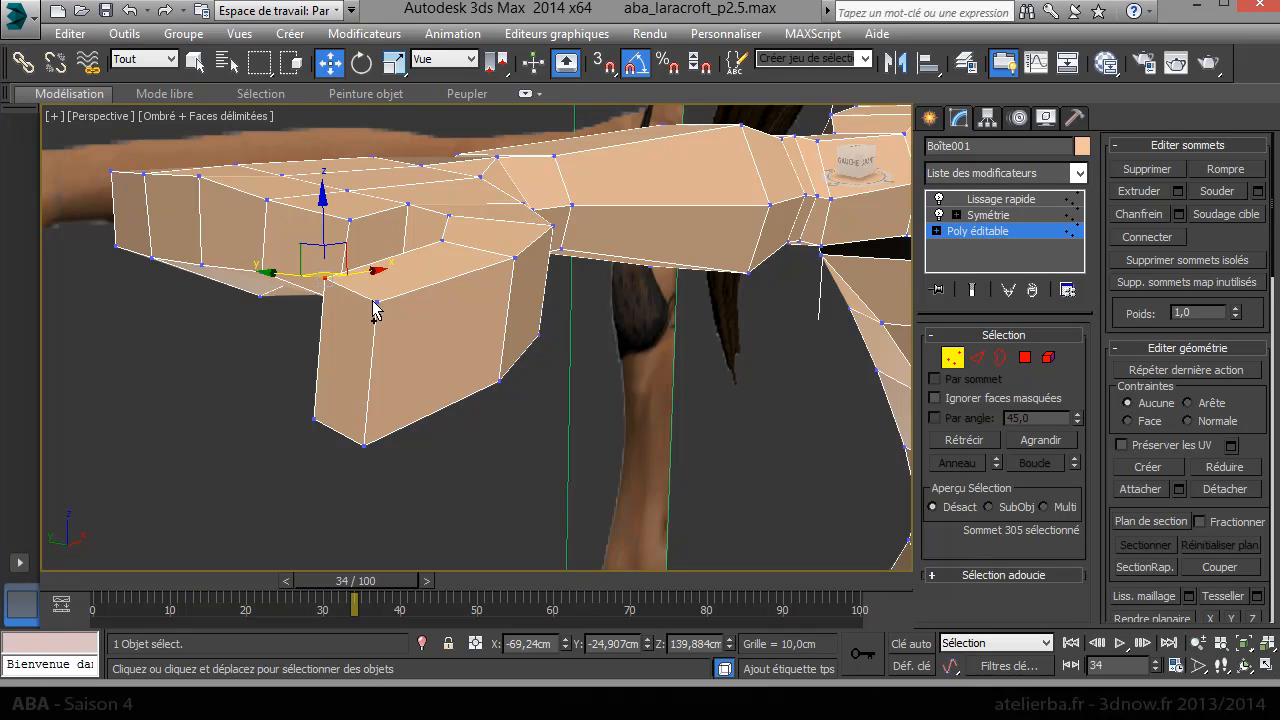
{"action": "left_click", "coordinate": [376, 298], "text": "ctrl"}
{"action": "left_click_drag", "start_coordinate": [349, 252], "coordinate": [322, 308]}
Step: Lower the upper vertices of the thumb's middle joint to Z about 139.3 cm and those of its base to about 139.7 cm
{"action": "middle_click_drag", "start_coordinate": [526, 306], "coordinate": [428, 312], "text": "alt"}
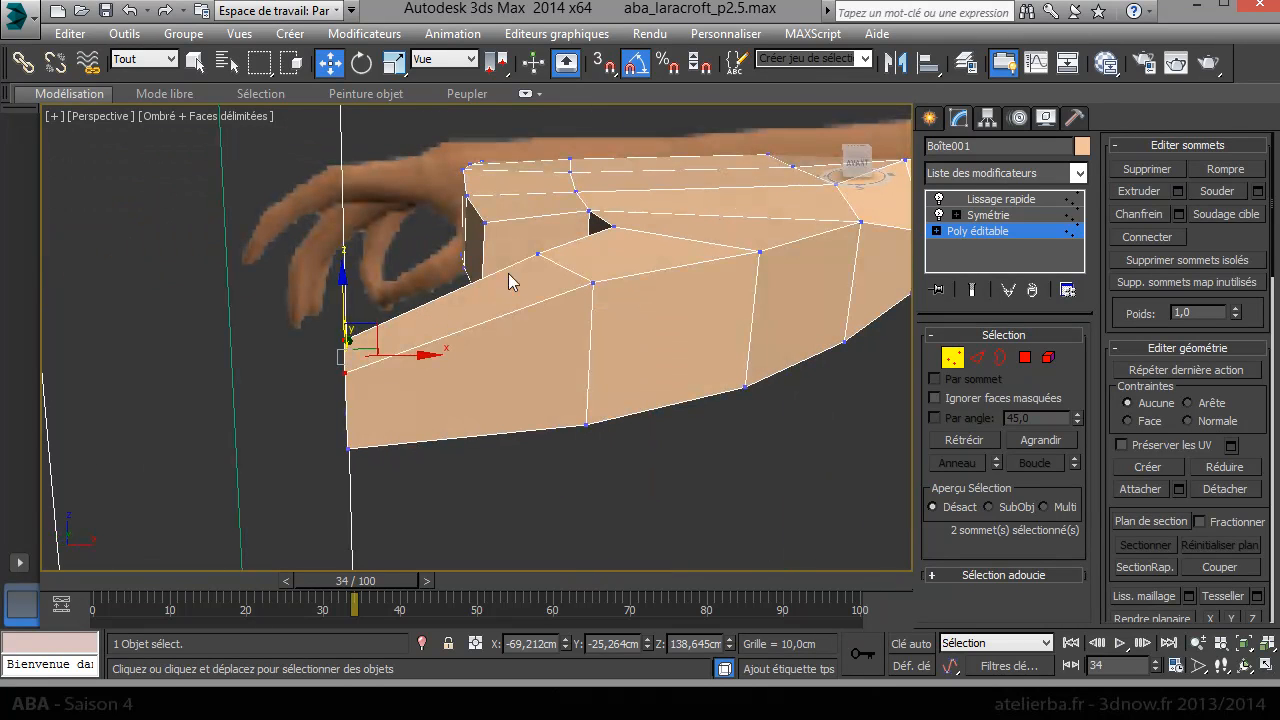
{"action": "left_click", "coordinate": [537, 256]}
{"action": "left_click", "coordinate": [593, 283], "text": "ctrl"}
{"action": "left_click_drag", "start_coordinate": [567, 218], "coordinate": [568, 264]}
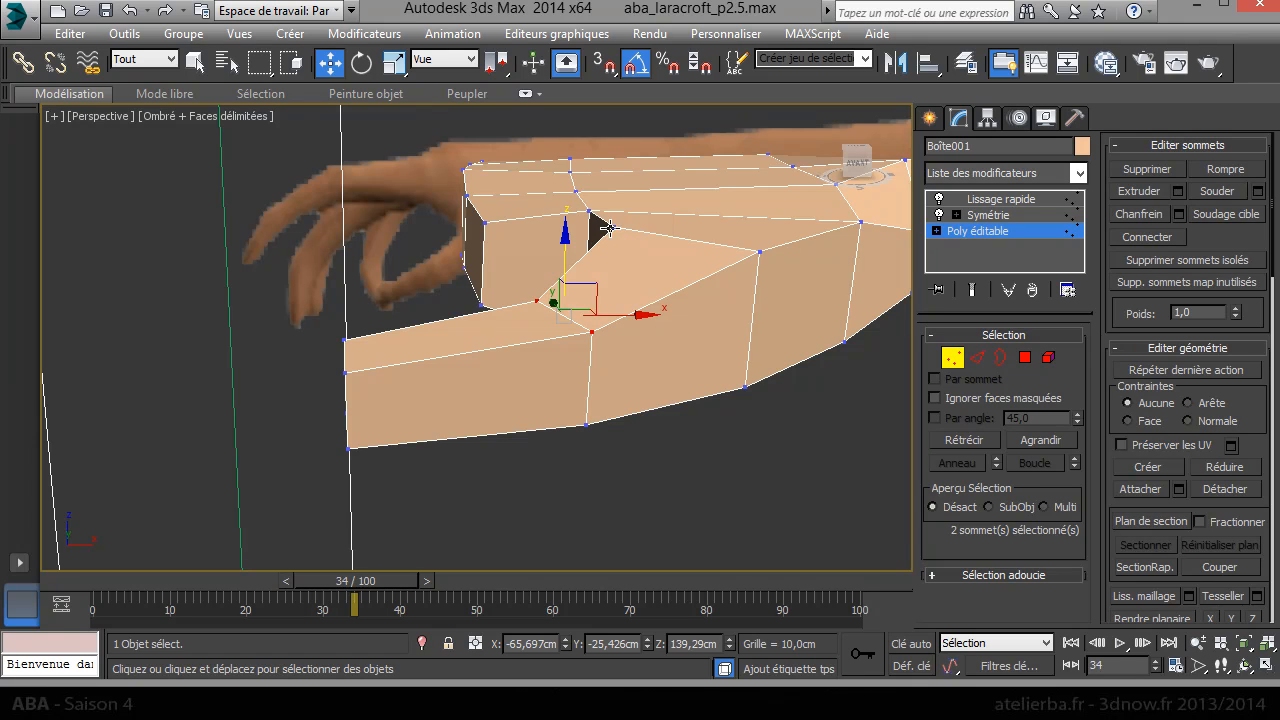
{"action": "left_click", "coordinate": [608, 228]}
{"action": "left_click", "coordinate": [757, 252], "text": "ctrl"}
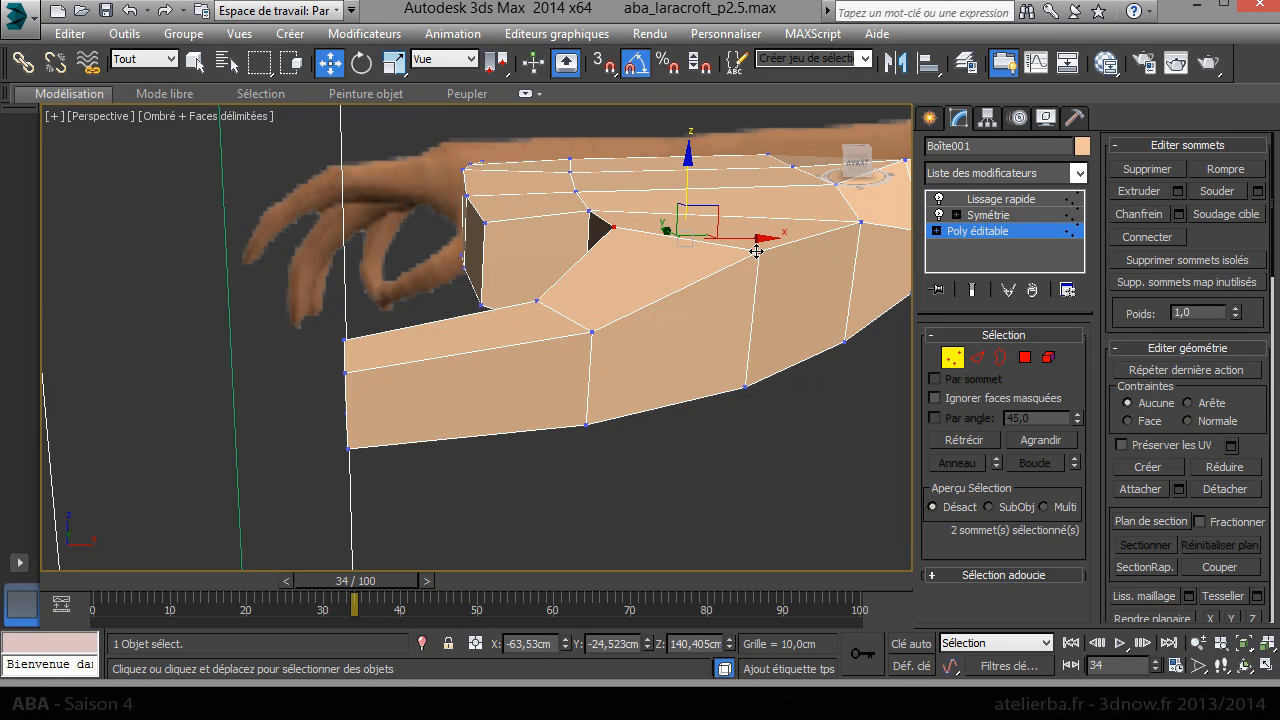
{"action": "left_click_drag", "start_coordinate": [688, 179], "coordinate": [688, 184]}
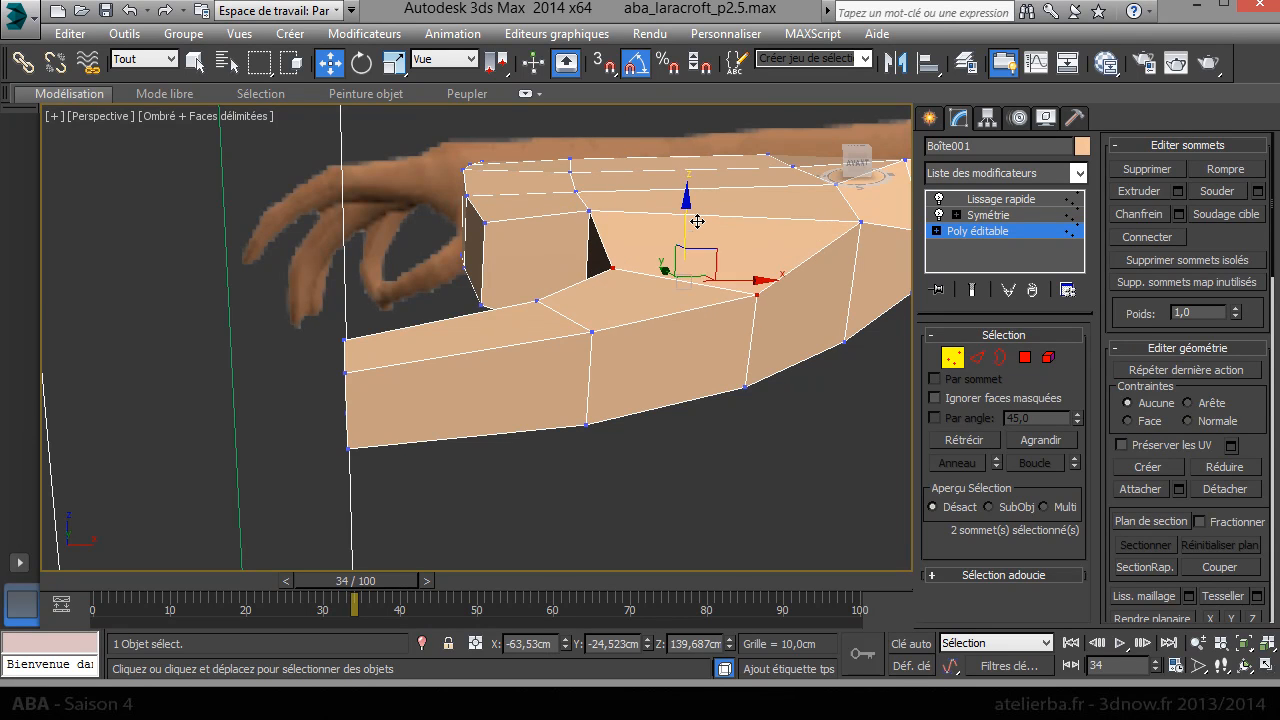
Step: Examine the thumb's shape and its junction with the hand from above and from the palm side
{"action": "scroll", "coordinate": [610, 320], "scroll_direction": "down", "scroll_amount": 5}
{"action": "middle_click_drag", "start_coordinate": [610, 320], "coordinate": [522, 418], "text": "alt"}
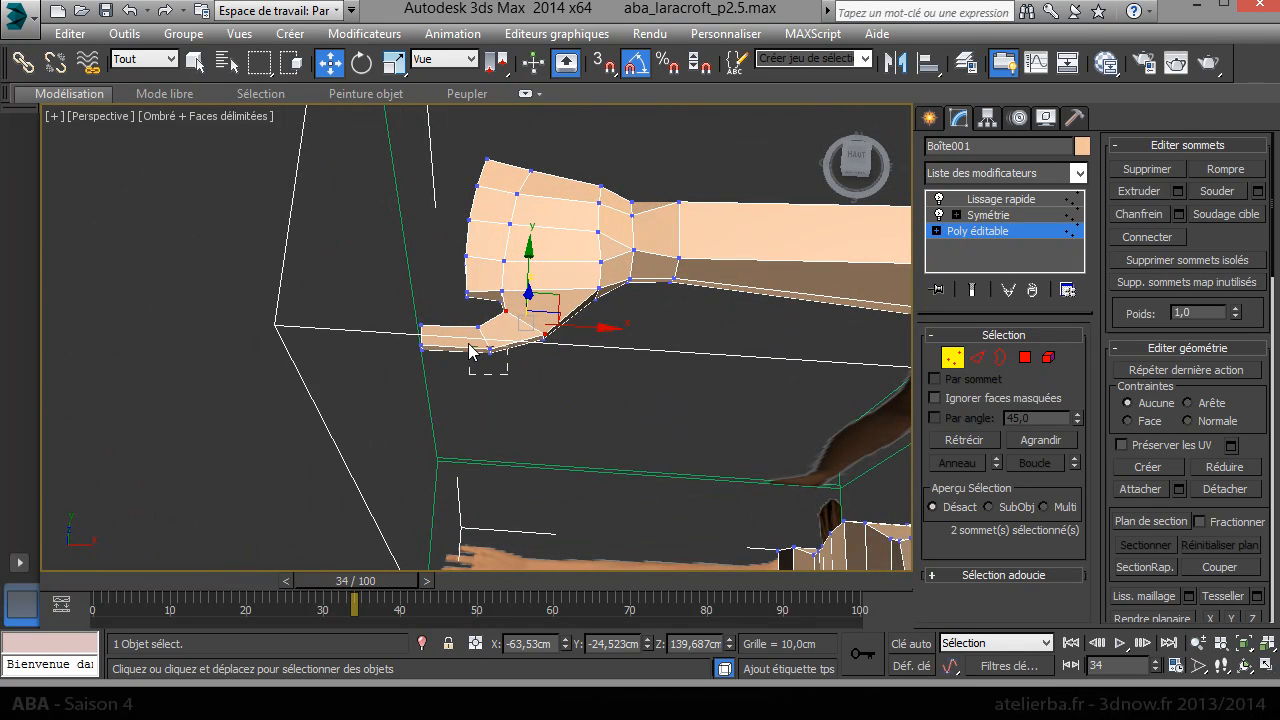
{"action": "left_click_drag", "start_coordinate": [470, 350], "coordinate": [469, 349]}
{"action": "left_click_drag", "start_coordinate": [554, 356], "coordinate": [549, 290]}
{"action": "left_click", "coordinate": [571, 361]}
{"action": "middle_click_drag", "start_coordinate": [593, 327], "coordinate": [535, 286], "text": "alt"}
{"action": "middle_click_drag", "start_coordinate": [579, 380], "coordinate": [807, 119], "text": "alt"}
{"action": "scroll", "coordinate": [520, 305], "scroll_direction": "up", "scroll_amount": 5}
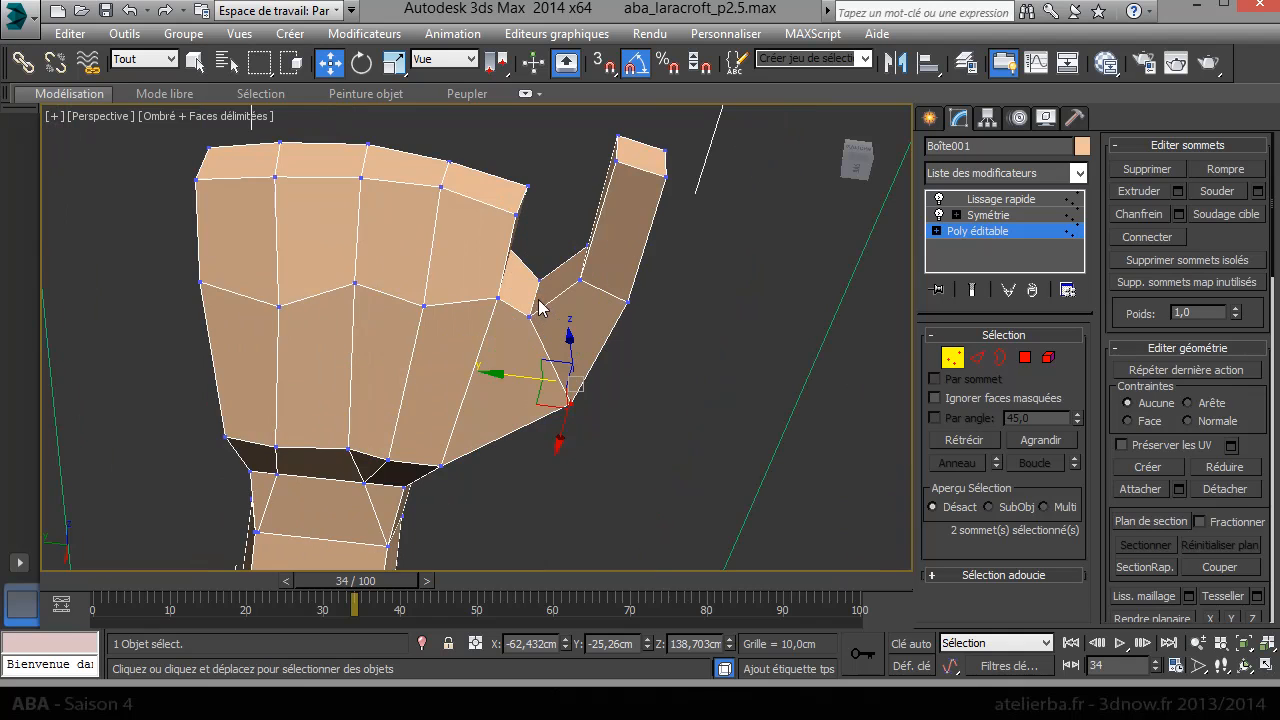
{"action": "right_click", "coordinate": [313, 394]}
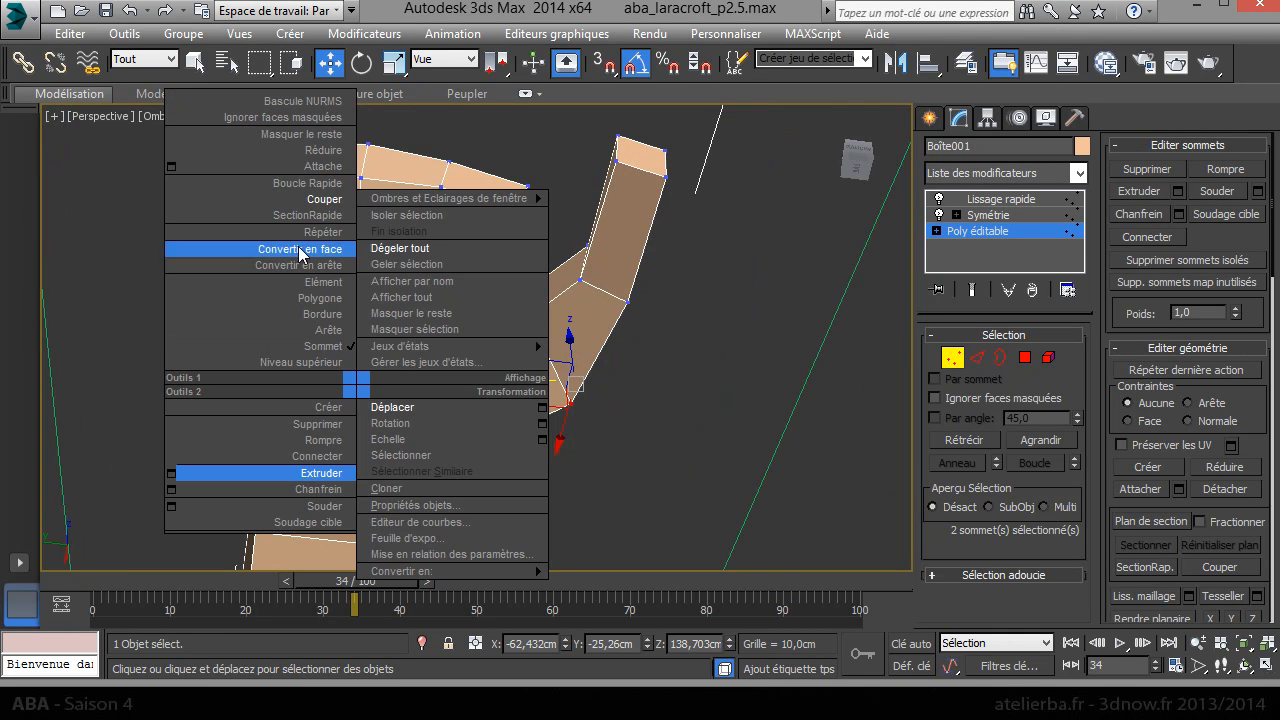
{"action": "left_click", "coordinate": [310, 185]}
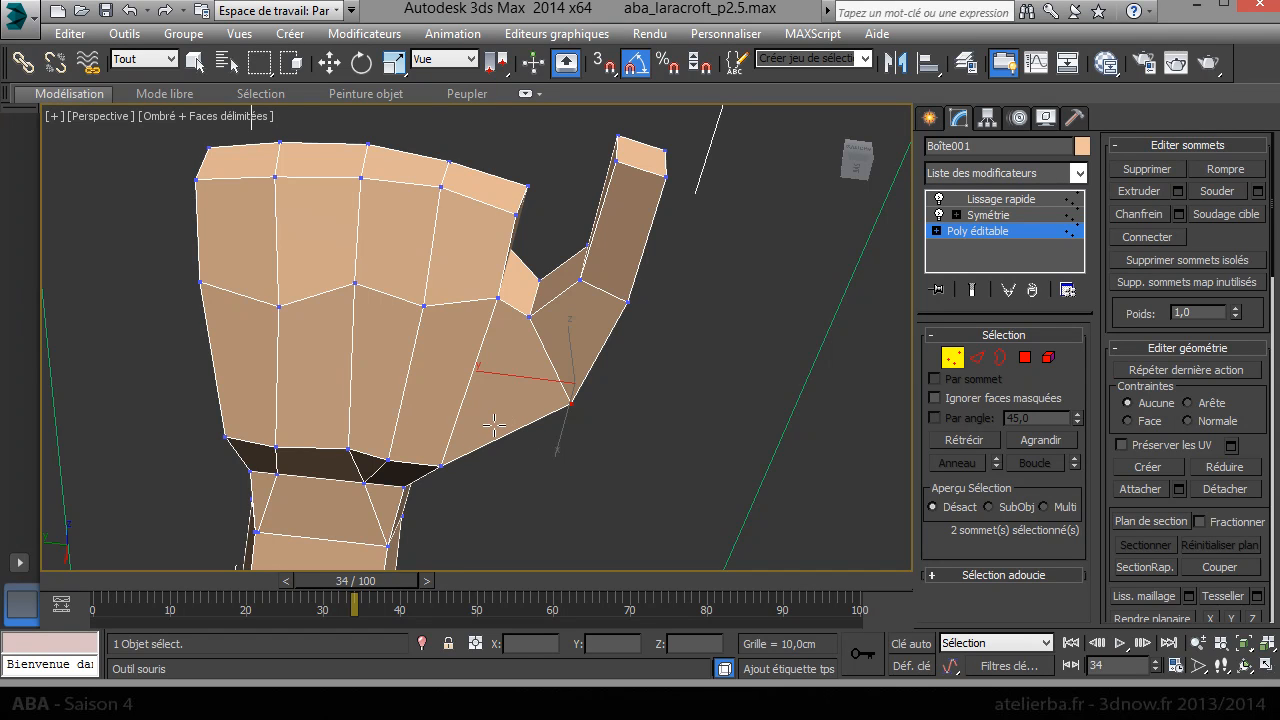
{"action": "key", "text": "w"}
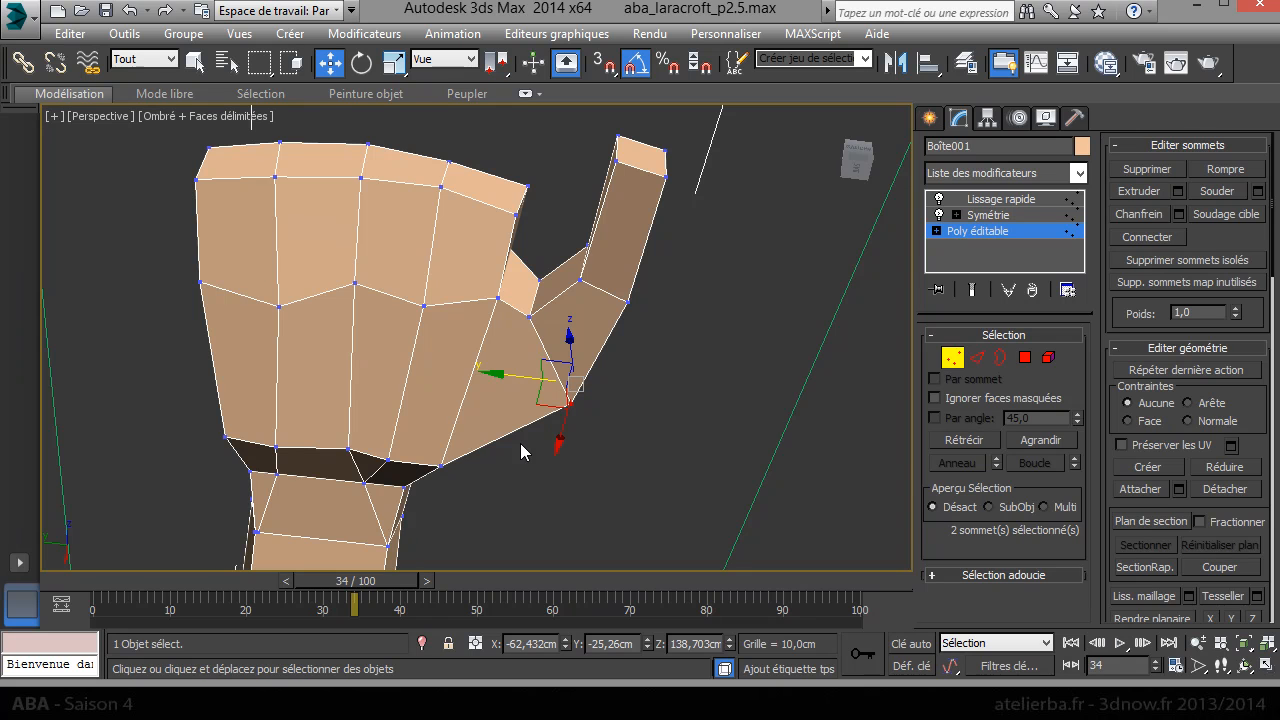
Step: Raise the upper and lower vertices of the palm's second ring on the little-finger side
{"action": "middle_click_drag", "start_coordinate": [504, 433], "coordinate": [762, 512], "text": "alt"}
{"action": "left_click", "coordinate": [681, 338]}
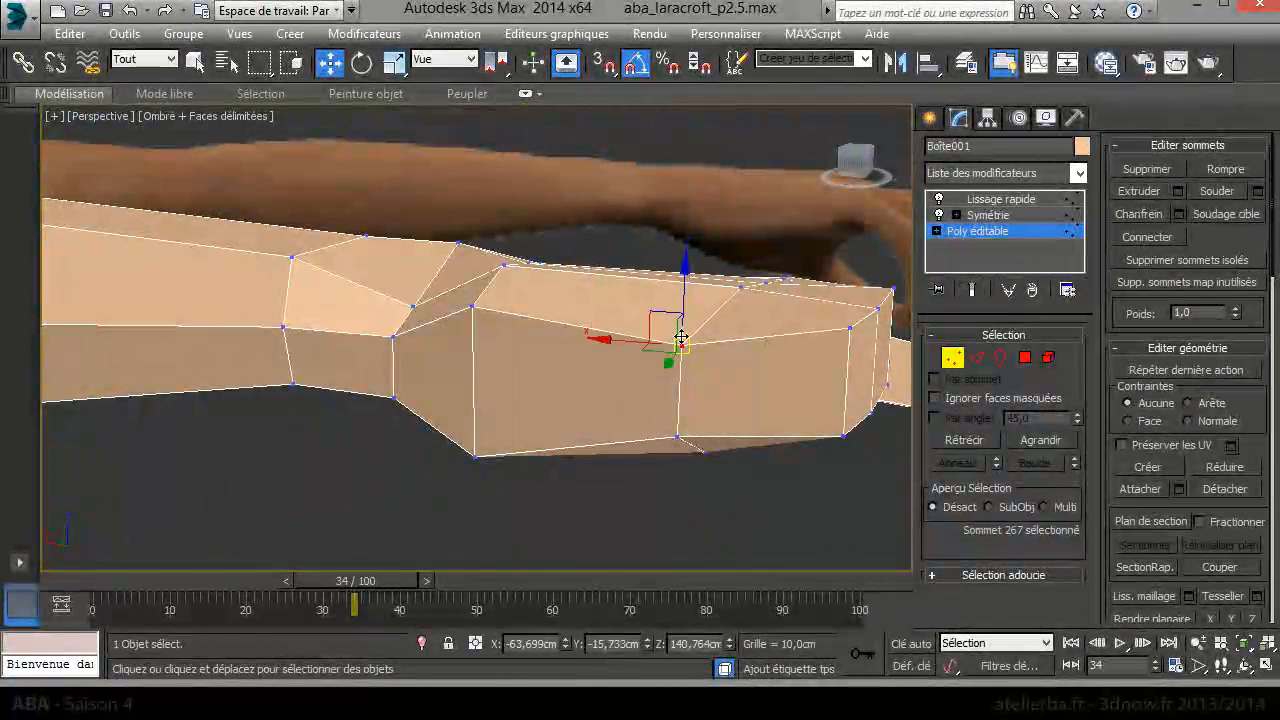
{"action": "left_click_drag", "start_coordinate": [681, 292], "coordinate": [681, 251]}
{"action": "left_click", "coordinate": [678, 436]}
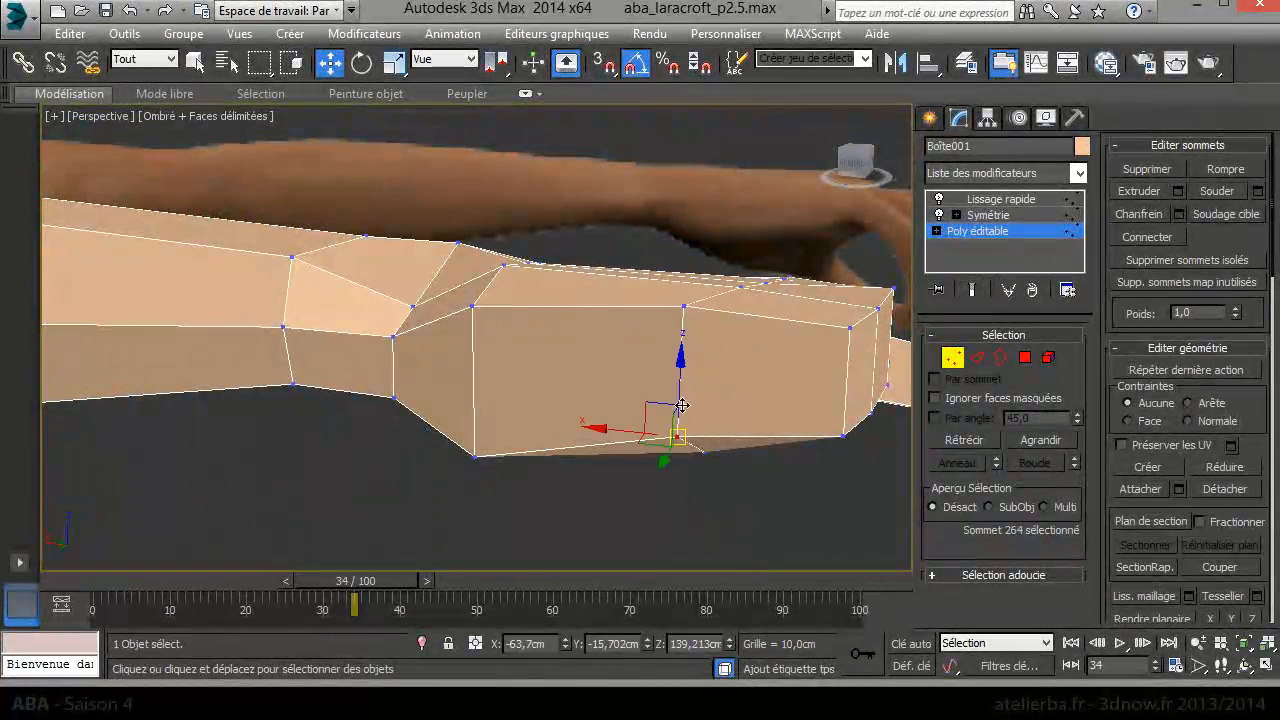
{"action": "left_click_drag", "start_coordinate": [679, 372], "coordinate": [686, 371]}
Step: Raise the remaining underside vertices of the palm's second ring, bringing the index-side one to Z about 139 cm
{"action": "middle_click_drag", "start_coordinate": [686, 371], "coordinate": [697, 334], "text": "alt"}
{"action": "left_click_drag", "start_coordinate": [746, 460], "coordinate": [740, 431]}
{"action": "middle_click_drag", "start_coordinate": [740, 431], "coordinate": [610, 475], "text": "alt"}
{"action": "left_click", "coordinate": [616, 475]}
{"action": "left_click_drag", "start_coordinate": [614, 443], "coordinate": [620, 431]}
{"action": "middle_click_drag", "start_coordinate": [645, 440], "coordinate": [590, 550], "text": "alt"}
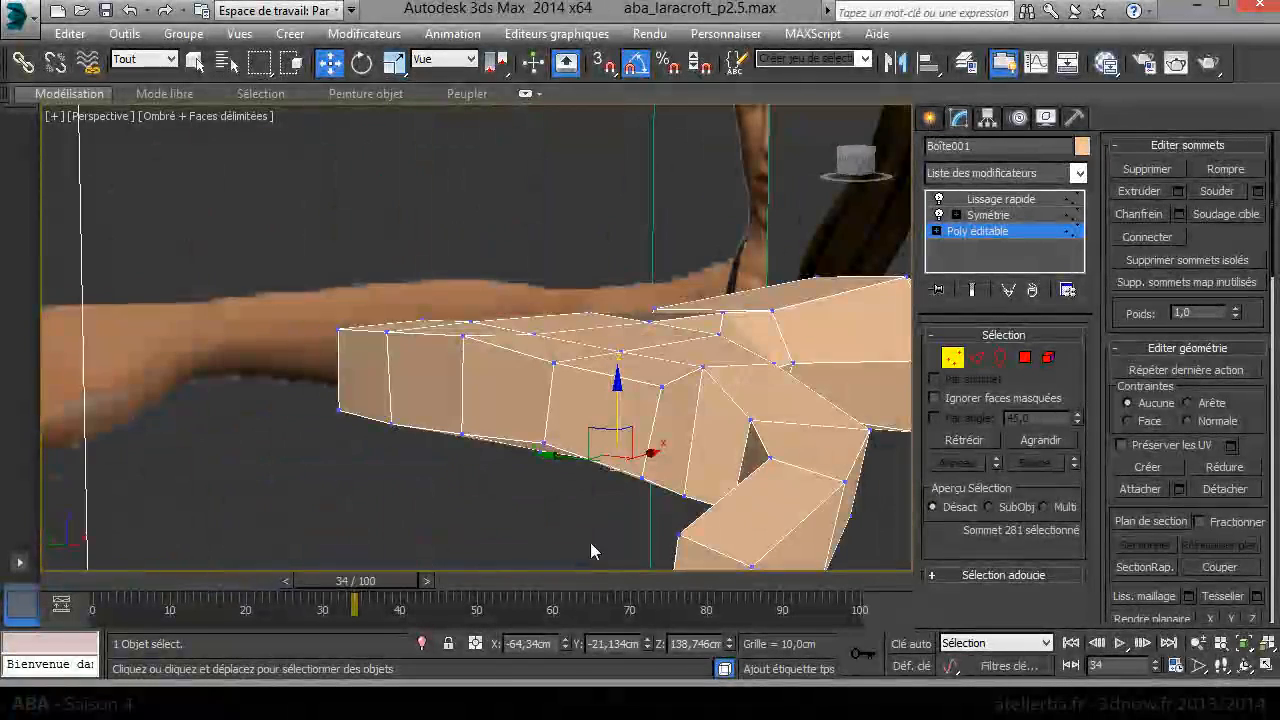
{"action": "left_click", "coordinate": [685, 499]}
{"action": "left_click_drag", "start_coordinate": [688, 421], "coordinate": [690, 391]}
Step: Raise the finger end's underside vertices slightly, from the little-finger corner to the middle one
{"action": "middle_click_drag", "start_coordinate": [849, 452], "coordinate": [497, 354], "text": "alt"}
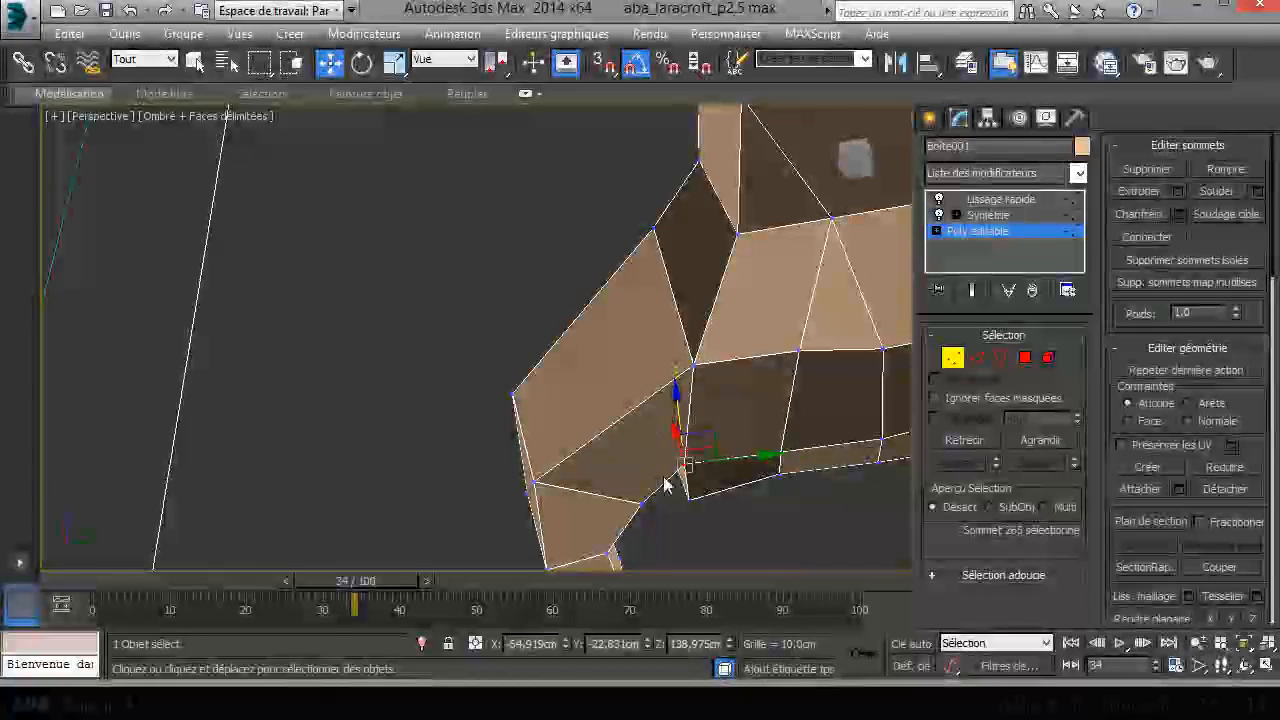
{"action": "scroll", "coordinate": [672, 480], "scroll_direction": "down", "scroll_amount": 3}
{"action": "middle_click_drag", "start_coordinate": [768, 452], "coordinate": [979, 558], "text": "alt"}
{"action": "middle_click_drag", "start_coordinate": [437, 308], "coordinate": [366, 323]}
{"action": "scroll", "coordinate": [334, 428], "scroll_direction": "up", "scroll_amount": 2}
{"action": "middle_click_drag", "start_coordinate": [334, 428], "coordinate": [585, 384], "text": "alt"}
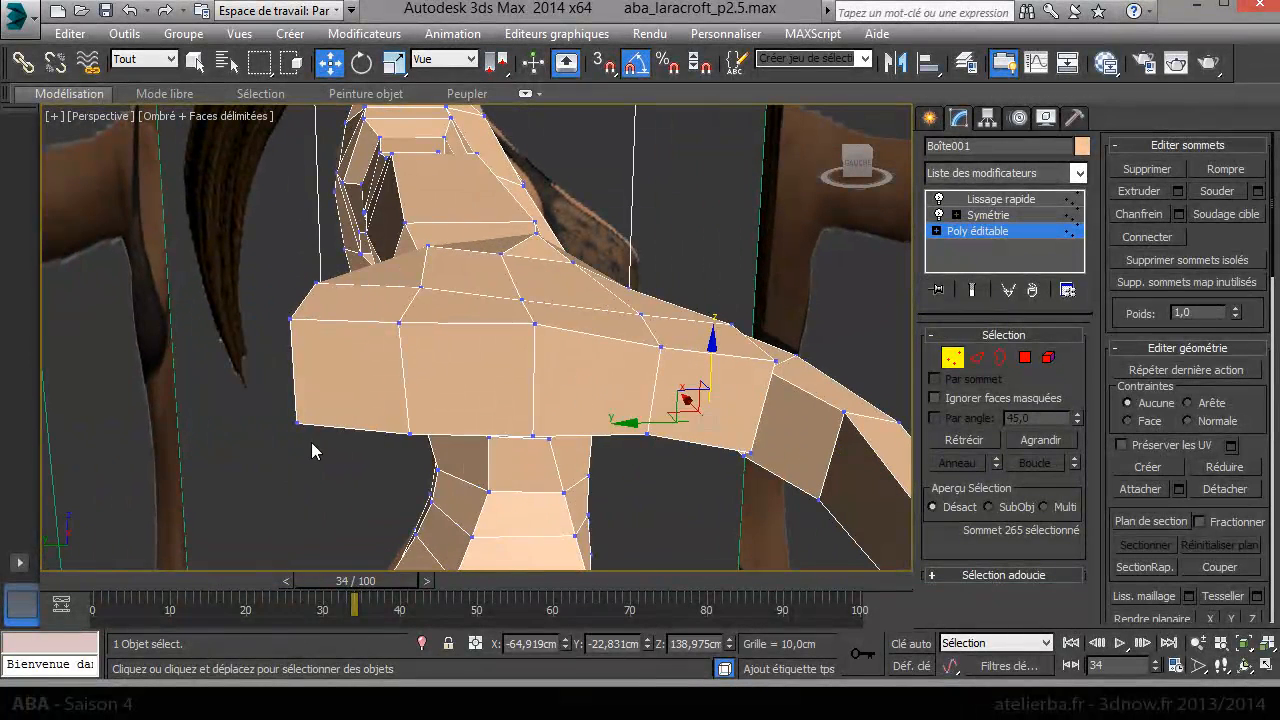
{"action": "left_click", "coordinate": [298, 423]}
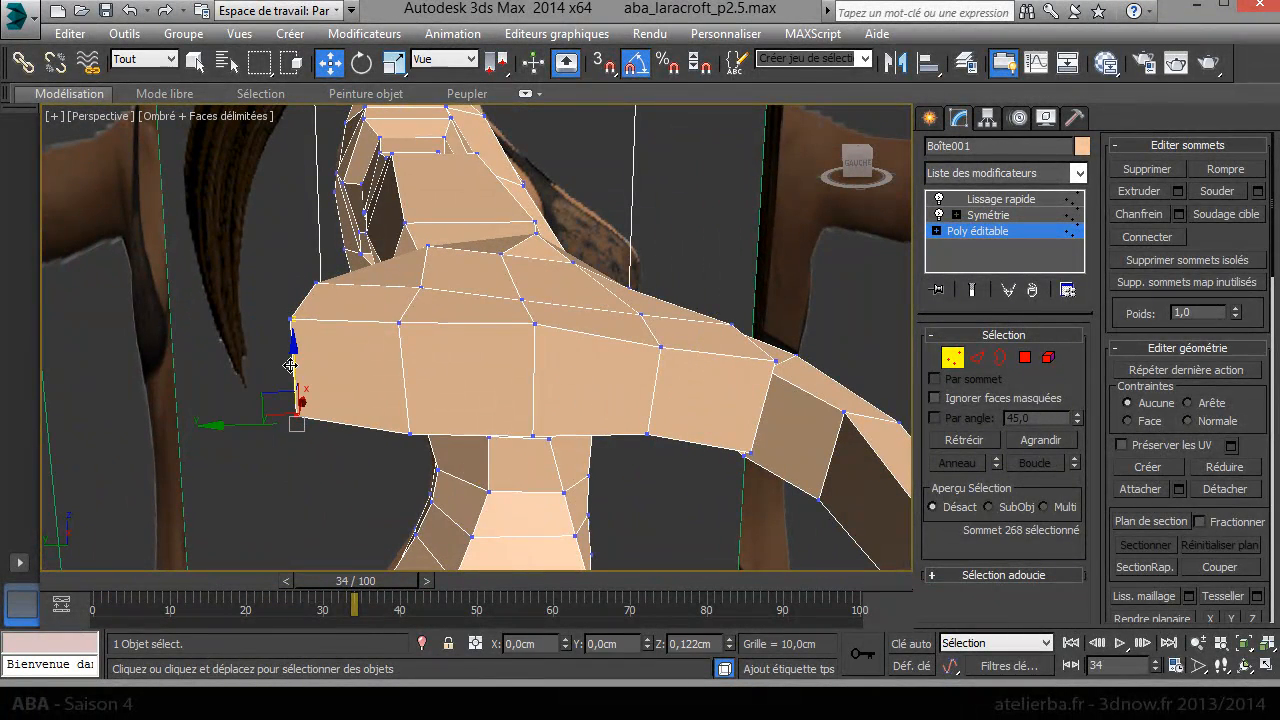
{"action": "left_click", "coordinate": [408, 422]}
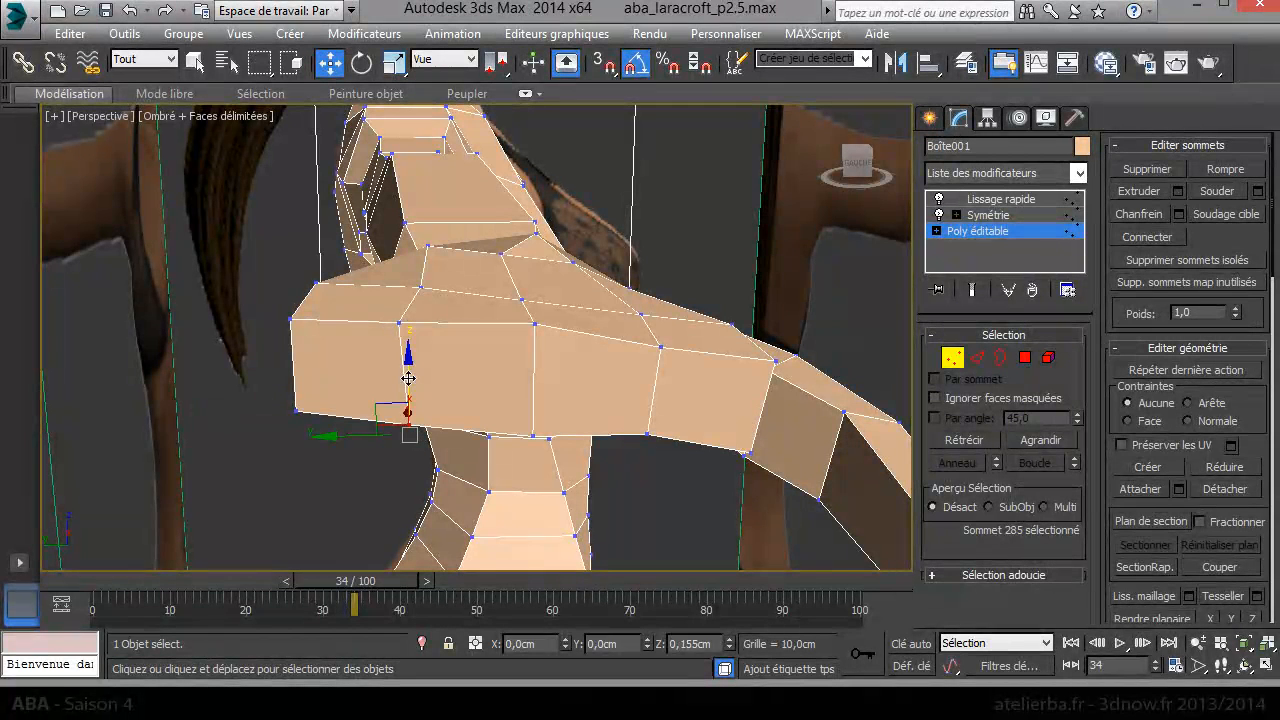
{"action": "left_click", "coordinate": [535, 437]}
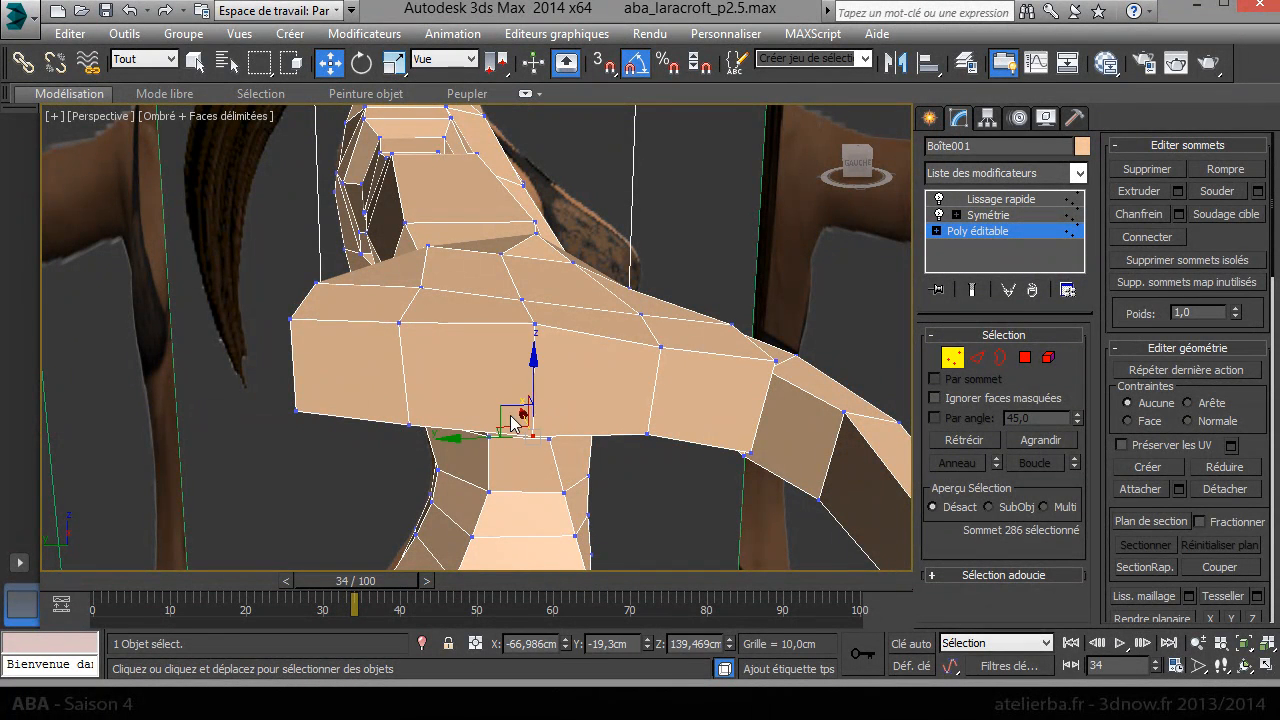
Step: Lower the finger end's middle upper vertex to Z about 141.1 cm and shift the neighbouring index-side vertex pair to Y about -21 cm
{"action": "left_click", "coordinate": [535, 322]}
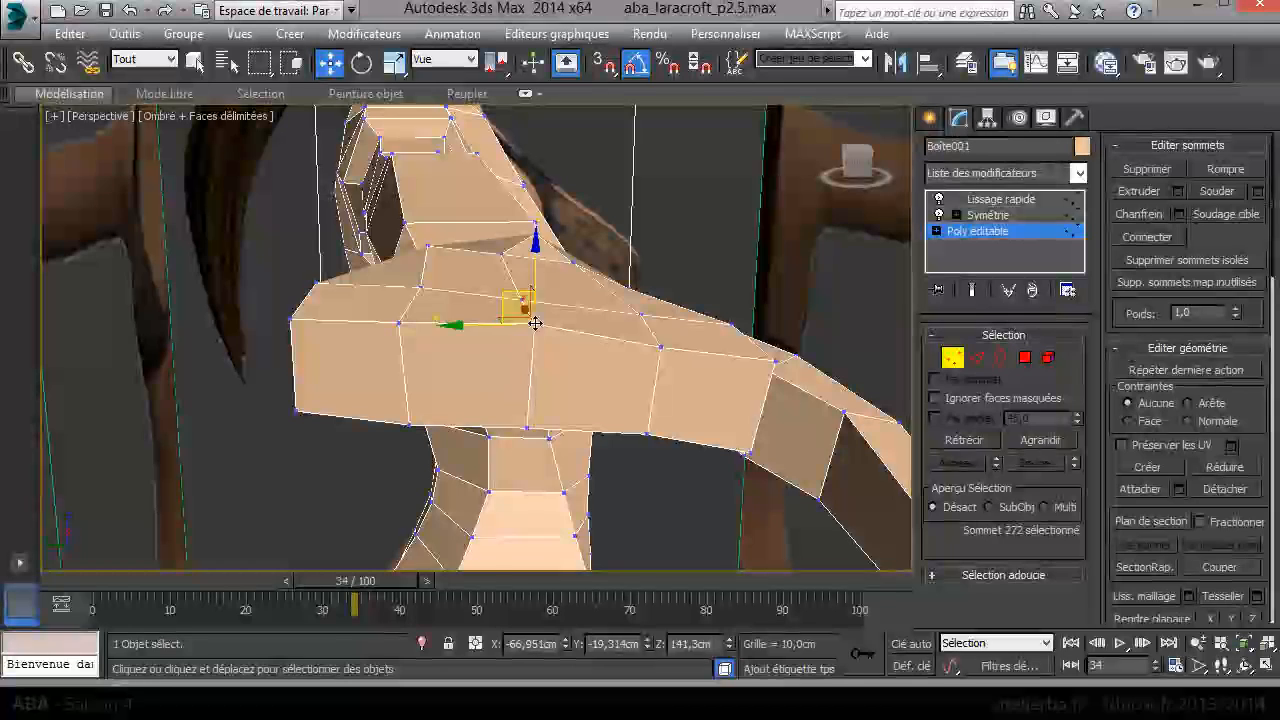
{"action": "left_click_drag", "start_coordinate": [507, 296], "coordinate": [502, 312]}
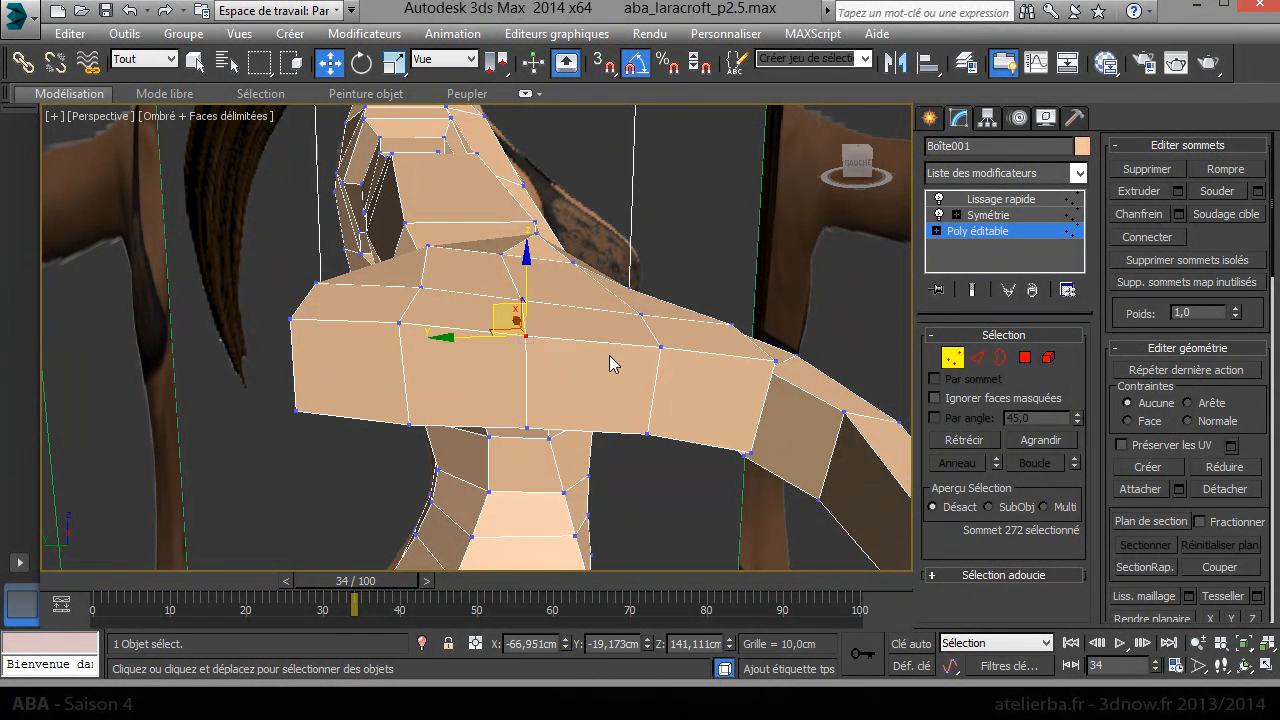
{"action": "left_click", "coordinate": [650, 436]}
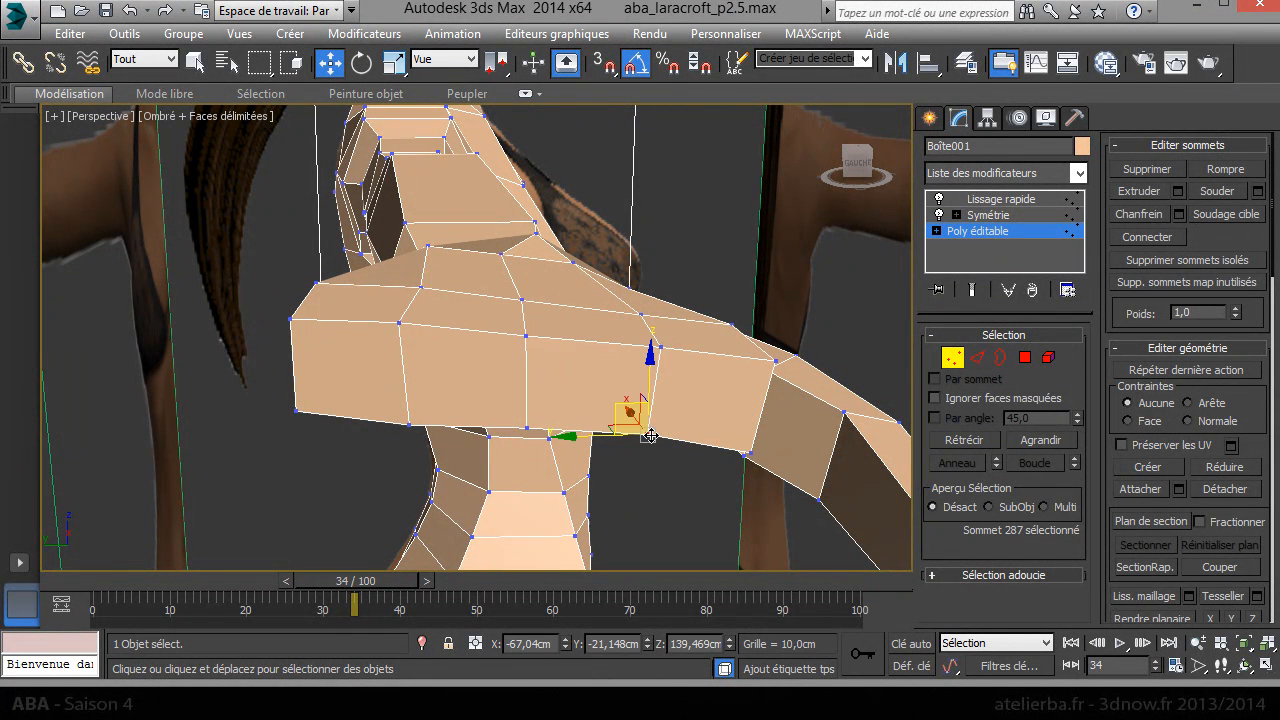
{"action": "left_click", "coordinate": [663, 346], "text": "ctrl"}
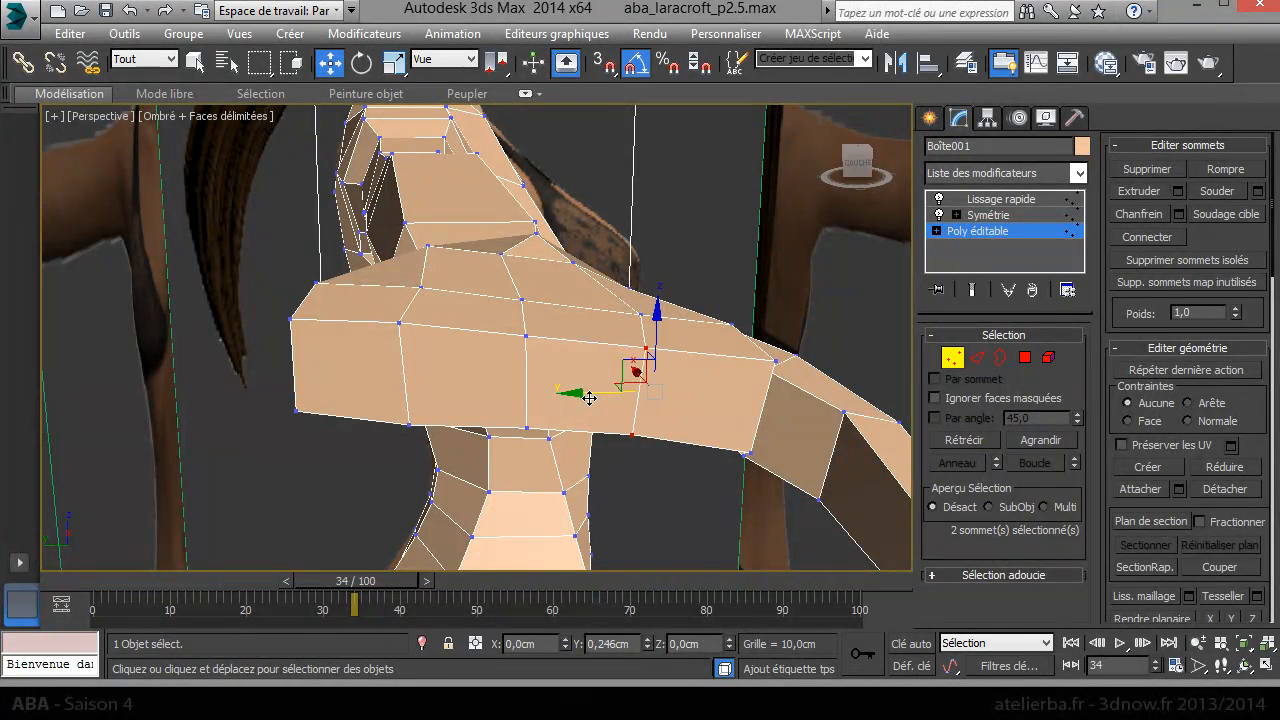
{"action": "left_click_drag", "start_coordinate": [605, 397], "coordinate": [589, 396]}
Step: Nudge the finger end's index-side corner vertices slightly toward the little-finger side
{"action": "mouse_move", "coordinate": [742, 453]}
{"action": "middle_mouse_down", "text": "alt"}
{"action": "mouse_move", "coordinate": [700, 480]}
{"action": "mouse_move", "coordinate": [738, 462]}
{"action": "middle_mouse_up", "text": "alt"}
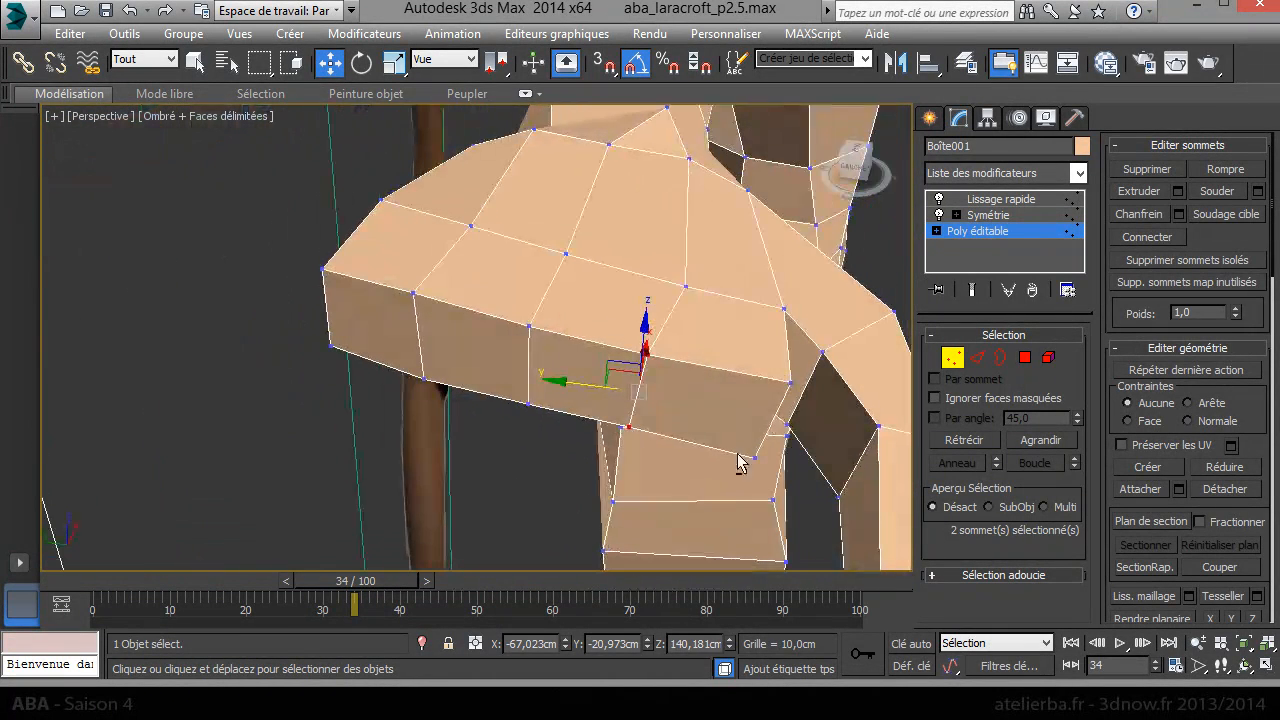
{"action": "left_click", "coordinate": [786, 381]}
{"action": "left_click_drag", "start_coordinate": [738, 378], "coordinate": [726, 378]}
{"action": "left_click", "coordinate": [745, 452]}
{"action": "middle_click_drag", "start_coordinate": [745, 455], "coordinate": [660, 467], "text": "alt"}
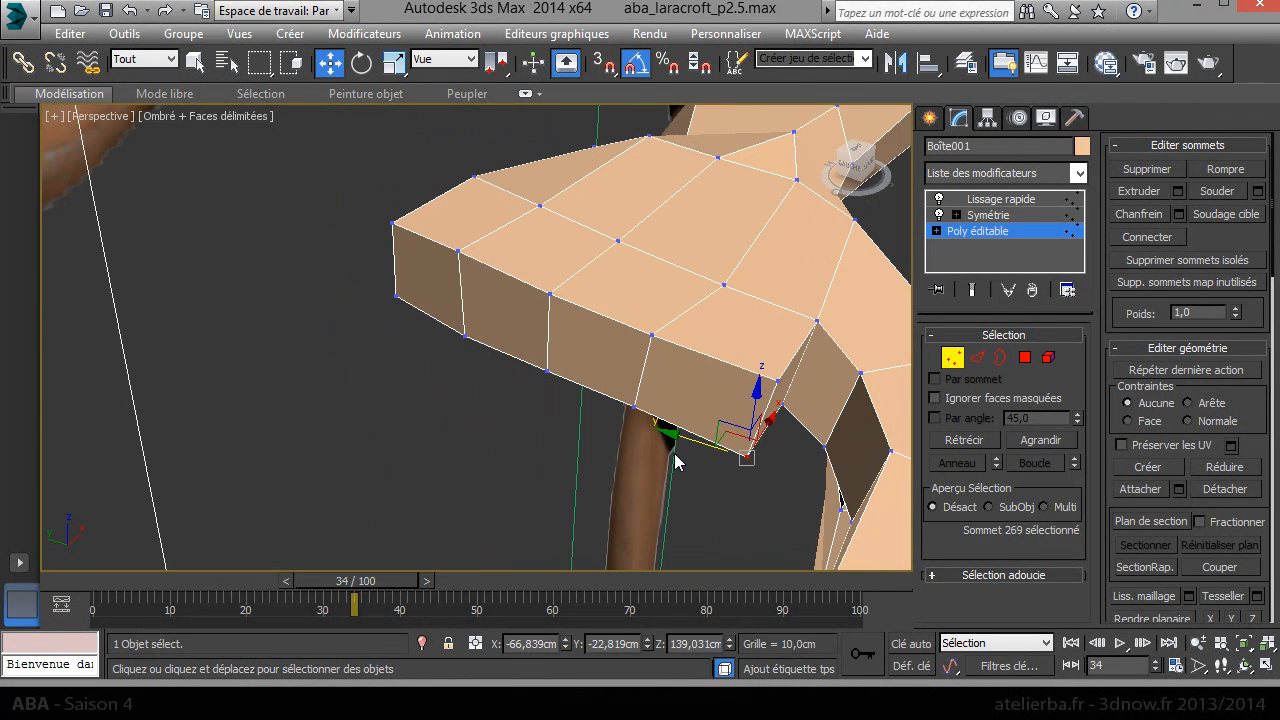
Step: Extrude the palm's little-finger end polygon three times by 2.721 cm to form the finger's segments
{"action": "left_click", "coordinate": [1025, 357]}
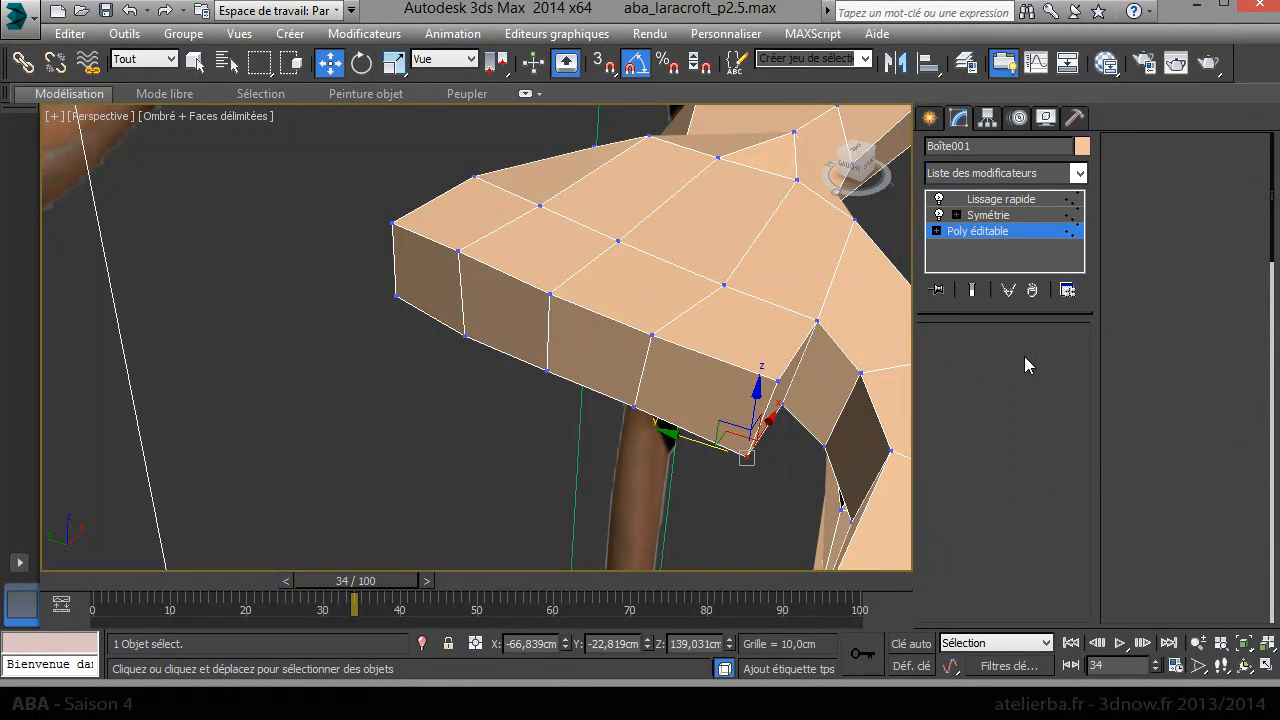
{"action": "left_click", "coordinate": [424, 280]}
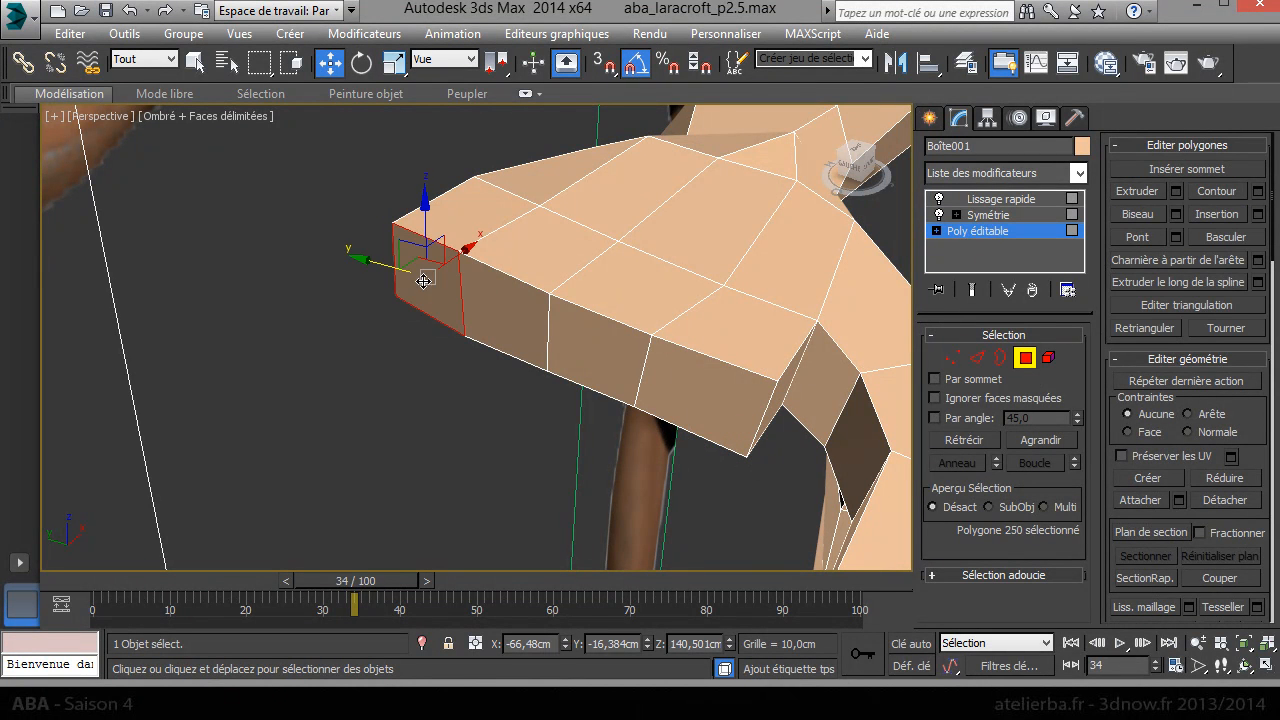
{"action": "right_click", "coordinate": [410, 373]}
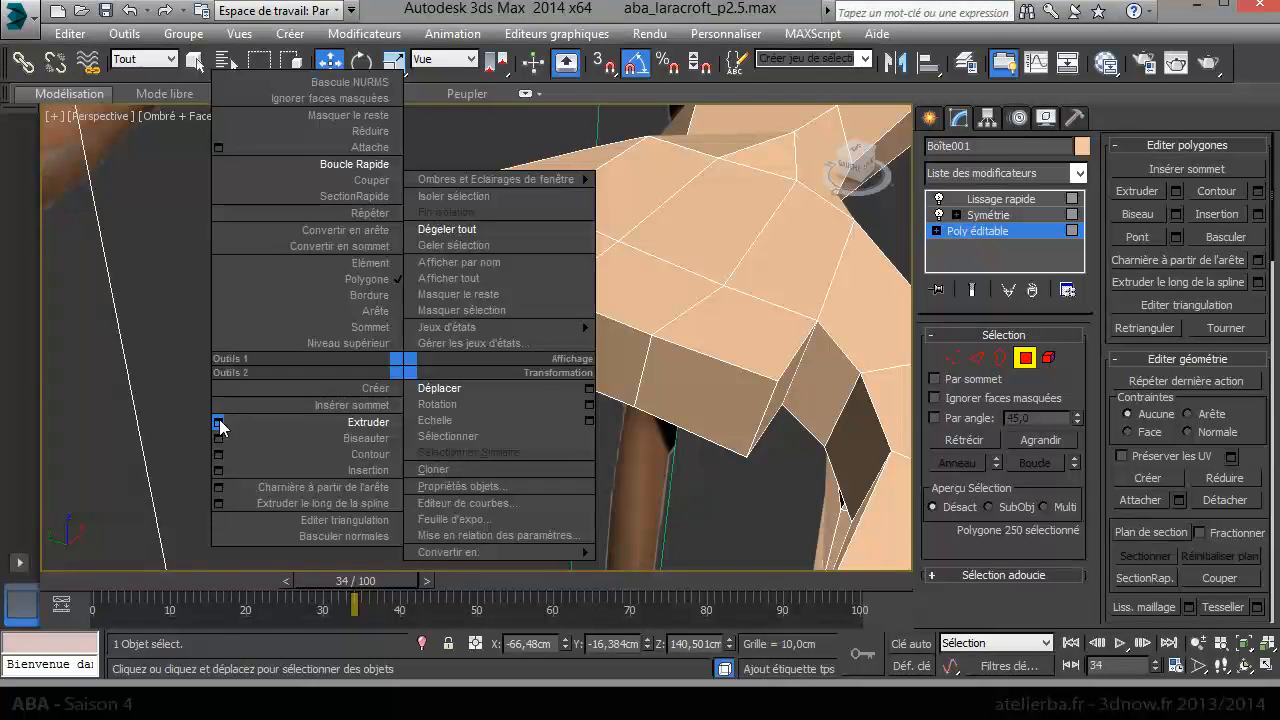
{"action": "left_click", "coordinate": [219, 425]}
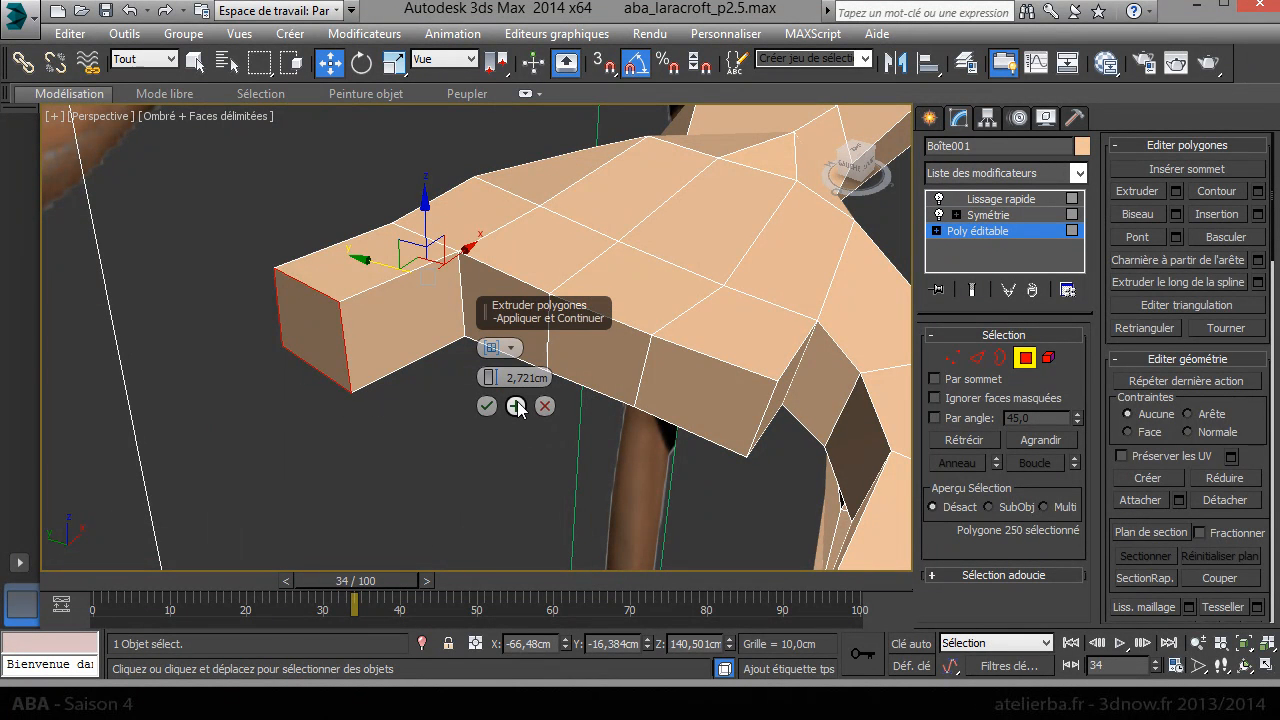
{"action": "left_click", "coordinate": [516, 405]}
{"action": "left_click", "coordinate": [516, 405]}
{"action": "left_click", "coordinate": [486, 406]}
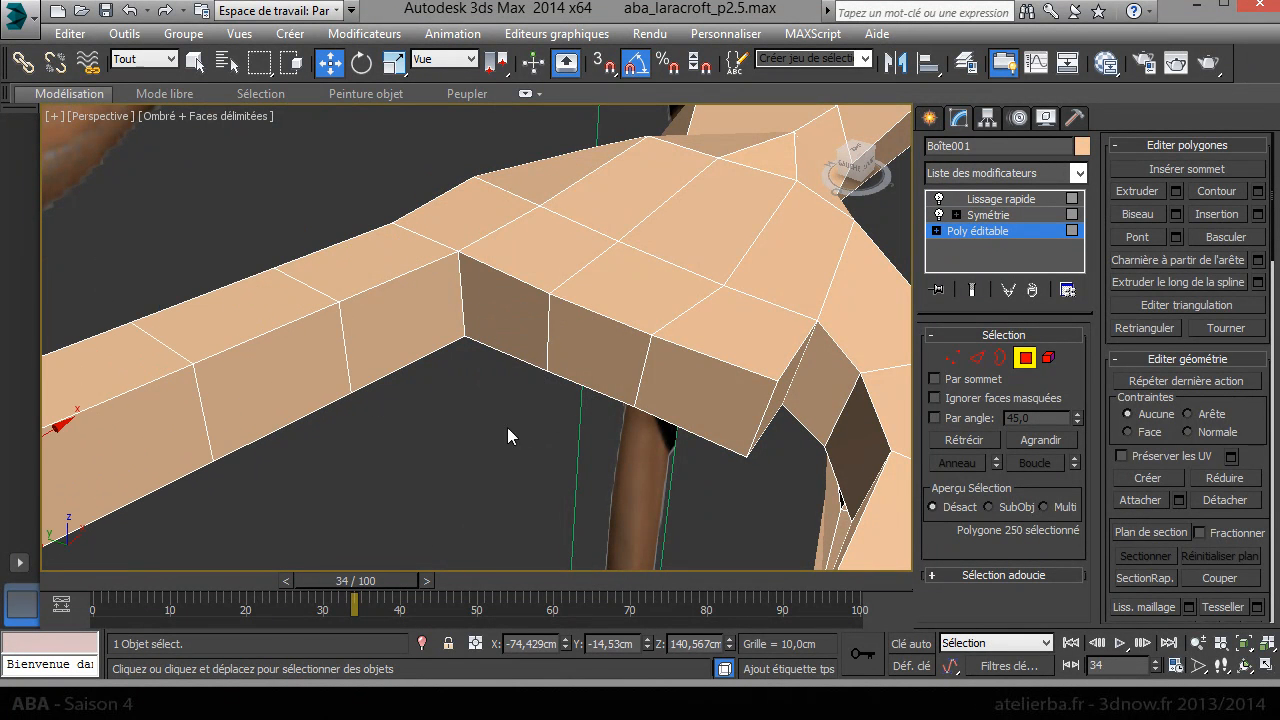
{"action": "scroll", "coordinate": [507, 427], "scroll_direction": "down", "scroll_amount": 5}
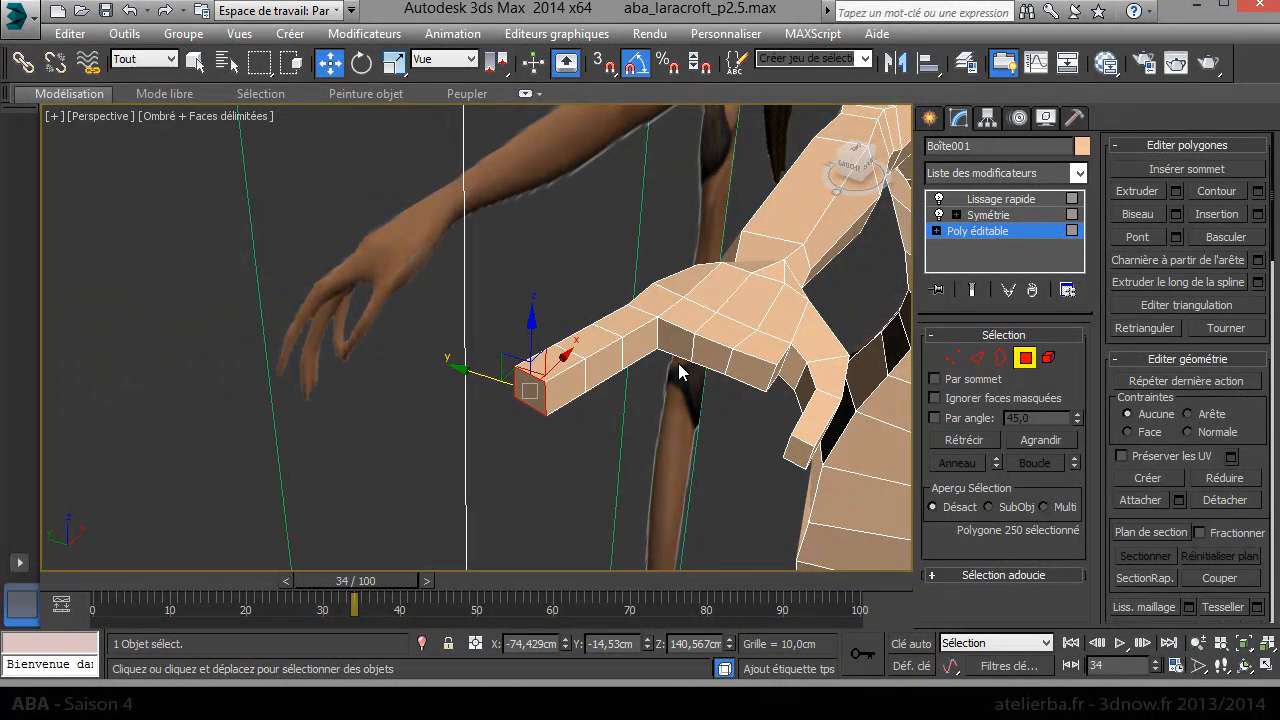
Step: In the front view, scale the four vertices at the little finger's tip down to 50%
{"action": "key", "text": "f"}
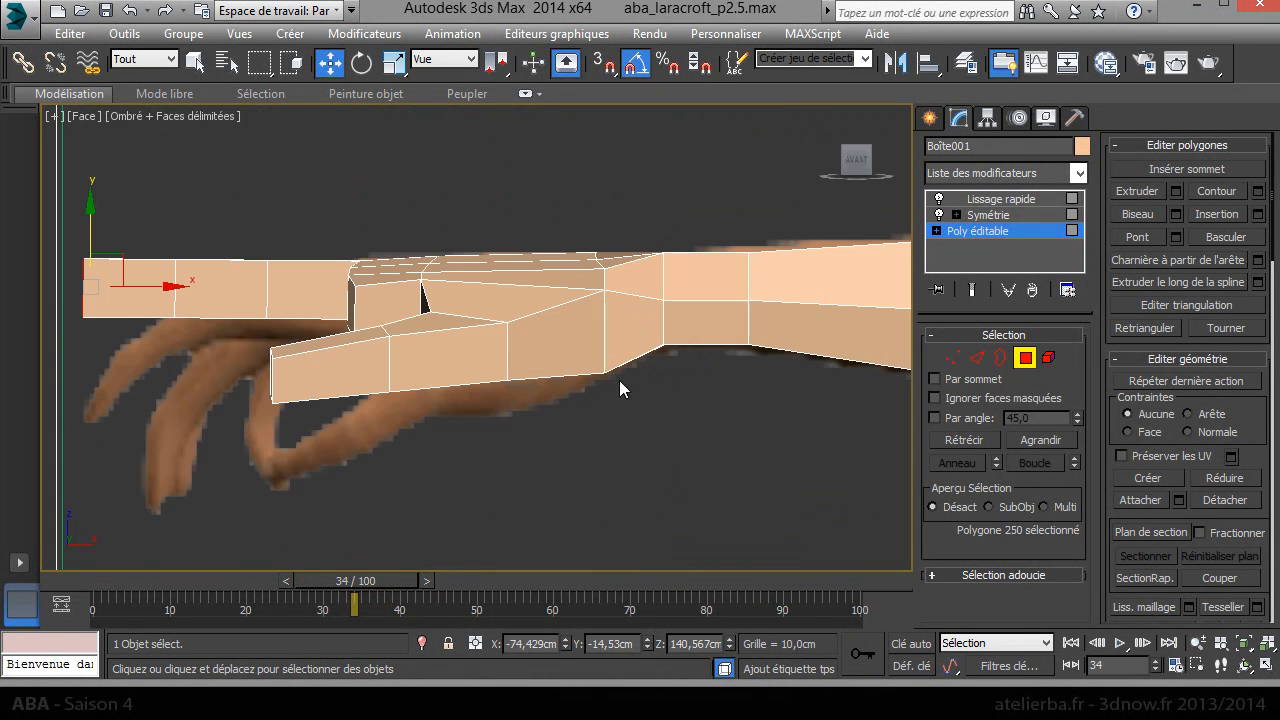
{"action": "scroll", "coordinate": [852, 330], "scroll_direction": "up", "scroll_amount": 3}
{"action": "left_click", "coordinate": [953, 357]}
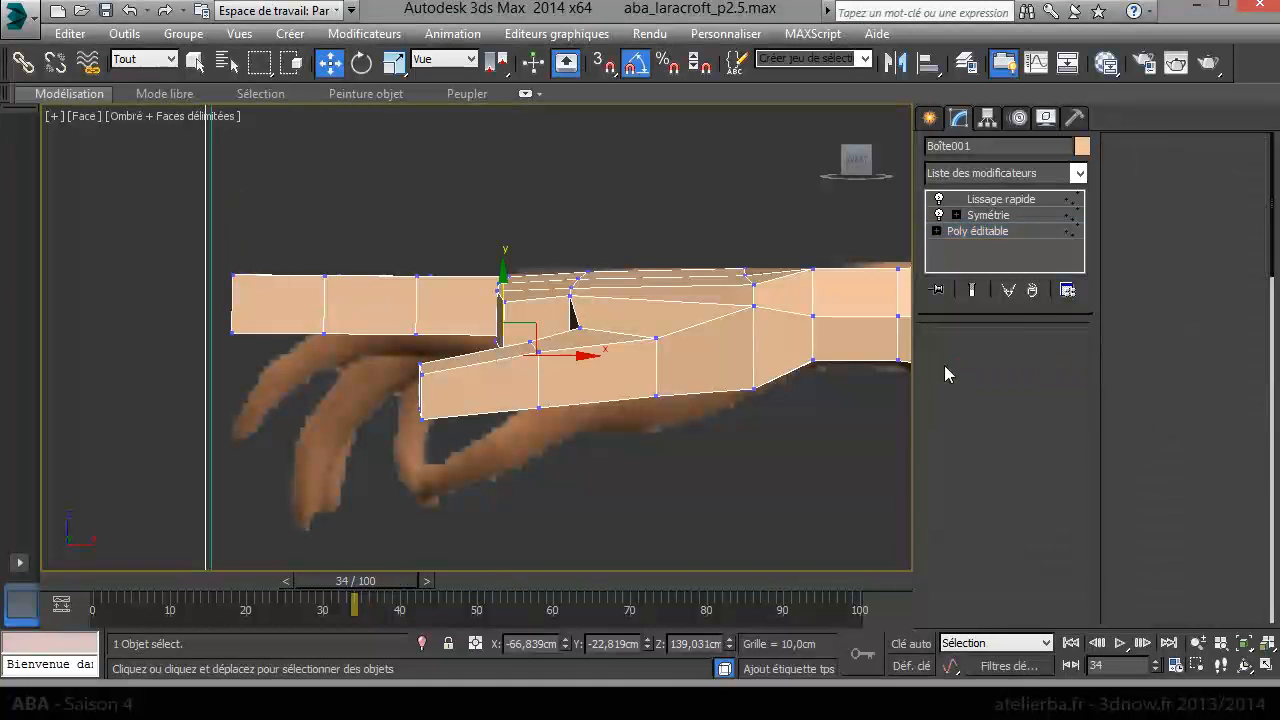
{"action": "left_click_drag", "start_coordinate": [249, 346], "coordinate": [252, 350]}
{"action": "right_click", "coordinate": [248, 335]}
{"action": "left_click", "coordinate": [271, 377]}
{"action": "left_click_drag", "start_coordinate": [251, 302], "coordinate": [276, 392]}
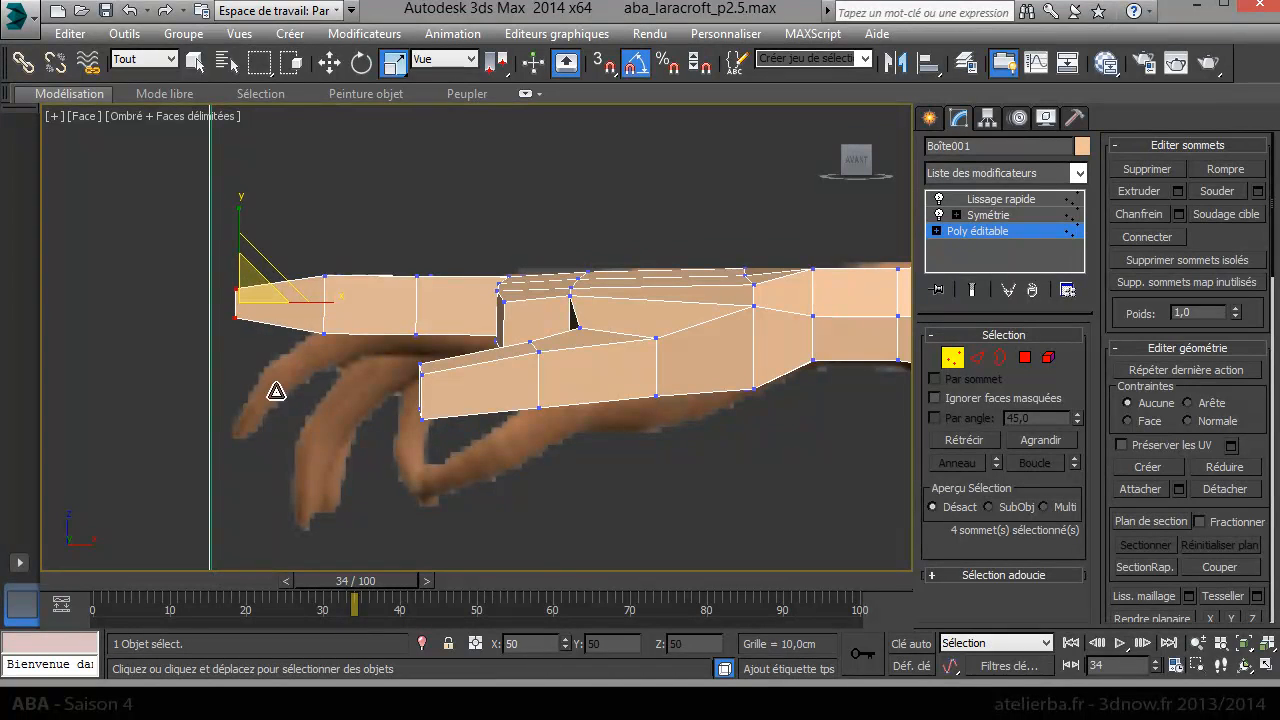
Step: Move the little finger's tip vertices down and back toward the palm, to X about -69 cm and Z about 135 cm
{"action": "right_click", "coordinate": [277, 308]}
{"action": "left_click", "coordinate": [300, 318]}
{"action": "left_click_drag", "start_coordinate": [258, 288], "coordinate": [473, 469]}
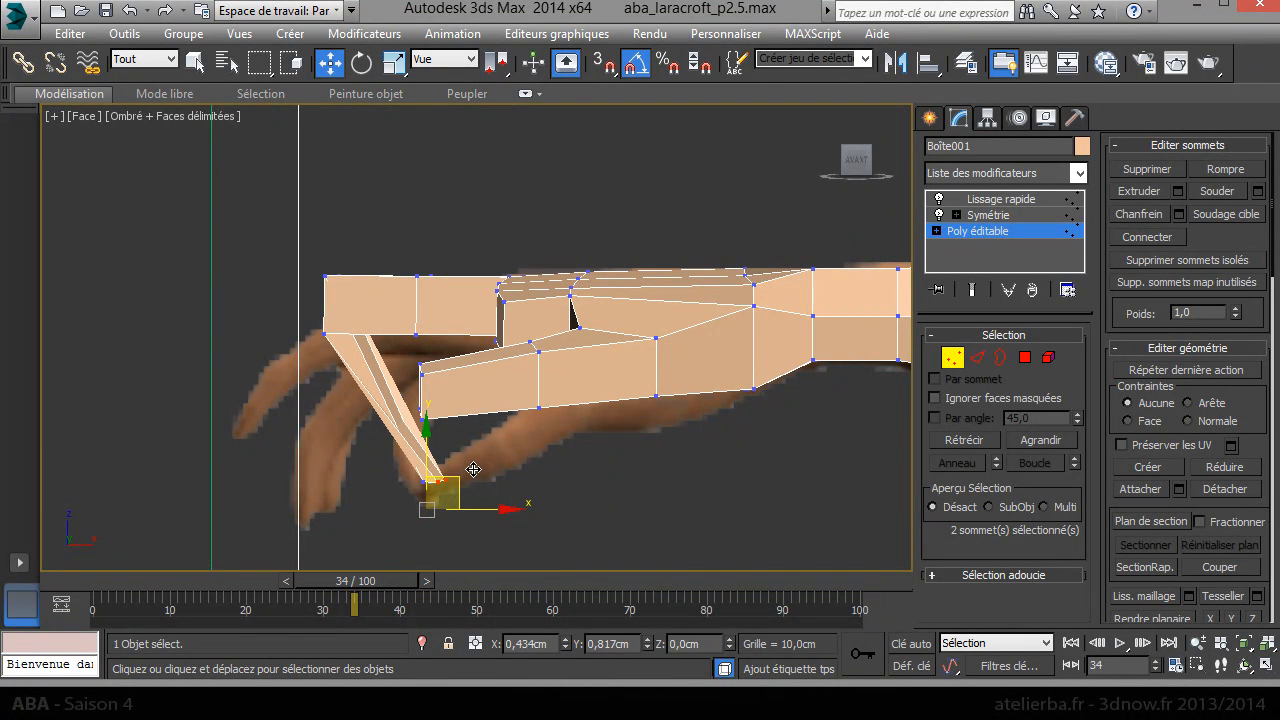
{"action": "right_click", "coordinate": [473, 469]}
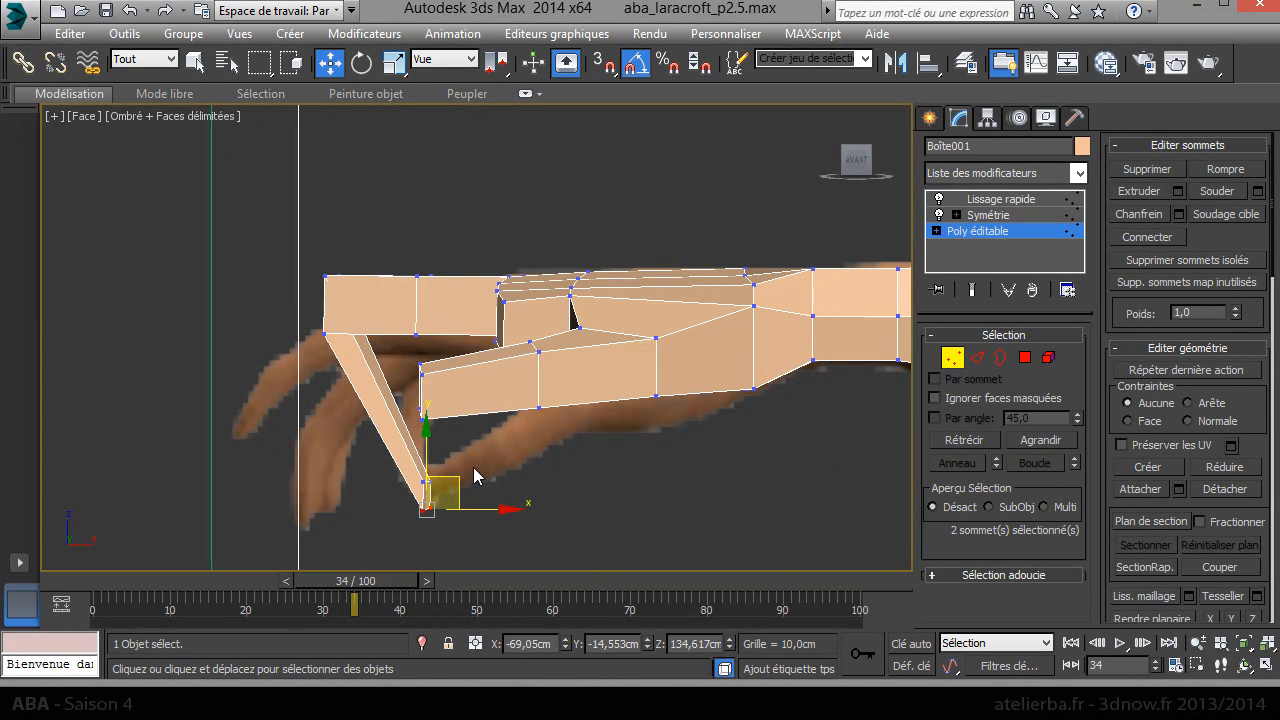
{"action": "key", "text": "F3"}
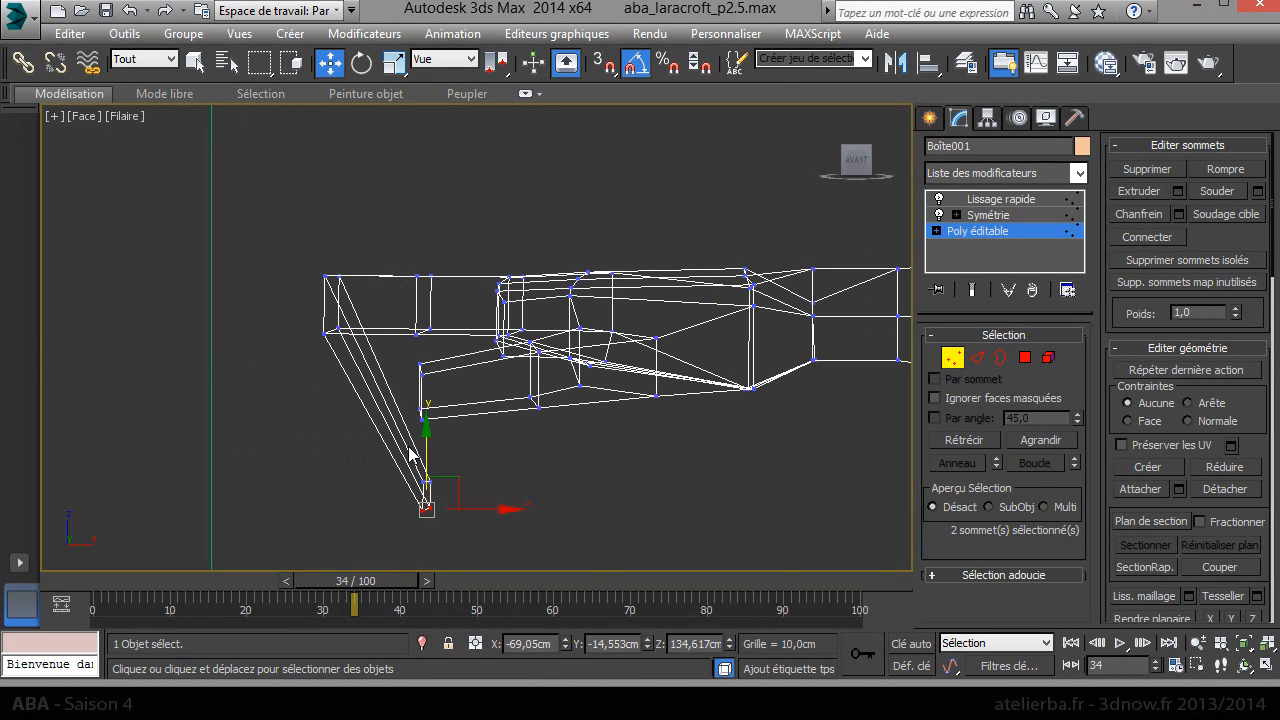
{"action": "middle_click_drag", "start_coordinate": [391, 383], "coordinate": [395, 388]}
{"action": "key", "text": "ctrl+z"}
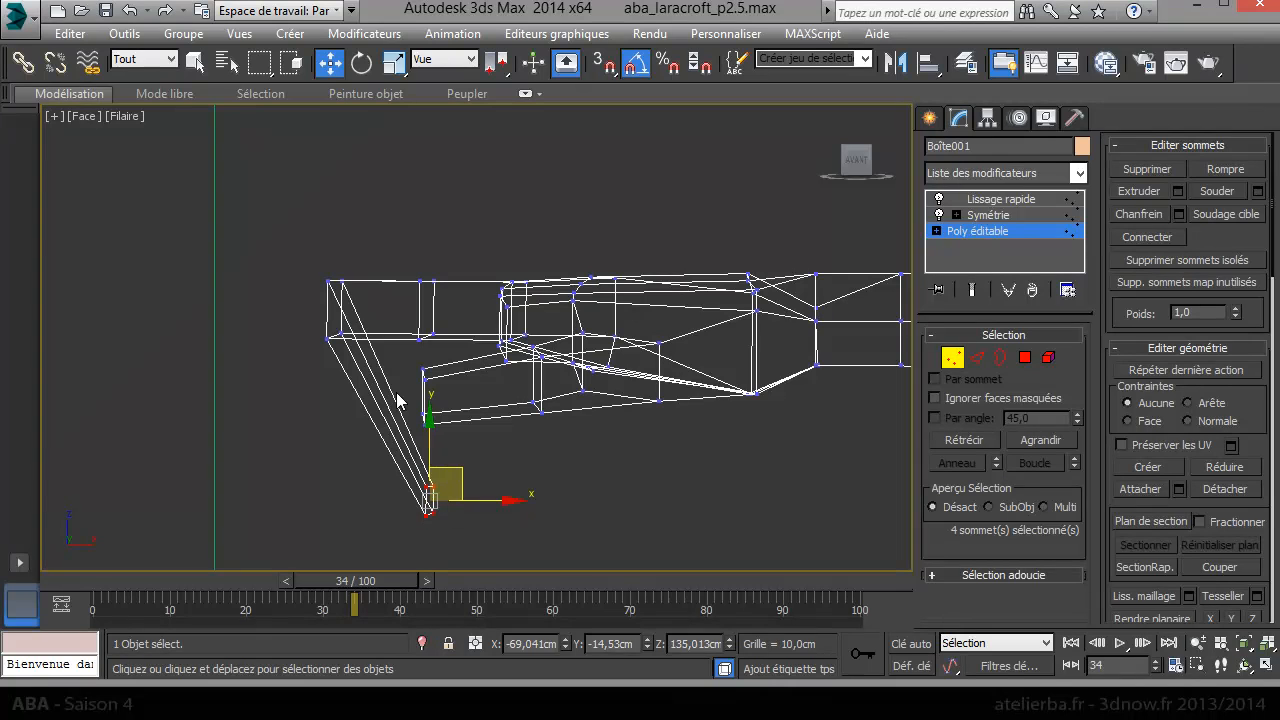
Step: Pull the little finger's two joint rings down and toward the palm, placing the first ring's upper vertices at Z about 140.5 cm
{"action": "left_click_drag", "start_coordinate": [357, 355], "coordinate": [356, 354]}
{"action": "left_click_drag", "start_coordinate": [367, 289], "coordinate": [480, 331]}
{"action": "left_click", "coordinate": [428, 326]}
{"action": "left_click_drag", "start_coordinate": [394, 260], "coordinate": [444, 307]}
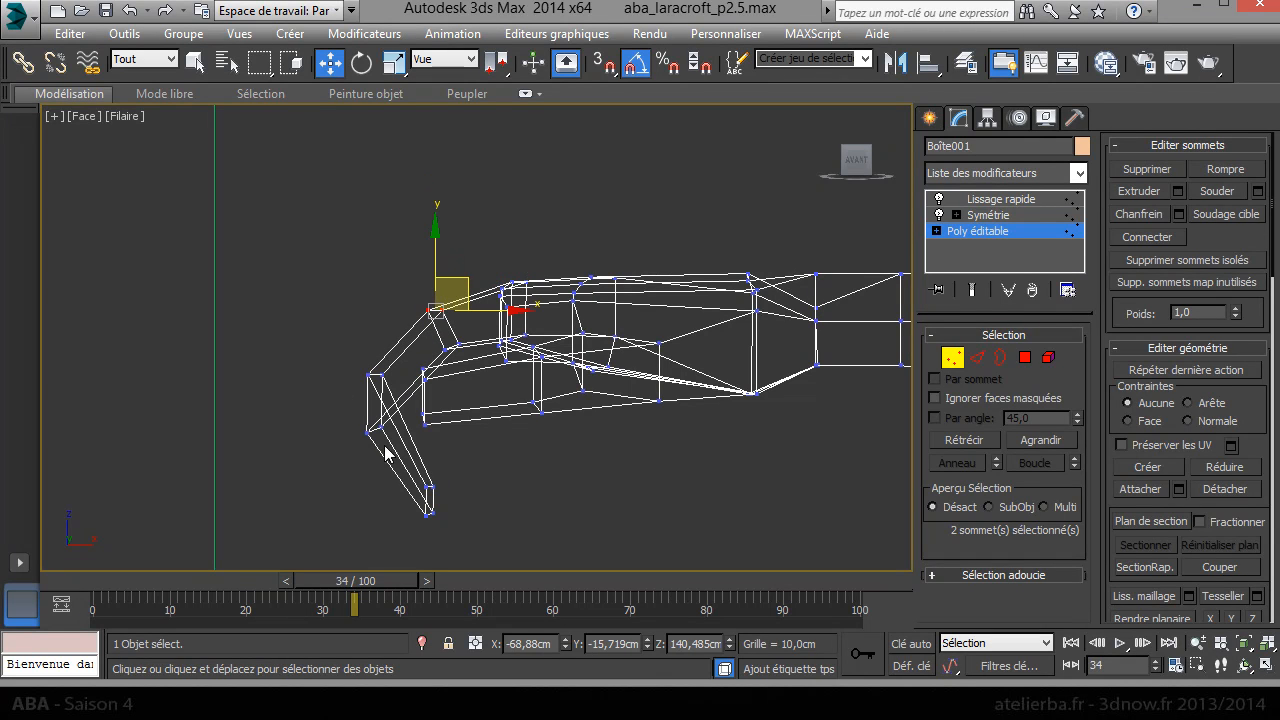
Step: Reshape the second joint and tip, moving the tip's outer vertices to X about -69.7 cm and the joint's upper pair to Z about 138.1 cm
{"action": "left_click_drag", "start_coordinate": [403, 447], "coordinate": [445, 393]}
{"action": "left_click_drag", "start_coordinate": [405, 497], "coordinate": [404, 496]}
{"action": "left_click_drag", "start_coordinate": [463, 463], "coordinate": [441, 492]}
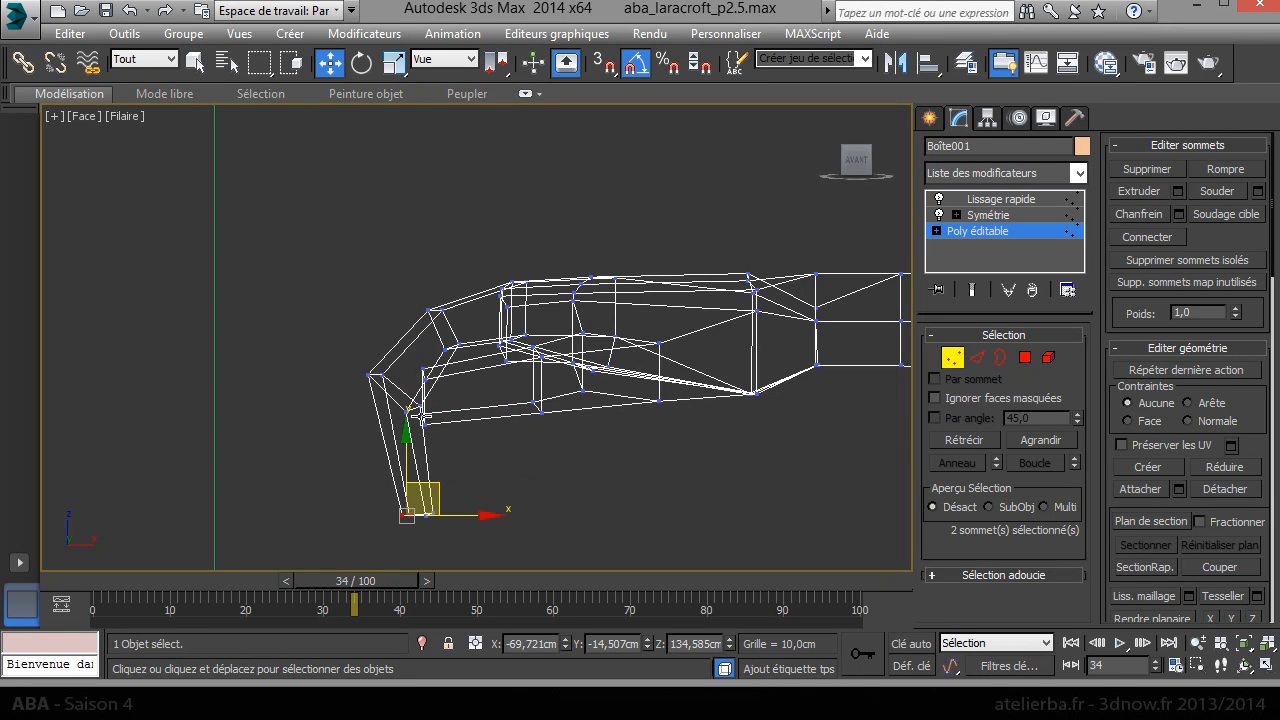
{"action": "left_click_drag", "start_coordinate": [395, 403], "coordinate": [414, 373]}
{"action": "key", "text": "F3"}
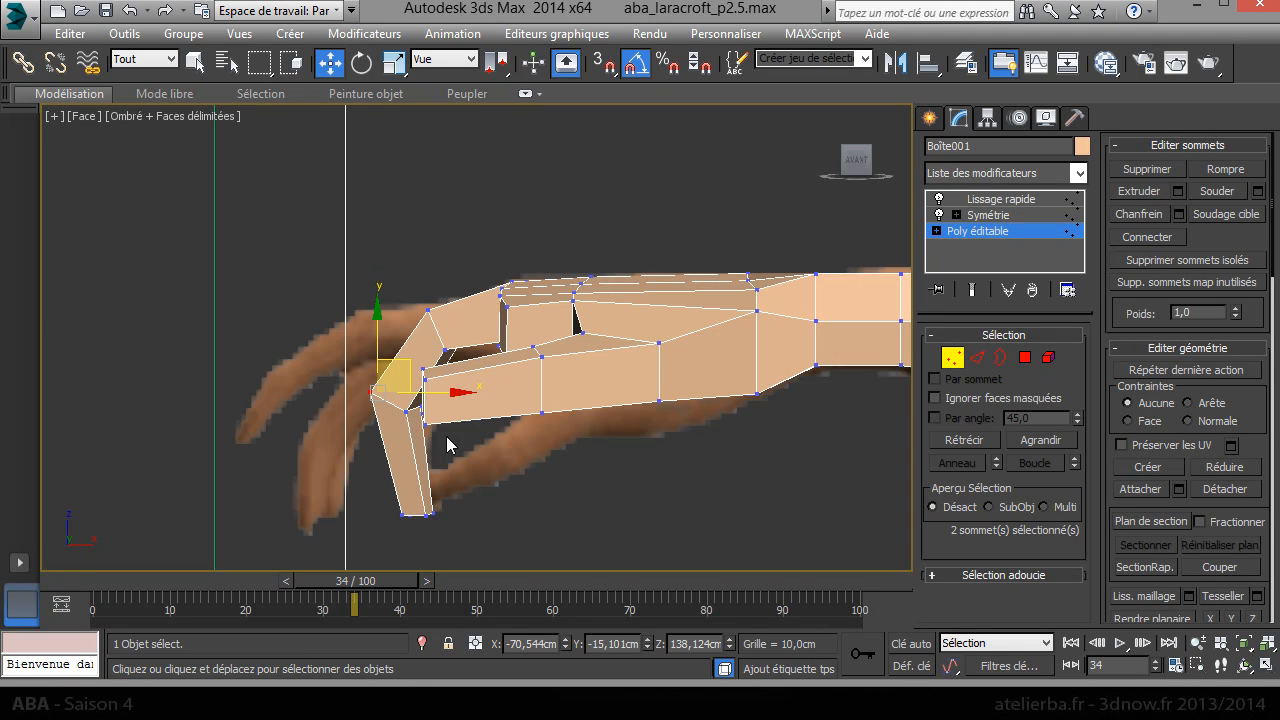
Step: Make the mesh see-through and align the second joint's rear vertices with their front counterparts in the front view
{"action": "key", "text": "alt+x"}
{"action": "scroll", "coordinate": [444, 463], "scroll_direction": "up", "scroll_amount": 5}
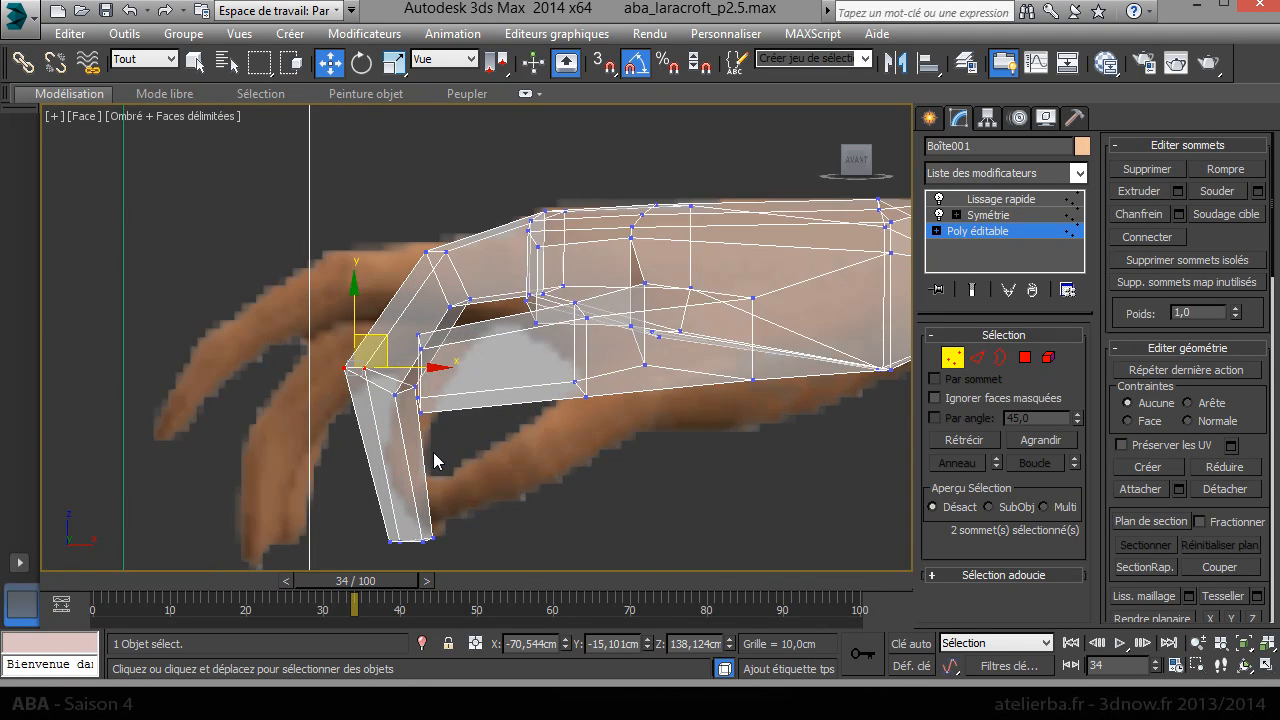
{"action": "scroll", "coordinate": [432, 430], "scroll_direction": "up", "scroll_amount": 2}
{"action": "scroll", "coordinate": [405, 340], "scroll_direction": "up", "scroll_amount": 3}
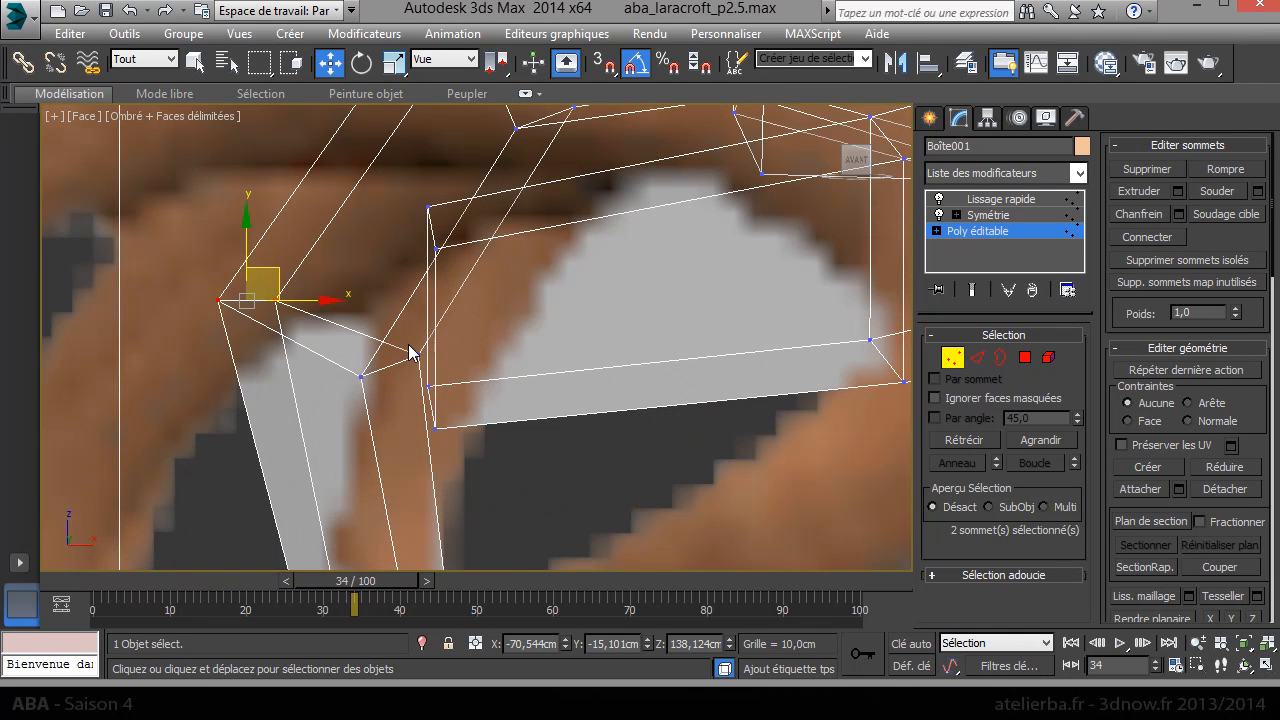
{"action": "left_click", "coordinate": [417, 355]}
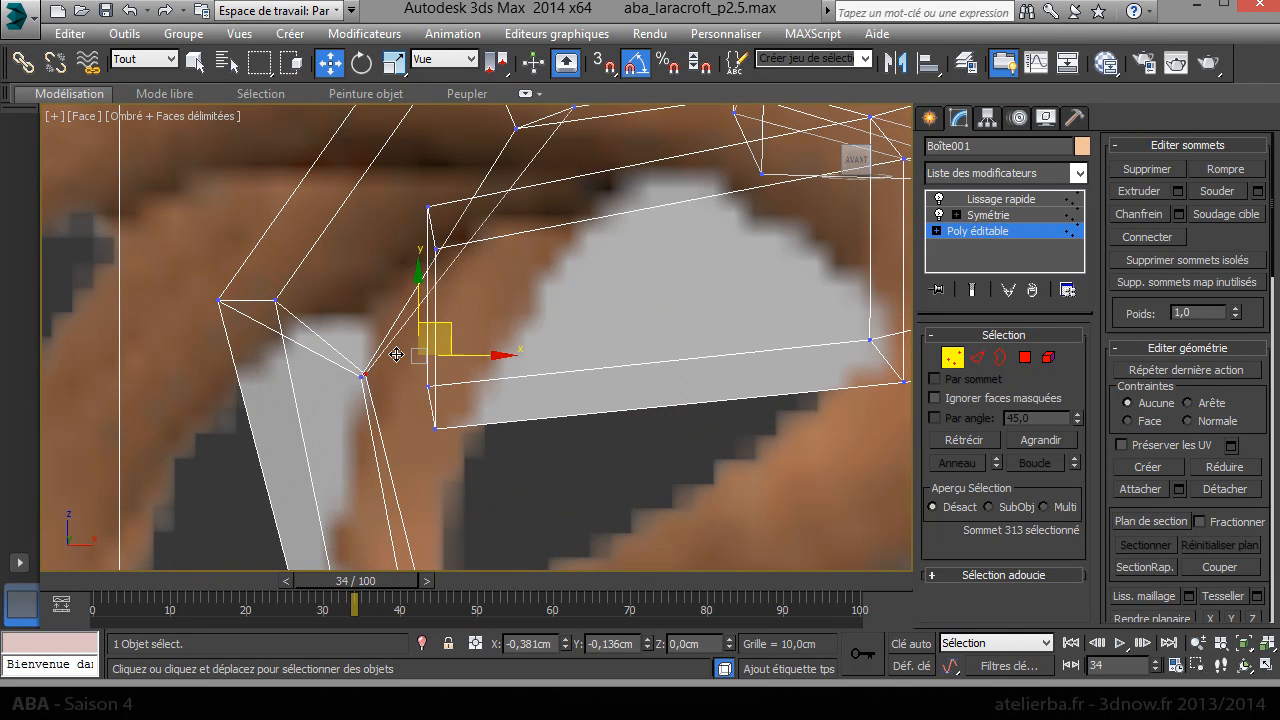
{"action": "left_click", "coordinate": [277, 299]}
{"action": "left_click_drag", "start_coordinate": [310, 279], "coordinate": [255, 277]}
{"action": "scroll", "coordinate": [259, 297], "scroll_direction": "down", "scroll_amount": 2}
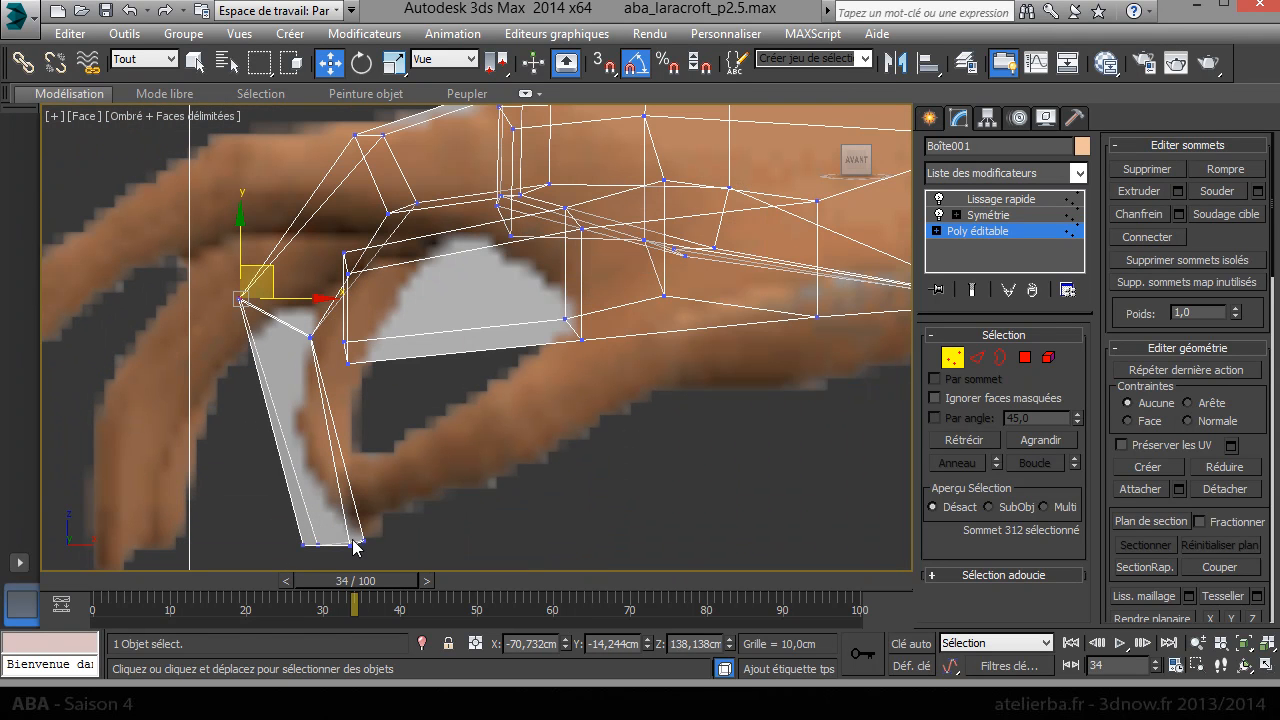
Step: Align the paired vertices at the little finger's tip in the front view, moving the outer one to X about -69.7 cm
{"action": "left_click", "coordinate": [354, 541]}
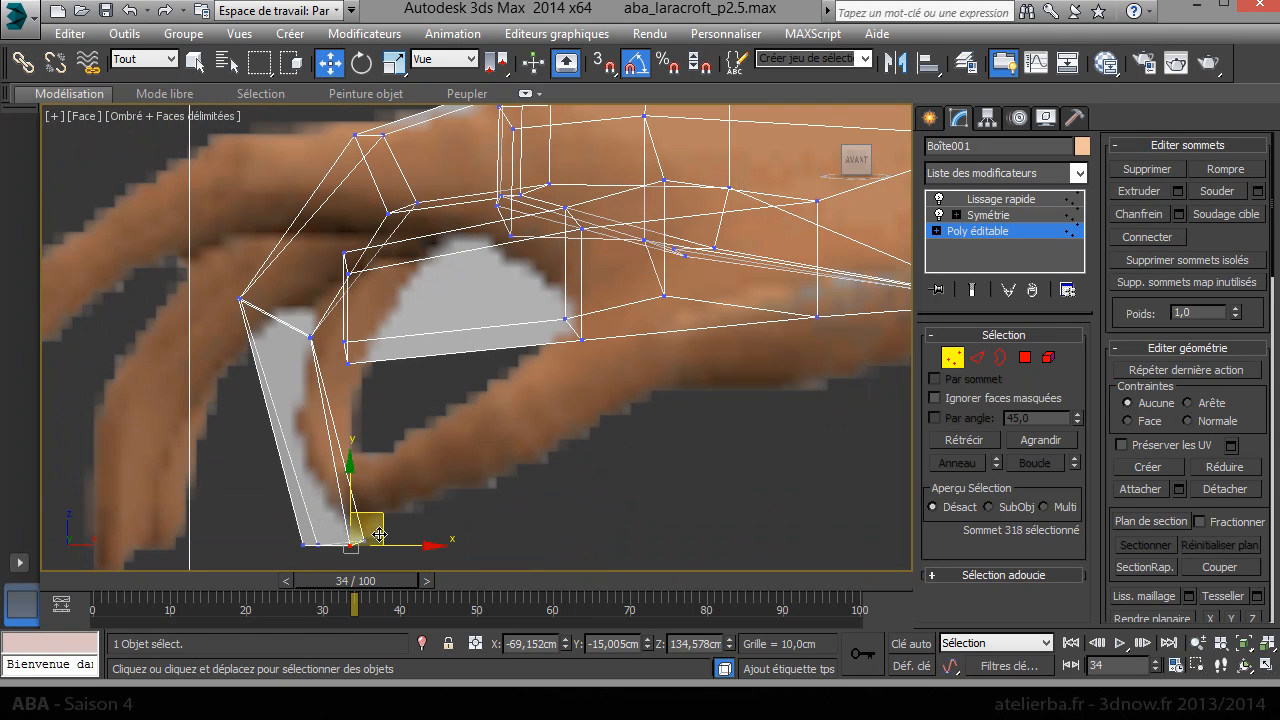
{"action": "left_click", "coordinate": [303, 544]}
{"action": "left_click_drag", "start_coordinate": [338, 525], "coordinate": [348, 525]}
{"action": "middle_click_drag", "start_coordinate": [453, 426], "coordinate": [496, 478]}
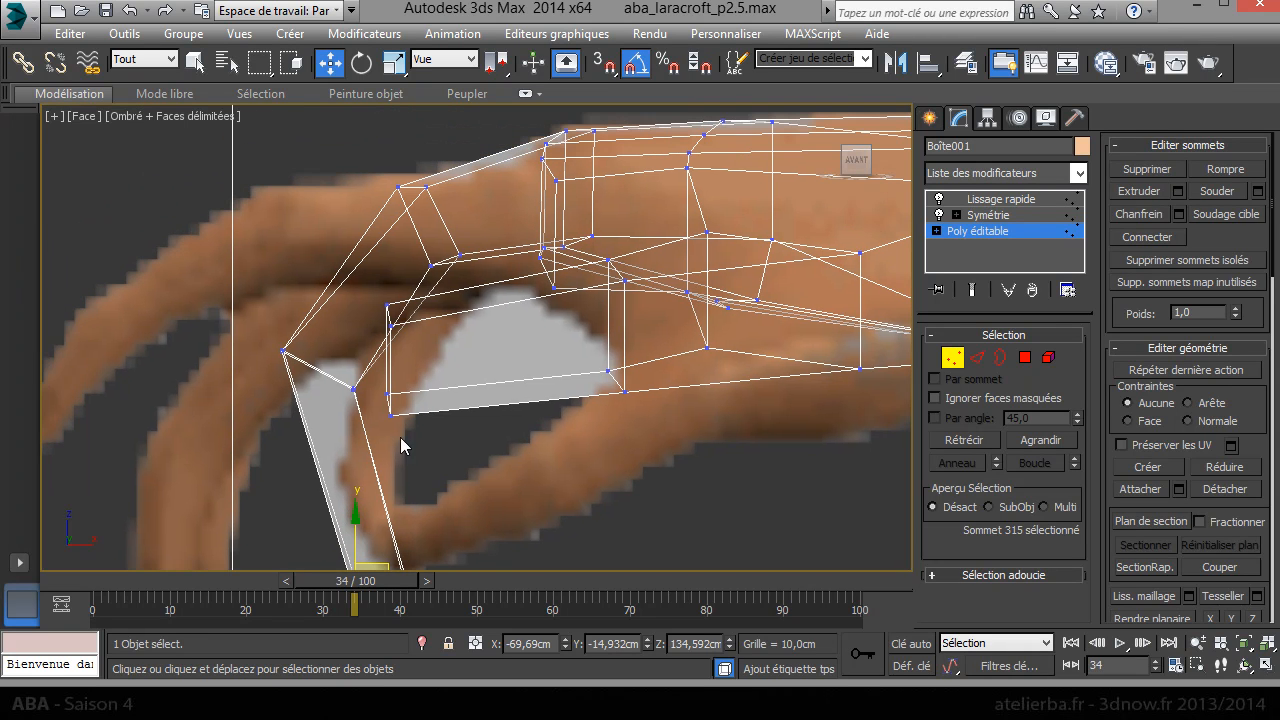
Step: Fit the second joint's vertices to the reference finger, moving the outer pair to X about -69.8 cm and Z about 137.6 cm
{"action": "left_click", "coordinate": [353, 388]}
{"action": "left_click_drag", "start_coordinate": [381, 362], "coordinate": [427, 376]}
{"action": "left_click", "coordinate": [284, 351]}
{"action": "left_click_drag", "start_coordinate": [312, 332], "coordinate": [372, 365]}
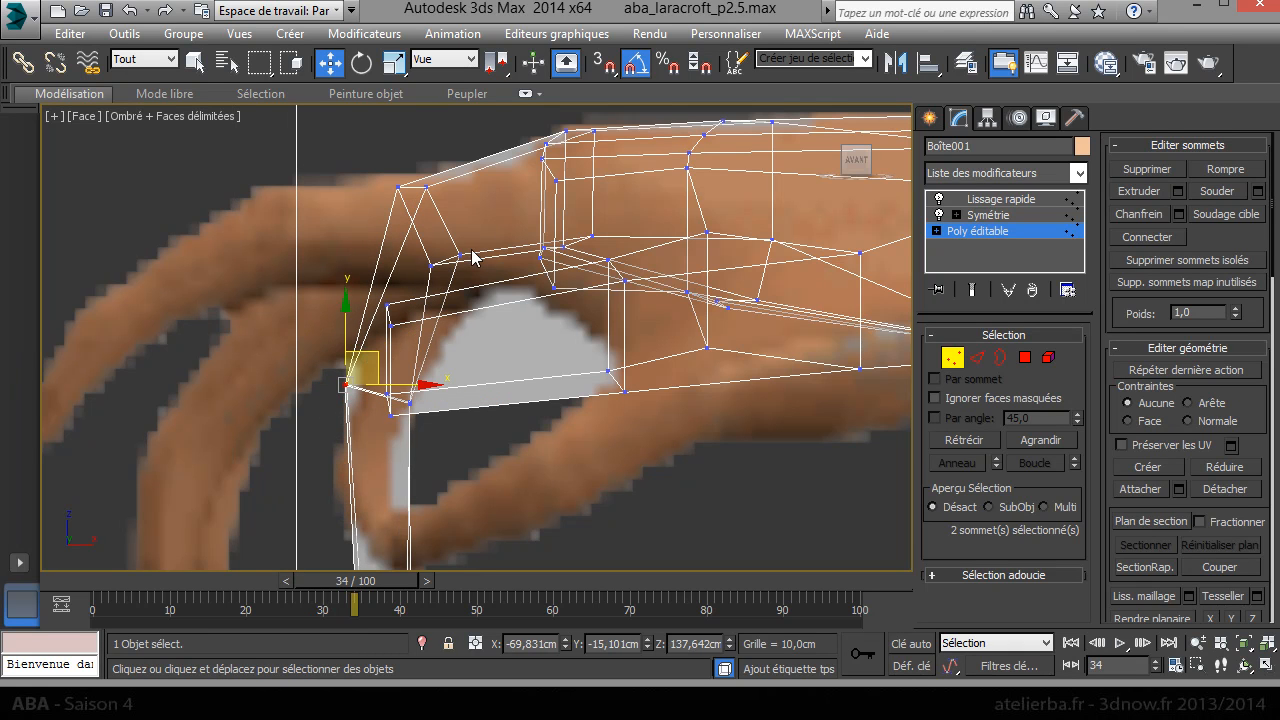
Step: Align the first joint's vertex pairs and lower them, placing the upper pair at X about -68.9 cm and Z about 139.9 cm
{"action": "left_click", "coordinate": [399, 186]}
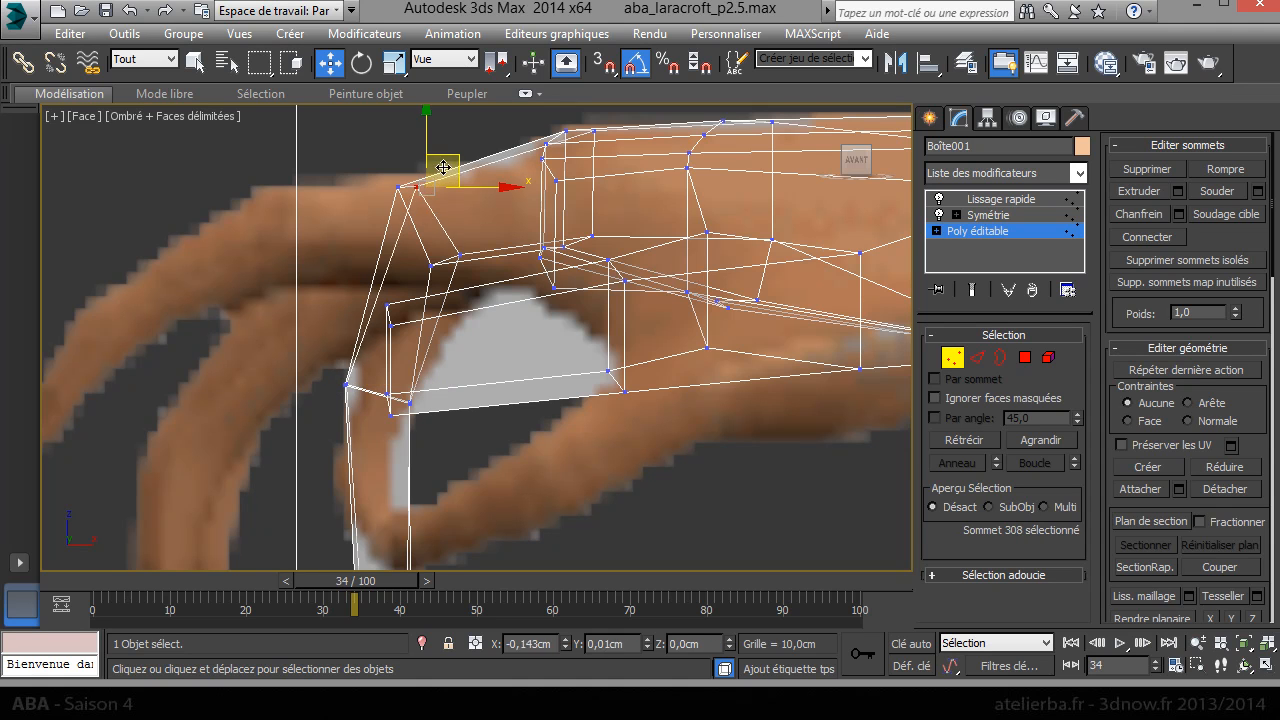
{"action": "left_click", "coordinate": [432, 264]}
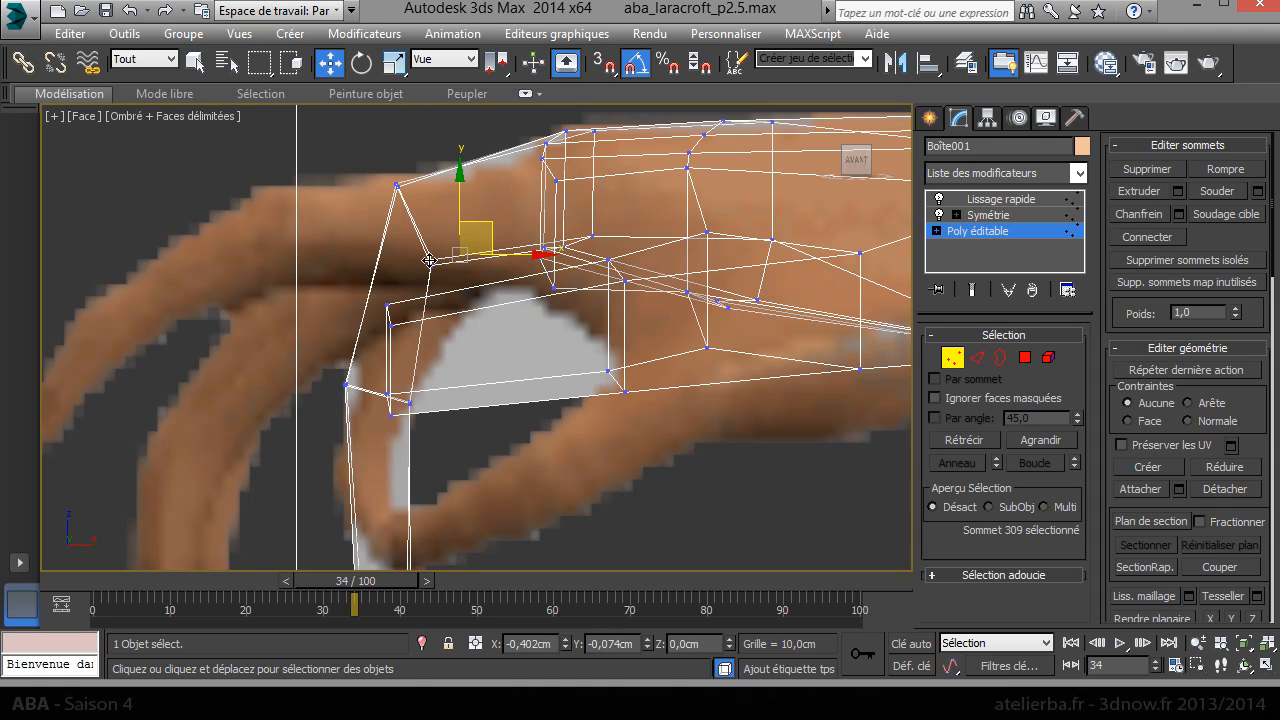
{"action": "left_click_drag", "start_coordinate": [451, 280], "coordinate": [493, 287]}
{"action": "left_click_drag", "start_coordinate": [388, 174], "coordinate": [427, 222]}
{"action": "left_click_drag", "start_coordinate": [424, 165], "coordinate": [445, 202]}
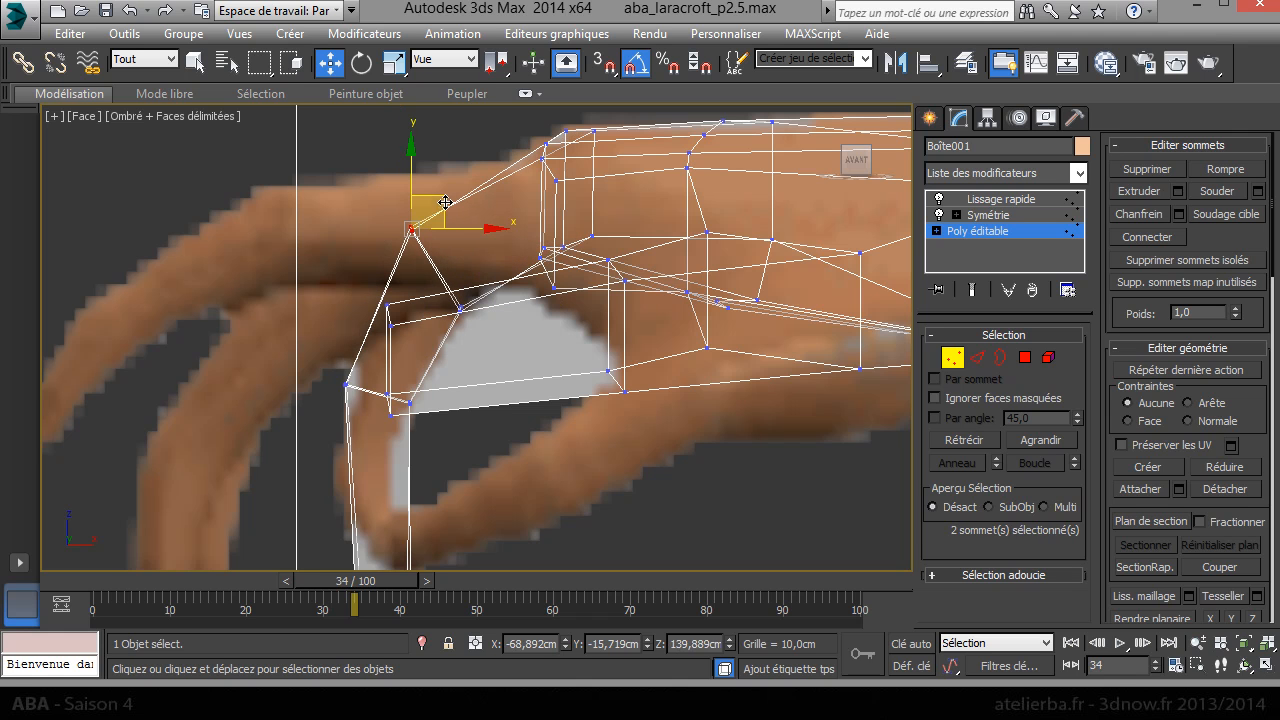
{"action": "scroll", "coordinate": [340, 266], "scroll_direction": "down", "scroll_amount": 4}
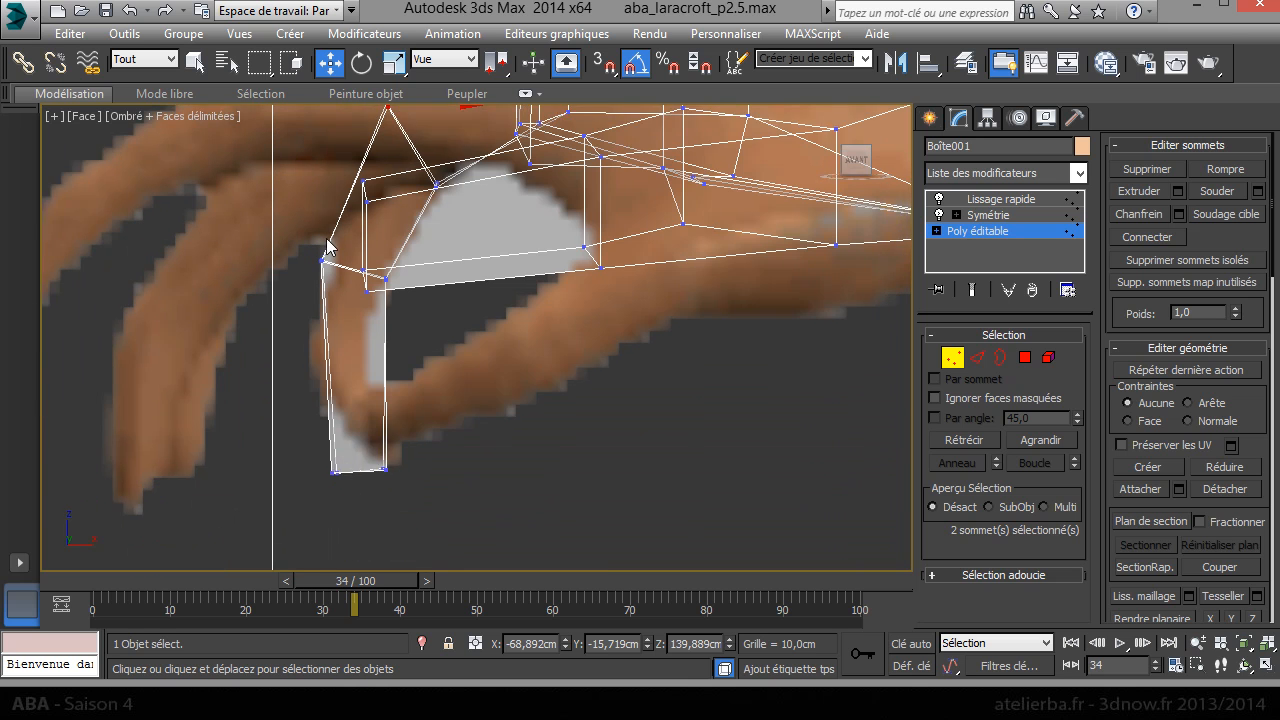
{"action": "key", "text": "p"}
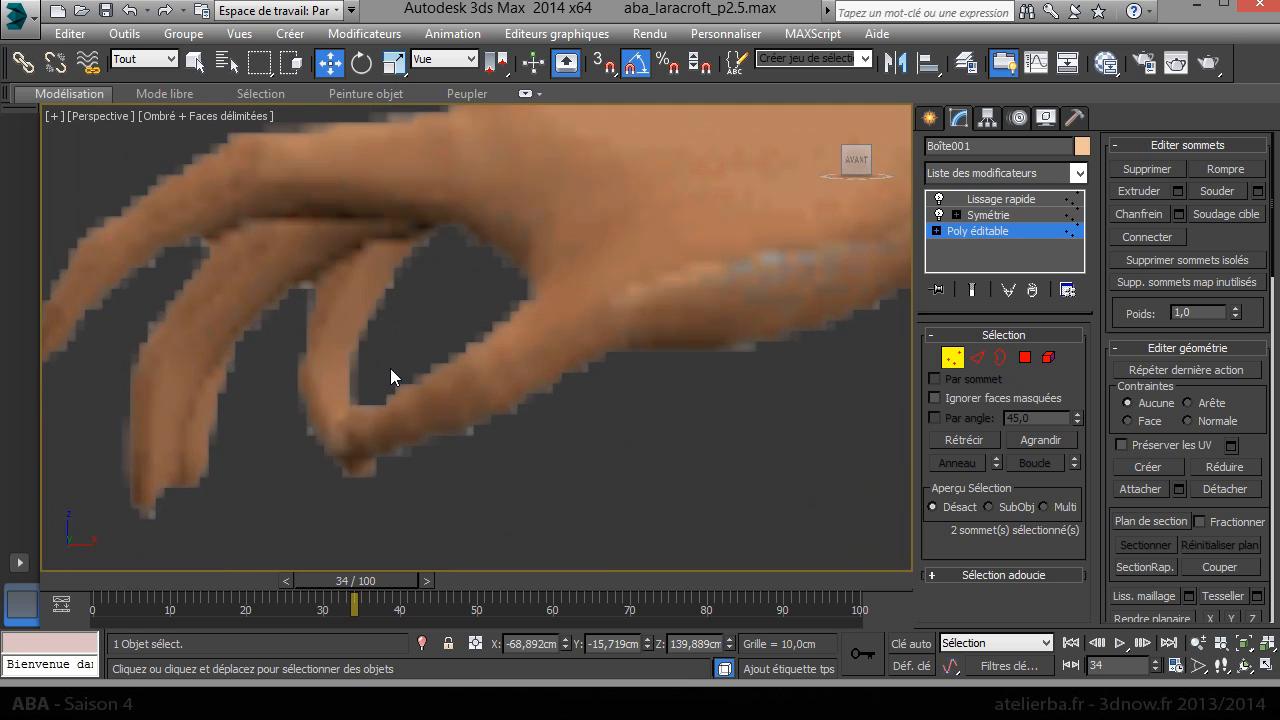
Step: Turn off the body mesh's see-through display and show the end result of the modifier stack
{"action": "scroll", "coordinate": [390, 368], "scroll_direction": "down", "scroll_amount": 3}
{"action": "middle_click_drag", "start_coordinate": [443, 390], "coordinate": [385, 385], "text": "alt"}
{"action": "middle_click_drag", "start_coordinate": [281, 381], "coordinate": [256, 381], "text": "alt"}
{"action": "left_click_drag", "start_coordinate": [240, 297], "coordinate": [358, 366]}
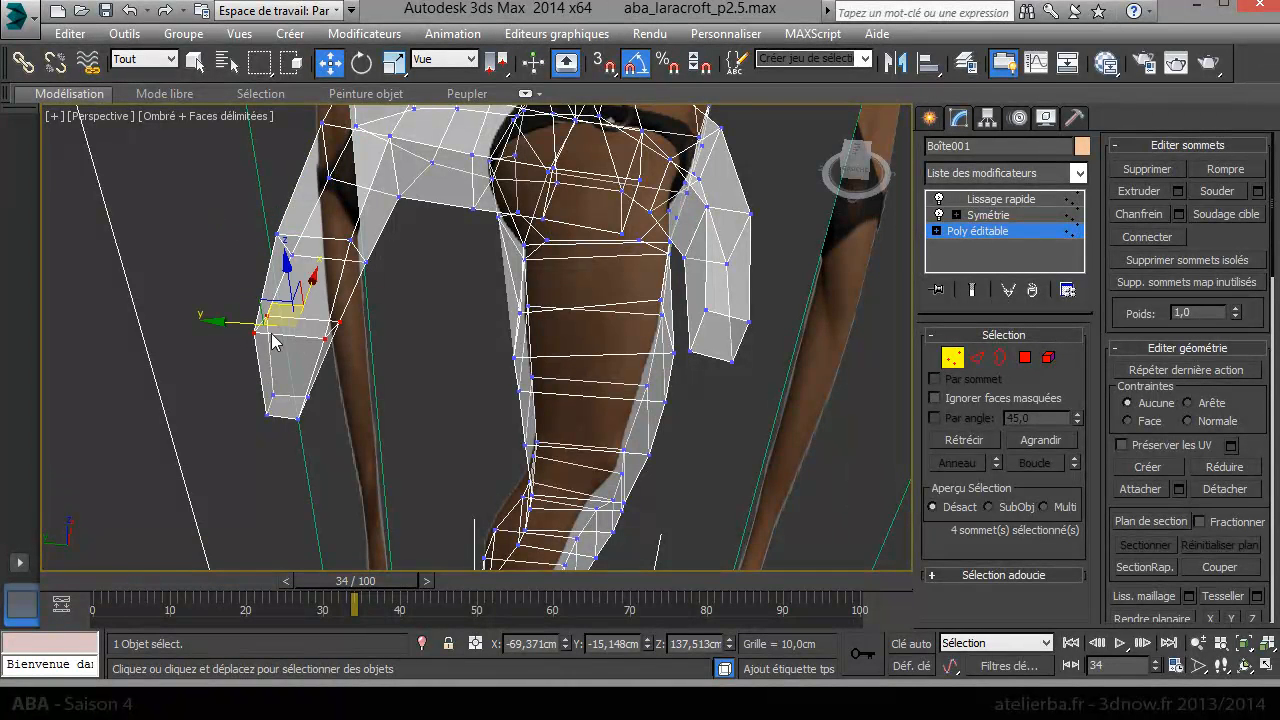
{"action": "key", "text": "F3"}
{"action": "key", "text": "F3"}
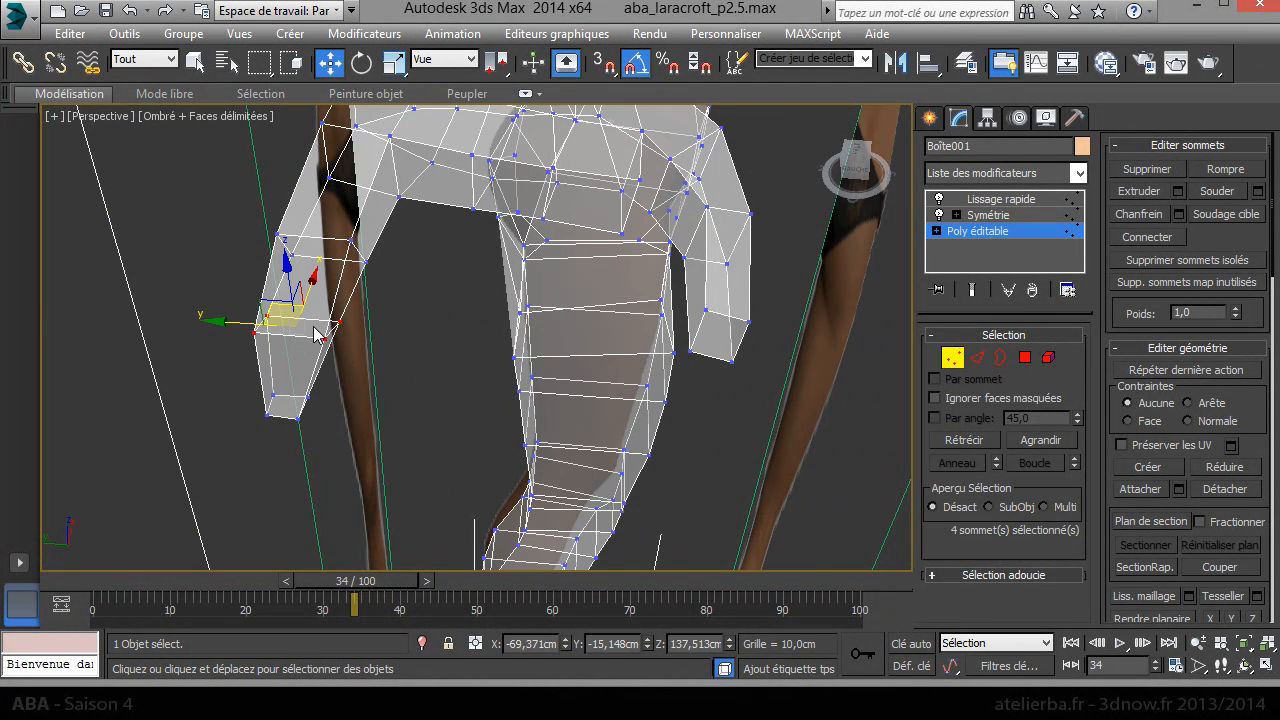
{"action": "key", "text": "alt+x"}
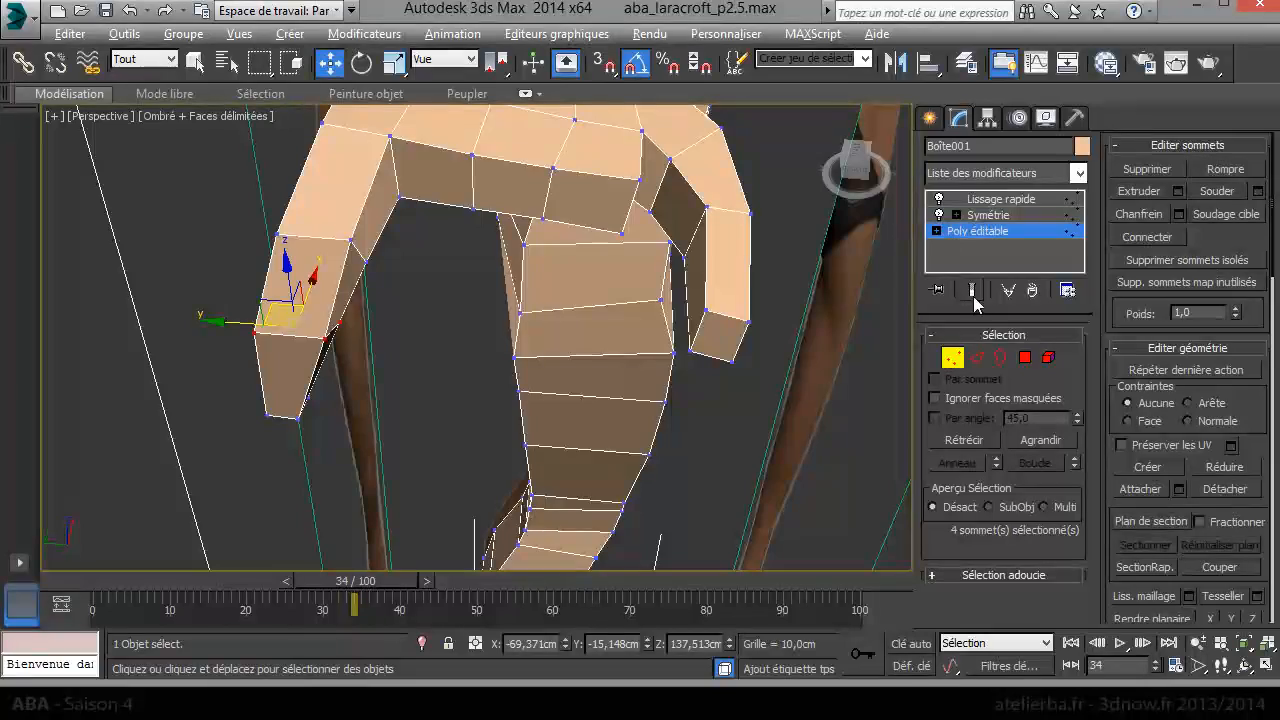
{"action": "left_click", "coordinate": [972, 290]}
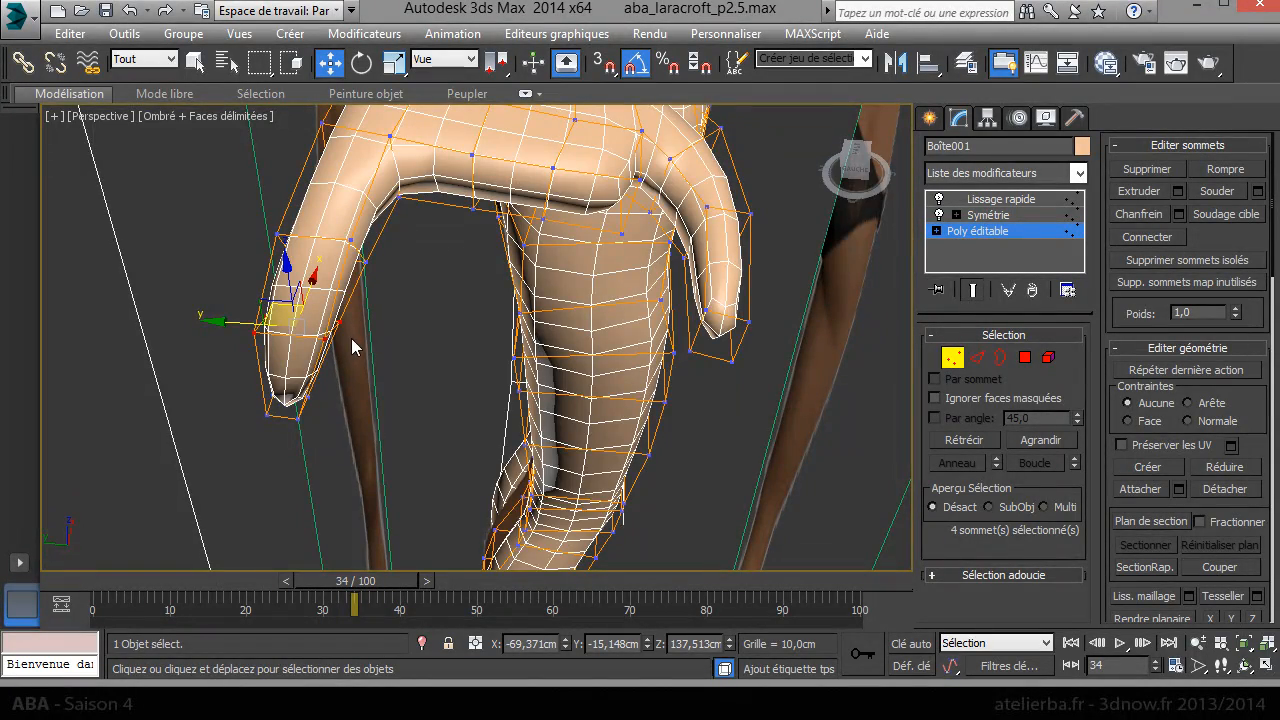
Step: Switch to the top view at the little finger and disable the Lissage rapide modifier
{"action": "middle_click_drag", "start_coordinate": [392, 299], "coordinate": [340, 397], "text": "alt"}
{"action": "key", "text": "t"}
{"action": "scroll", "coordinate": [366, 340], "scroll_direction": "up", "scroll_amount": 5}
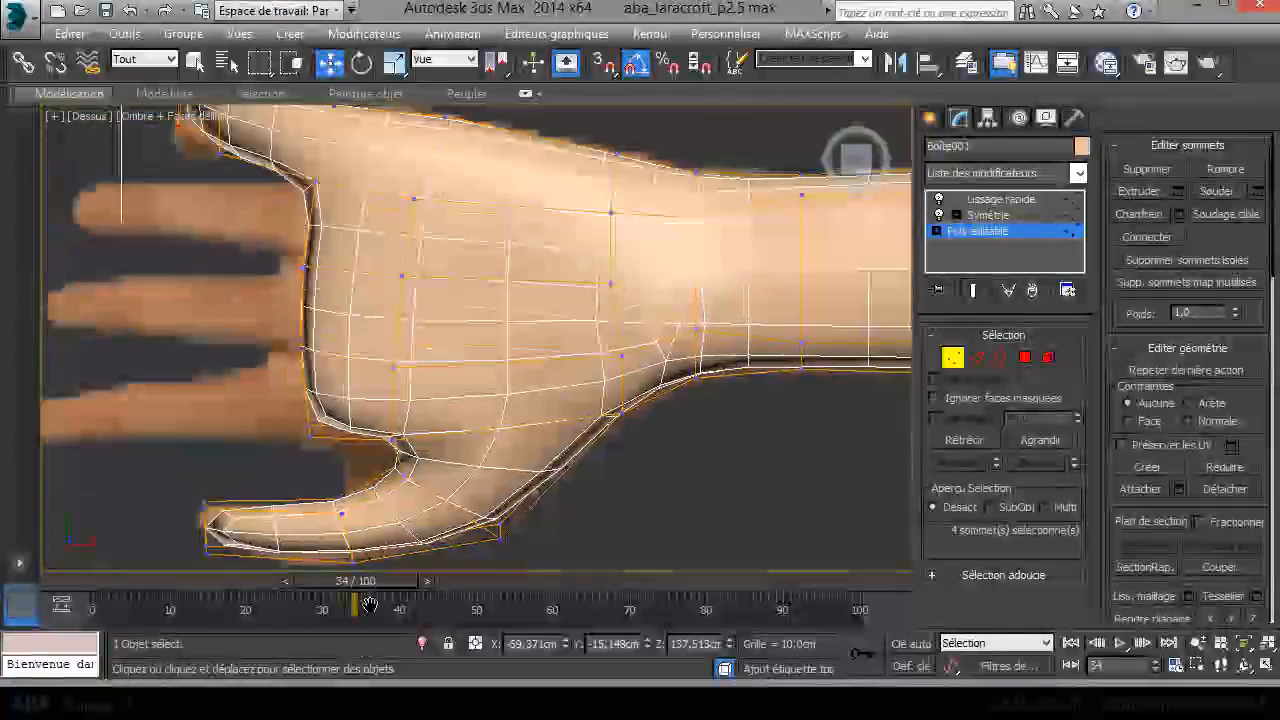
{"action": "middle_click_drag", "start_coordinate": [366, 340], "coordinate": [580, 432]}
{"action": "scroll", "coordinate": [455, 268], "scroll_direction": "up", "scroll_amount": 3}
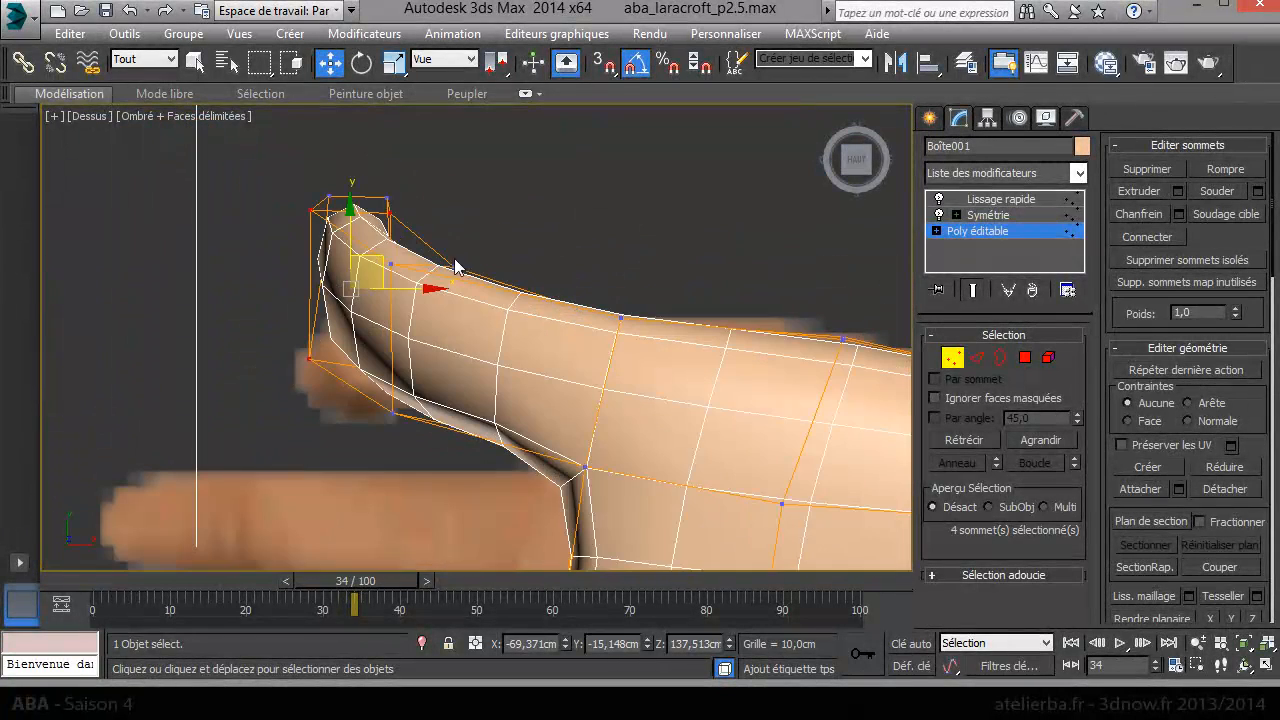
{"action": "left_click", "coordinate": [940, 200]}
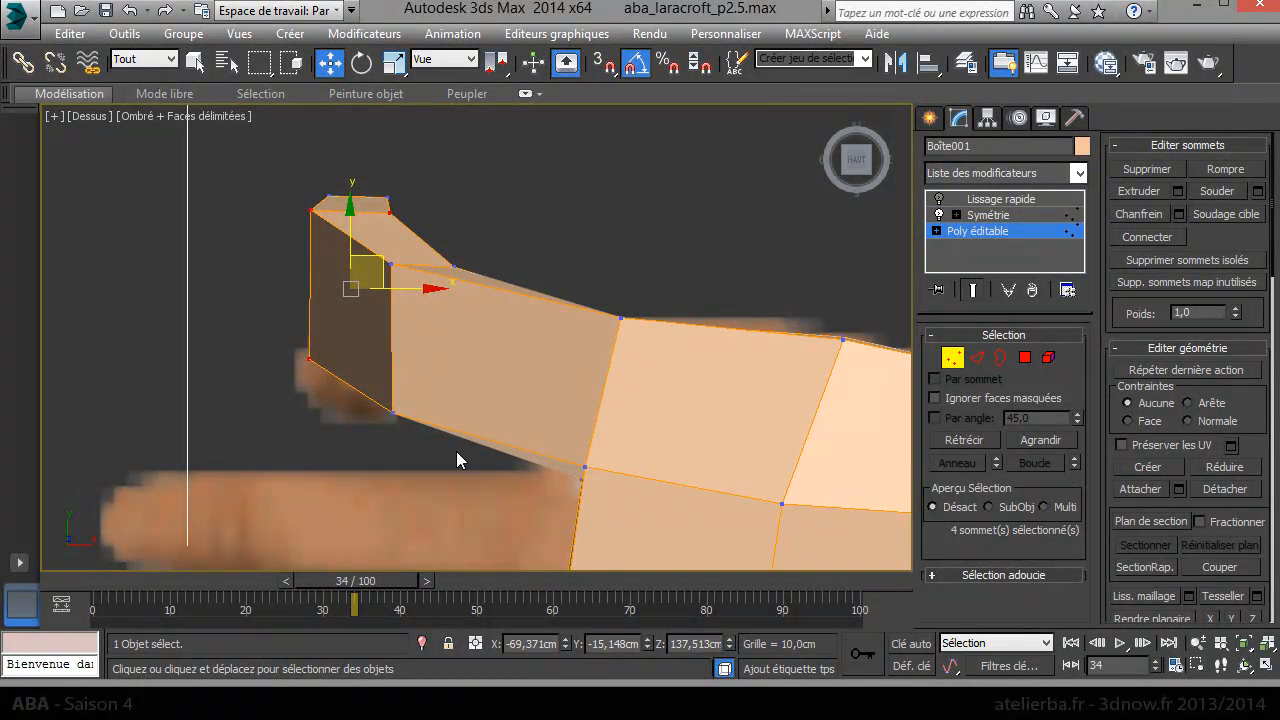
Step: In wireframe display, flatten the little finger's inner and outer vertex rows along Y, scaling the outer row to 27%
{"action": "left_click_drag", "start_coordinate": [392, 378], "coordinate": [395, 362]}
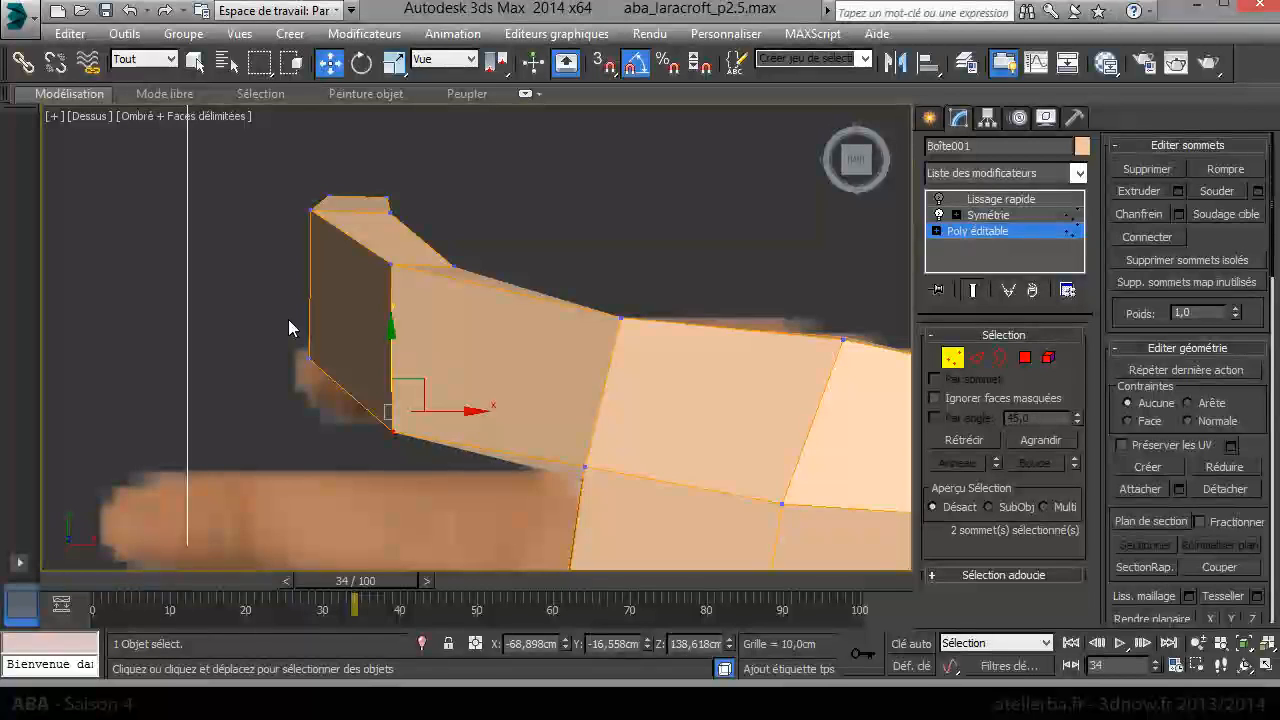
{"action": "key", "text": "F3"}
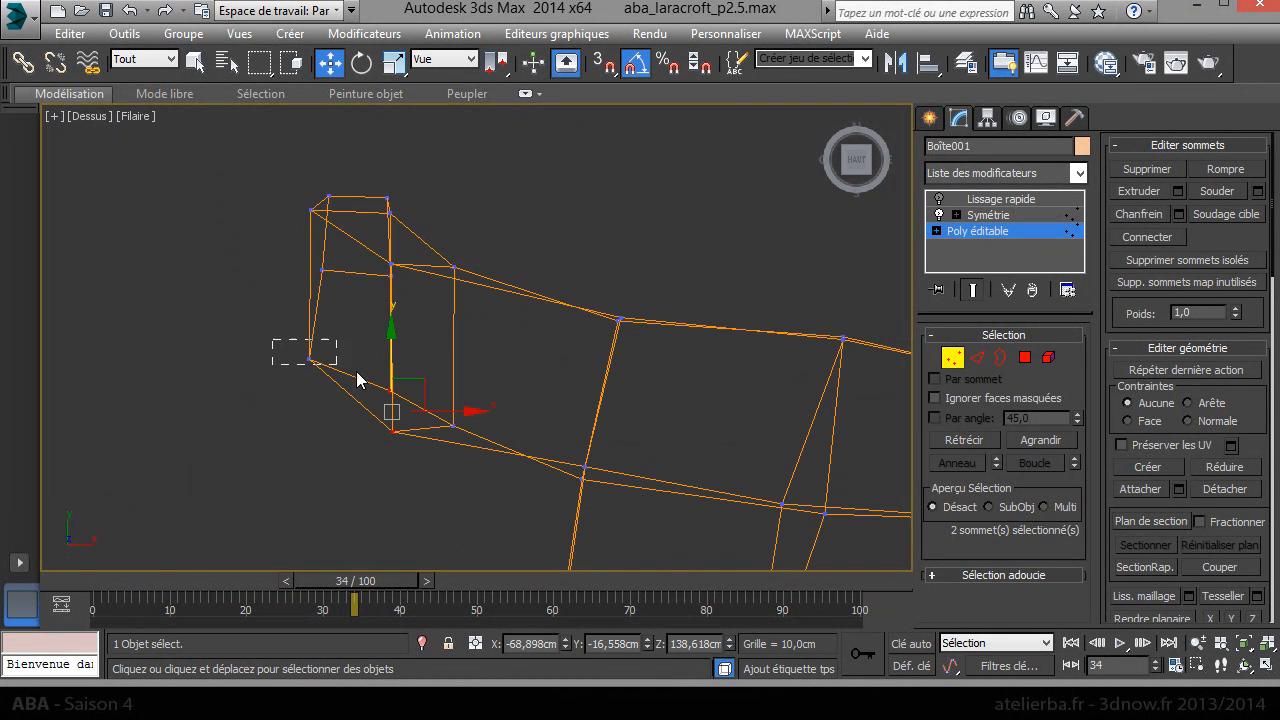
{"action": "left_click_drag", "start_coordinate": [410, 398], "coordinate": [518, 462]}
{"action": "right_click", "coordinate": [395, 362]}
{"action": "left_click", "coordinate": [450, 392]}
{"action": "right_click", "coordinate": [425, 392]}
{"action": "left_click", "coordinate": [430, 411]}
{"action": "left_click_drag", "start_coordinate": [384, 312], "coordinate": [391, 389]}
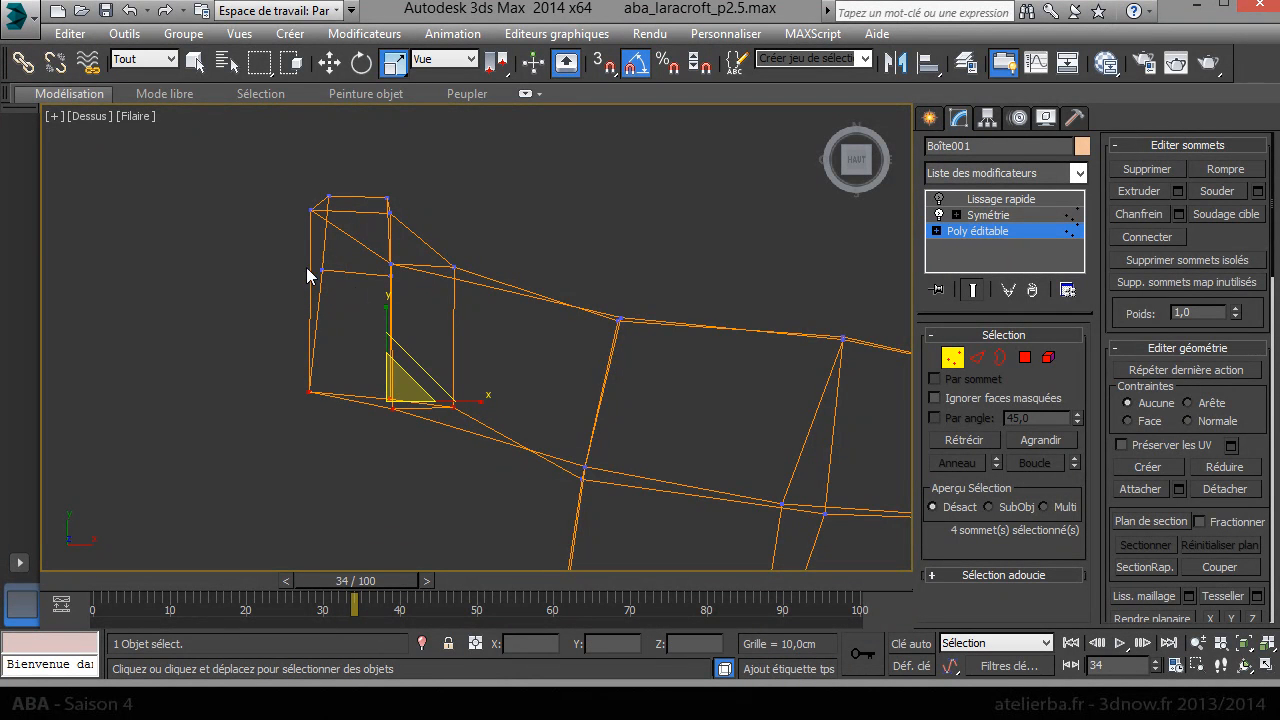
{"action": "left_click_drag", "start_coordinate": [290, 202], "coordinate": [425, 240]}
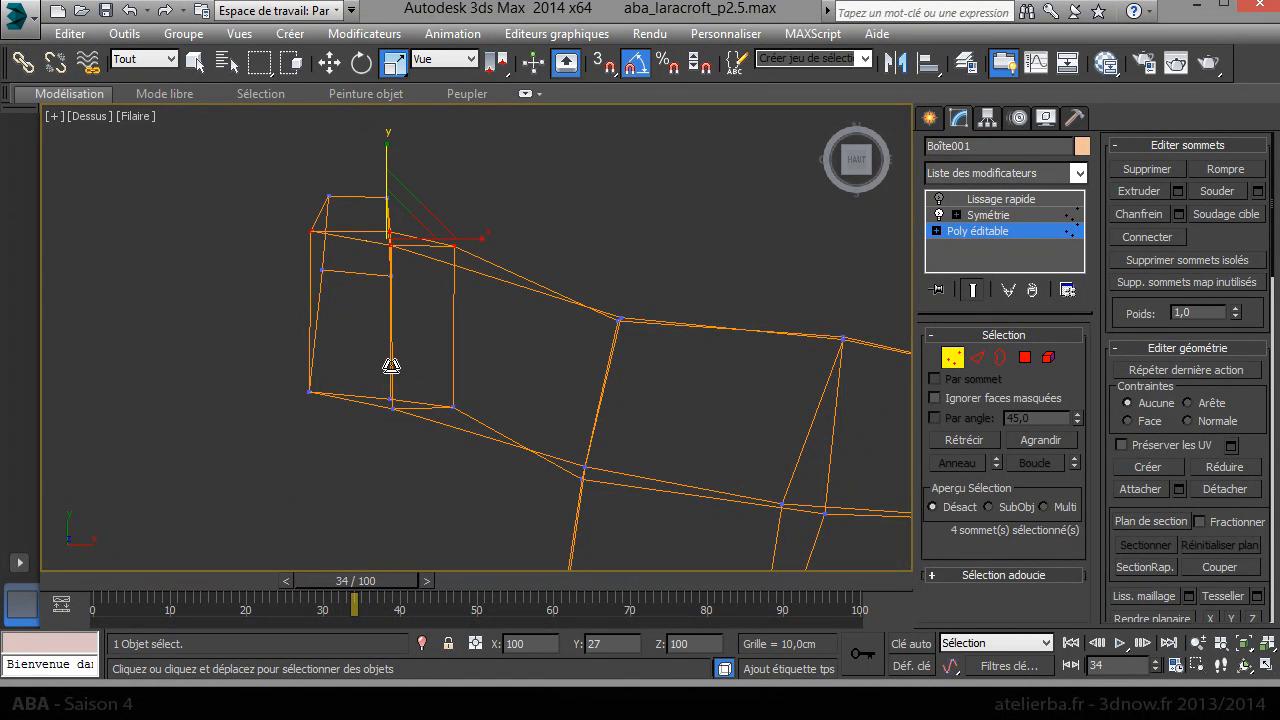
Step: Move the little finger's outer and inner vertex rows and its four tip vertices to straighten the finger in the top view
{"action": "right_click", "coordinate": [394, 246]}
{"action": "left_click", "coordinate": [425, 265]}
{"action": "left_click_drag", "start_coordinate": [412, 248], "coordinate": [398, 240]}
{"action": "left_click_drag", "start_coordinate": [245, 433], "coordinate": [243, 428]}
{"action": "left_click_drag", "start_coordinate": [368, 353], "coordinate": [386, 383]}
{"action": "left_click_drag", "start_coordinate": [465, 449], "coordinate": [457, 410]}
{"action": "left_click_drag", "start_coordinate": [426, 279], "coordinate": [426, 282]}
{"action": "left_click_drag", "start_coordinate": [359, 173], "coordinate": [359, 299]}
{"action": "left_click_drag", "start_coordinate": [426, 358], "coordinate": [419, 361]}
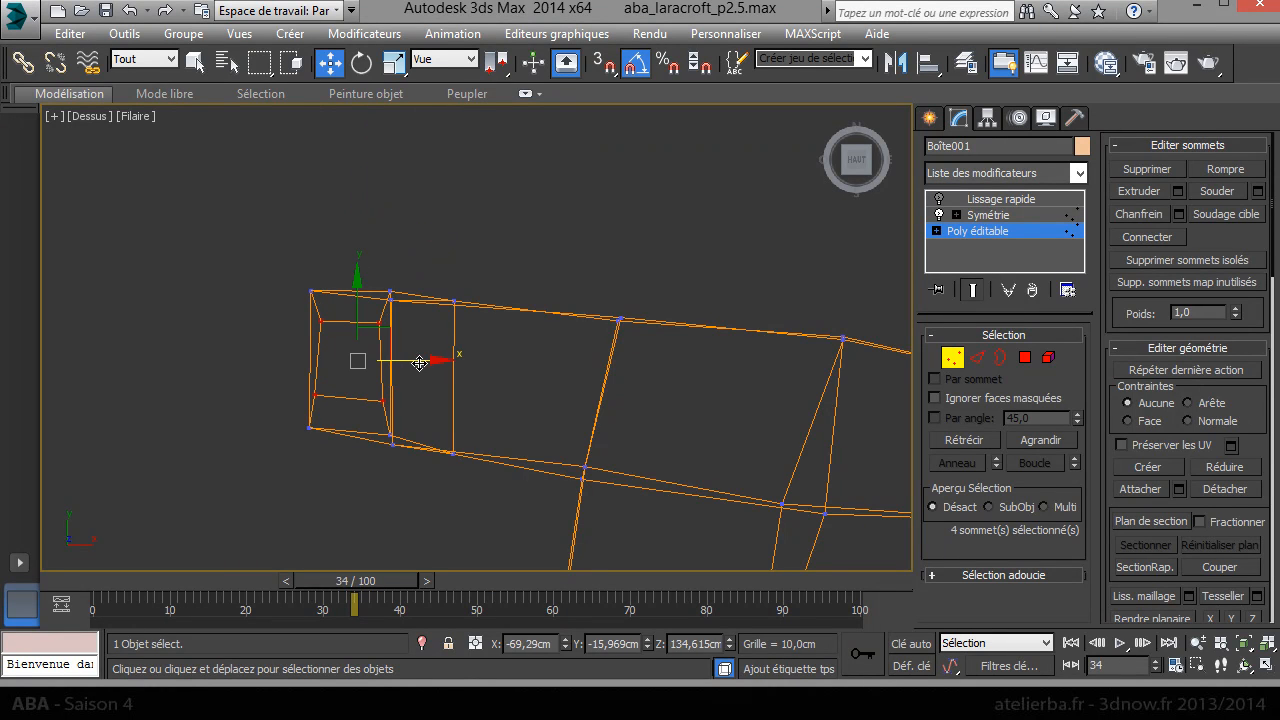
Step: Examine the reshaped little finger and the whole hand in the shaded perspective view
{"action": "key", "text": "p"}
{"action": "key", "text": "F3"}
{"action": "scroll", "coordinate": [426, 370], "scroll_direction": "down", "scroll_amount": 10}
{"action": "middle_click_drag", "start_coordinate": [438, 385], "coordinate": [530, 367], "text": "alt"}
{"action": "scroll", "coordinate": [500, 300], "scroll_direction": "down", "scroll_amount": 5}
{"action": "scroll", "coordinate": [514, 342], "scroll_direction": "up", "scroll_amount": 4}
{"action": "scroll", "coordinate": [540, 287], "scroll_direction": "down", "scroll_amount": 4}
{"action": "scroll", "coordinate": [485, 336], "scroll_direction": "up", "scroll_amount": 5}
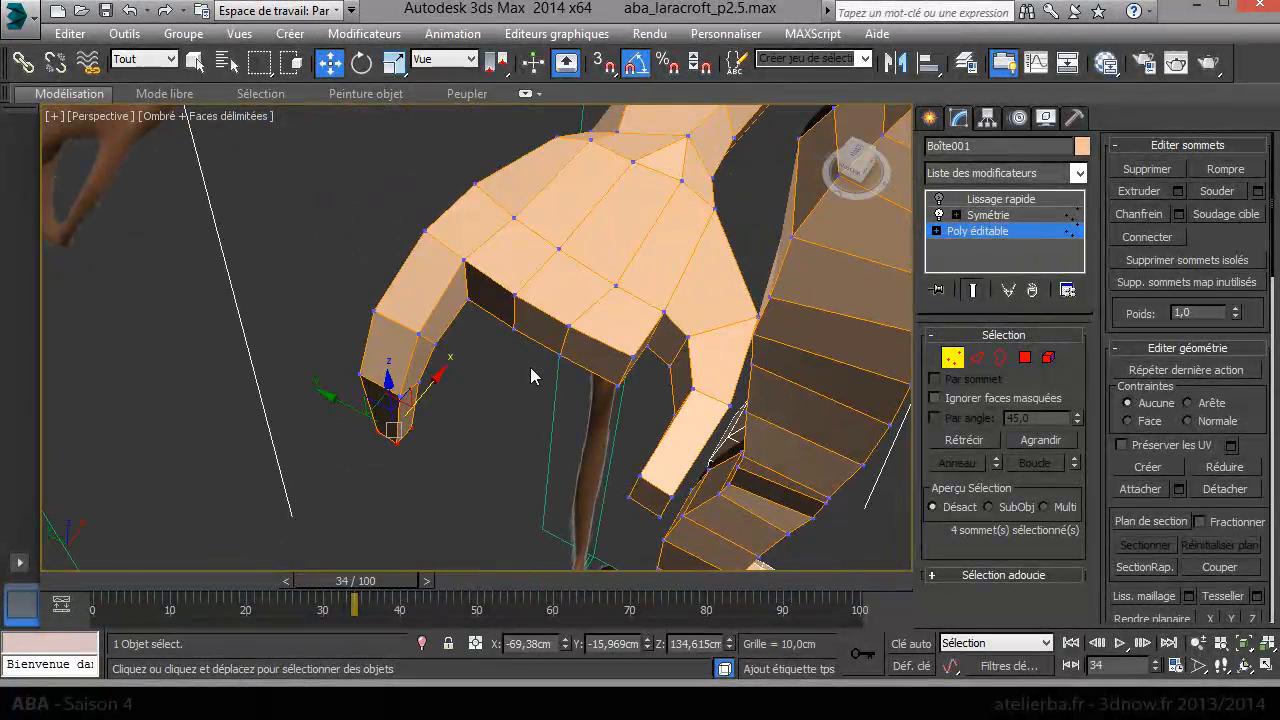
Step: Extrude the palm's end polygon beside the little finger three times by 2,721 cm to create the ring finger
{"action": "left_click", "coordinate": [1025, 357]}
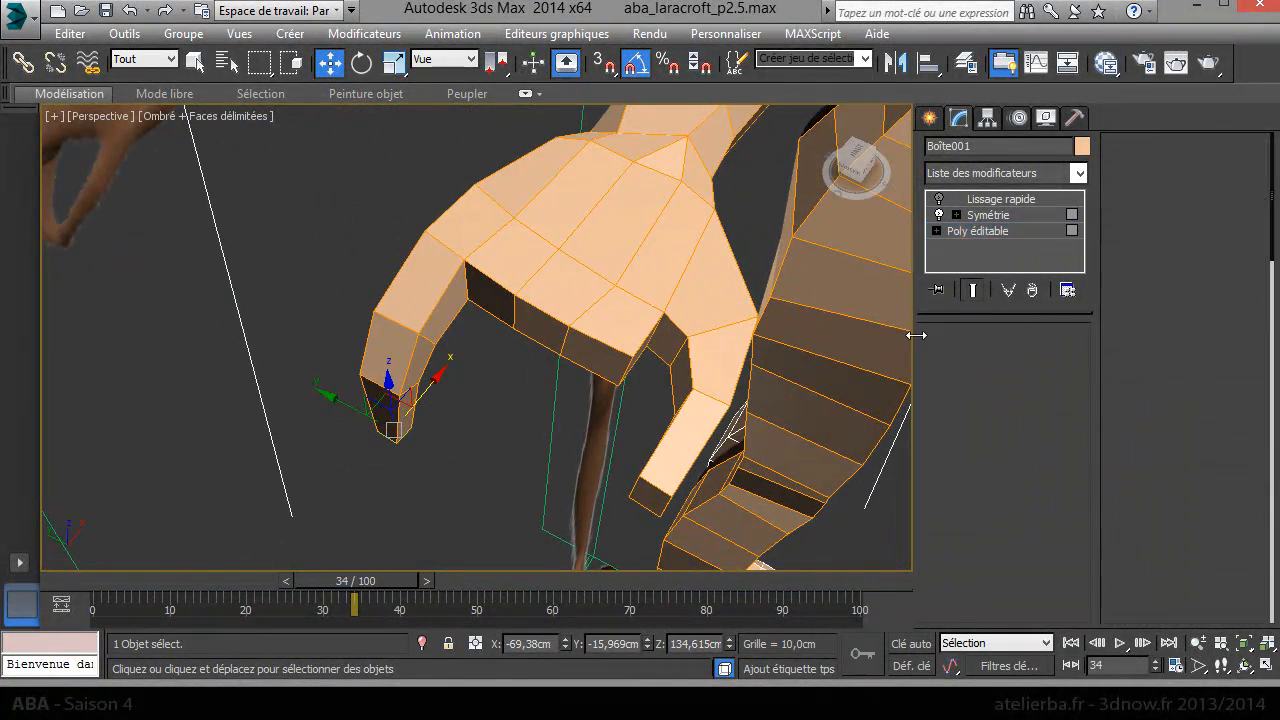
{"action": "right_click", "coordinate": [475, 374]}
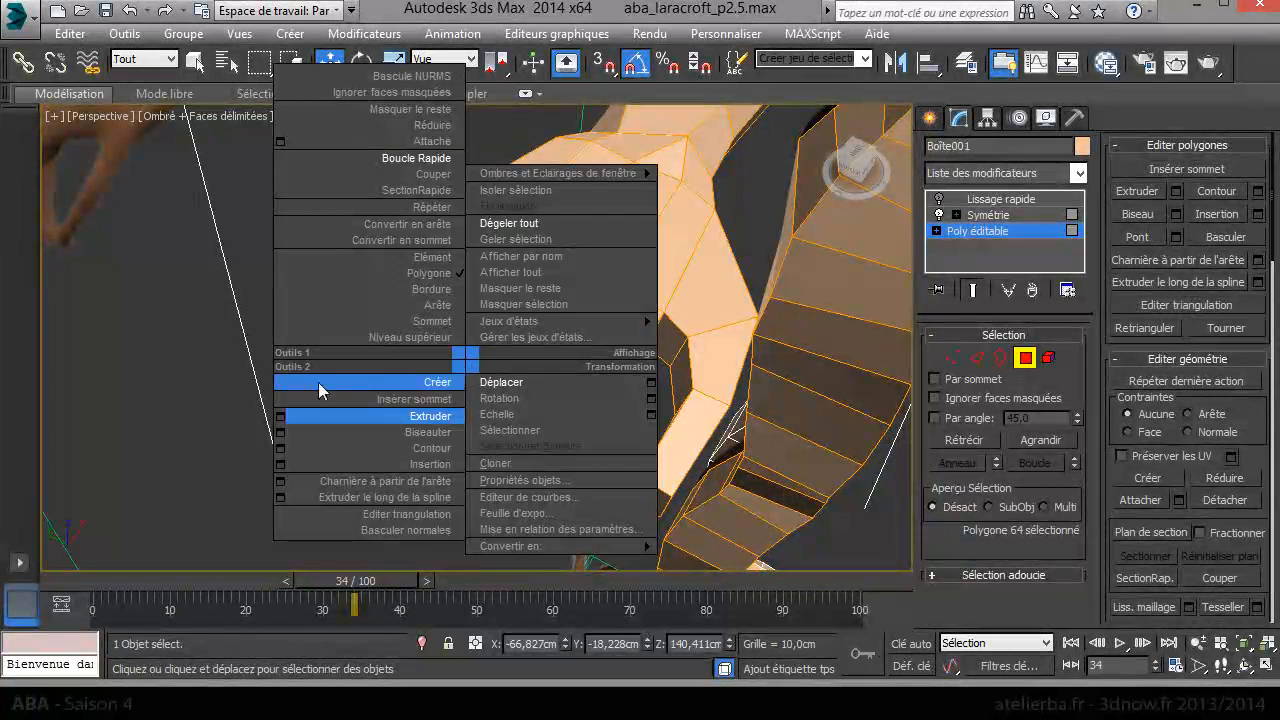
{"action": "left_click", "coordinate": [284, 424]}
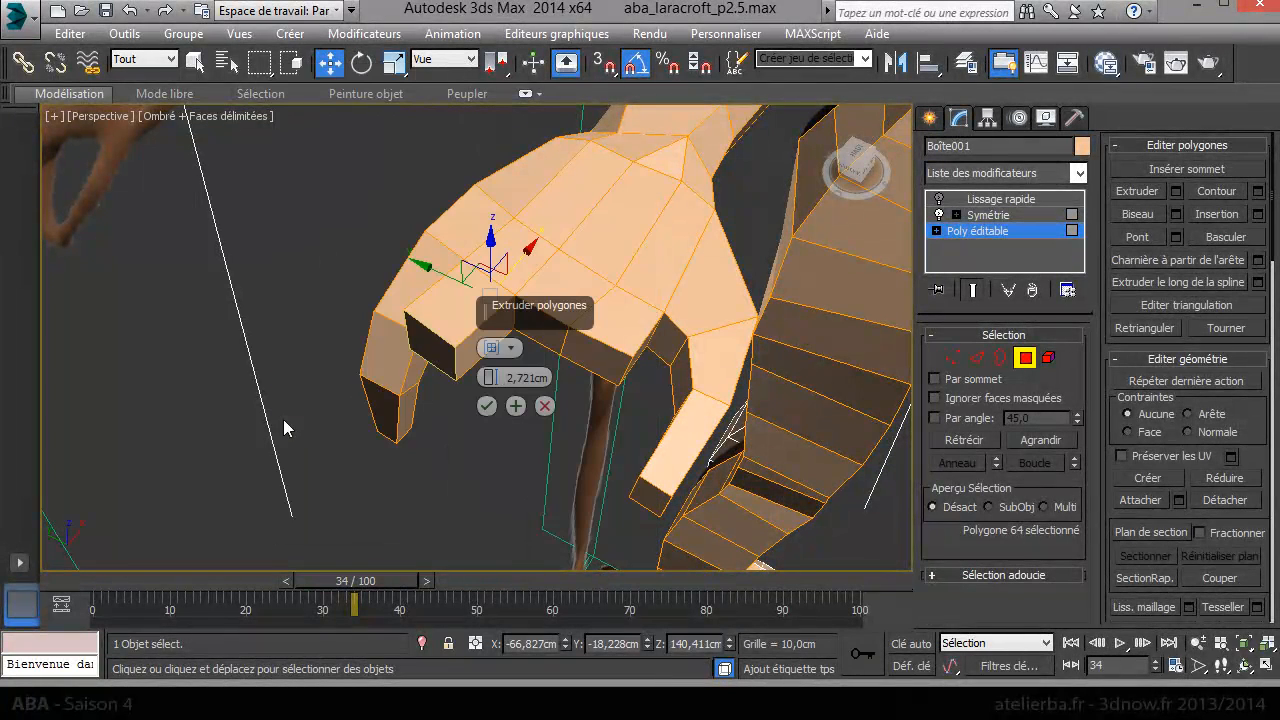
{"action": "left_click", "coordinate": [516, 406]}
{"action": "left_click", "coordinate": [516, 406]}
{"action": "left_click", "coordinate": [487, 406]}
{"action": "left_click", "coordinate": [505, 433]}
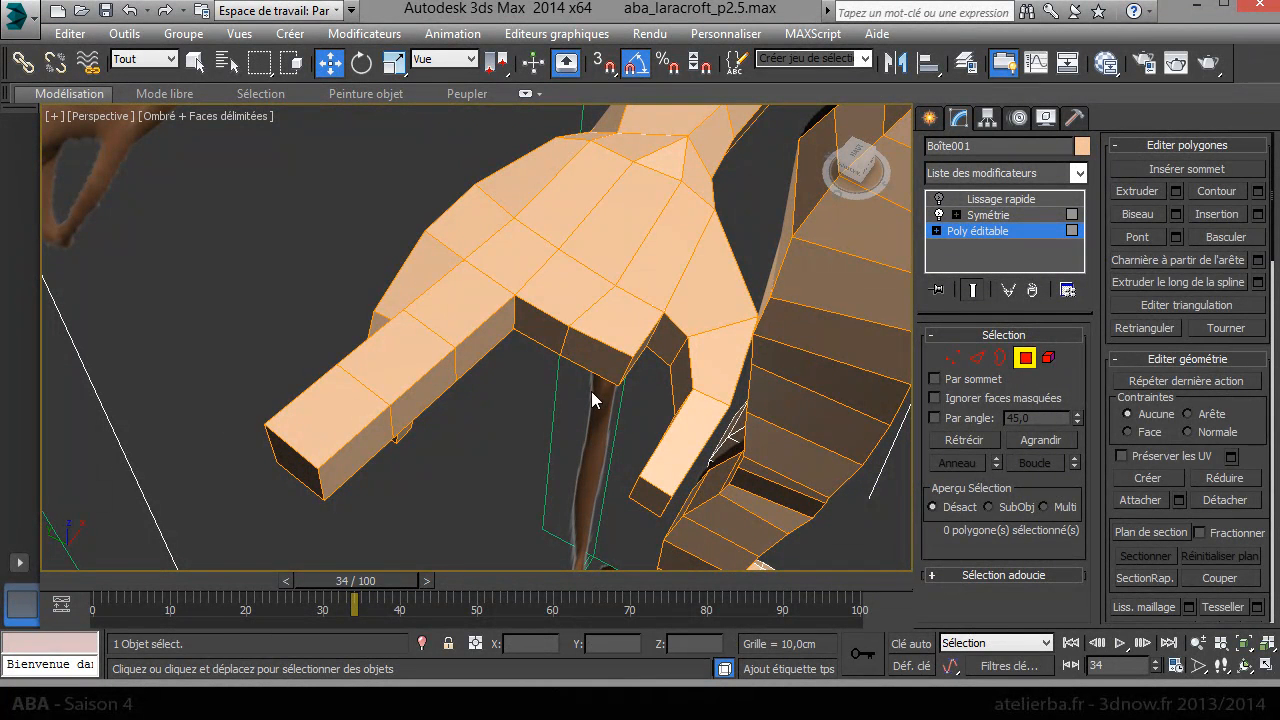
Step: Shade selected faces and select all polygons of the extruded ring finger by growing the selection from its end face
{"action": "left_click", "coordinate": [474, 314]}
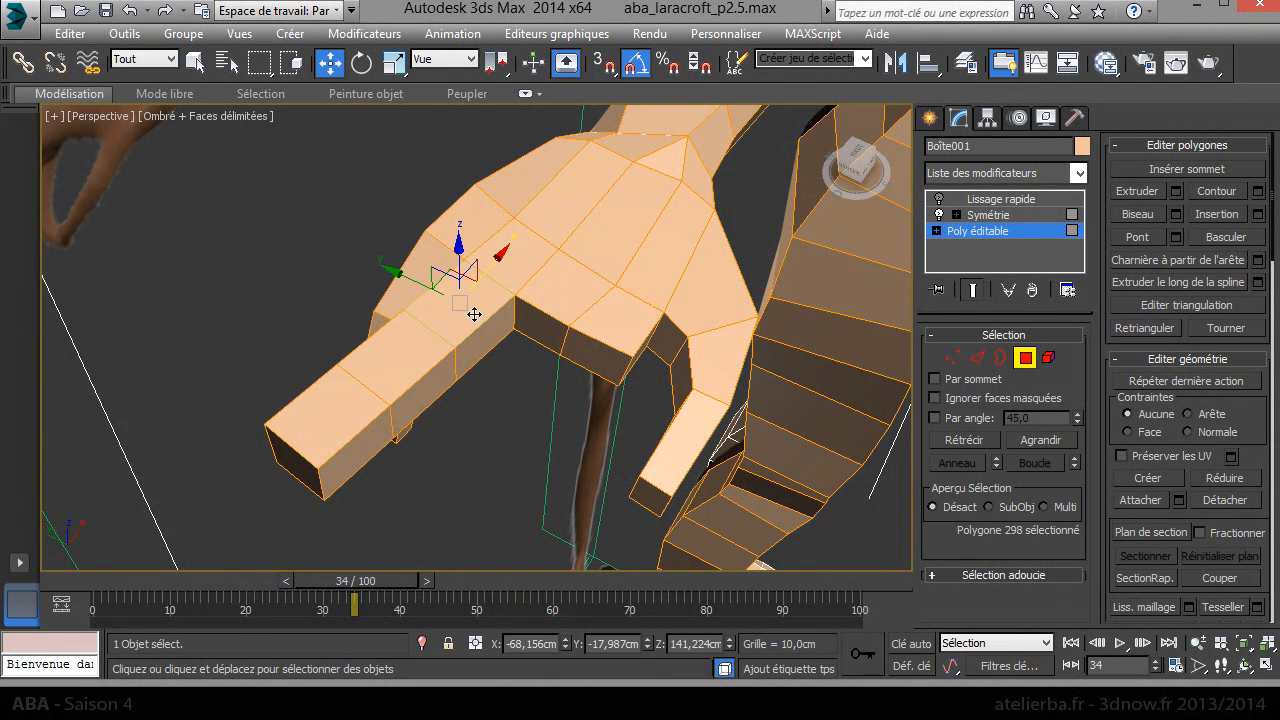
{"action": "mouse_move", "coordinate": [540, 372]}
{"action": "middle_mouse_down", "text": "alt"}
{"action": "mouse_move", "coordinate": [503, 386]}
{"action": "mouse_move", "coordinate": [560, 363]}
{"action": "middle_mouse_up", "text": "alt"}
{"action": "left_click", "coordinate": [333, 484]}
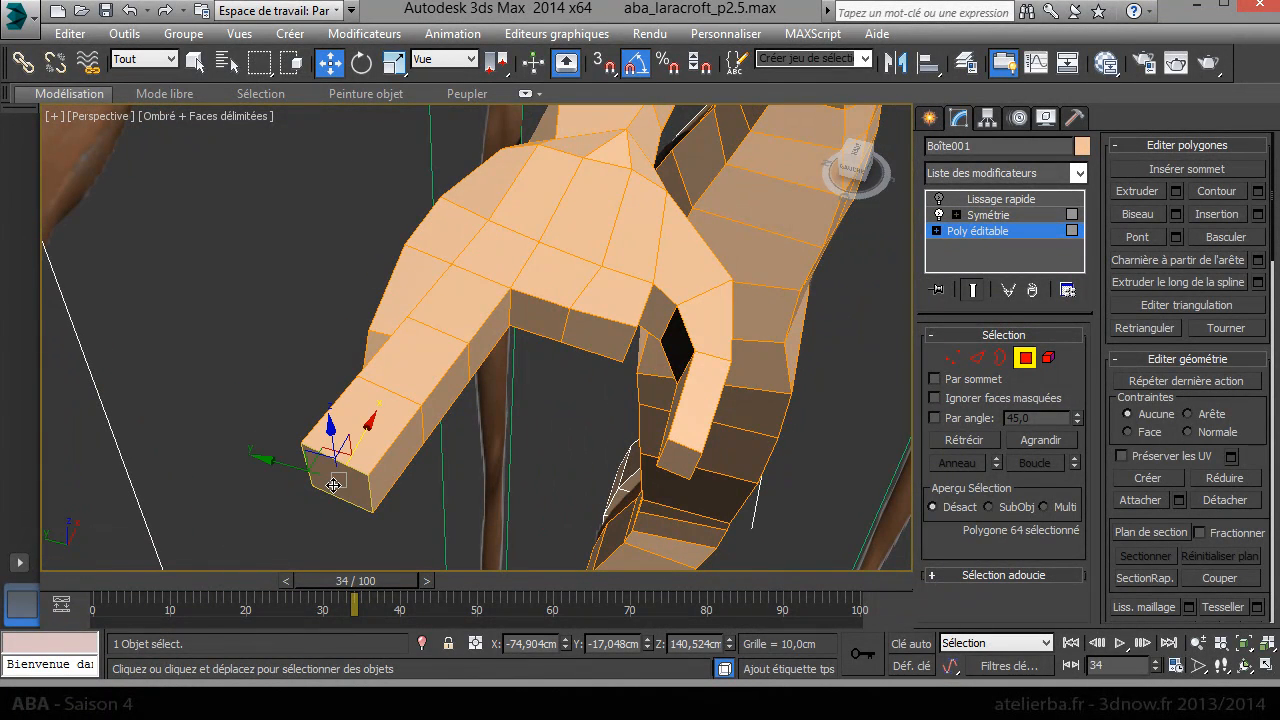
{"action": "key", "text": "F2"}
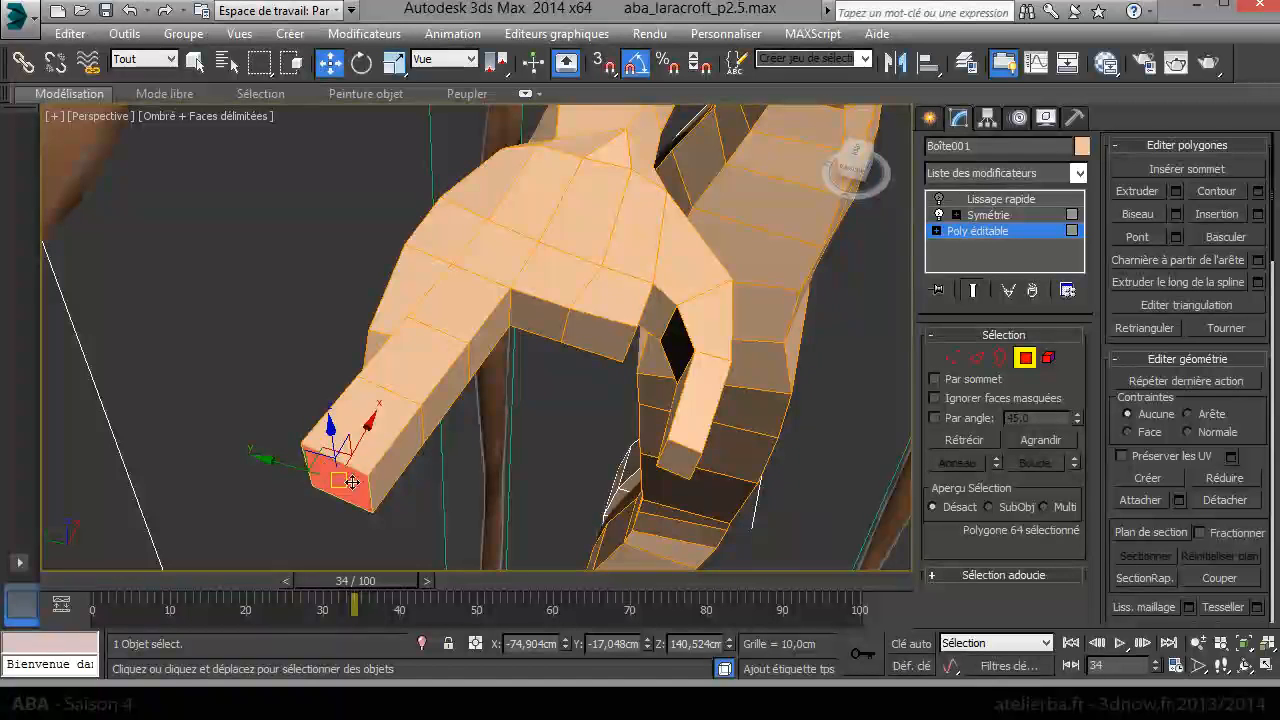
{"action": "left_click", "coordinate": [1038, 441]}
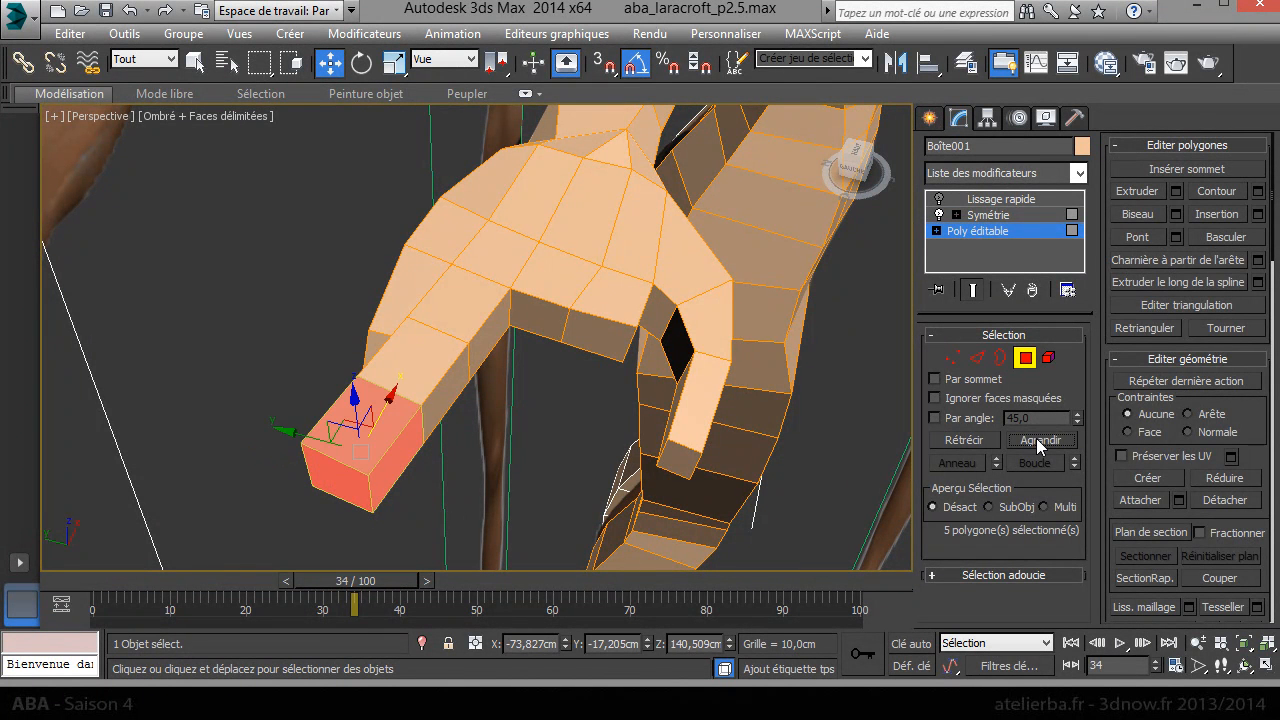
{"action": "left_click", "coordinate": [1038, 441]}
{"action": "left_click", "coordinate": [1038, 441]}
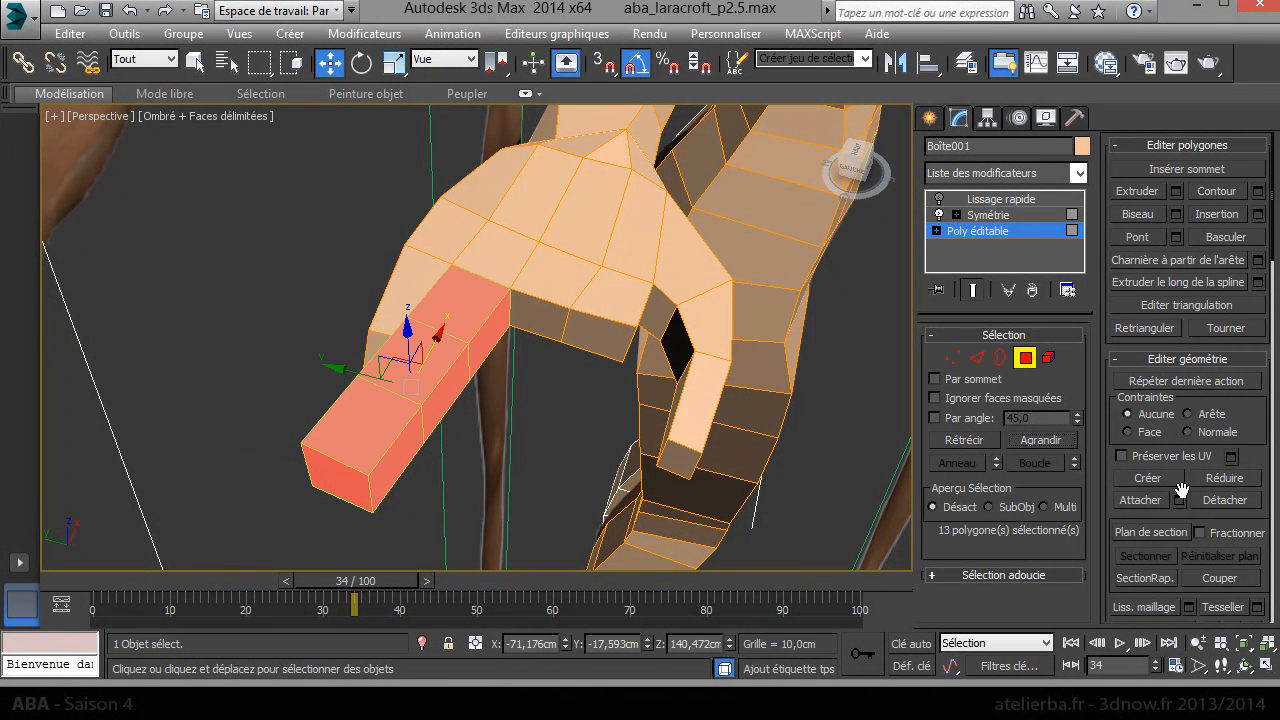
Step: Hide every unselected polygon so only the extruded finger remains displayed
{"action": "left_click_drag", "start_coordinate": [1221, 545], "coordinate": [1226, 228]}
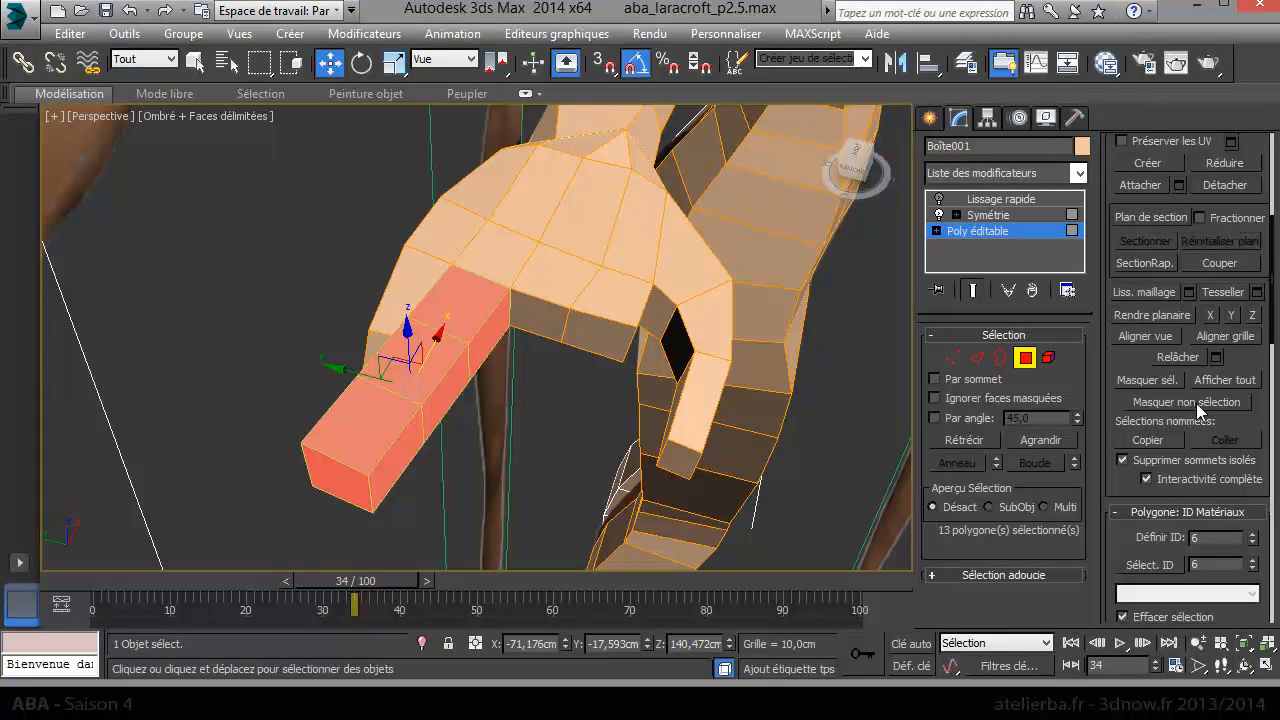
{"action": "left_click_drag", "start_coordinate": [1134, 360], "coordinate": [1114, 320]}
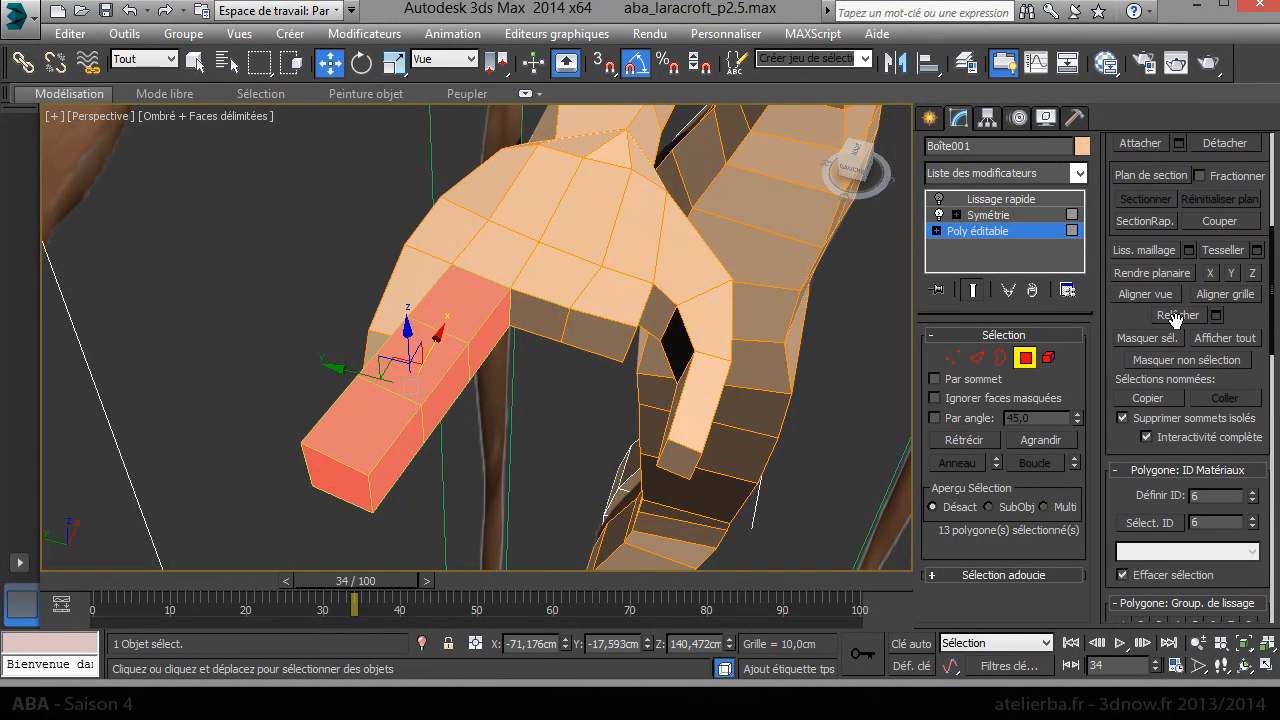
{"action": "left_click", "coordinate": [1214, 366]}
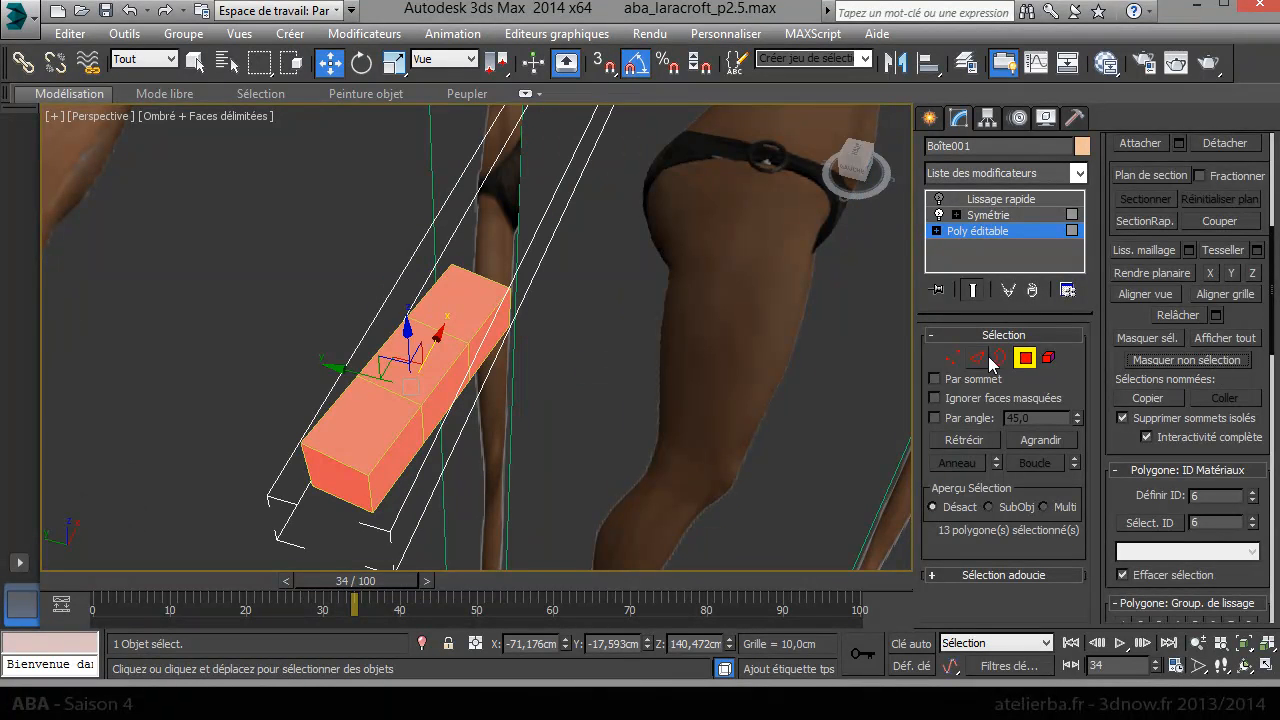
Step: With see-through display in the top view, move the finger's joint and tip vertices to match the reference finger's width and length
{"action": "left_click", "coordinate": [953, 357]}
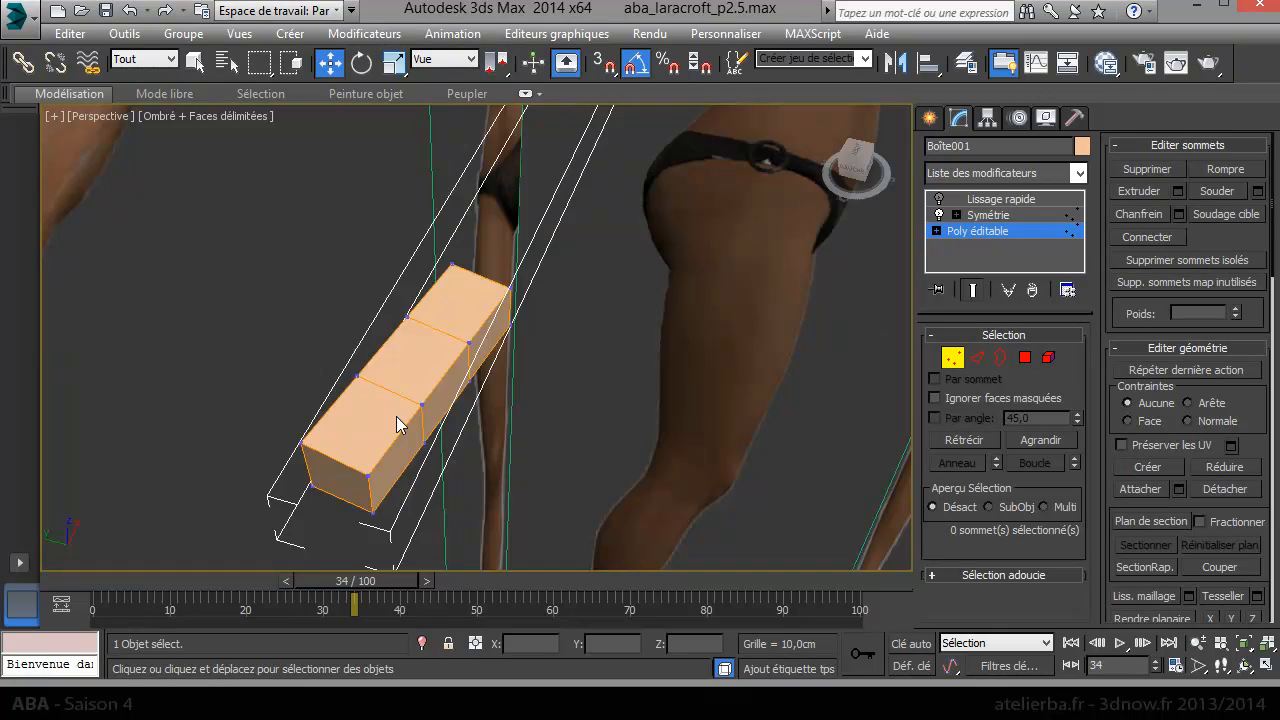
{"action": "key", "text": "t"}
{"action": "scroll", "coordinate": [567, 195], "scroll_direction": "down", "scroll_amount": 2}
{"action": "scroll", "coordinate": [557, 201], "scroll_direction": "up", "scroll_amount": 2}
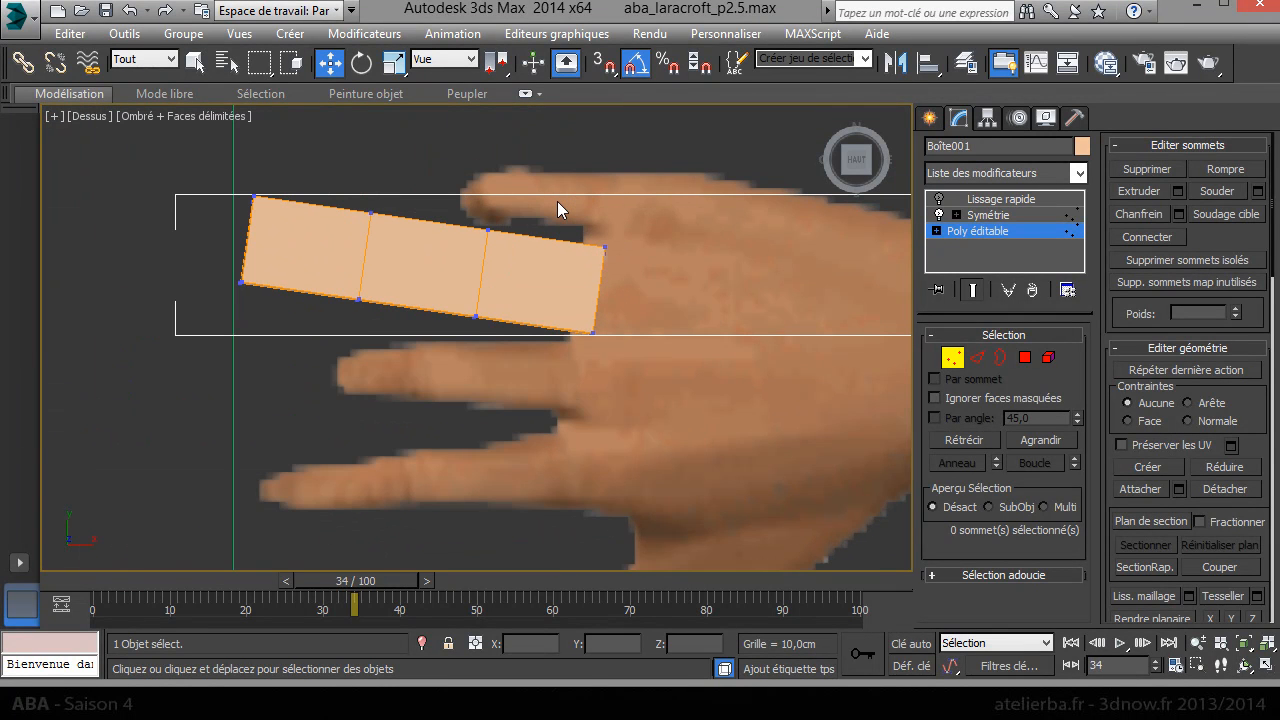
{"action": "key", "text": "alt+x"}
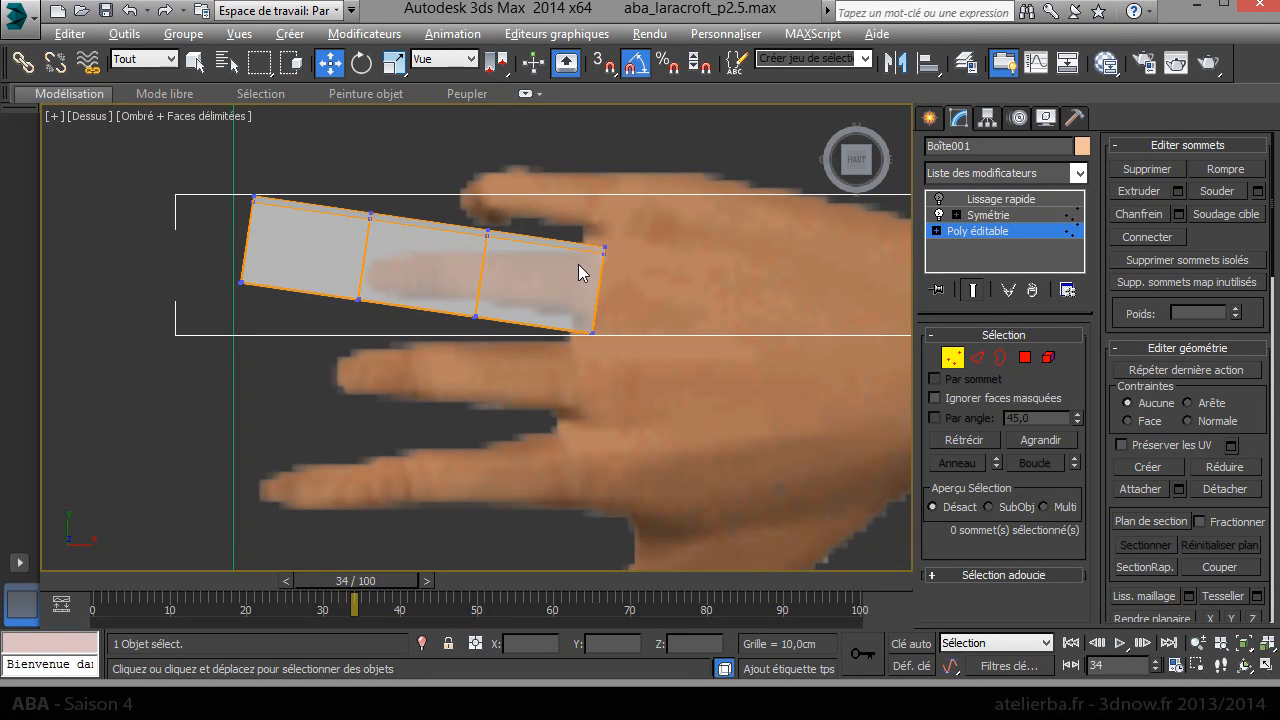
{"action": "left_click_drag", "start_coordinate": [463, 217], "coordinate": [527, 218]}
{"action": "left_click_drag", "start_coordinate": [457, 288], "coordinate": [525, 277]}
{"action": "left_click_drag", "start_coordinate": [352, 184], "coordinate": [445, 236]}
{"action": "left_click_drag", "start_coordinate": [346, 283], "coordinate": [453, 285]}
{"action": "left_click_drag", "start_coordinate": [215, 158], "coordinate": [388, 232]}
{"action": "left_click_drag", "start_coordinate": [240, 249], "coordinate": [396, 281]}
Step: In the front view, move the first joint's lower and upper vertex pairs down onto the reference finger
{"action": "key", "text": "f"}
{"action": "middle_click_drag", "start_coordinate": [373, 289], "coordinate": [469, 250]}
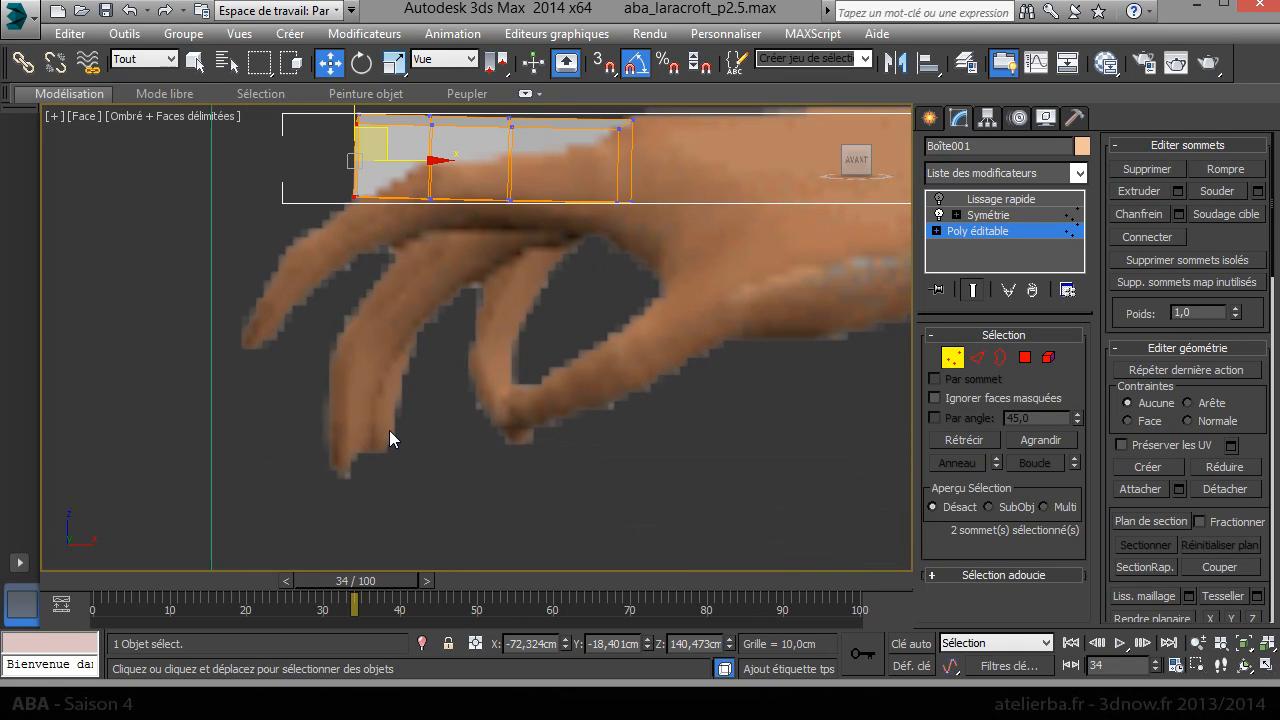
{"action": "middle_click_drag", "start_coordinate": [438, 257], "coordinate": [445, 290]}
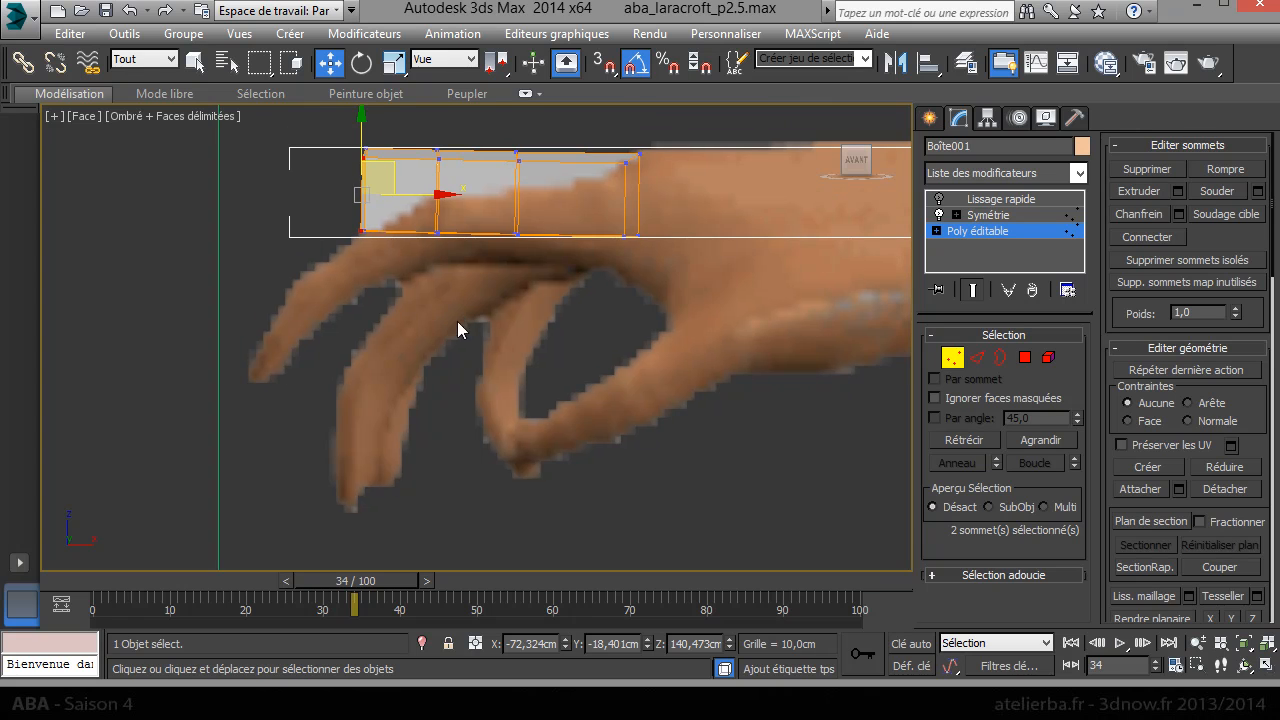
{"action": "left_click", "coordinate": [517, 233]}
{"action": "left_click_drag", "start_coordinate": [545, 221], "coordinate": [538, 279]}
{"action": "left_click_drag", "start_coordinate": [538, 135], "coordinate": [513, 210]}
{"action": "left_click", "coordinate": [488, 241]}
Step: Move the ring finger's lower and upper tip vertex pairs down onto the reference fingertip in the front view
{"action": "left_click", "coordinate": [437, 232]}
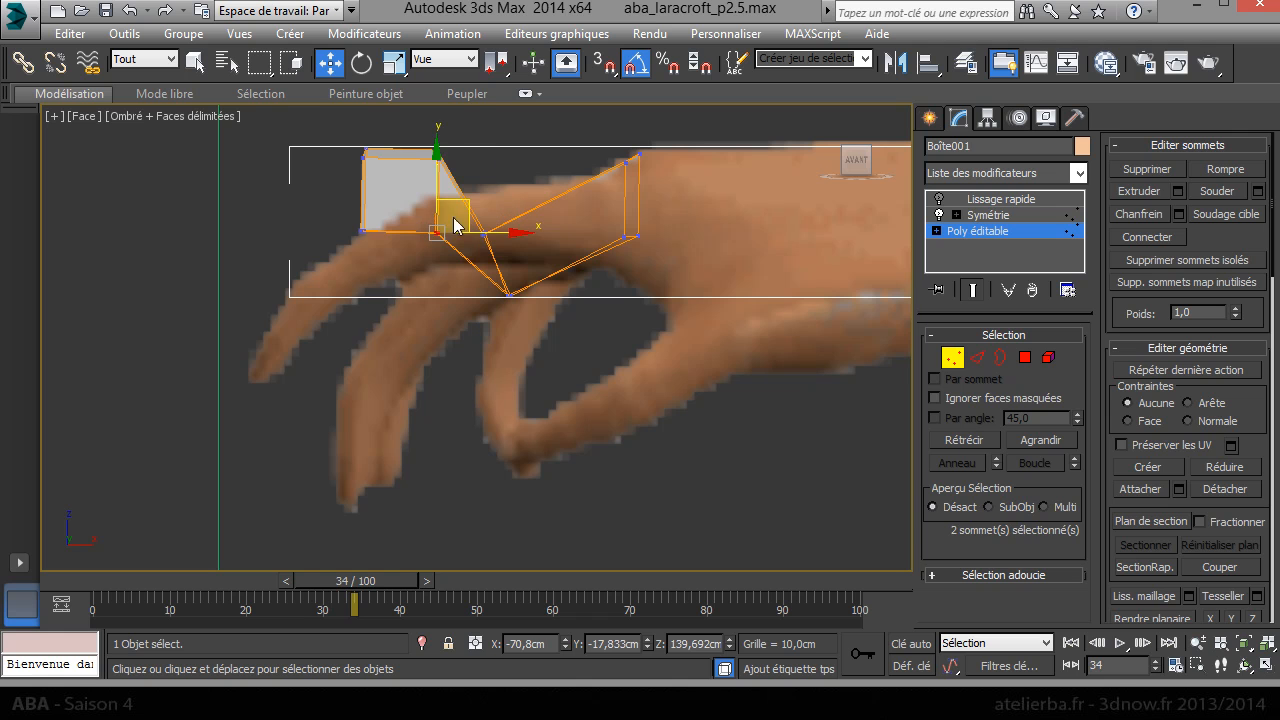
{"action": "left_click_drag", "start_coordinate": [394, 260], "coordinate": [394, 262]}
{"action": "left_click_drag", "start_coordinate": [396, 215], "coordinate": [434, 468]}
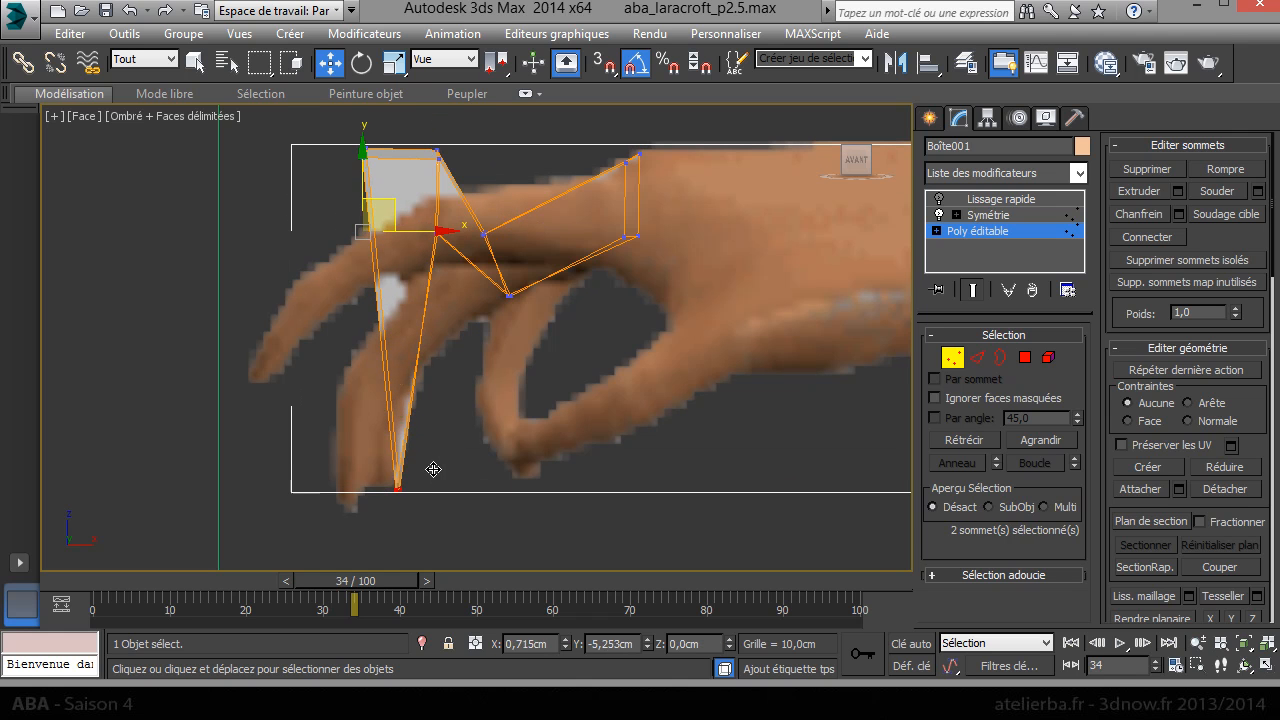
{"action": "left_click_drag", "start_coordinate": [353, 152], "coordinate": [371, 477]}
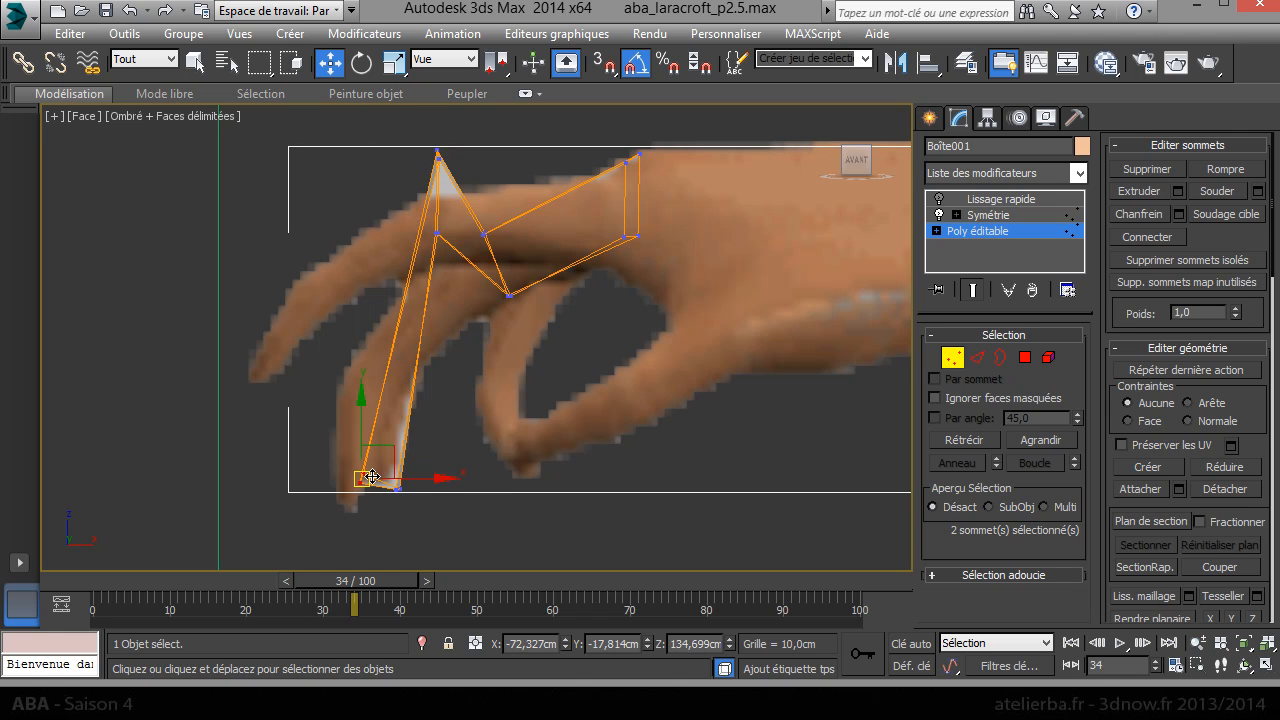
{"action": "left_click", "coordinate": [357, 457]}
{"action": "left_click", "coordinate": [365, 473]}
{"action": "left_click_drag", "start_coordinate": [400, 439], "coordinate": [396, 452]}
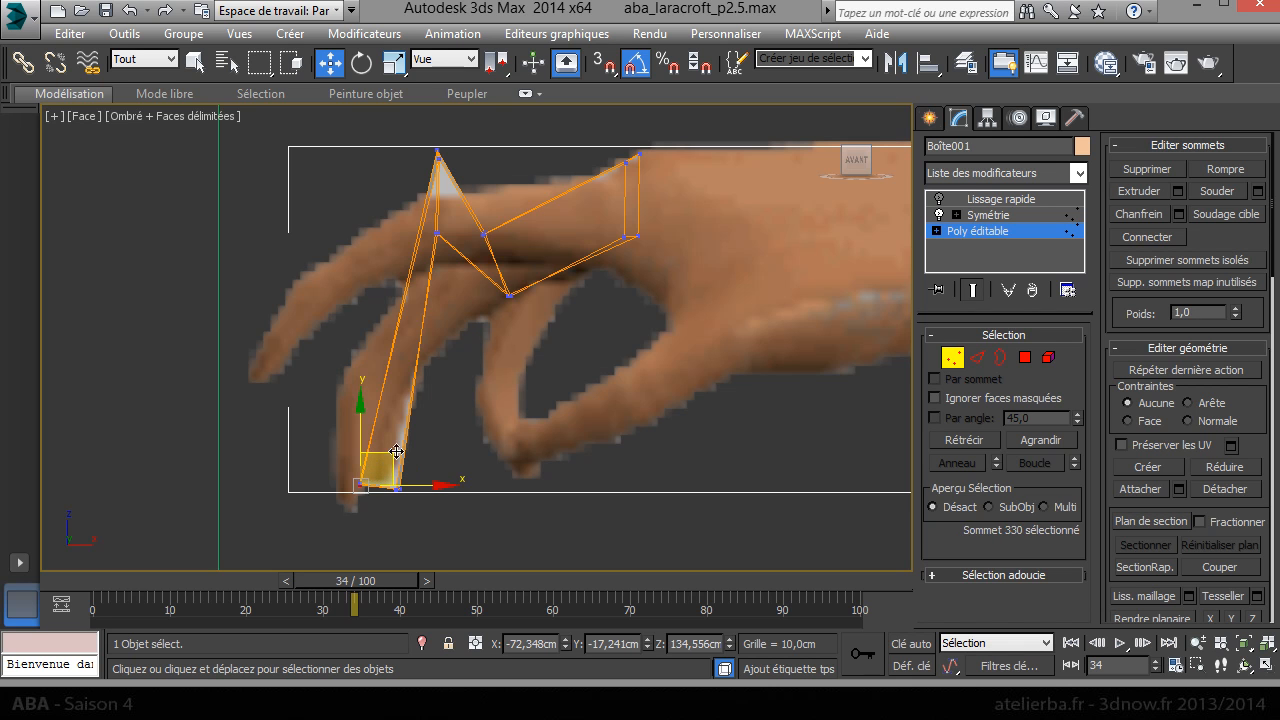
Step: Move the ring finger's second joint vertices onto the bend of the reference finger and refine its tip vertices
{"action": "left_click_drag", "start_coordinate": [430, 227], "coordinate": [441, 335]}
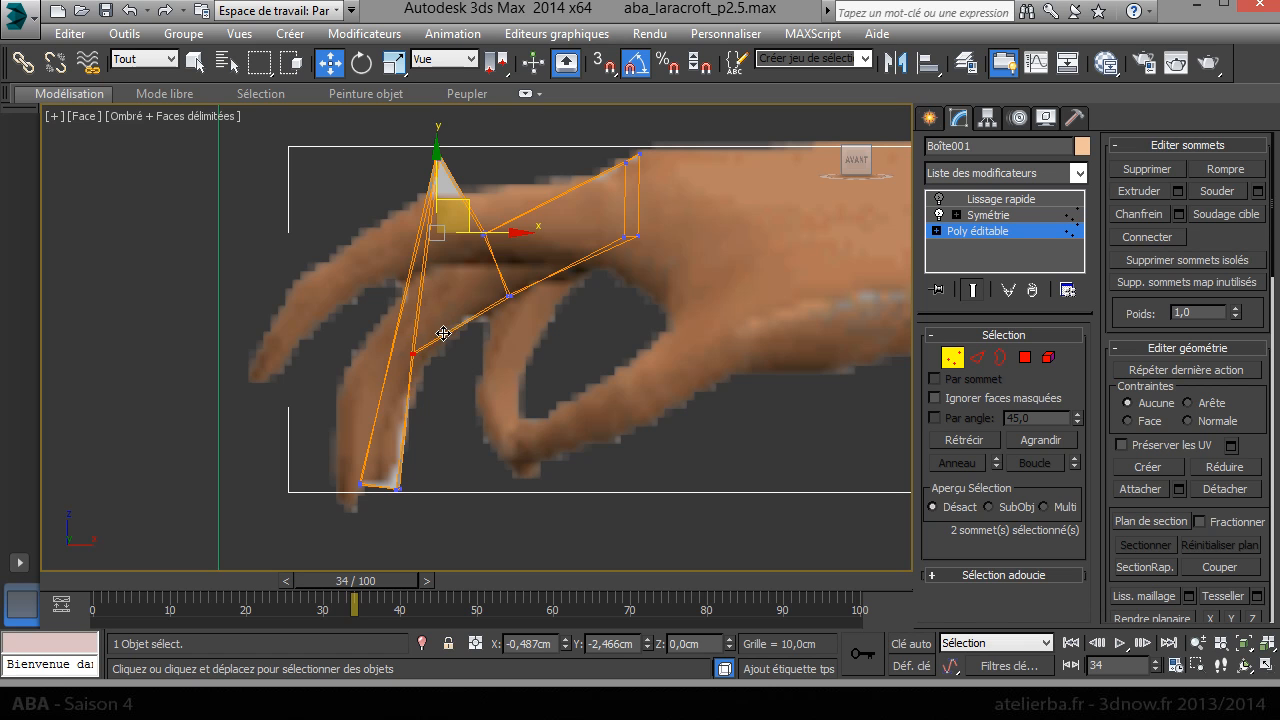
{"action": "left_click", "coordinate": [437, 154]}
{"action": "left_click_drag", "start_coordinate": [452, 140], "coordinate": [411, 297]}
{"action": "left_click", "coordinate": [379, 325]}
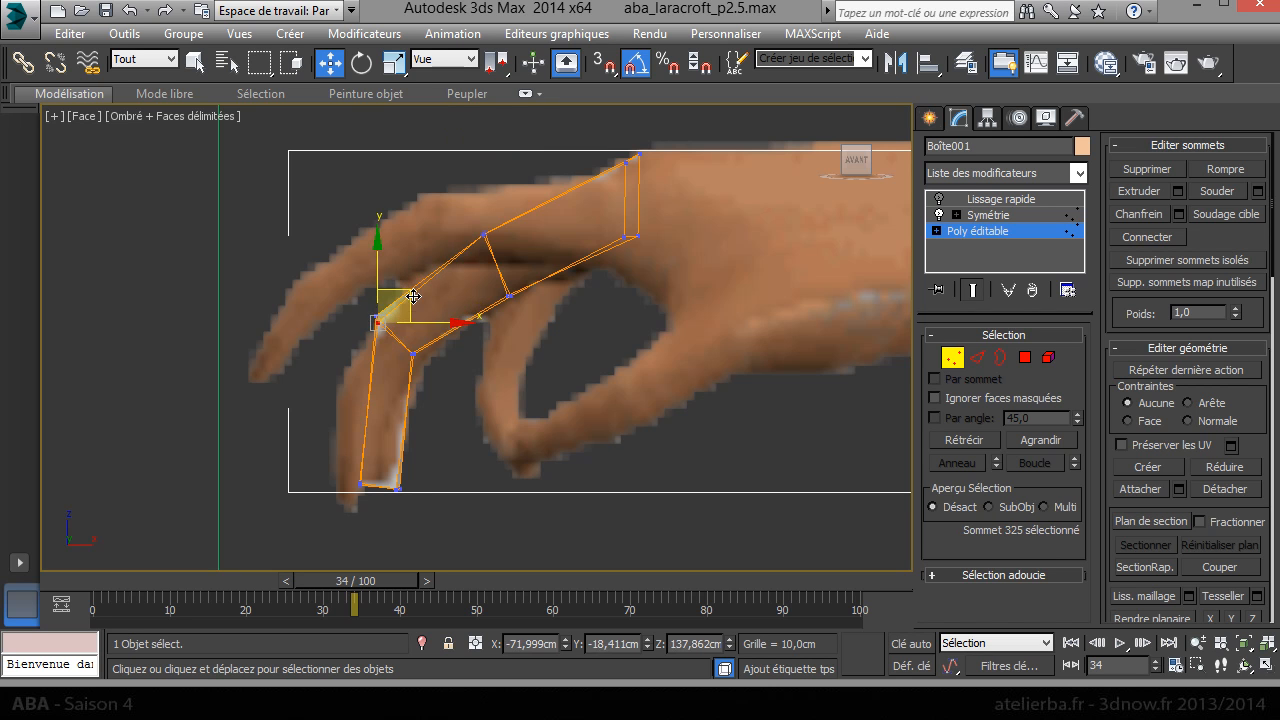
{"action": "left_click_drag", "start_coordinate": [433, 363], "coordinate": [456, 335]}
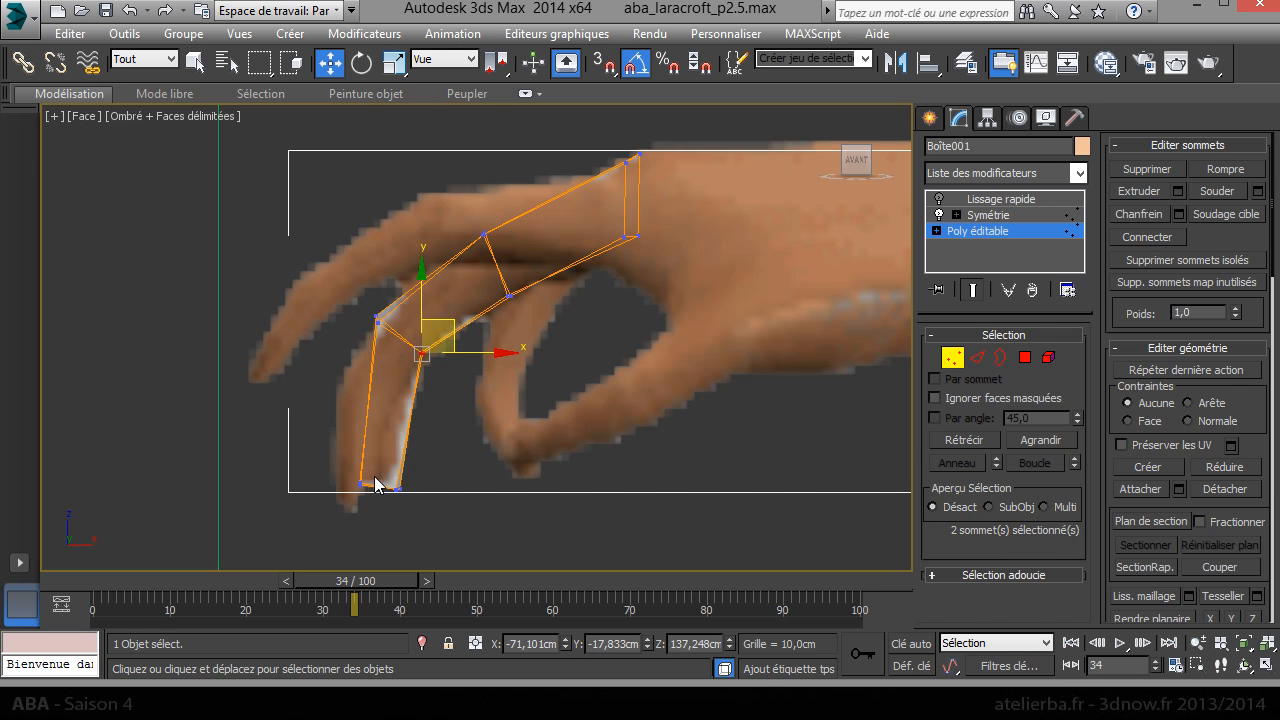
{"action": "left_click_drag", "start_coordinate": [435, 488], "coordinate": [381, 465]}
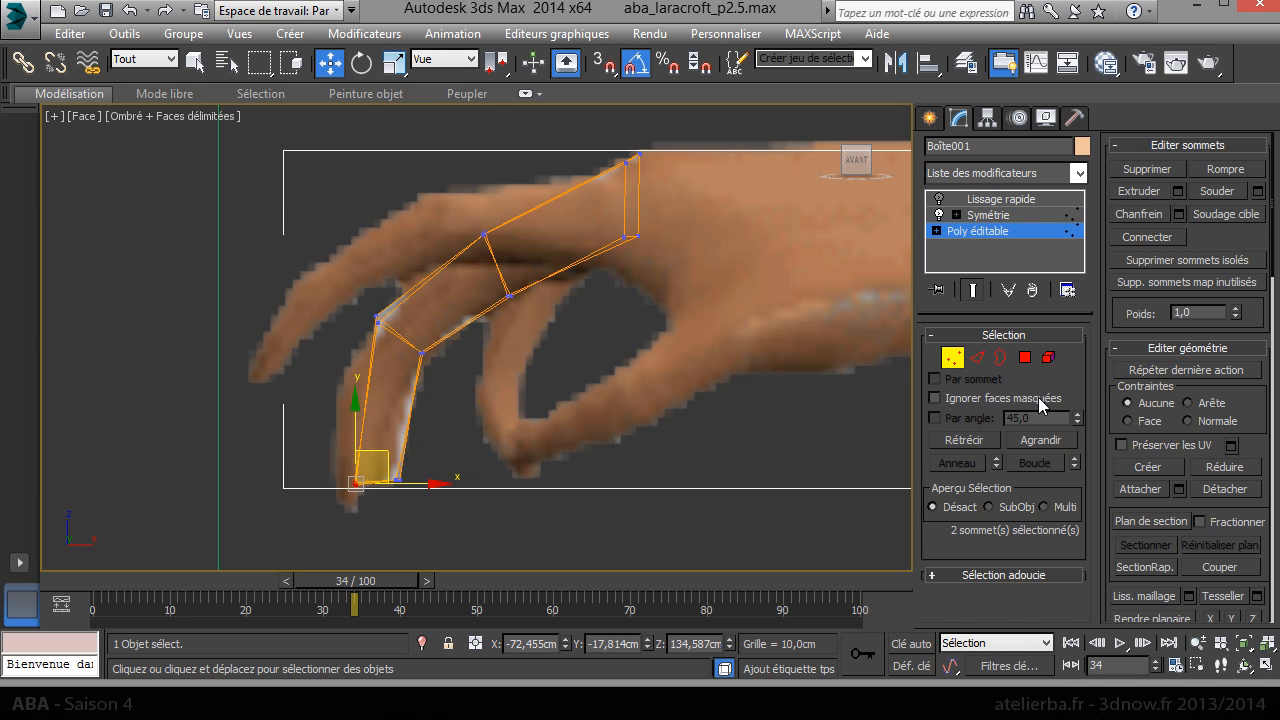
Step: Unhide all polygons of the body mesh and clear the polygon selection
{"action": "left_click", "coordinate": [1025, 357]}
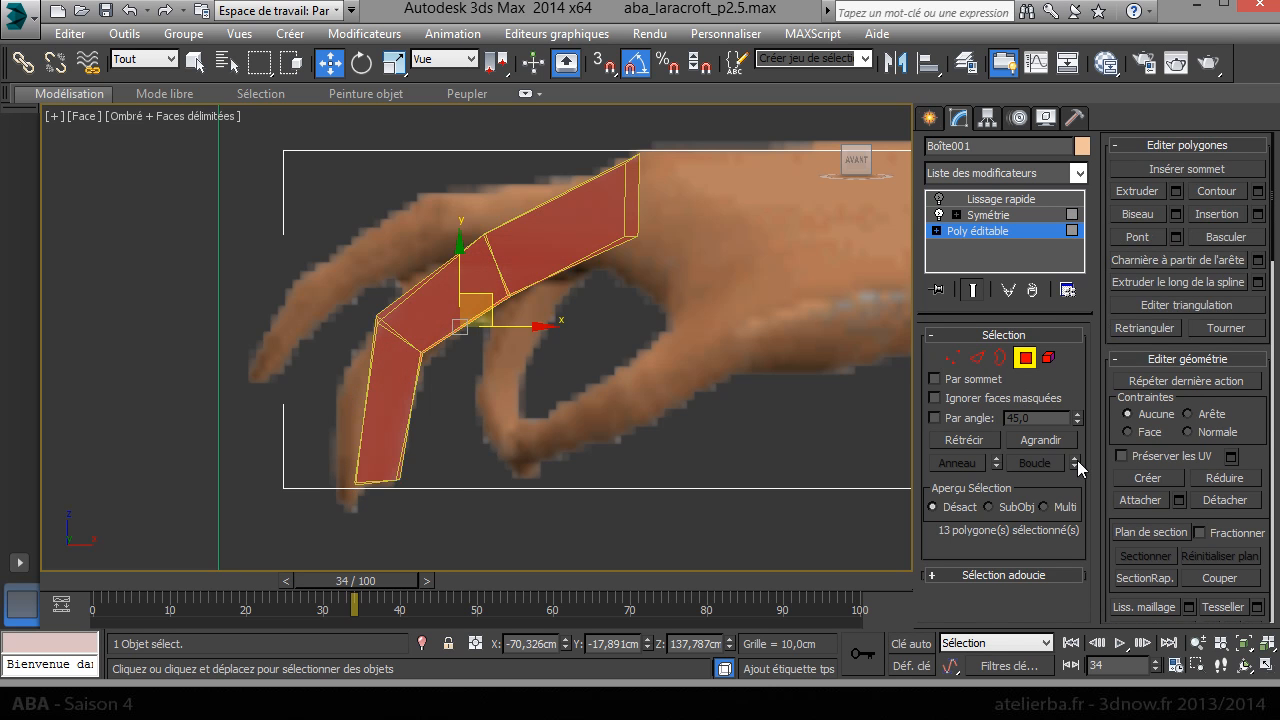
{"action": "scroll", "coordinate": [1255, 440], "scroll_direction": "down", "scroll_amount": 5}
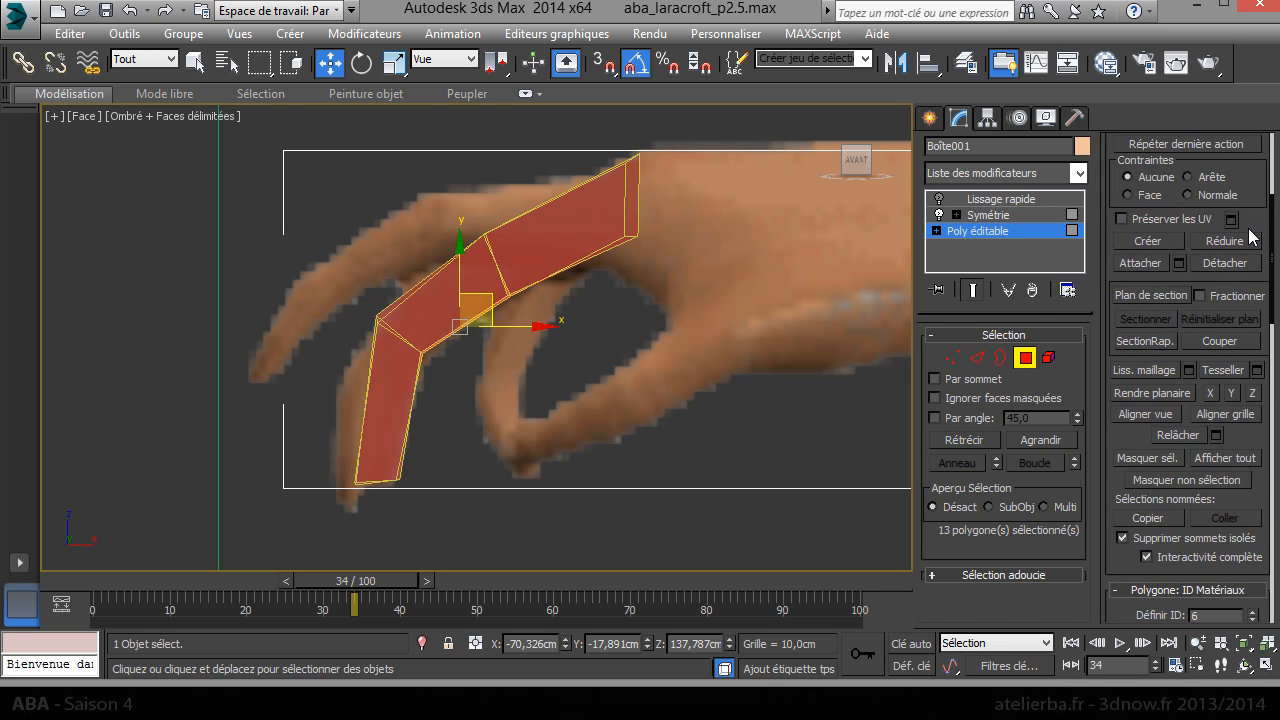
{"action": "scroll", "coordinate": [1253, 236], "scroll_direction": "down", "scroll_amount": 1}
{"action": "left_click", "coordinate": [1243, 400]}
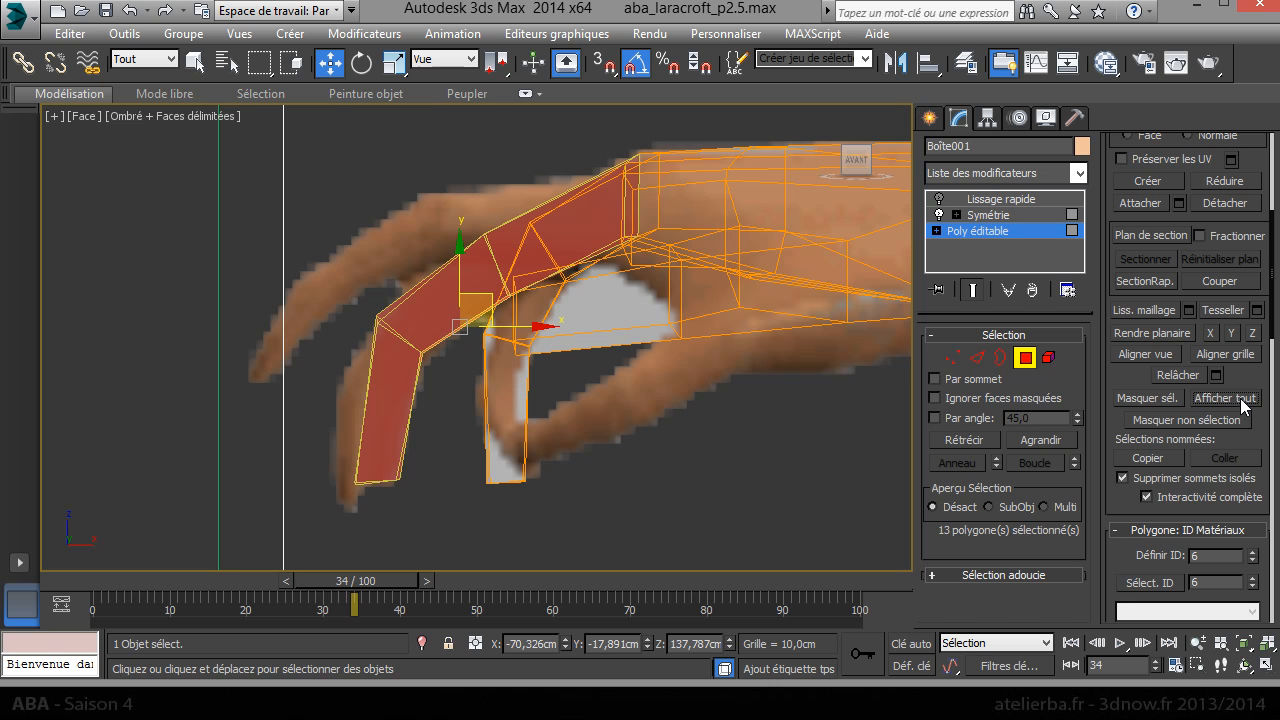
{"action": "left_click", "coordinate": [789, 435]}
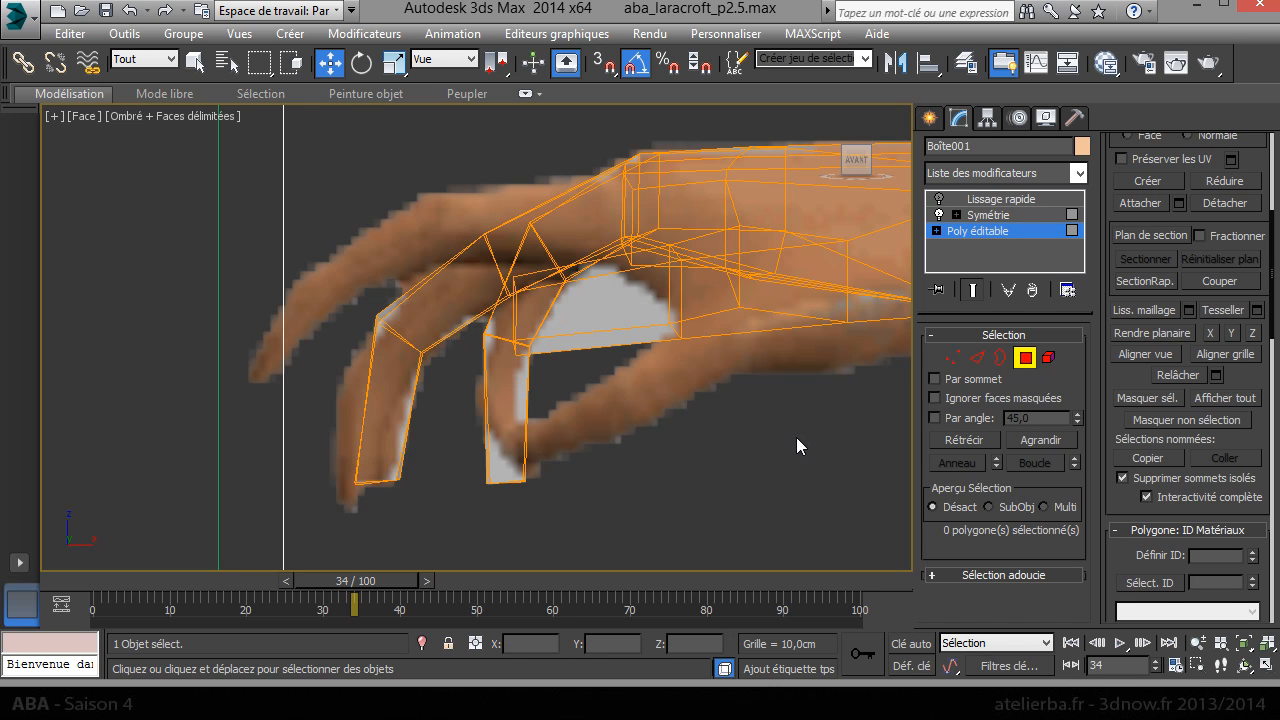
Step: Examine the hand and its bent fingers from several angles in the perspective view
{"action": "key", "text": "p"}
{"action": "scroll", "coordinate": [700, 445], "scroll_direction": "down", "scroll_amount": 5}
{"action": "middle_click_drag", "start_coordinate": [664, 445], "coordinate": [748, 530], "text": "alt"}
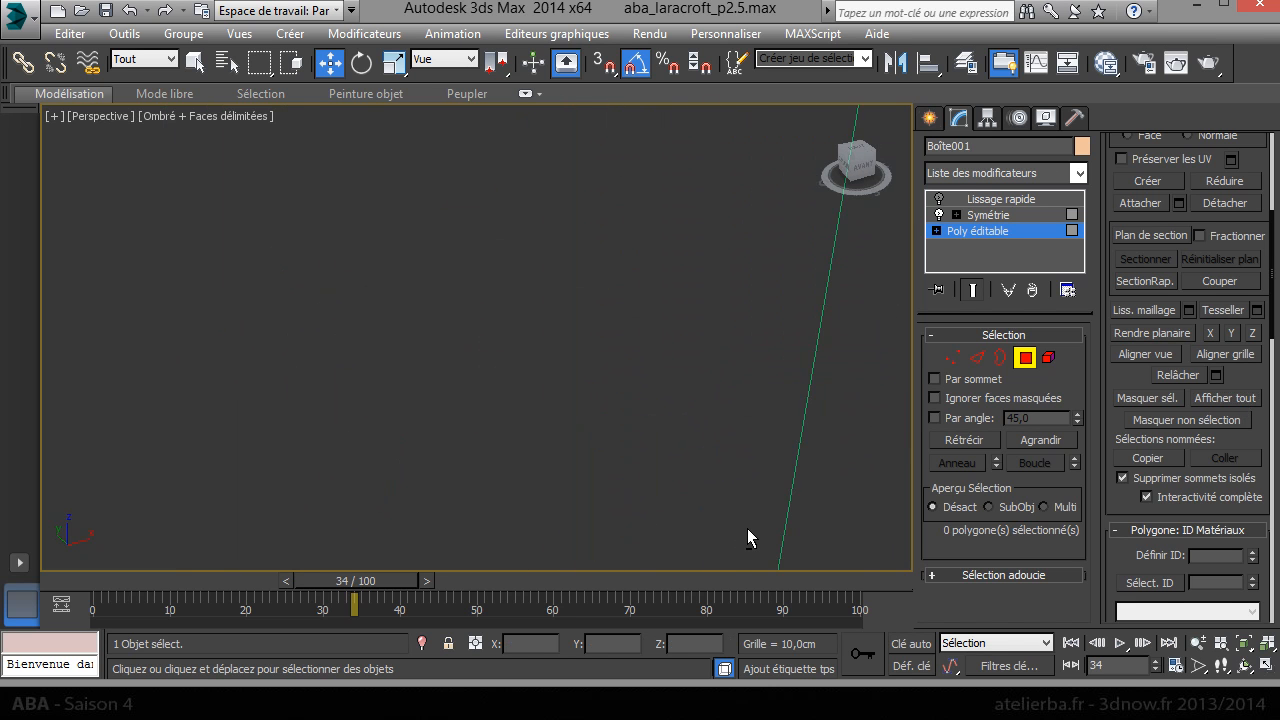
{"action": "key", "text": "z"}
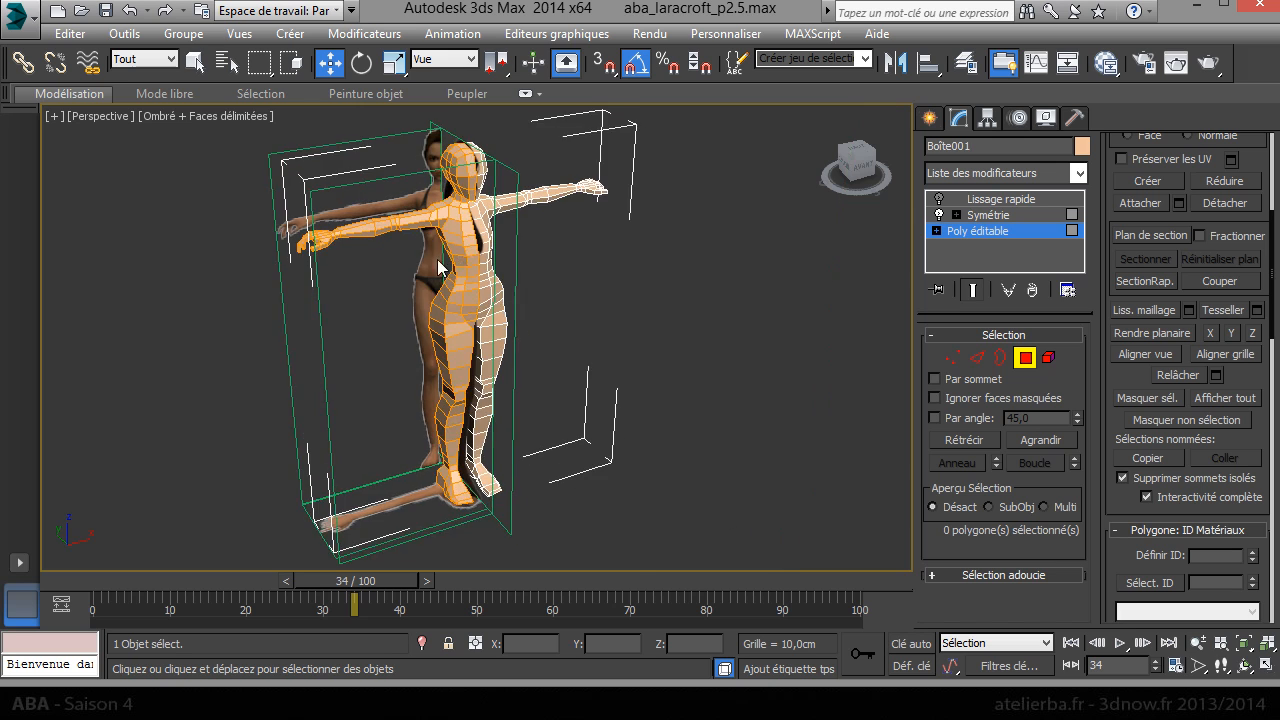
{"action": "scroll", "coordinate": [369, 220], "scroll_direction": "up", "scroll_amount": 5}
{"action": "middle_click_drag", "start_coordinate": [330, 242], "coordinate": [436, 303], "text": "alt"}
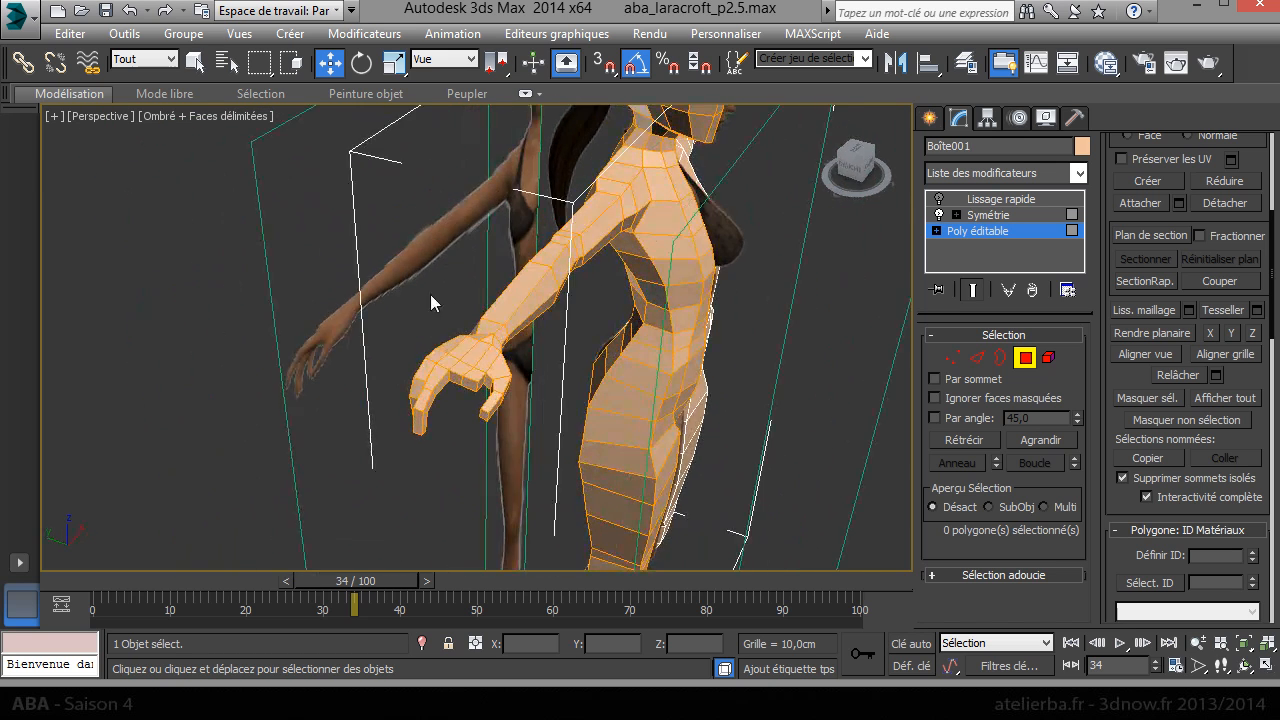
{"action": "scroll", "coordinate": [447, 375], "scroll_direction": "up", "scroll_amount": 3}
{"action": "middle_click_drag", "start_coordinate": [447, 377], "coordinate": [447, 310], "text": "alt"}
{"action": "scroll", "coordinate": [447, 310], "scroll_direction": "up", "scroll_amount": 4}
{"action": "middle_click_drag", "start_coordinate": [522, 298], "coordinate": [494, 294], "text": "alt"}
{"action": "scroll", "coordinate": [494, 294], "scroll_direction": "down", "scroll_amount": 4}
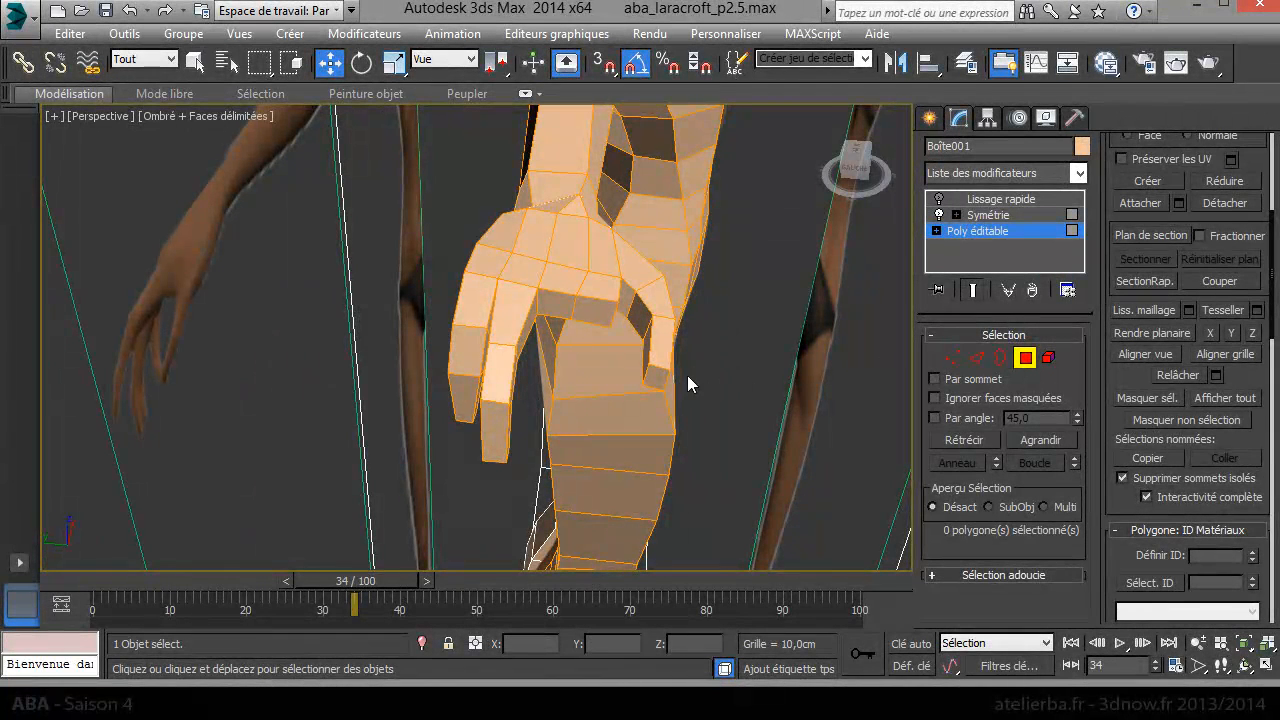
Step: In a see-through top view, shift the knuckle vertices on both sides of the ring finger toward the fingertips to match the reference gaps
{"action": "key", "text": "t"}
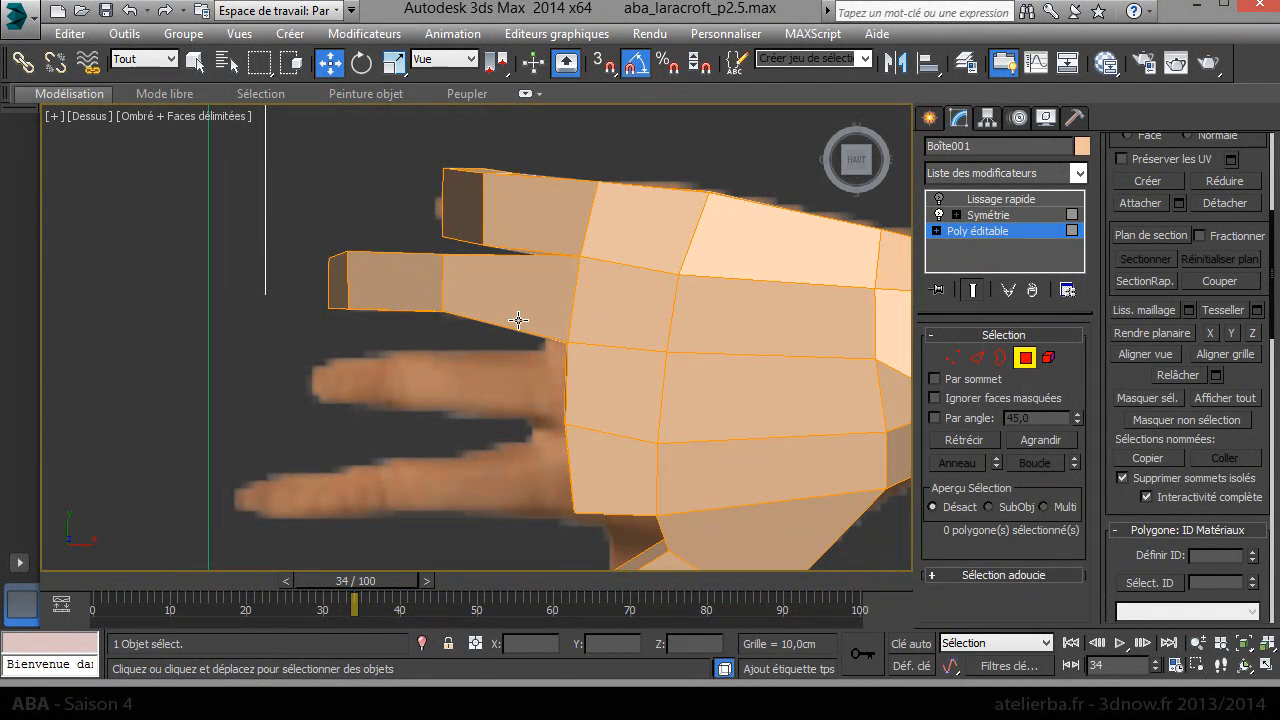
{"action": "left_click", "coordinate": [952, 357]}
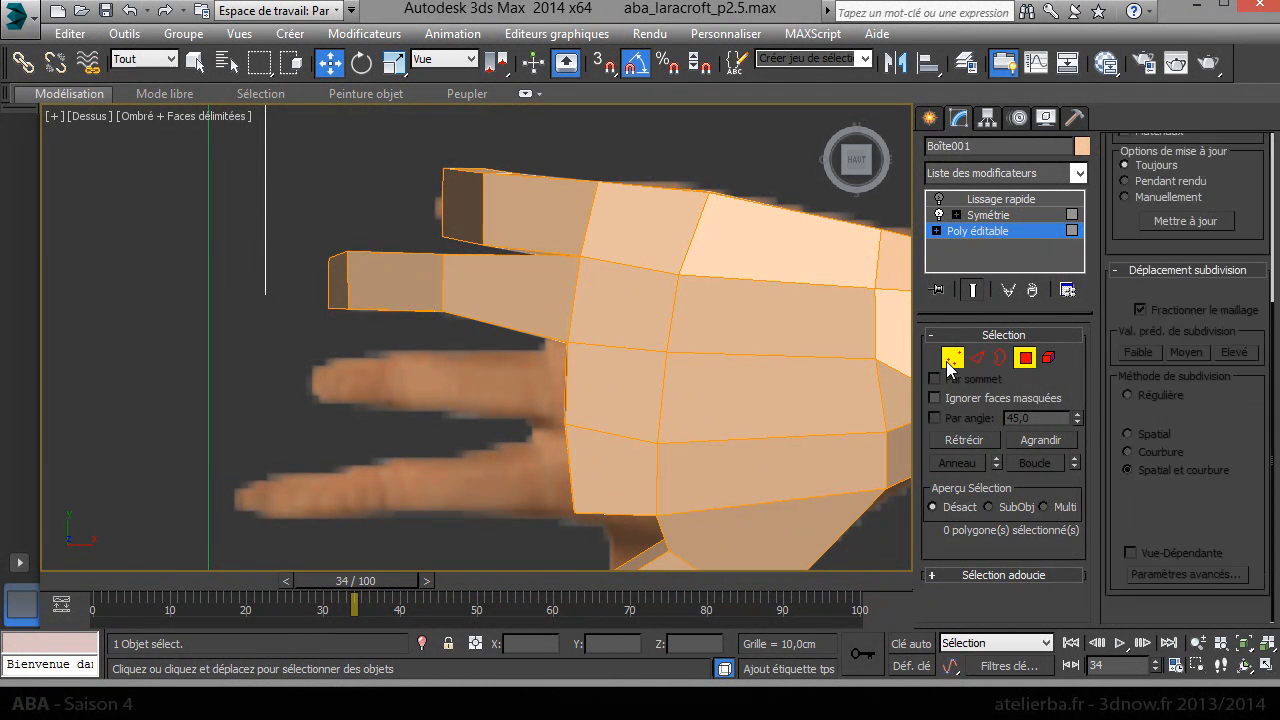
{"action": "key", "text": "alt+x"}
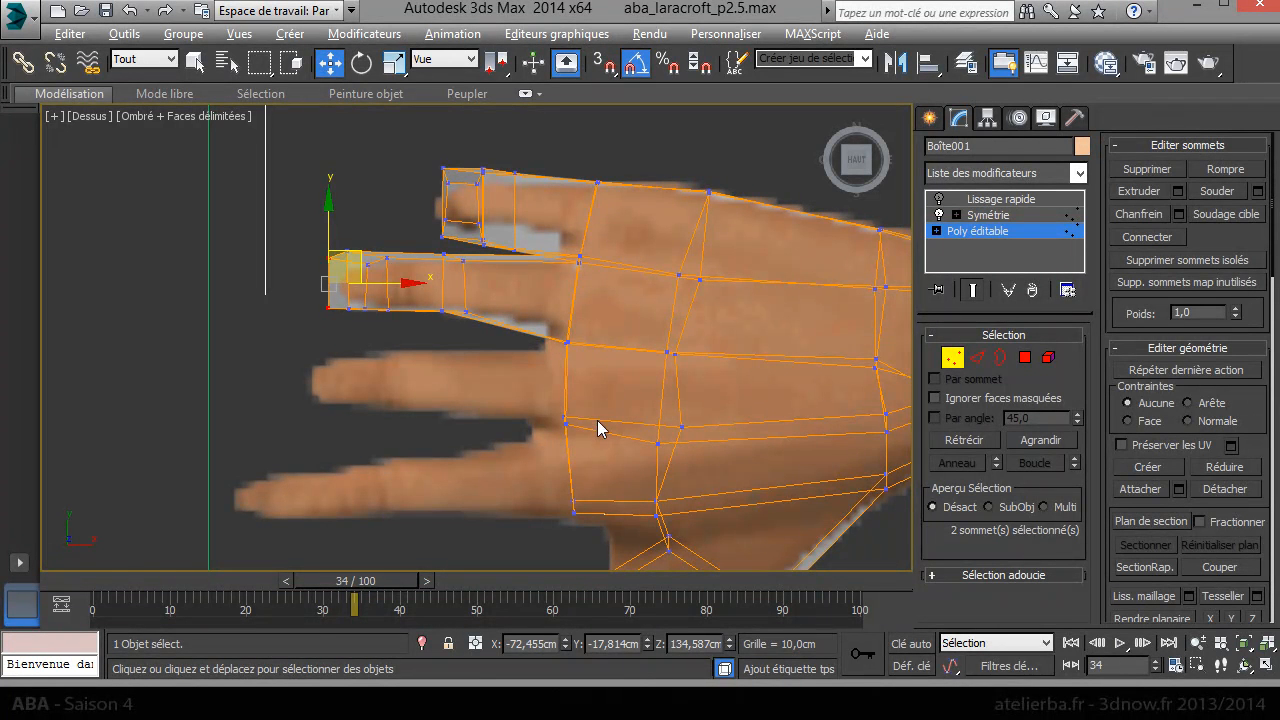
{"action": "left_click_drag", "start_coordinate": [537, 337], "coordinate": [537, 330]}
{"action": "left_click_drag", "start_coordinate": [617, 375], "coordinate": [605, 380]}
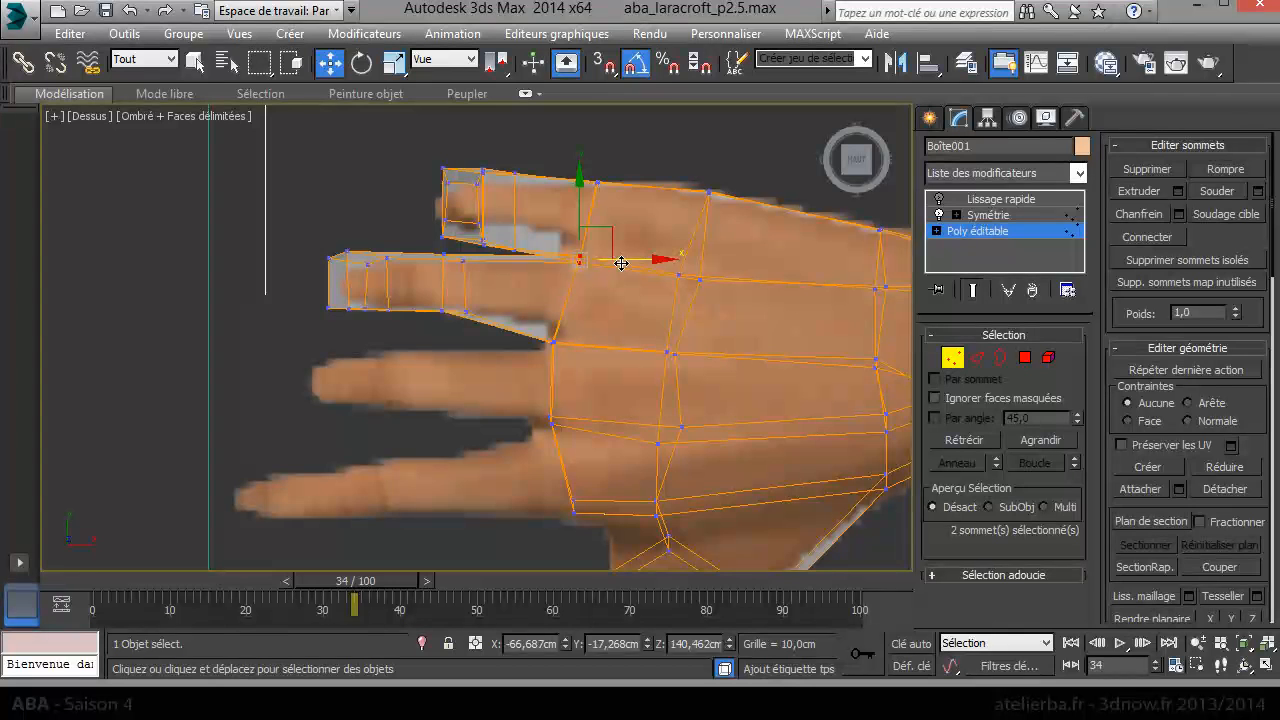
{"action": "left_click_drag", "start_coordinate": [611, 260], "coordinate": [600, 261]}
Step: Adjust the index finger's outer base vertices and the vertex pair between index and middle fingers to match the reference
{"action": "left_click", "coordinate": [568, 516]}
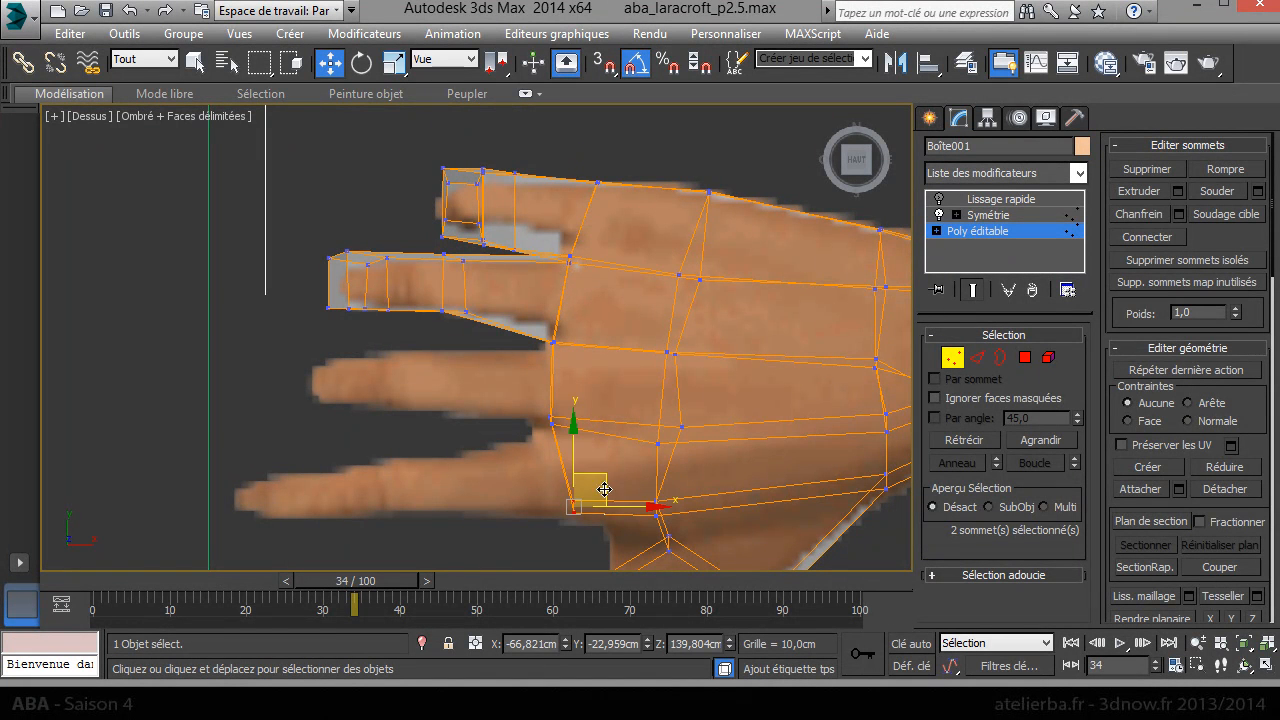
{"action": "left_click_drag", "start_coordinate": [566, 396], "coordinate": [532, 428]}
{"action": "right_click", "coordinate": [528, 419]}
{"action": "left_click", "coordinate": [567, 472]}
{"action": "left_click_drag", "start_coordinate": [552, 336], "coordinate": [532, 603]}
{"action": "right_click", "coordinate": [602, 447]}
{"action": "left_click", "coordinate": [618, 462]}
{"action": "left_click_drag", "start_coordinate": [582, 399], "coordinate": [581, 409]}
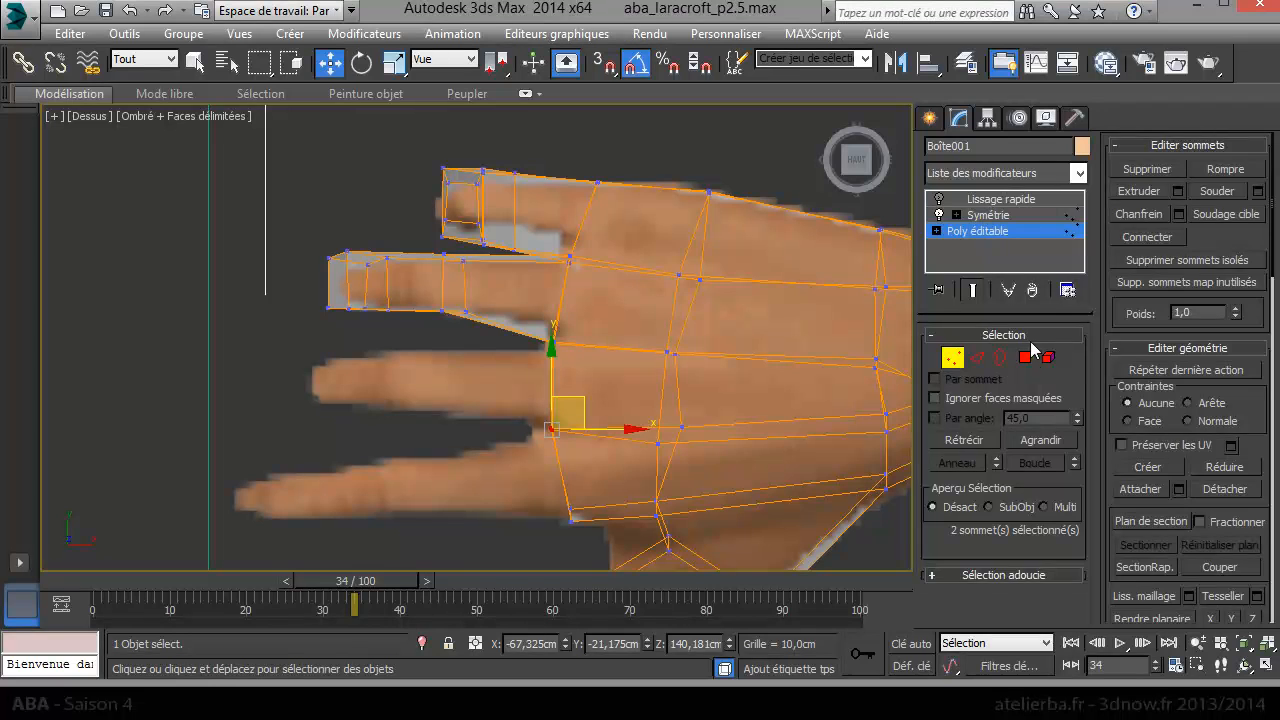
Step: Extrude the polygon at the middle finger's base into three segments of 2,721 cm each
{"action": "left_click", "coordinate": [1026, 357]}
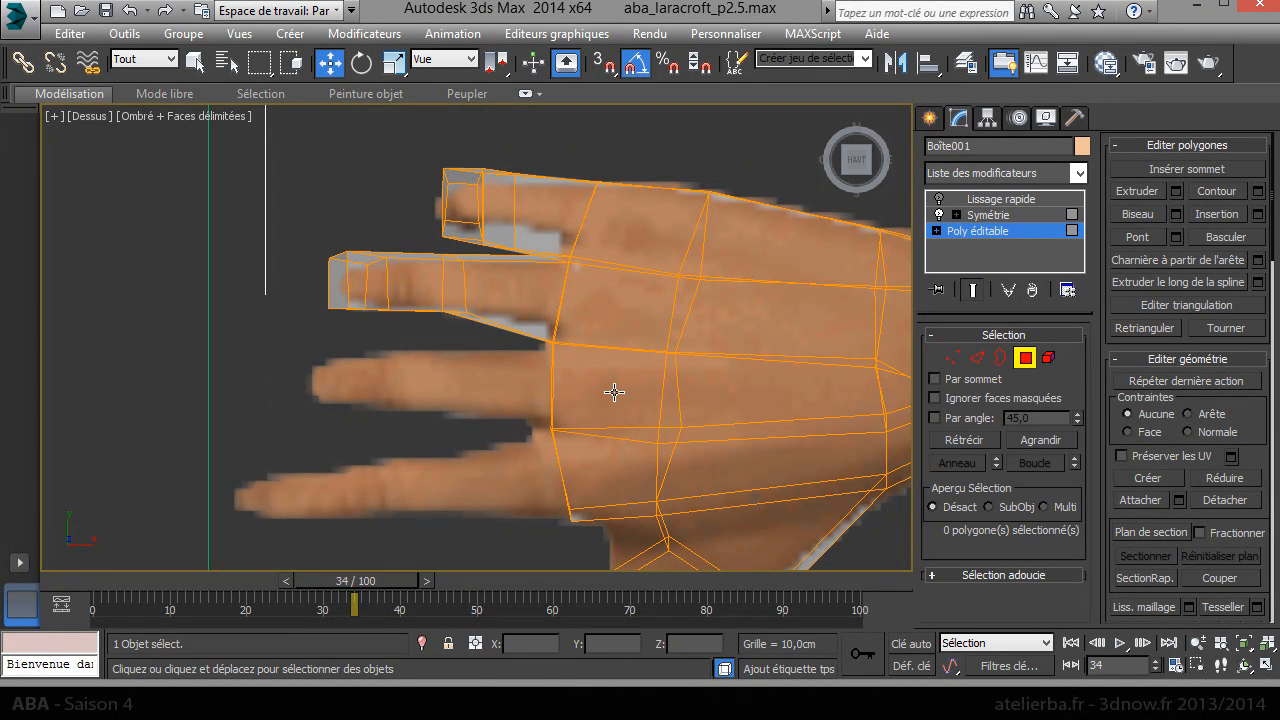
{"action": "key", "text": "p"}
{"action": "scroll", "coordinate": [575, 411], "scroll_direction": "down", "scroll_amount": 4}
{"action": "middle_click_drag", "start_coordinate": [575, 416], "coordinate": [588, 250], "text": "alt"}
{"action": "scroll", "coordinate": [559, 281], "scroll_direction": "up", "scroll_amount": 5}
{"action": "left_click", "coordinate": [576, 300]}
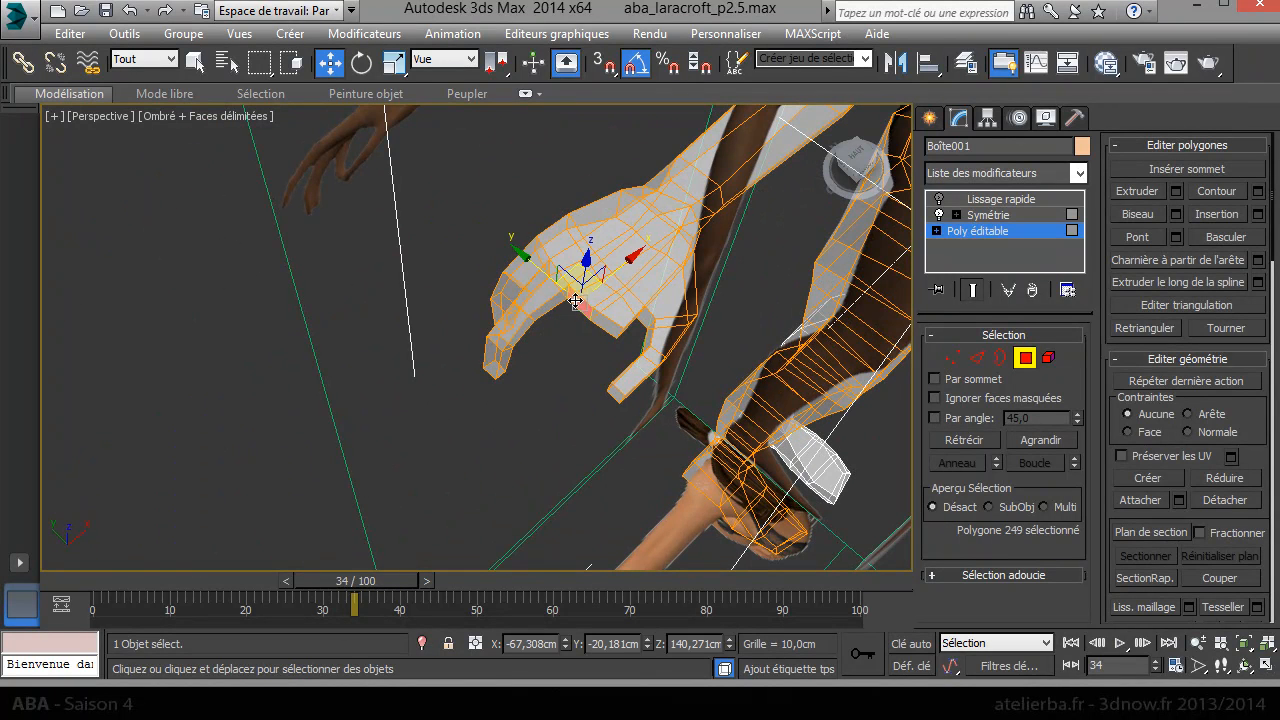
{"action": "right_click", "coordinate": [578, 358]}
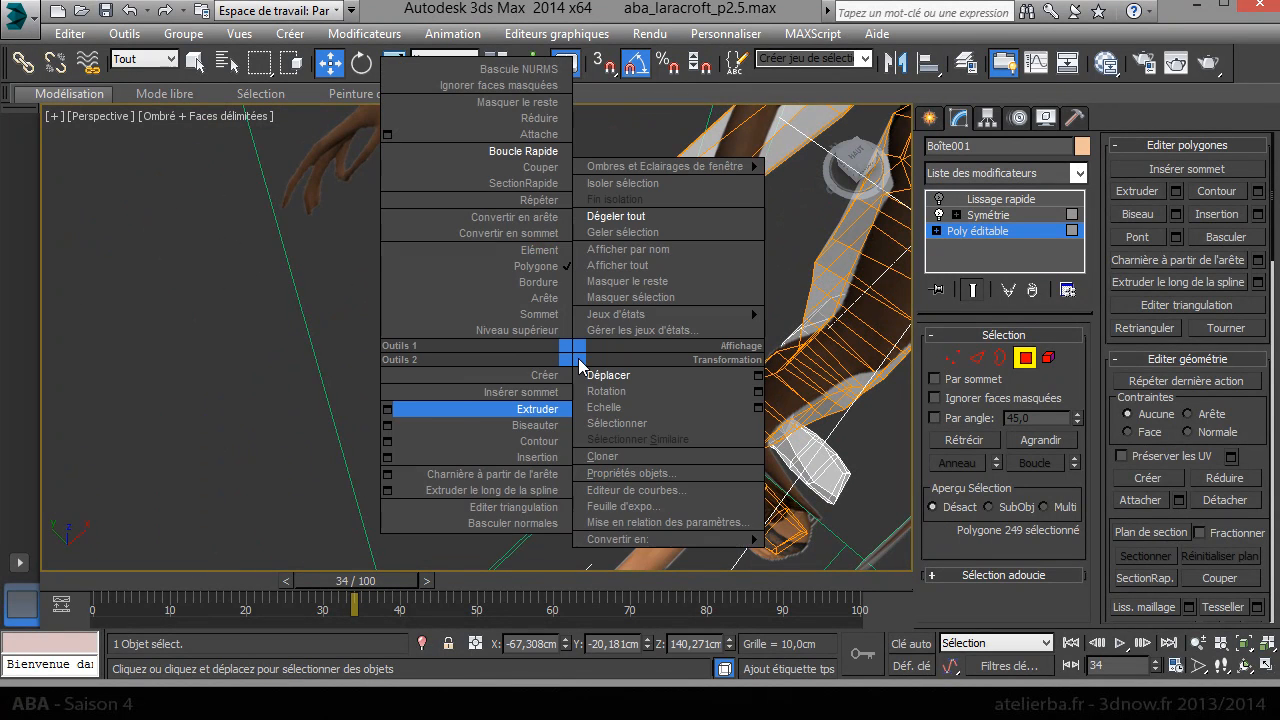
{"action": "left_click", "coordinate": [387, 410]}
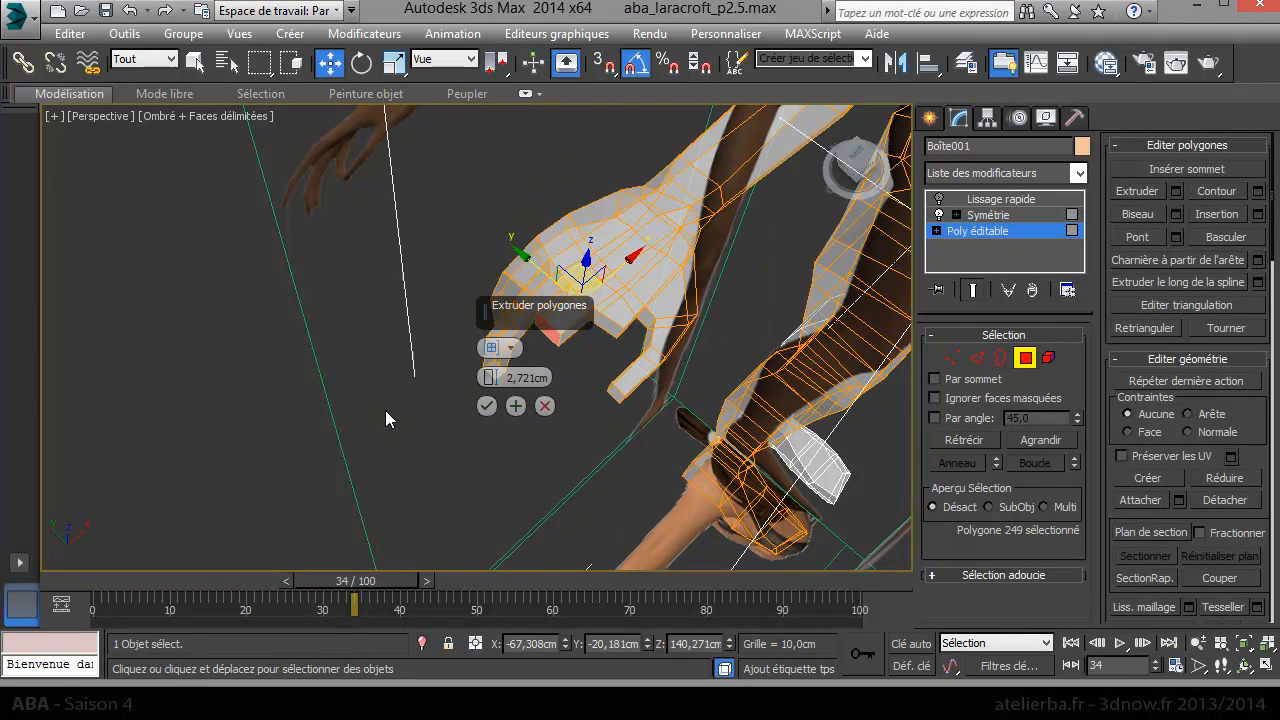
{"action": "left_click", "coordinate": [487, 406]}
{"action": "left_click", "coordinate": [618, 437]}
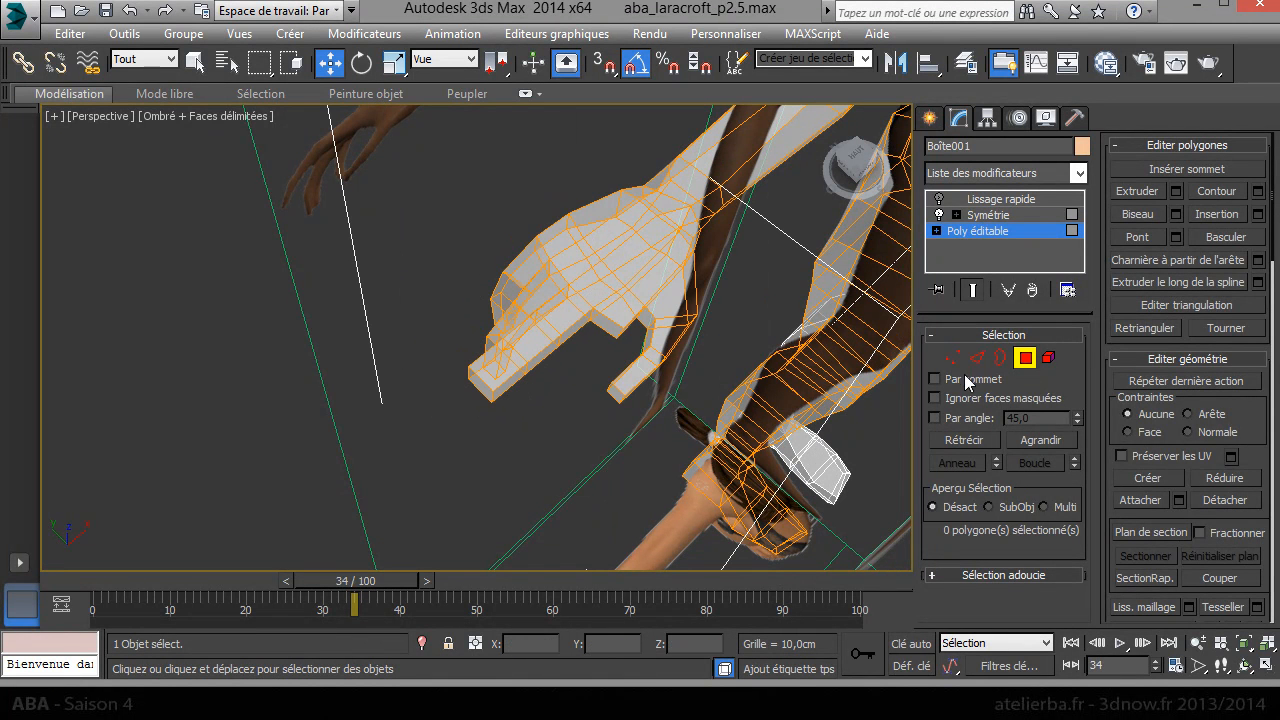
Step: Select the whole extruded middle finger by growing from its end face and hide all unselected polygons
{"action": "left_click", "coordinate": [487, 390]}
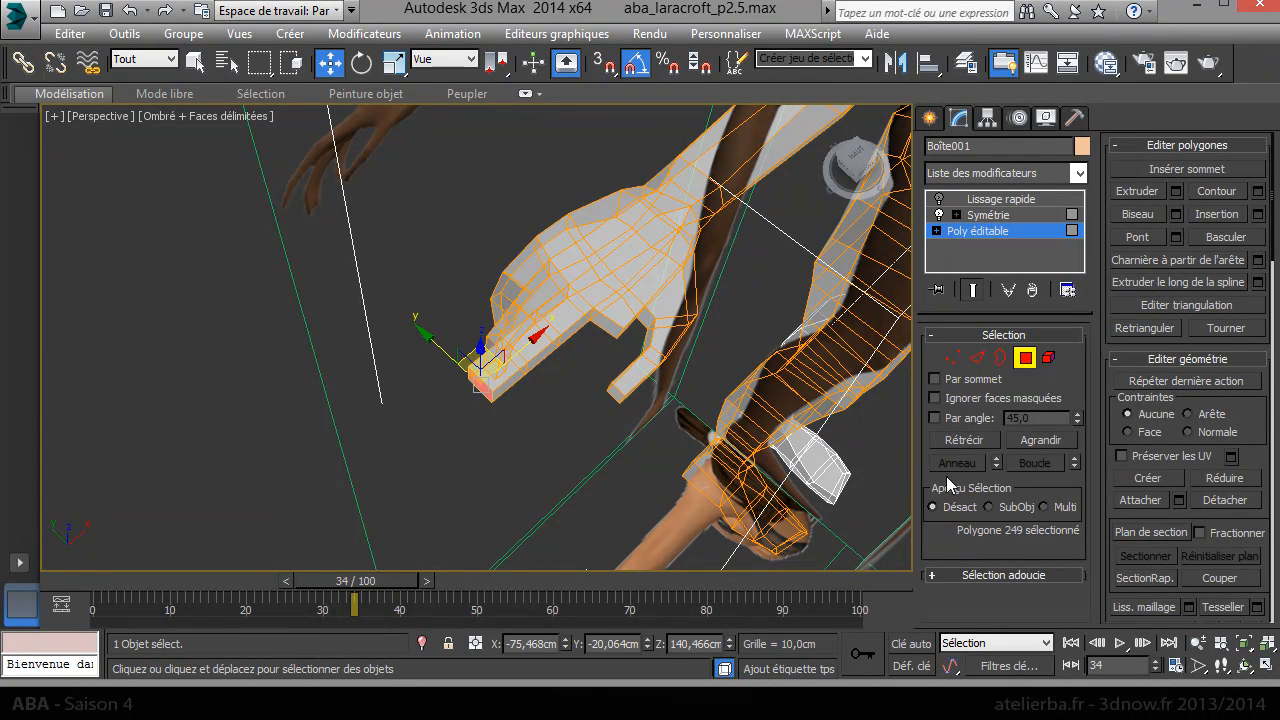
{"action": "left_click", "coordinate": [1040, 440]}
{"action": "left_click", "coordinate": [1040, 440]}
{"action": "left_click", "coordinate": [1040, 440]}
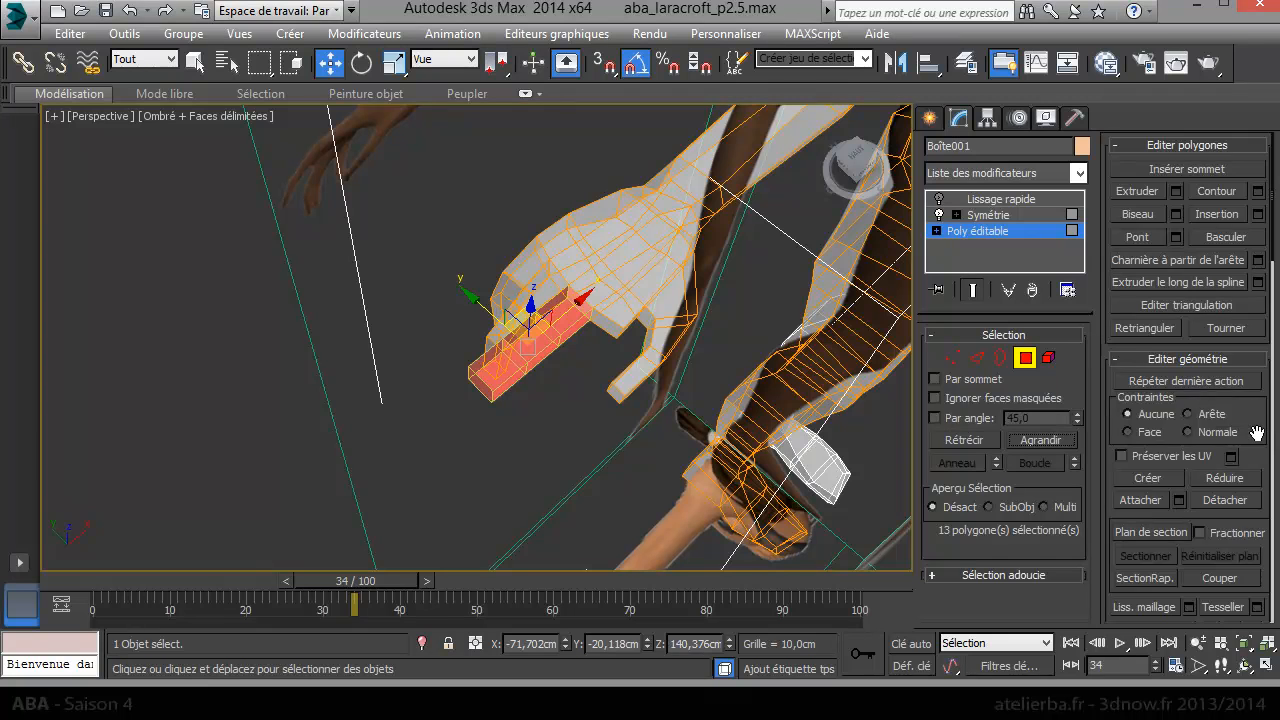
{"action": "scroll", "coordinate": [1200, 400], "scroll_direction": "down", "scroll_amount": 3}
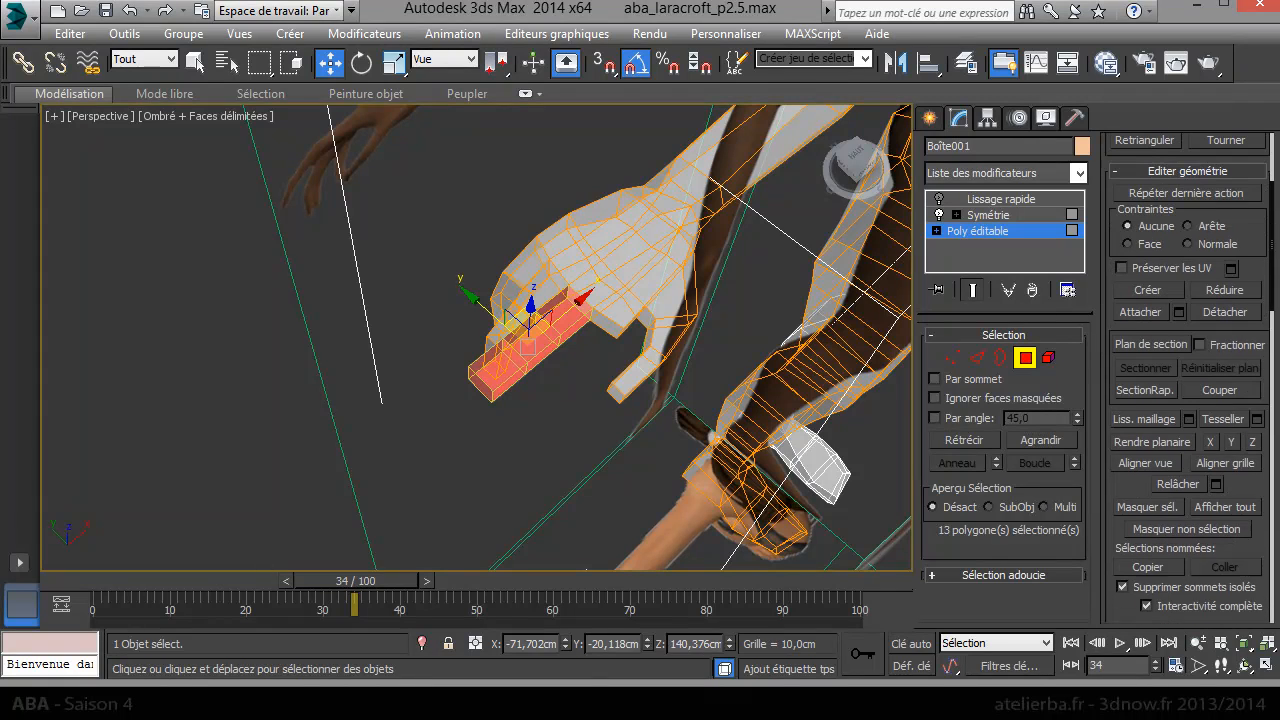
{"action": "left_click", "coordinate": [1180, 535]}
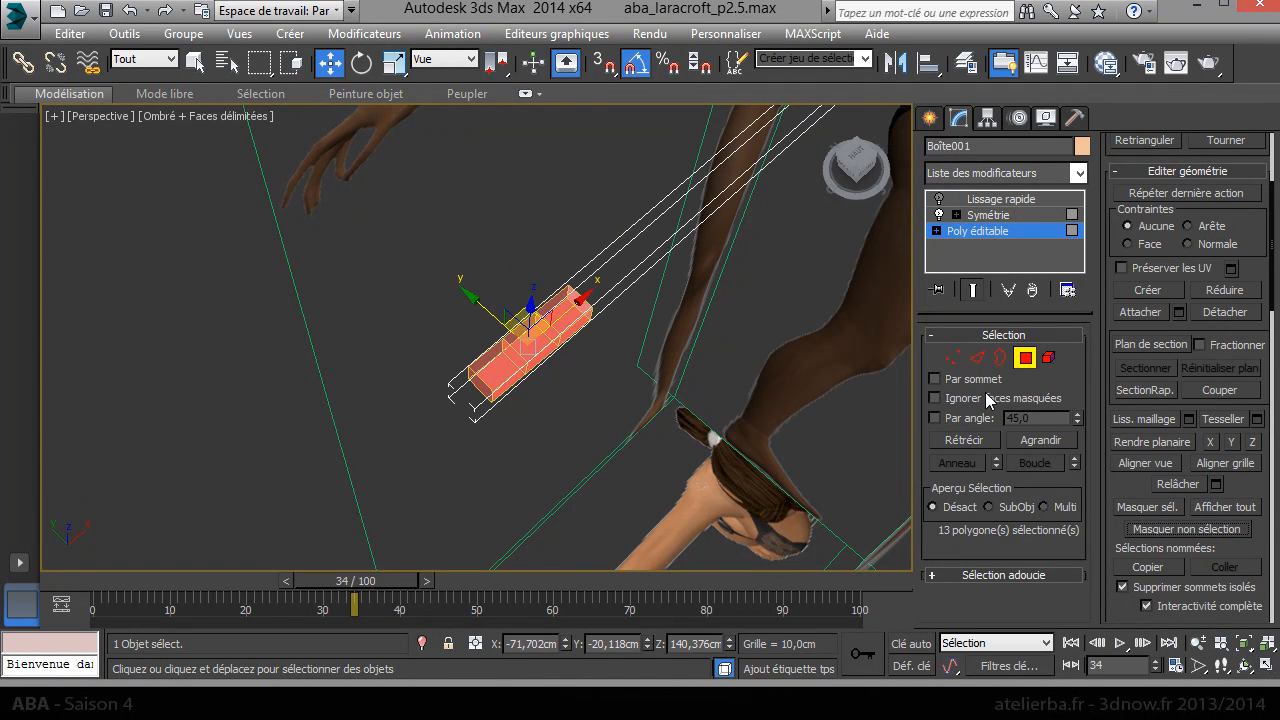
Step: In the front view, move the middle finger's first joint lower and upper vertex pairs down onto the reference finger
{"action": "left_click", "coordinate": [953, 357]}
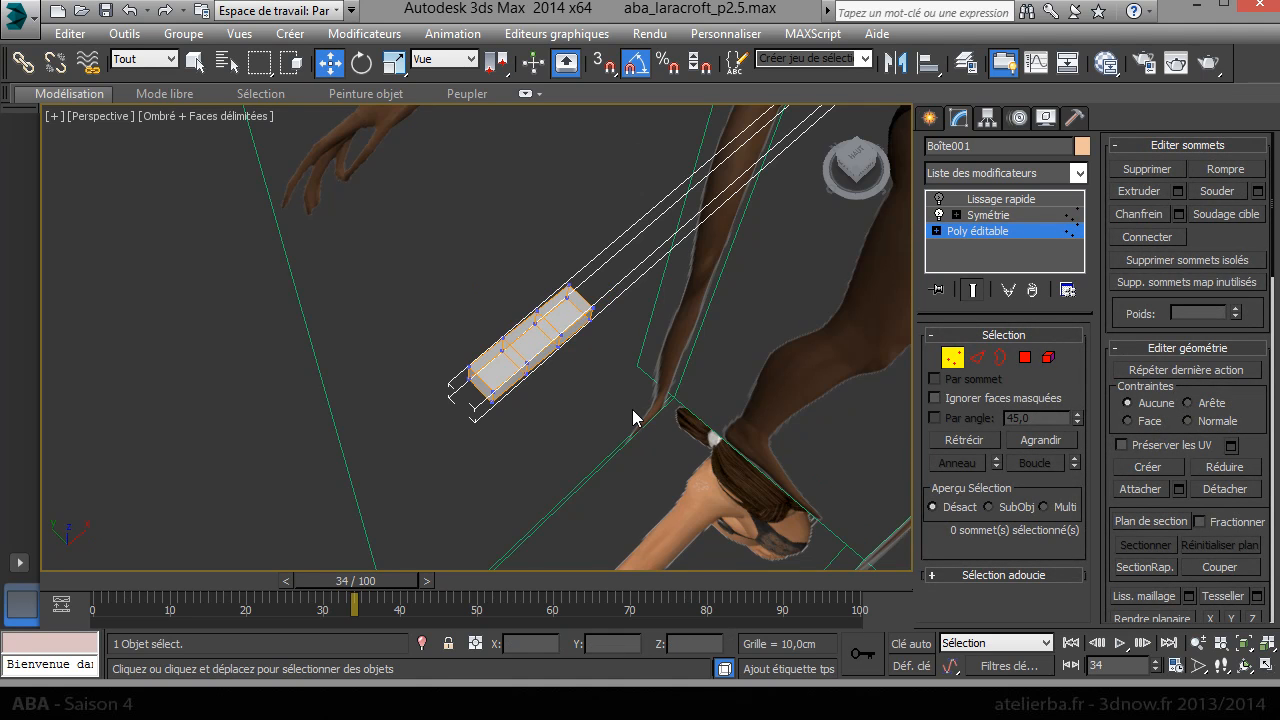
{"action": "key", "text": "f"}
{"action": "scroll", "coordinate": [650, 330], "scroll_direction": "up", "scroll_amount": 2}
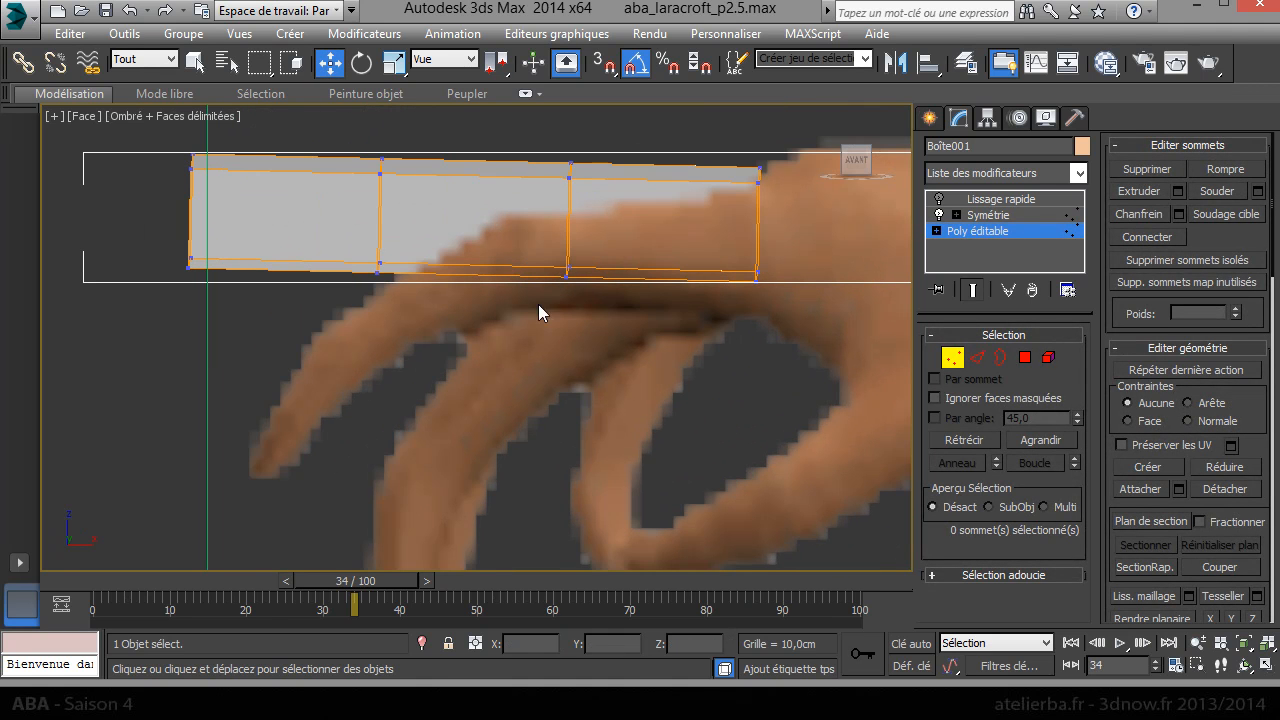
{"action": "middle_click_drag", "start_coordinate": [607, 289], "coordinate": [598, 273]}
{"action": "left_click_drag", "start_coordinate": [598, 273], "coordinate": [545, 228]}
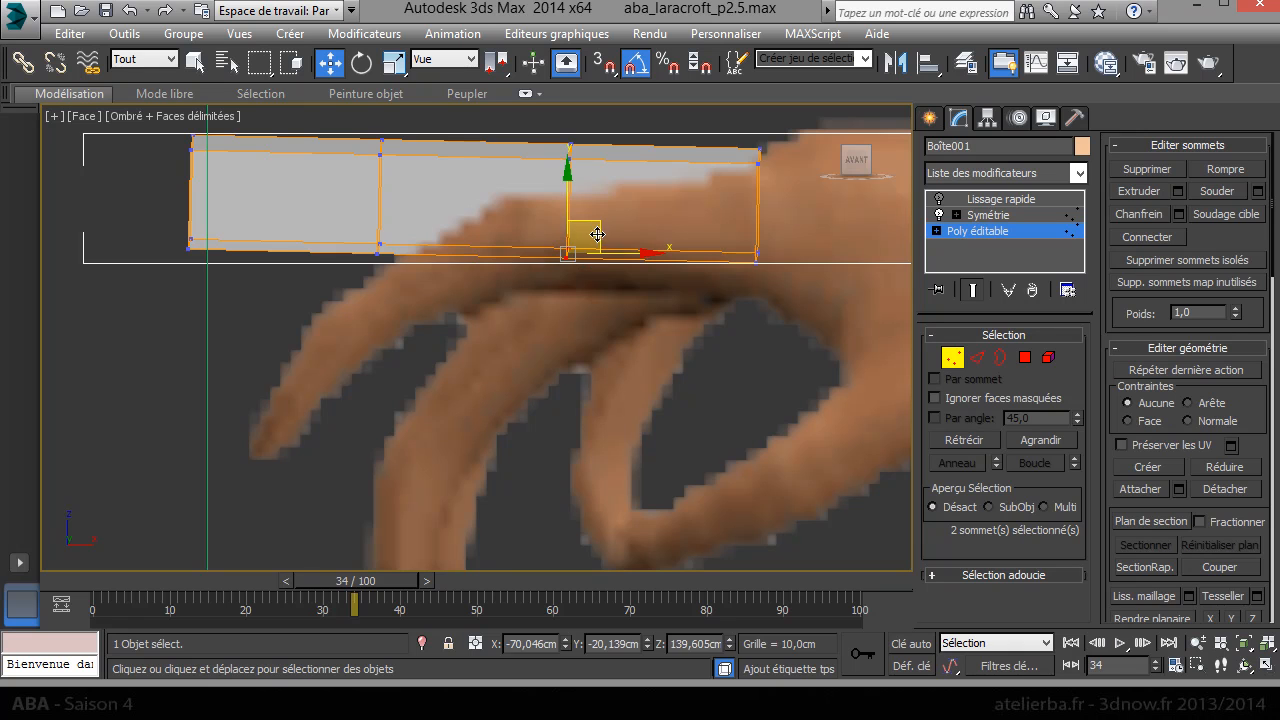
{"action": "left_click_drag", "start_coordinate": [599, 274], "coordinate": [617, 334]}
{"action": "left_click_drag", "start_coordinate": [591, 174], "coordinate": [570, 254]}
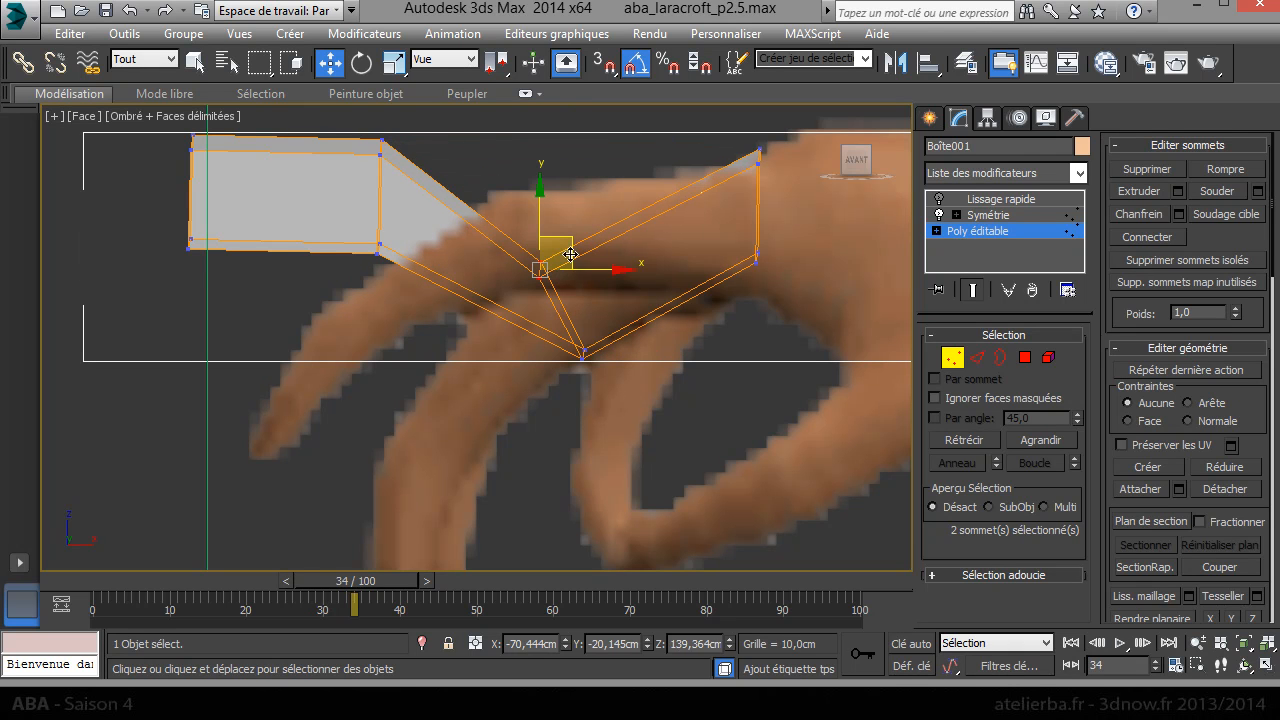
Step: Move the lower and upper vertex pairs at the middle finger's second joint down onto the reference finger
{"action": "left_click_drag", "start_coordinate": [360, 225], "coordinate": [418, 280]}
{"action": "left_click_drag", "start_coordinate": [417, 235], "coordinate": [507, 434]}
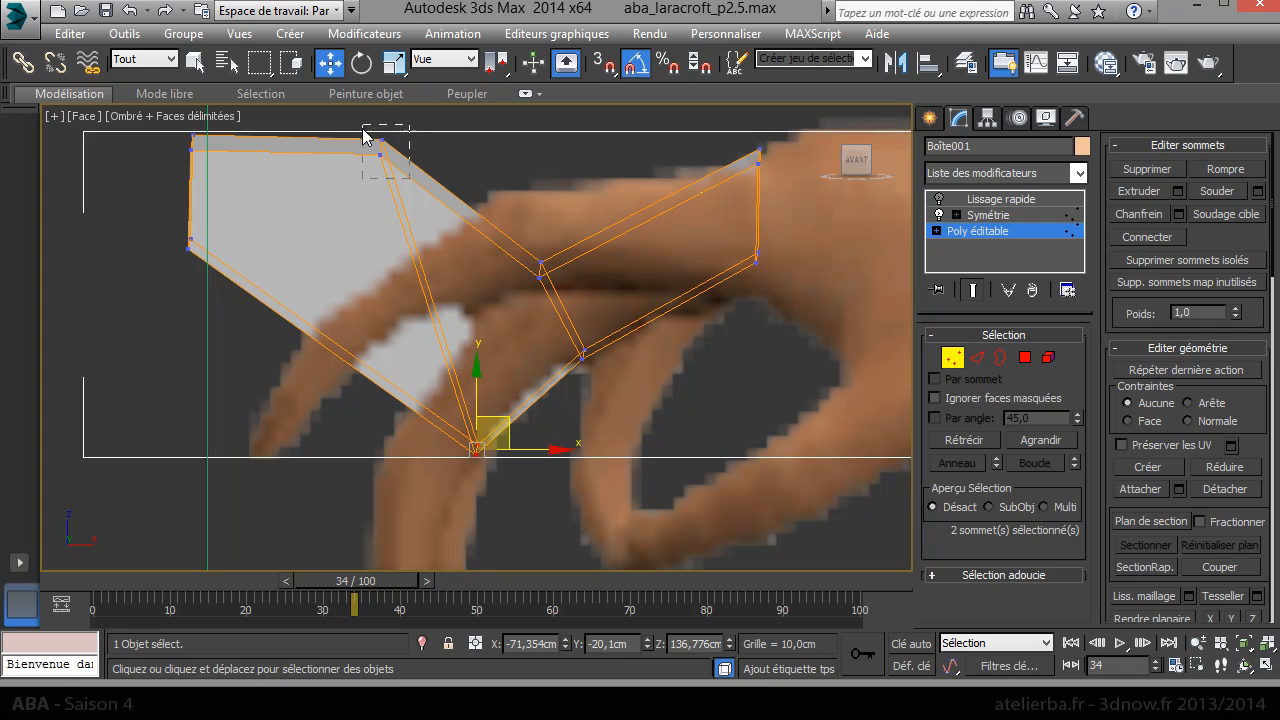
{"action": "left_click_drag", "start_coordinate": [363, 125], "coordinate": [413, 170]}
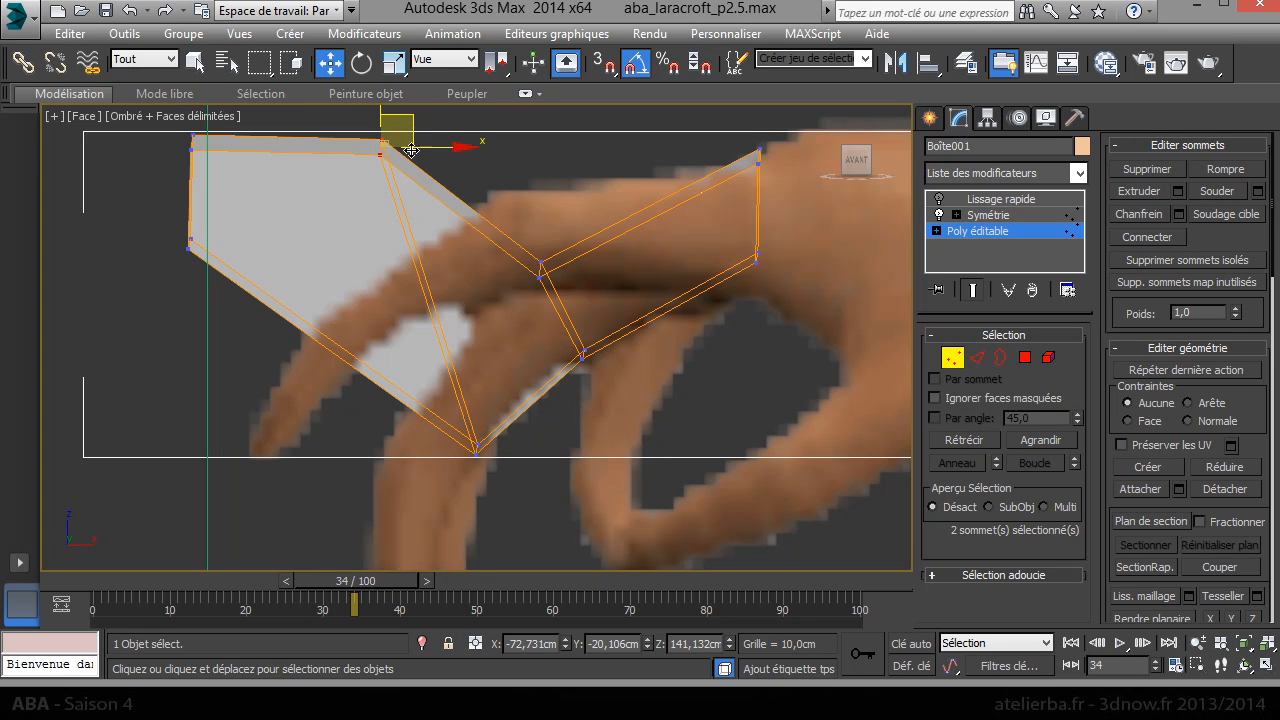
{"action": "left_click_drag", "start_coordinate": [413, 121], "coordinate": [430, 420]}
Step: Align the individual upper and lower vertices of the middle finger's first joint with each other in the front view
{"action": "middle_click_drag", "start_coordinate": [439, 321], "coordinate": [466, 206]}
{"action": "left_click", "coordinate": [569, 148]}
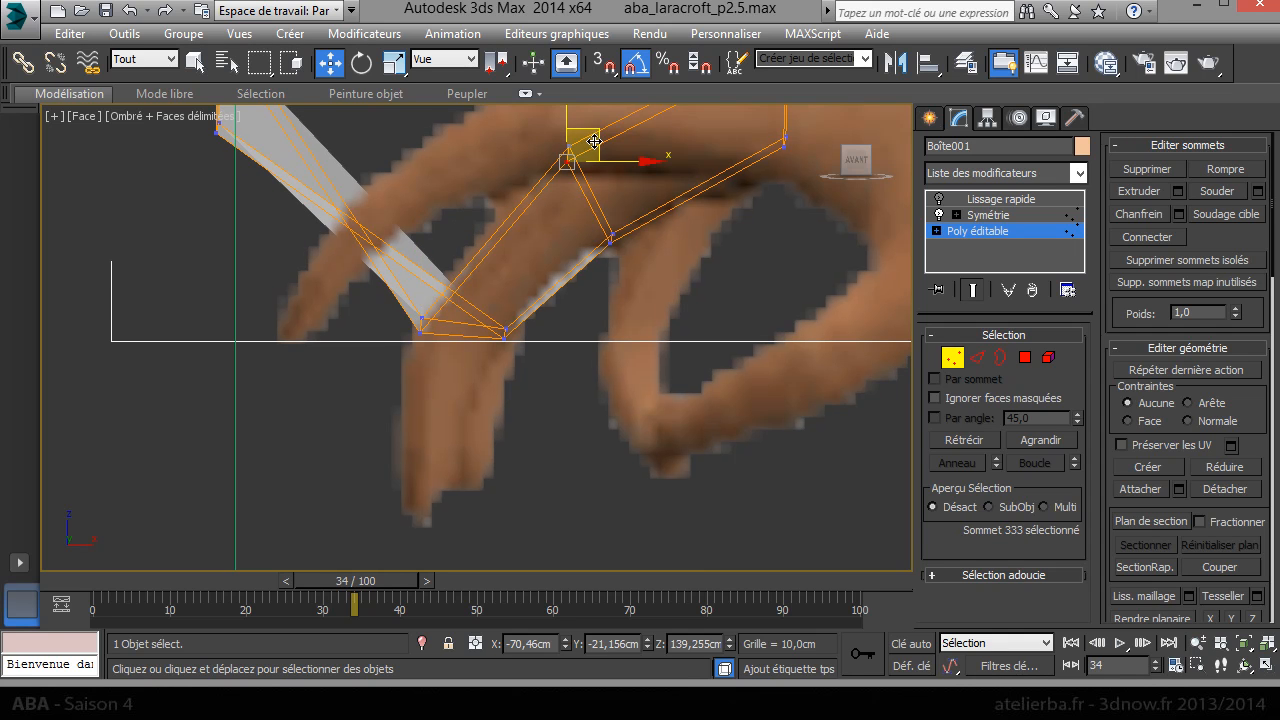
{"action": "left_click", "coordinate": [613, 232]}
{"action": "left_click_drag", "start_coordinate": [641, 214], "coordinate": [637, 223]}
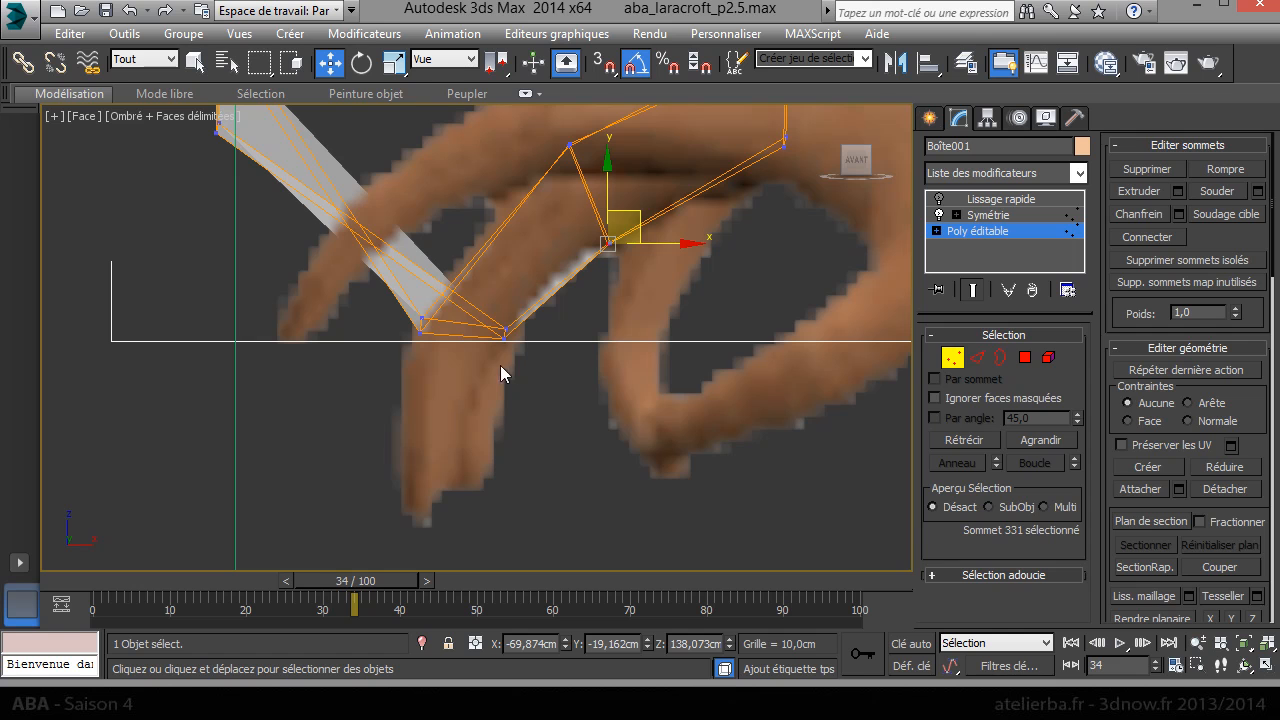
Step: Fit the middle finger's second-joint vertices to the reference outline and align the near and far vertices of each pair
{"action": "left_click_drag", "start_coordinate": [486, 337], "coordinate": [518, 324]}
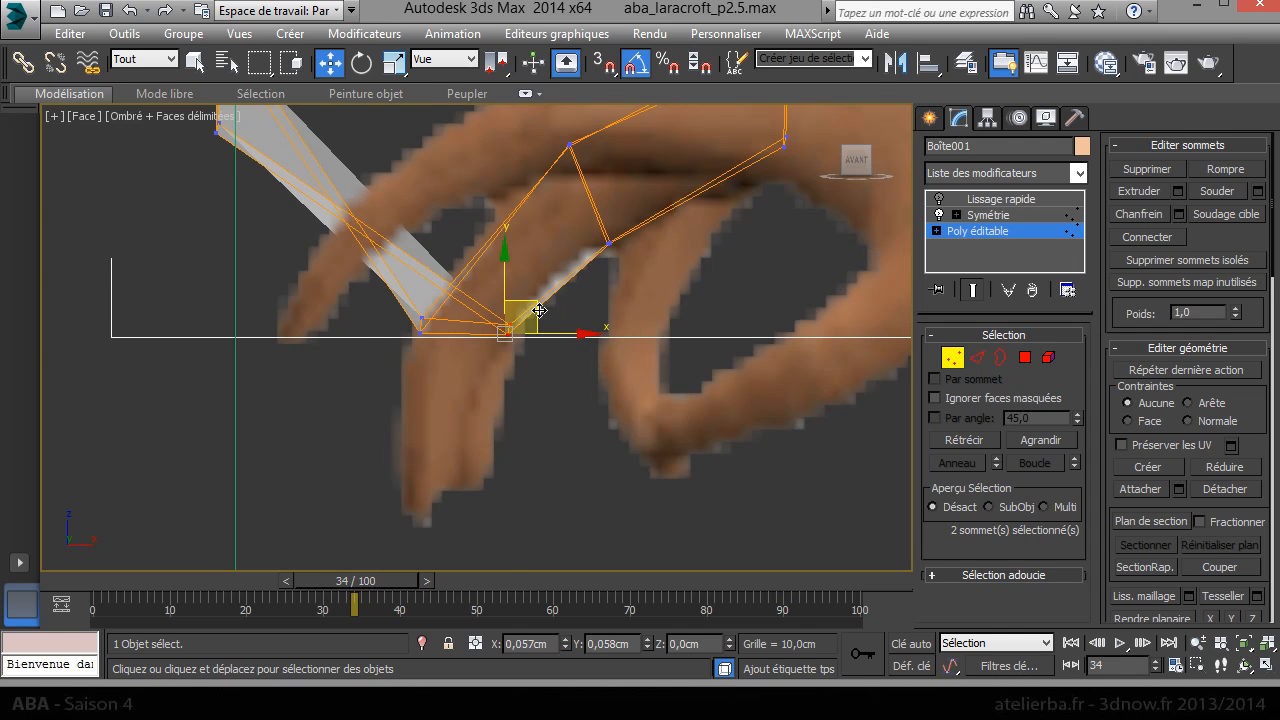
{"action": "scroll", "coordinate": [501, 343], "scroll_direction": "up", "scroll_amount": 4}
{"action": "left_click", "coordinate": [542, 355]}
{"action": "left_click_drag", "start_coordinate": [517, 302], "coordinate": [509, 328]}
{"action": "left_click_drag", "start_coordinate": [274, 312], "coordinate": [252, 284]}
{"action": "left_click", "coordinate": [298, 276]}
{"action": "left_click", "coordinate": [283, 270]}
{"action": "scroll", "coordinate": [260, 277], "scroll_direction": "down", "scroll_amount": 5}
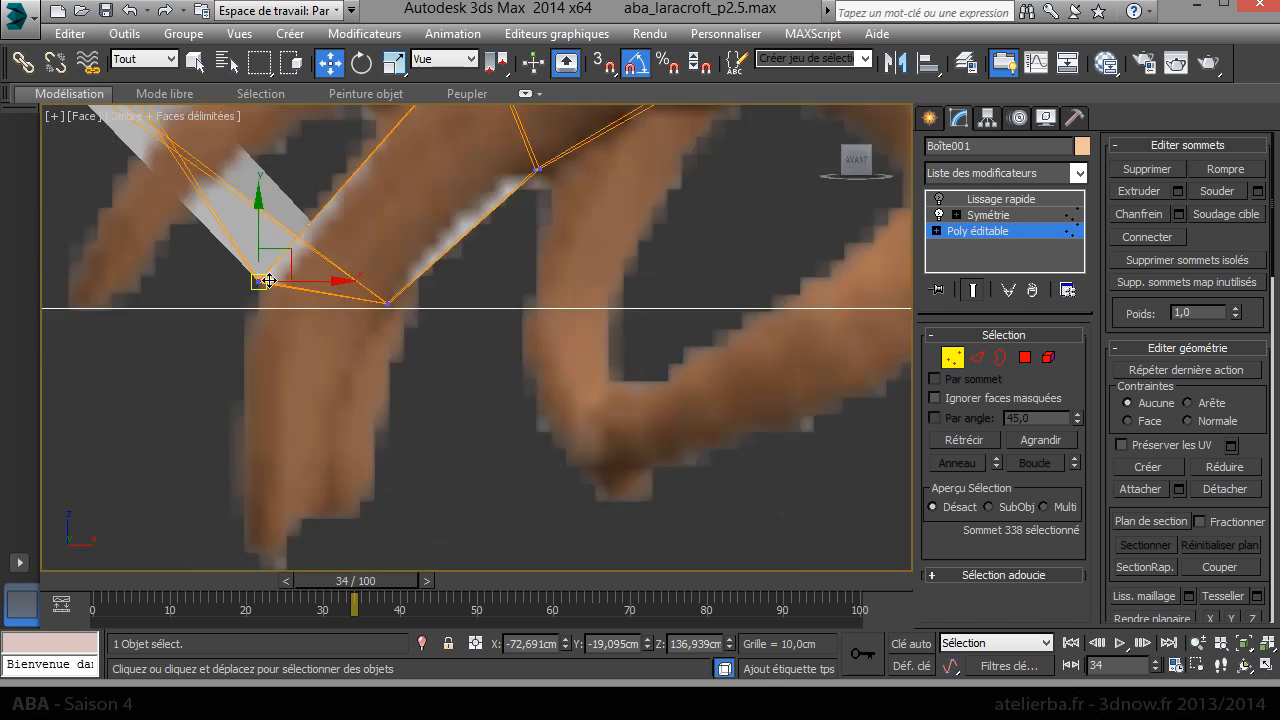
Step: Move the lower vertex pair of the middle finger's end face down to the reference fingertip and align its two vertices
{"action": "left_click_drag", "start_coordinate": [165, 180], "coordinate": [335, 373]}
{"action": "scroll", "coordinate": [286, 371], "scroll_direction": "up", "scroll_amount": 6}
{"action": "left_click", "coordinate": [449, 265]}
{"action": "scroll", "coordinate": [330, 329], "scroll_direction": "down", "scroll_amount": 7}
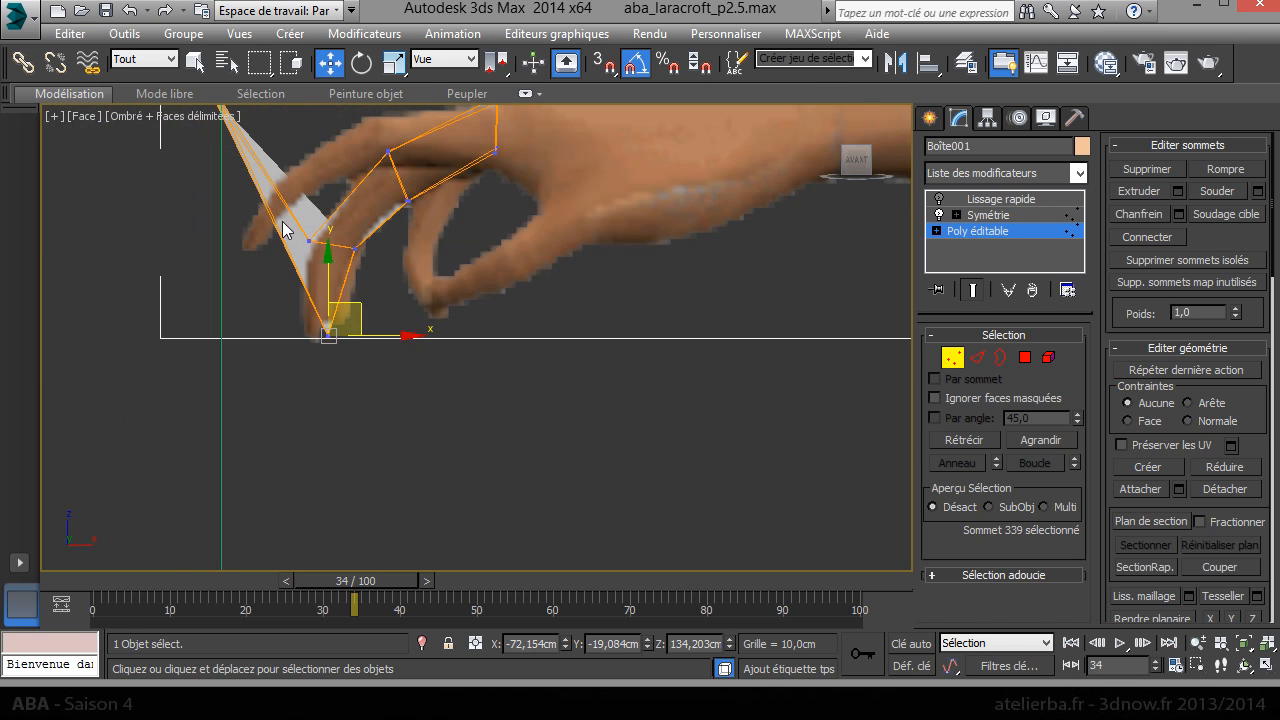
Step: Move the upper vertex pair of the middle finger's end face down to the reference fingertip and align its two vertices
{"action": "middle_click_drag", "start_coordinate": [237, 269], "coordinate": [290, 343]}
{"action": "left_click_drag", "start_coordinate": [248, 140], "coordinate": [392, 392]}
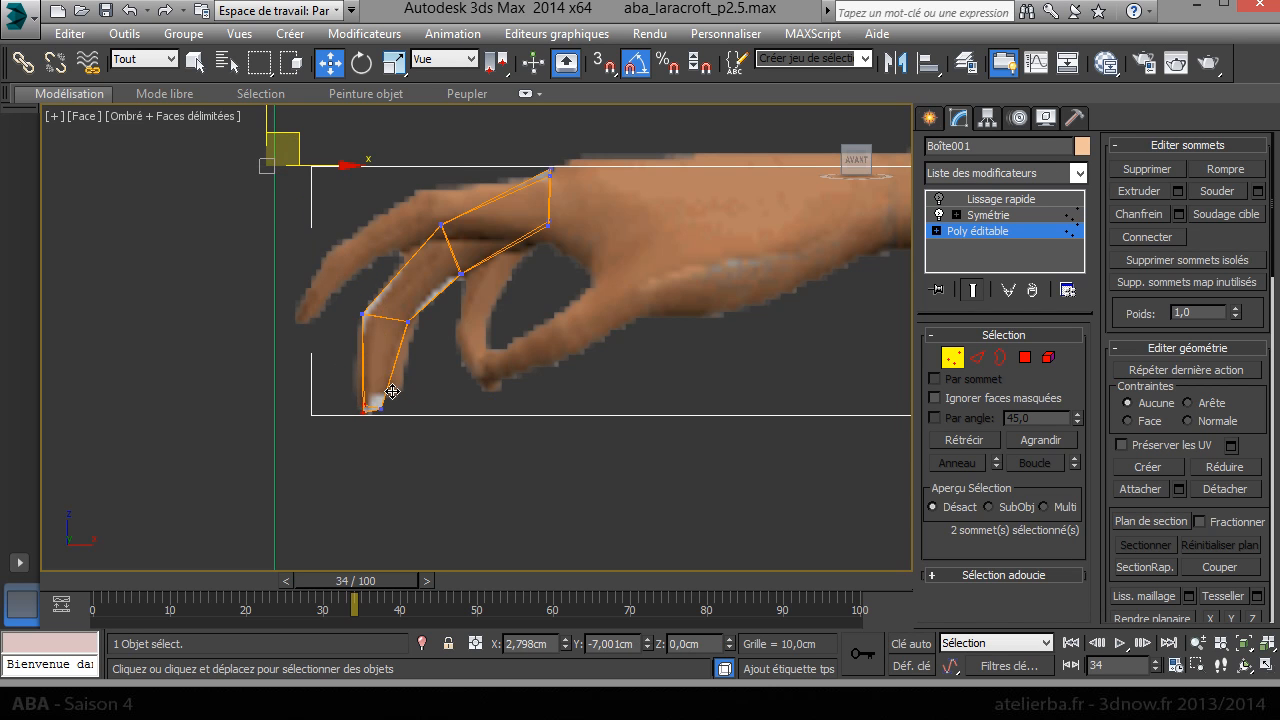
{"action": "scroll", "coordinate": [385, 392], "scroll_direction": "up", "scroll_amount": 5}
{"action": "scroll", "coordinate": [428, 370], "scroll_direction": "down", "scroll_amount": 2}
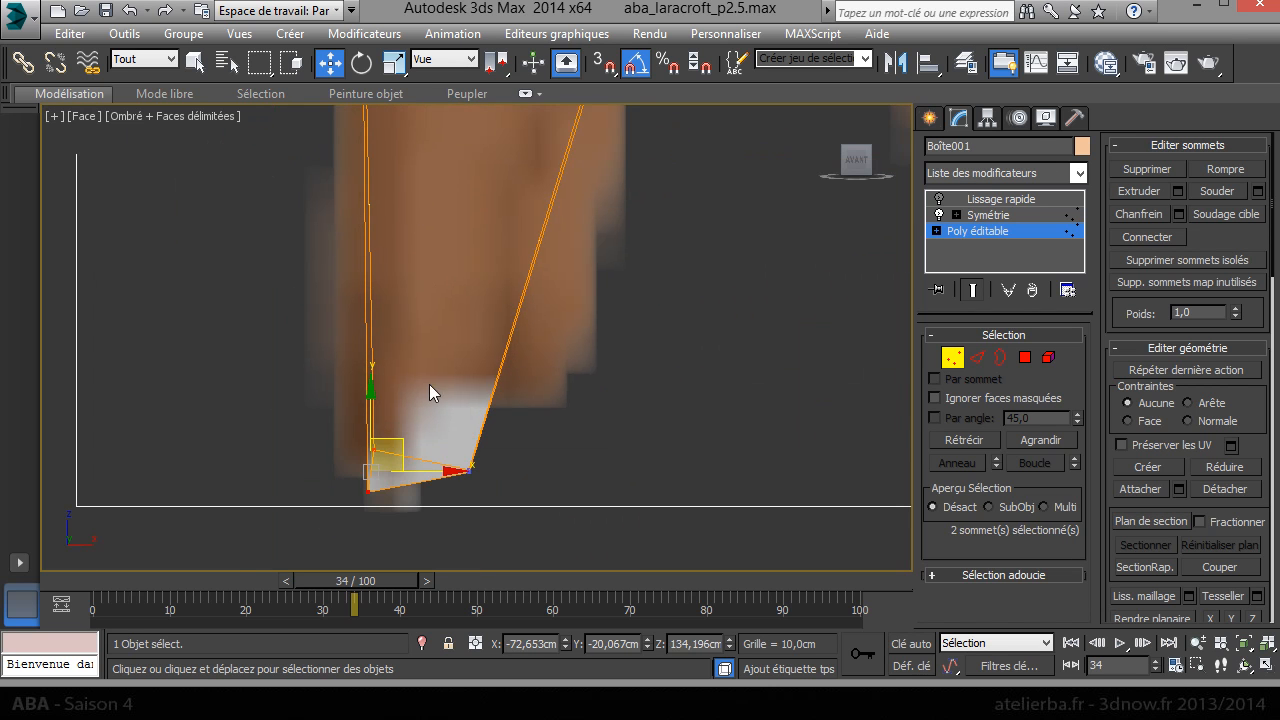
{"action": "left_click_drag", "start_coordinate": [397, 445], "coordinate": [310, 505]}
{"action": "left_click", "coordinate": [281, 443]}
{"action": "scroll", "coordinate": [345, 426], "scroll_direction": "down", "scroll_amount": 4}
{"action": "scroll", "coordinate": [366, 421], "scroll_direction": "up", "scroll_amount": 1}
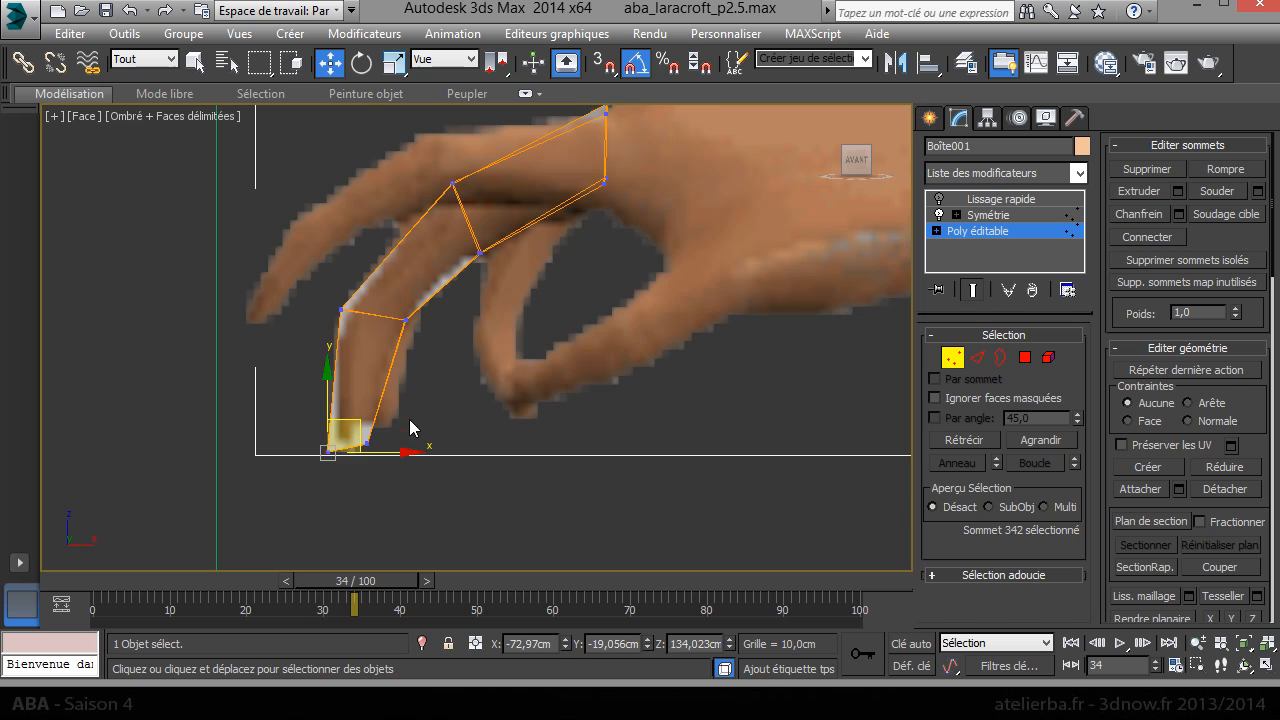
Step: Refine the middle finger's two joints by shifting their vertex pairs to follow the reference contour in the front view
{"action": "left_click", "coordinate": [409, 420]}
{"action": "left_click_drag", "start_coordinate": [398, 316], "coordinate": [370, 274]}
{"action": "left_click", "coordinate": [456, 183]}
{"action": "left_click_drag", "start_coordinate": [475, 158], "coordinate": [503, 219]}
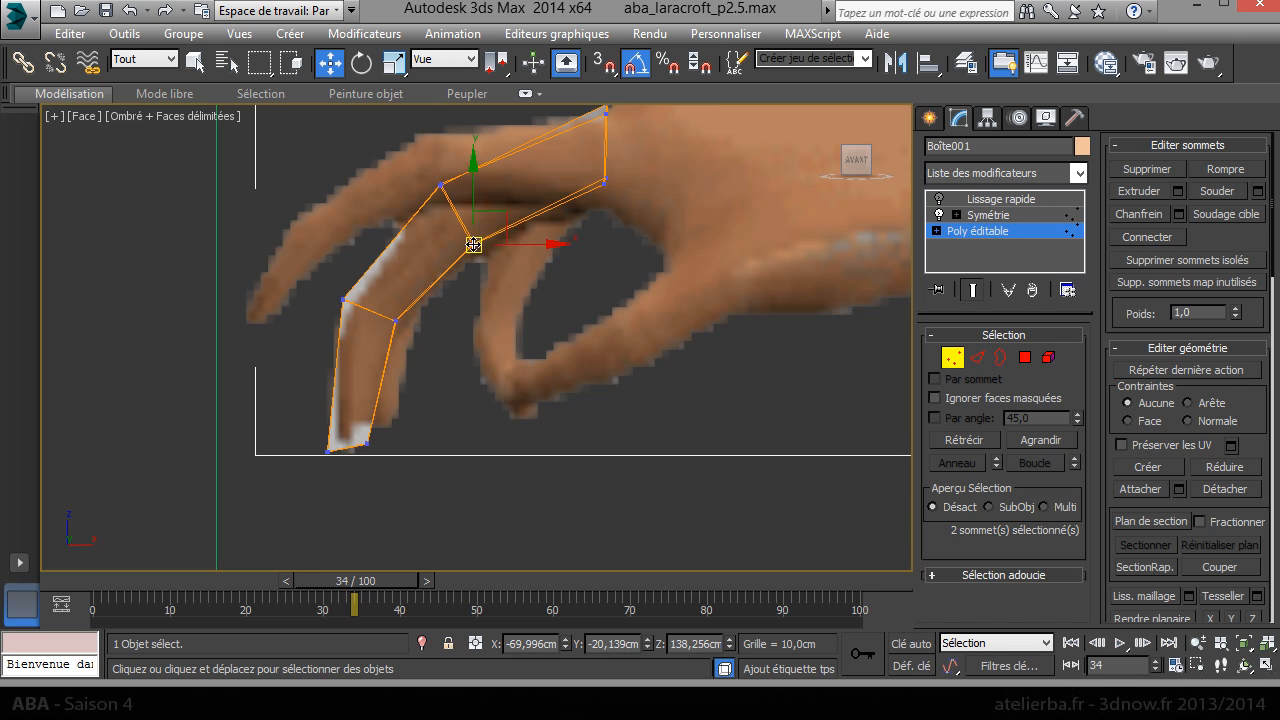
Step: In the top view, move the middle finger's tip and joint vertices inward to taper the finger along the reference
{"action": "left_click", "coordinate": [81, 122]}
{"action": "left_click", "coordinate": [84, 116]}
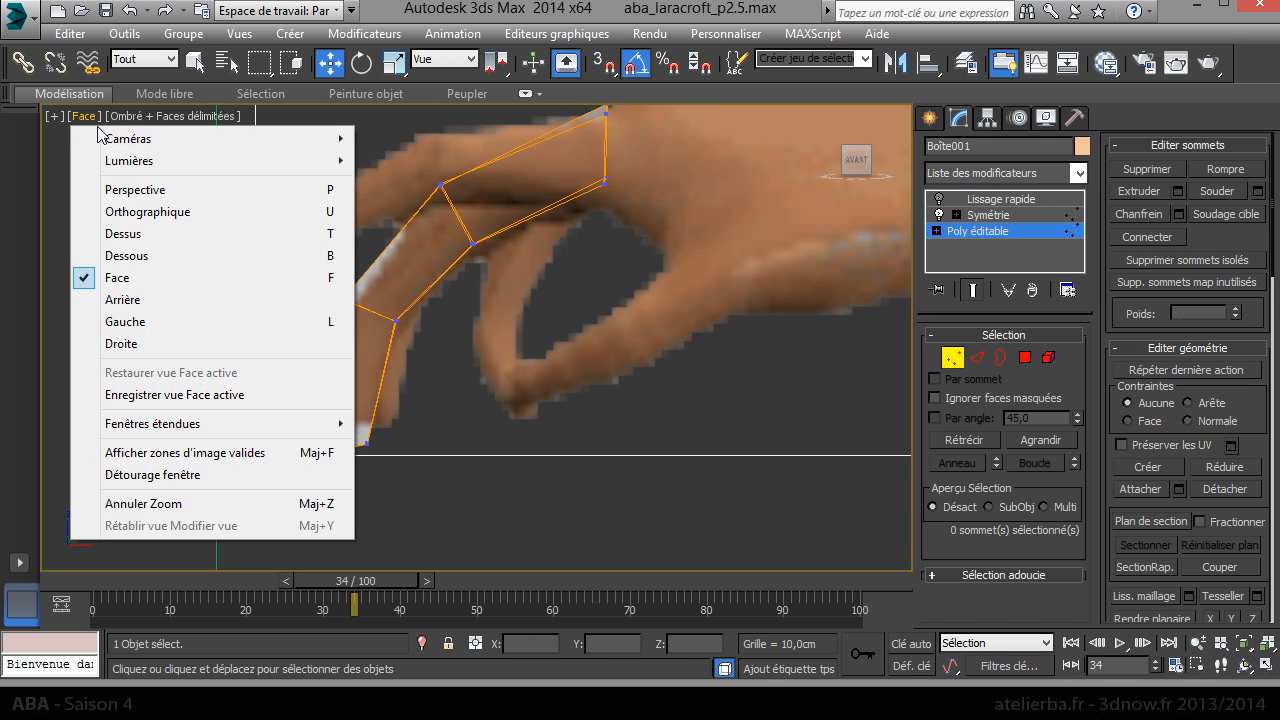
{"action": "left_click", "coordinate": [138, 232]}
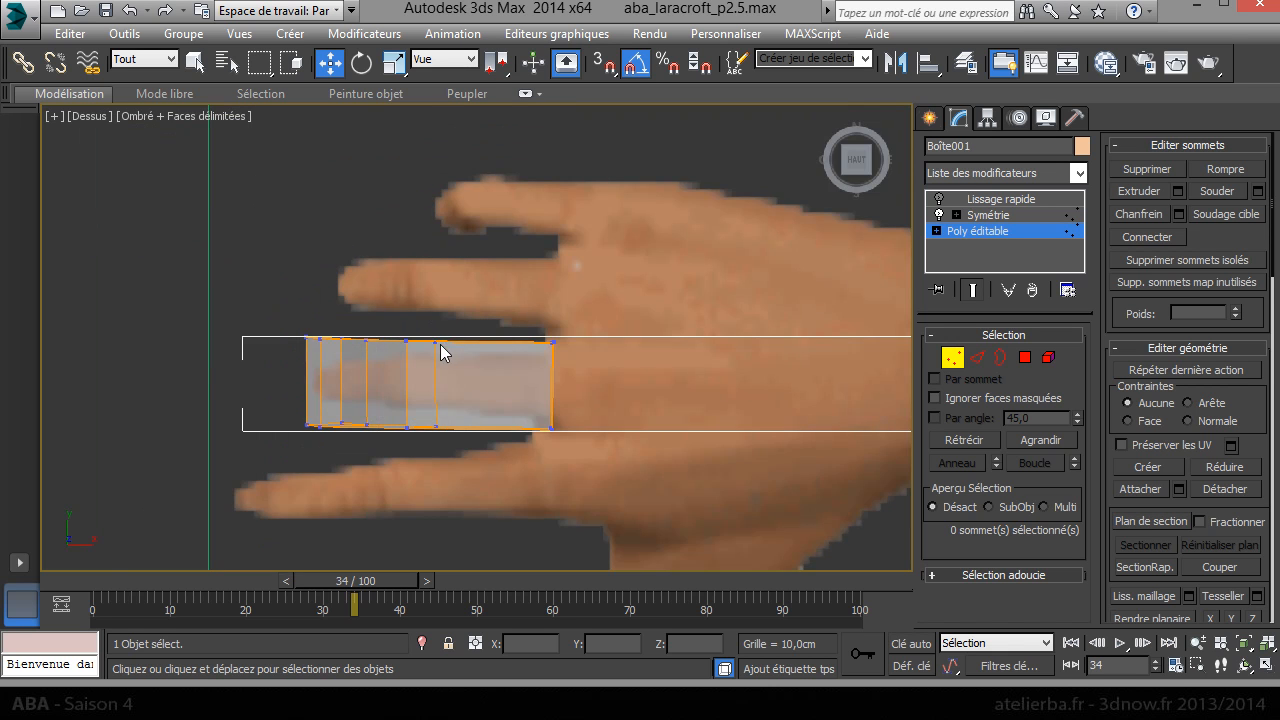
{"action": "scroll", "coordinate": [441, 352], "scroll_direction": "up", "scroll_amount": 2}
{"action": "left_click_drag", "start_coordinate": [409, 430], "coordinate": [301, 386]}
{"action": "left_click", "coordinate": [337, 458]}
{"action": "left_click", "coordinate": [302, 455]}
{"action": "left_click_drag", "start_coordinate": [287, 468], "coordinate": [291, 349]}
{"action": "left_click_drag", "start_coordinate": [264, 271], "coordinate": [264, 306]}
{"action": "left_click_drag", "start_coordinate": [350, 347], "coordinate": [350, 348]}
{"action": "left_click_drag", "start_coordinate": [320, 294], "coordinate": [325, 319]}
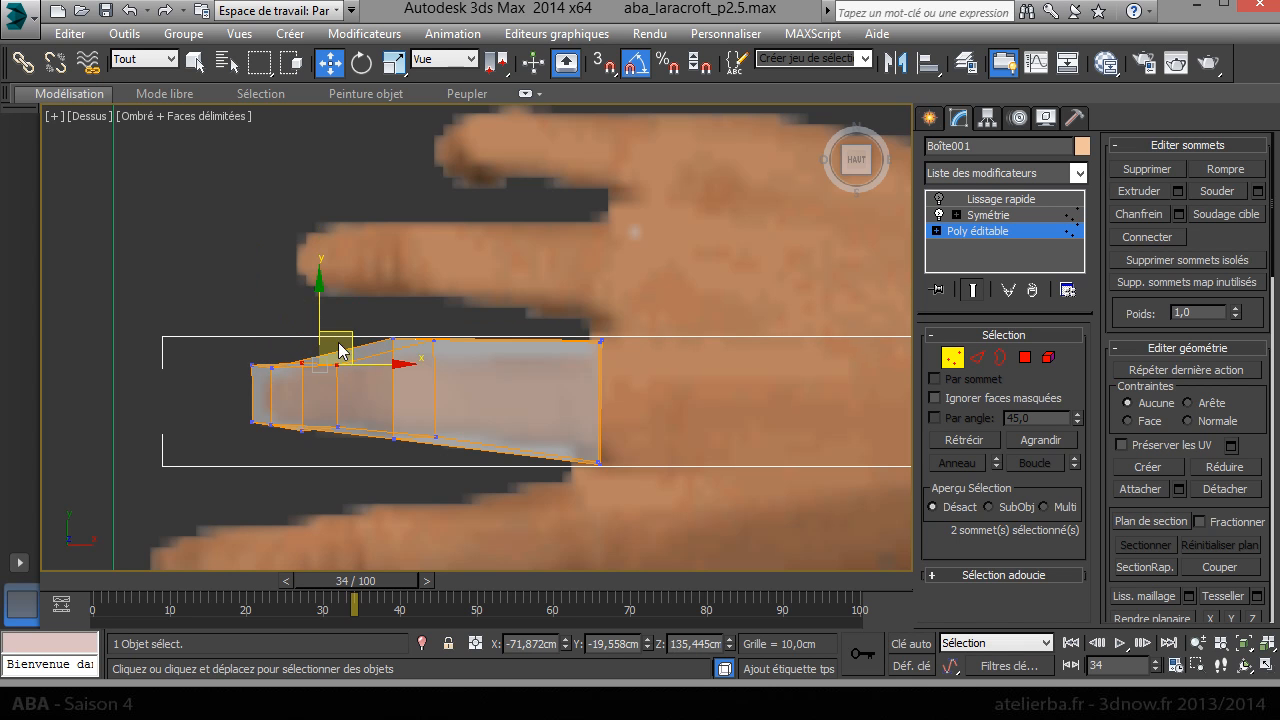
Step: Adjust the middle finger's joint vertices on the ring-finger side in the top view to smooth its contour
{"action": "left_click", "coordinate": [337, 365]}
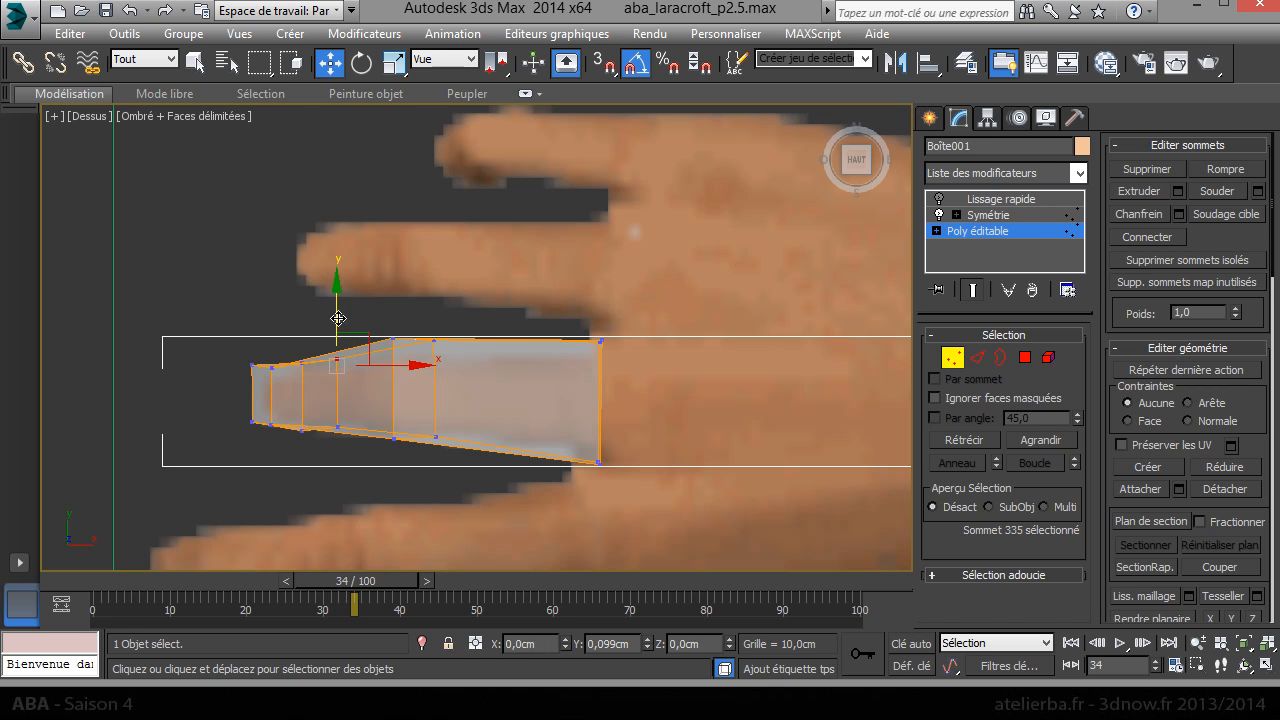
{"action": "left_click_drag", "start_coordinate": [379, 320], "coordinate": [431, 351]}
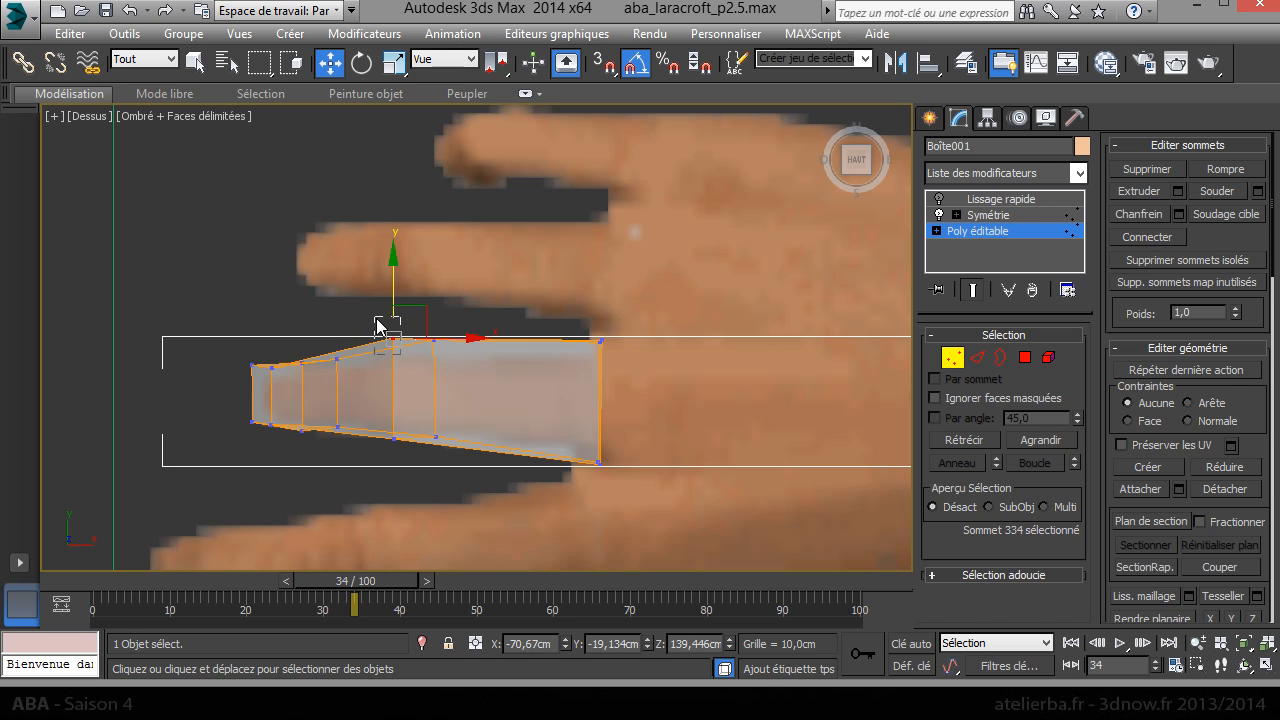
{"action": "left_click_drag", "start_coordinate": [391, 297], "coordinate": [391, 314]}
{"action": "left_click", "coordinate": [433, 341]}
{"action": "mouse_move", "coordinate": [431, 304]}
{"action": "left_mouse_down"}
{"action": "mouse_move", "coordinate": [432, 329]}
{"action": "mouse_move", "coordinate": [437, 315]}
{"action": "left_mouse_up"}
{"action": "scroll", "coordinate": [433, 323], "scroll_direction": "down", "scroll_amount": 3}
{"action": "scroll", "coordinate": [790, 364], "scroll_direction": "up", "scroll_amount": 2}
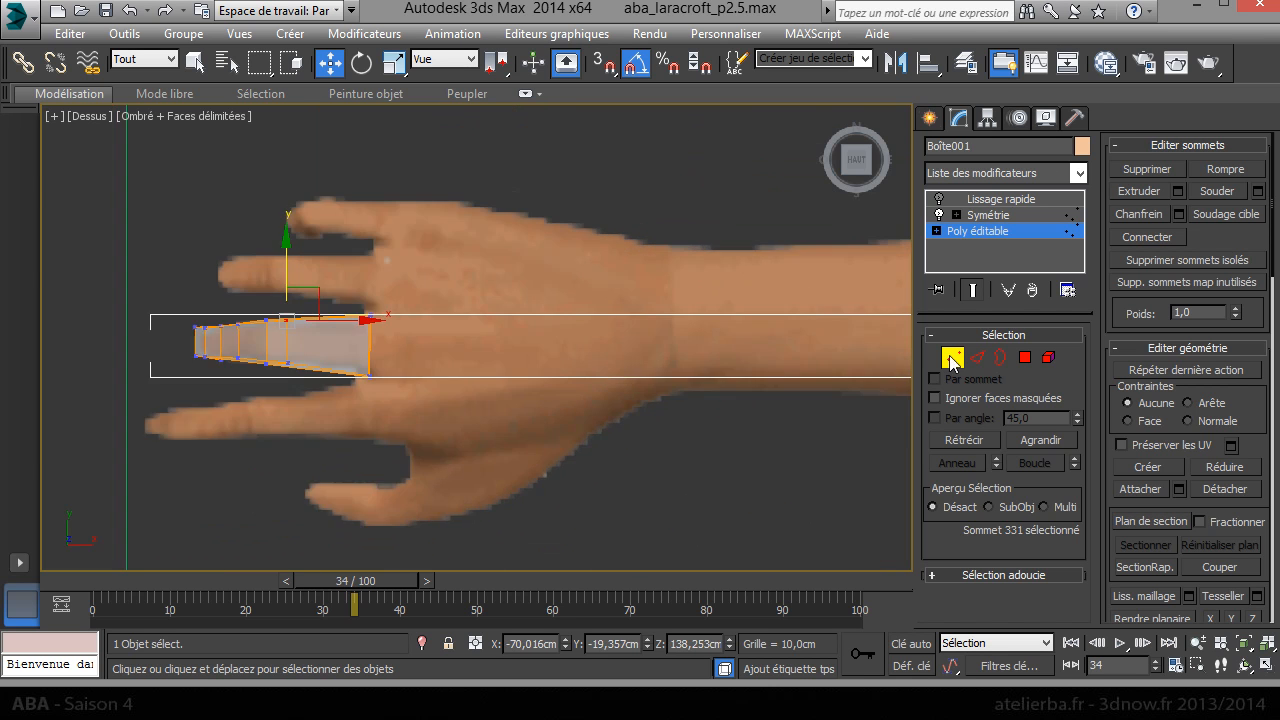
Step: Unhide all the hidden vertices and polygons of the mesh
{"action": "scroll", "coordinate": [1257, 423], "scroll_direction": "down", "scroll_amount": 5}
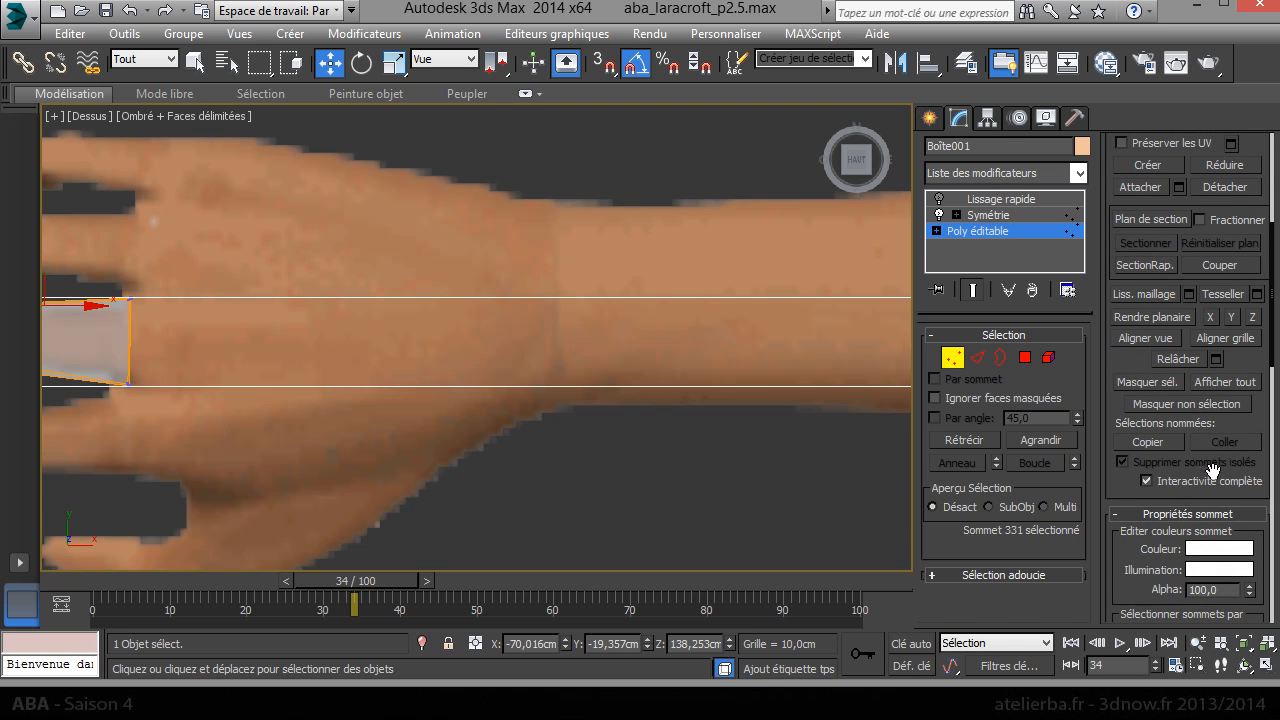
{"action": "left_click", "coordinate": [1224, 382]}
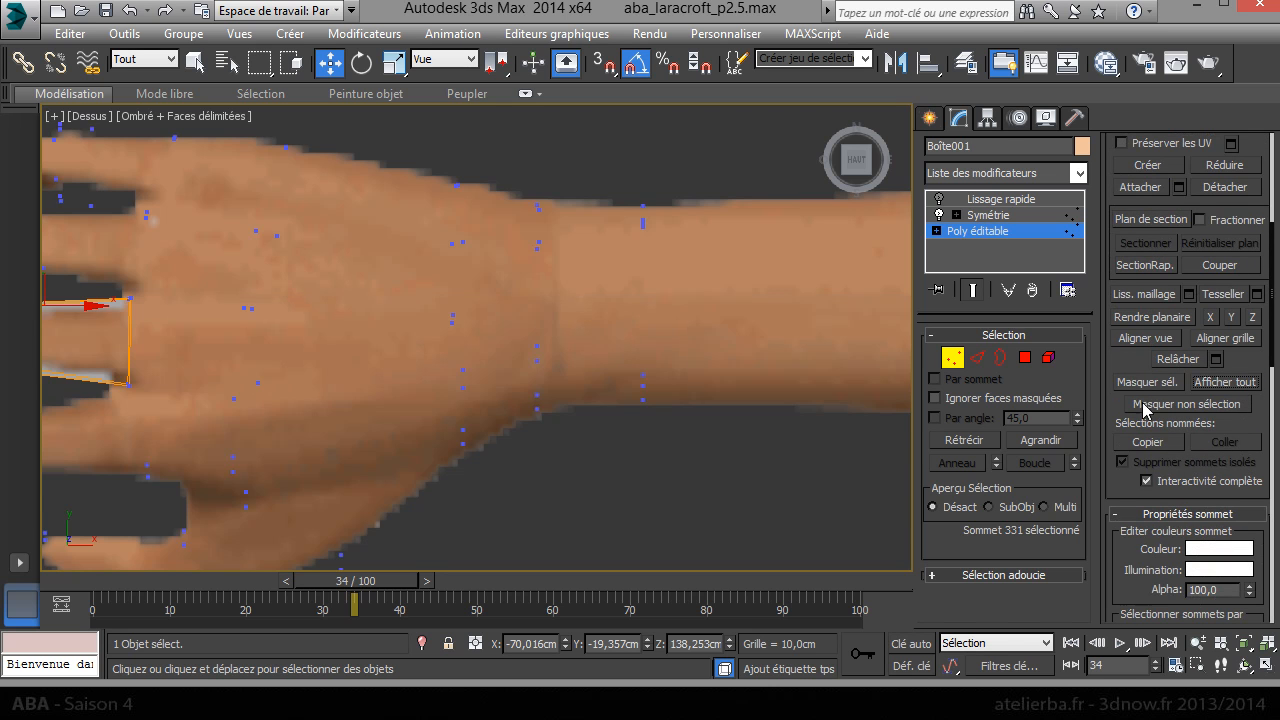
{"action": "scroll", "coordinate": [457, 380], "scroll_direction": "down", "scroll_amount": 3}
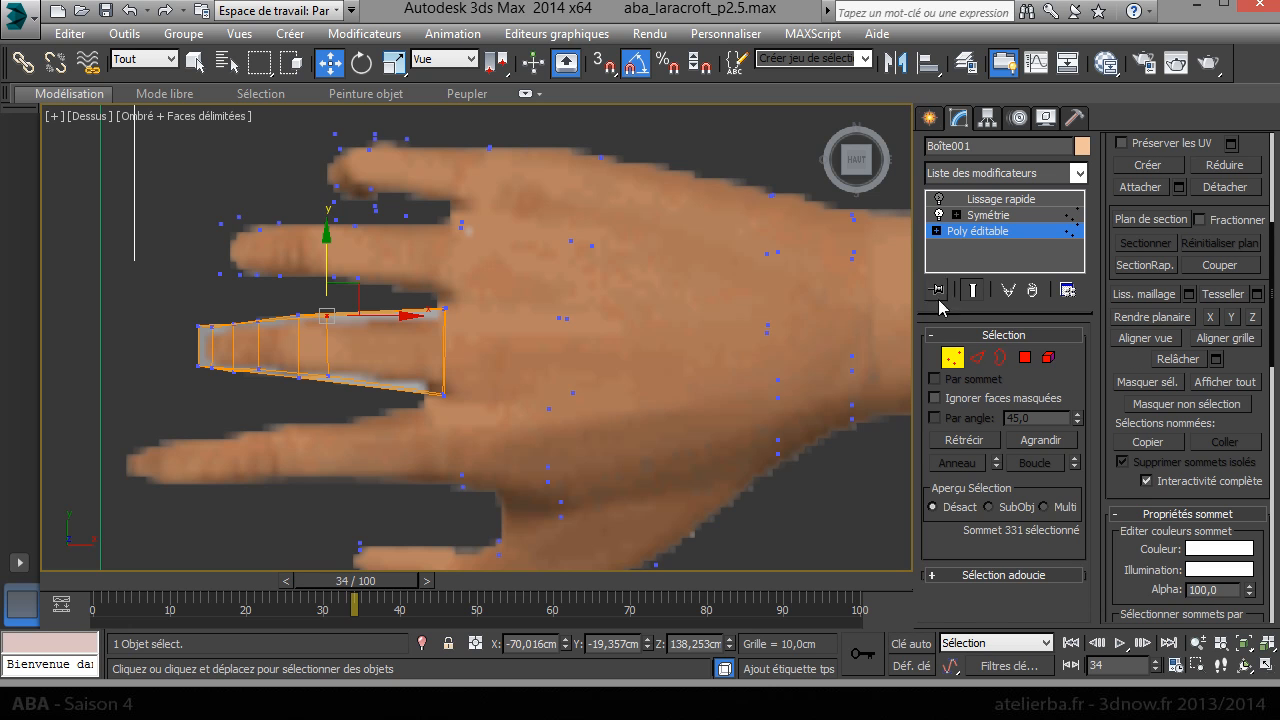
{"action": "left_click", "coordinate": [1025, 357]}
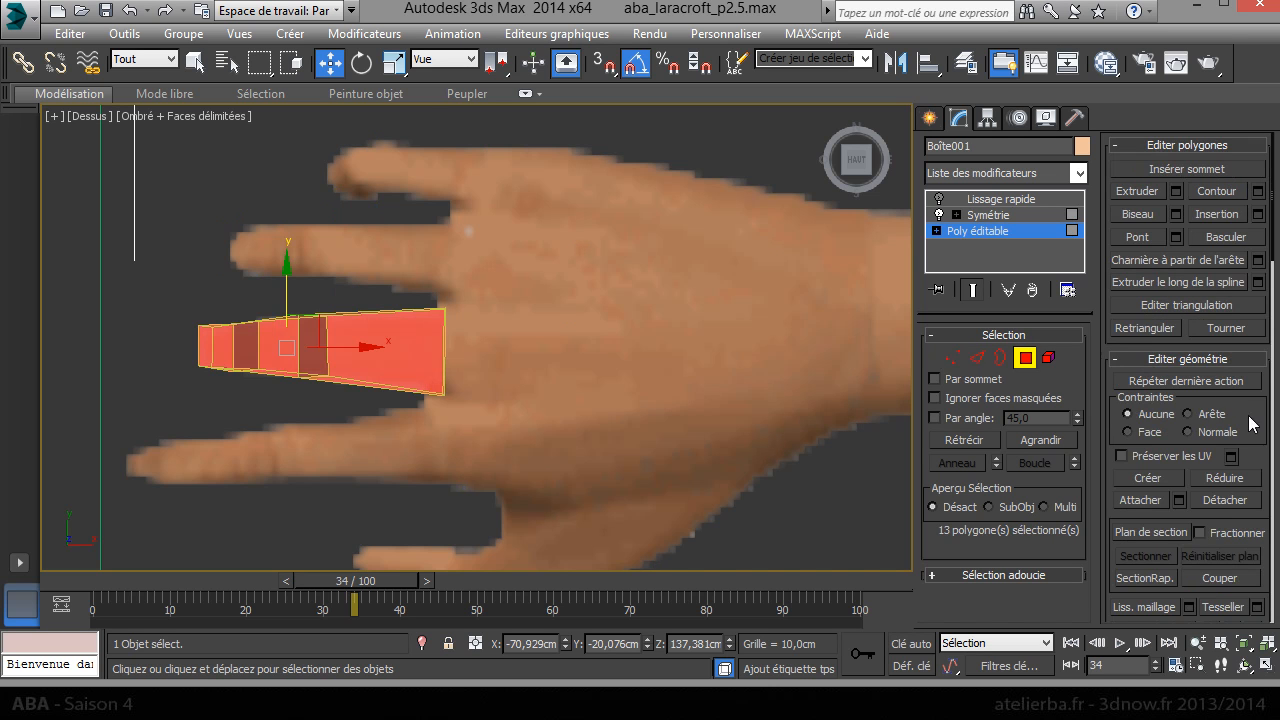
{"action": "scroll", "coordinate": [1249, 423], "scroll_direction": "down", "scroll_amount": 5}
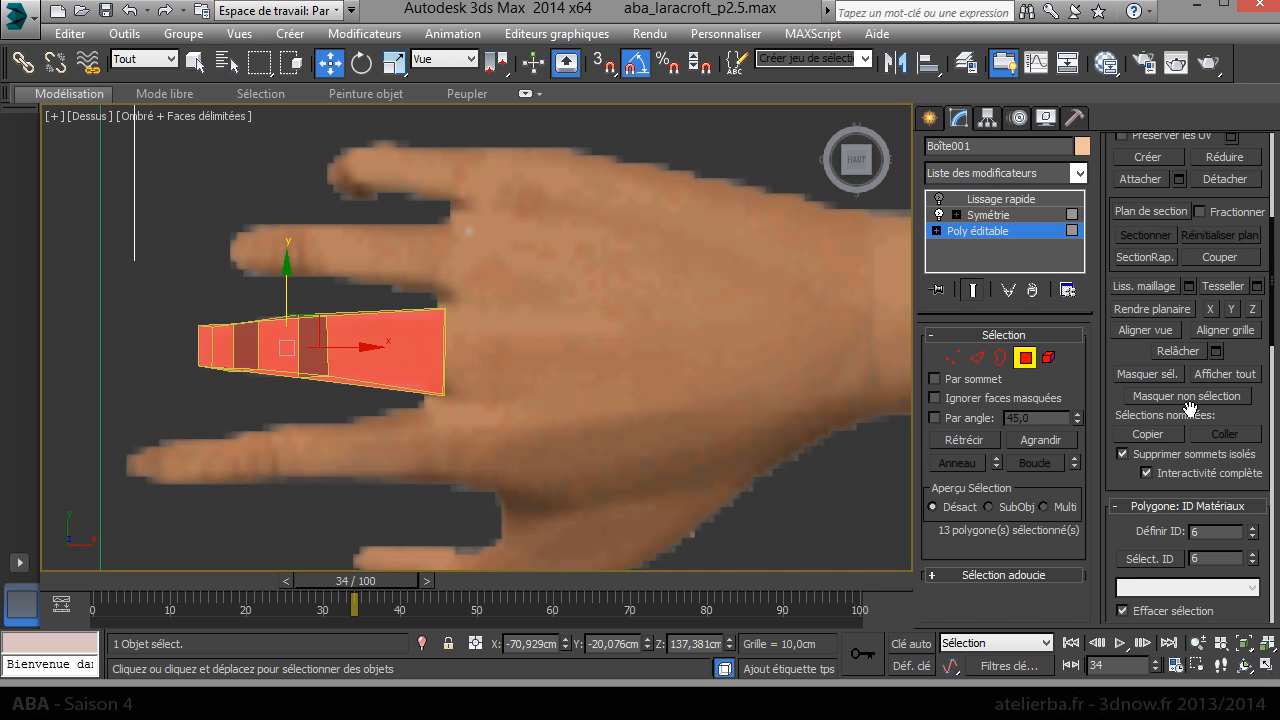
{"action": "left_click", "coordinate": [1236, 374]}
{"action": "scroll", "coordinate": [337, 257], "scroll_direction": "up", "scroll_amount": 5}
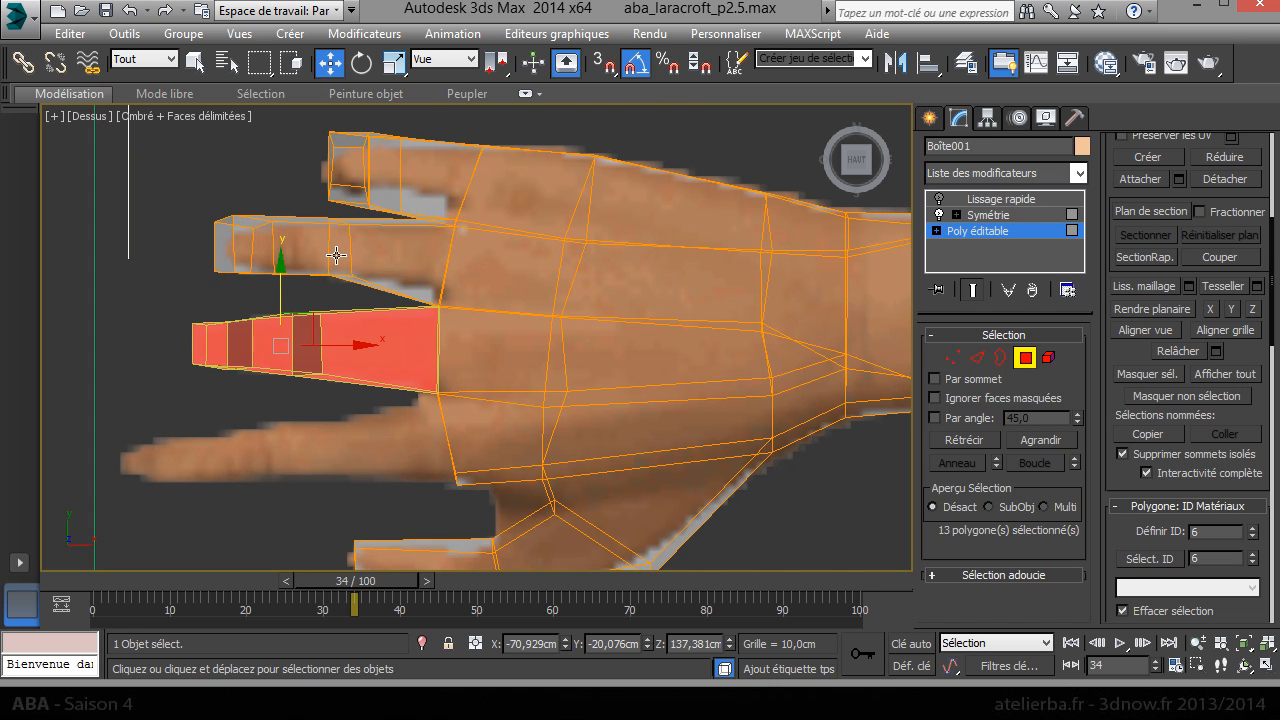
Step: Move the little finger's joint and tip vertices on the ring-finger side inward to match the top-view reference
{"action": "middle_click_drag", "start_coordinate": [355, 275], "coordinate": [497, 293]}
{"action": "left_click", "coordinate": [952, 357]}
{"action": "middle_click_drag", "start_coordinate": [575, 300], "coordinate": [590, 408]}
{"action": "left_click_drag", "start_coordinate": [603, 270], "coordinate": [646, 308]}
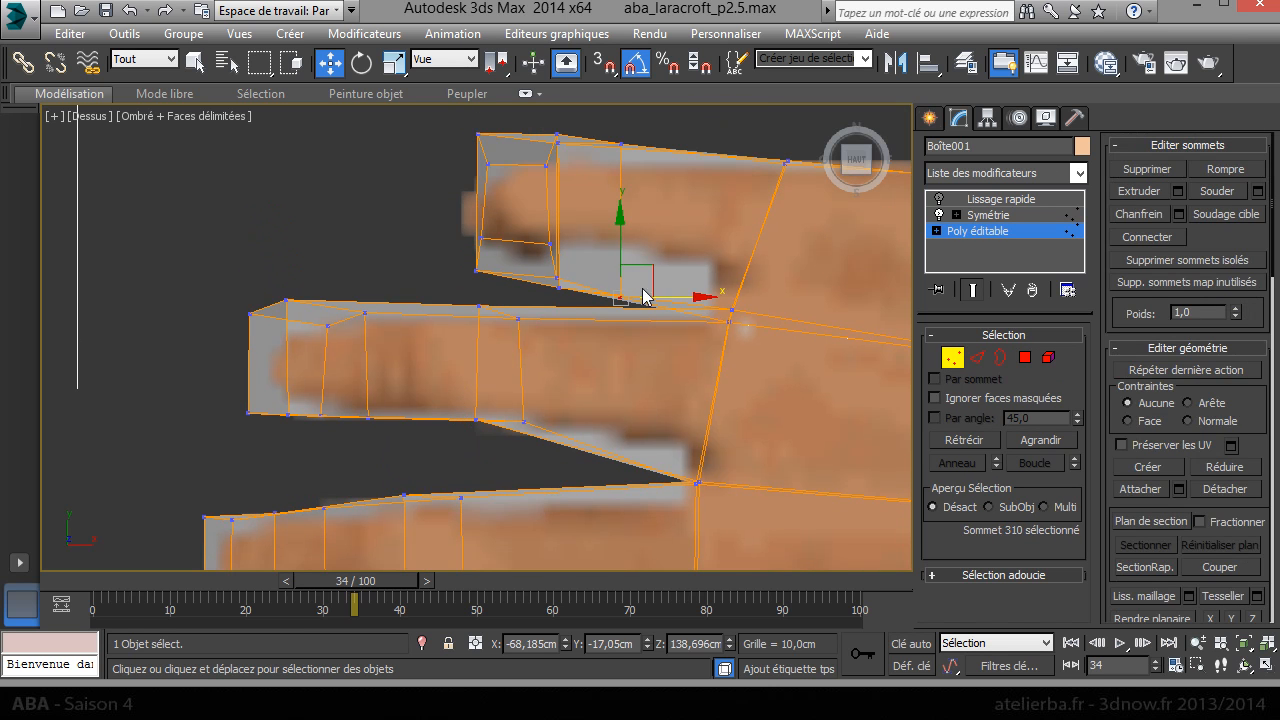
{"action": "left_click_drag", "start_coordinate": [620, 240], "coordinate": [620, 195]}
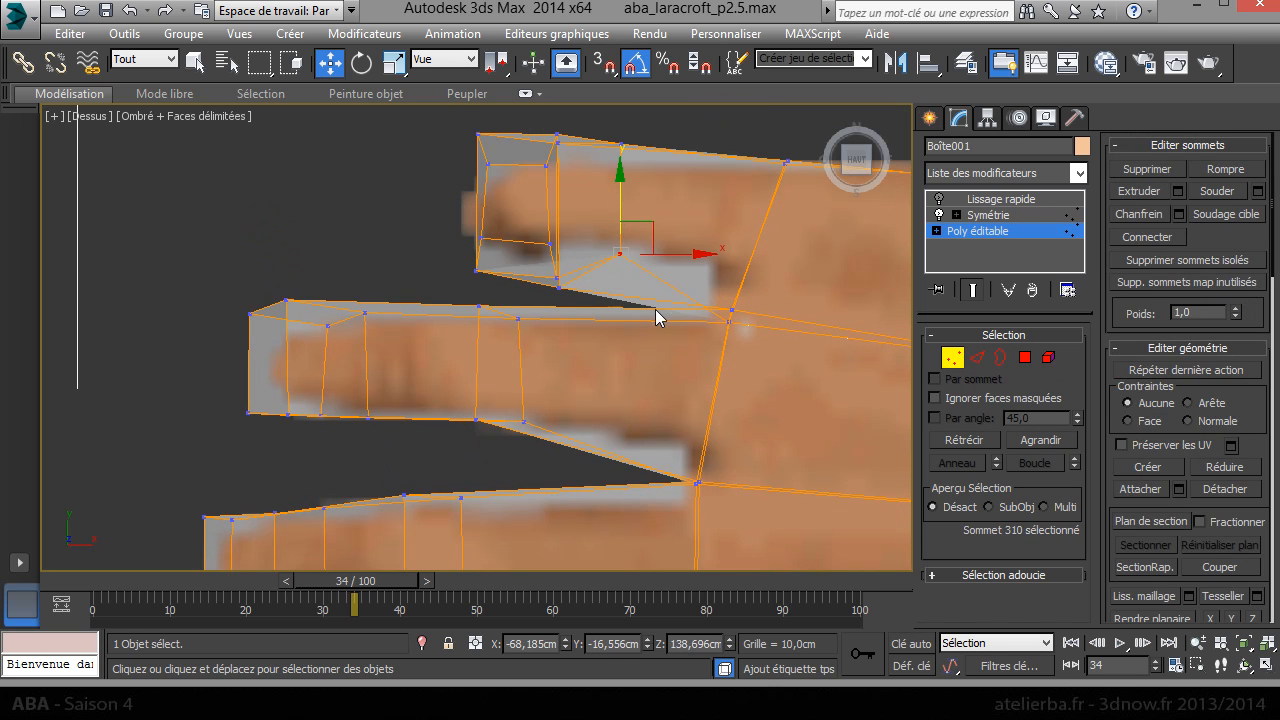
{"action": "scroll", "coordinate": [691, 303], "scroll_direction": "up", "scroll_amount": 5}
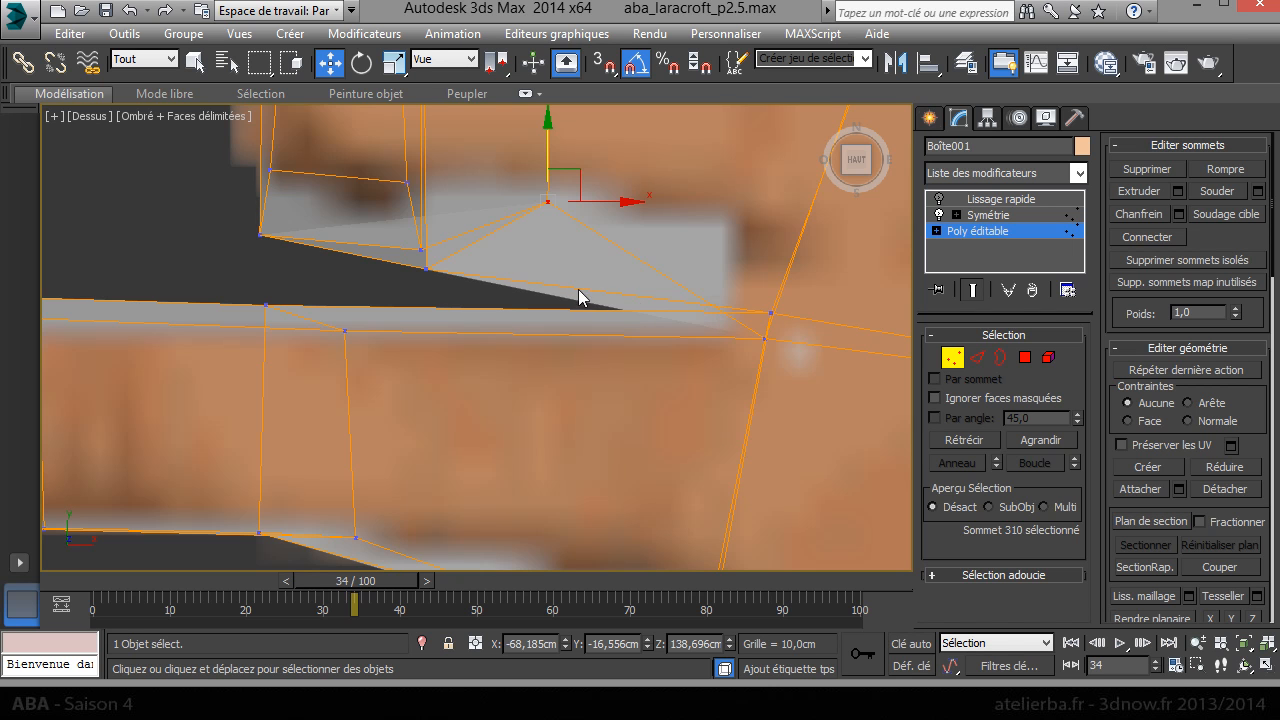
{"action": "scroll", "coordinate": [522, 289], "scroll_direction": "down", "scroll_amount": 3}
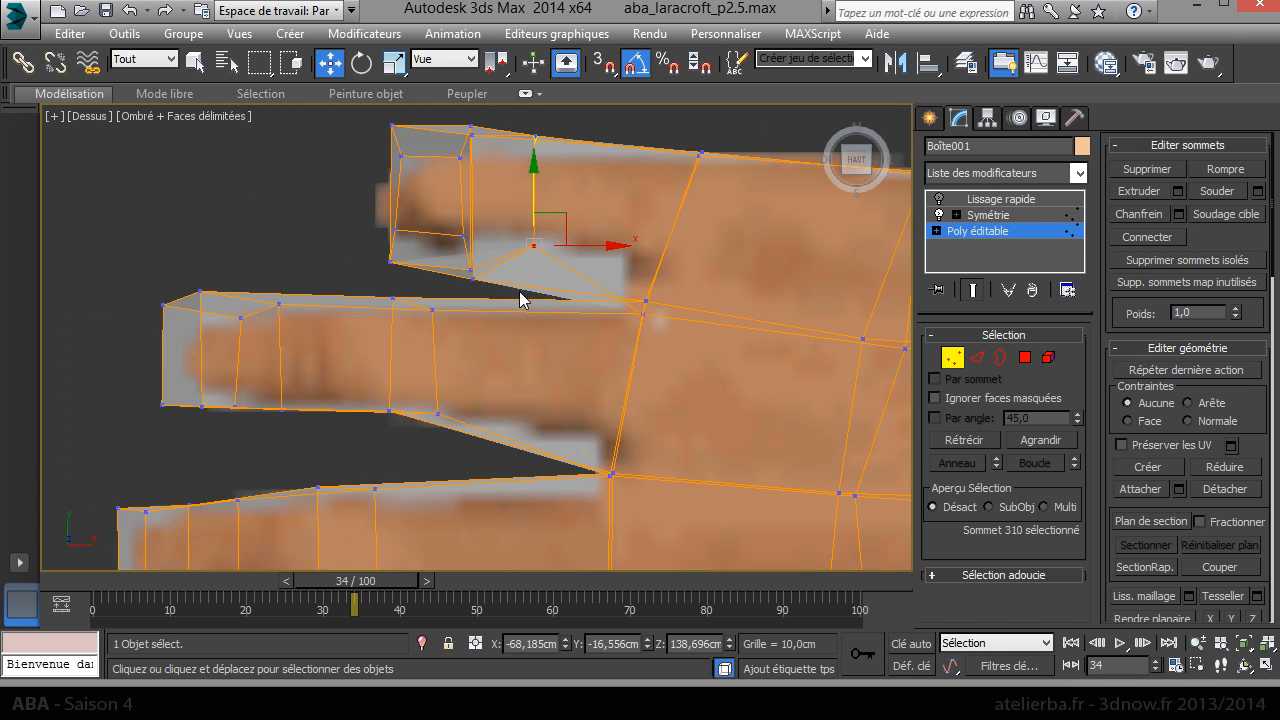
{"action": "left_click_drag", "start_coordinate": [456, 268], "coordinate": [470, 212]}
{"action": "left_click_drag", "start_coordinate": [398, 268], "coordinate": [391, 208]}
Step: Move the little finger's outer-side joint and tip vertices inward to the reference outline in the top view
{"action": "middle_click_drag", "start_coordinate": [408, 200], "coordinate": [402, 241]}
{"action": "left_click_drag", "start_coordinate": [540, 198], "coordinate": [543, 198]}
{"action": "left_click_drag", "start_coordinate": [530, 132], "coordinate": [530, 148]}
{"action": "left_click_drag", "start_coordinate": [472, 181], "coordinate": [478, 185]}
{"action": "left_click_drag", "start_coordinate": [466, 125], "coordinate": [466, 148]}
{"action": "left_click_drag", "start_coordinate": [346, 143], "coordinate": [402, 180]}
{"action": "left_click_drag", "start_coordinate": [388, 123], "coordinate": [388, 151]}
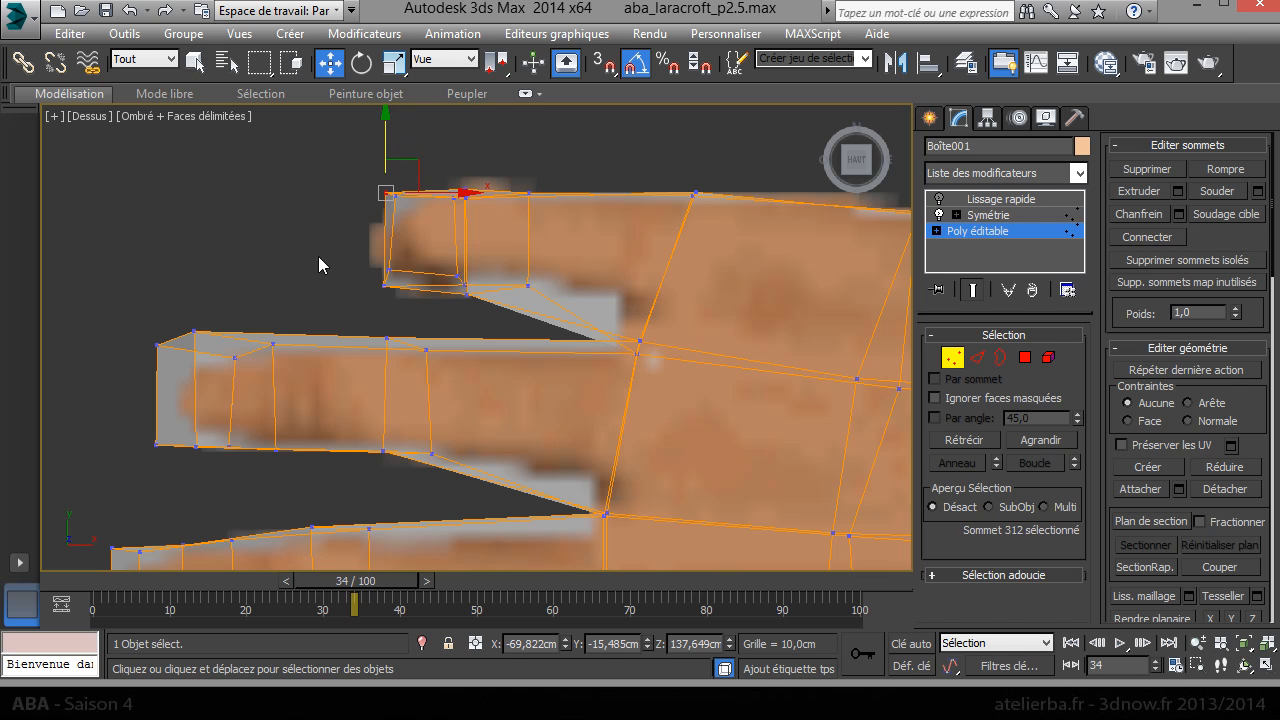
Step: Select the four vertices of the ring finger's end face and scale them down along Y to narrow the tip
{"action": "middle_click_drag", "start_coordinate": [318, 256], "coordinate": [409, 183]}
{"action": "left_click_drag", "start_coordinate": [240, 234], "coordinate": [316, 404]}
{"action": "right_click", "coordinate": [270, 252]}
{"action": "left_click", "coordinate": [314, 286]}
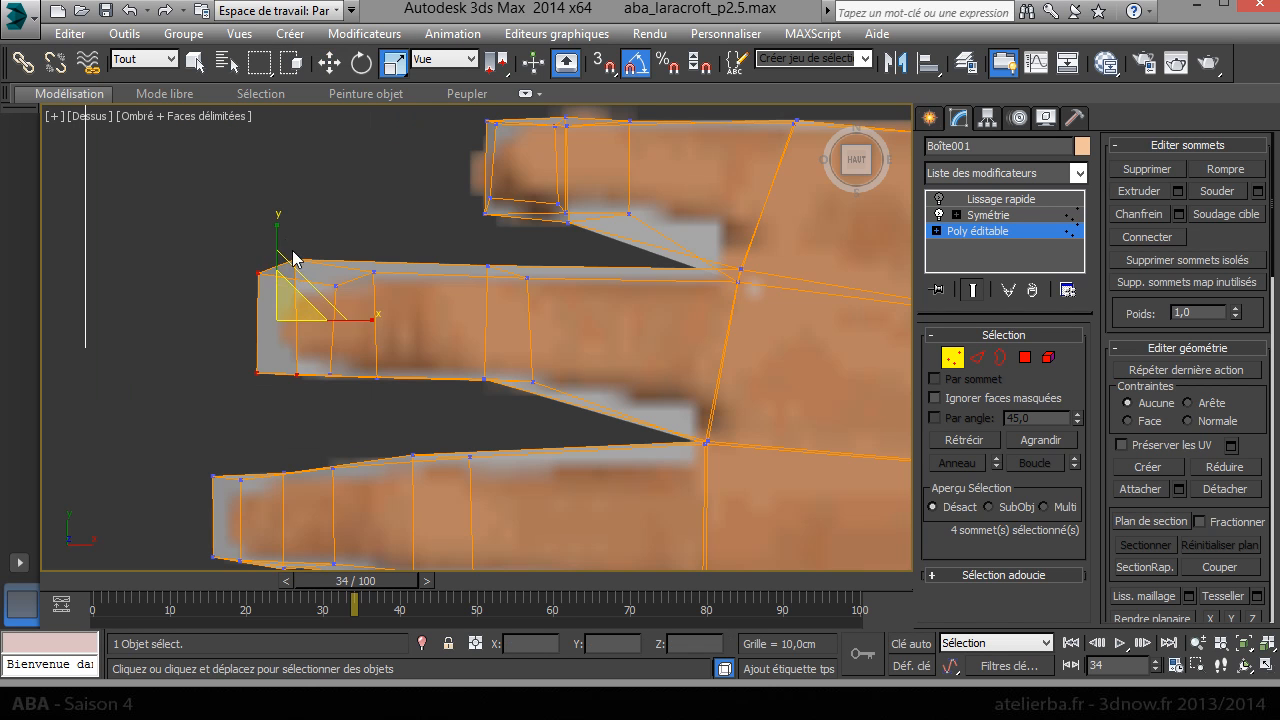
{"action": "left_click_drag", "start_coordinate": [278, 238], "coordinate": [282, 262]}
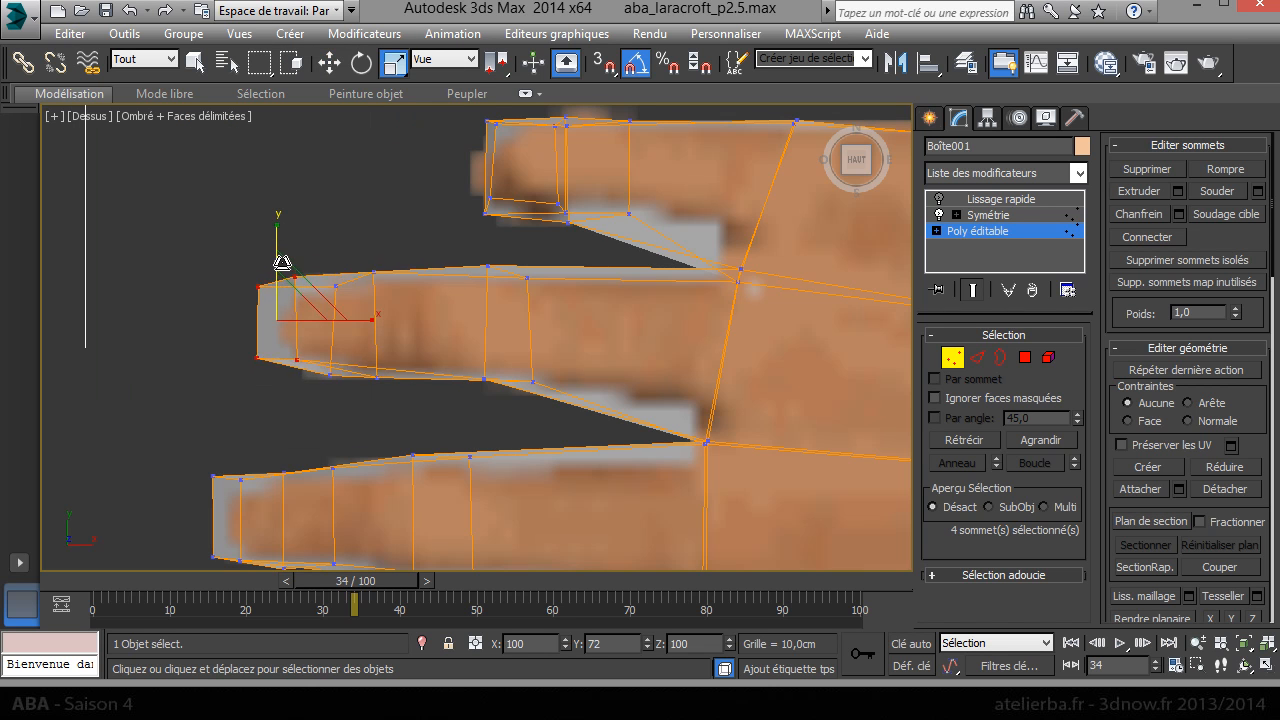
Step: Move the ring finger's joint vertices on both sides inward to match the top-view reference
{"action": "left_click", "coordinate": [321, 372]}
{"action": "left_click", "coordinate": [343, 395]}
{"action": "left_click_drag", "start_coordinate": [331, 326], "coordinate": [331, 313]}
{"action": "left_click", "coordinate": [376, 367]}
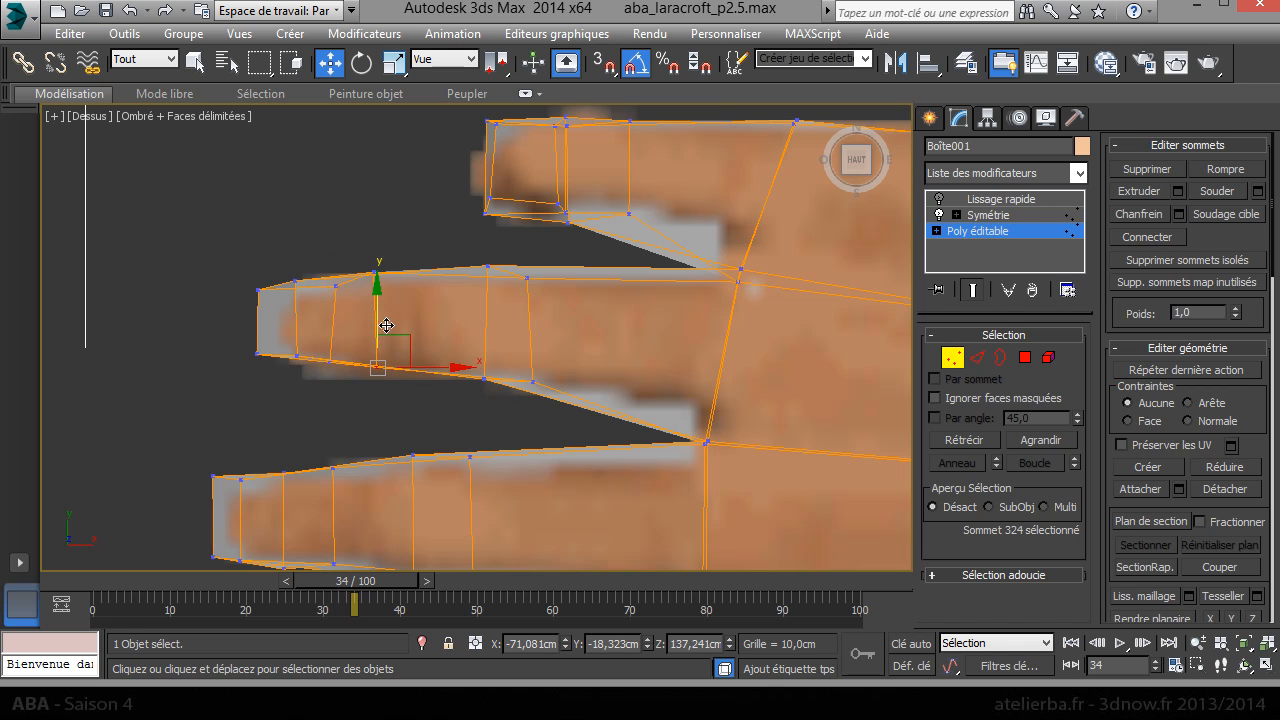
{"action": "left_click", "coordinate": [488, 266]}
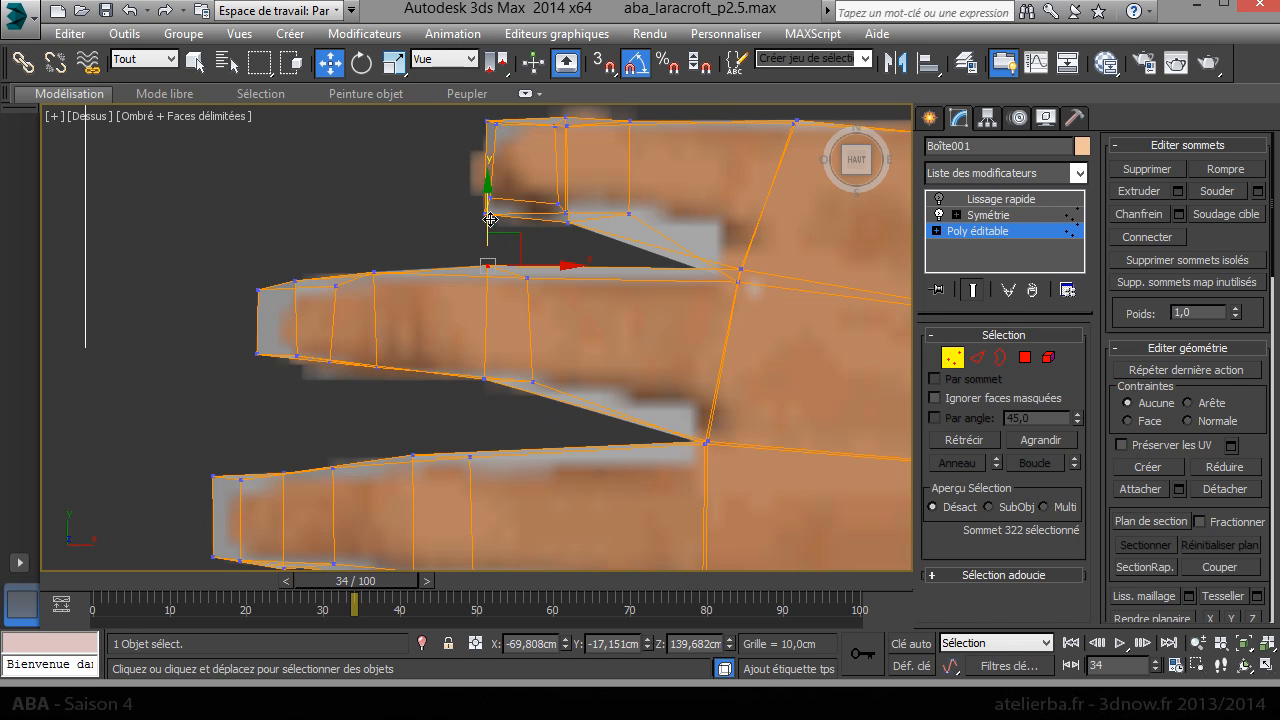
{"action": "left_click_drag", "start_coordinate": [488, 217], "coordinate": [488, 228]}
{"action": "left_click", "coordinate": [374, 272]}
{"action": "left_click_drag", "start_coordinate": [373, 222], "coordinate": [340, 236]}
{"action": "left_click", "coordinate": [338, 288]}
Step: Switch to polygon editing and display the hand in the perspective view
{"action": "scroll", "coordinate": [305, 331], "scroll_direction": "down", "scroll_amount": 2}
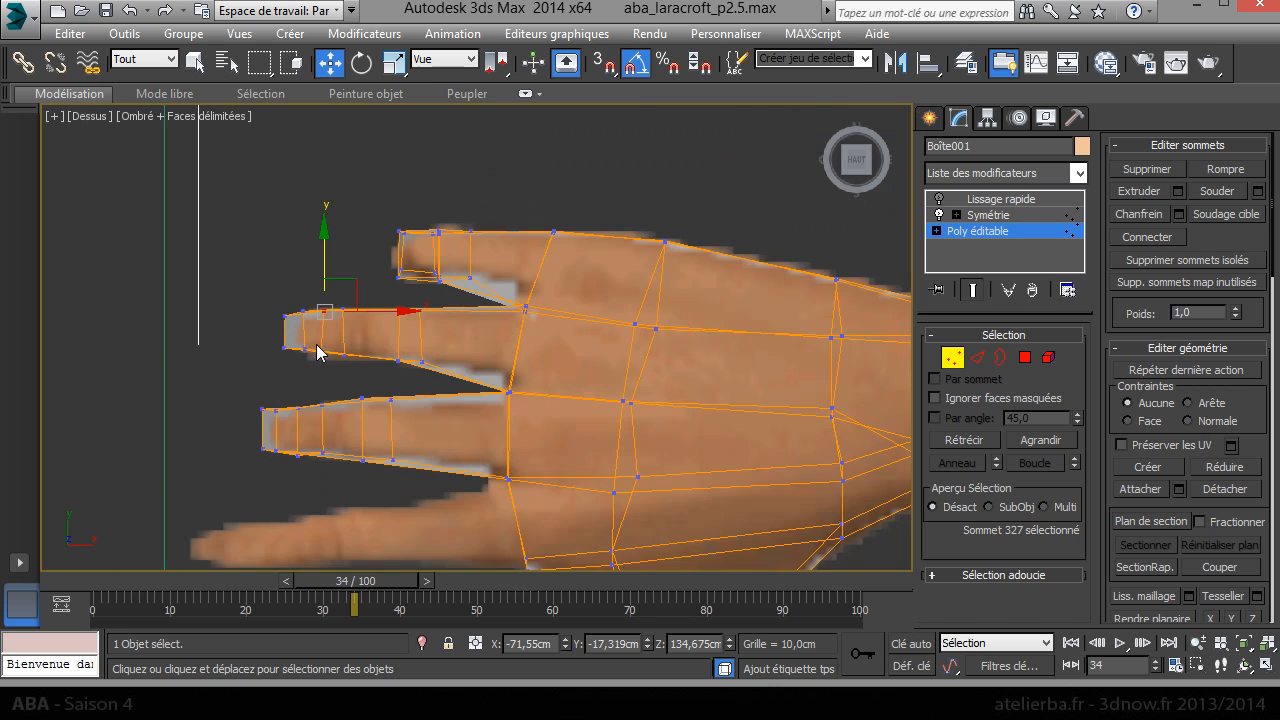
{"action": "middle_click_drag", "start_coordinate": [383, 360], "coordinate": [385, 303]}
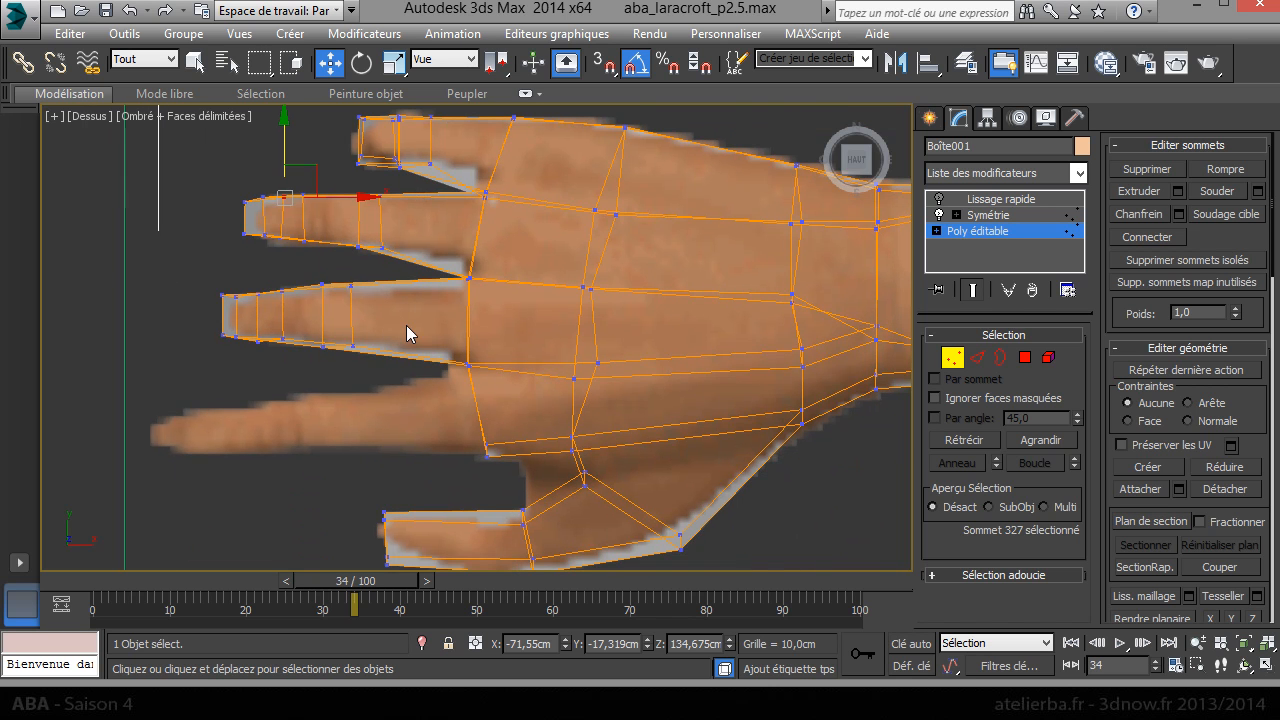
{"action": "left_click", "coordinate": [1025, 357]}
{"action": "key", "text": "p"}
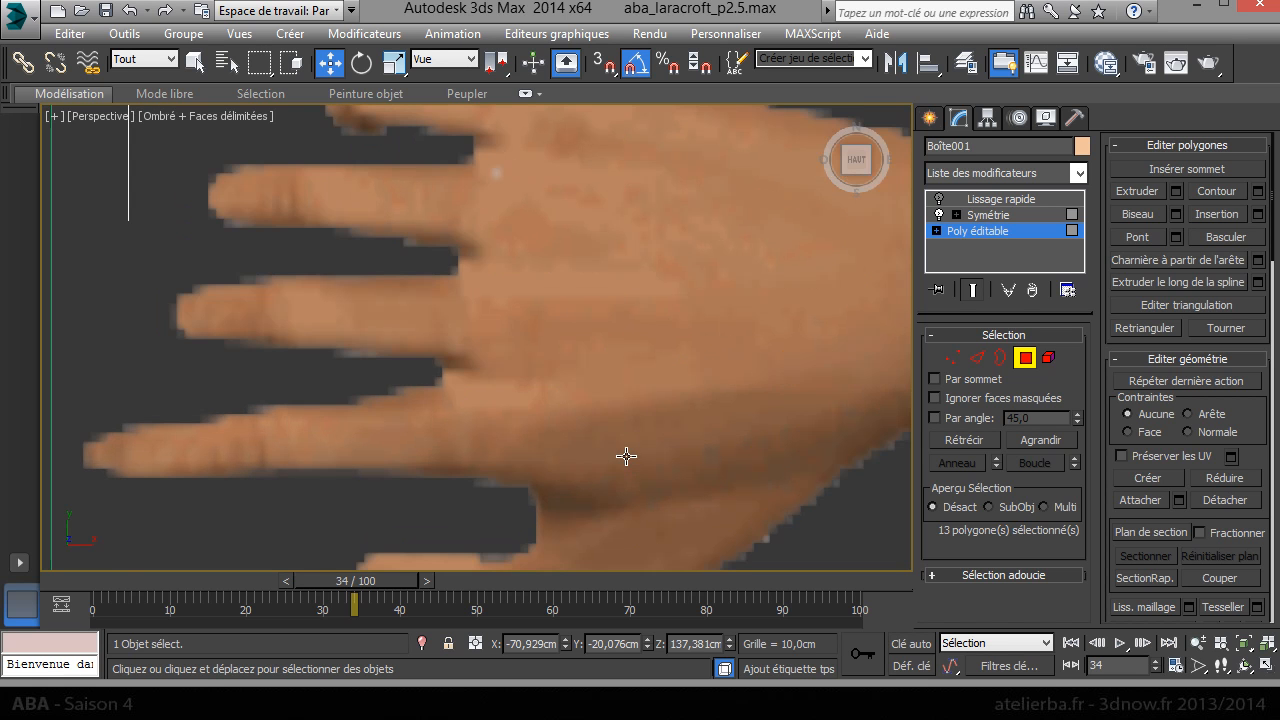
Step: Select the index finger's base polygon on the hand and extrude it three times by 2.721 cm to form the finger segments
{"action": "scroll", "coordinate": [550, 436], "scroll_direction": "down", "scroll_amount": 5}
{"action": "middle_click_drag", "start_coordinate": [528, 434], "coordinate": [466, 381], "text": "alt"}
{"action": "middle_click_drag", "start_coordinate": [380, 320], "coordinate": [563, 306]}
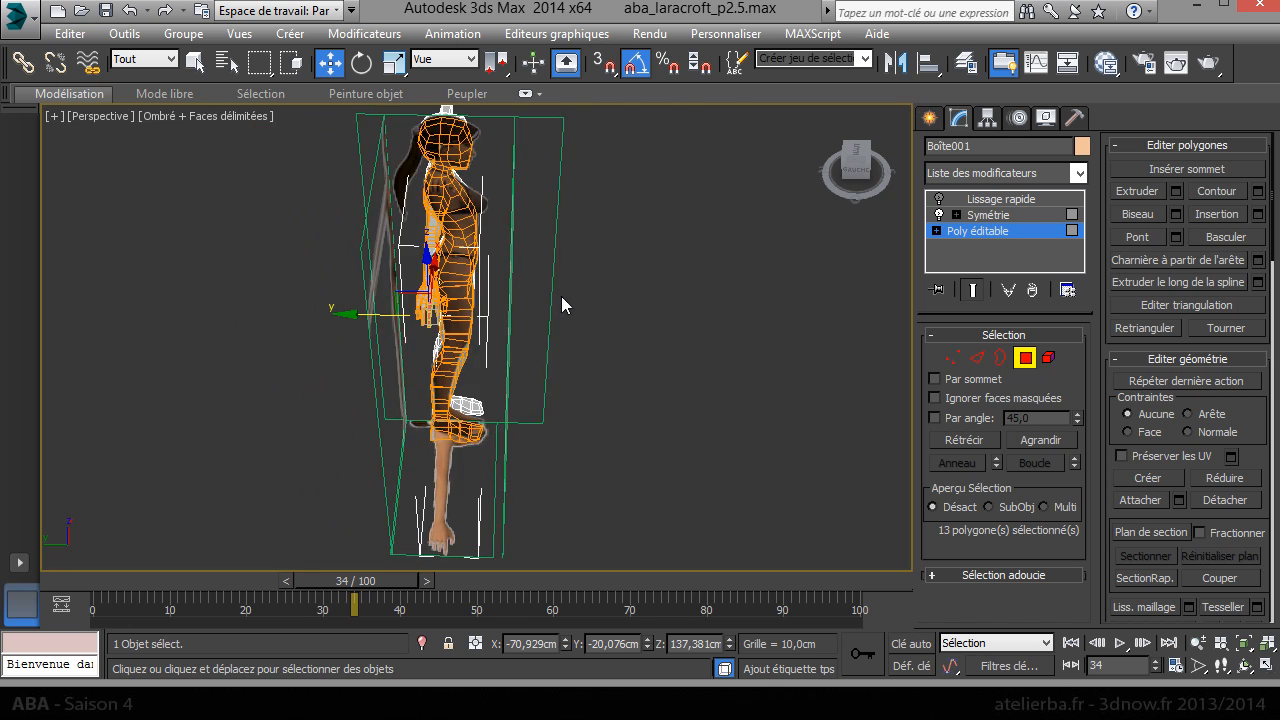
{"action": "scroll", "coordinate": [440, 284], "scroll_direction": "up", "scroll_amount": 8}
{"action": "left_click", "coordinate": [394, 202]}
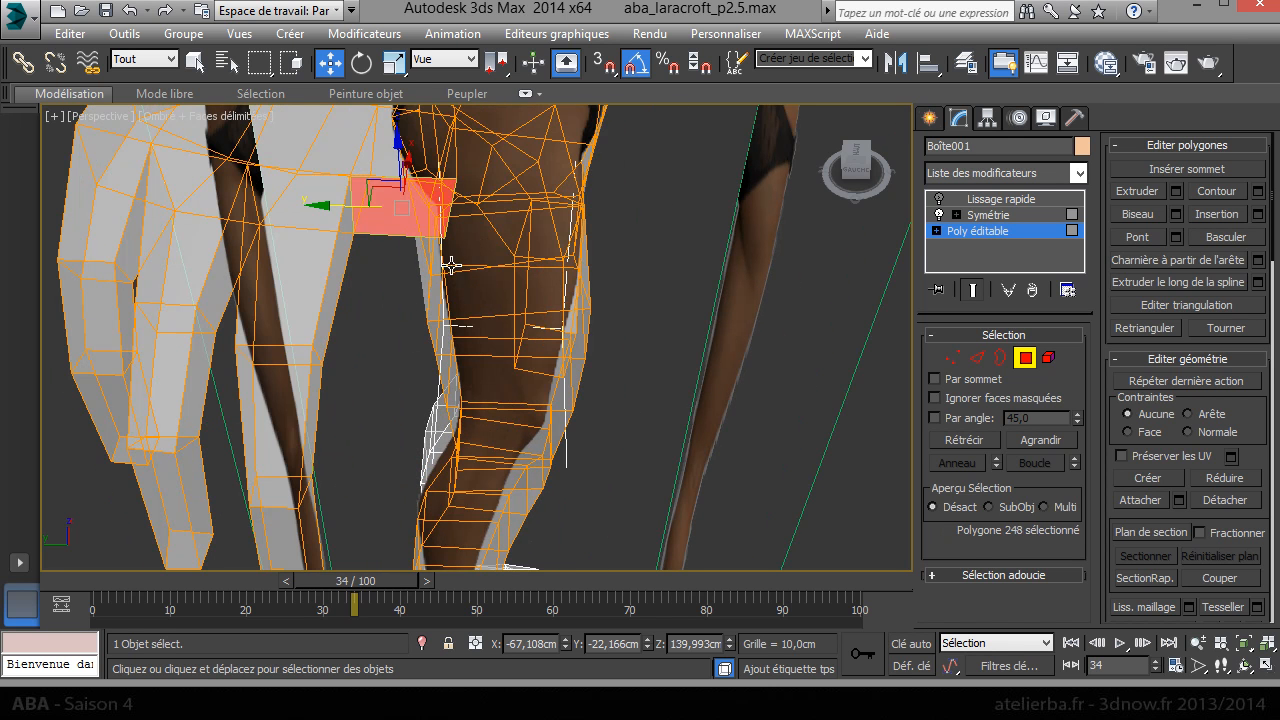
{"action": "right_click", "coordinate": [448, 263]}
{"action": "left_click", "coordinate": [259, 314]}
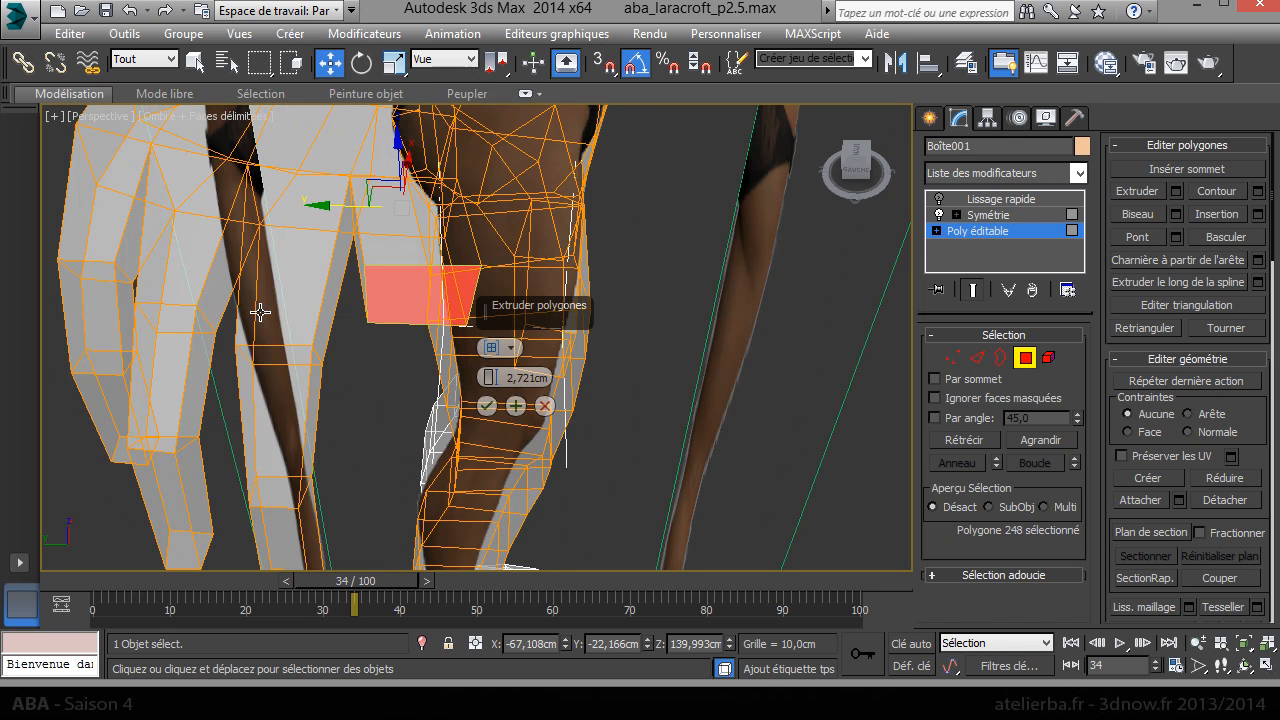
{"action": "left_click", "coordinate": [516, 407]}
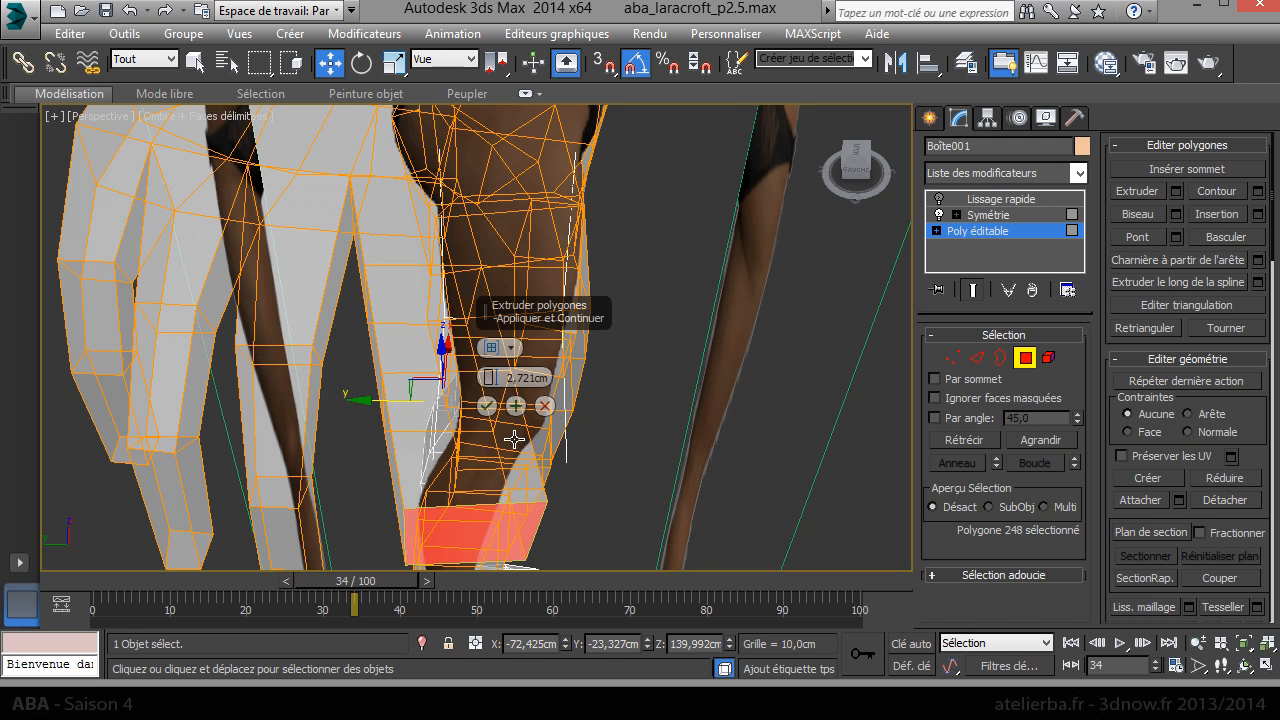
{"action": "left_click", "coordinate": [486, 406]}
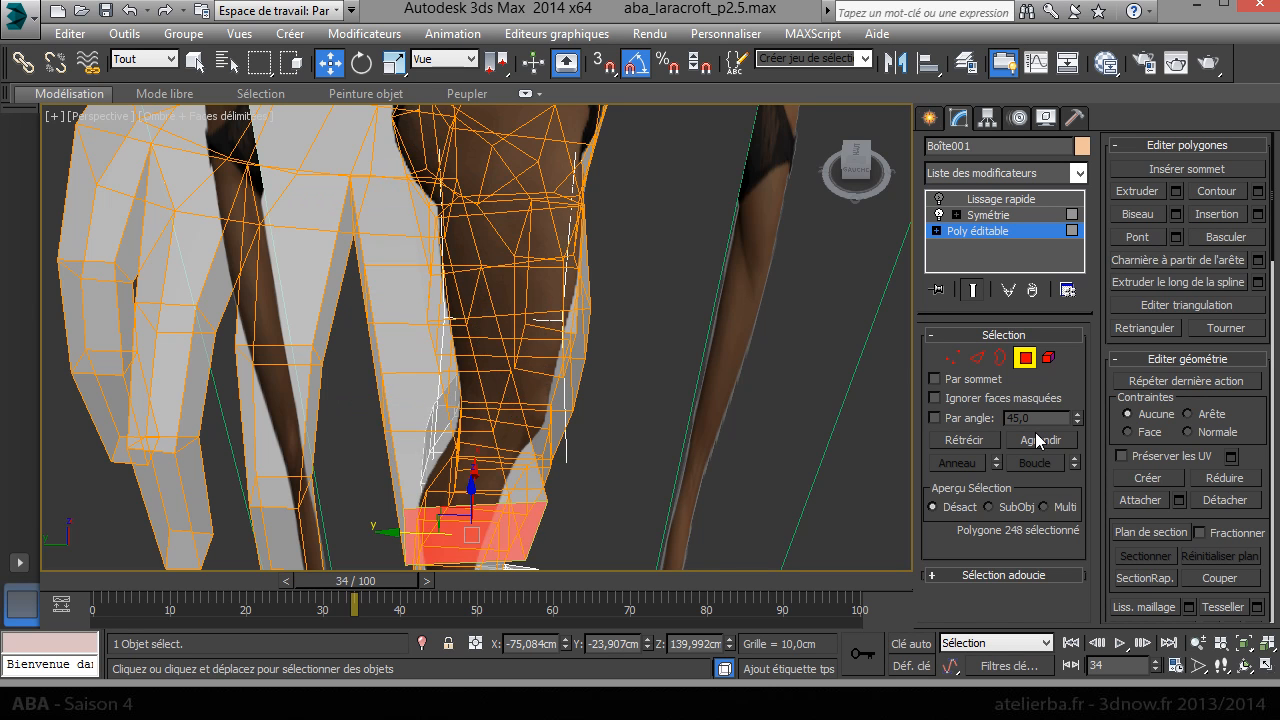
Step: Grow the selection over the whole index finger, hide the unselected polygons and display the finger in the front view
{"action": "left_click", "coordinate": [1040, 440]}
{"action": "left_click", "coordinate": [1040, 440]}
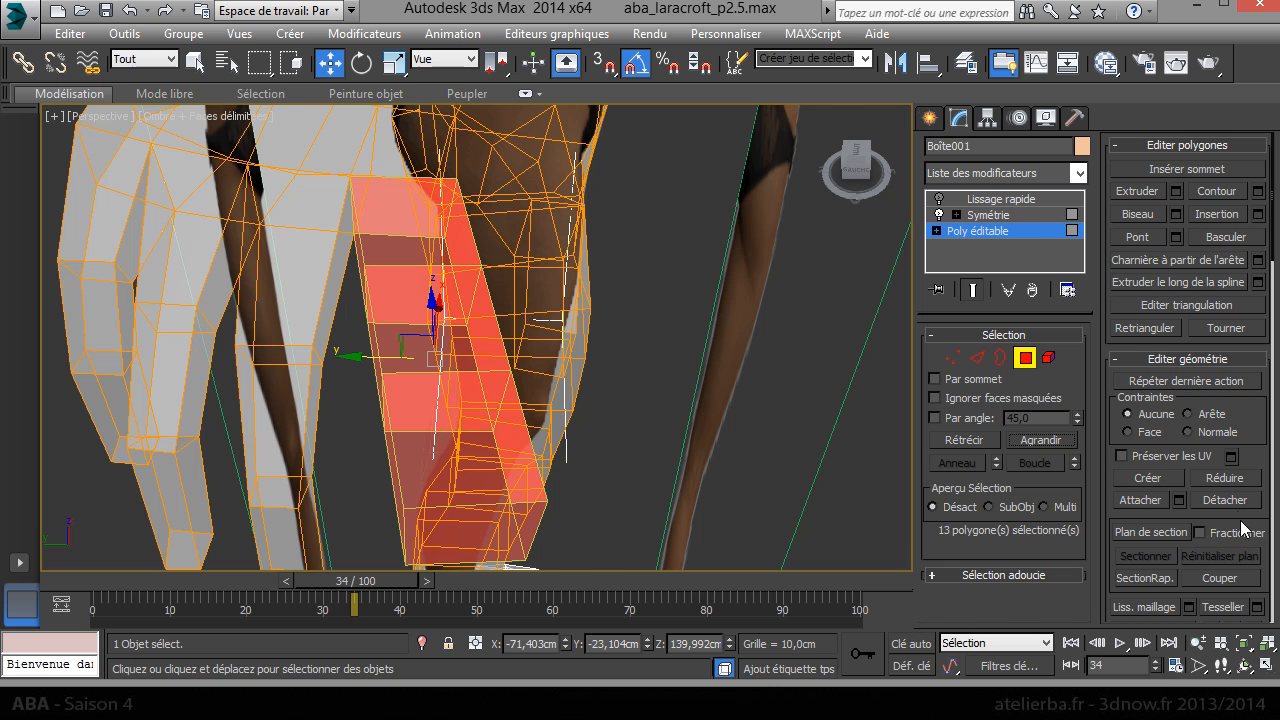
{"action": "scroll", "coordinate": [1230, 527], "scroll_direction": "down", "scroll_amount": 5}
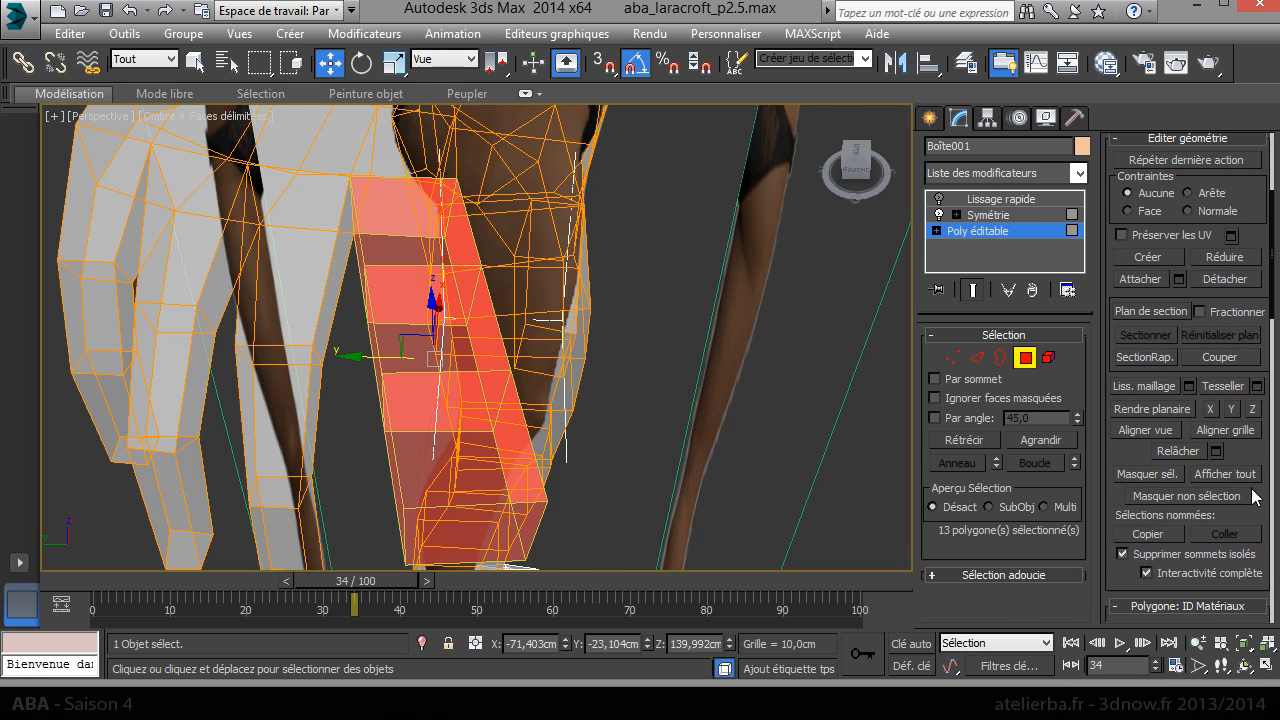
{"action": "left_click", "coordinate": [1205, 497]}
{"action": "key", "text": "f"}
{"action": "middle_click_drag", "start_coordinate": [586, 337], "coordinate": [598, 470]}
Step: Move the index finger's middle and end side polygons in the front view to align them with the opposite side
{"action": "left_click", "coordinate": [953, 357]}
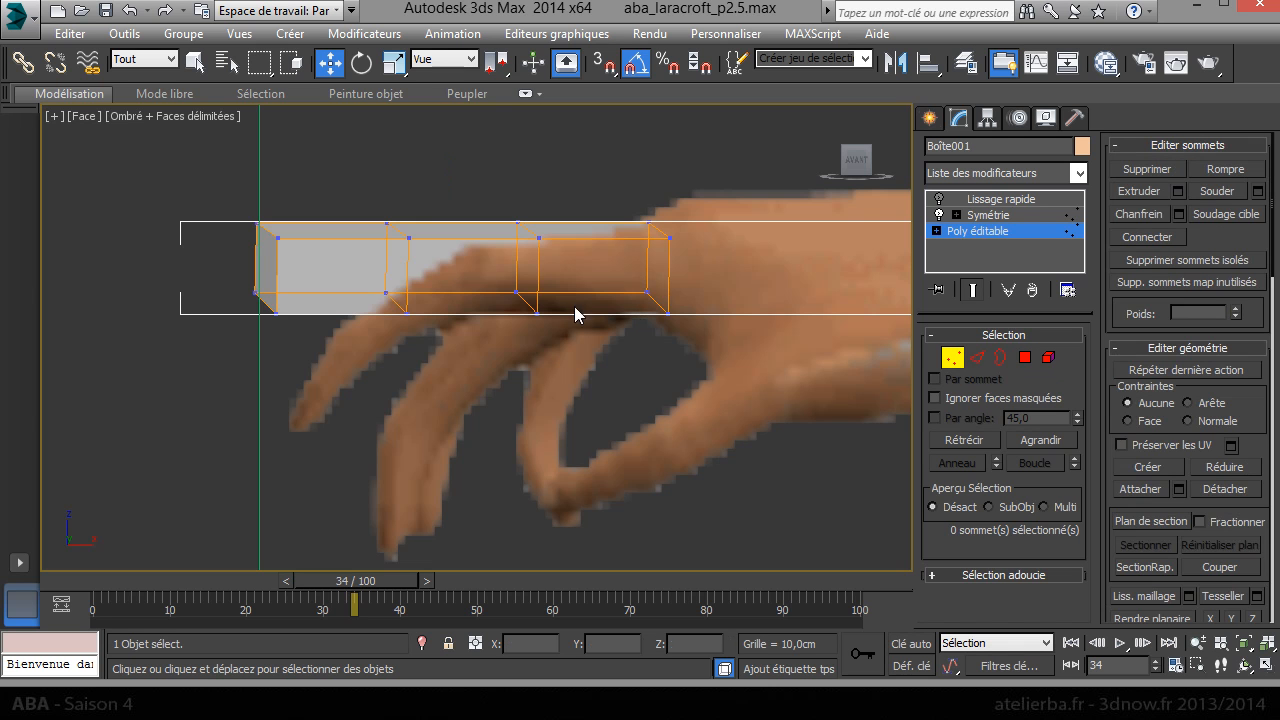
{"action": "left_click_drag", "start_coordinate": [497, 218], "coordinate": [484, 205]}
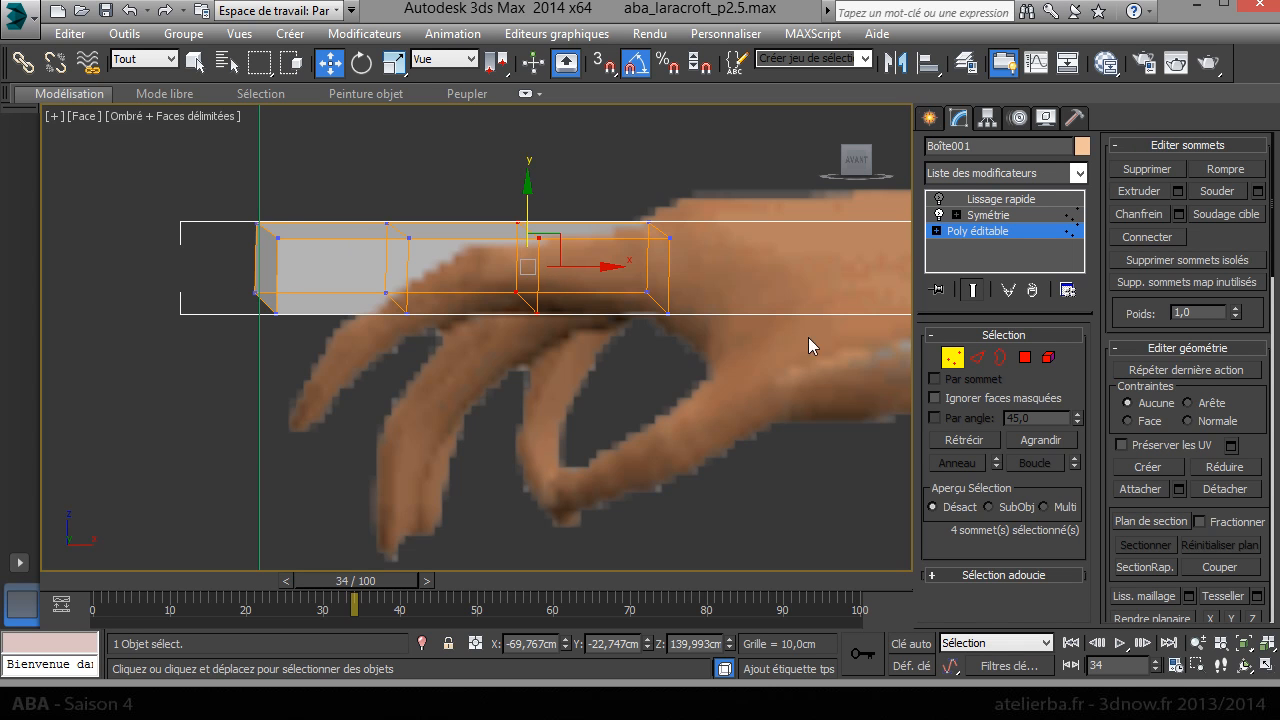
{"action": "left_click", "coordinate": [1026, 358]}
{"action": "left_click", "coordinate": [428, 268]}
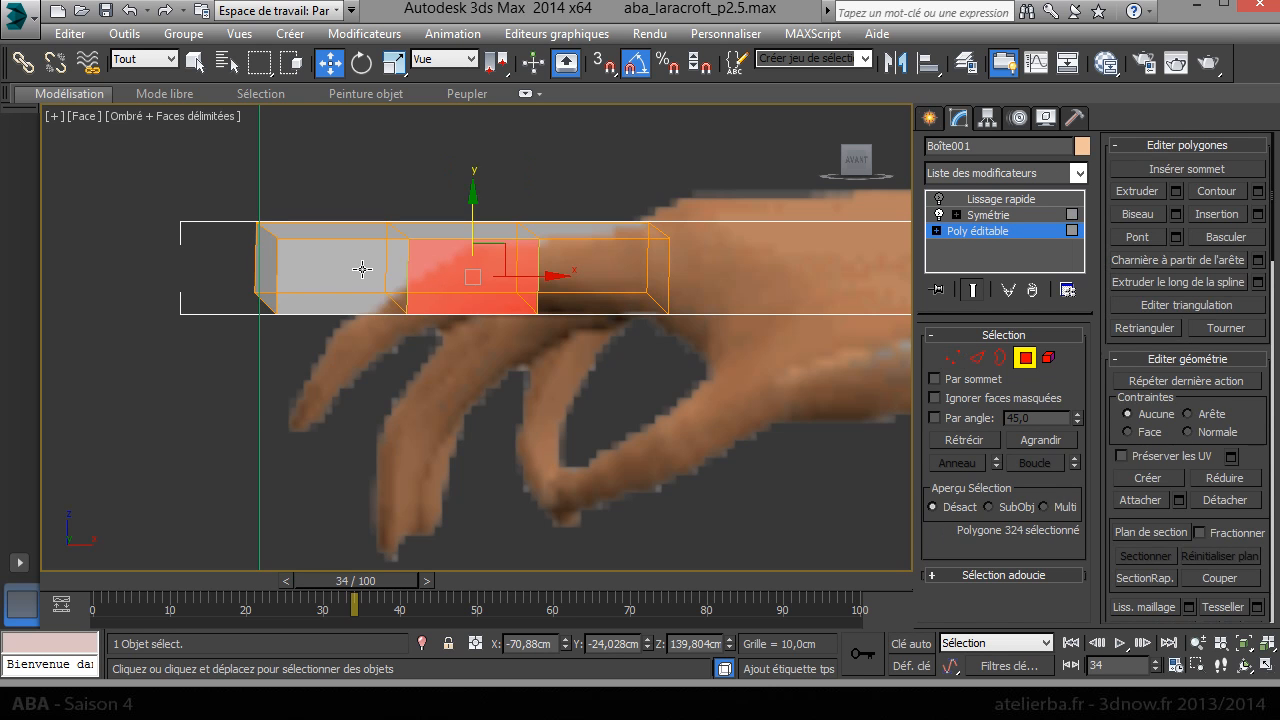
{"action": "left_click", "coordinate": [335, 268], "text": "ctrl"}
{"action": "left_click_drag", "start_coordinate": [438, 253], "coordinate": [417, 237]}
Step: Move the index finger's joint and tip vertices in the front view to follow the bent finger in the reference
{"action": "left_click", "coordinate": [953, 358]}
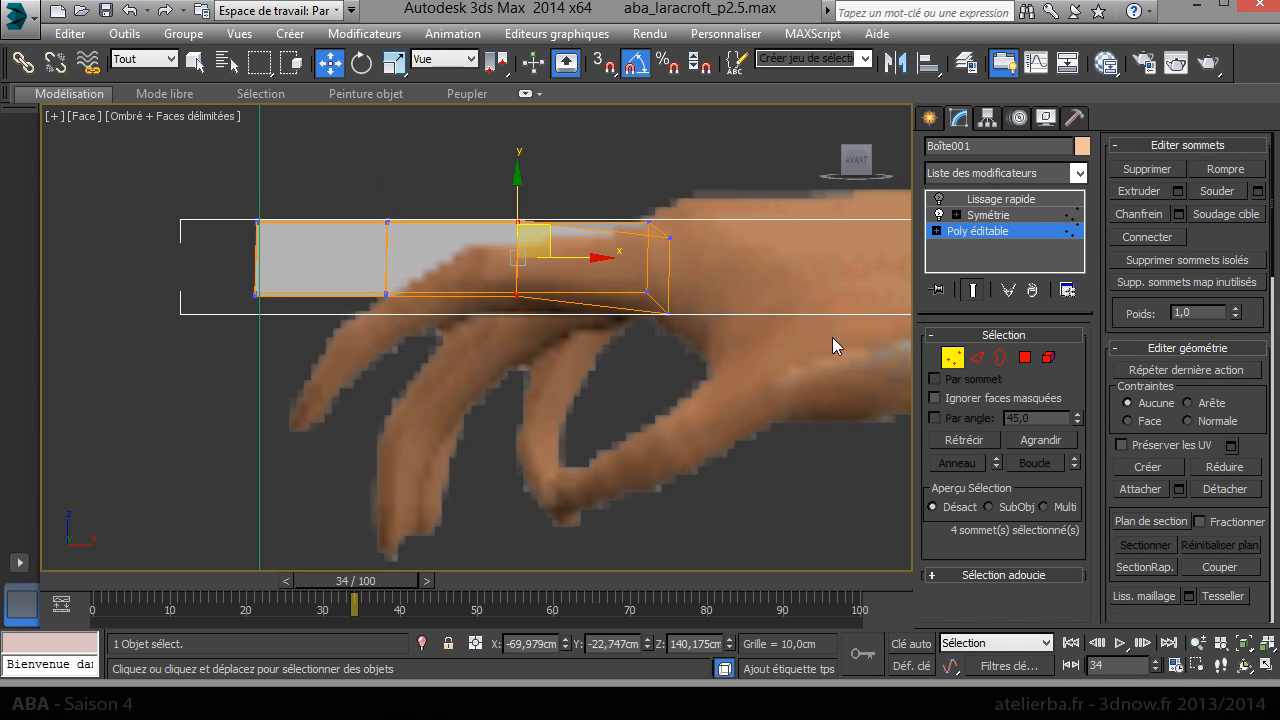
{"action": "mouse_move", "coordinate": [510, 255]}
{"action": "left_mouse_down"}
{"action": "mouse_move", "coordinate": [585, 215]}
{"action": "mouse_move", "coordinate": [548, 270]}
{"action": "mouse_move", "coordinate": [551, 303]}
{"action": "mouse_move", "coordinate": [491, 277]}
{"action": "mouse_move", "coordinate": [520, 277]}
{"action": "left_mouse_up"}
{"action": "left_click_drag", "start_coordinate": [365, 272], "coordinate": [434, 314]}
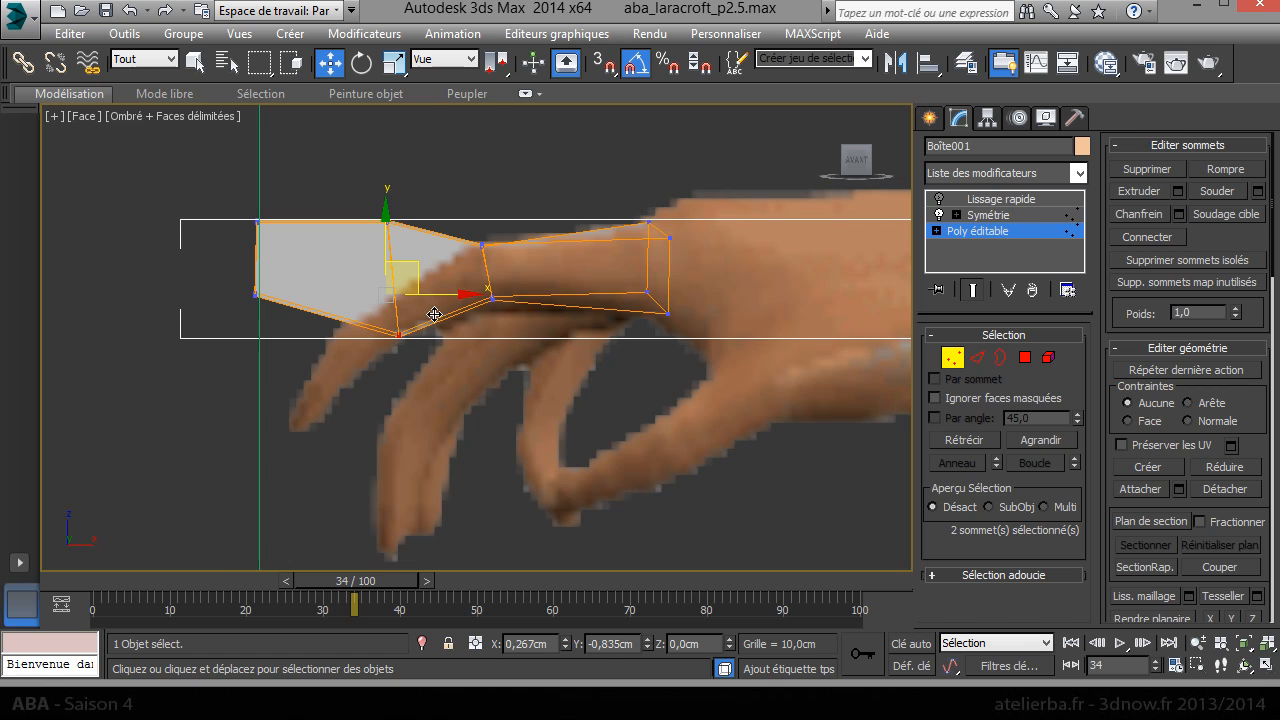
{"action": "left_click_drag", "start_coordinate": [363, 251], "coordinate": [415, 316]}
{"action": "left_click", "coordinate": [400, 336]}
{"action": "left_click_drag", "start_coordinate": [220, 275], "coordinate": [266, 311]}
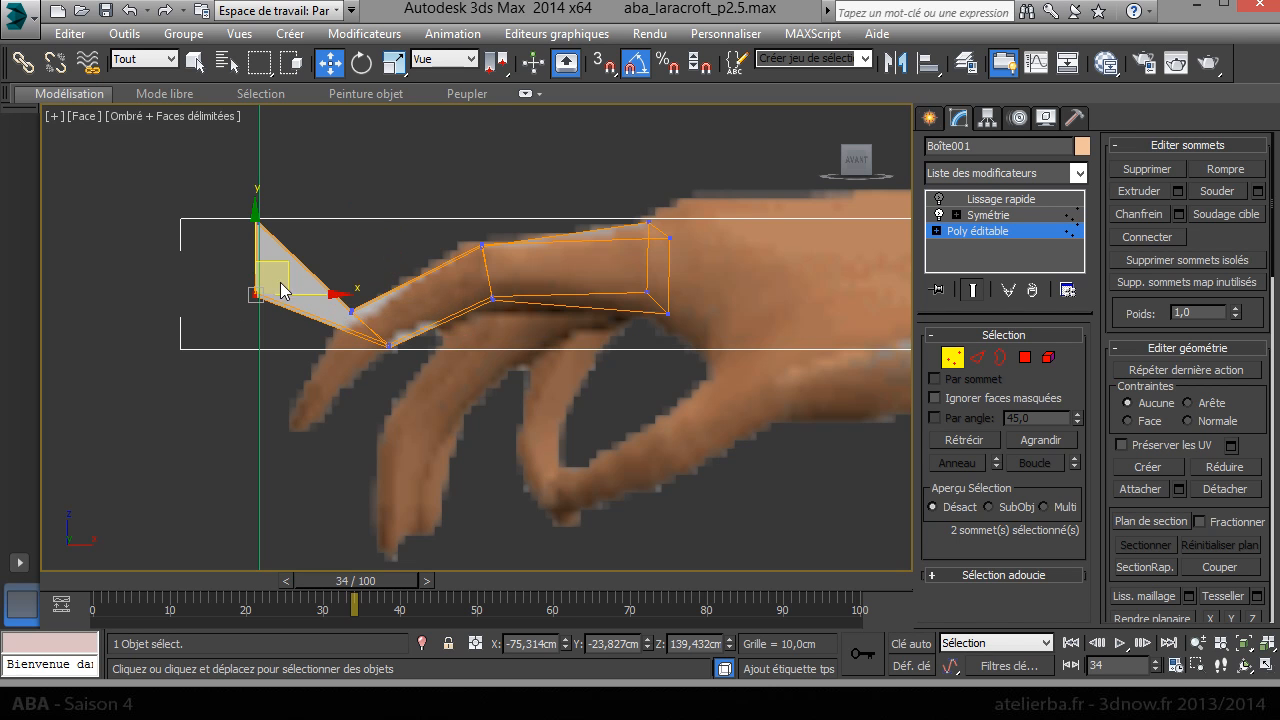
{"action": "left_click_drag", "start_coordinate": [286, 265], "coordinate": [338, 403]}
{"action": "left_click_drag", "start_coordinate": [268, 228], "coordinate": [313, 392]}
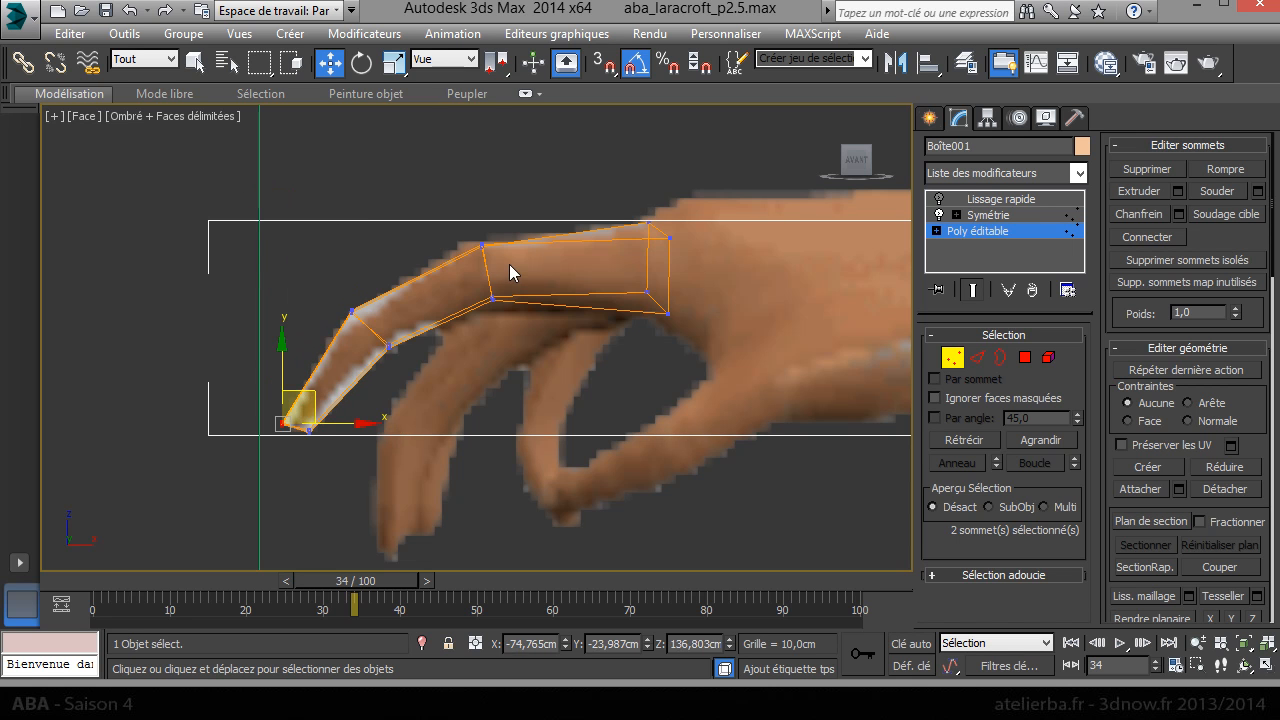
Step: Fine-tune the upper vertices of the index finger's first joint and a lower vertex at its base in the front view
{"action": "left_click", "coordinate": [478, 244]}
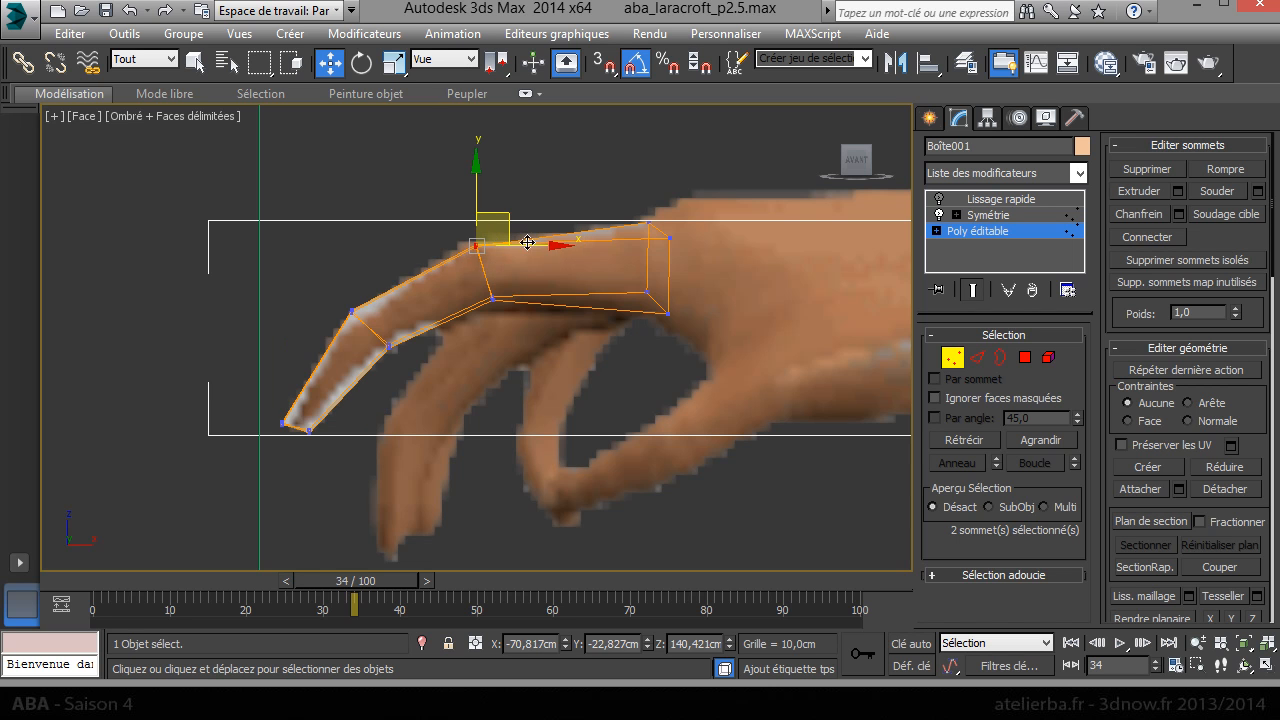
{"action": "left_click", "coordinate": [647, 293]}
{"action": "left_click_drag", "start_coordinate": [647, 248], "coordinate": [646, 266]}
Step: Move the index finger's tip vertices on both sides to narrow the fingertip over the top-view reference
{"action": "key", "text": "p"}
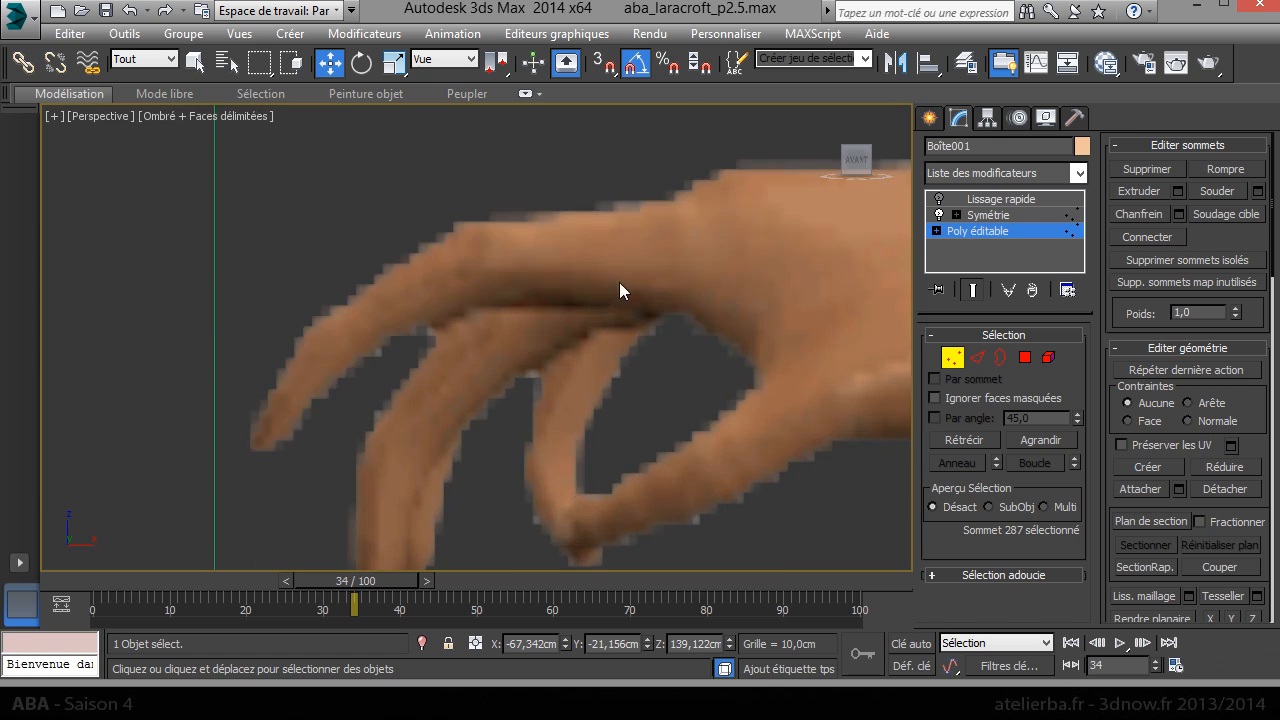
{"action": "scroll", "coordinate": [596, 302], "scroll_direction": "down", "scroll_amount": 4}
{"action": "key", "text": "t"}
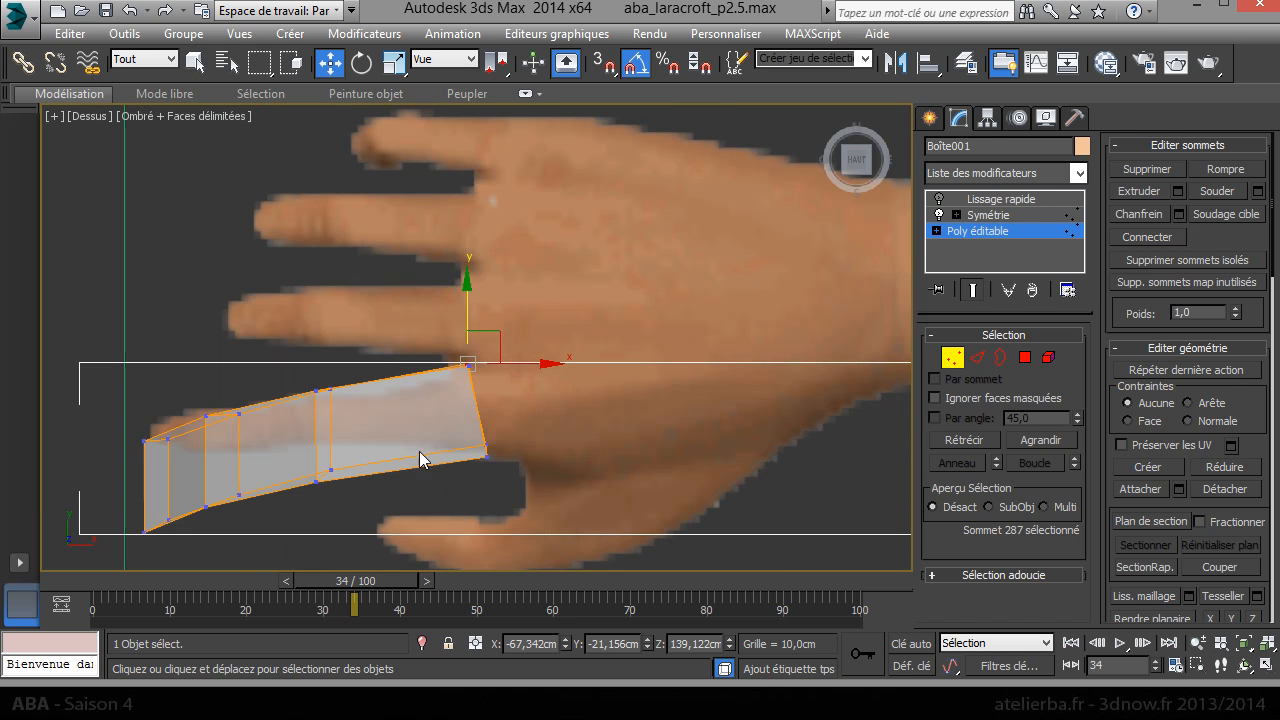
{"action": "middle_click_drag", "start_coordinate": [420, 452], "coordinate": [754, 356]}
{"action": "scroll", "coordinate": [606, 362], "scroll_direction": "up", "scroll_amount": 2}
{"action": "left_click_drag", "start_coordinate": [386, 298], "coordinate": [475, 373]}
{"action": "left_click_drag", "start_coordinate": [449, 282], "coordinate": [450, 239]}
{"action": "left_click_drag", "start_coordinate": [439, 481], "coordinate": [439, 481]}
{"action": "left_click_drag", "start_coordinate": [425, 425], "coordinate": [447, 331]}
Step: Move the index finger's thumb-side joint and base vertices to the reference outline in the top view
{"action": "left_click_drag", "start_coordinate": [535, 441], "coordinate": [514, 367]}
{"action": "left_click_drag", "start_coordinate": [590, 461], "coordinate": [539, 307]}
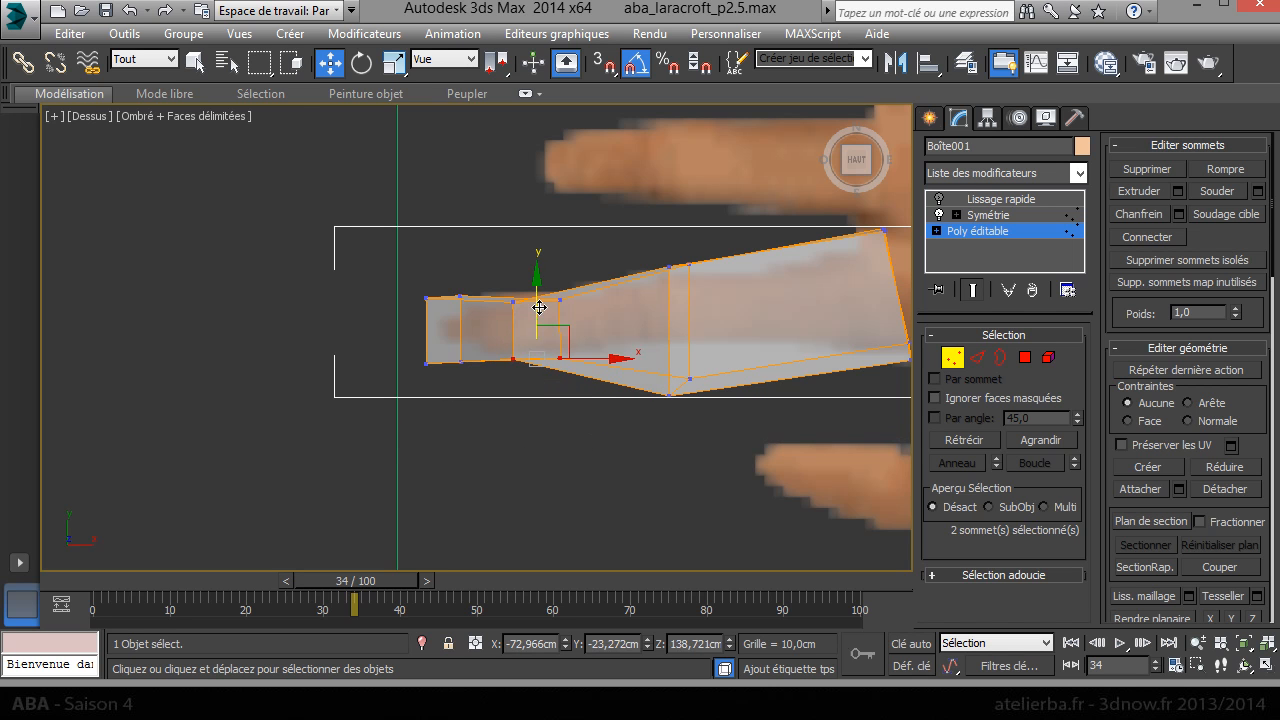
{"action": "left_click_drag", "start_coordinate": [441, 387], "coordinate": [442, 387]}
{"action": "right_click", "coordinate": [442, 387]}
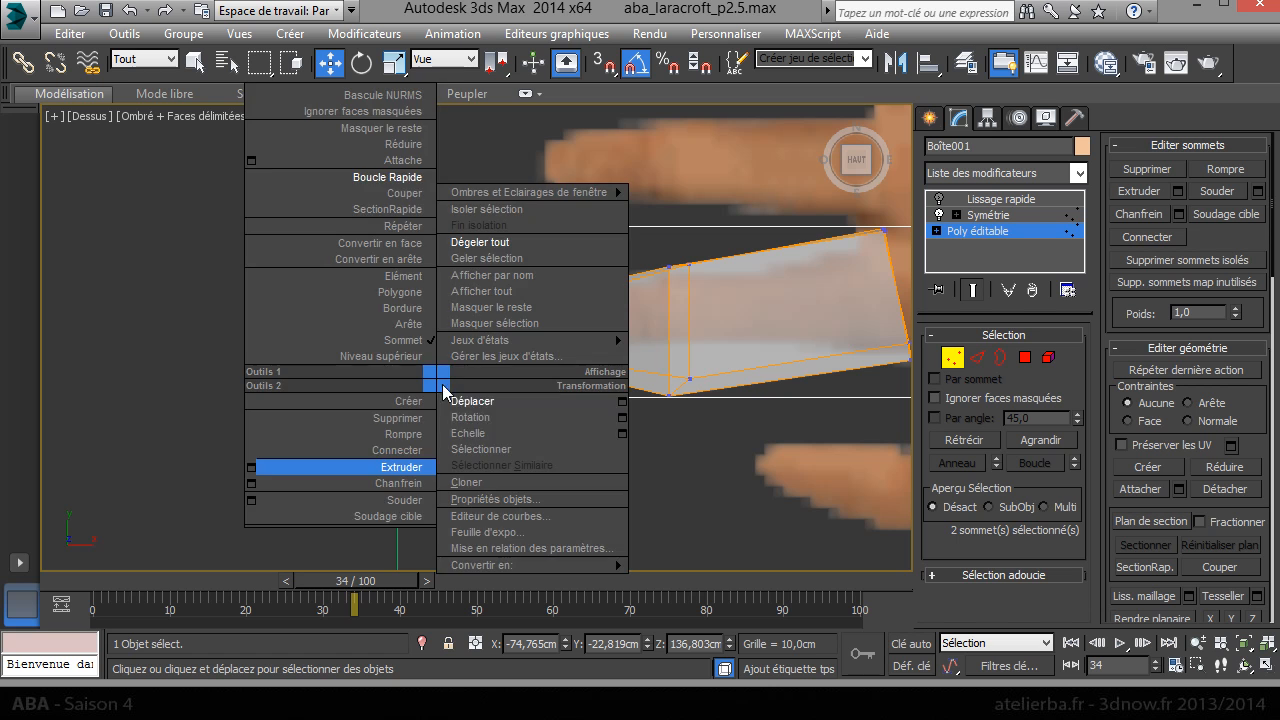
{"action": "left_click", "coordinate": [752, 402]}
{"action": "left_click_drag", "start_coordinate": [736, 417], "coordinate": [691, 303]}
{"action": "left_click", "coordinate": [689, 339]}
{"action": "middle_click_drag", "start_coordinate": [635, 326], "coordinate": [519, 339]}
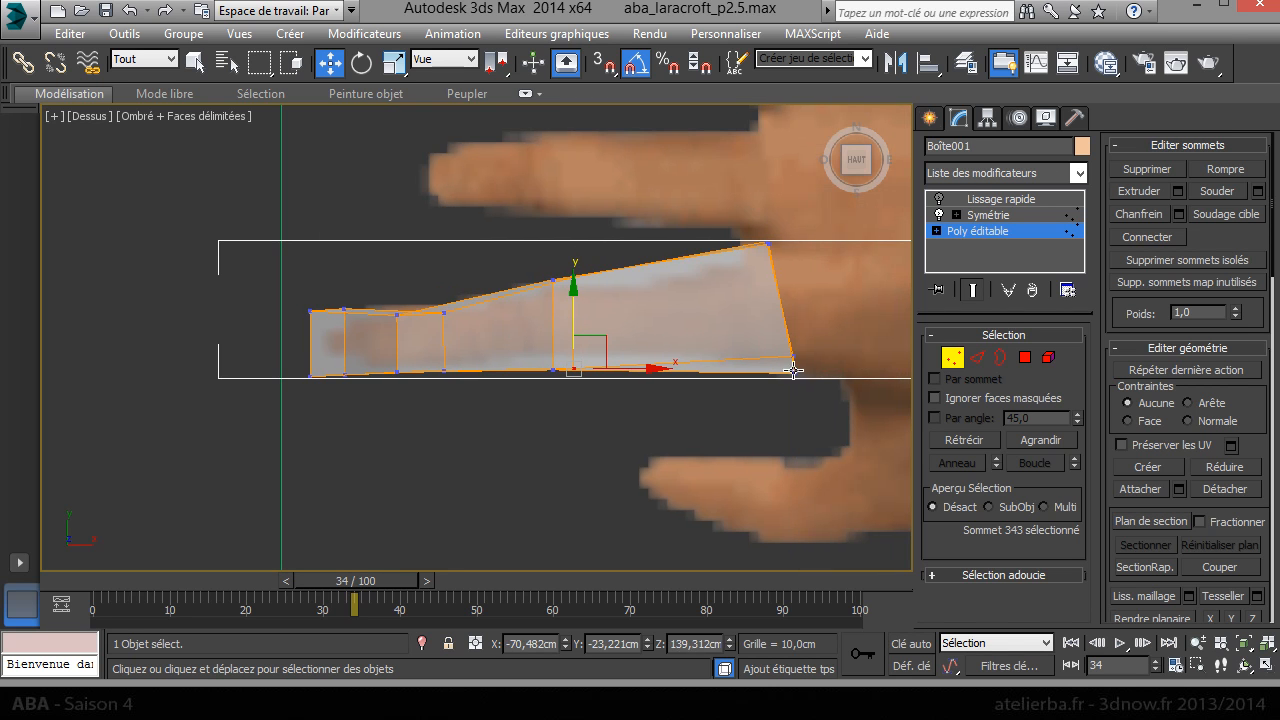
{"action": "left_click", "coordinate": [796, 370]}
{"action": "left_click_drag", "start_coordinate": [797, 331], "coordinate": [798, 338]}
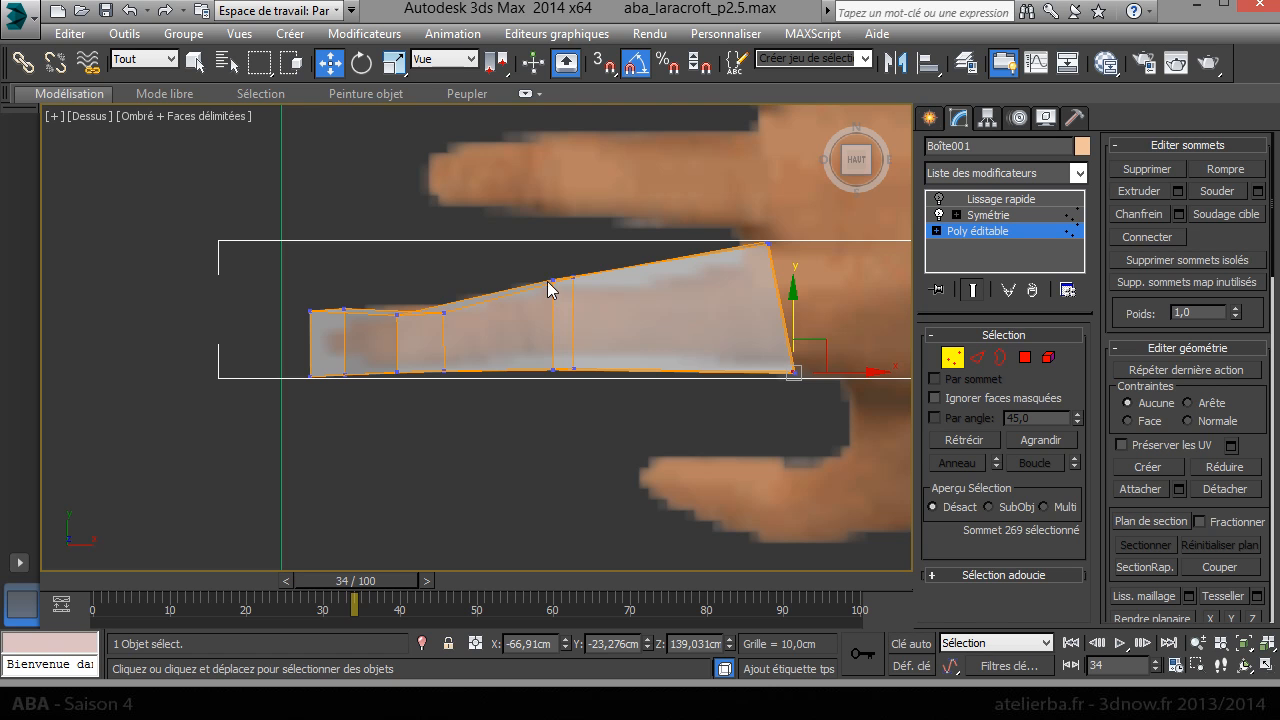
Step: Move the index finger's second-joint vertex on the middle-finger side outward in the top view to straighten the contour
{"action": "middle_click_drag", "start_coordinate": [639, 346], "coordinate": [598, 424]}
{"action": "scroll", "coordinate": [599, 428], "scroll_direction": "down", "scroll_amount": 2}
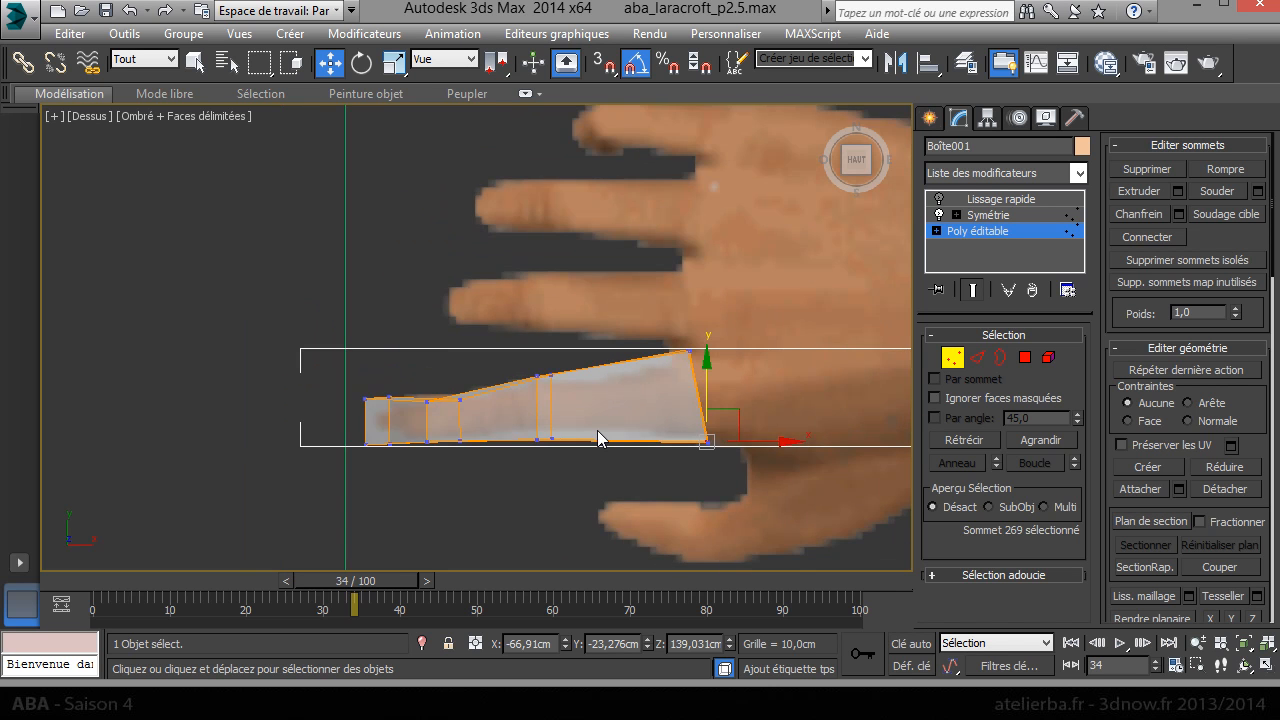
{"action": "scroll", "coordinate": [566, 396], "scroll_direction": "up", "scroll_amount": 1}
{"action": "left_click", "coordinate": [472, 411]}
{"action": "left_click", "coordinate": [439, 414]}
{"action": "left_click_drag", "start_coordinate": [434, 377], "coordinate": [440, 364]}
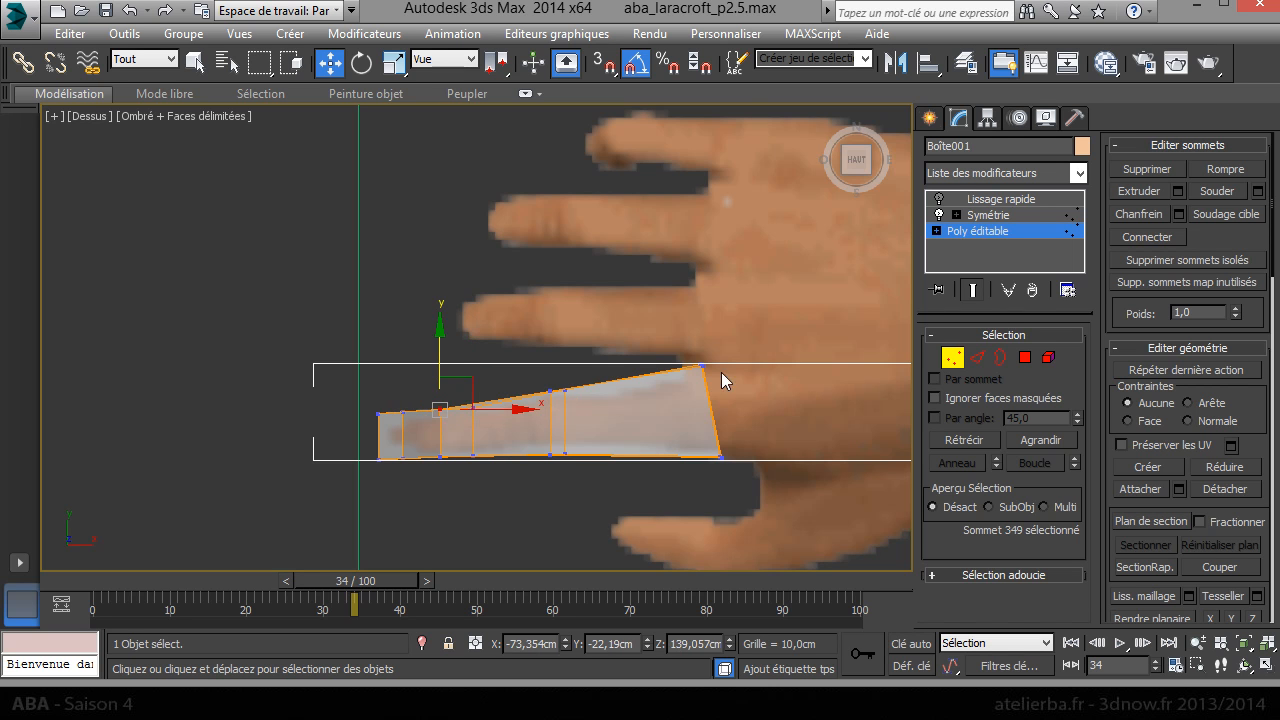
Step: Switch to polygon editing and unhide all of the hand's polygons
{"action": "left_click", "coordinate": [1025, 359]}
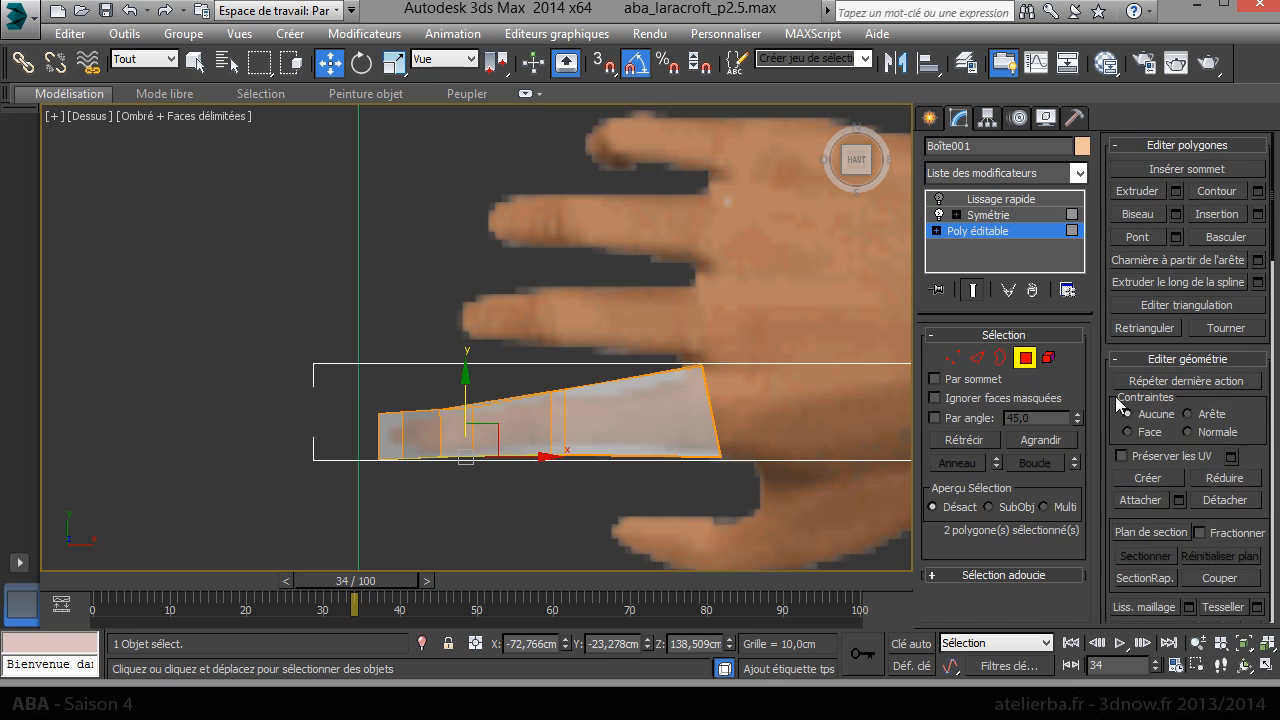
{"action": "scroll", "coordinate": [1248, 394], "scroll_direction": "down", "scroll_amount": 5}
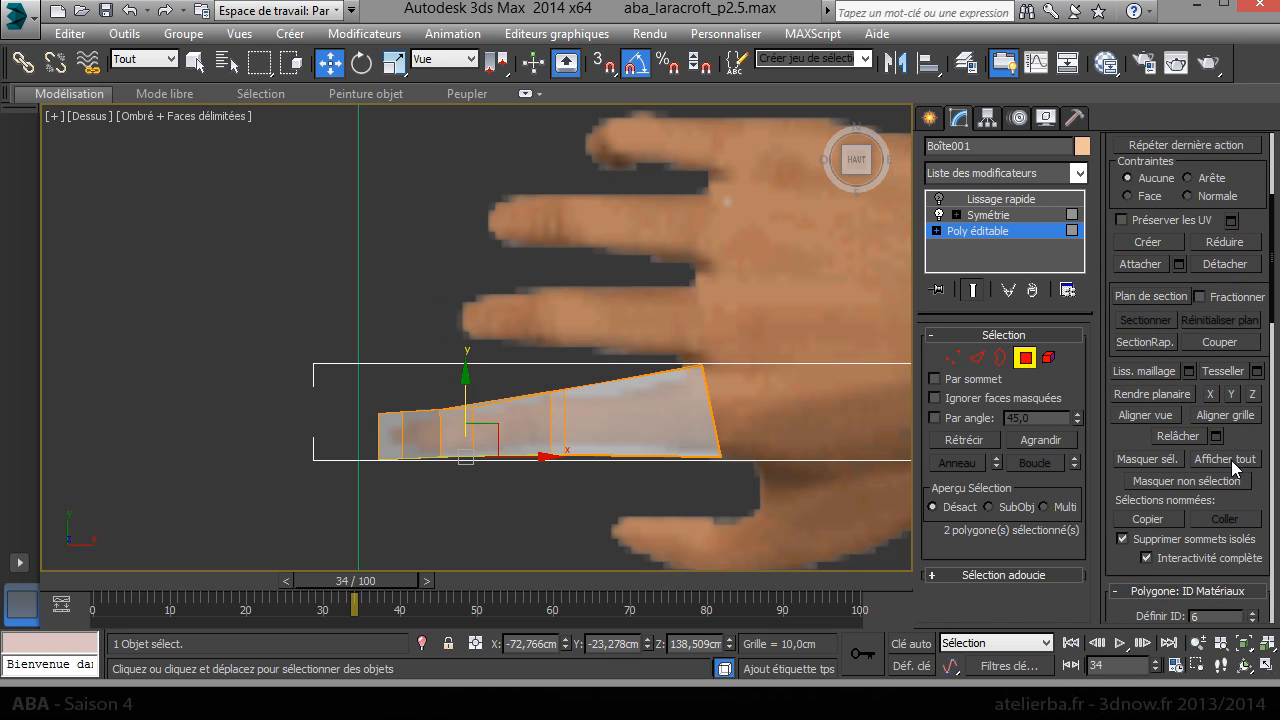
{"action": "left_click", "coordinate": [1232, 461]}
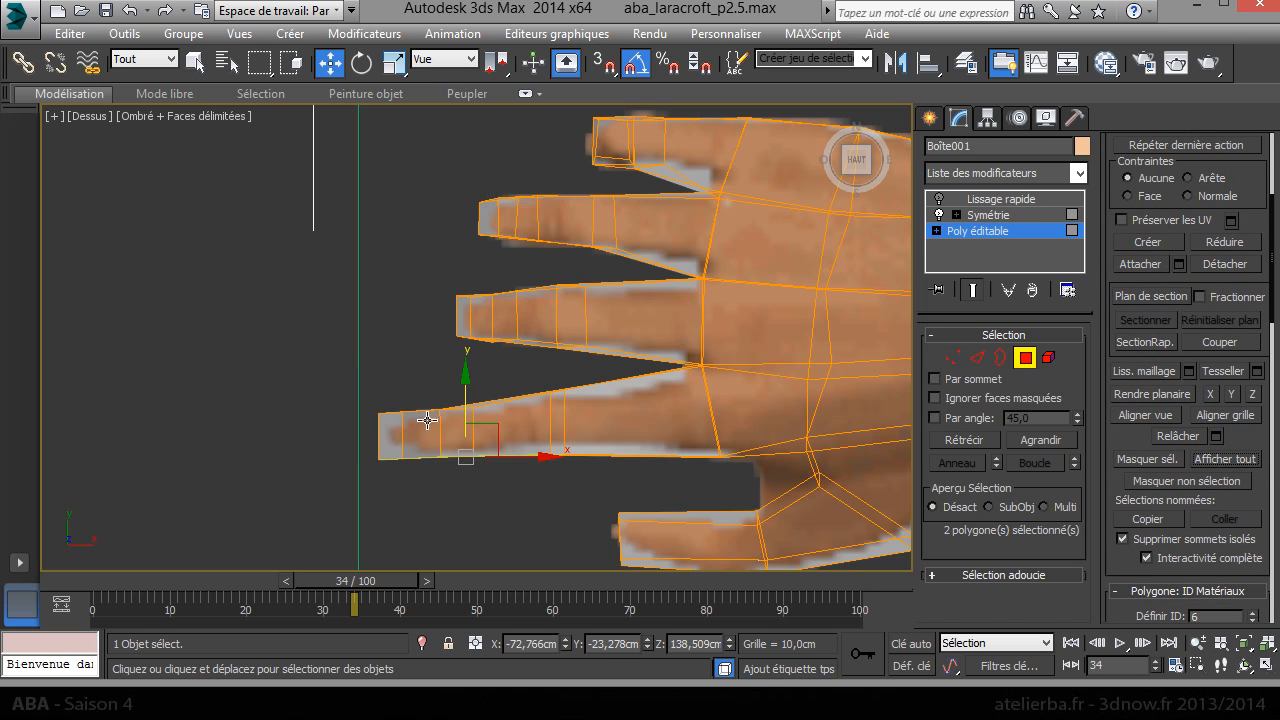
Step: Insert an edge loop around the middle of the thumb with the swift loop tool
{"action": "middle_click_drag", "start_coordinate": [720, 440], "coordinate": [501, 364]}
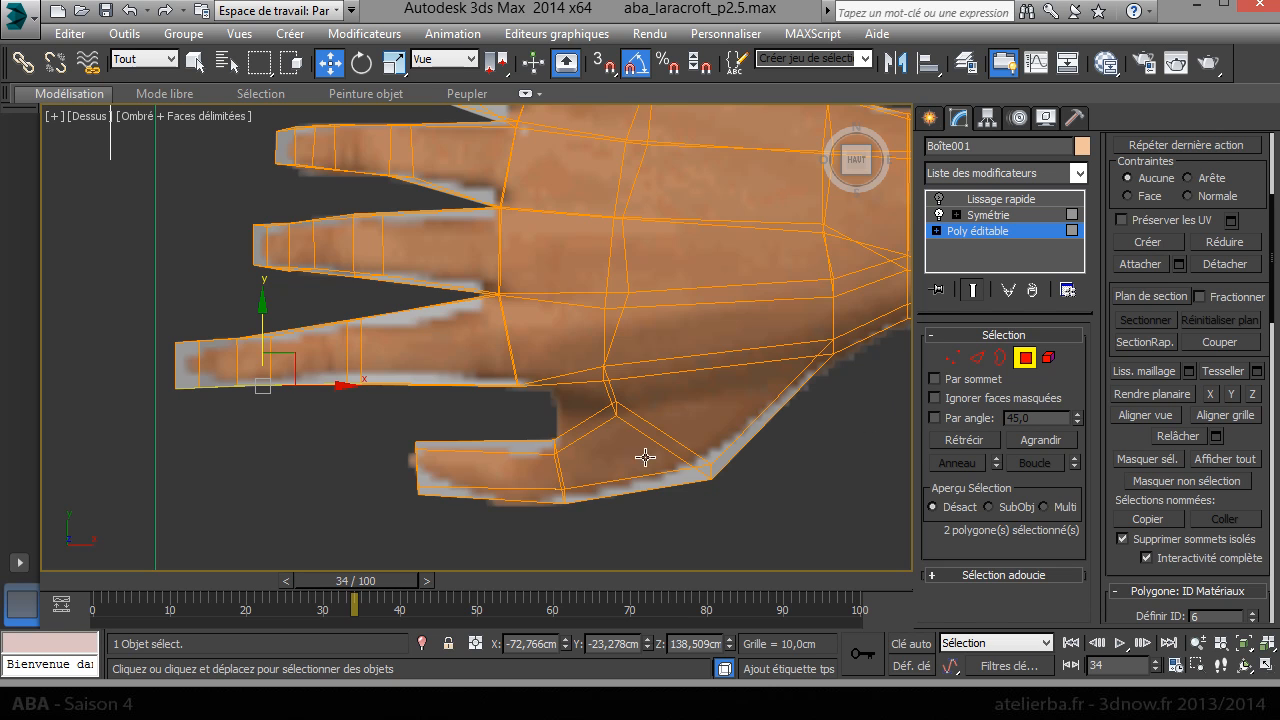
{"action": "right_click", "coordinate": [490, 456]}
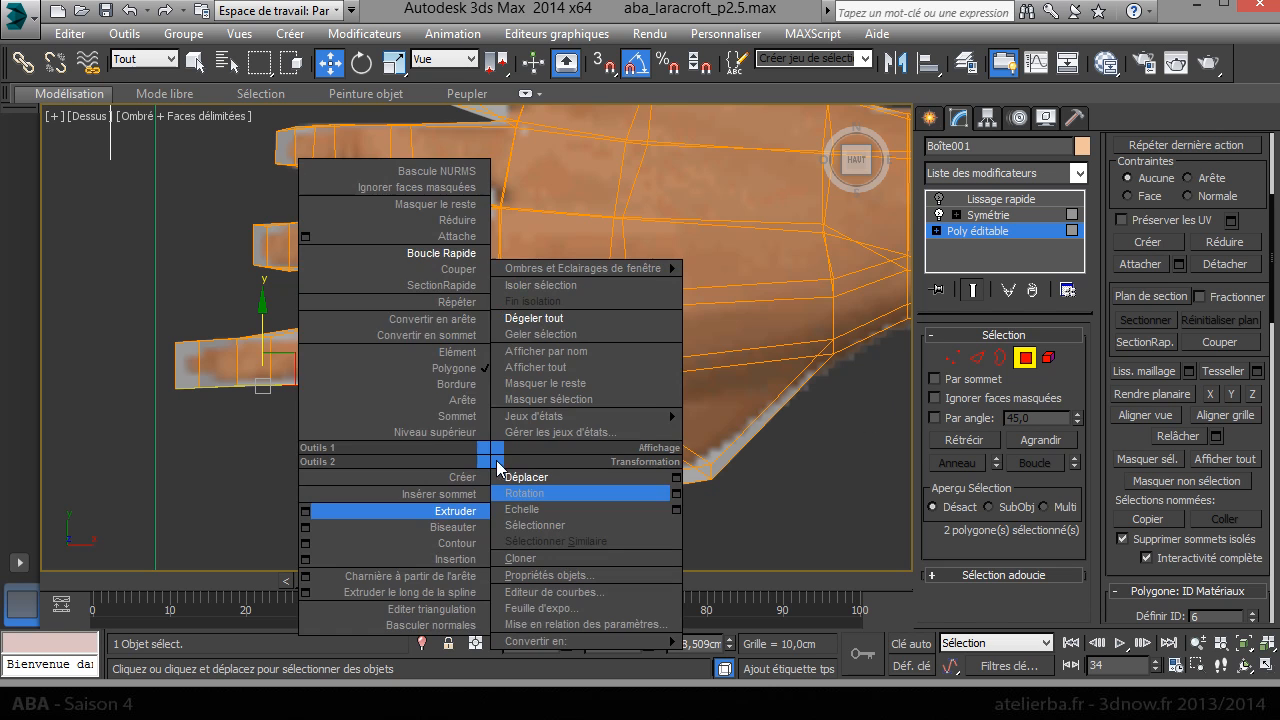
{"action": "left_click", "coordinate": [451, 275]}
{"action": "key", "text": "w"}
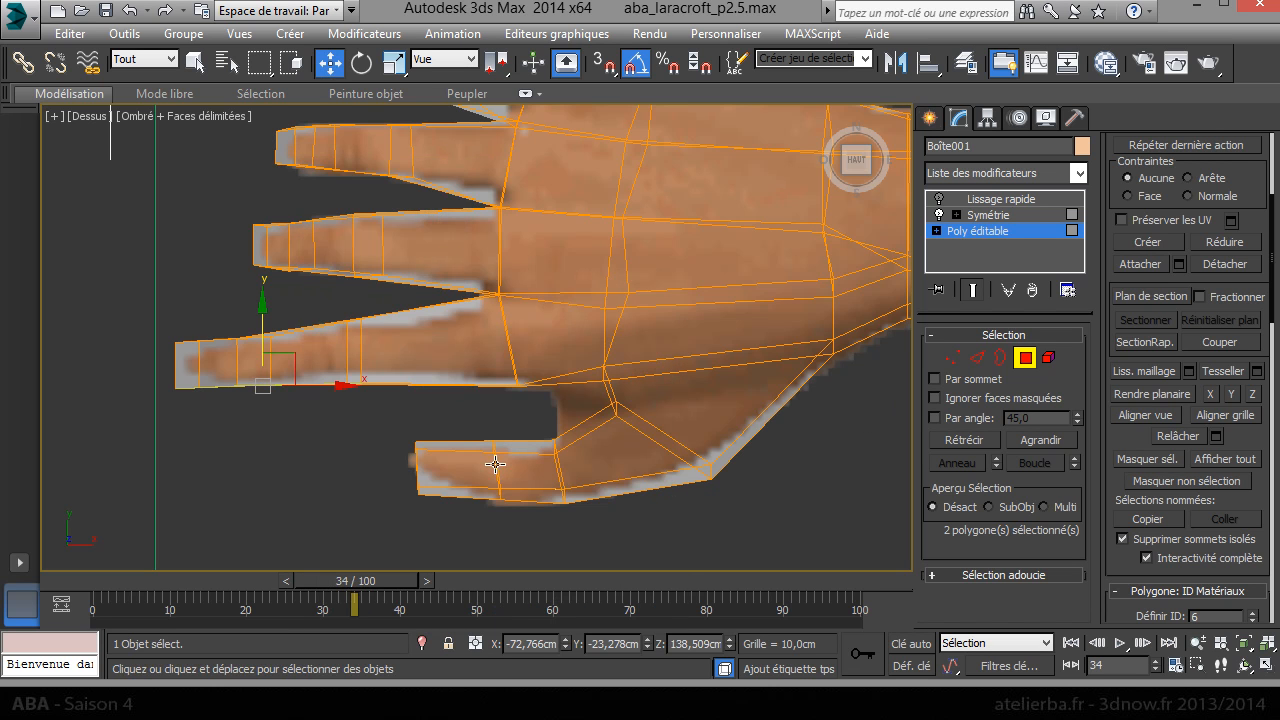
Step: Move the vertices of the thumb's middle loop, tip and outer base to match the top-view reference outline
{"action": "left_click", "coordinate": [951, 357]}
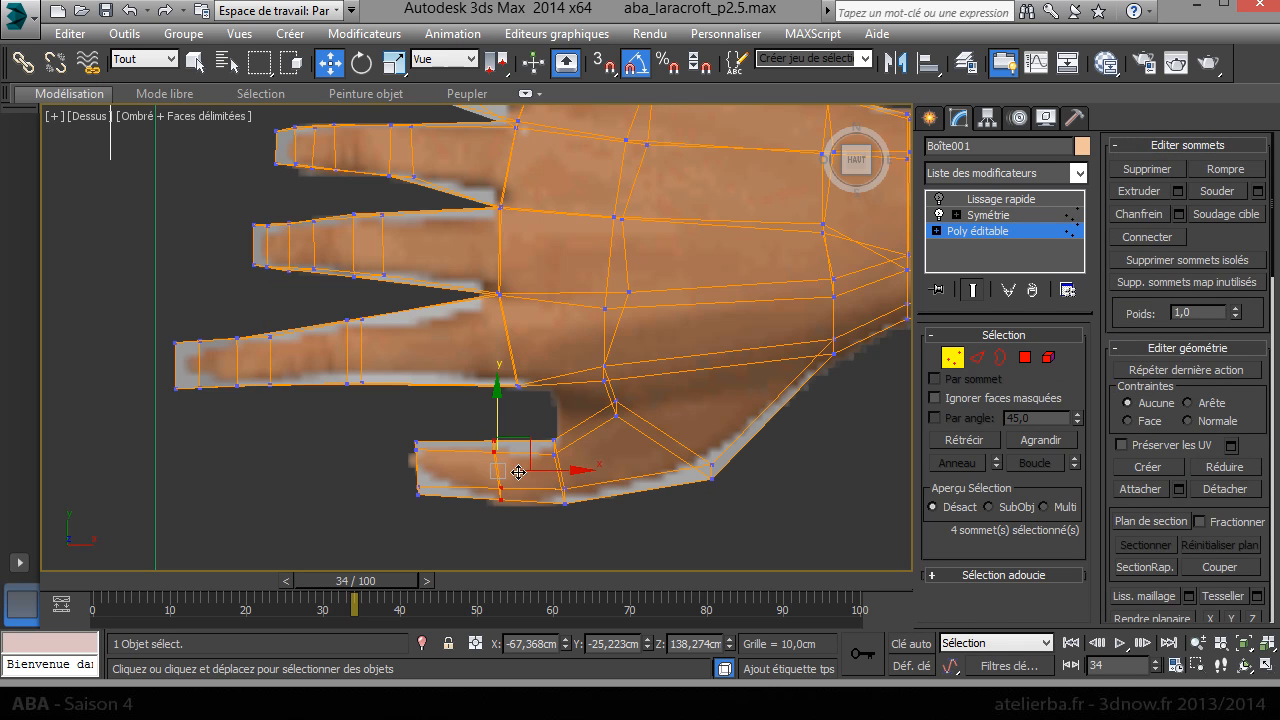
{"action": "left_click_drag", "start_coordinate": [495, 421], "coordinate": [496, 429]}
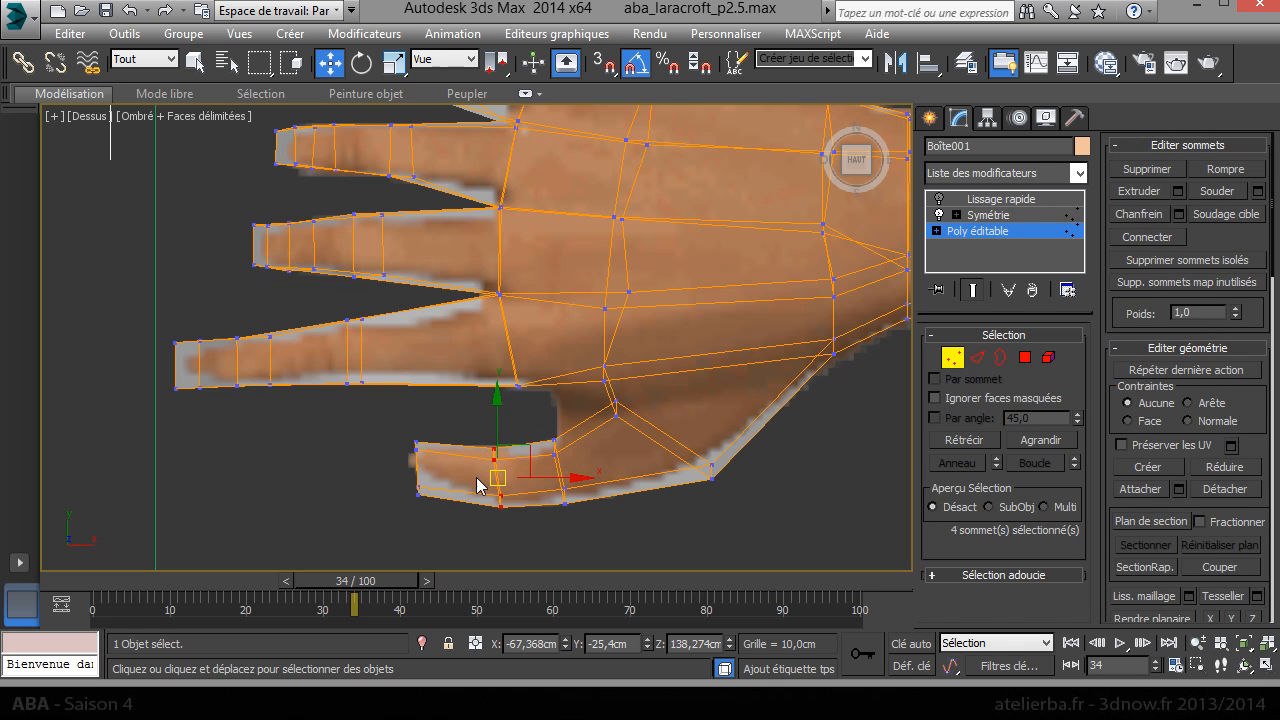
{"action": "left_click_drag", "start_coordinate": [405, 485], "coordinate": [430, 500]}
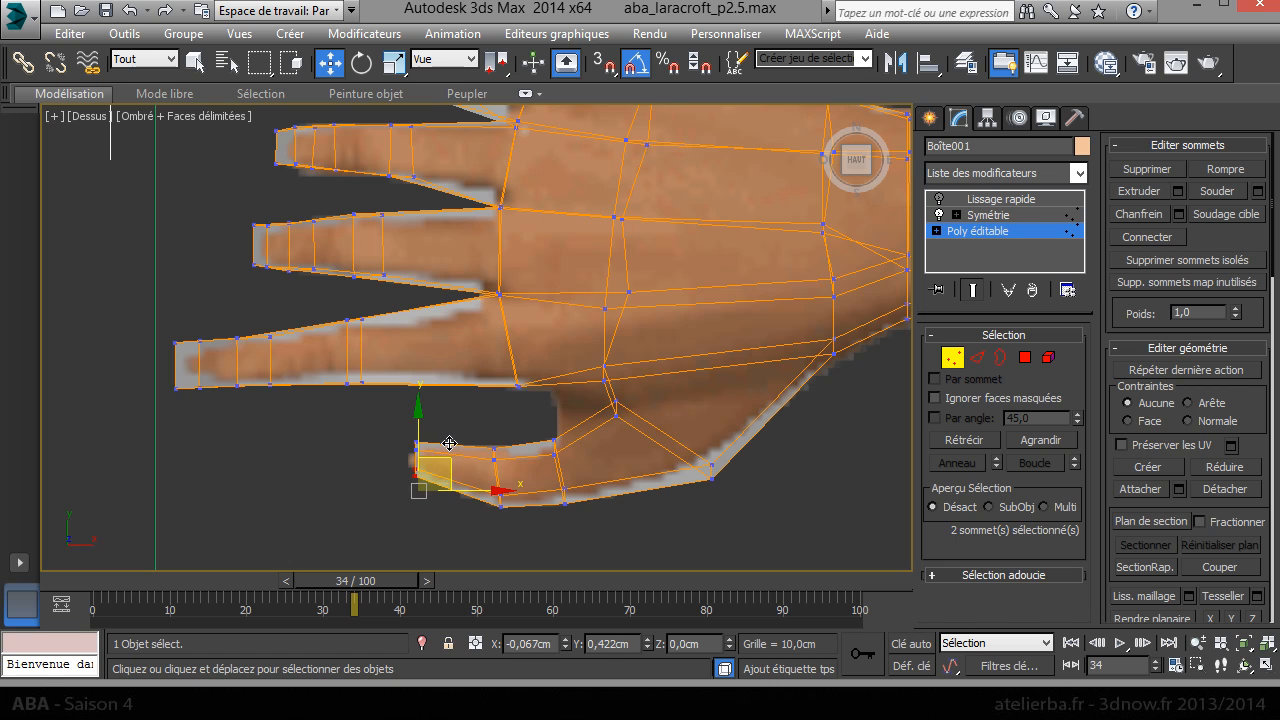
{"action": "left_click_drag", "start_coordinate": [746, 505], "coordinate": [742, 441]}
{"action": "scroll", "coordinate": [792, 431], "scroll_direction": "down", "scroll_amount": 2}
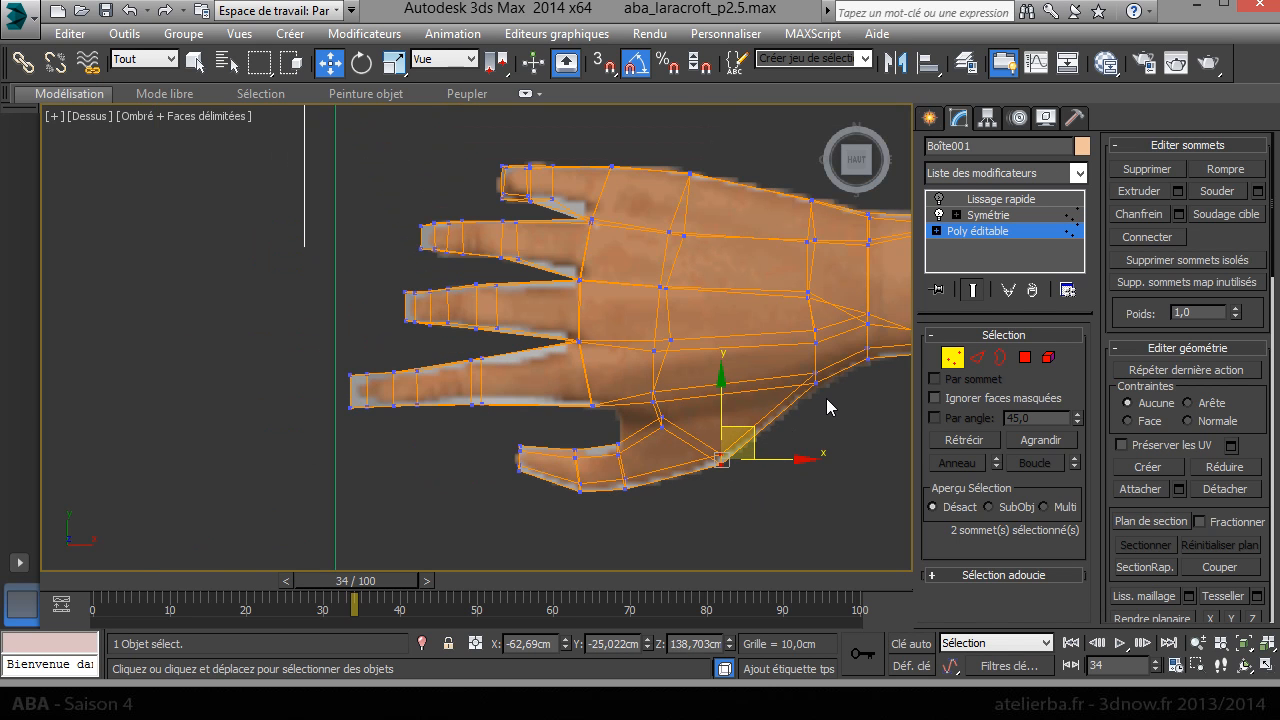
Step: Reposition the four vertices between the thumb and index finger, and adjust the palm vertices behind the knuckles
{"action": "scroll", "coordinate": [680, 442], "scroll_direction": "up", "scroll_amount": 3}
{"action": "left_click_drag", "start_coordinate": [612, 352], "coordinate": [642, 378]}
{"action": "scroll", "coordinate": [674, 380], "scroll_direction": "down", "scroll_amount": 3}
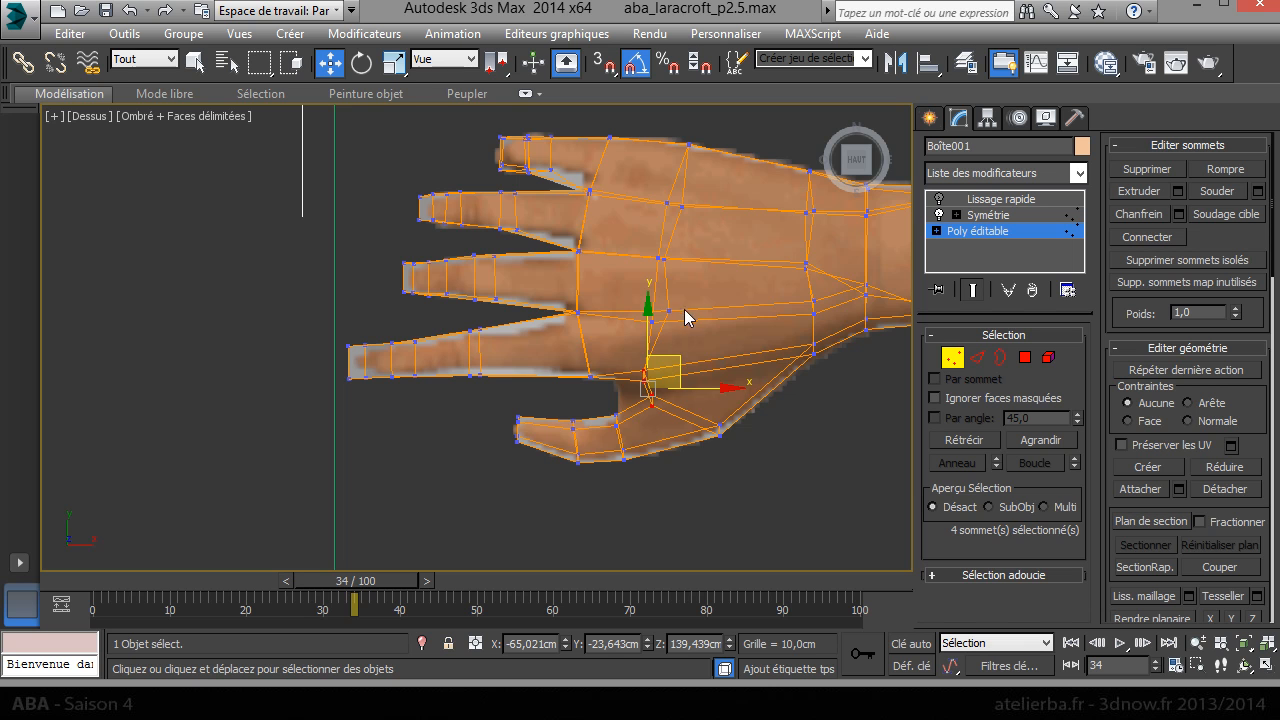
{"action": "left_click", "coordinate": [668, 311]}
{"action": "left_click_drag", "start_coordinate": [716, 309], "coordinate": [693, 284]}
{"action": "left_click", "coordinate": [676, 207]}
Step: Leave vertex editing and enable the Lissage rapide (TurboSmooth) modifier to preview the smoothed hand in the perspective view
{"action": "middle_click_drag", "start_coordinate": [665, 284], "coordinate": [594, 305]}
{"action": "left_click_drag", "start_coordinate": [313, 411], "coordinate": [314, 410]}
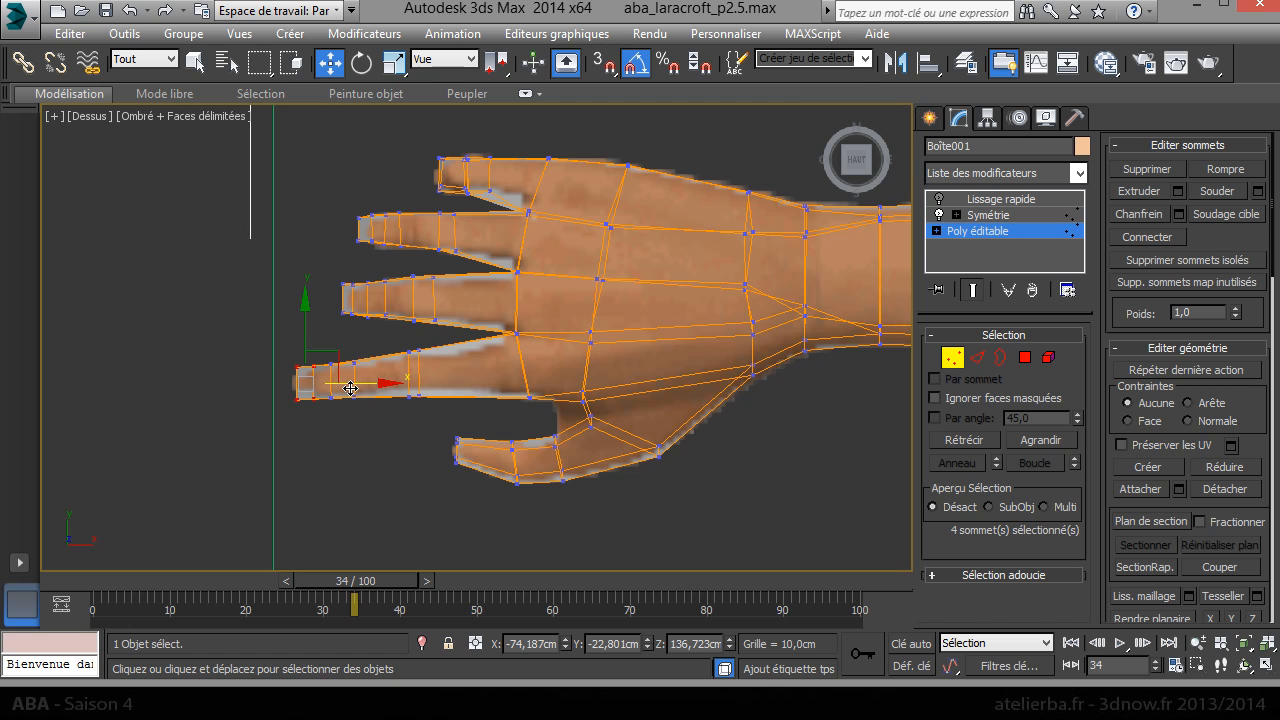
{"action": "key", "text": "p"}
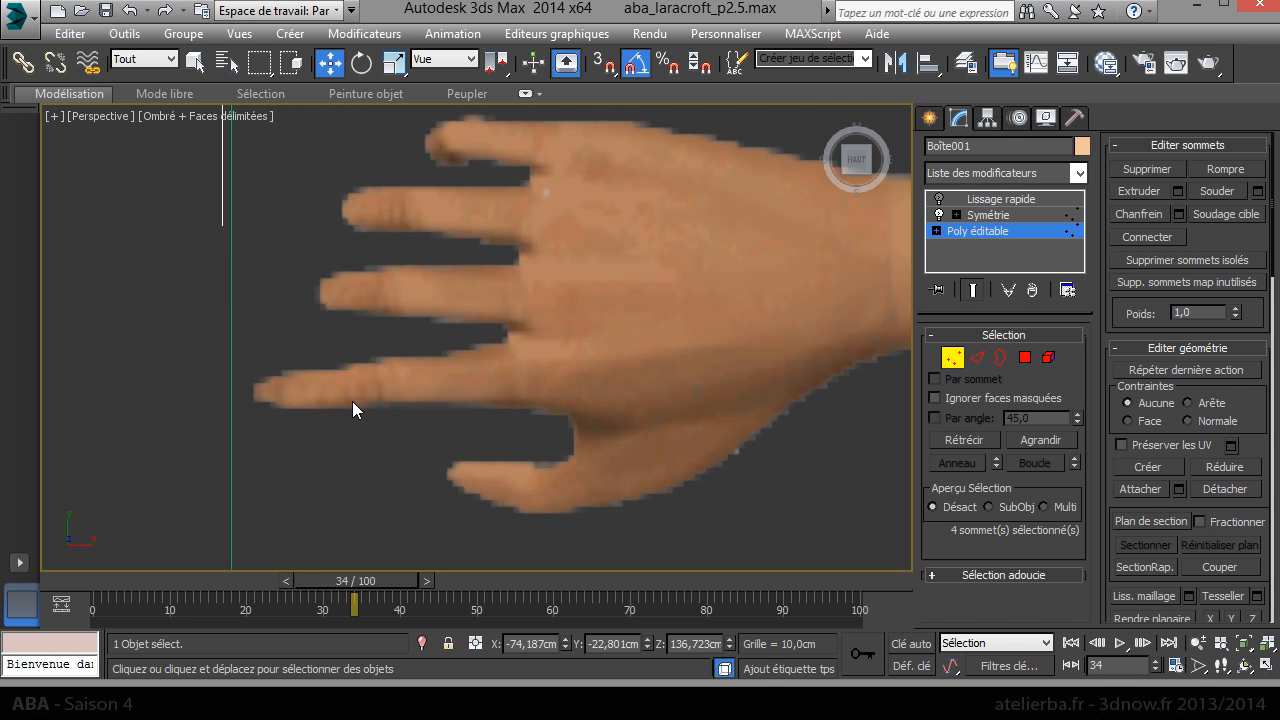
{"action": "scroll", "coordinate": [352, 401], "scroll_direction": "down", "scroll_amount": 10}
{"action": "middle_click_drag", "start_coordinate": [390, 412], "coordinate": [485, 290], "text": "alt"}
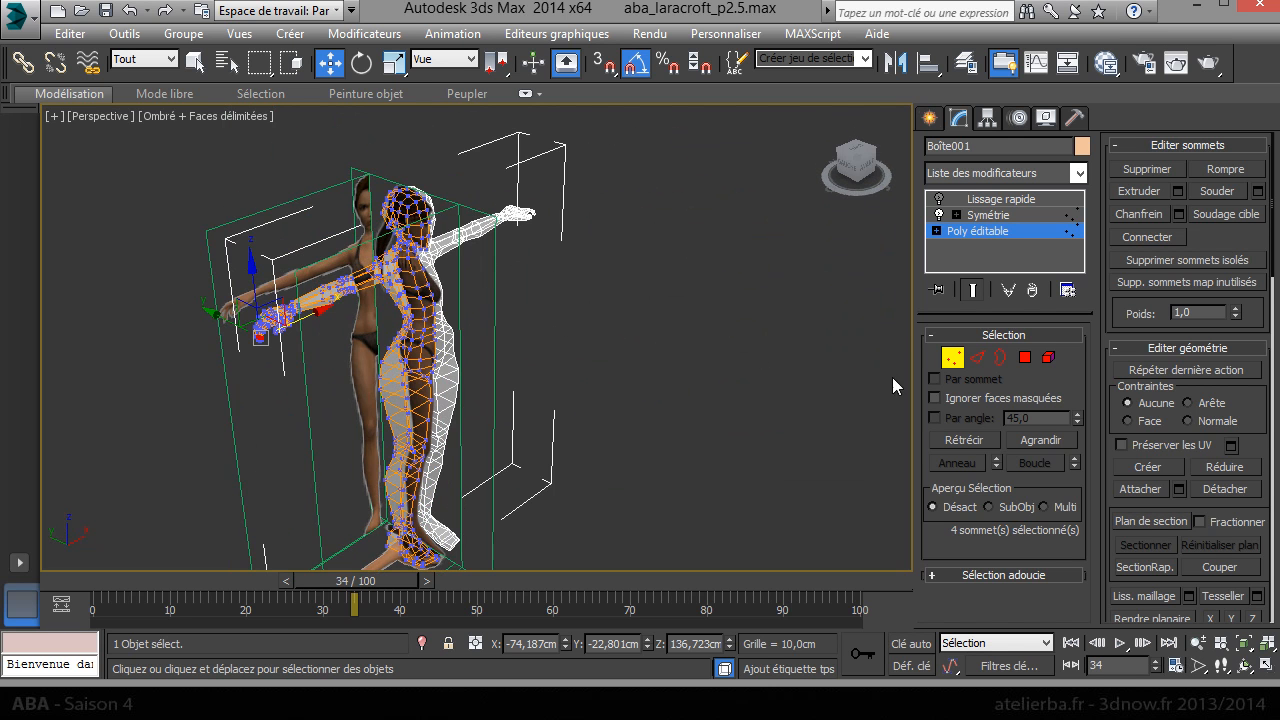
{"action": "left_click", "coordinate": [953, 357]}
{"action": "middle_click_drag", "start_coordinate": [546, 349], "coordinate": [475, 325]}
{"action": "scroll", "coordinate": [571, 347], "scroll_direction": "up", "scroll_amount": 10}
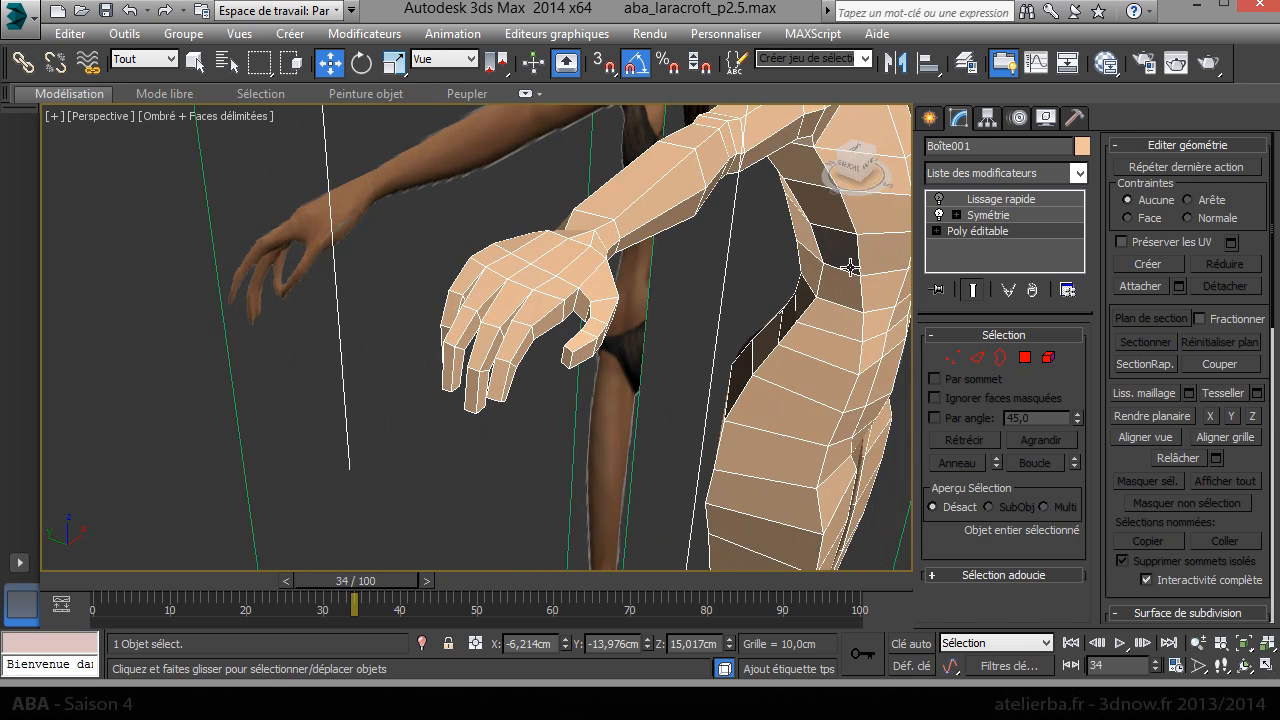
{"action": "left_click", "coordinate": [937, 200]}
{"action": "middle_click_drag", "start_coordinate": [709, 287], "coordinate": [715, 532], "text": "alt"}
{"action": "middle_click_drag", "start_coordinate": [422, 286], "coordinate": [742, 526], "text": "alt"}
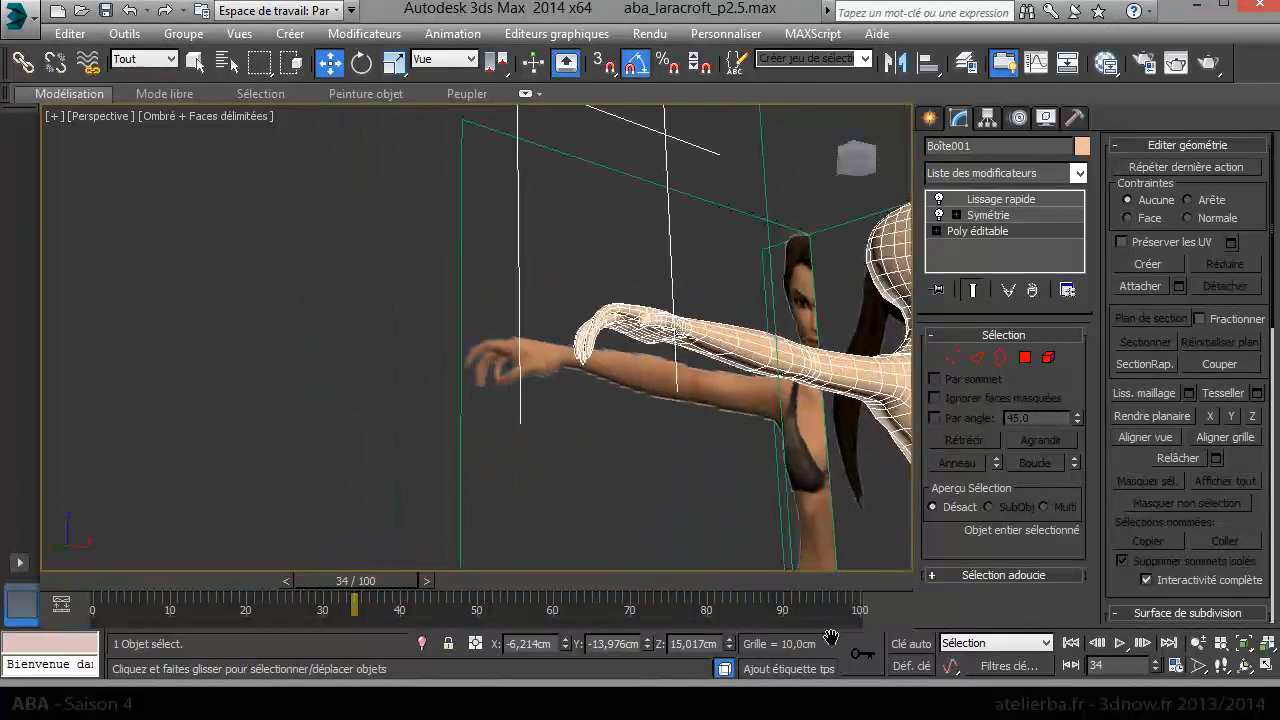
Step: Turn on isoline display for the Lissage rapide modifier and return to vertex editing of the Poly éditable base
{"action": "left_click", "coordinate": [953, 357]}
{"action": "left_click", "coordinate": [995, 201]}
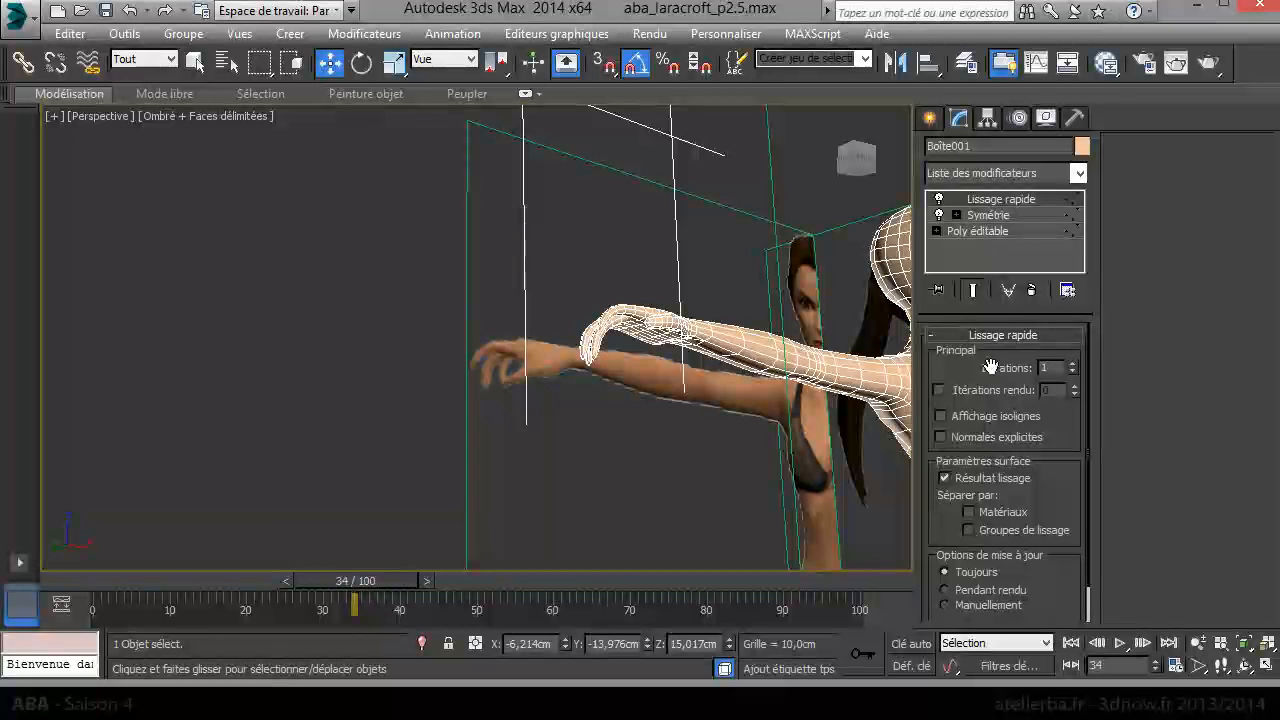
{"action": "left_click", "coordinate": [982, 417]}
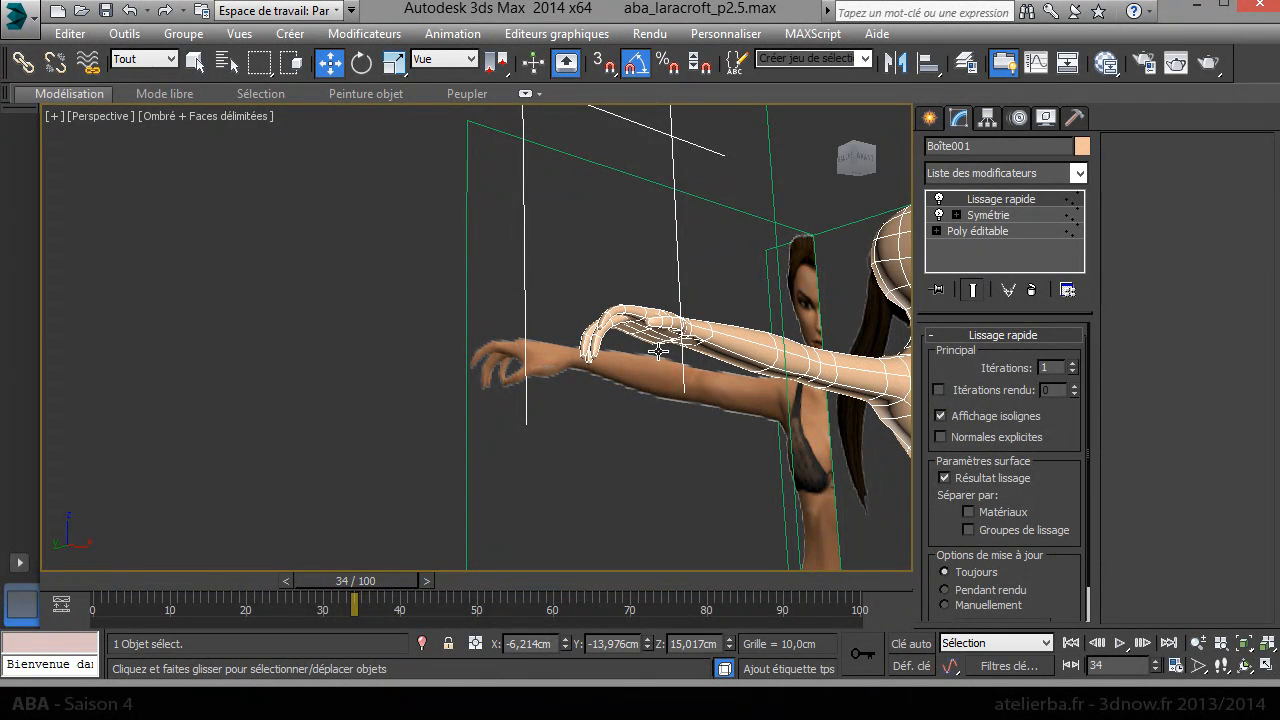
{"action": "scroll", "coordinate": [655, 352], "scroll_direction": "up", "scroll_amount": 2}
{"action": "left_click", "coordinate": [978, 231]}
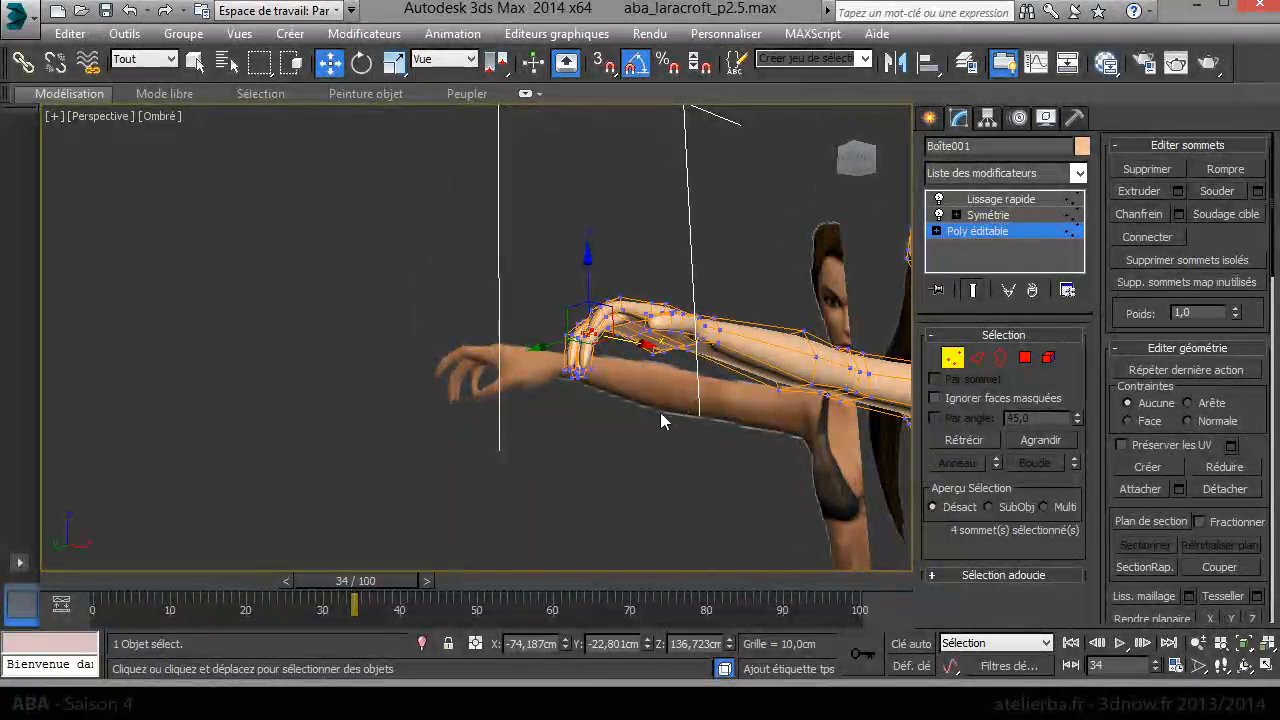
Step: Reposition the vertices at the heel of the palm near the wrist to soften its smoothed shape
{"action": "scroll", "coordinate": [583, 327], "scroll_direction": "up", "scroll_amount": 5}
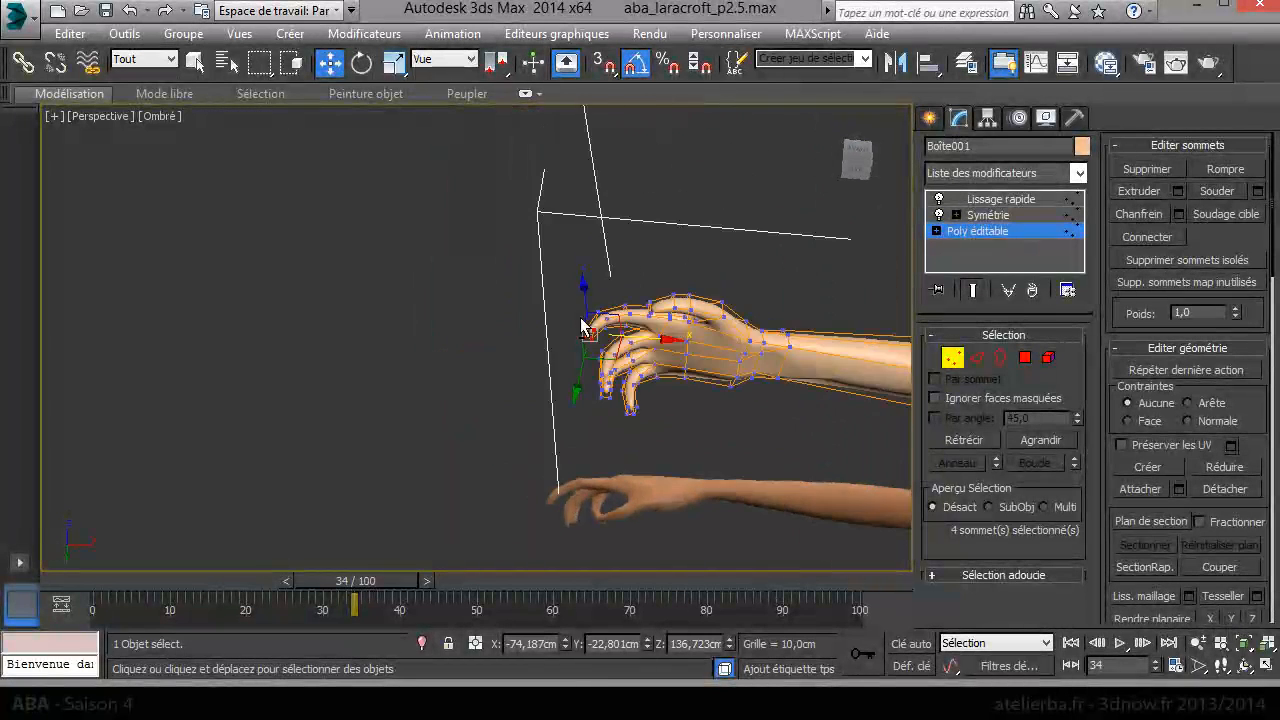
{"action": "scroll", "coordinate": [730, 380], "scroll_direction": "up", "scroll_amount": 5}
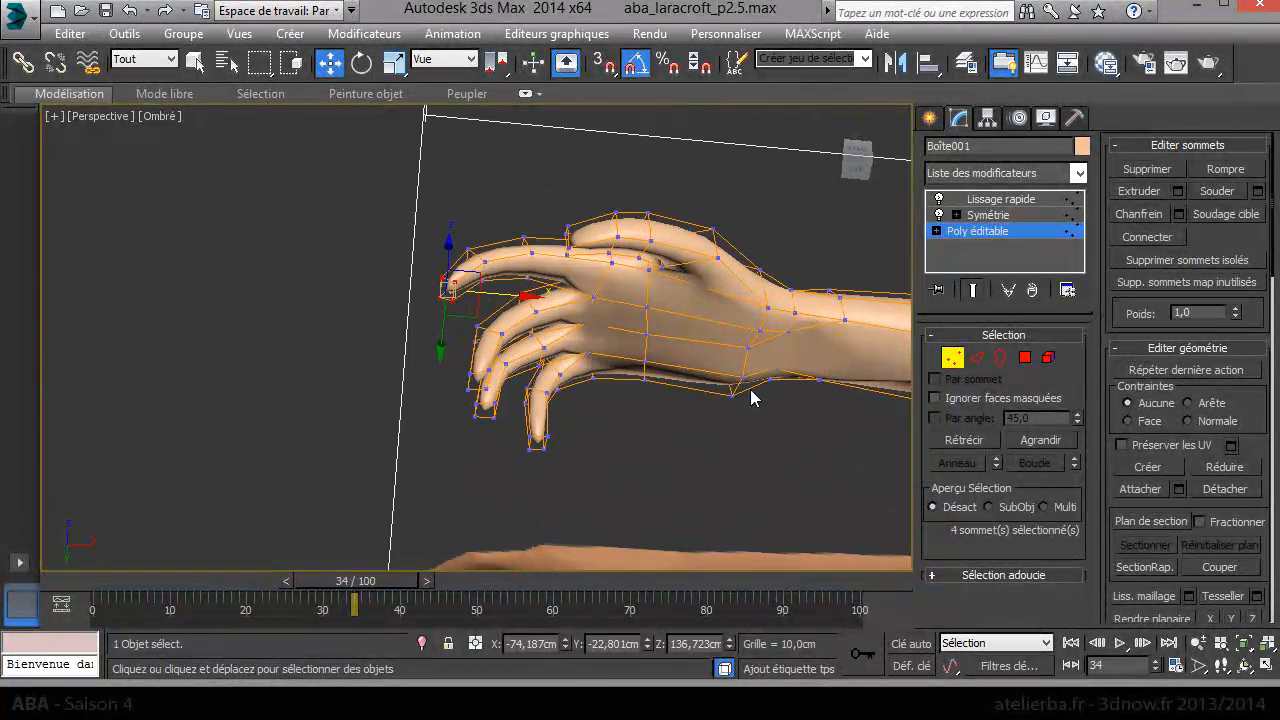
{"action": "left_click", "coordinate": [747, 345]}
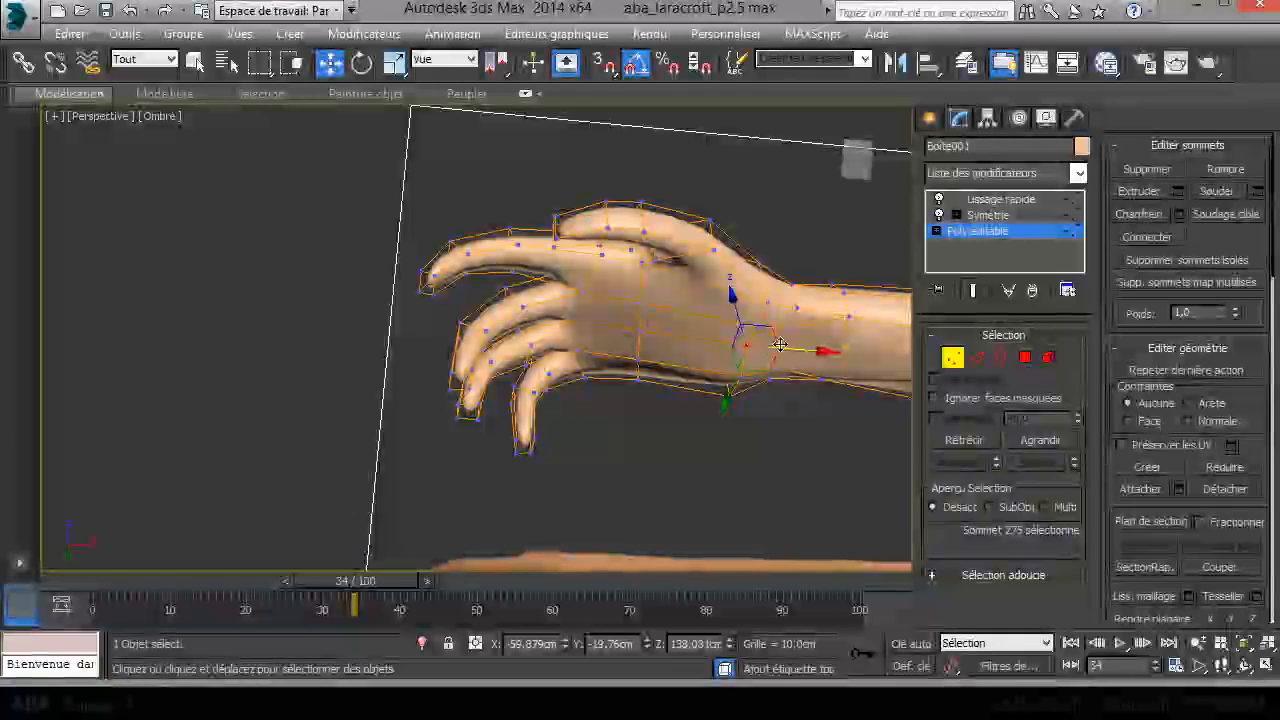
{"action": "left_click_drag", "start_coordinate": [735, 304], "coordinate": [735, 301]}
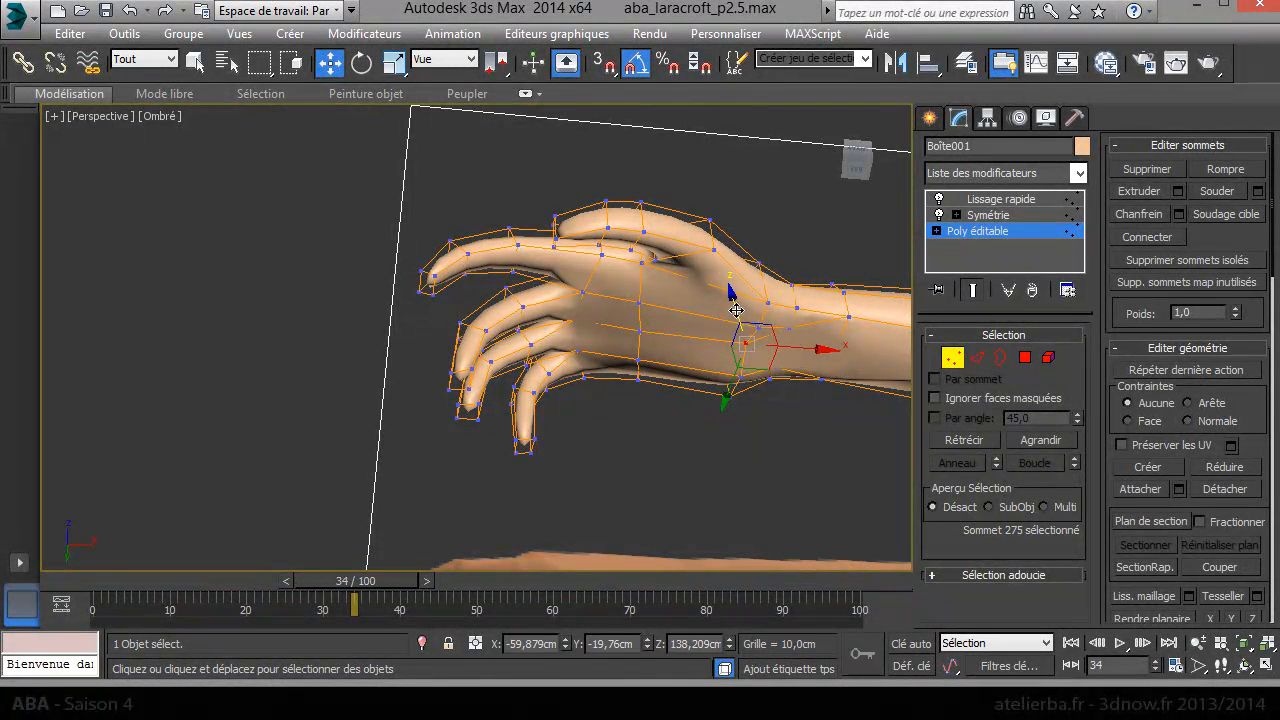
{"action": "left_click_drag", "start_coordinate": [733, 392], "coordinate": [734, 399]}
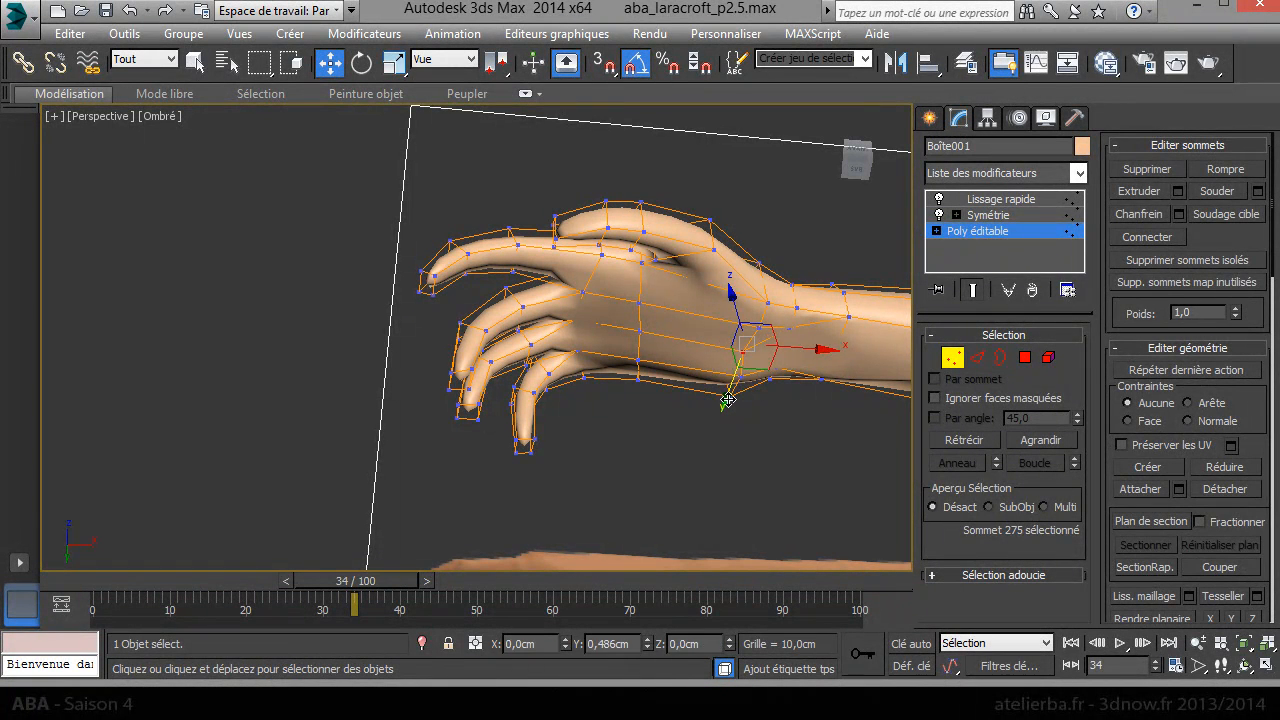
{"action": "left_click", "coordinate": [761, 328]}
{"action": "left_click_drag", "start_coordinate": [747, 287], "coordinate": [751, 299]}
{"action": "left_click", "coordinate": [742, 352]}
{"action": "left_click_drag", "start_coordinate": [780, 358], "coordinate": [758, 358]}
Step: Move the underside vertices on the little-finger side of the wrist and palm heel inward to even out their spacing
{"action": "mouse_move", "coordinate": [766, 386]}
{"action": "middle_mouse_down", "text": "alt"}
{"action": "mouse_move", "coordinate": [828, 371]}
{"action": "mouse_move", "coordinate": [766, 410]}
{"action": "middle_mouse_up", "text": "alt"}
{"action": "left_click", "coordinate": [696, 386]}
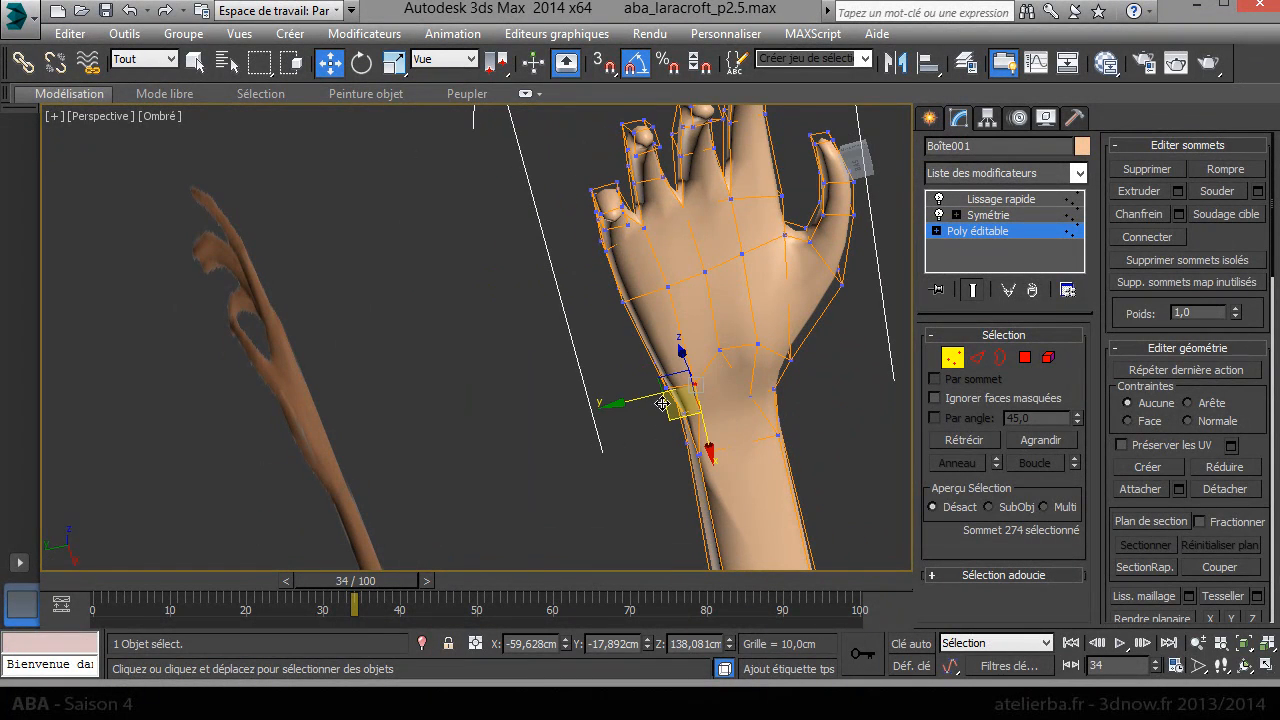
{"action": "left_click_drag", "start_coordinate": [652, 400], "coordinate": [668, 395]}
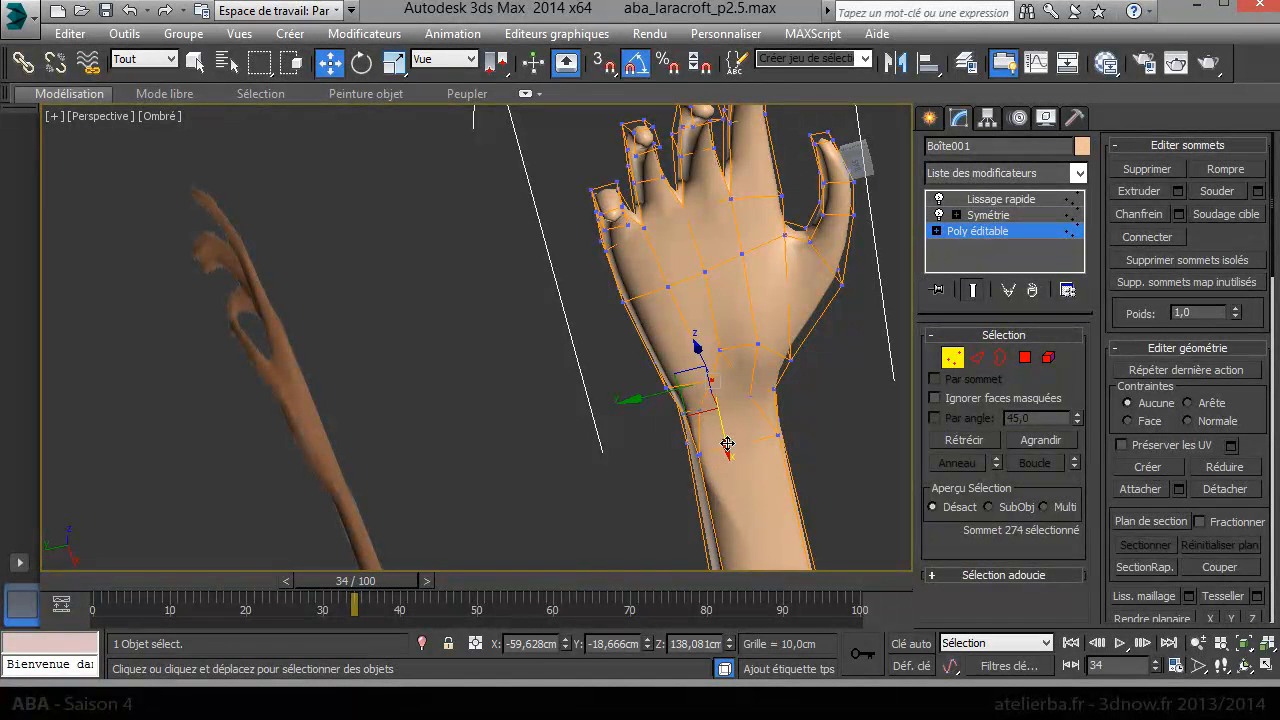
{"action": "middle_click_drag", "start_coordinate": [744, 436], "coordinate": [757, 355], "text": "alt"}
{"action": "left_click", "coordinate": [693, 428]}
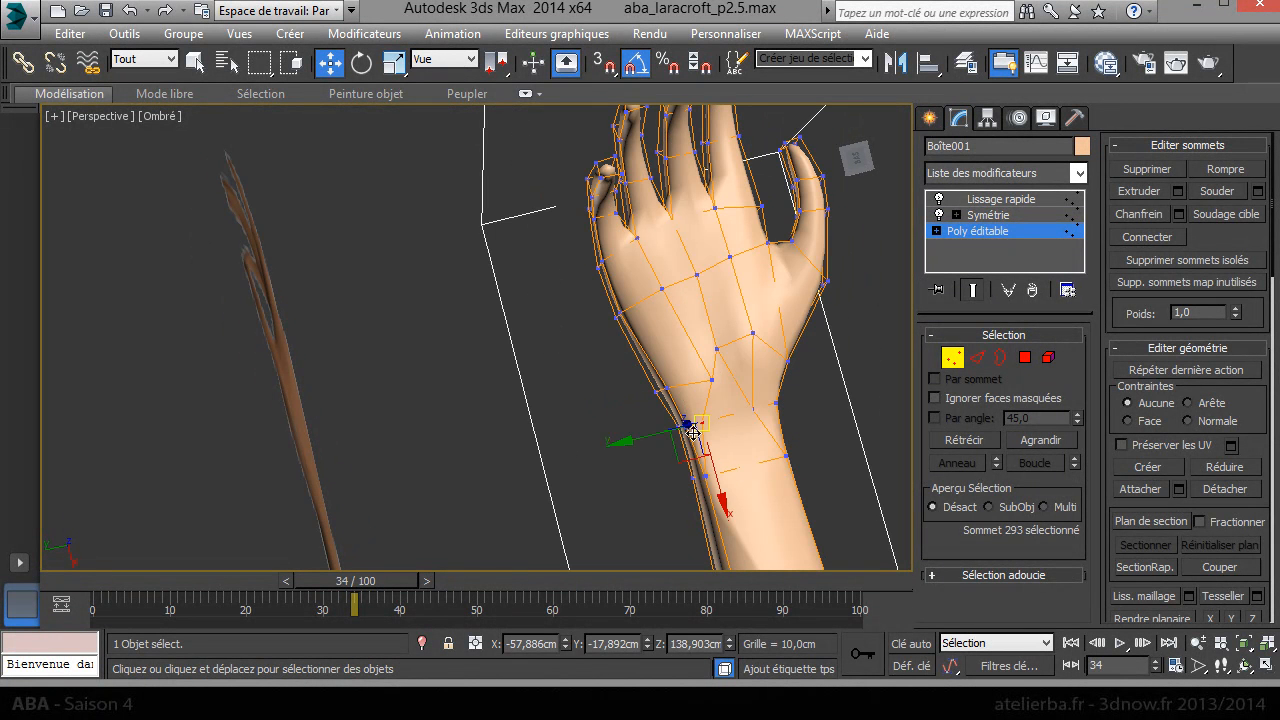
{"action": "left_click_drag", "start_coordinate": [651, 438], "coordinate": [672, 433]}
{"action": "left_click", "coordinate": [726, 414]}
{"action": "middle_click_drag", "start_coordinate": [728, 426], "coordinate": [789, 435], "text": "alt"}
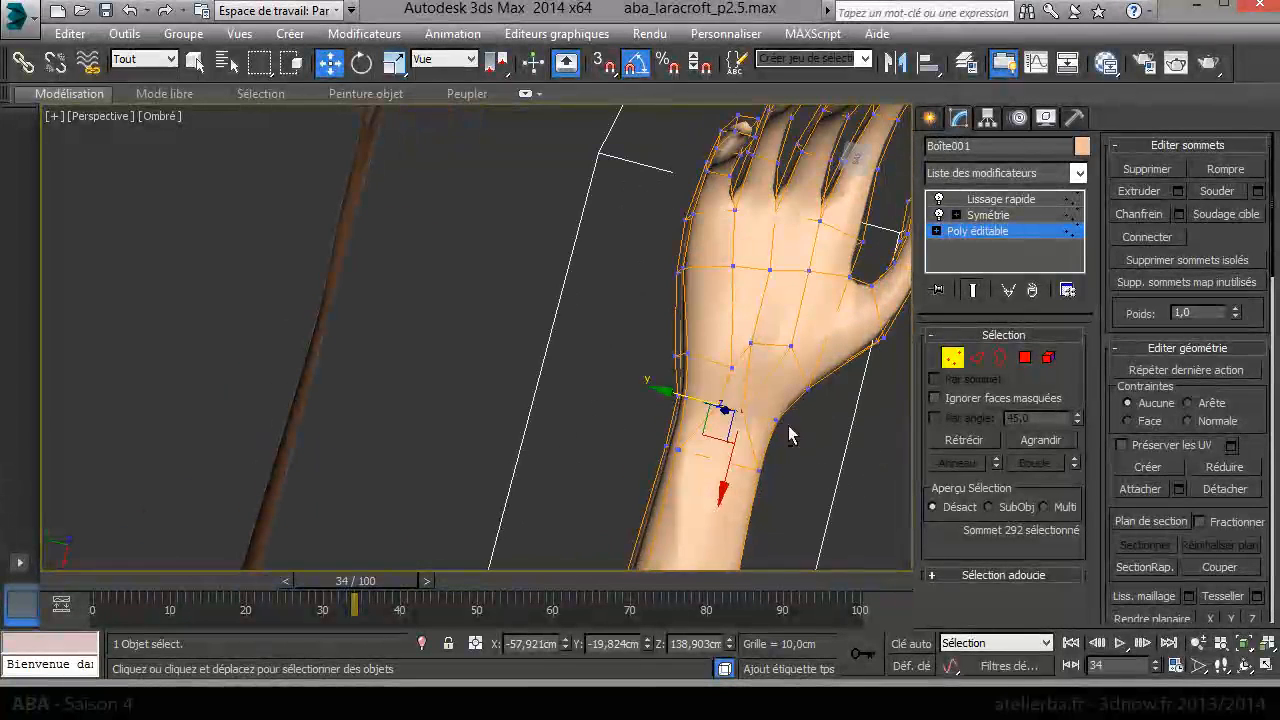
{"action": "left_click", "coordinate": [731, 367]}
{"action": "left_click_drag", "start_coordinate": [694, 398], "coordinate": [686, 380]}
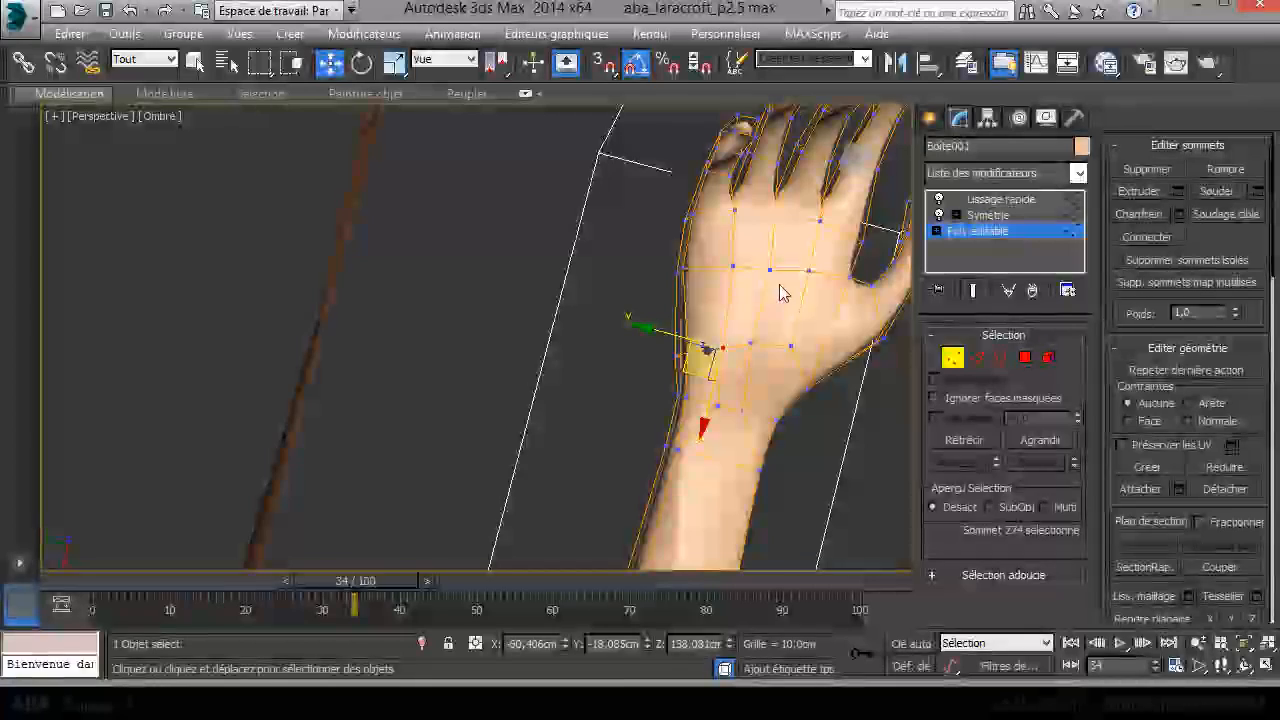
Step: Adjust the height of the vertices across the middle of the palm to shape its hollow
{"action": "left_click", "coordinate": [770, 271]}
{"action": "middle_click_drag", "start_coordinate": [802, 308], "coordinate": [771, 425], "text": "alt"}
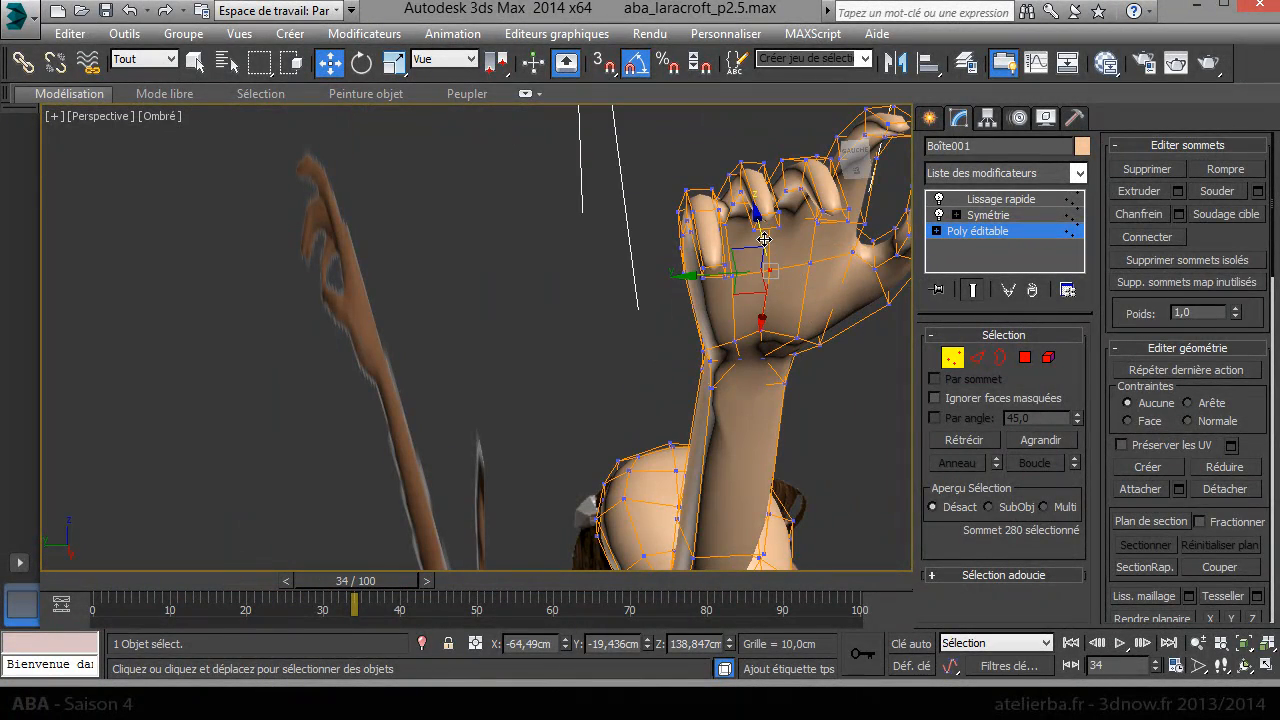
{"action": "middle_click_drag", "start_coordinate": [826, 284], "coordinate": [816, 210], "text": "alt"}
{"action": "left_click", "coordinate": [810, 256], "text": "ctrl"}
{"action": "left_click_drag", "start_coordinate": [794, 234], "coordinate": [795, 236]}
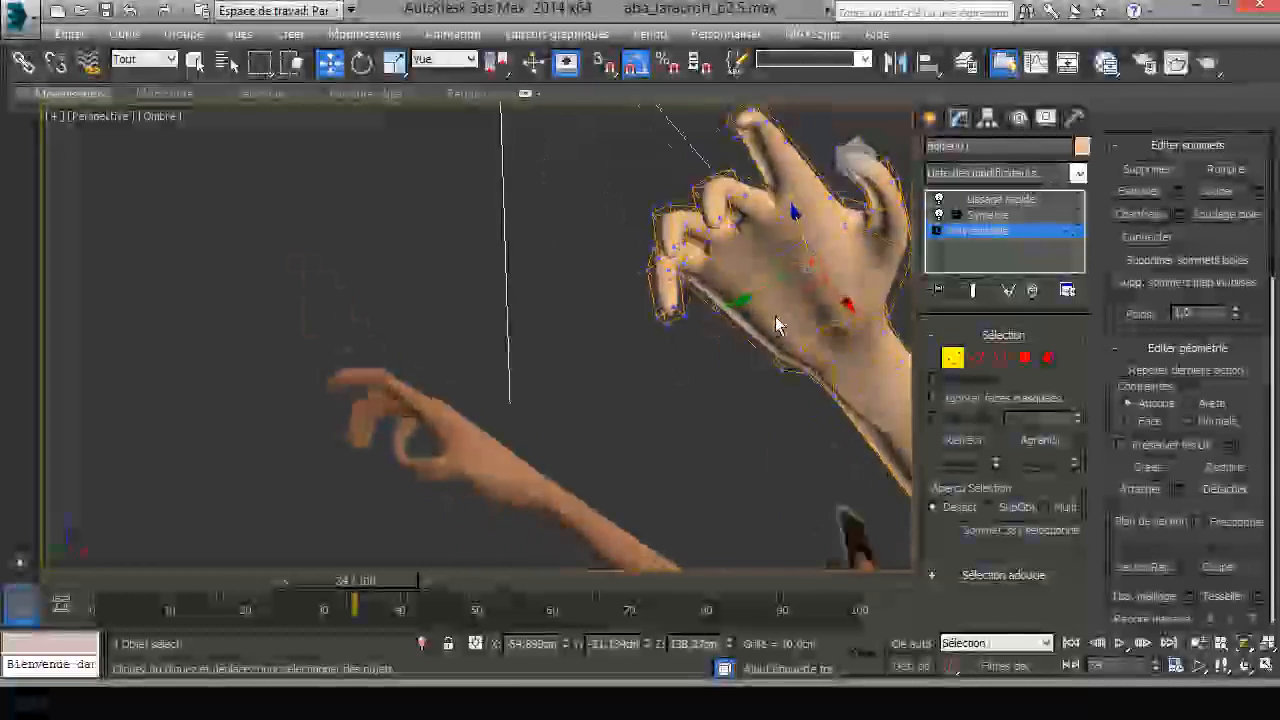
{"action": "middle_click_drag", "start_coordinate": [763, 400], "coordinate": [737, 287], "text": "alt"}
{"action": "left_click", "coordinate": [737, 287]}
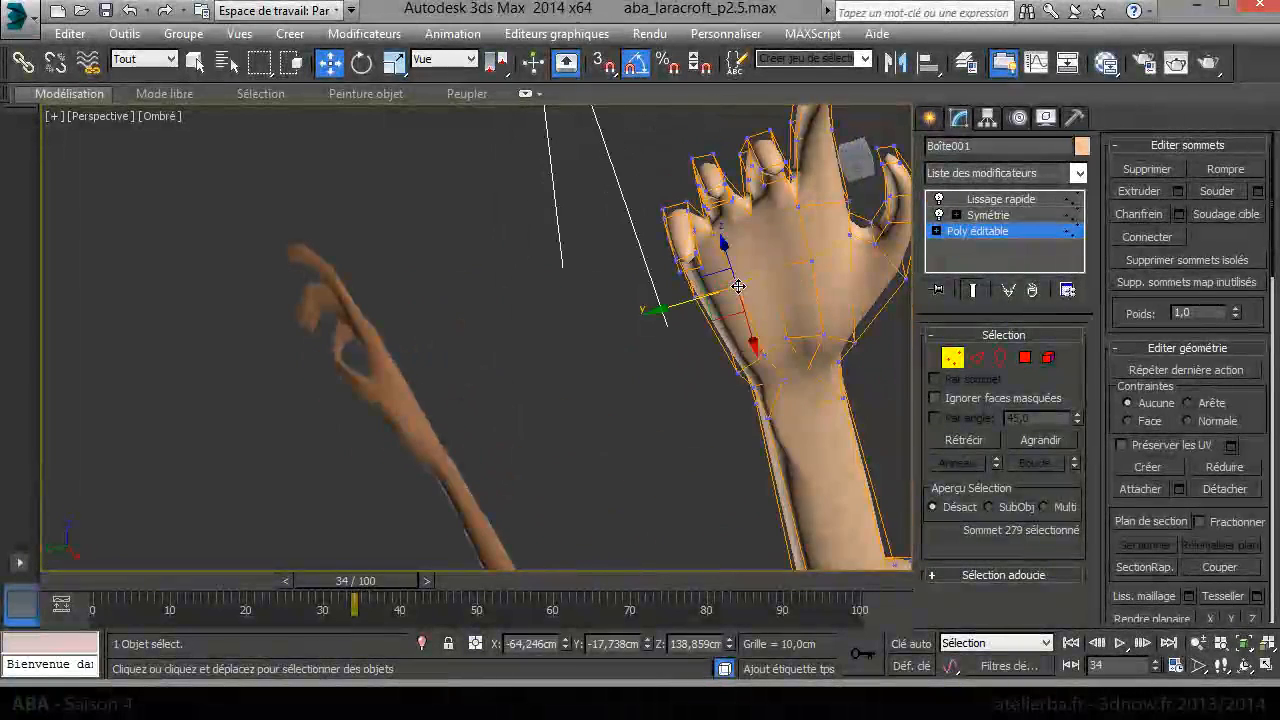
{"action": "left_click", "coordinate": [766, 270]}
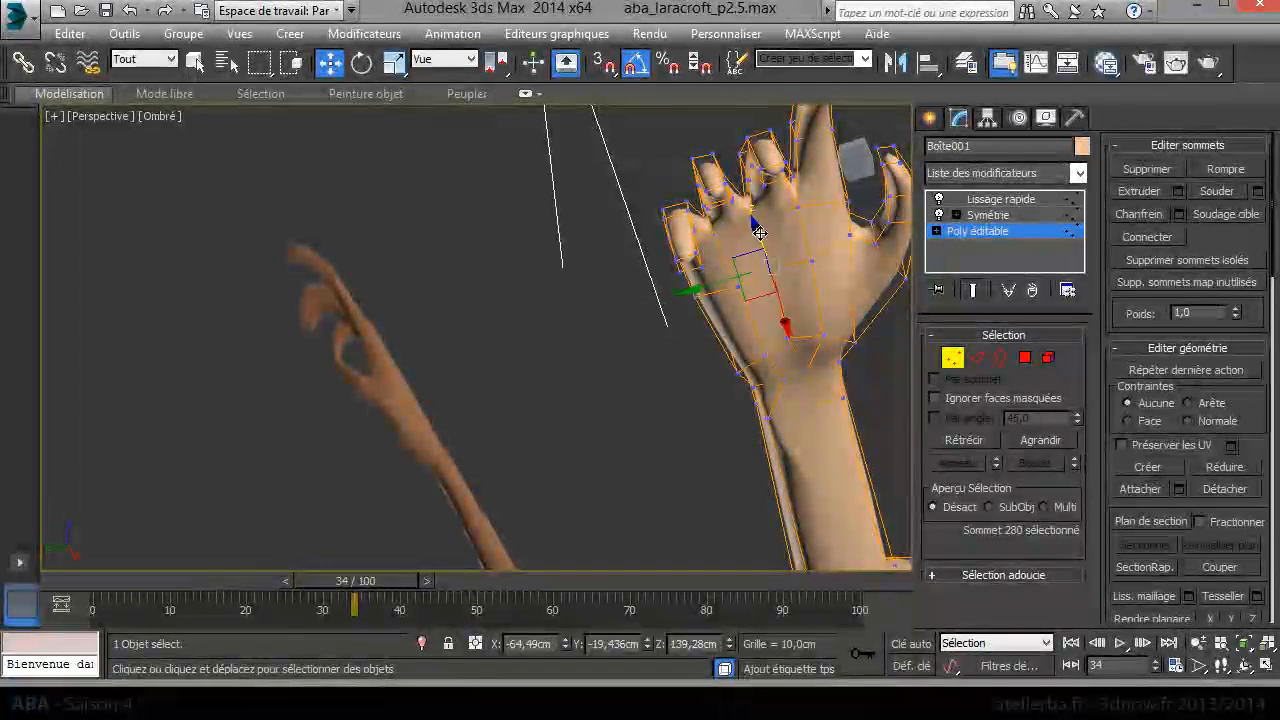
{"action": "middle_click_drag", "start_coordinate": [760, 255], "coordinate": [403, 431], "text": "alt"}
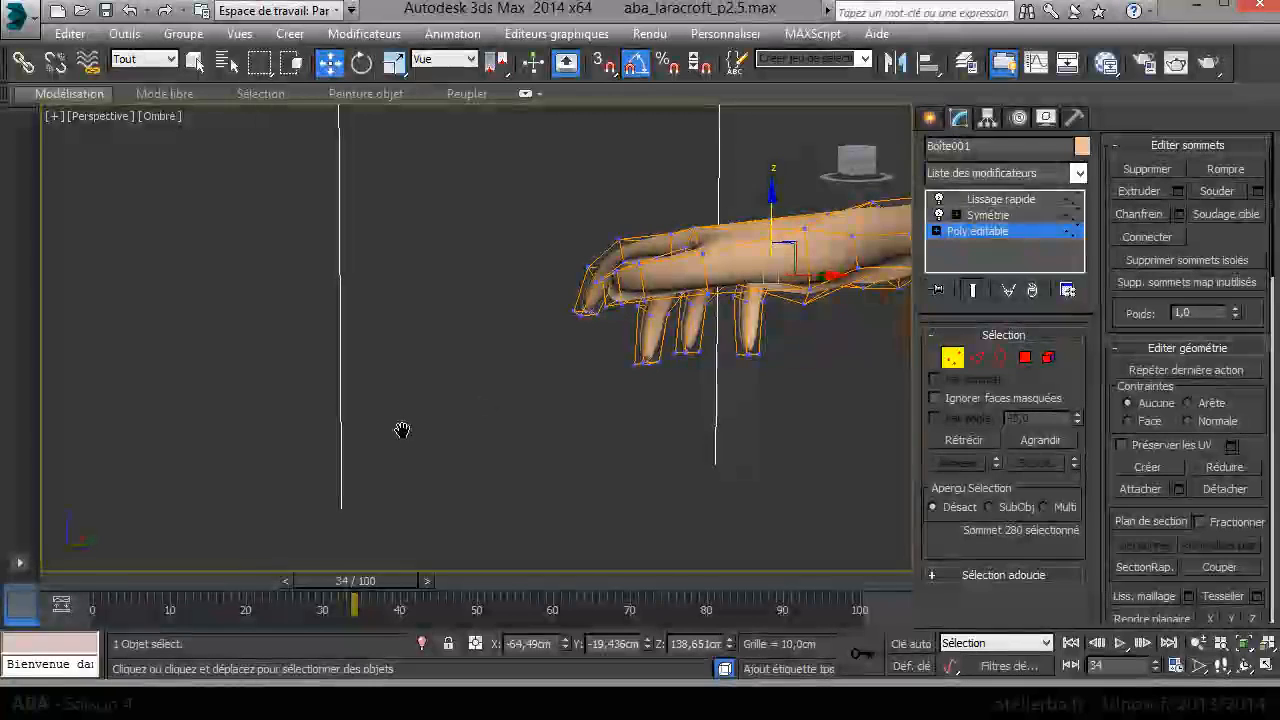
Step: Lower the vertices at the base of the thumb to give the thumb side of the palm more volume
{"action": "left_click", "coordinate": [805, 244]}
{"action": "left_click", "coordinate": [811, 289]}
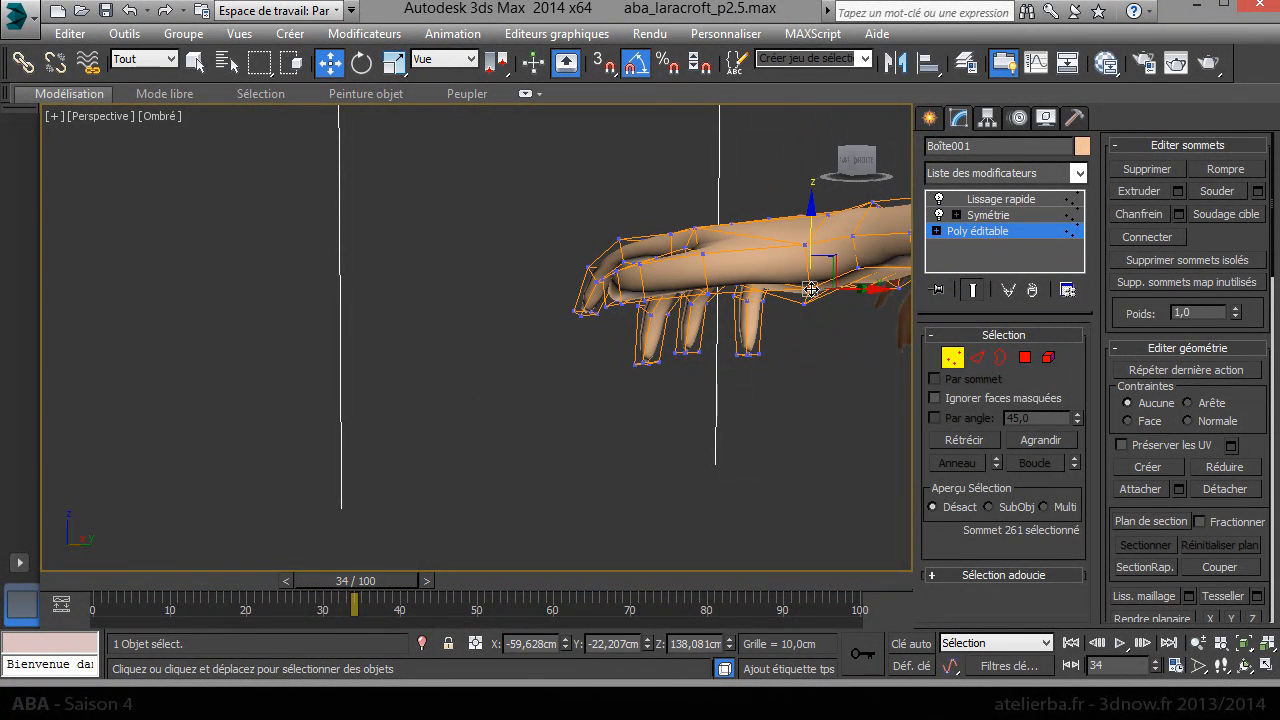
{"action": "middle_click_drag", "start_coordinate": [805, 243], "coordinate": [755, 270], "text": "alt"}
{"action": "left_click", "coordinate": [736, 269]}
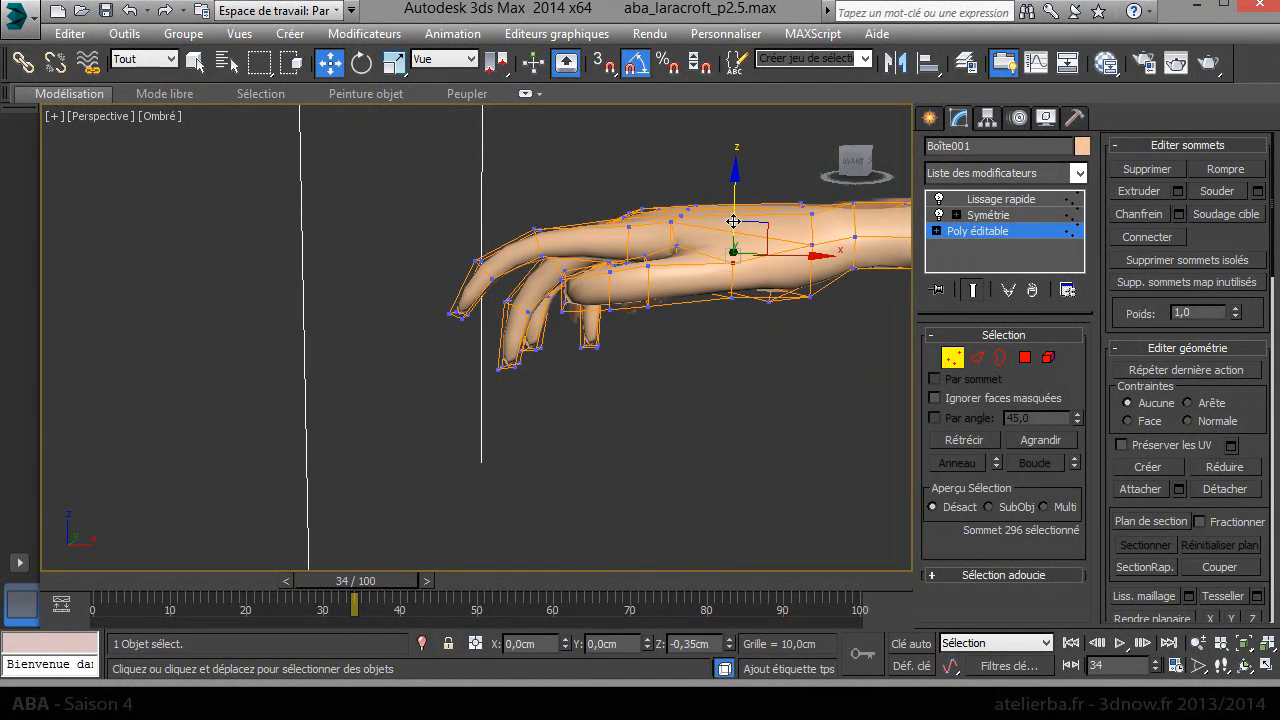
{"action": "left_click", "coordinate": [734, 298]}
{"action": "left_click_drag", "start_coordinate": [734, 256], "coordinate": [734, 275]}
{"action": "mouse_move", "coordinate": [737, 264]}
{"action": "middle_mouse_down", "text": "alt"}
{"action": "mouse_move", "coordinate": [832, 345]}
{"action": "mouse_move", "coordinate": [947, 203]}
{"action": "mouse_move", "coordinate": [895, 212]}
{"action": "mouse_move", "coordinate": [913, 124]}
{"action": "mouse_move", "coordinate": [925, 152]}
{"action": "mouse_move", "coordinate": [908, 325]}
{"action": "mouse_move", "coordinate": [846, 300]}
{"action": "mouse_move", "coordinate": [795, 305]}
{"action": "mouse_move", "coordinate": [766, 285]}
{"action": "mouse_move", "coordinate": [607, 271]}
{"action": "mouse_move", "coordinate": [680, 209]}
{"action": "mouse_move", "coordinate": [680, 238]}
{"action": "mouse_move", "coordinate": [720, 250]}
{"action": "middle_mouse_up", "text": "alt"}
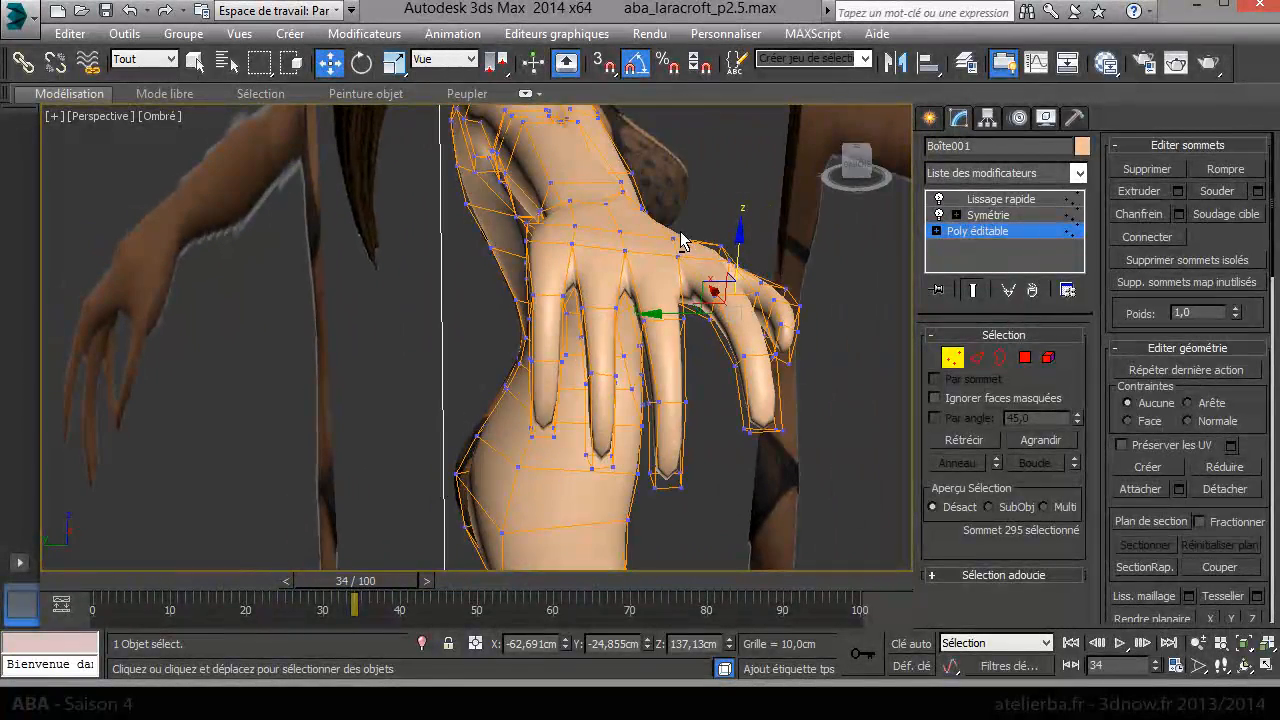
Step: Raise the polygon on the back of the hand behind the middle finger's knuckle
{"action": "left_click", "coordinate": [1025, 358]}
{"action": "left_click", "coordinate": [640, 256]}
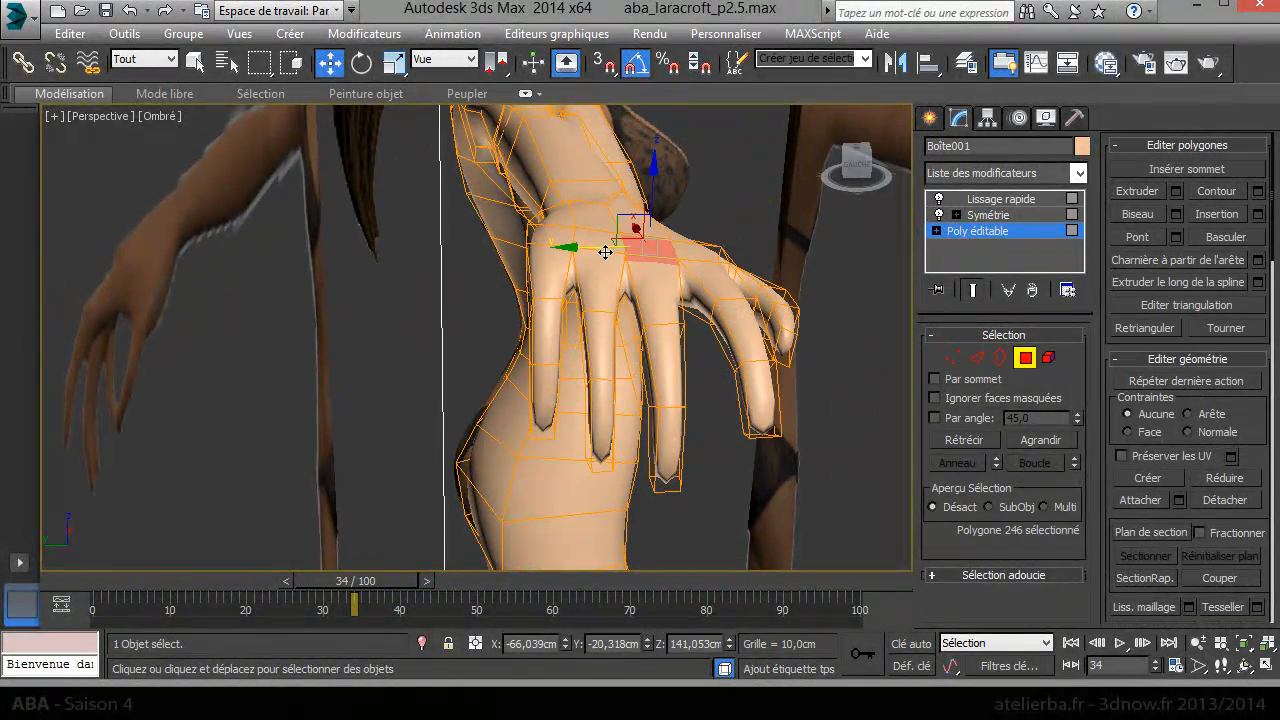
{"action": "left_click", "coordinate": [605, 252], "text": "ctrl"}
{"action": "middle_click_drag", "start_coordinate": [628, 193], "coordinate": [560, 245], "text": "alt"}
{"action": "left_click", "coordinate": [969, 362]}
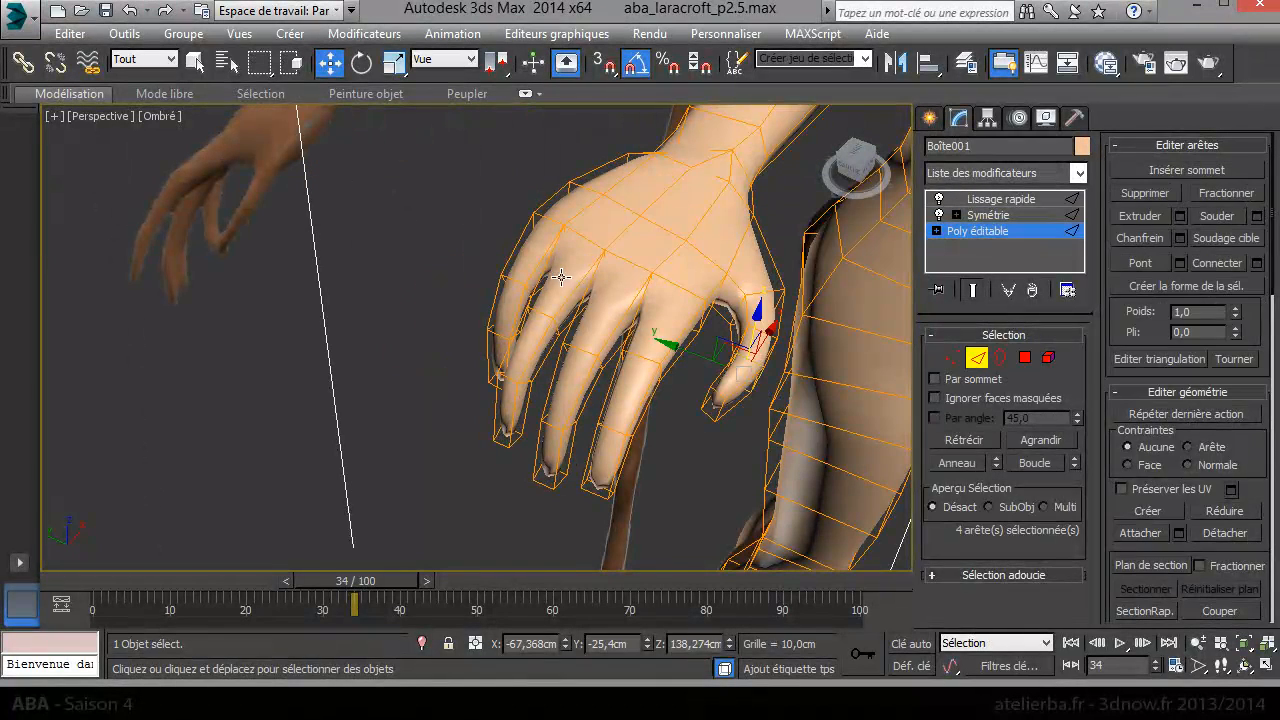
{"action": "left_click", "coordinate": [1024, 358]}
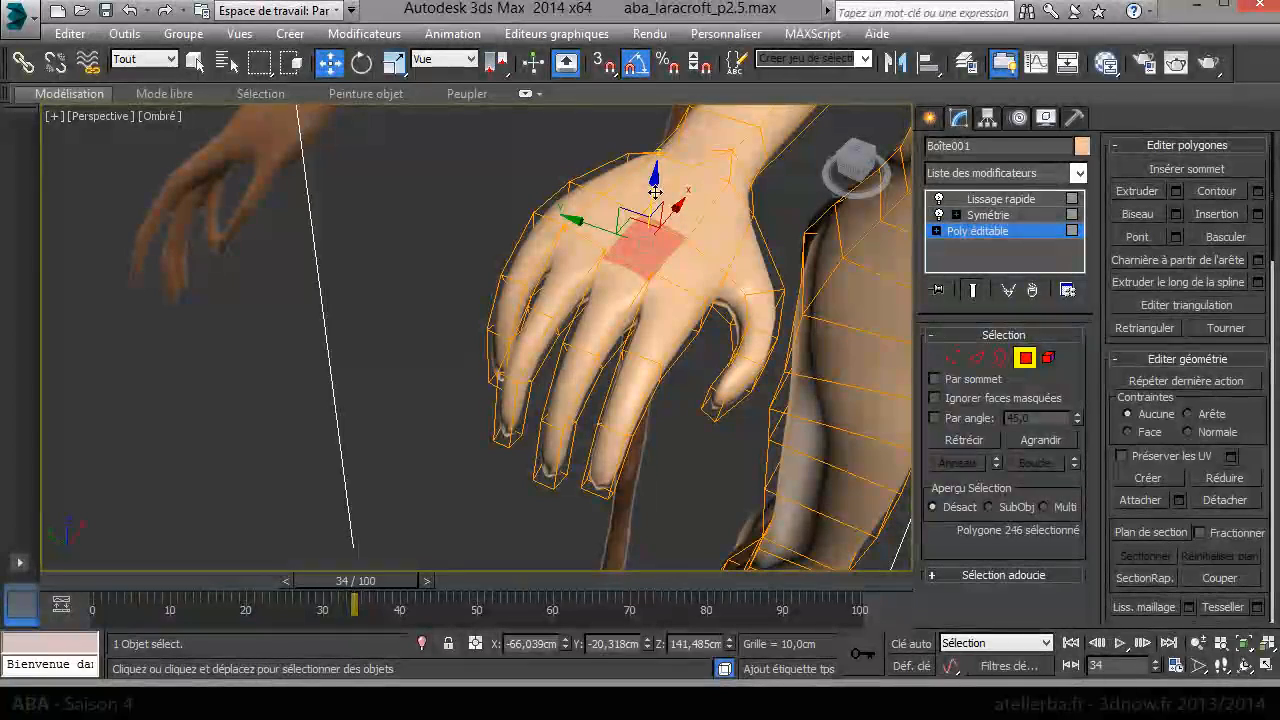
{"action": "left_click_drag", "start_coordinate": [655, 192], "coordinate": [655, 184]}
{"action": "middle_click_drag", "start_coordinate": [711, 276], "coordinate": [677, 191], "text": "alt"}
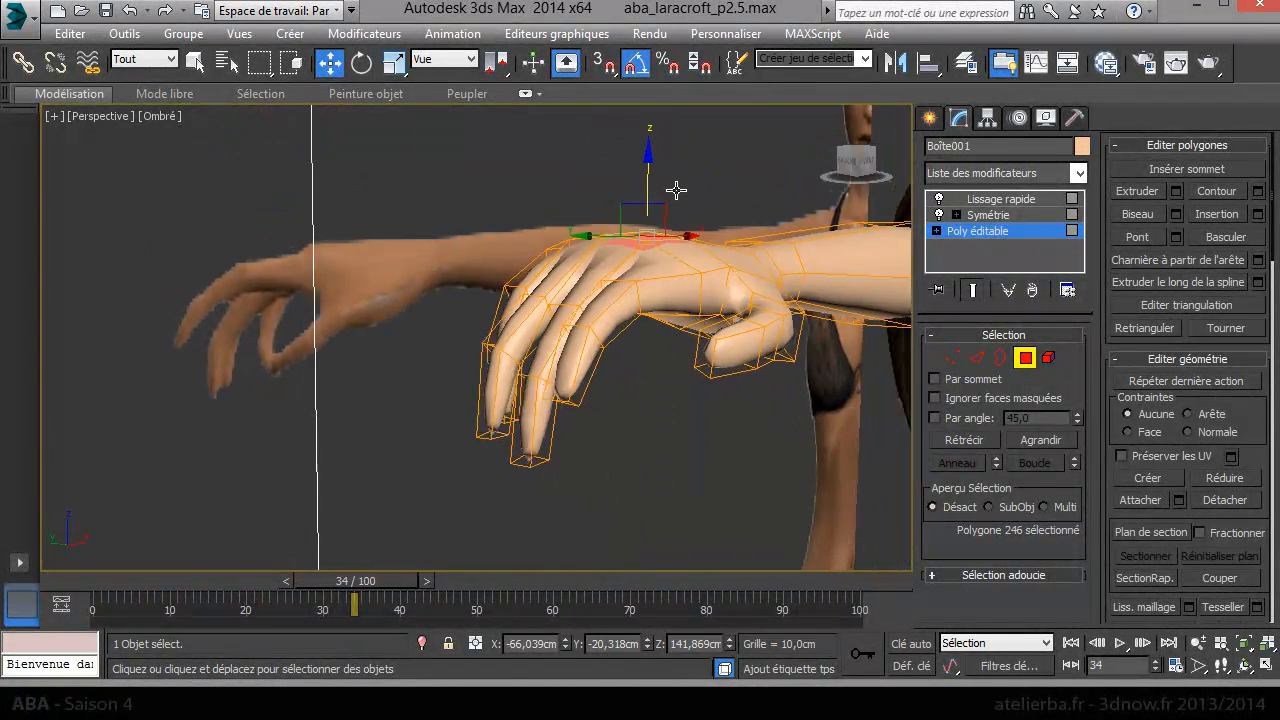
Step: Raise the vertex on the thumb side of the back of the hand, then clear the selection
{"action": "left_click", "coordinate": [957, 366]}
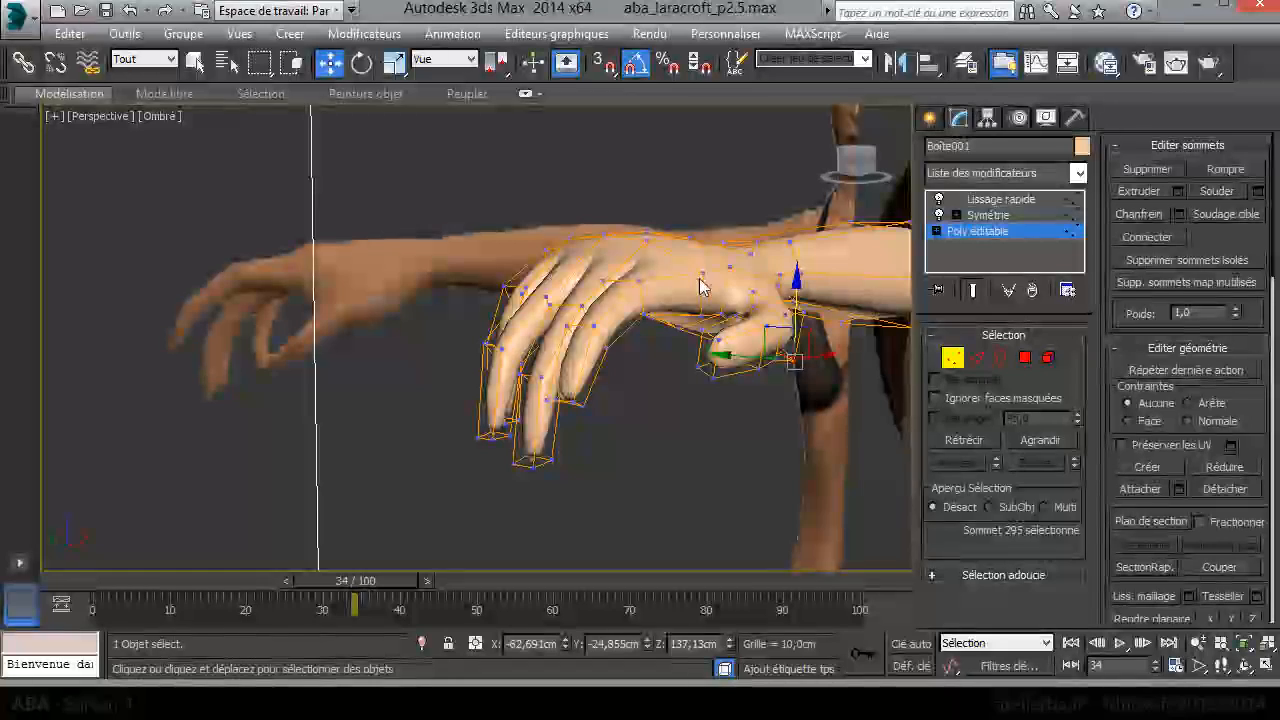
{"action": "left_click", "coordinate": [703, 271]}
{"action": "left_click_drag", "start_coordinate": [709, 229], "coordinate": [709, 218]}
{"action": "left_click", "coordinate": [667, 354]}
{"action": "middle_click_drag", "start_coordinate": [667, 354], "coordinate": [639, 338], "text": "alt"}
{"action": "middle_click_drag", "start_coordinate": [387, 270], "coordinate": [420, 290], "text": "alt"}
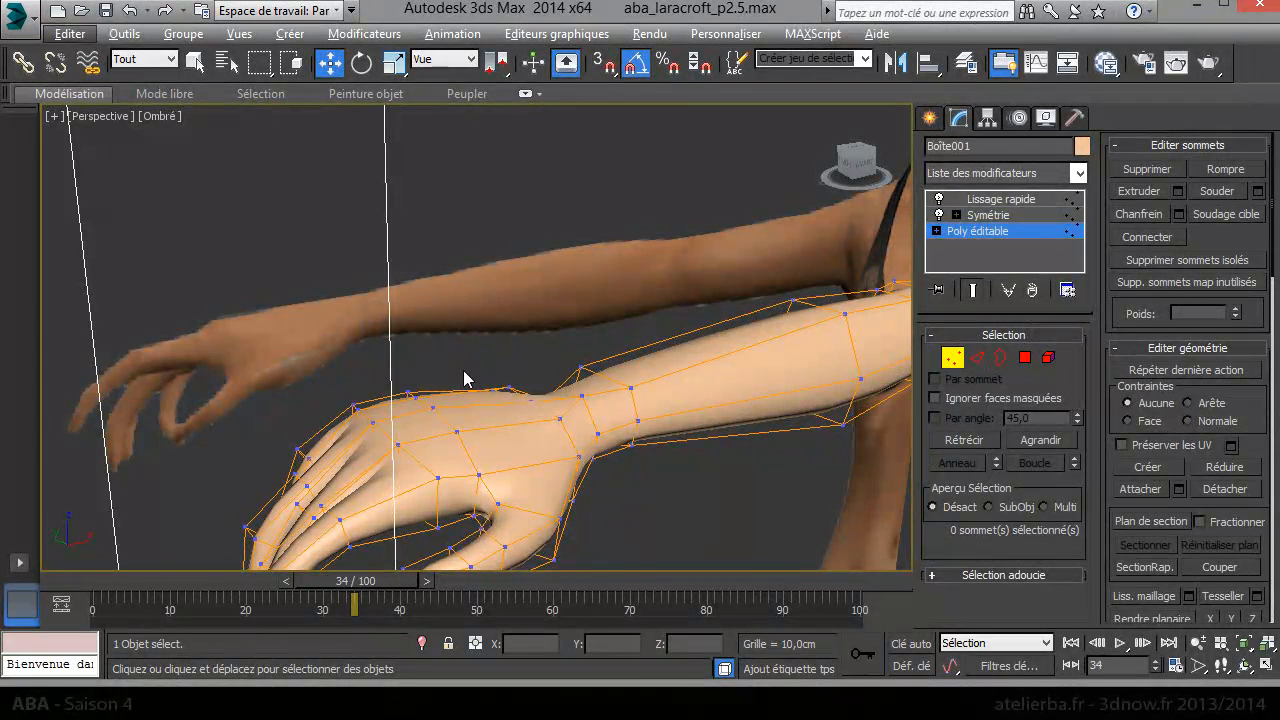
{"action": "middle_click_drag", "start_coordinate": [463, 370], "coordinate": [457, 401], "text": "alt"}
Step: Rotate the little fingertip's vertices -5 degrees about Z in the top view and reposition them over the reference
{"action": "key", "text": "t"}
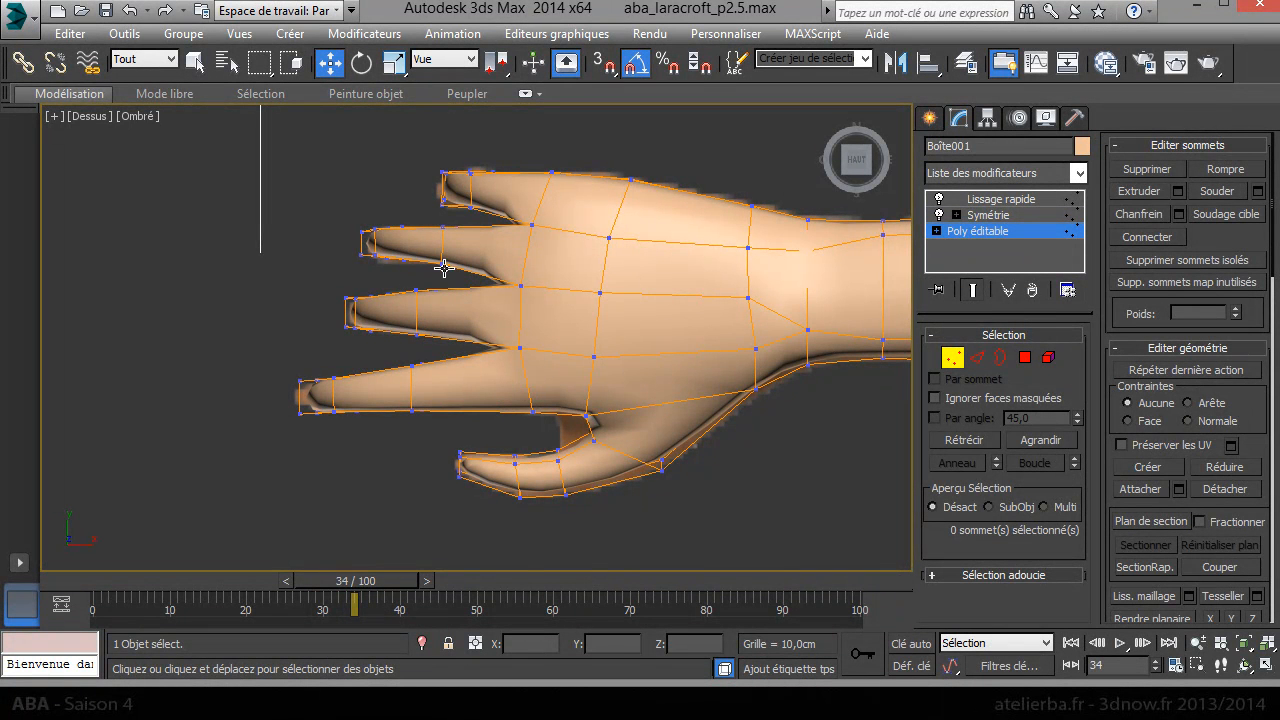
{"action": "scroll", "coordinate": [486, 266], "scroll_direction": "up", "scroll_amount": 5}
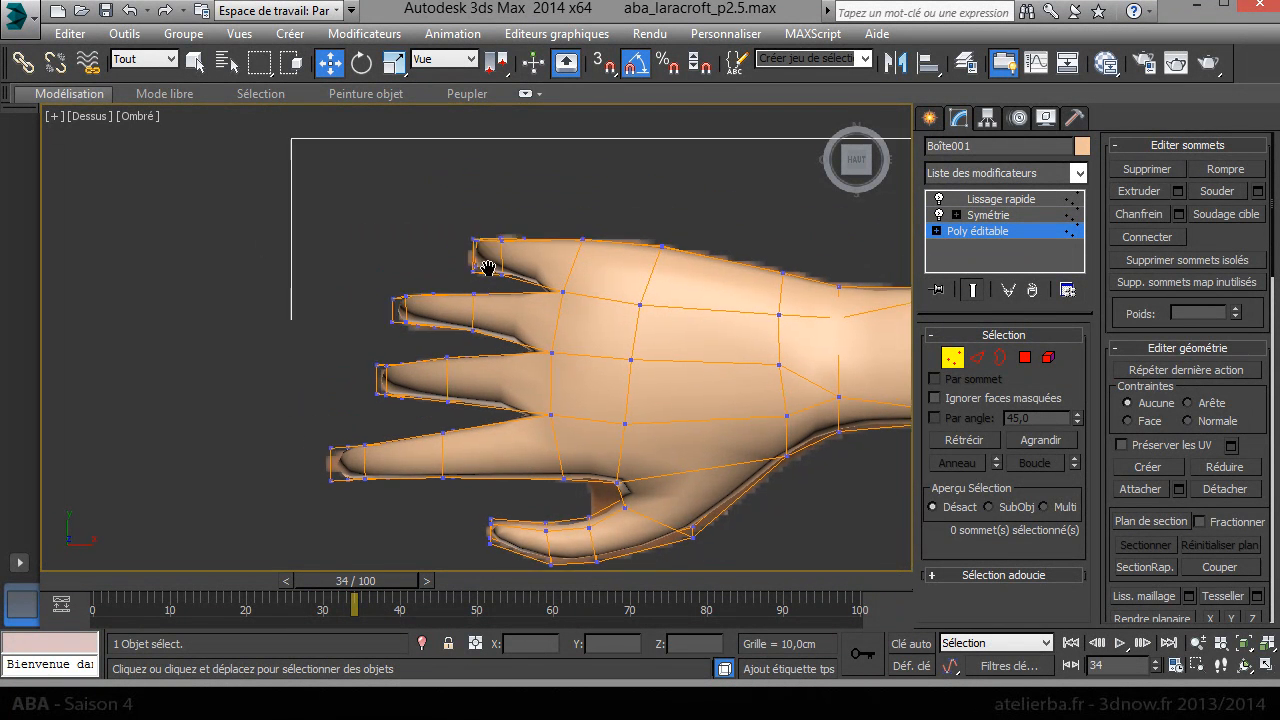
{"action": "left_click_drag", "start_coordinate": [561, 270], "coordinate": [561, 270]}
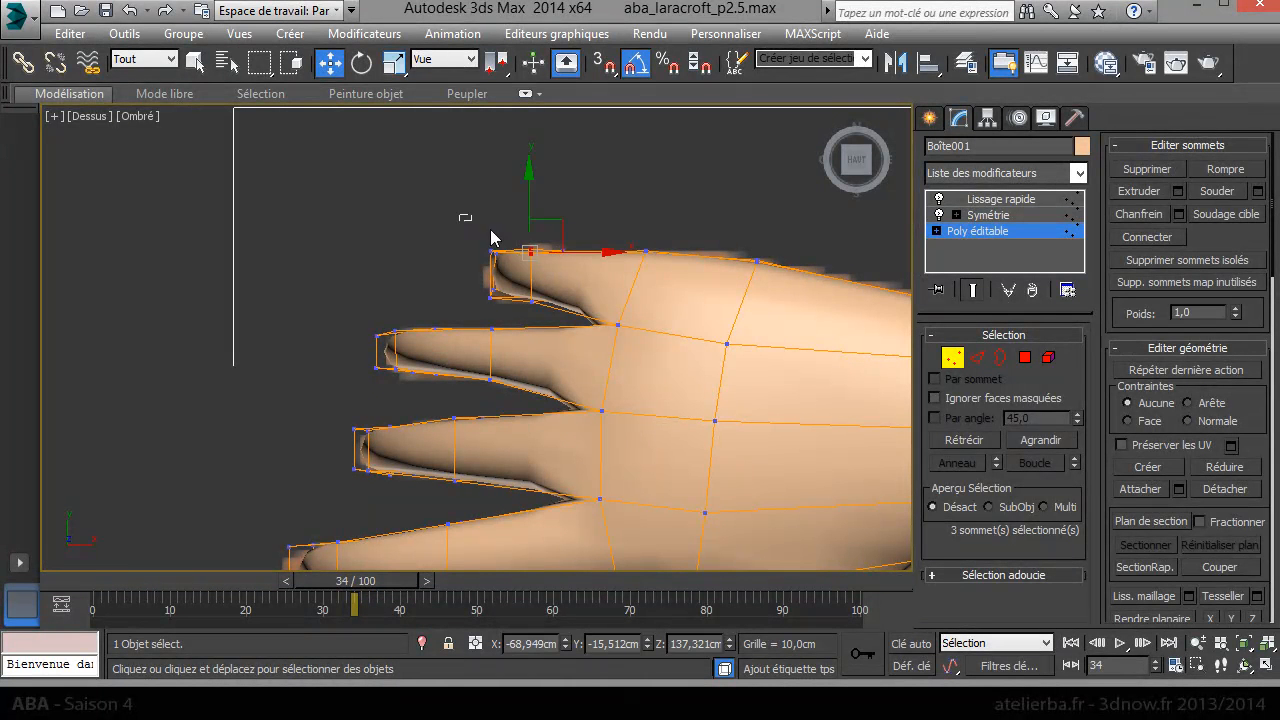
{"action": "left_click_drag", "start_coordinate": [587, 315], "coordinate": [586, 320]}
{"action": "right_click", "coordinate": [551, 262]}
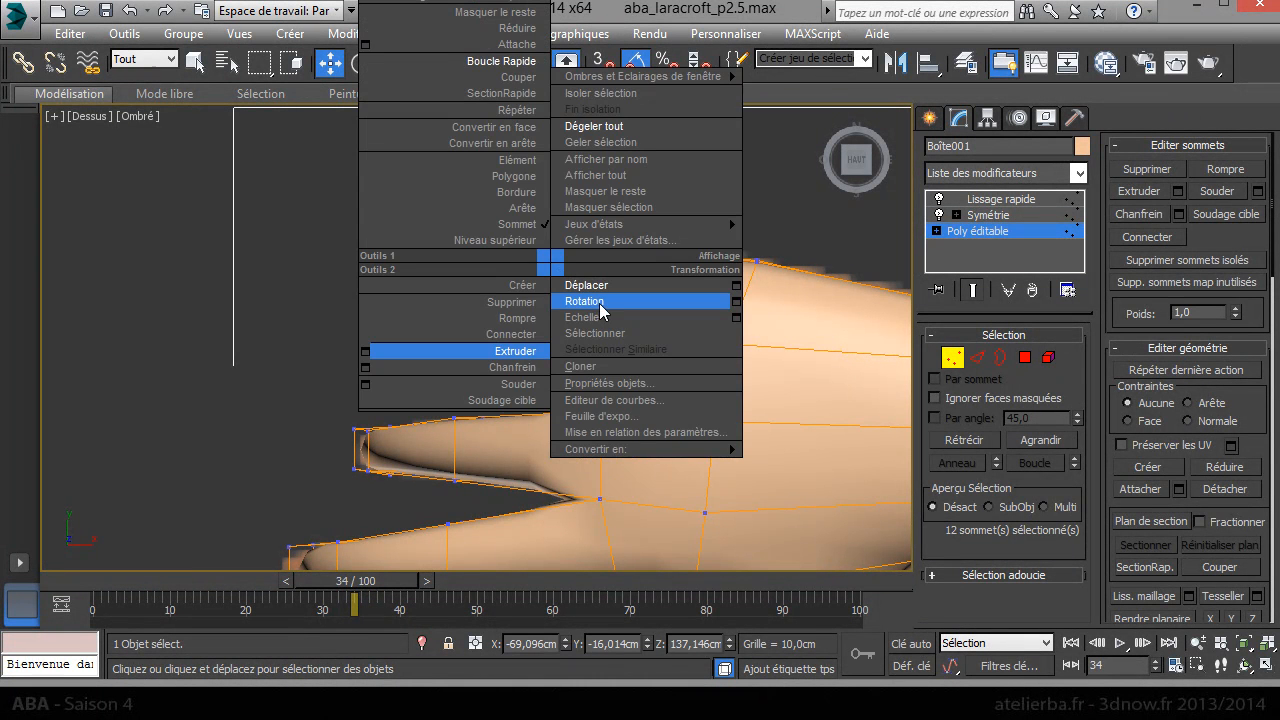
{"action": "left_click", "coordinate": [600, 302]}
{"action": "left_click_drag", "start_coordinate": [575, 218], "coordinate": [578, 222]}
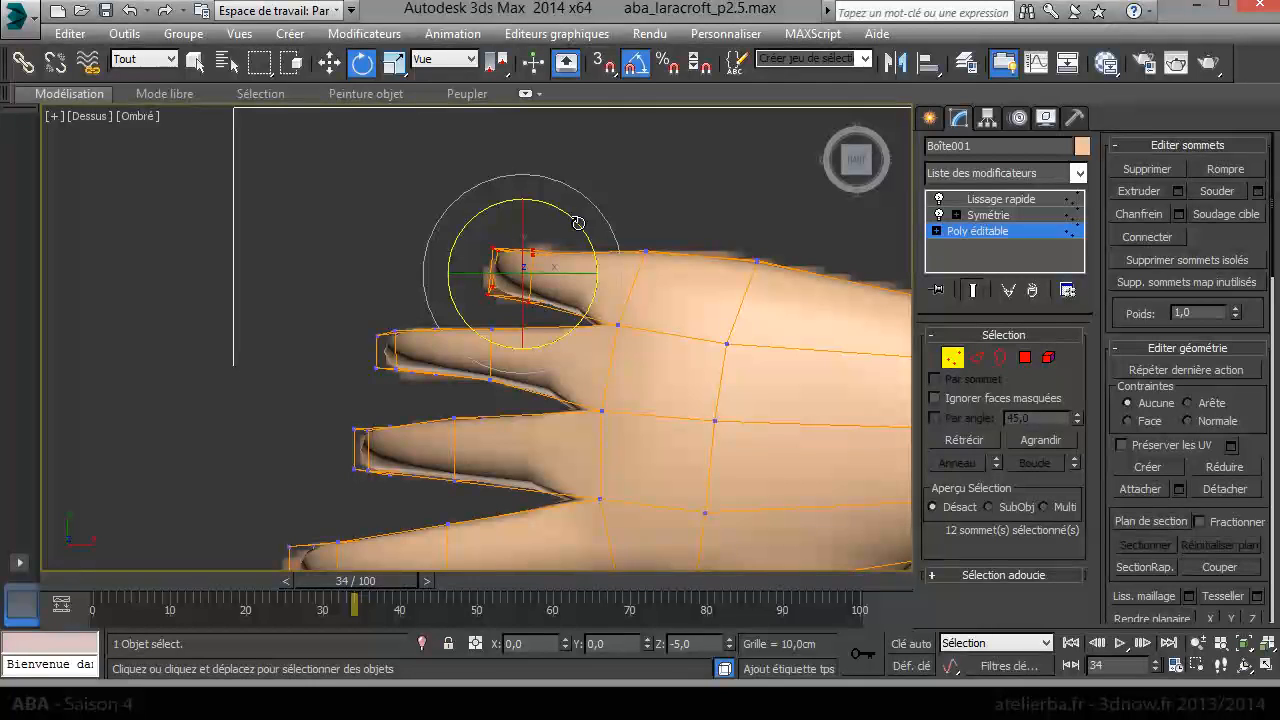
{"action": "right_click", "coordinate": [577, 222]}
{"action": "left_click", "coordinate": [600, 243]}
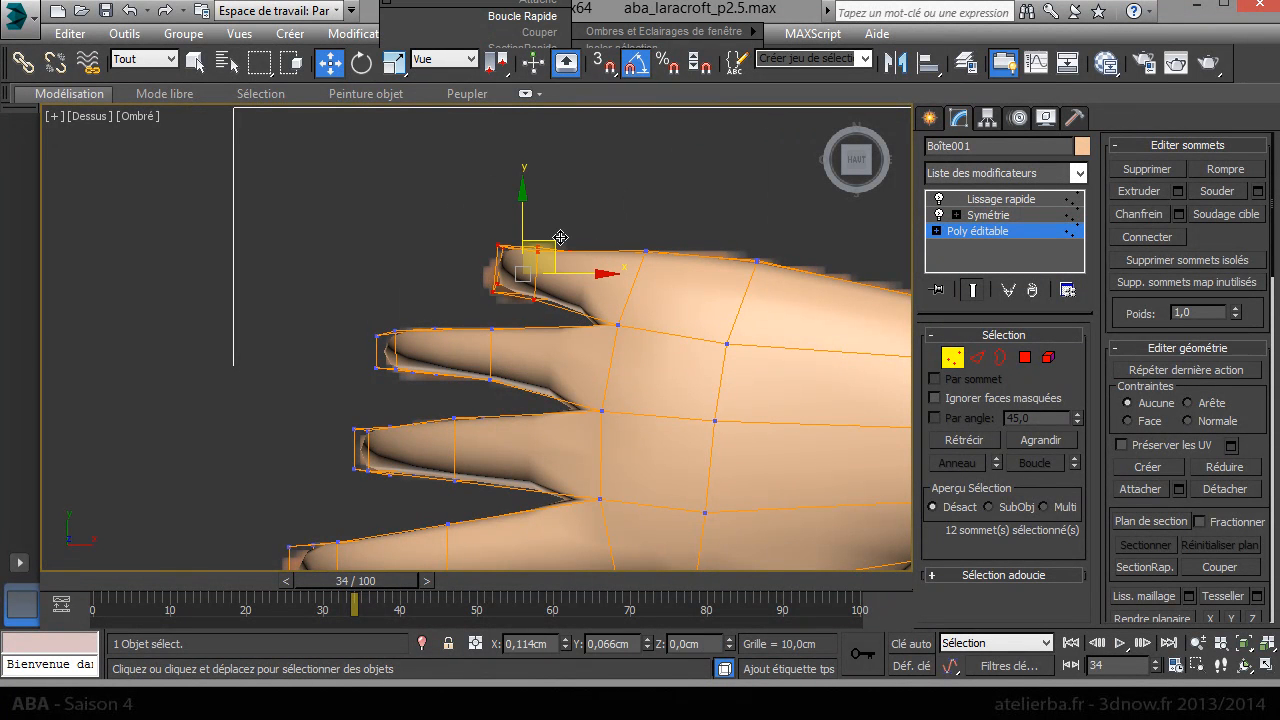
{"action": "left_click_drag", "start_coordinate": [555, 240], "coordinate": [556, 236]}
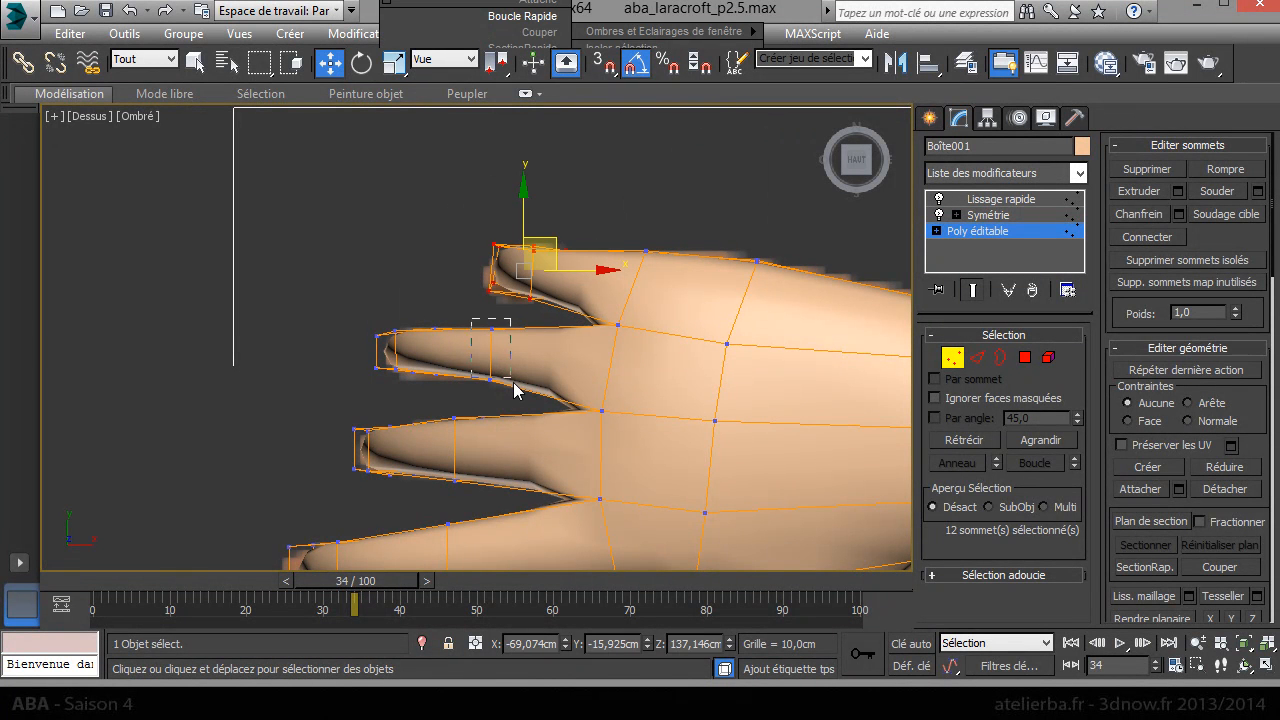
Step: Move the thumb-side vertices of the ring fingertip and the opposite-side vertices of the middle fingertip outward to widen both tips
{"action": "left_click_drag", "start_coordinate": [514, 388], "coordinate": [514, 388]}
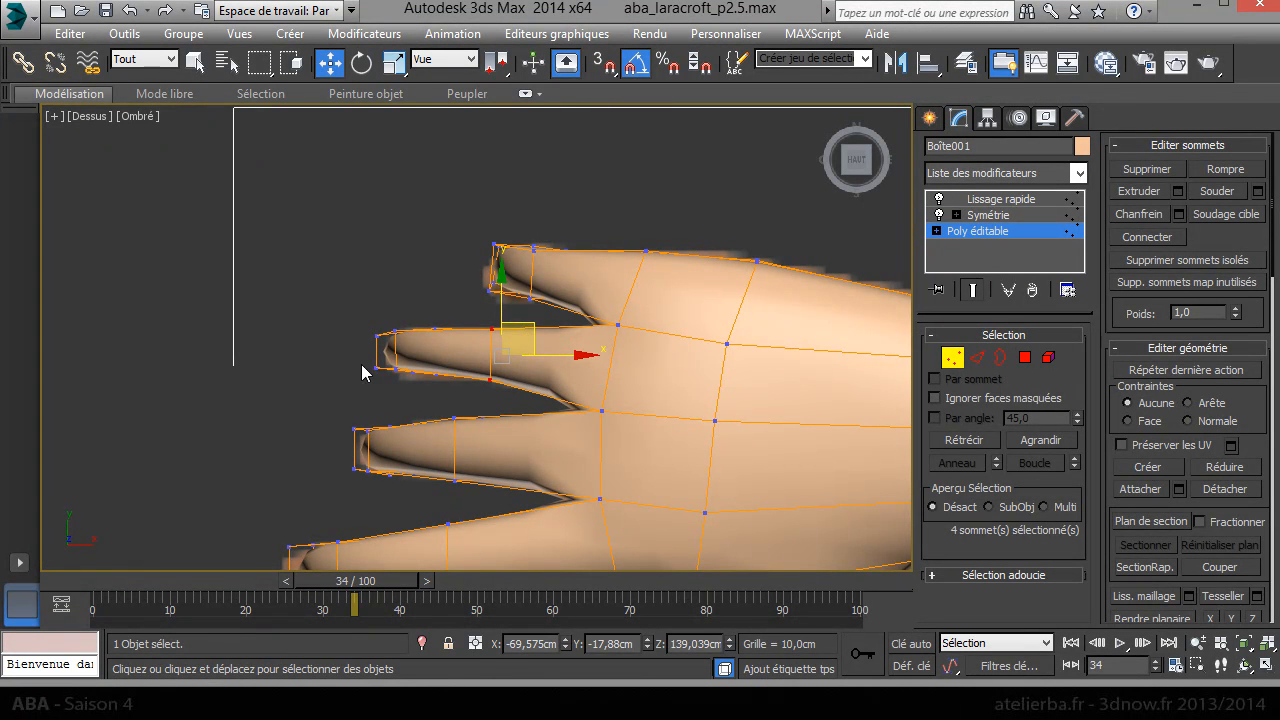
{"action": "left_click_drag", "start_coordinate": [362, 372], "coordinate": [428, 398]}
{"action": "left_click_drag", "start_coordinate": [393, 316], "coordinate": [394, 324]}
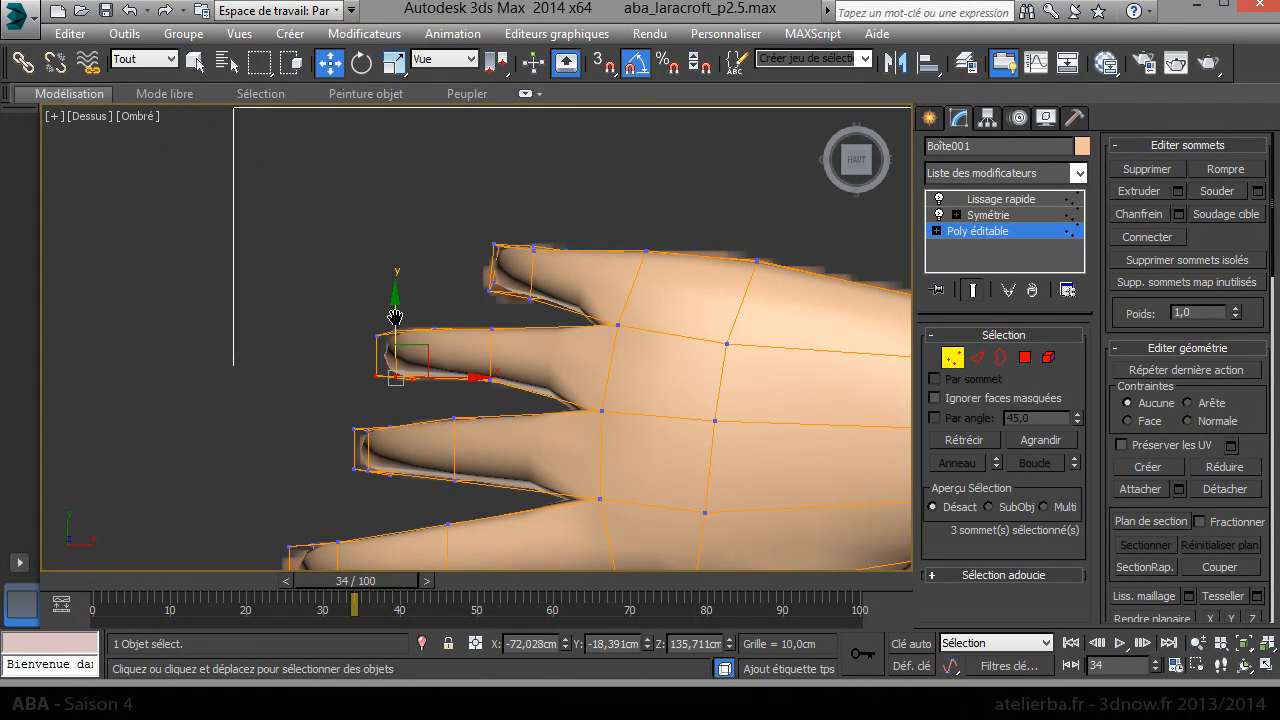
{"action": "middle_click_drag", "start_coordinate": [395, 334], "coordinate": [431, 153]}
{"action": "left_click_drag", "start_coordinate": [420, 263], "coordinate": [418, 258]}
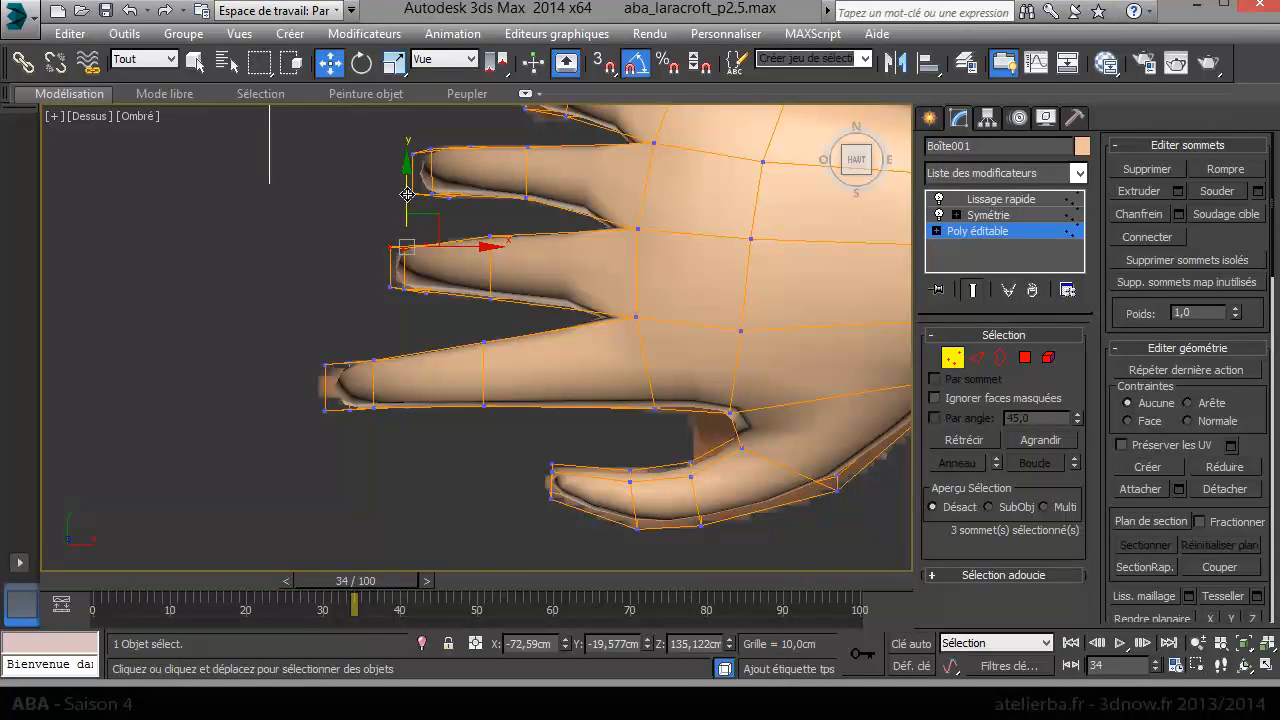
Step: Widen the index fingertip by moving the vertices on both of its sides outward
{"action": "left_click_drag", "start_coordinate": [337, 352], "coordinate": [400, 386]}
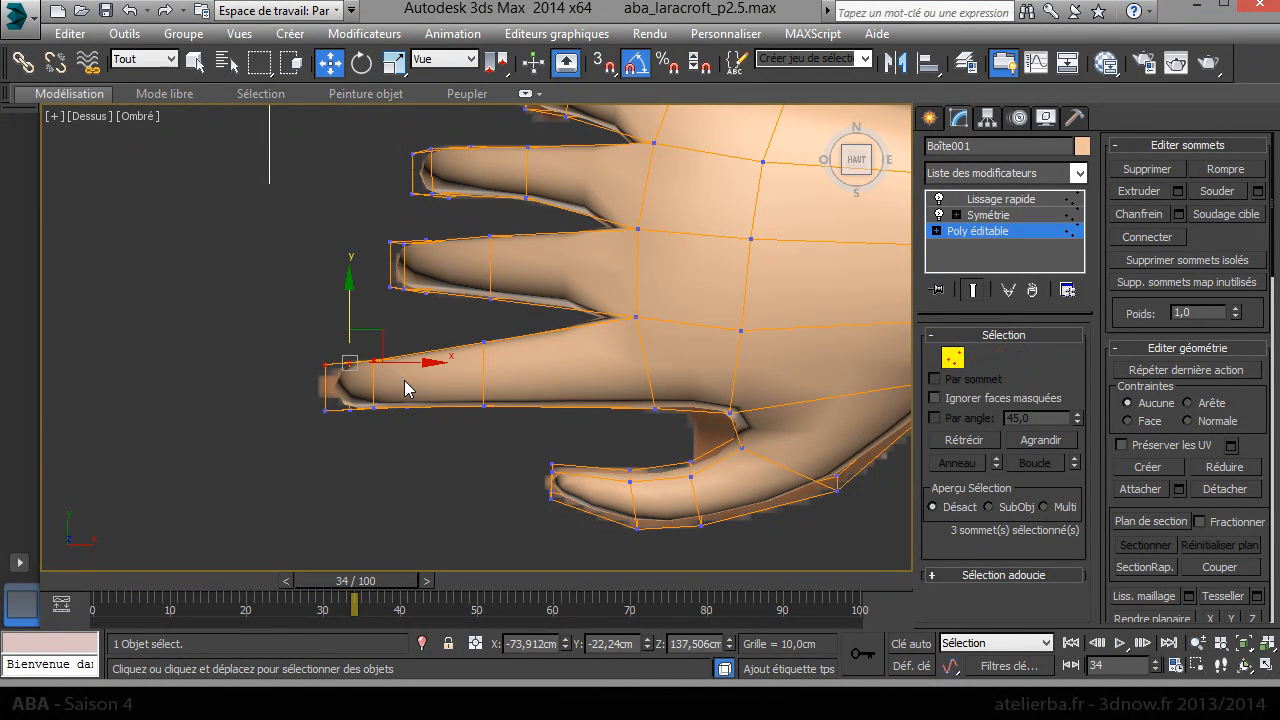
{"action": "left_click_drag", "start_coordinate": [349, 308], "coordinate": [349, 295]}
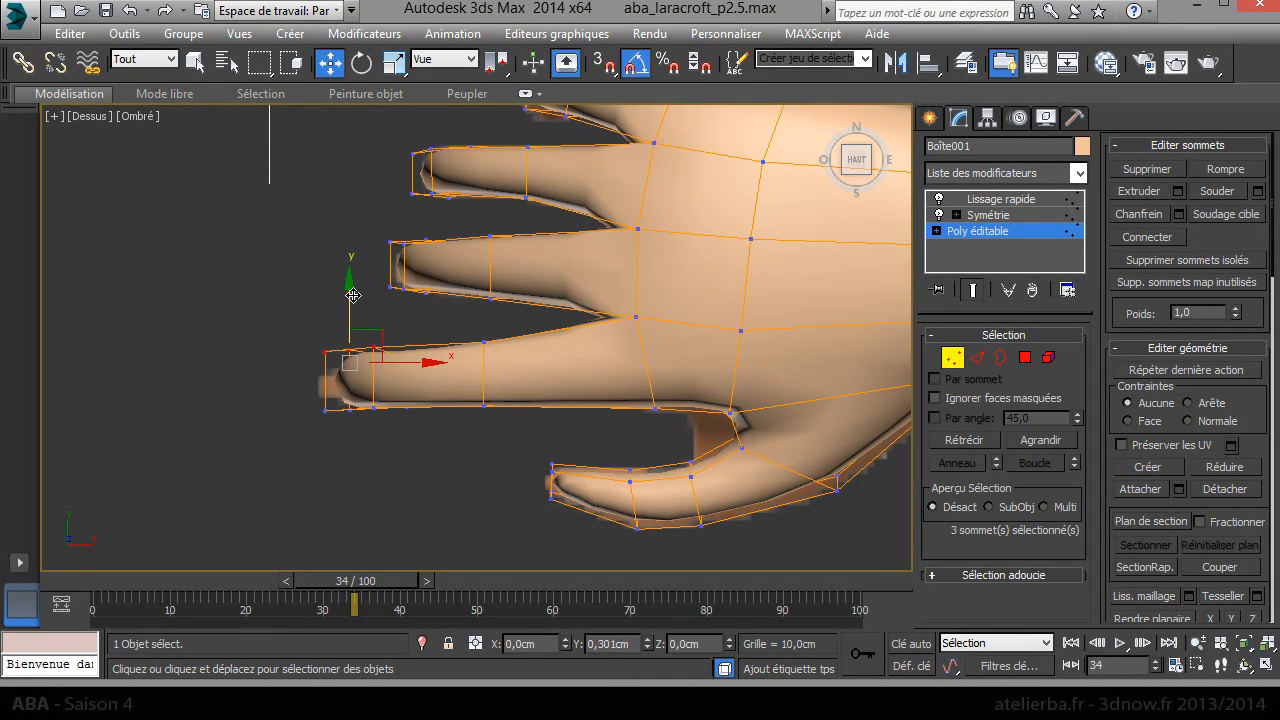
{"action": "left_click_drag", "start_coordinate": [389, 432], "coordinate": [389, 432]}
{"action": "left_click_drag", "start_coordinate": [349, 357], "coordinate": [349, 367]}
{"action": "left_click_drag", "start_coordinate": [420, 416], "coordinate": [419, 416]}
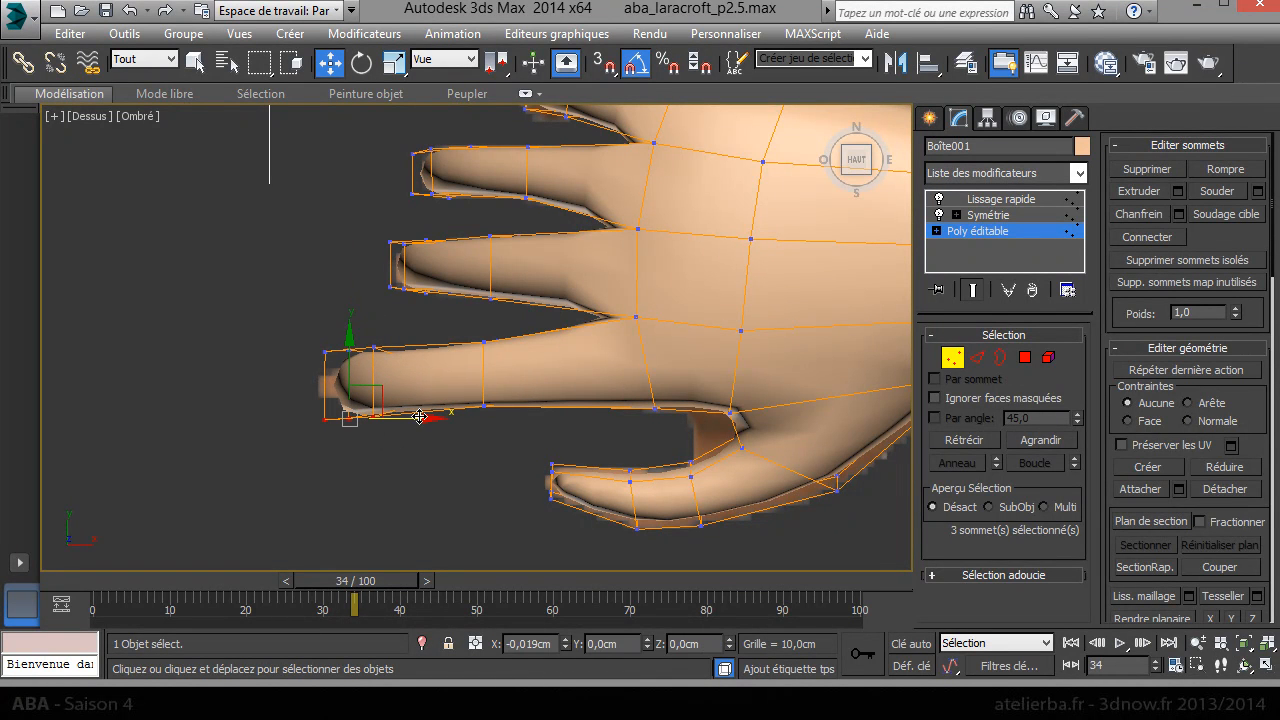
Step: Enlarge and slant the thumb tip by moving its outer and inner vertex pairs outward in the top view
{"action": "middle_click_drag", "start_coordinate": [491, 453], "coordinate": [329, 318]}
{"action": "scroll", "coordinate": [386, 375], "scroll_direction": "up", "scroll_amount": 3}
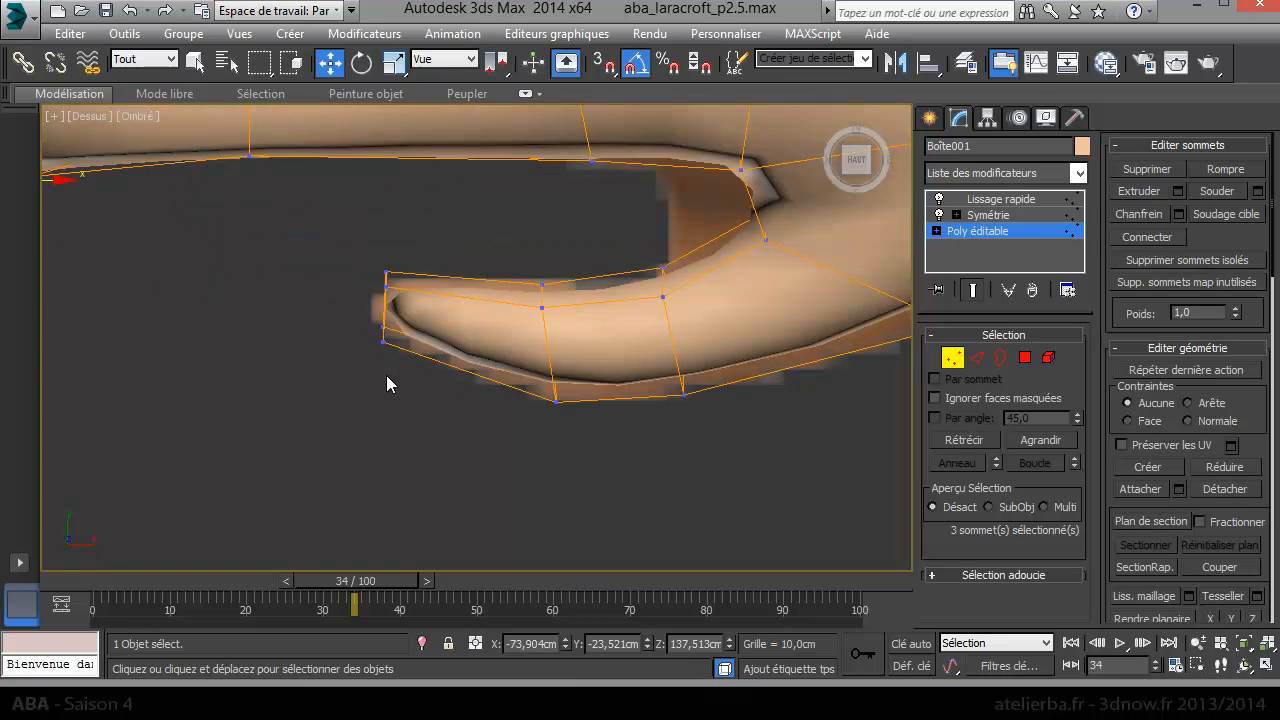
{"action": "left_click_drag", "start_coordinate": [361, 318], "coordinate": [404, 348]}
{"action": "left_click_drag", "start_coordinate": [386, 281], "coordinate": [420, 308]}
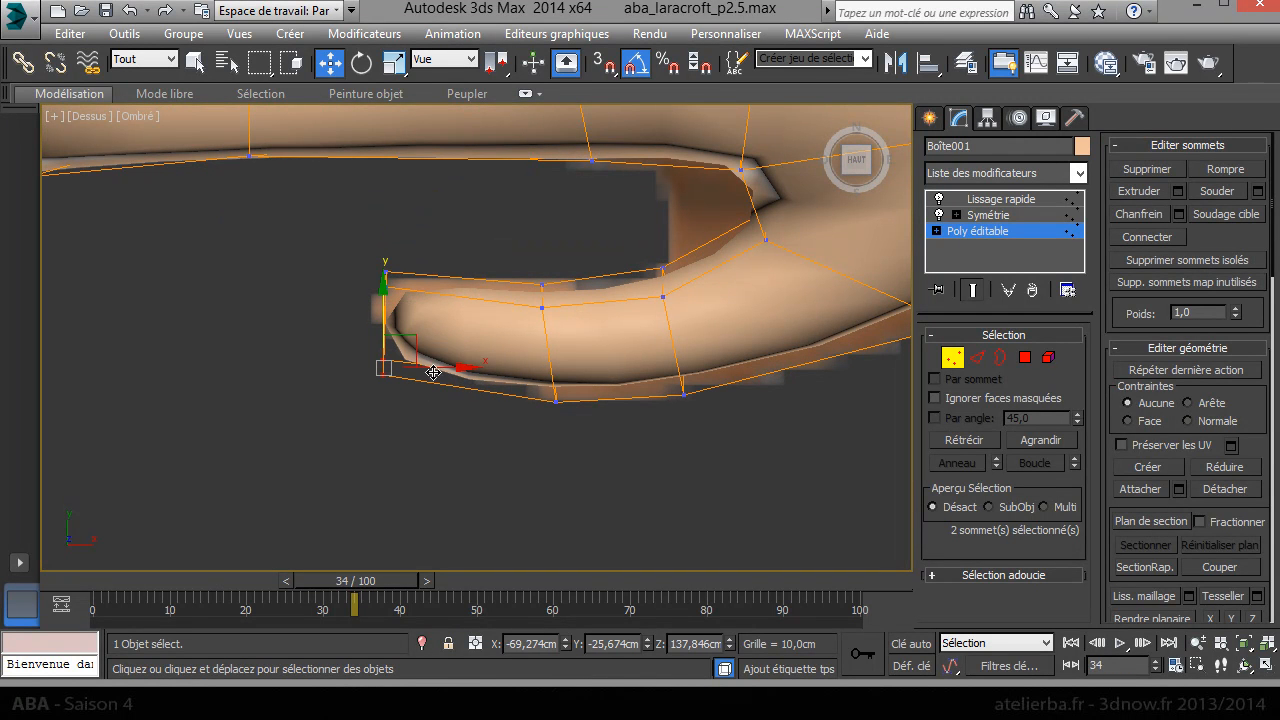
{"action": "left_click_drag", "start_coordinate": [435, 367], "coordinate": [391, 367]}
{"action": "left_click_drag", "start_coordinate": [371, 231], "coordinate": [404, 308]}
{"action": "left_click_drag", "start_coordinate": [419, 245], "coordinate": [437, 225]}
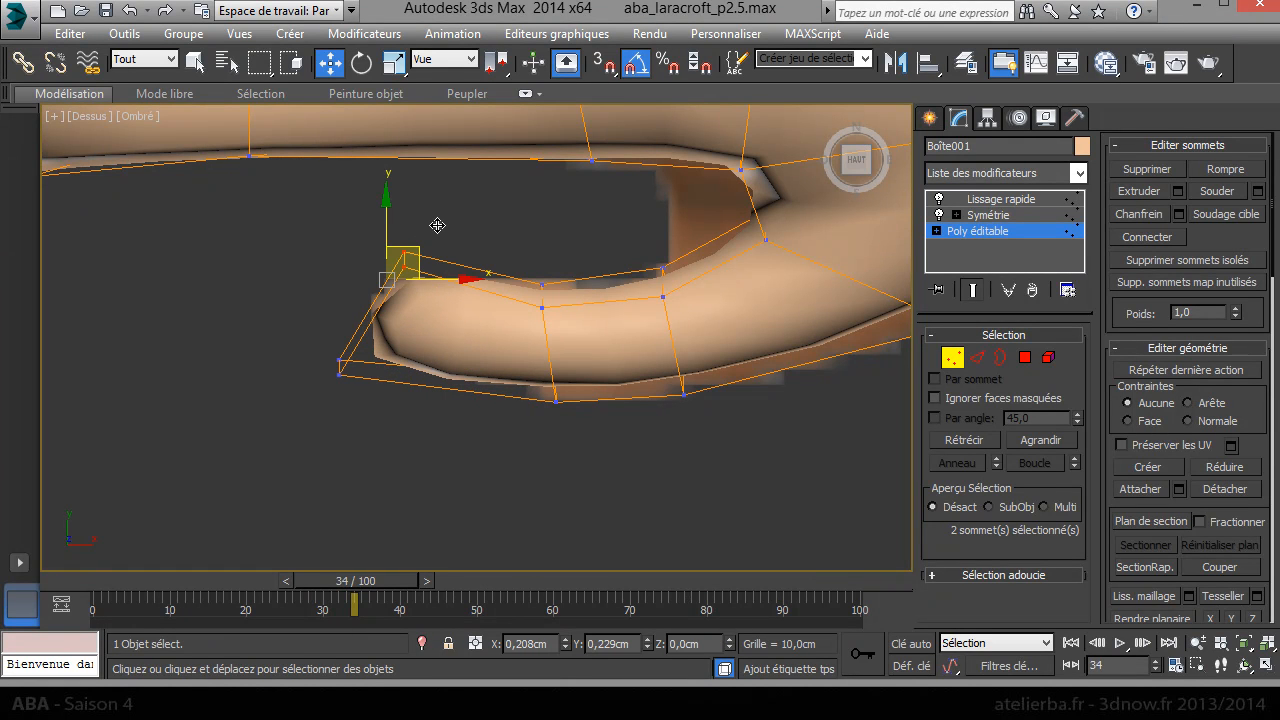
Step: Reposition the vertex pairs along the thumb's inner side and at its junction with the palm to follow the reference
{"action": "left_click_drag", "start_coordinate": [532, 259], "coordinate": [560, 314]}
{"action": "mouse_move", "coordinate": [580, 265]}
{"action": "left_mouse_down"}
{"action": "mouse_move", "coordinate": [563, 240]}
{"action": "mouse_move", "coordinate": [586, 229]}
{"action": "mouse_move", "coordinate": [600, 255]}
{"action": "left_mouse_up"}
{"action": "left_click_drag", "start_coordinate": [660, 316], "coordinate": [659, 314]}
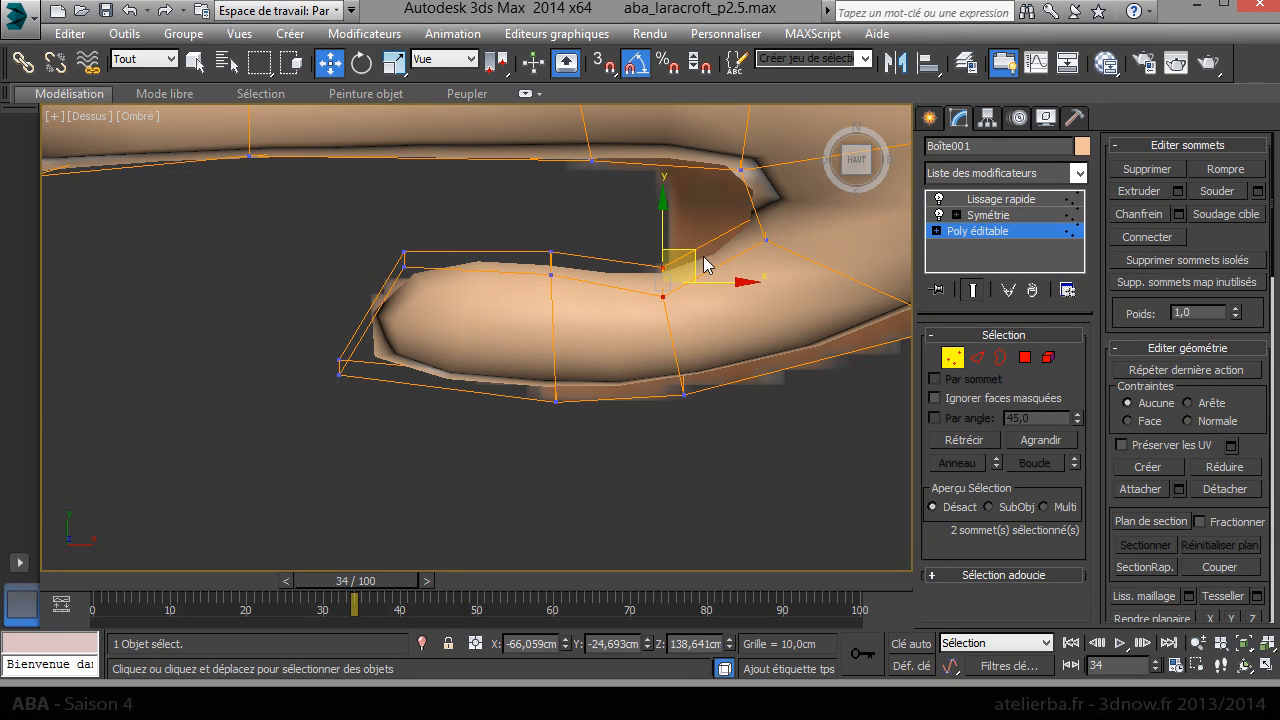
{"action": "left_click_drag", "start_coordinate": [697, 254], "coordinate": [694, 261]}
{"action": "left_click", "coordinate": [766, 241]}
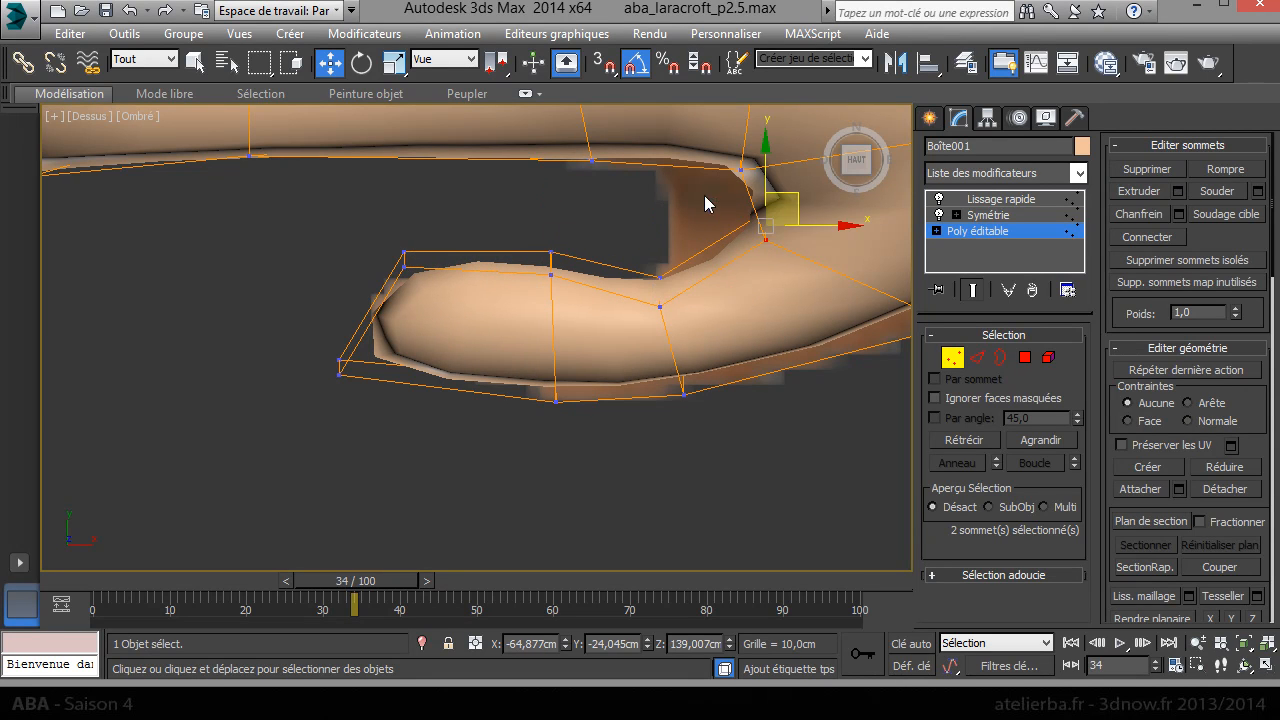
{"action": "left_click_drag", "start_coordinate": [799, 208], "coordinate": [775, 210]}
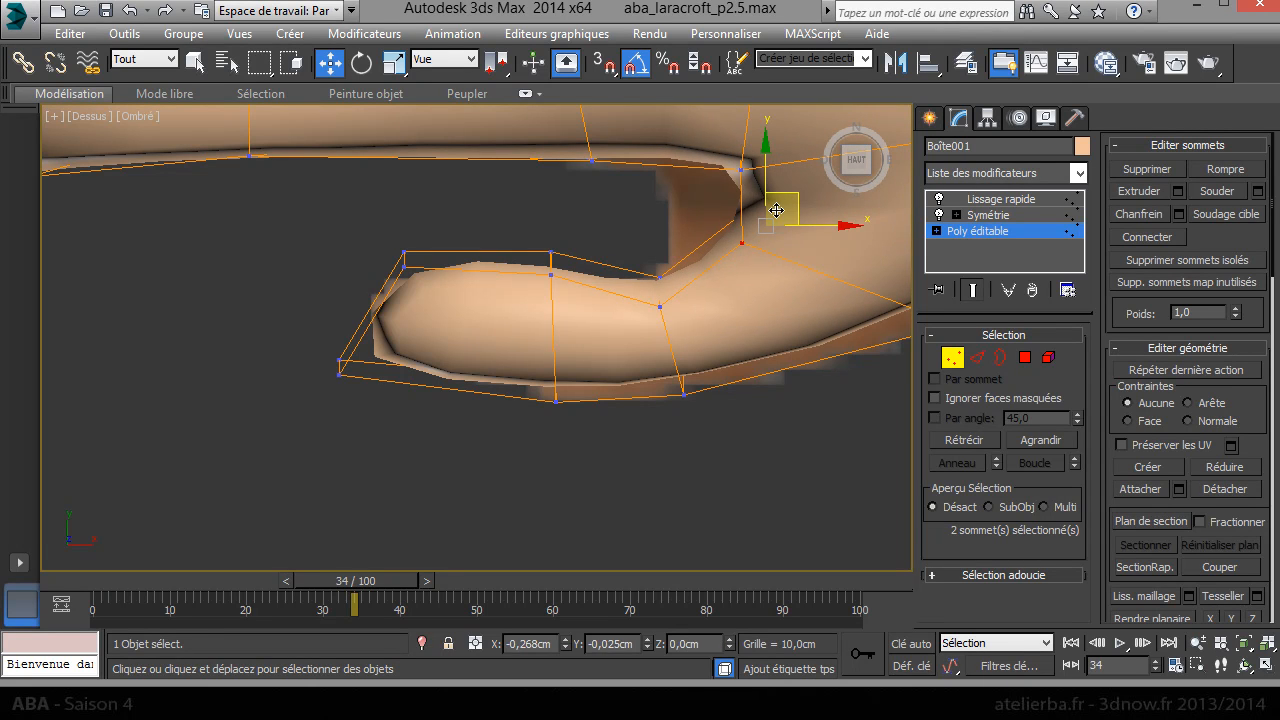
Step: Move the individual vertices along the thumb's inner edge outward, from the base joint to the tip, to thicken the thumb
{"action": "left_click", "coordinate": [660, 305]}
{"action": "left_click_drag", "start_coordinate": [685, 278], "coordinate": [691, 254]}
{"action": "left_click", "coordinate": [552, 276]}
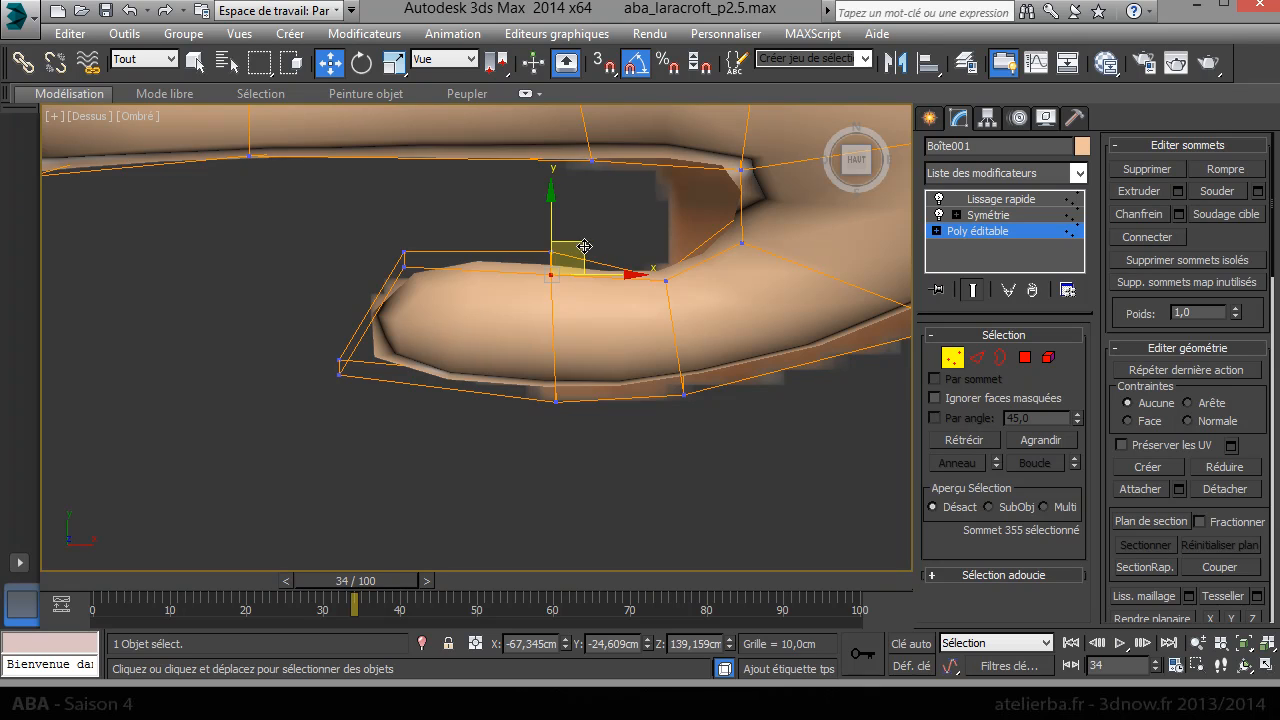
{"action": "left_click_drag", "start_coordinate": [584, 246], "coordinate": [587, 221]}
{"action": "left_click", "coordinate": [405, 268]}
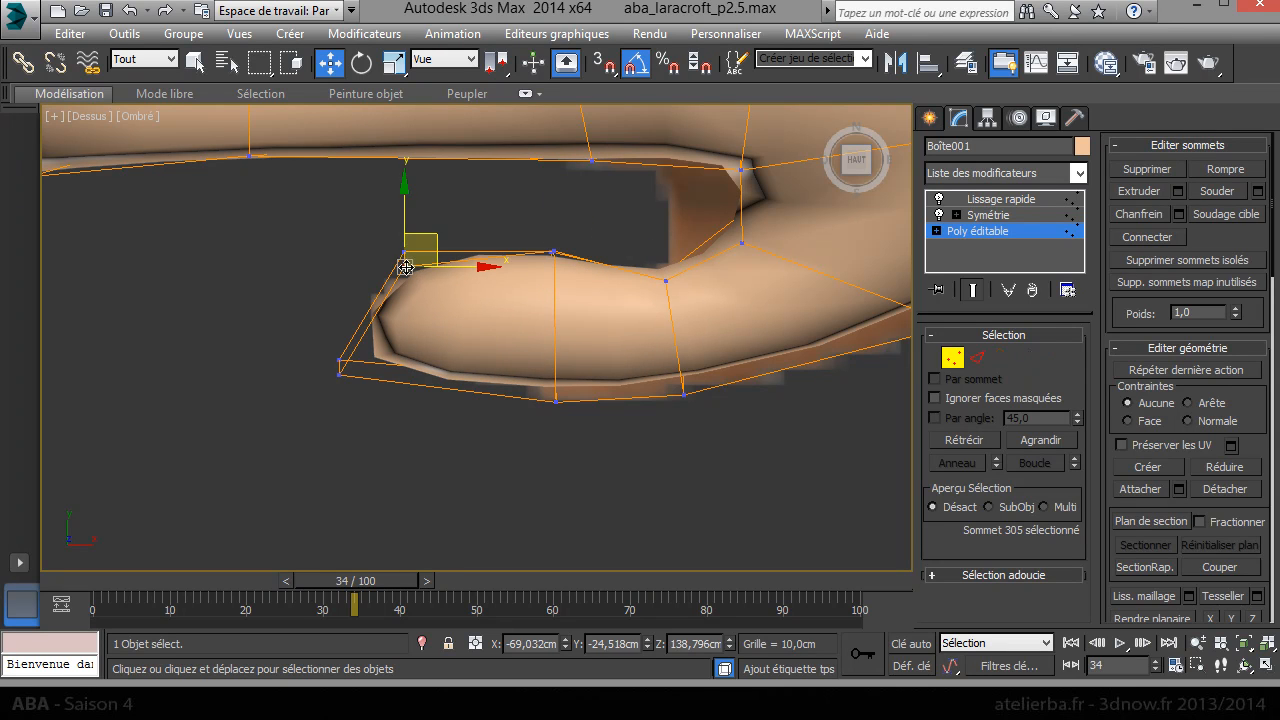
{"action": "left_click_drag", "start_coordinate": [436, 242], "coordinate": [436, 231]}
Step: Move the vertex pairs along the thumb's outer edge and base outward to match the reference contour
{"action": "left_click_drag", "start_coordinate": [516, 362], "coordinate": [566, 374]}
{"action": "left_click_drag", "start_coordinate": [741, 419], "coordinate": [649, 331]}
{"action": "left_click_drag", "start_coordinate": [722, 359], "coordinate": [756, 374]}
{"action": "middle_click_drag", "start_coordinate": [620, 393], "coordinate": [372, 408]}
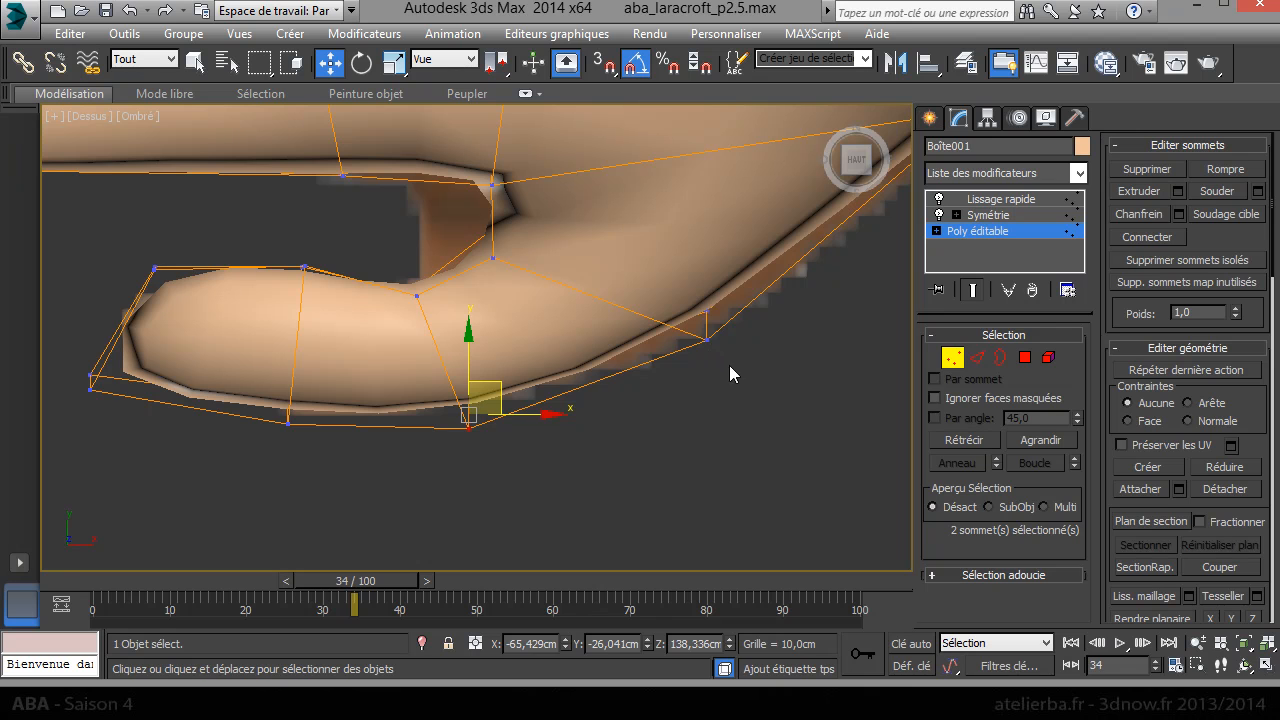
{"action": "left_click_drag", "start_coordinate": [730, 366], "coordinate": [652, 269]}
{"action": "left_click_drag", "start_coordinate": [736, 300], "coordinate": [754, 316]}
Step: Examine the wrist and hand contours against the reference in the top view, then the hand's overall shape in perspective
{"action": "middle_click_drag", "start_coordinate": [607, 294], "coordinate": [308, 446]}
{"action": "scroll", "coordinate": [445, 380], "scroll_direction": "down", "scroll_amount": 2}
{"action": "scroll", "coordinate": [648, 291], "scroll_direction": "up", "scroll_amount": 2}
{"action": "middle_click_drag", "start_coordinate": [626, 314], "coordinate": [657, 499]}
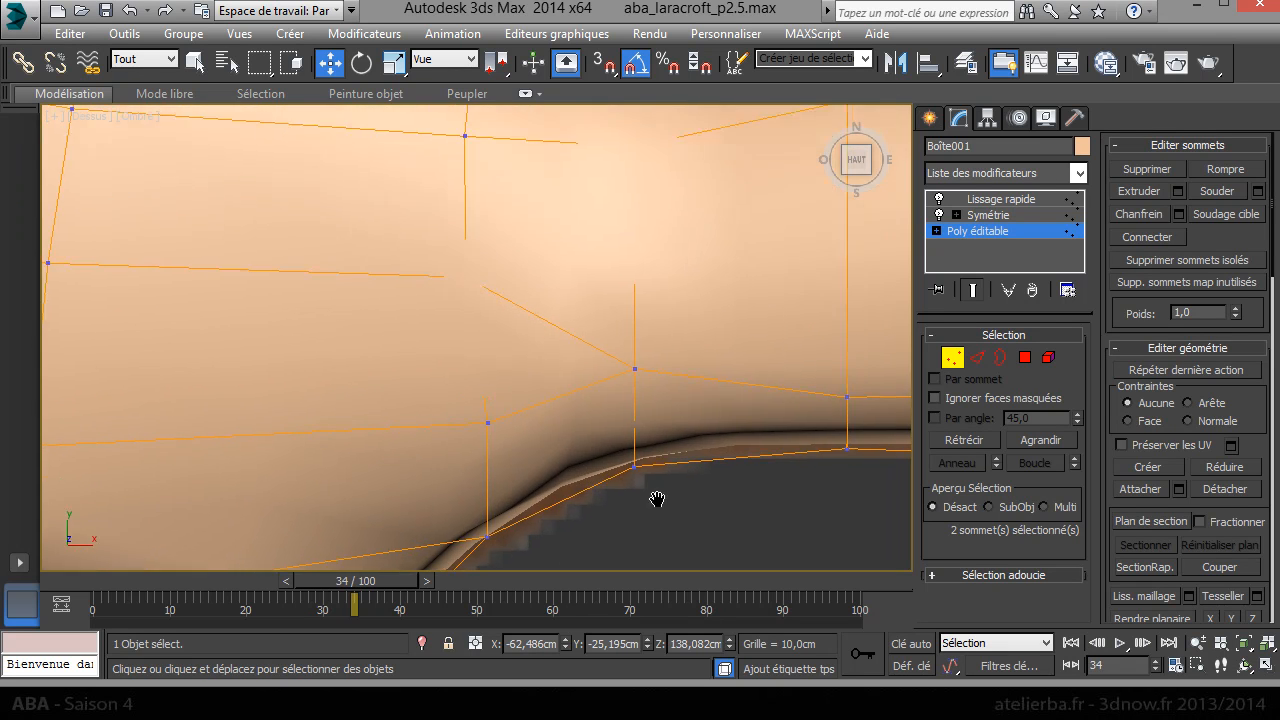
{"action": "scroll", "coordinate": [629, 457], "scroll_direction": "down", "scroll_amount": 4}
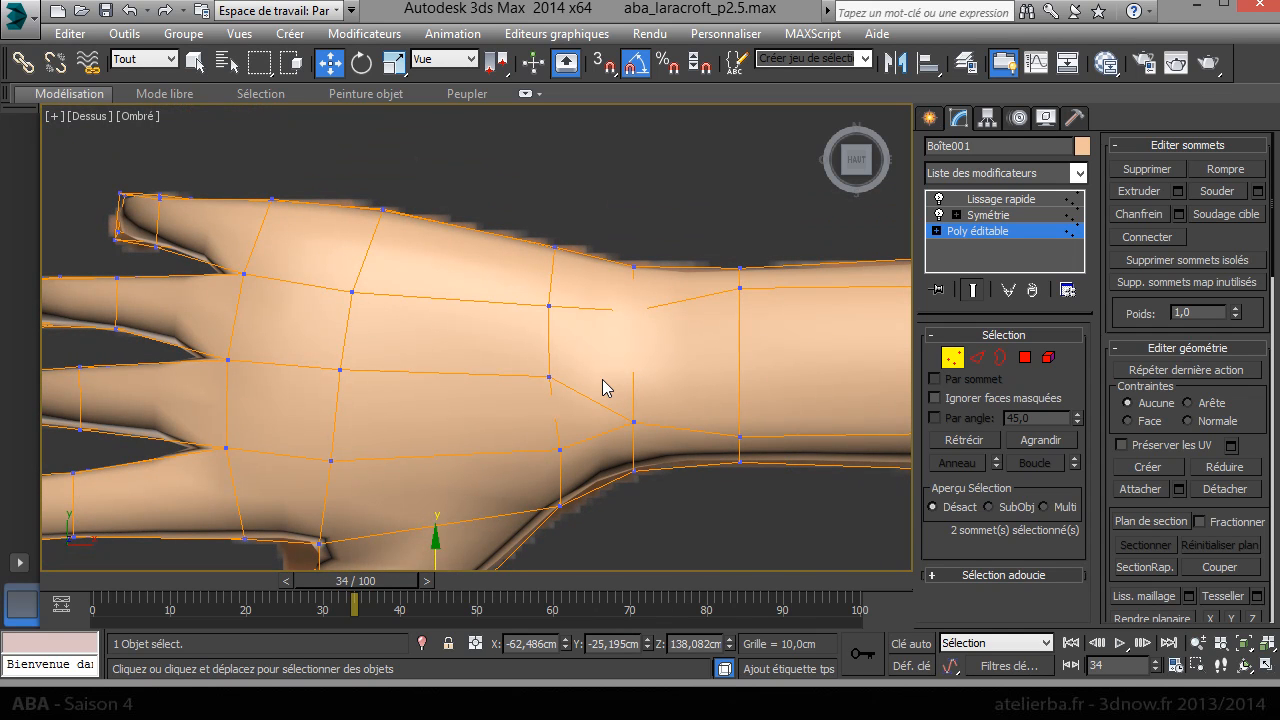
{"action": "middle_click_drag", "start_coordinate": [319, 514], "coordinate": [549, 421]}
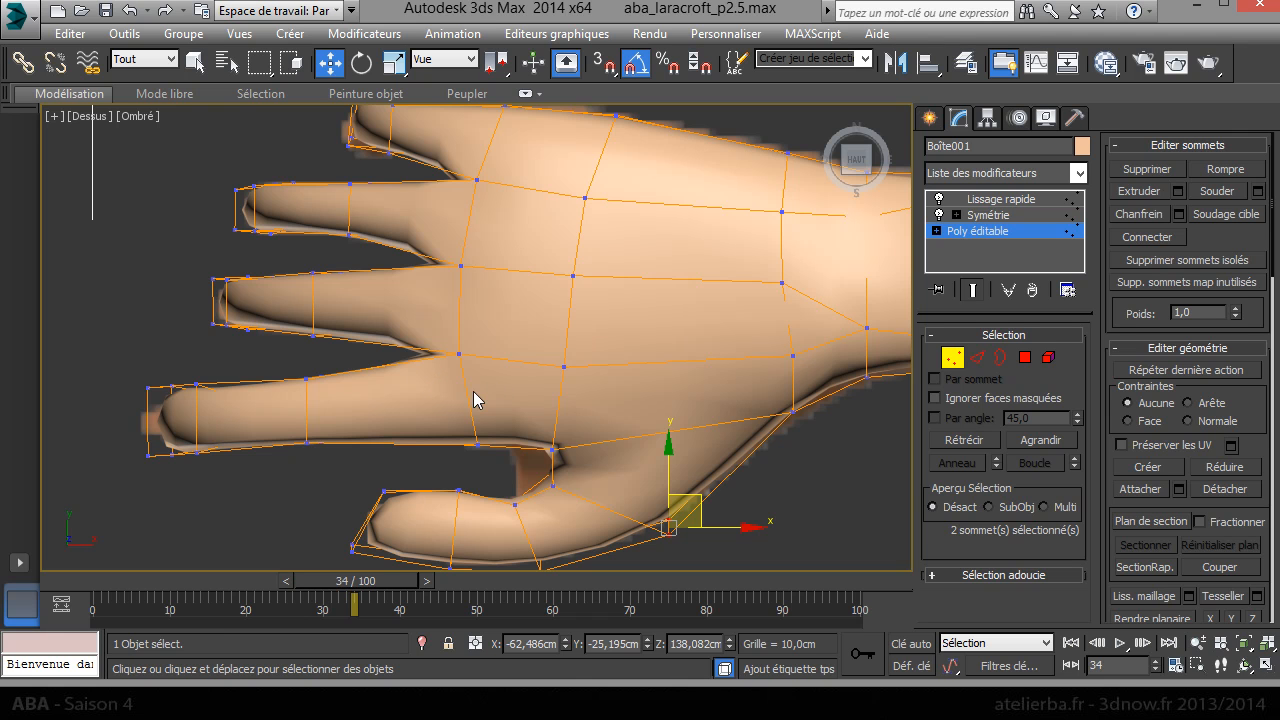
{"action": "key", "text": "p"}
{"action": "scroll", "coordinate": [464, 410], "scroll_direction": "down", "scroll_amount": 5}
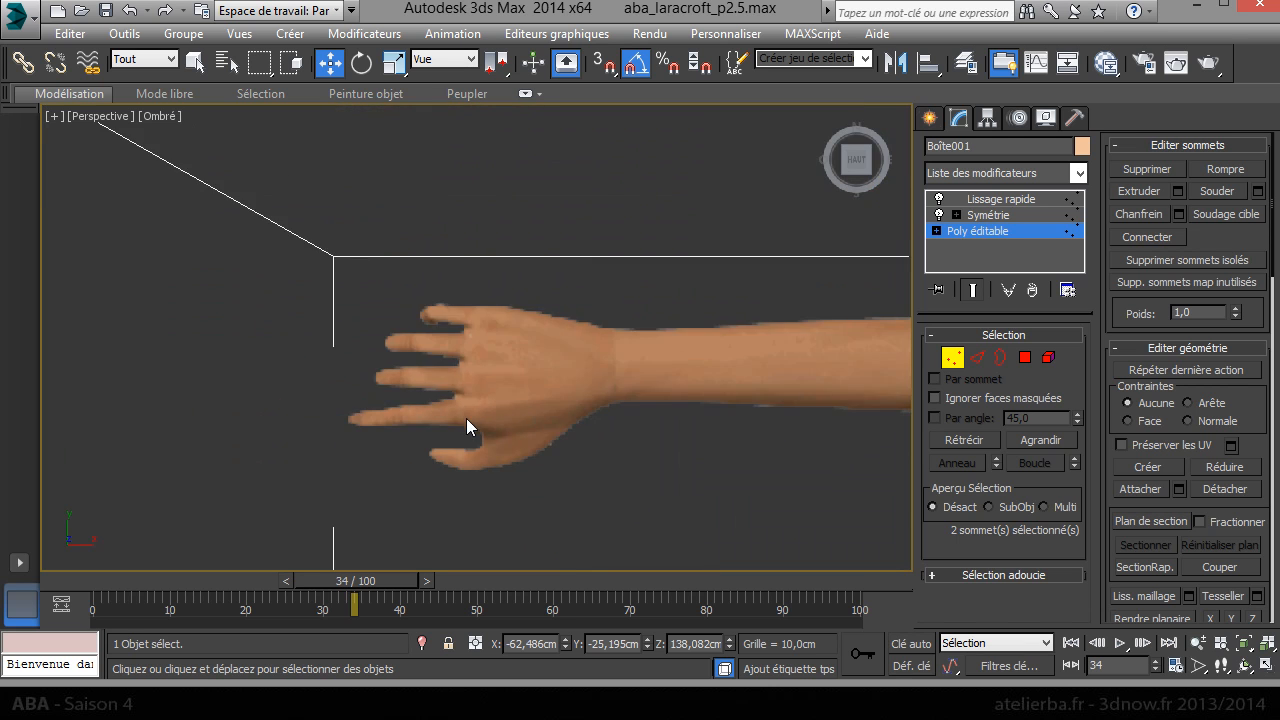
{"action": "key", "text": "z"}
{"action": "middle_click_drag", "start_coordinate": [500, 366], "coordinate": [744, 215], "text": "alt"}
{"action": "scroll", "coordinate": [545, 220], "scroll_direction": "up", "scroll_amount": 5}
{"action": "scroll", "coordinate": [545, 220], "scroll_direction": "down", "scroll_amount": 3}
{"action": "middle_click_drag", "start_coordinate": [545, 220], "coordinate": [741, 201]}
{"action": "middle_click_drag", "start_coordinate": [598, 292], "coordinate": [623, 240]}
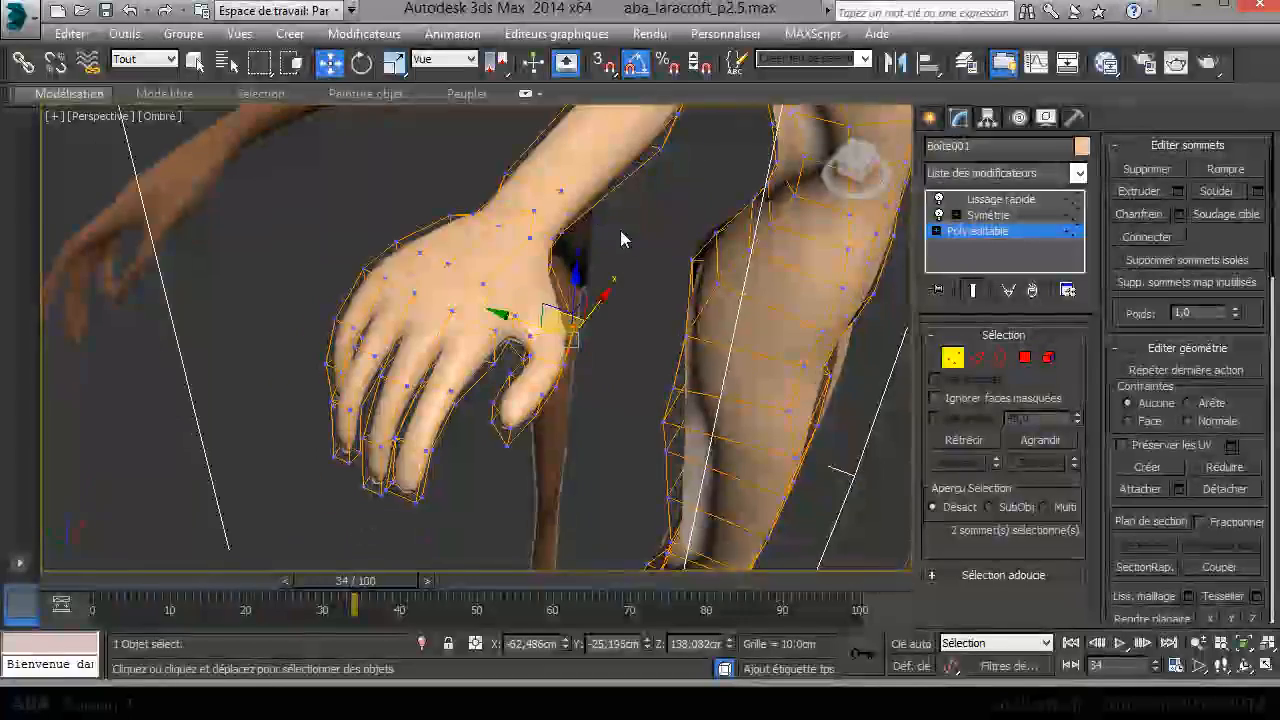
Step: Turn off the Lissage rapide preview and insert an edge loop near the base of the index finger
{"action": "scroll", "coordinate": [621, 237], "scroll_direction": "up", "scroll_amount": 5}
{"action": "middle_click_drag", "start_coordinate": [539, 298], "coordinate": [644, 227]}
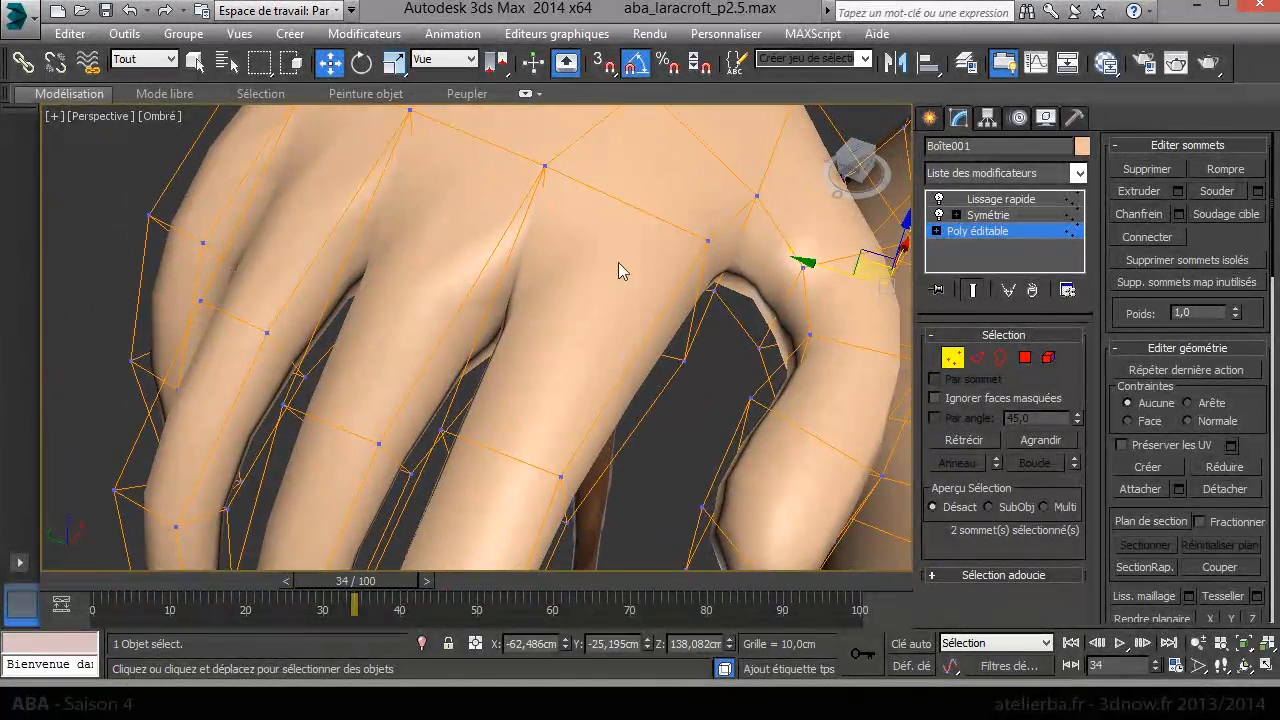
{"action": "left_click", "coordinate": [939, 201]}
{"action": "right_click", "coordinate": [547, 323]}
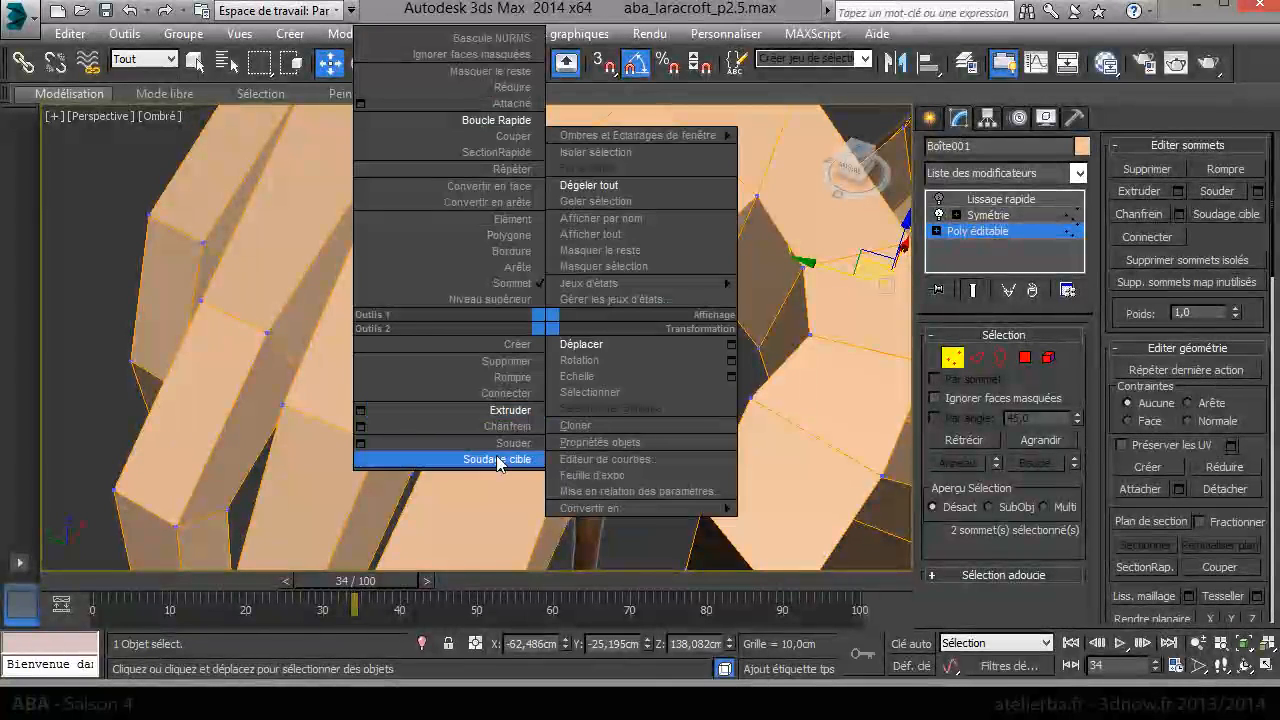
{"action": "left_click", "coordinate": [492, 120]}
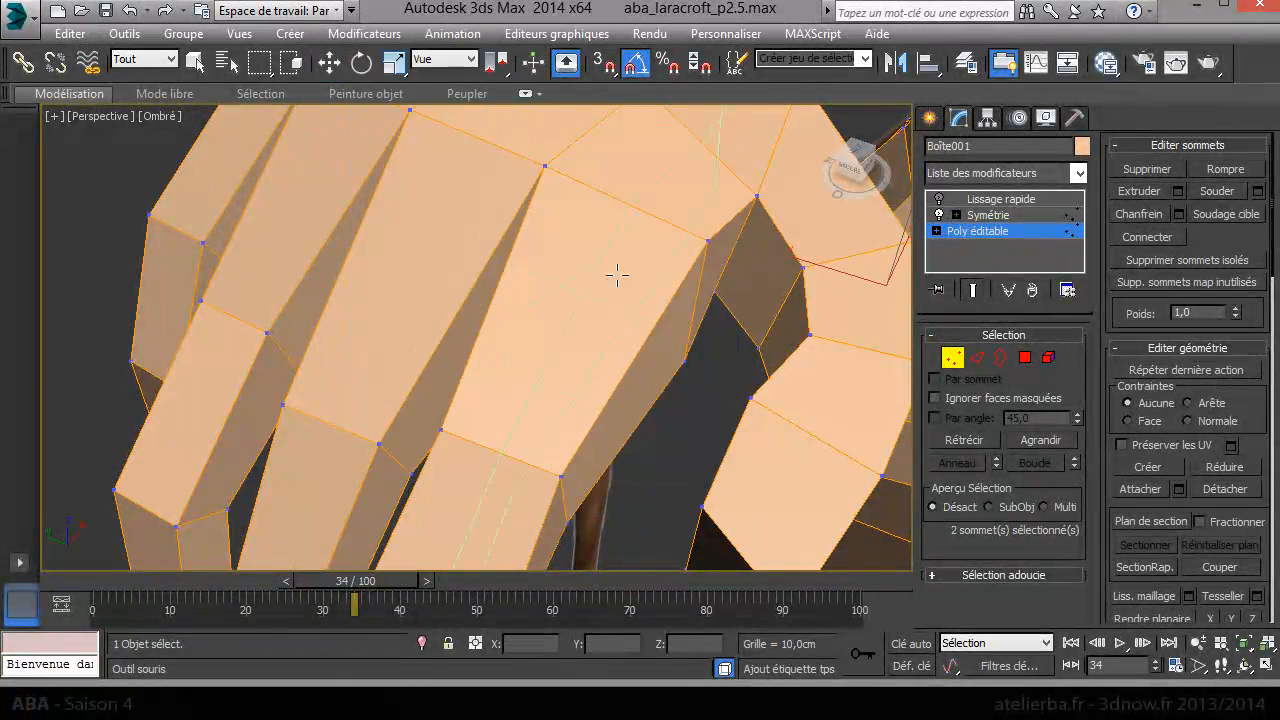
{"action": "left_click", "coordinate": [679, 300]}
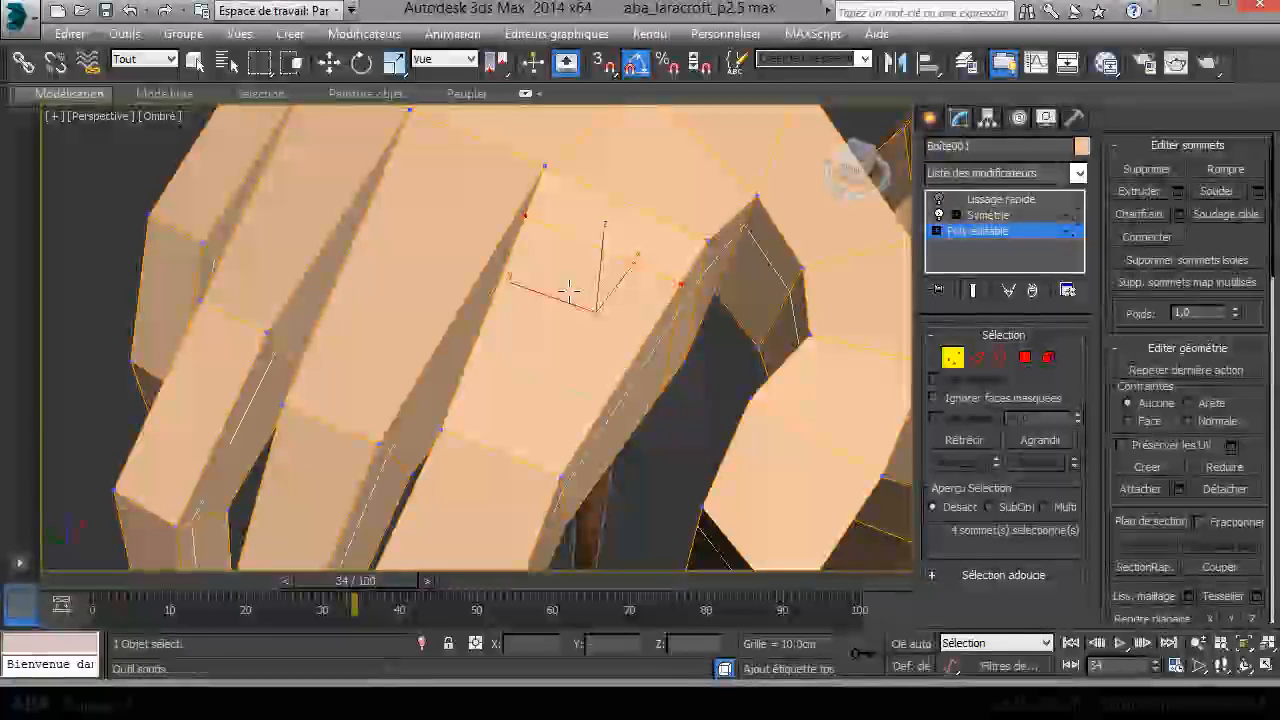
{"action": "key", "text": "w"}
Step: Scale down the new loop at the base of the index finger slightly and raise it along Z
{"action": "right_click", "coordinate": [500, 286]}
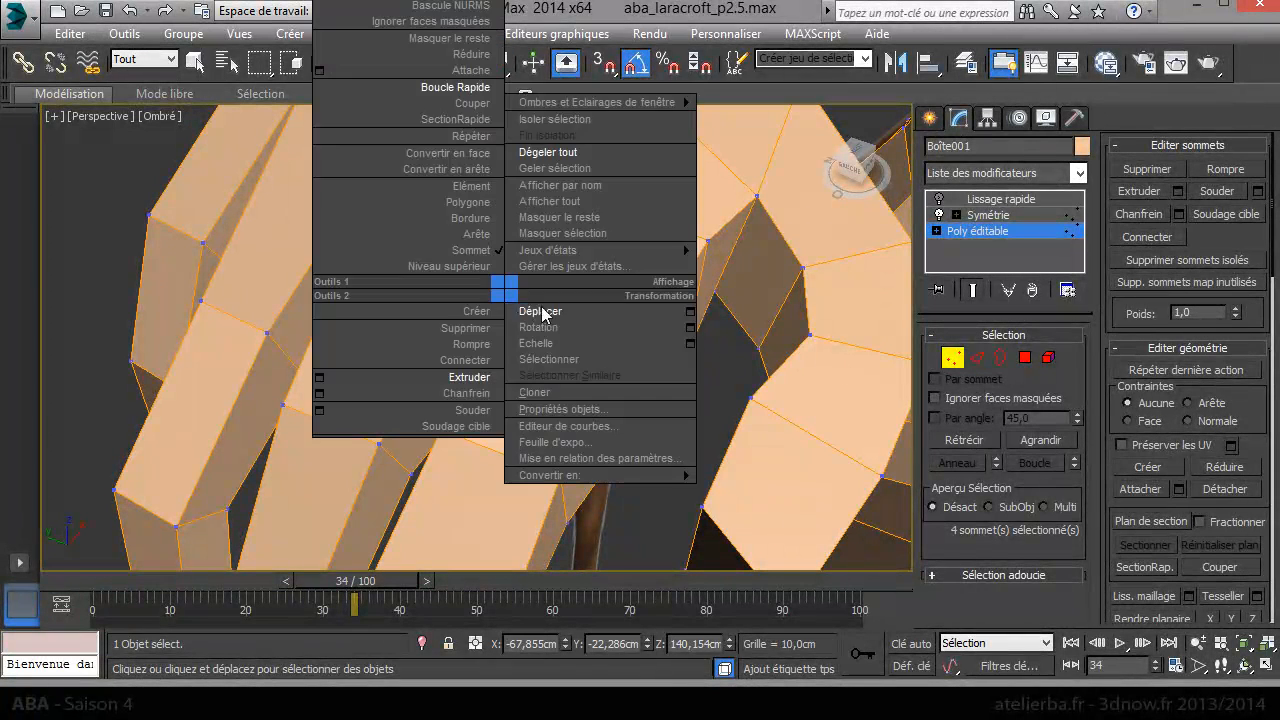
{"action": "left_click", "coordinate": [560, 344]}
{"action": "left_click_drag", "start_coordinate": [608, 312], "coordinate": [608, 322]}
{"action": "right_click", "coordinate": [609, 320]}
{"action": "left_click", "coordinate": [643, 335]}
{"action": "left_click_drag", "start_coordinate": [599, 256], "coordinate": [602, 252]}
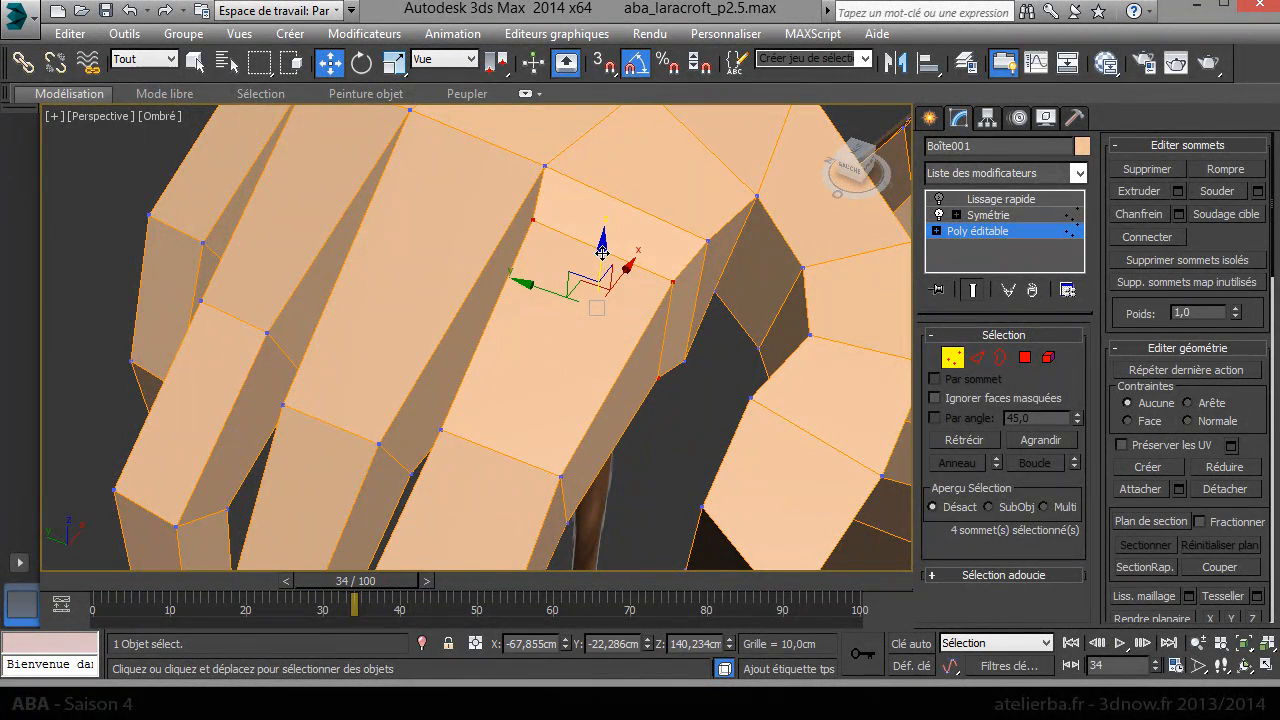
Step: Insert an edge loop near the base of the middle finger with Boucle Rapide
{"action": "right_click", "coordinate": [481, 243]}
{"action": "left_click", "coordinate": [450, 47]}
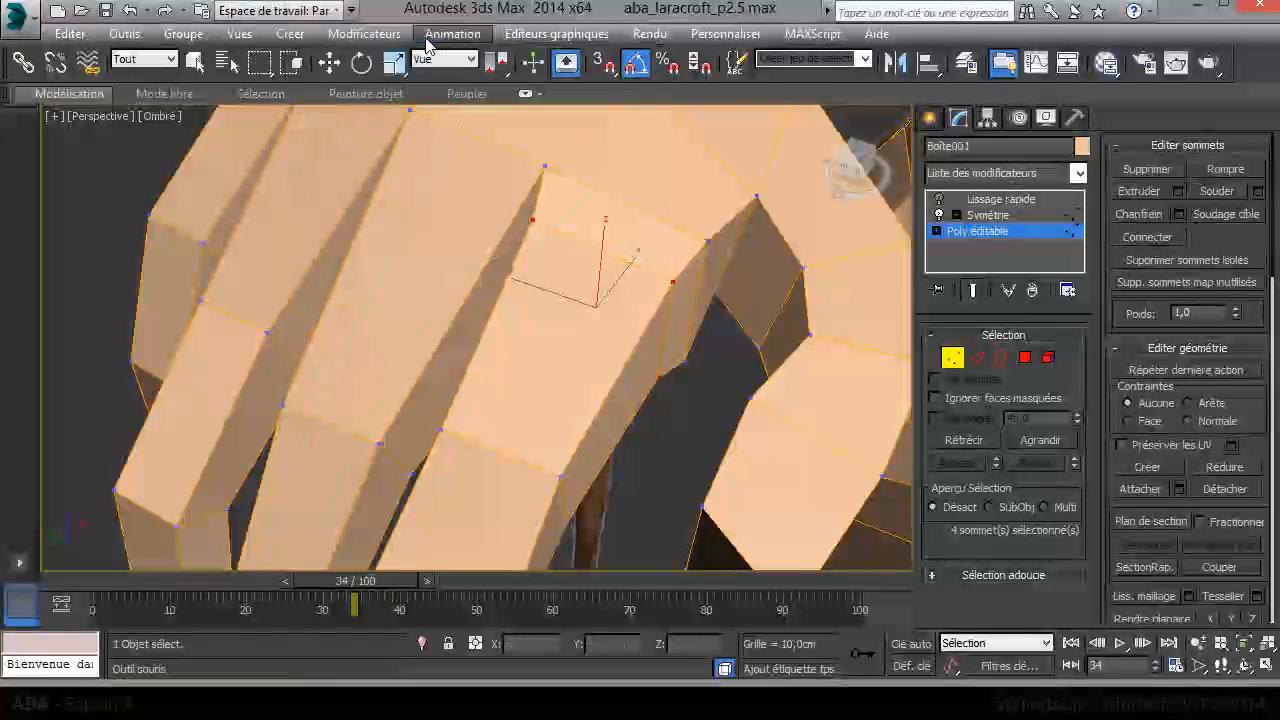
{"action": "left_click", "coordinate": [484, 197]}
{"action": "right_click", "coordinate": [488, 204]}
Step: Scale down the middle finger's new loop slightly and raise it along Z
{"action": "right_click", "coordinate": [489, 207]}
{"action": "left_click", "coordinate": [525, 260]}
{"action": "left_click_drag", "start_coordinate": [460, 252], "coordinate": [463, 262]}
{"action": "right_click", "coordinate": [465, 260]}
{"action": "left_click", "coordinate": [494, 283]}
{"action": "mouse_move", "coordinate": [455, 204]}
{"action": "left_mouse_down"}
{"action": "mouse_move", "coordinate": [454, 185]}
{"action": "mouse_move", "coordinate": [453, 198]}
{"action": "left_mouse_up"}
{"action": "middle_click_drag", "start_coordinate": [446, 237], "coordinate": [465, 277], "text": "alt"}
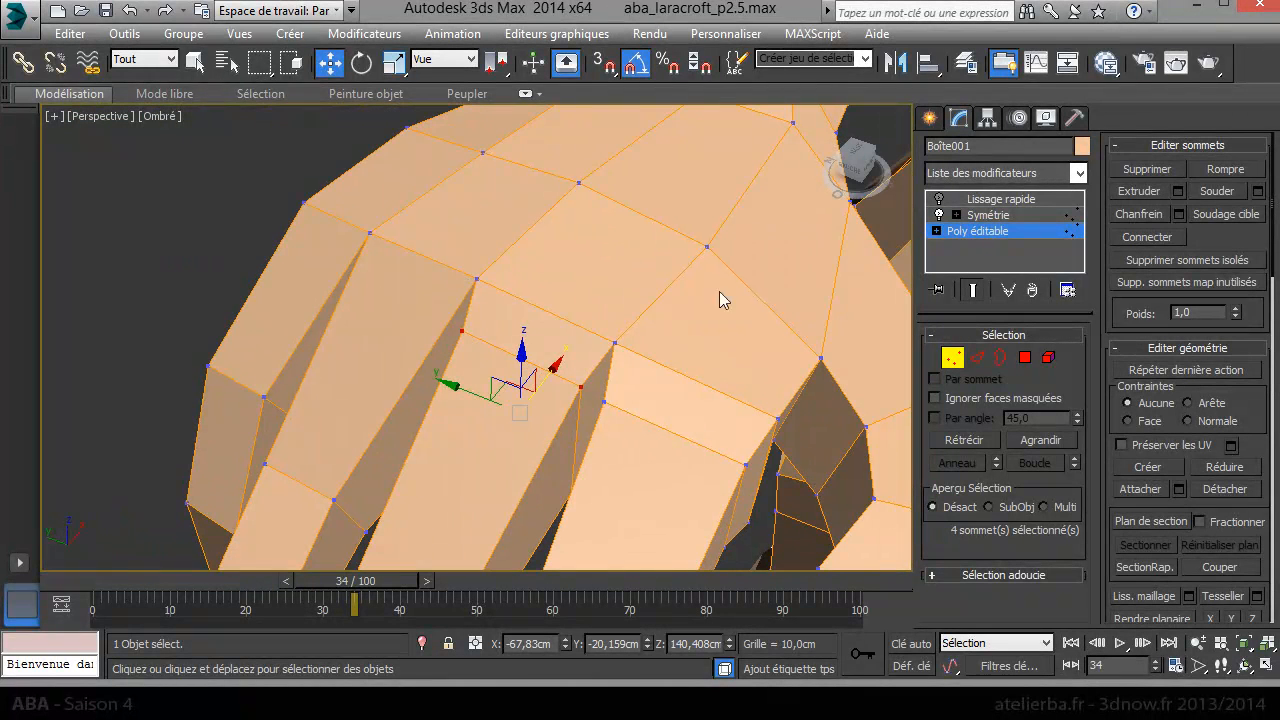
Step: Insert an edge loop near the base of the ring finger with Boucle Rapide
{"action": "right_click", "coordinate": [370, 340]}
{"action": "left_click", "coordinate": [330, 130]}
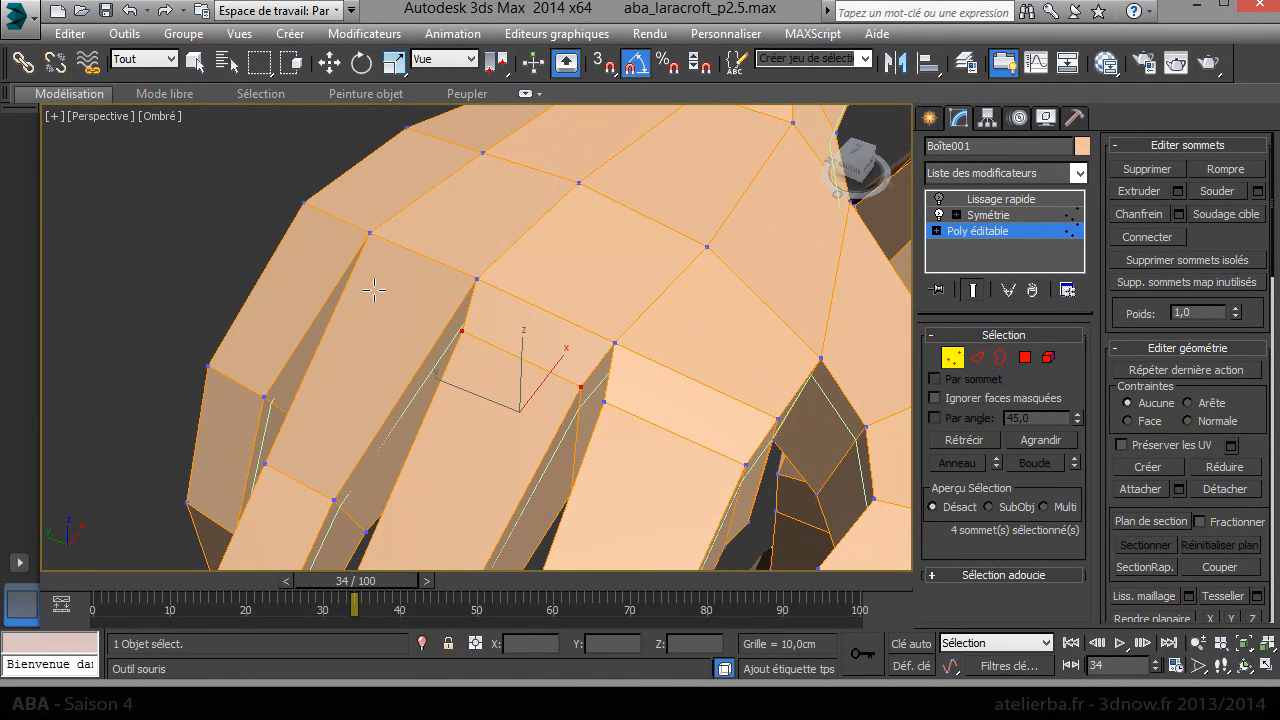
{"action": "left_click", "coordinate": [426, 305]}
{"action": "right_click", "coordinate": [428, 310]}
Step: Scale down the ring finger's new loop slightly and raise it about 0.2 cm along Z
{"action": "right_click", "coordinate": [434, 316]}
{"action": "left_click", "coordinate": [444, 366]}
{"action": "left_click_drag", "start_coordinate": [434, 356], "coordinate": [418, 356]}
{"action": "right_click", "coordinate": [419, 331]}
{"action": "left_click", "coordinate": [445, 349]}
{"action": "right_click", "coordinate": [434, 342]}
{"action": "left_click", "coordinate": [468, 355]}
{"action": "left_click_drag", "start_coordinate": [403, 301], "coordinate": [403, 287]}
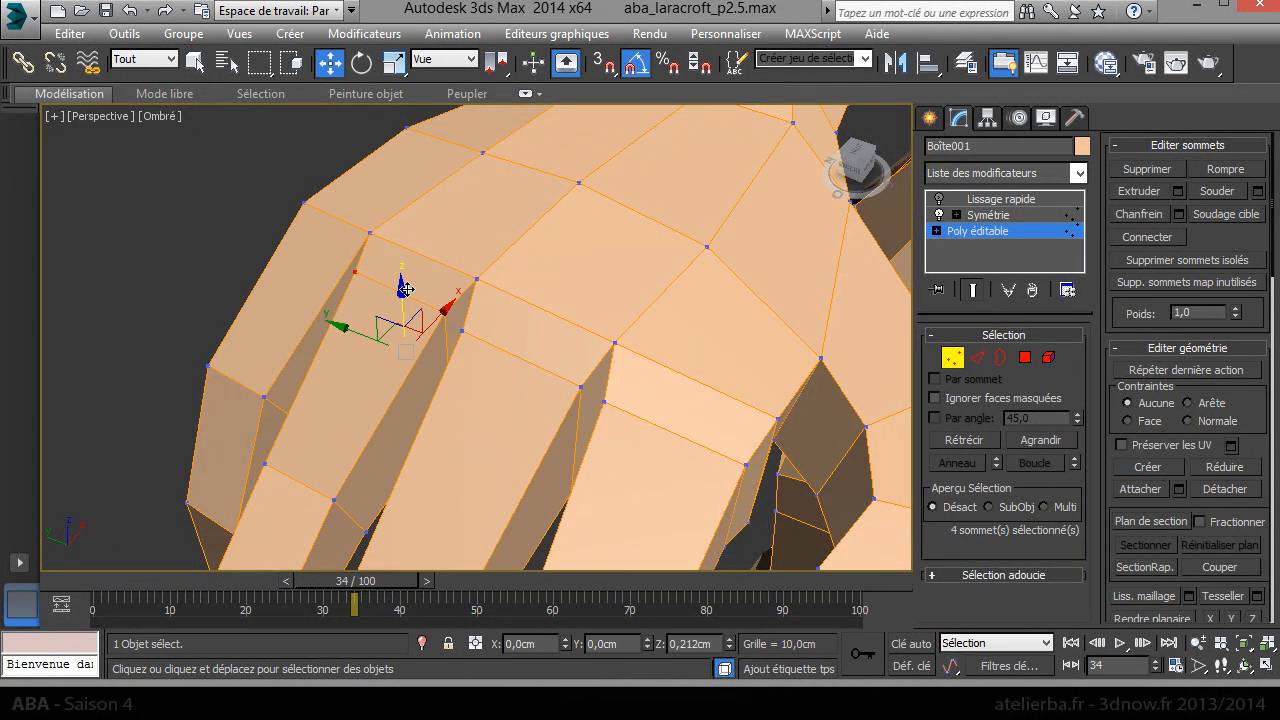
Step: Insert an edge loop near the base of the little finger with Boucle Rapide
{"action": "right_click", "coordinate": [314, 265]}
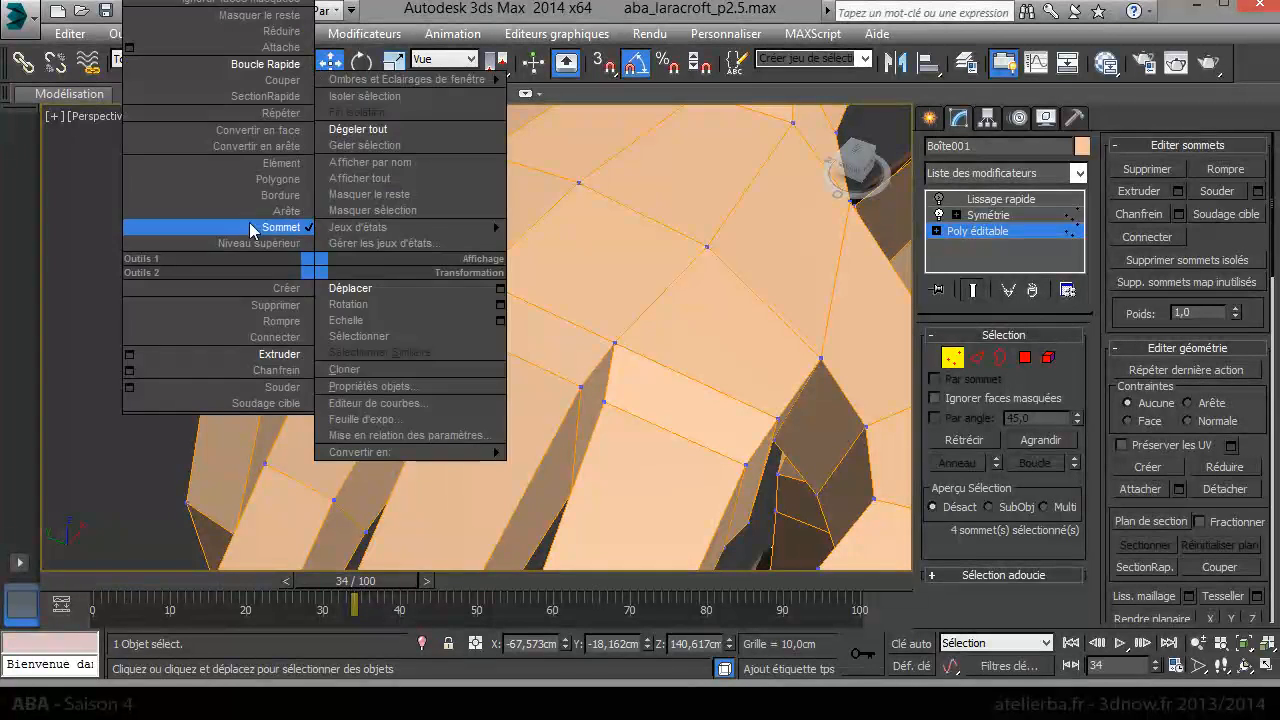
{"action": "left_click", "coordinate": [265, 64]}
{"action": "right_click", "coordinate": [322, 260]}
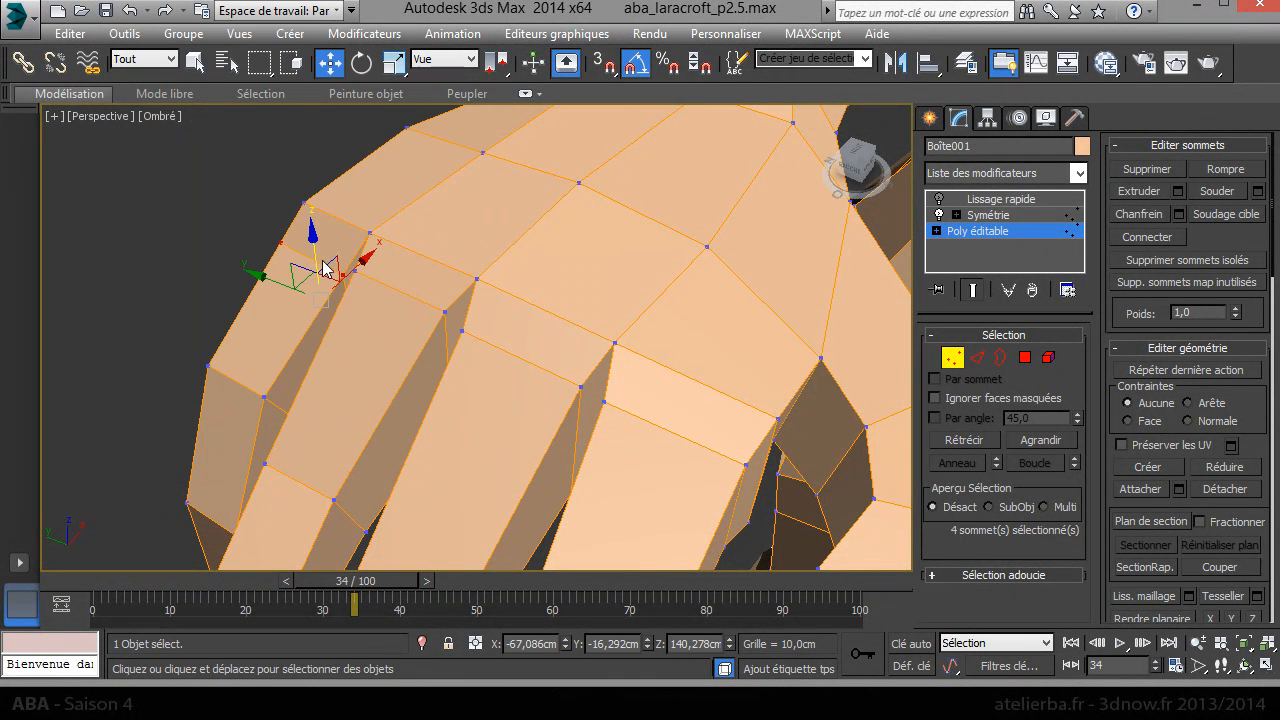
Step: Scale down the little finger's new loop slightly and raise it along Z
{"action": "right_click", "coordinate": [329, 263]}
{"action": "left_click", "coordinate": [340, 328]}
{"action": "right_click", "coordinate": [323, 297]}
{"action": "left_click", "coordinate": [364, 318]}
{"action": "left_click_drag", "start_coordinate": [311, 240], "coordinate": [311, 232]}
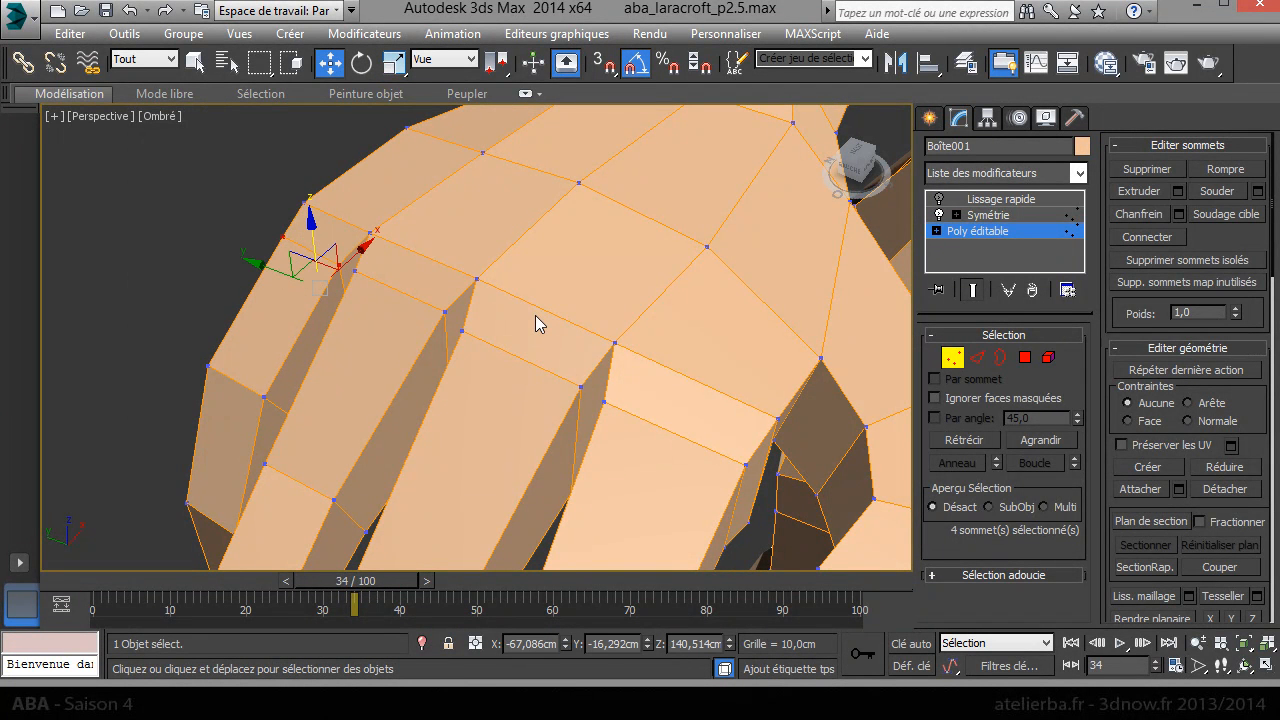
Step: Turn the Lissage rapide preview back on and inspect the smoothed hand from both sides
{"action": "scroll", "coordinate": [680, 321], "scroll_direction": "down", "scroll_amount": 5}
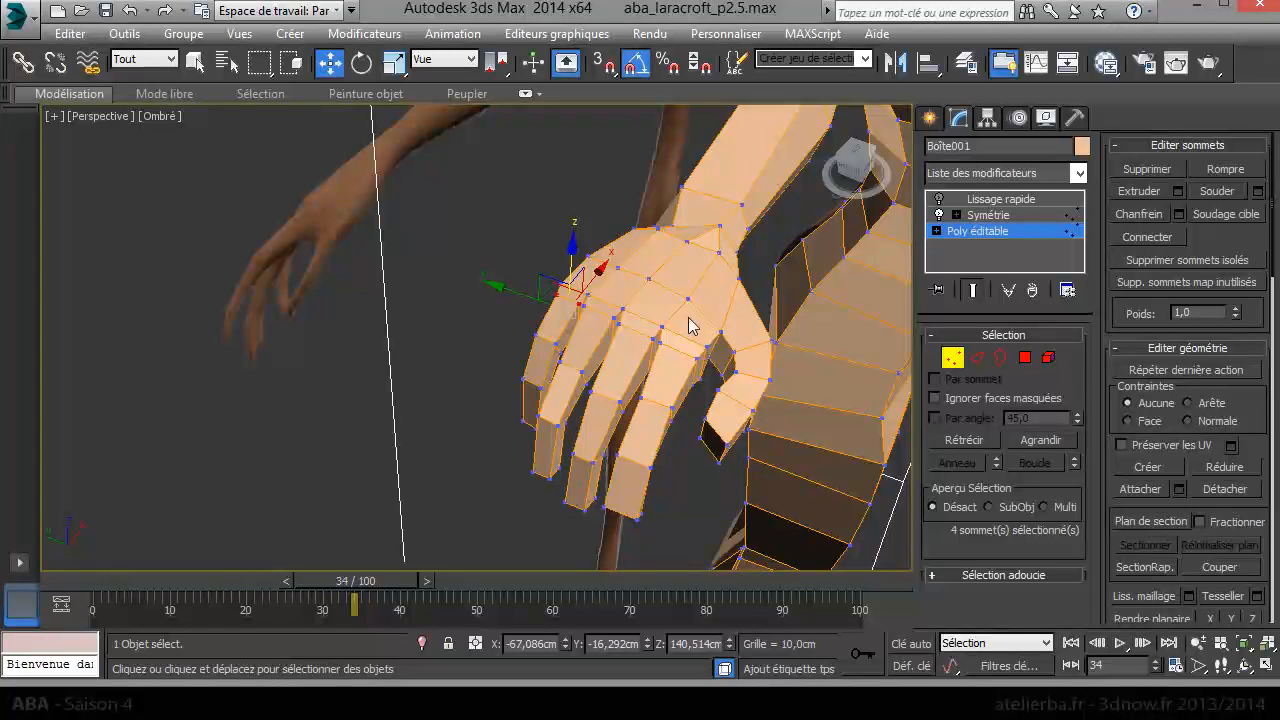
{"action": "left_click", "coordinate": [938, 199]}
{"action": "middle_click_drag", "start_coordinate": [727, 299], "coordinate": [635, 269], "text": "alt"}
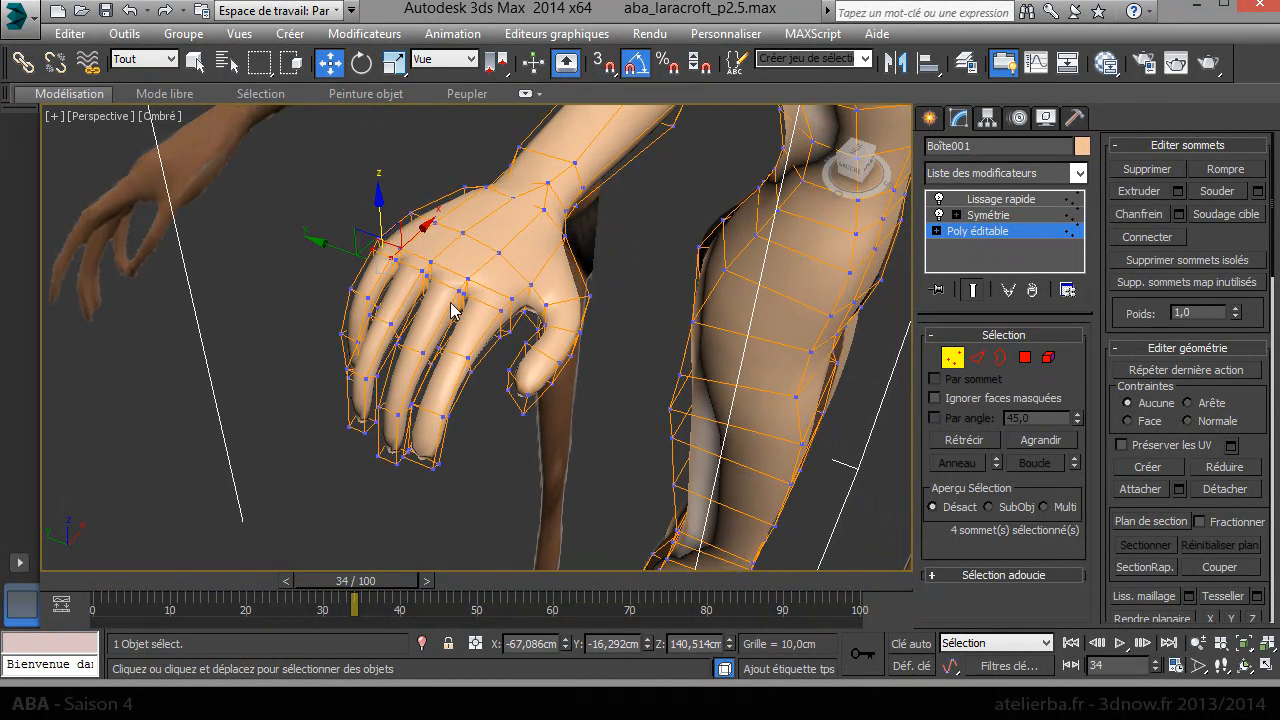
{"action": "scroll", "coordinate": [459, 298], "scroll_direction": "up", "scroll_amount": 5}
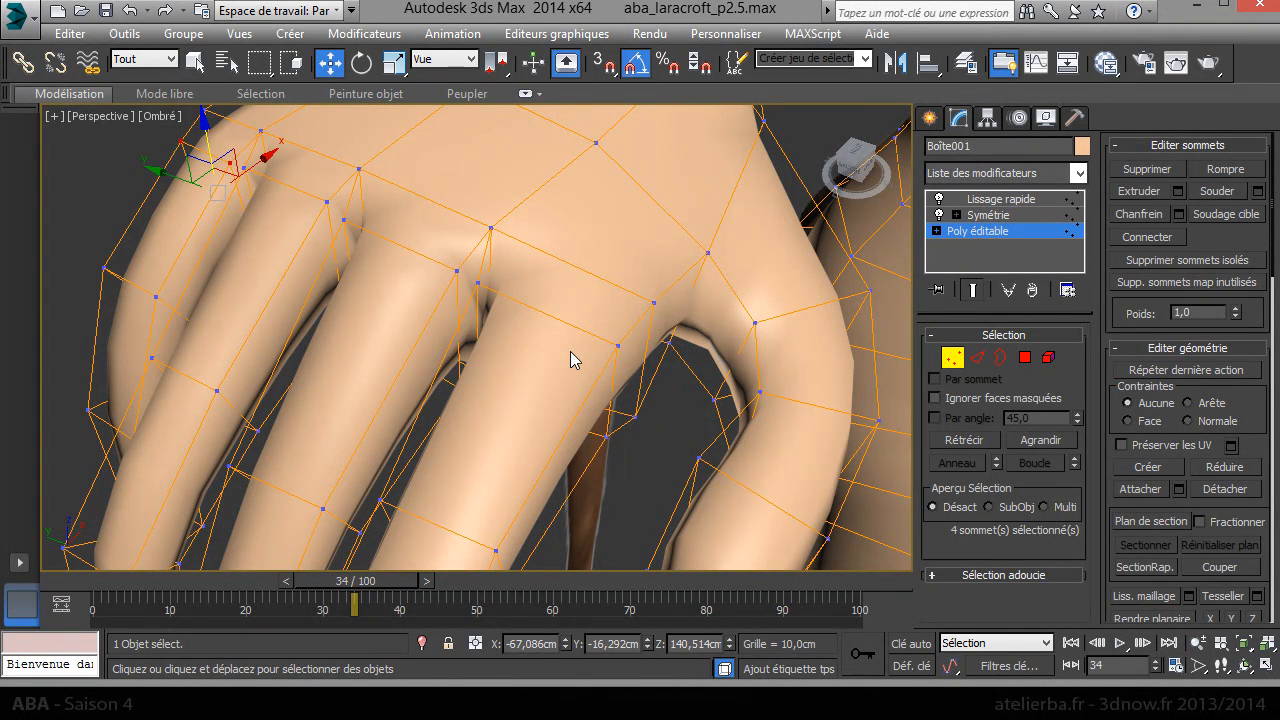
{"action": "middle_click_drag", "start_coordinate": [626, 346], "coordinate": [579, 308]}
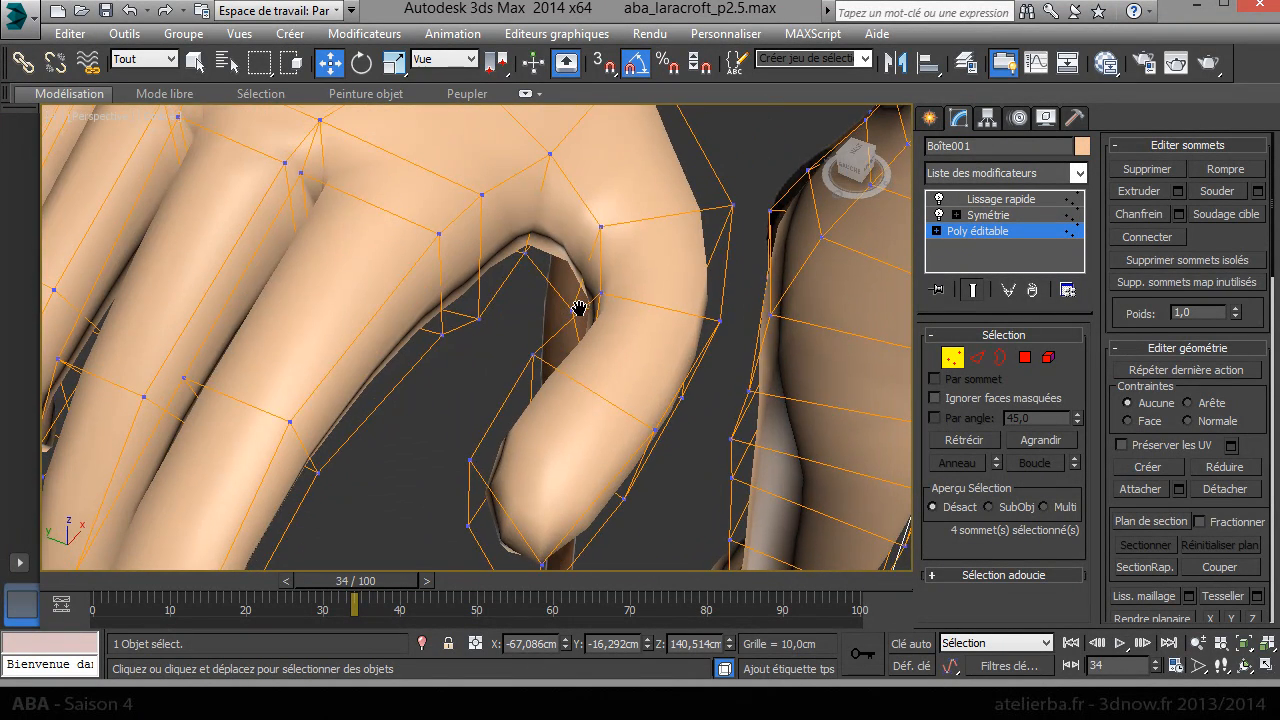
{"action": "scroll", "coordinate": [576, 370], "scroll_direction": "down", "scroll_amount": 6}
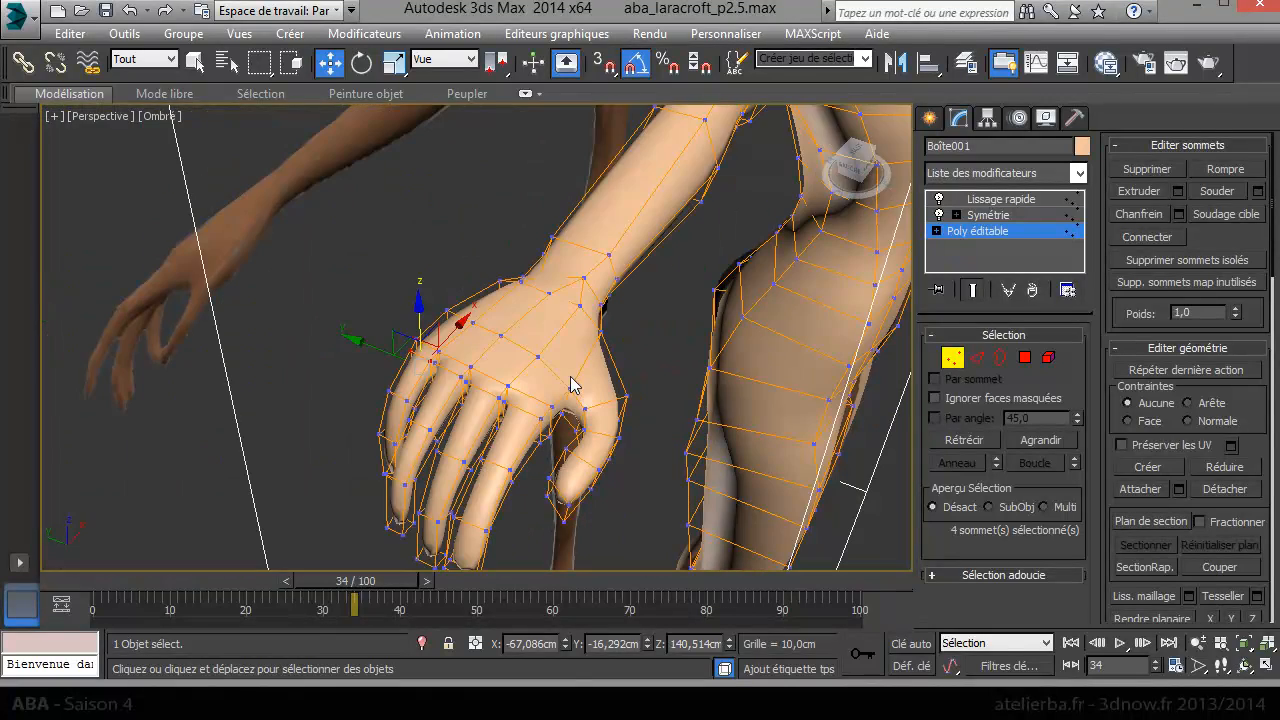
{"action": "middle_click_drag", "start_coordinate": [588, 348], "coordinate": [590, 287]}
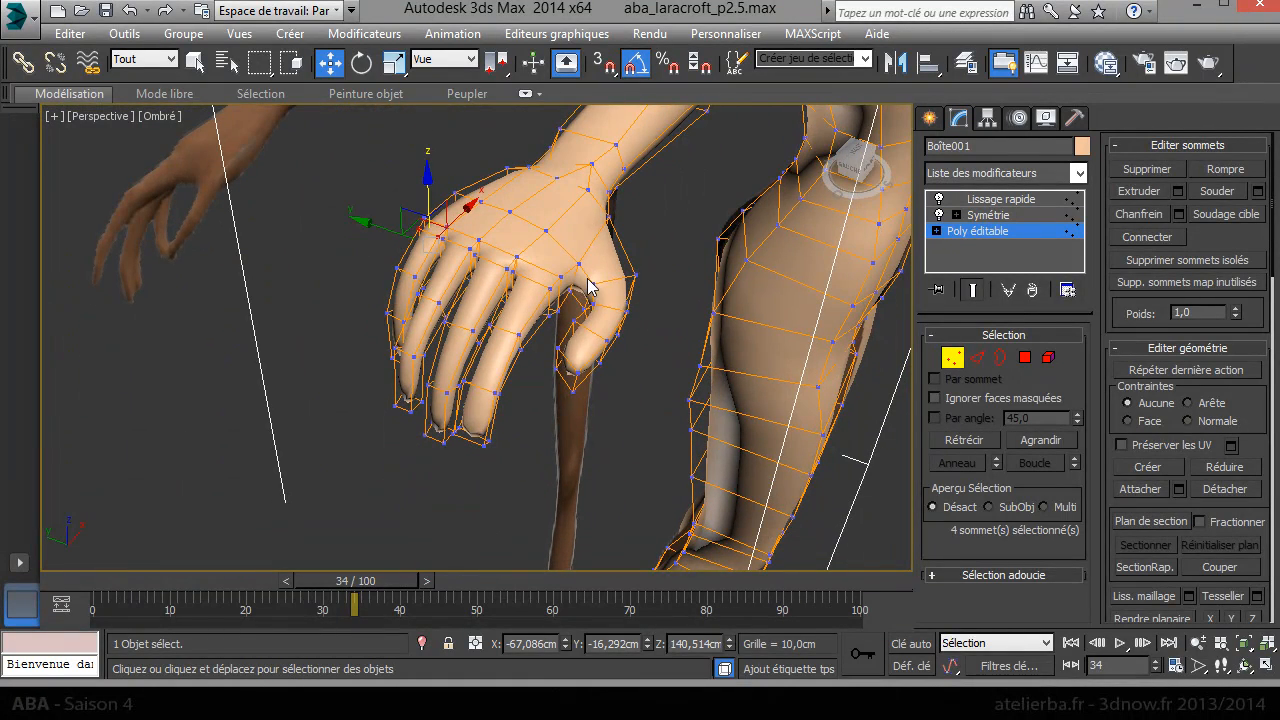
{"action": "left_click_drag", "start_coordinate": [865, 154], "coordinate": [712, 161]}
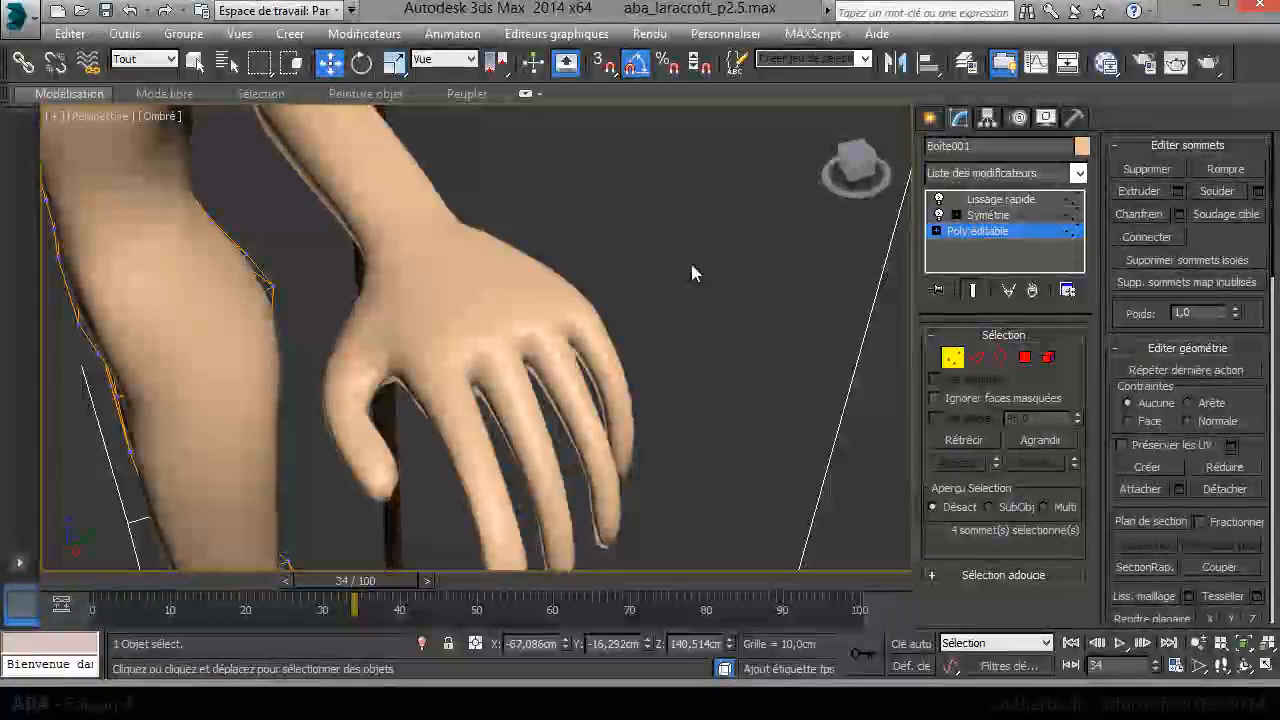
Step: In the top view, shift the thumb's inner and outer edge vertices slightly toward the index finger to refine its outline
{"action": "key", "text": "t"}
{"action": "scroll", "coordinate": [589, 366], "scroll_direction": "up", "scroll_amount": 5}
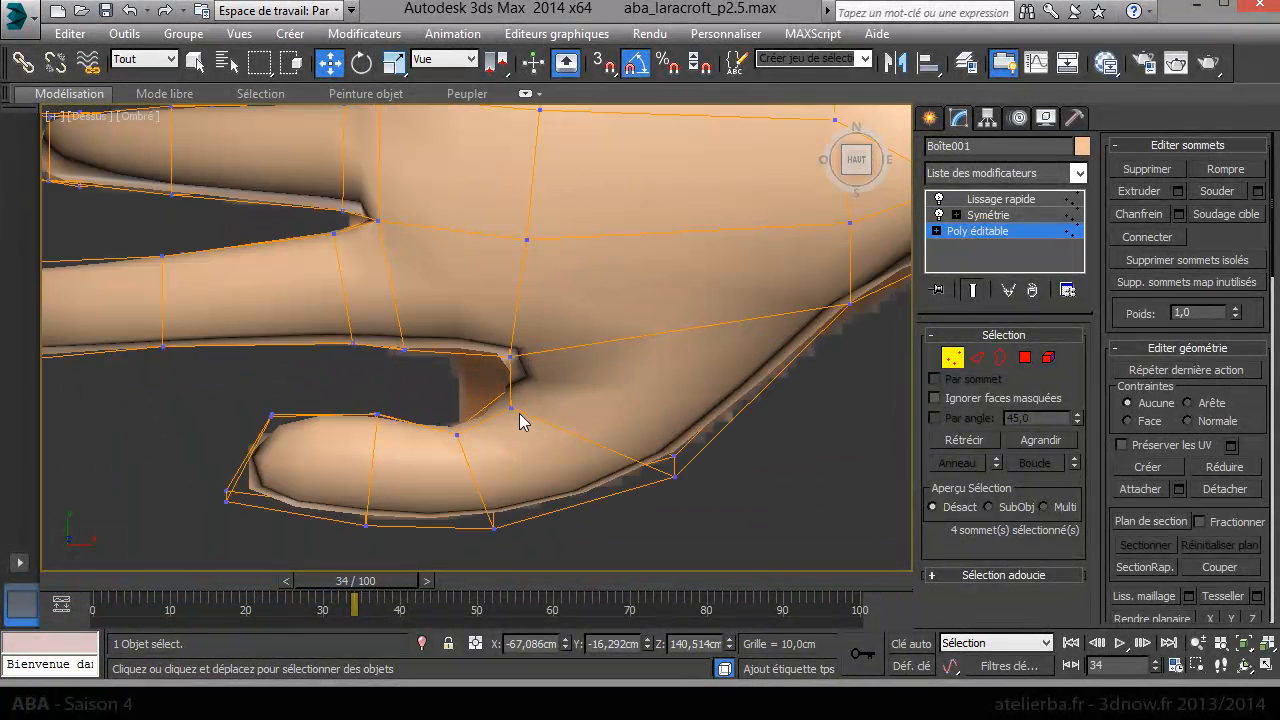
{"action": "left_click_drag", "start_coordinate": [477, 387], "coordinate": [532, 353]}
{"action": "left_click_drag", "start_coordinate": [464, 441], "coordinate": [467, 381]}
{"action": "left_click_drag", "start_coordinate": [524, 542], "coordinate": [517, 466]}
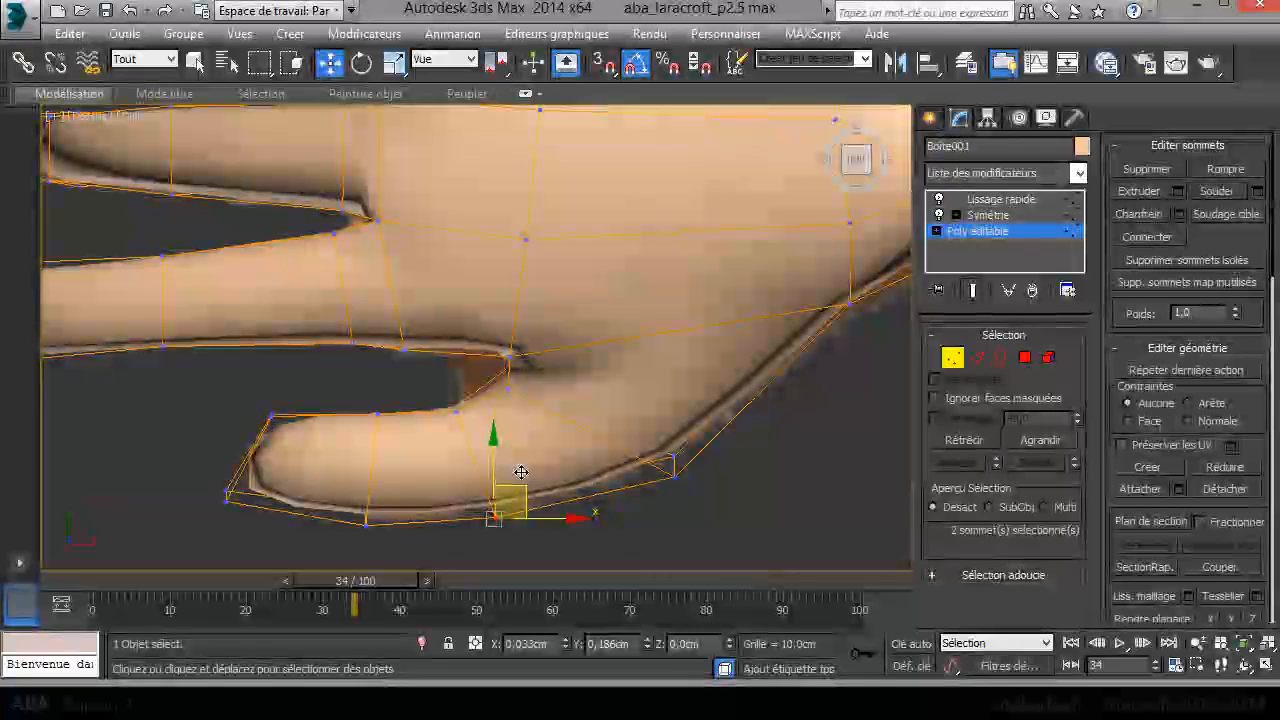
{"action": "left_click_drag", "start_coordinate": [692, 490], "coordinate": [710, 438]}
{"action": "left_click_drag", "start_coordinate": [397, 544], "coordinate": [446, 466]}
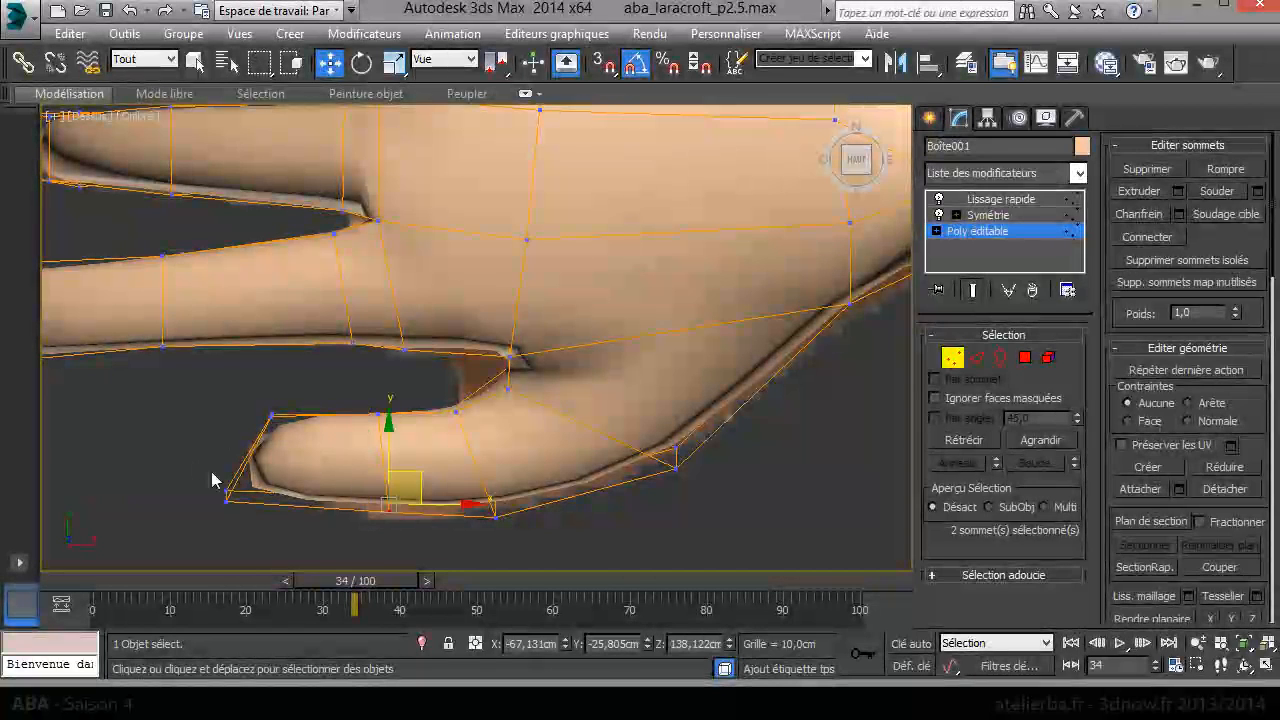
{"action": "left_click", "coordinate": [458, 413]}
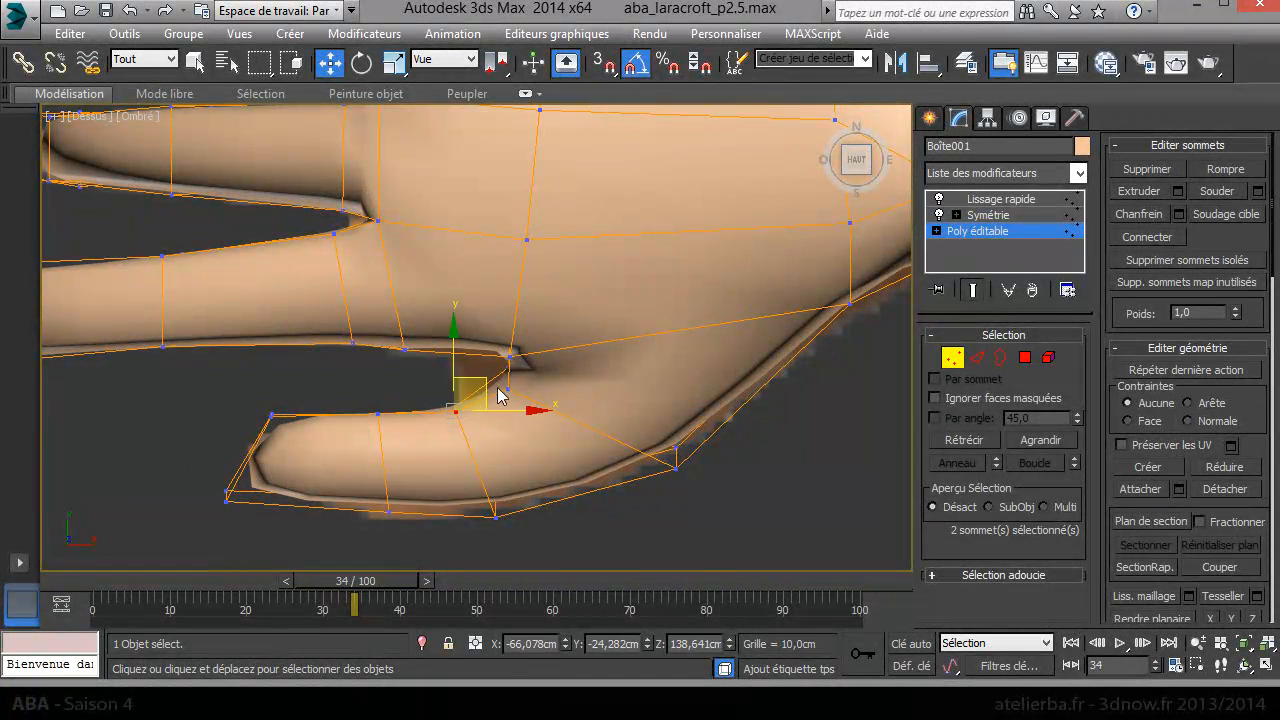
Step: Shift the row of vertices across the palm, from the thumb web to the ring finger, along X toward the fingers
{"action": "left_click_drag", "start_coordinate": [492, 348], "coordinate": [518, 362]}
{"action": "mouse_move", "coordinate": [564, 246]}
{"action": "left_mouse_down"}
{"action": "mouse_move", "coordinate": [511, 214]}
{"action": "mouse_move", "coordinate": [570, 235]}
{"action": "mouse_move", "coordinate": [553, 238]}
{"action": "left_mouse_up"}
{"action": "middle_click_drag", "start_coordinate": [572, 136], "coordinate": [512, 320]}
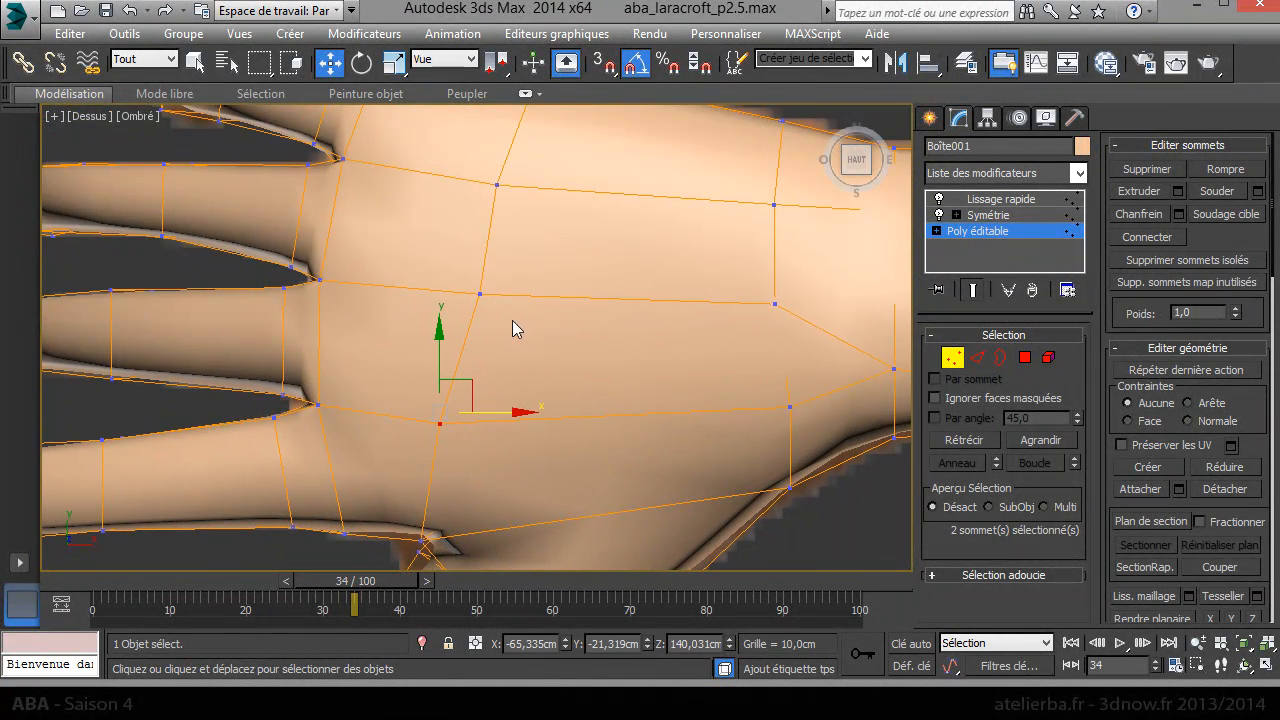
{"action": "left_click_drag", "start_coordinate": [464, 280], "coordinate": [461, 278]}
{"action": "left_click_drag", "start_coordinate": [547, 297], "coordinate": [520, 297]}
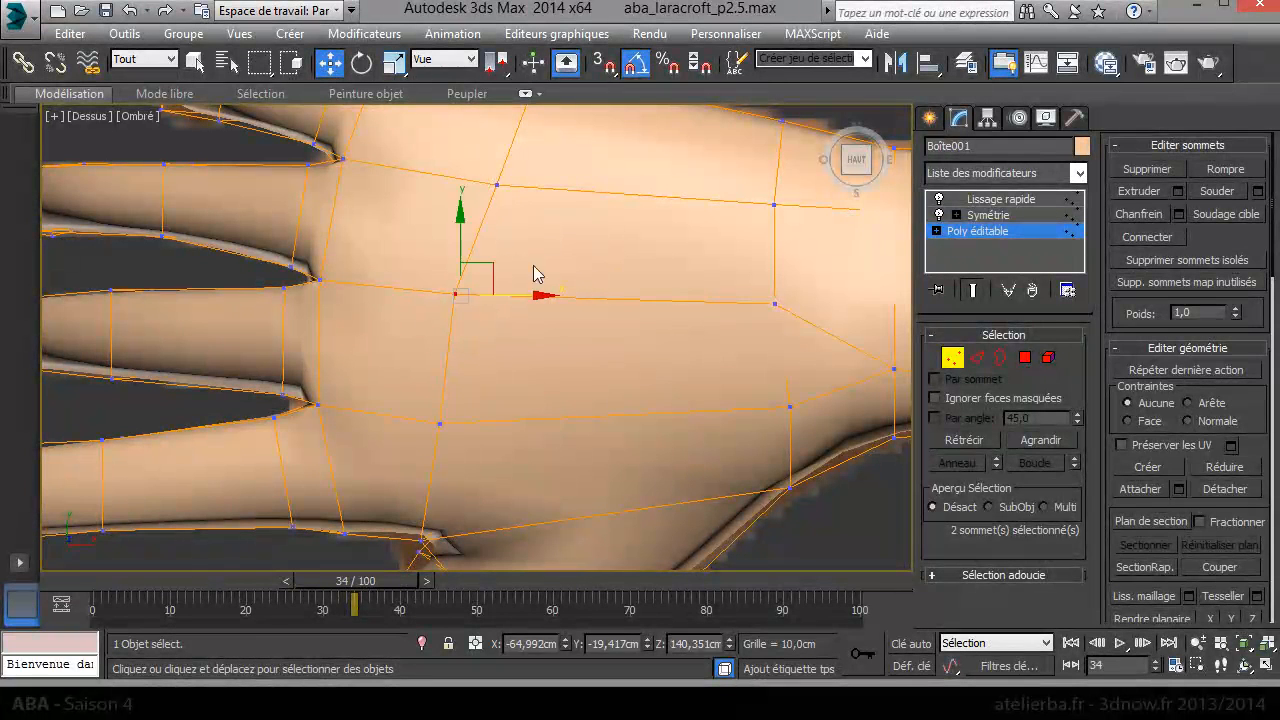
{"action": "left_click_drag", "start_coordinate": [483, 193], "coordinate": [543, 189]}
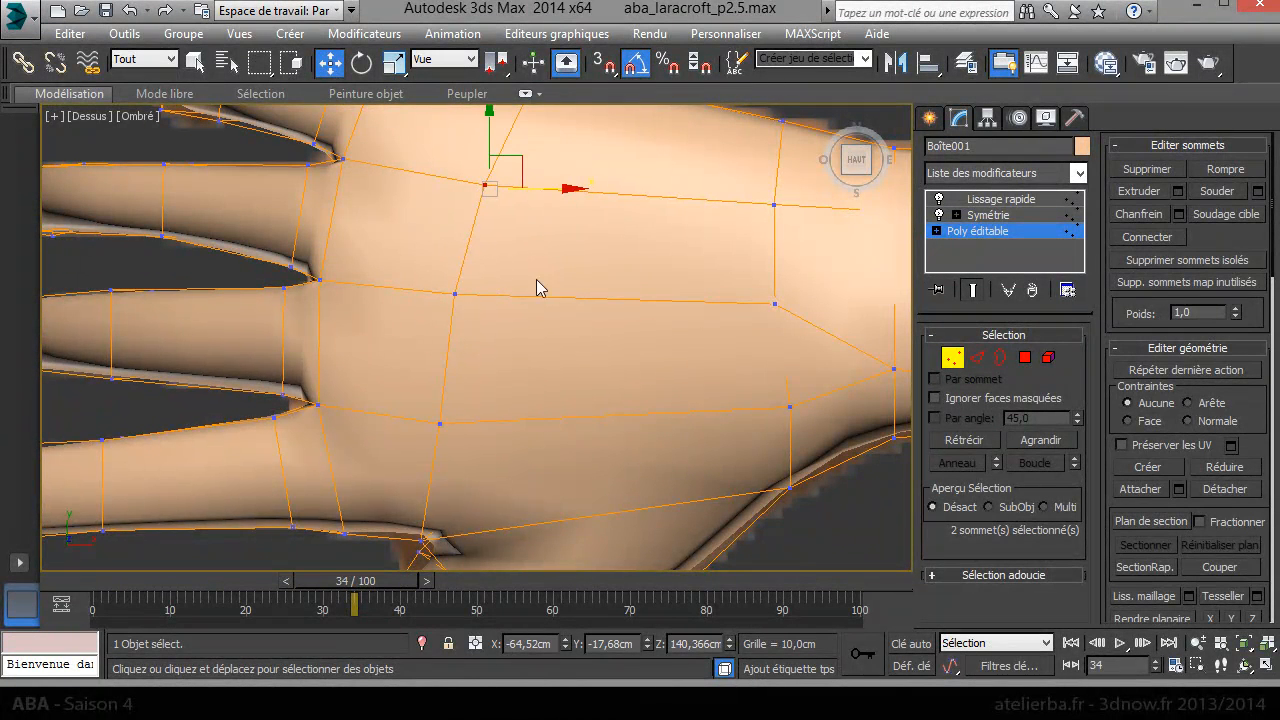
{"action": "middle_click_drag", "start_coordinate": [536, 279], "coordinate": [514, 347]}
{"action": "scroll", "coordinate": [557, 180], "scroll_direction": "down", "scroll_amount": 5}
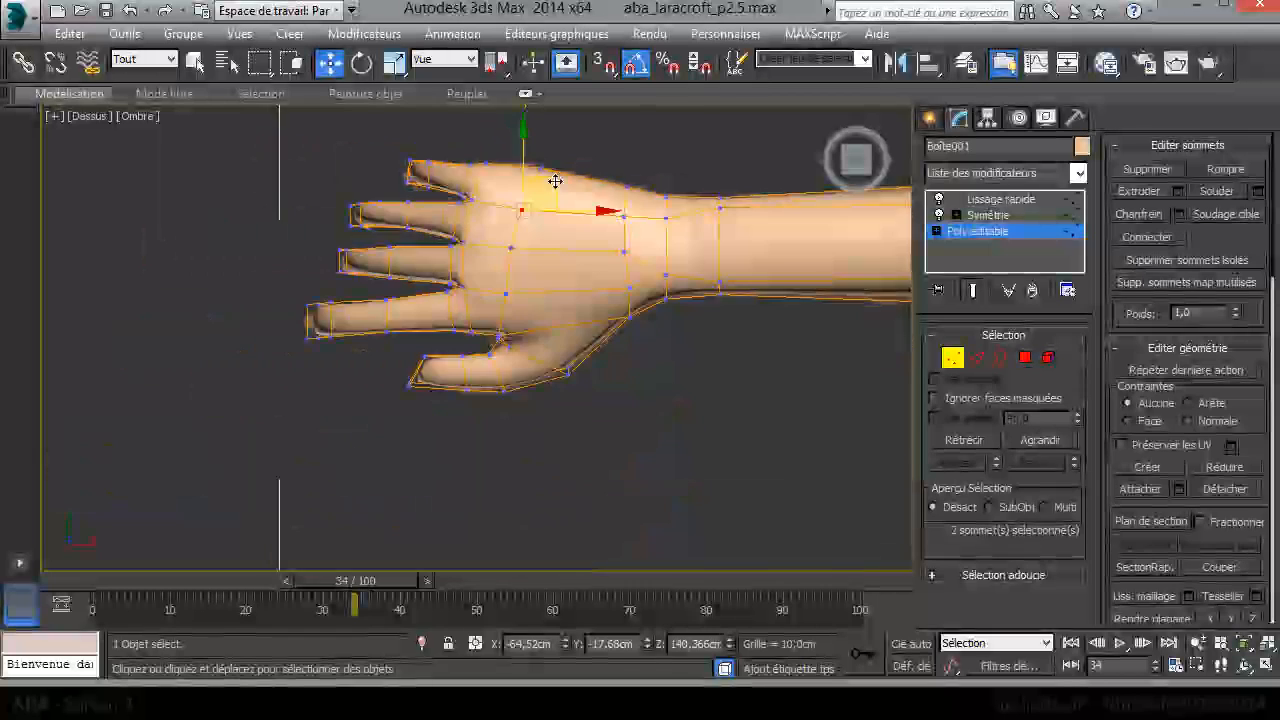
{"action": "scroll", "coordinate": [561, 231], "scroll_direction": "up", "scroll_amount": 2}
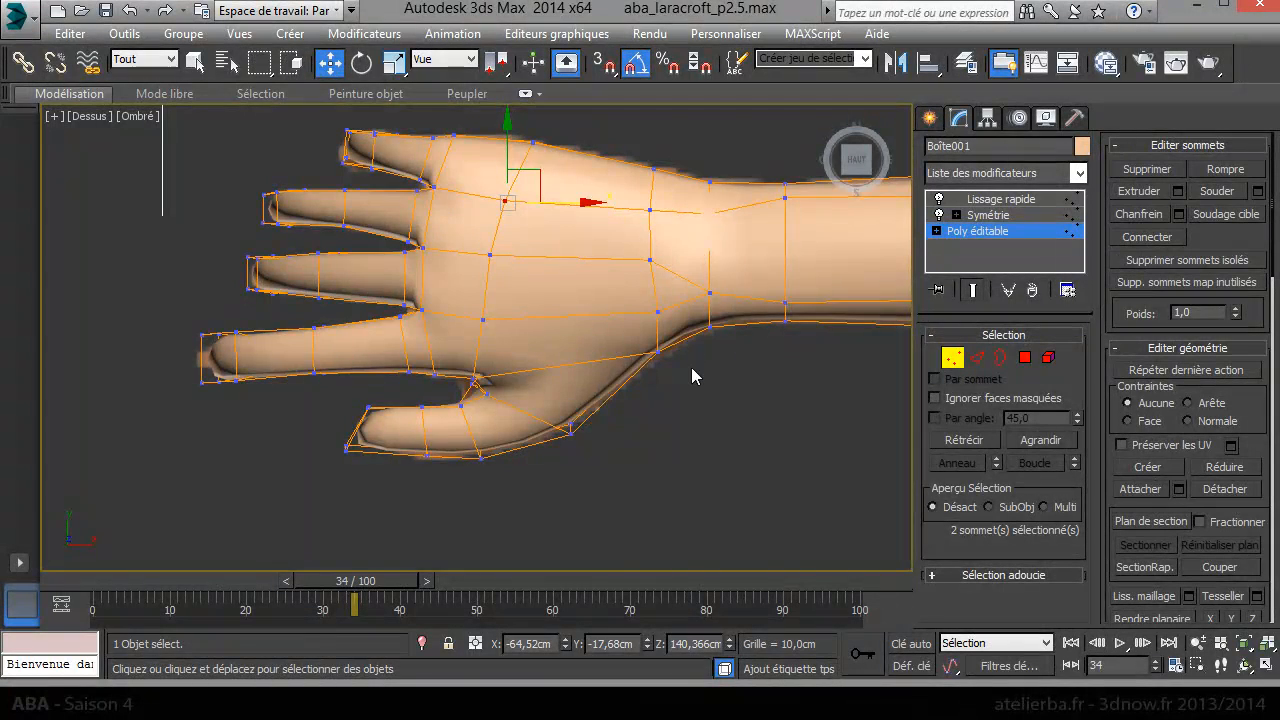
Step: Isolate the body mesh in the perspective view, leave vertex editing and deselect the model
{"action": "key", "text": "p"}
{"action": "scroll", "coordinate": [686, 380], "scroll_direction": "down", "scroll_amount": 5}
{"action": "middle_click_drag", "start_coordinate": [415, 385], "coordinate": [720, 180], "text": "alt"}
{"action": "right_click", "coordinate": [592, 409]}
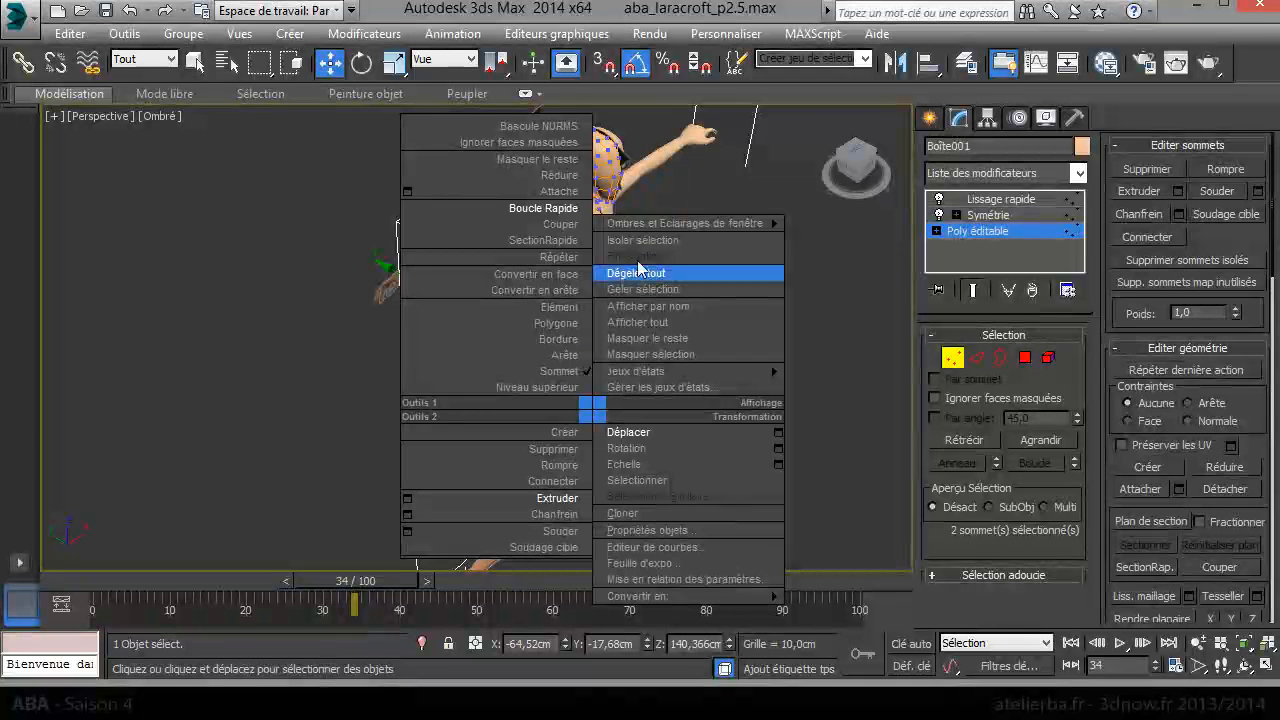
{"action": "left_click", "coordinate": [678, 240]}
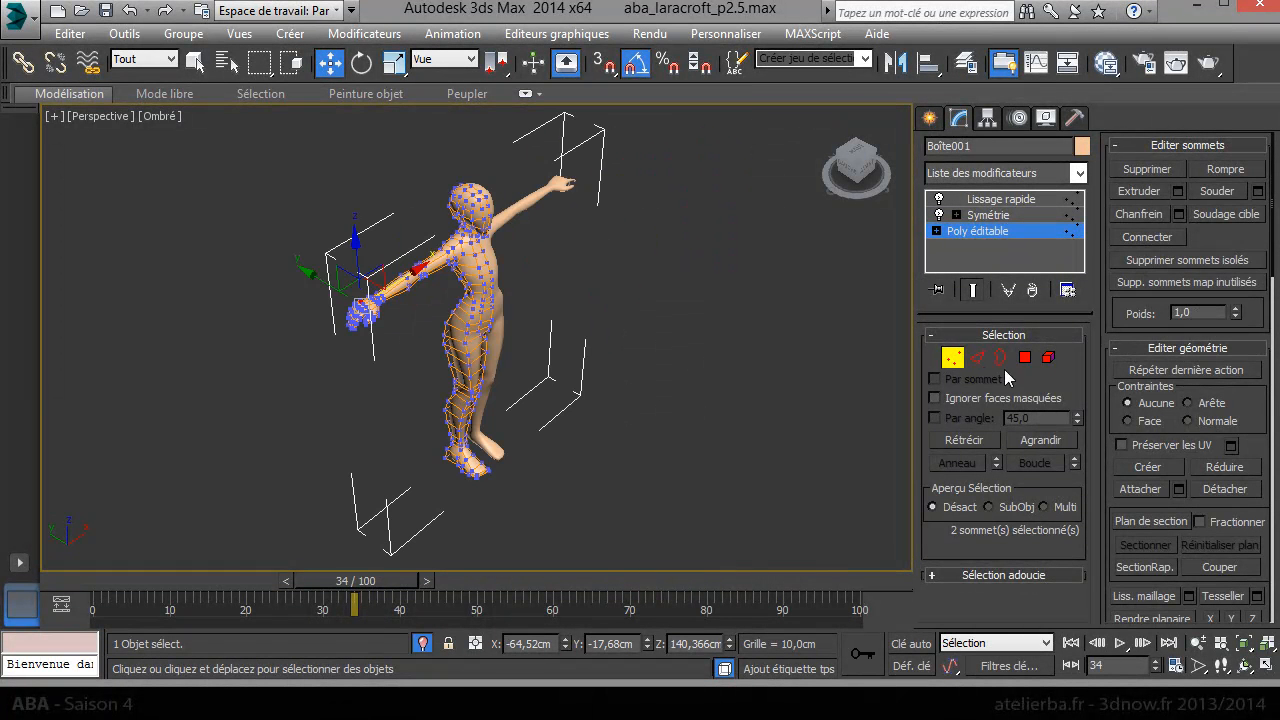
{"action": "left_click", "coordinate": [953, 357]}
{"action": "left_click", "coordinate": [352, 282]}
Step: Examine the smoothed body from all sides, including the hand, legs, feet, back and torso
{"action": "scroll", "coordinate": [352, 282], "scroll_direction": "up", "scroll_amount": 5}
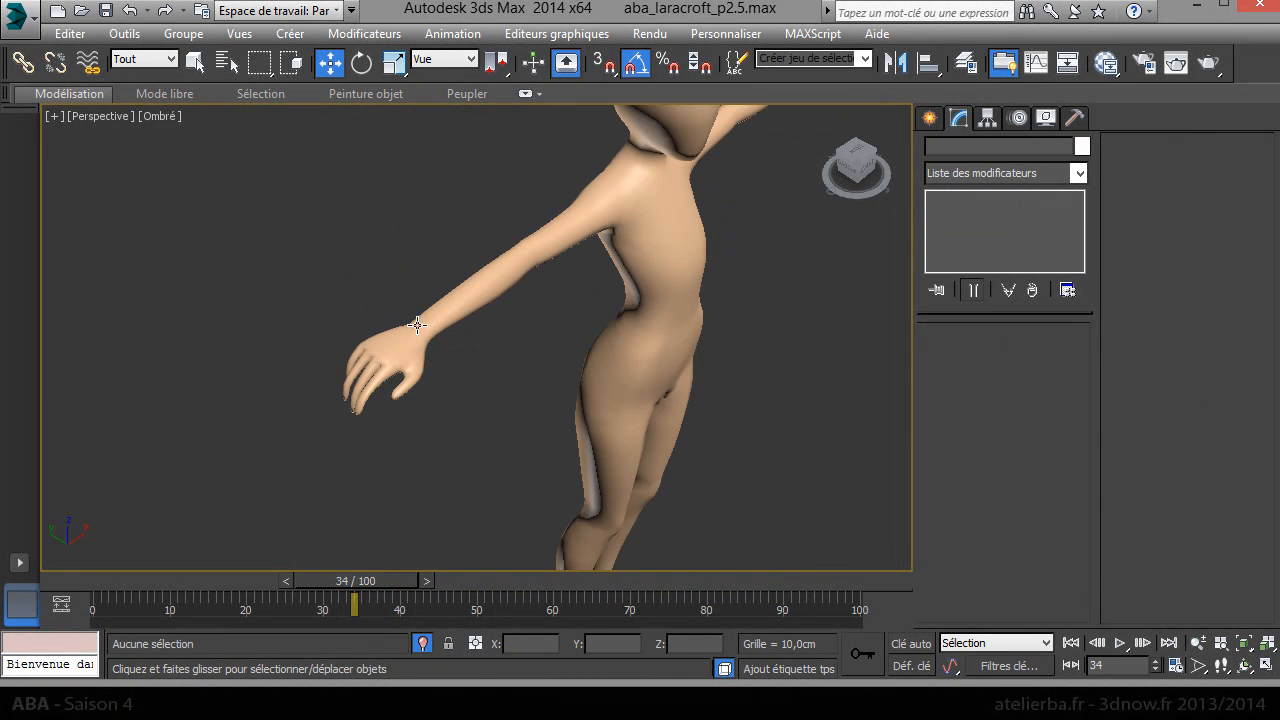
{"action": "scroll", "coordinate": [450, 343], "scroll_direction": "up", "scroll_amount": 3}
{"action": "scroll", "coordinate": [529, 342], "scroll_direction": "down", "scroll_amount": 3}
{"action": "middle_click_drag", "start_coordinate": [592, 314], "coordinate": [457, 88], "text": "alt"}
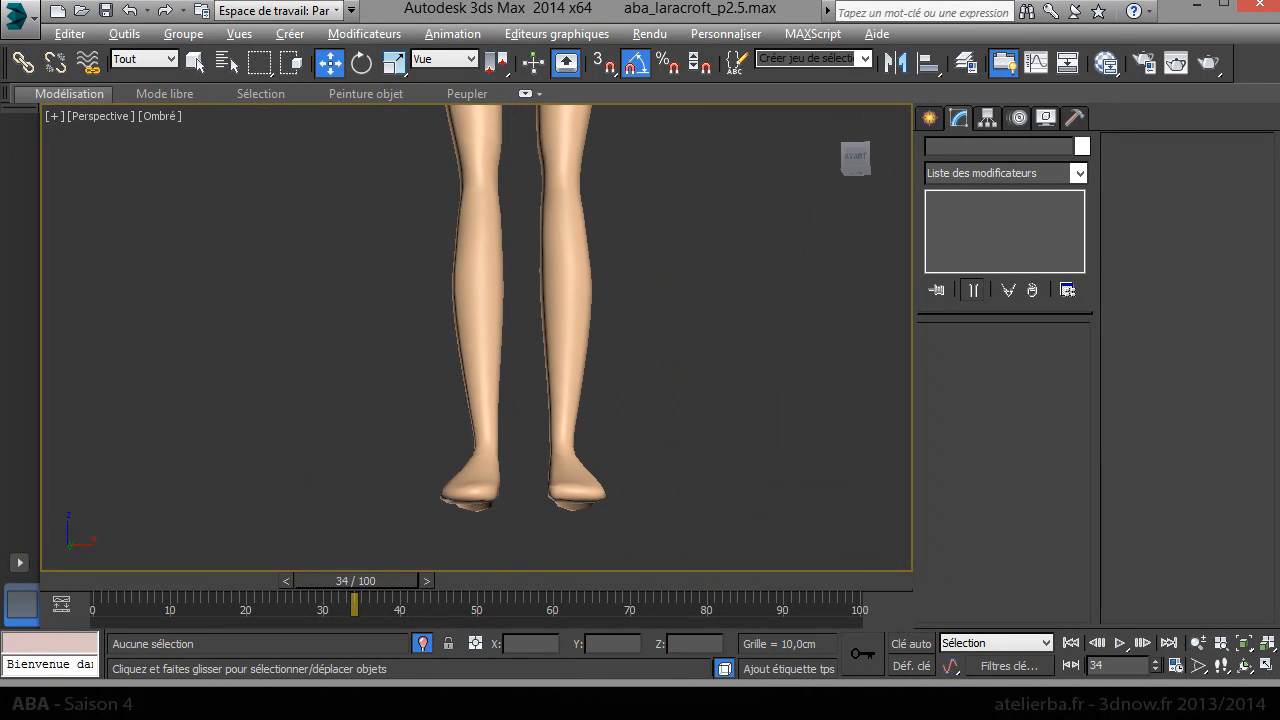
{"action": "middle_click_drag", "start_coordinate": [540, 378], "coordinate": [522, 359], "text": "alt"}
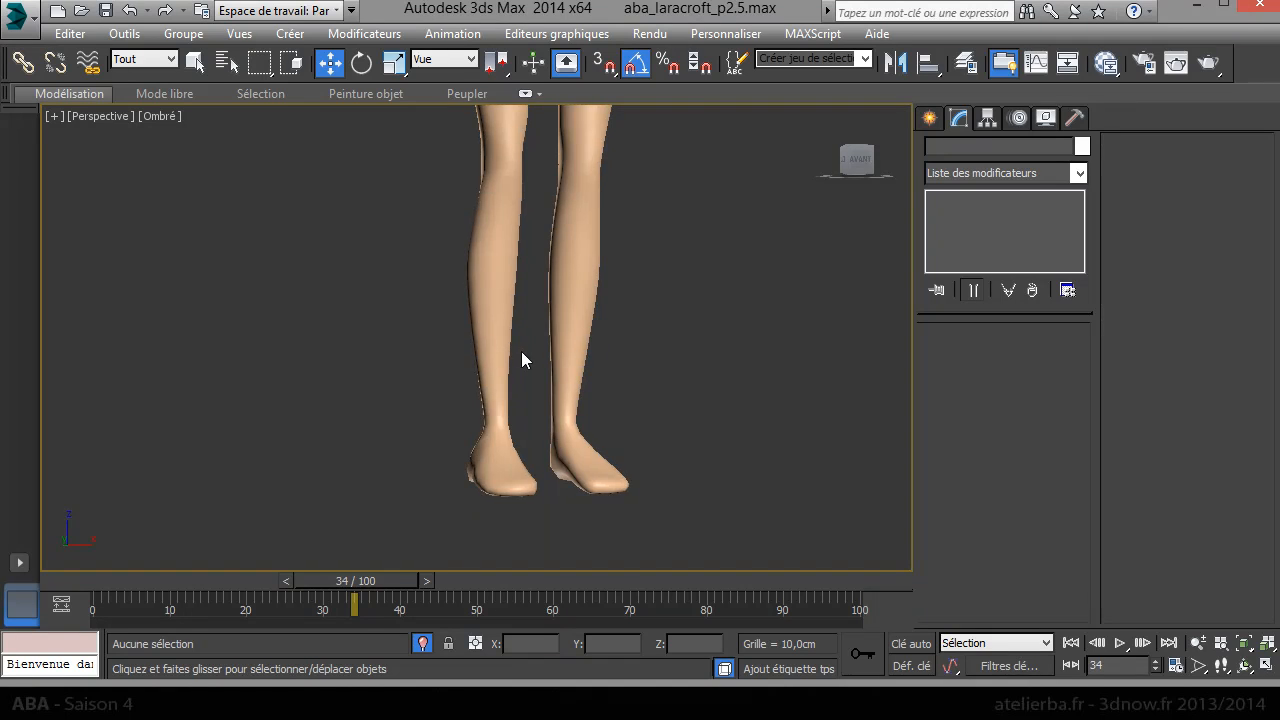
{"action": "middle_click_drag", "start_coordinate": [536, 252], "coordinate": [531, 543]}
{"action": "scroll", "coordinate": [527, 490], "scroll_direction": "down", "scroll_amount": 4}
{"action": "middle_click_drag", "start_coordinate": [560, 345], "coordinate": [856, 390], "text": "alt"}
{"action": "scroll", "coordinate": [586, 334], "scroll_direction": "up", "scroll_amount": 5}
{"action": "middle_click_drag", "start_coordinate": [594, 457], "coordinate": [505, 186], "text": "alt"}
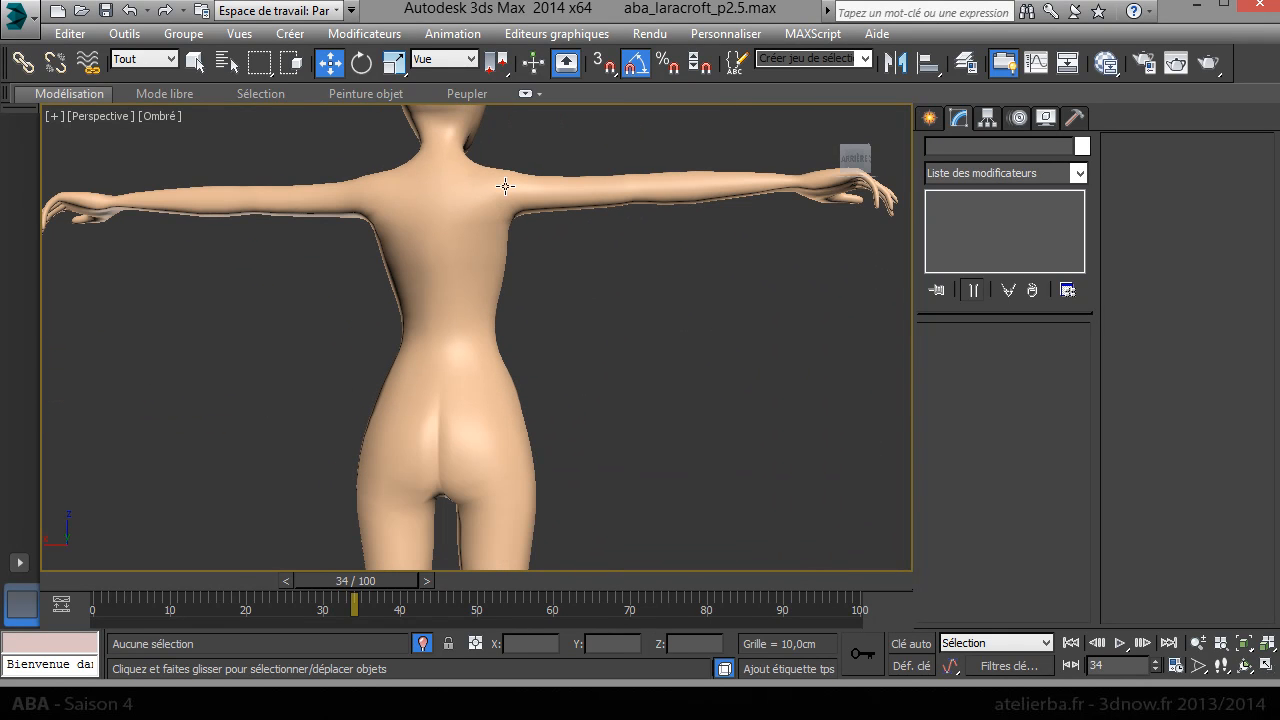
{"action": "middle_click_drag", "start_coordinate": [545, 404], "coordinate": [188, 433], "text": "alt"}
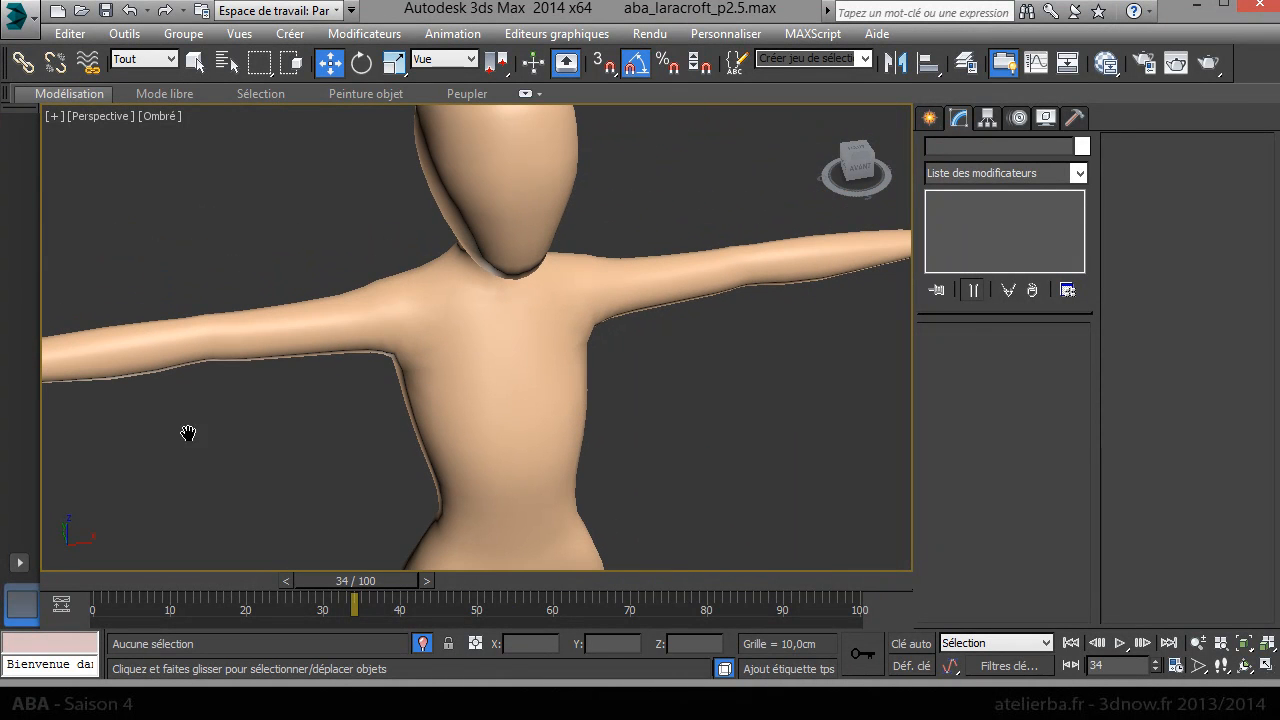